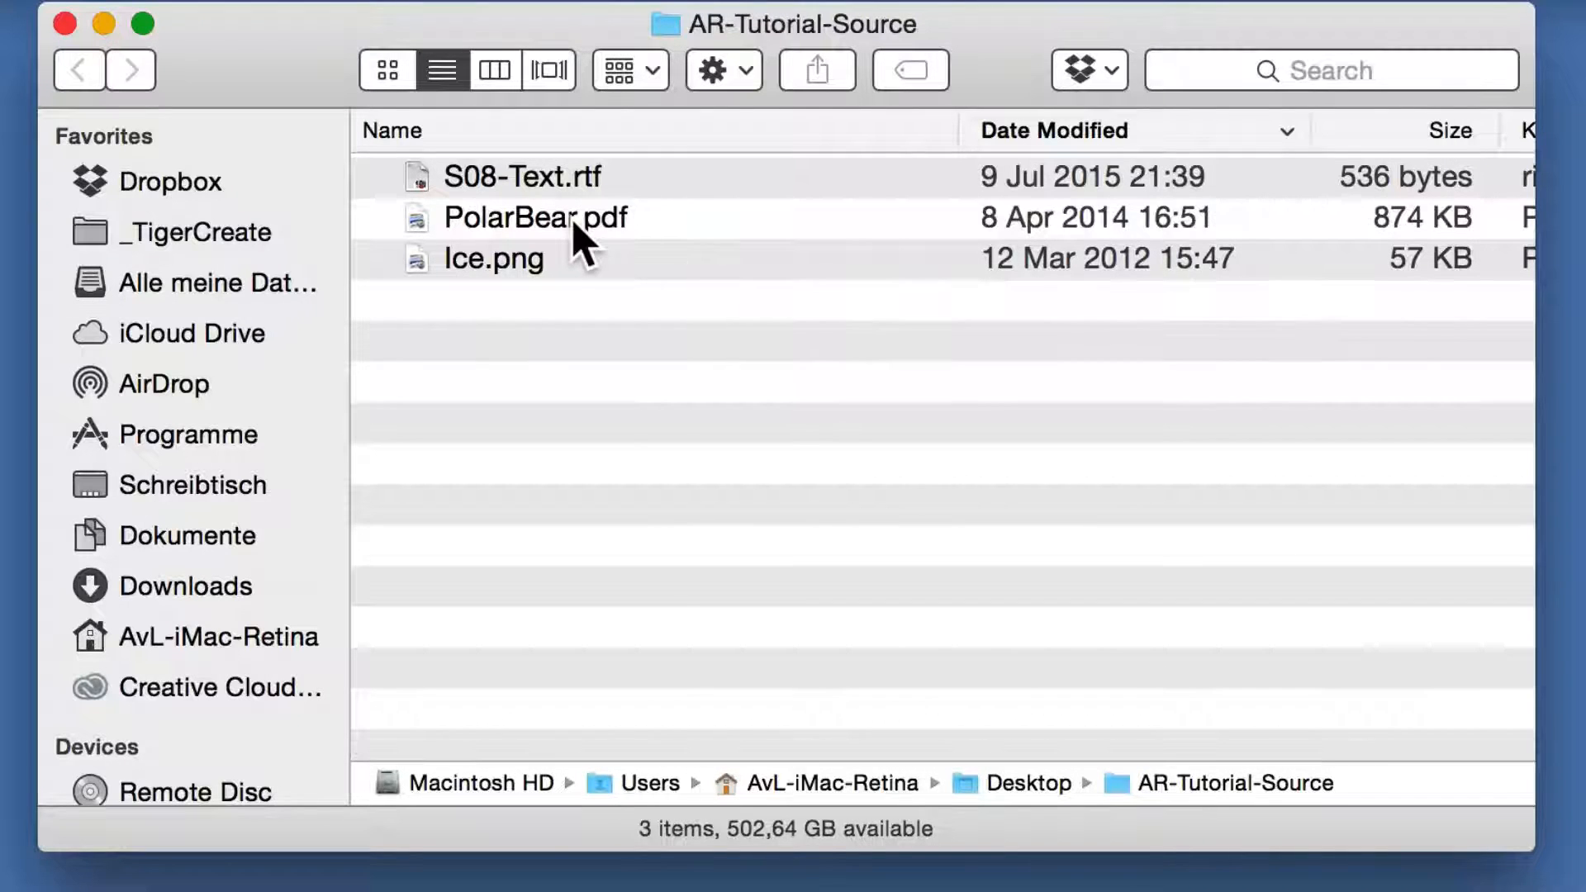
# Open PolarBear.pdf from the AR-Tutorial-Source folder in Photoshop, importing only page 4
pyautogui.click(560, 217)
pyautogui.moveTo(511, 217); pyautogui.dragTo(876, 888)
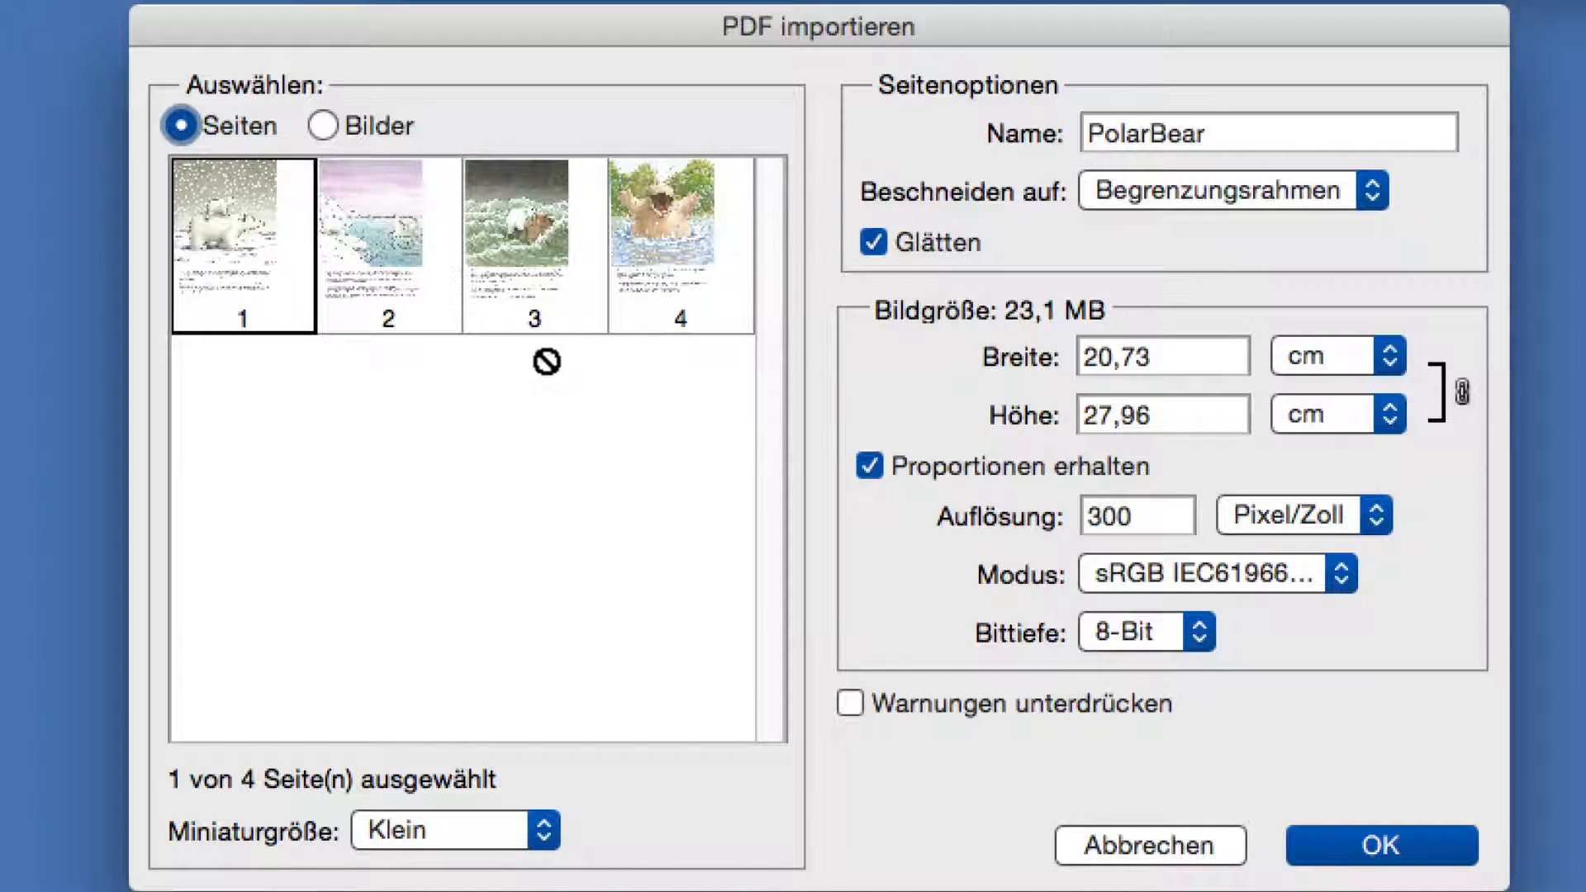
pyautogui.click(655, 232)
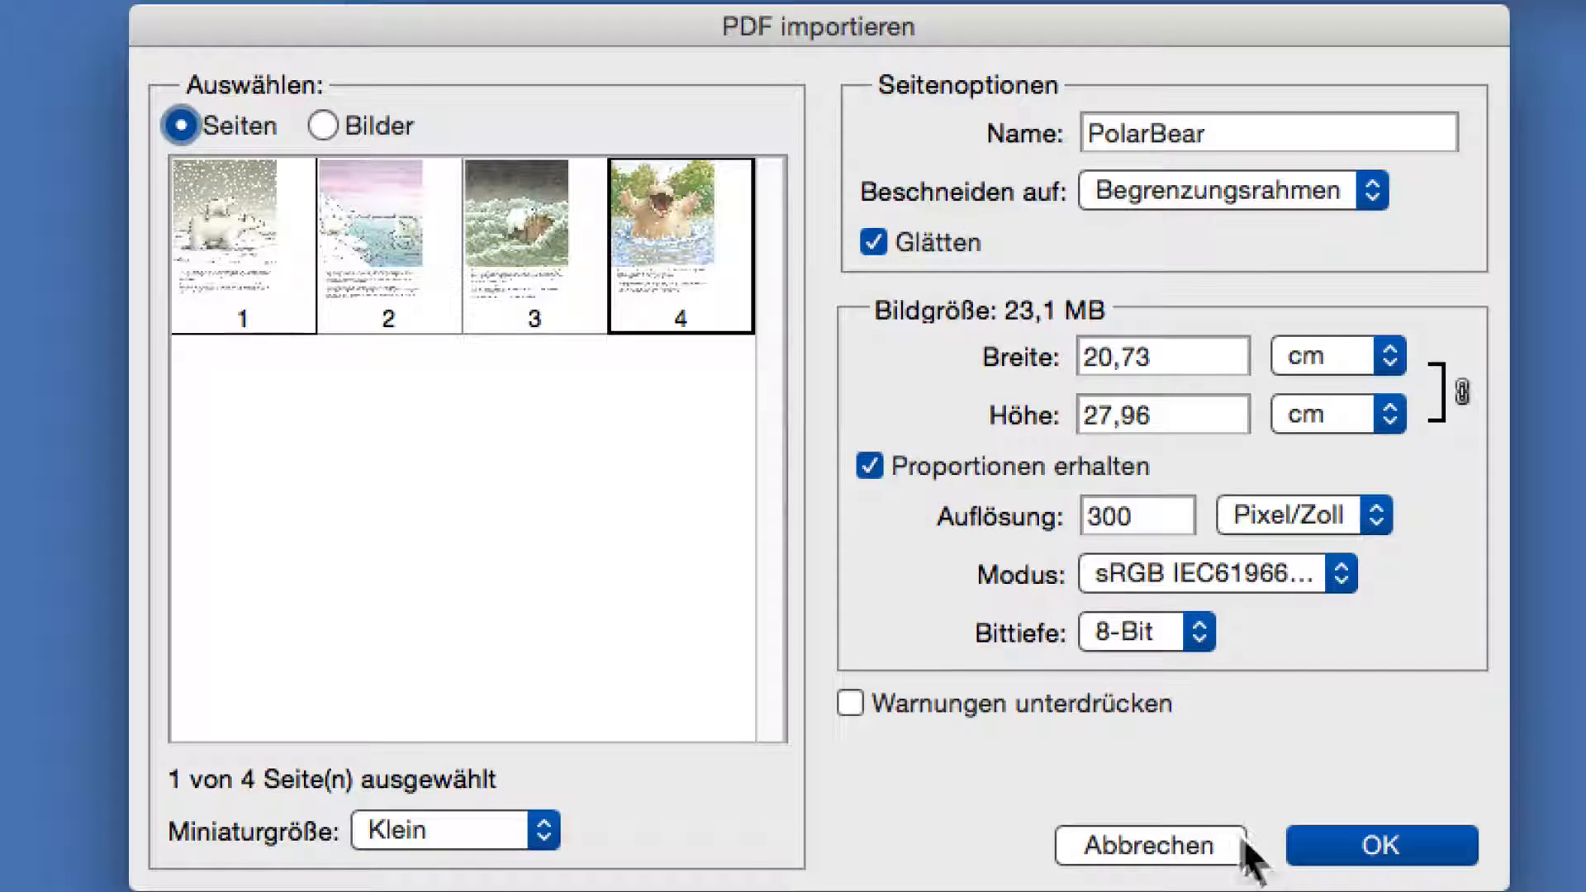
pyautogui.click(1319, 855)
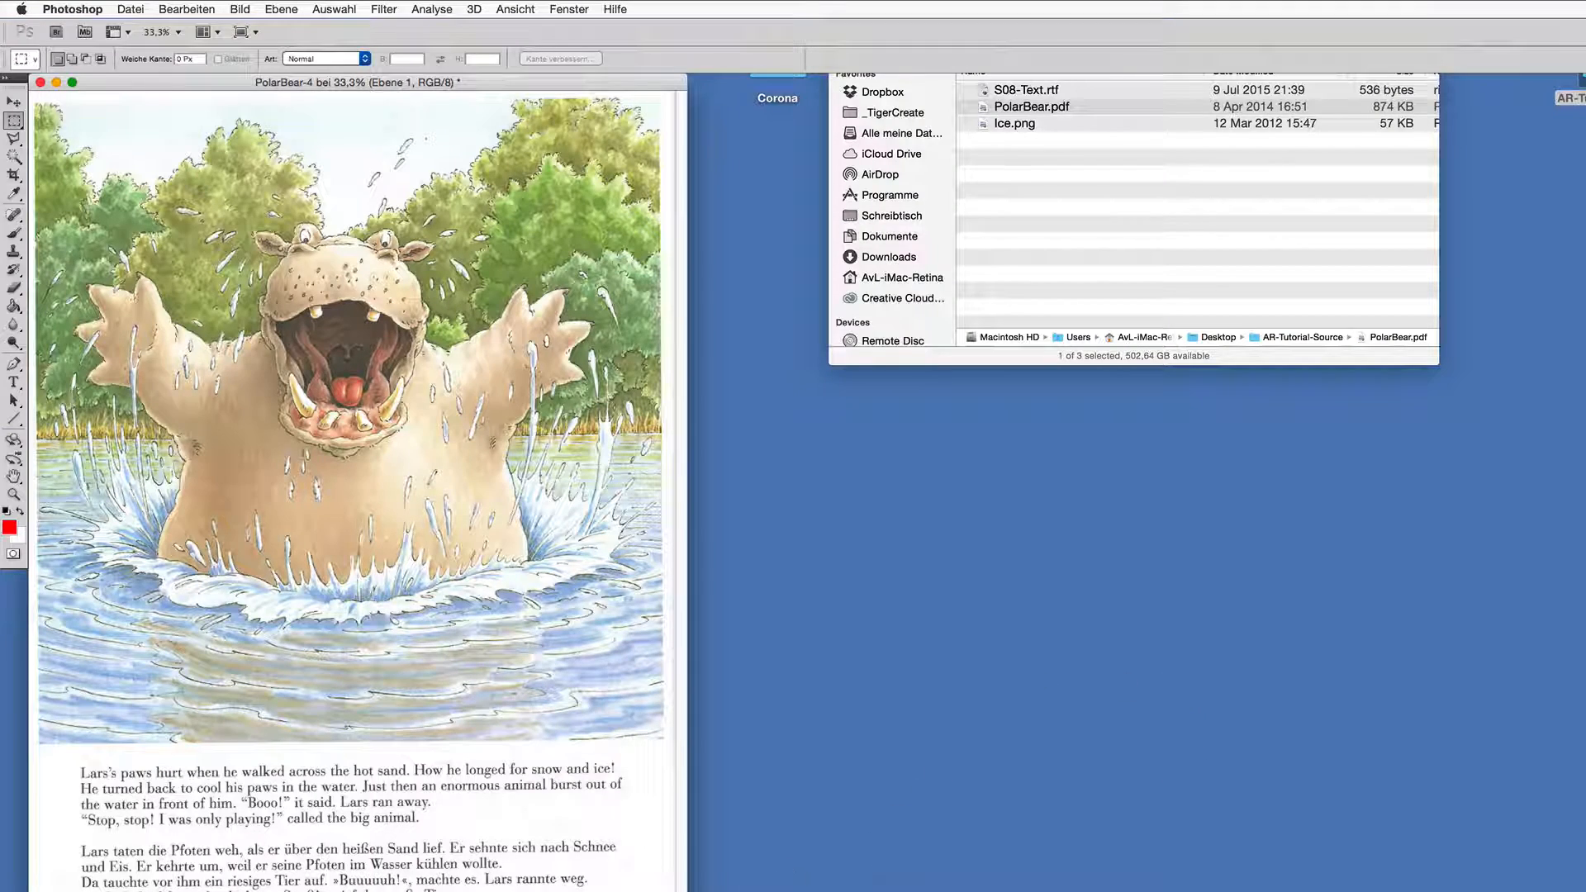
# Crop the page to the hippo illustration, removing the white margins and the story text below it
pyautogui.moveTo(687, 891); pyautogui.dragTo(1585, 891)
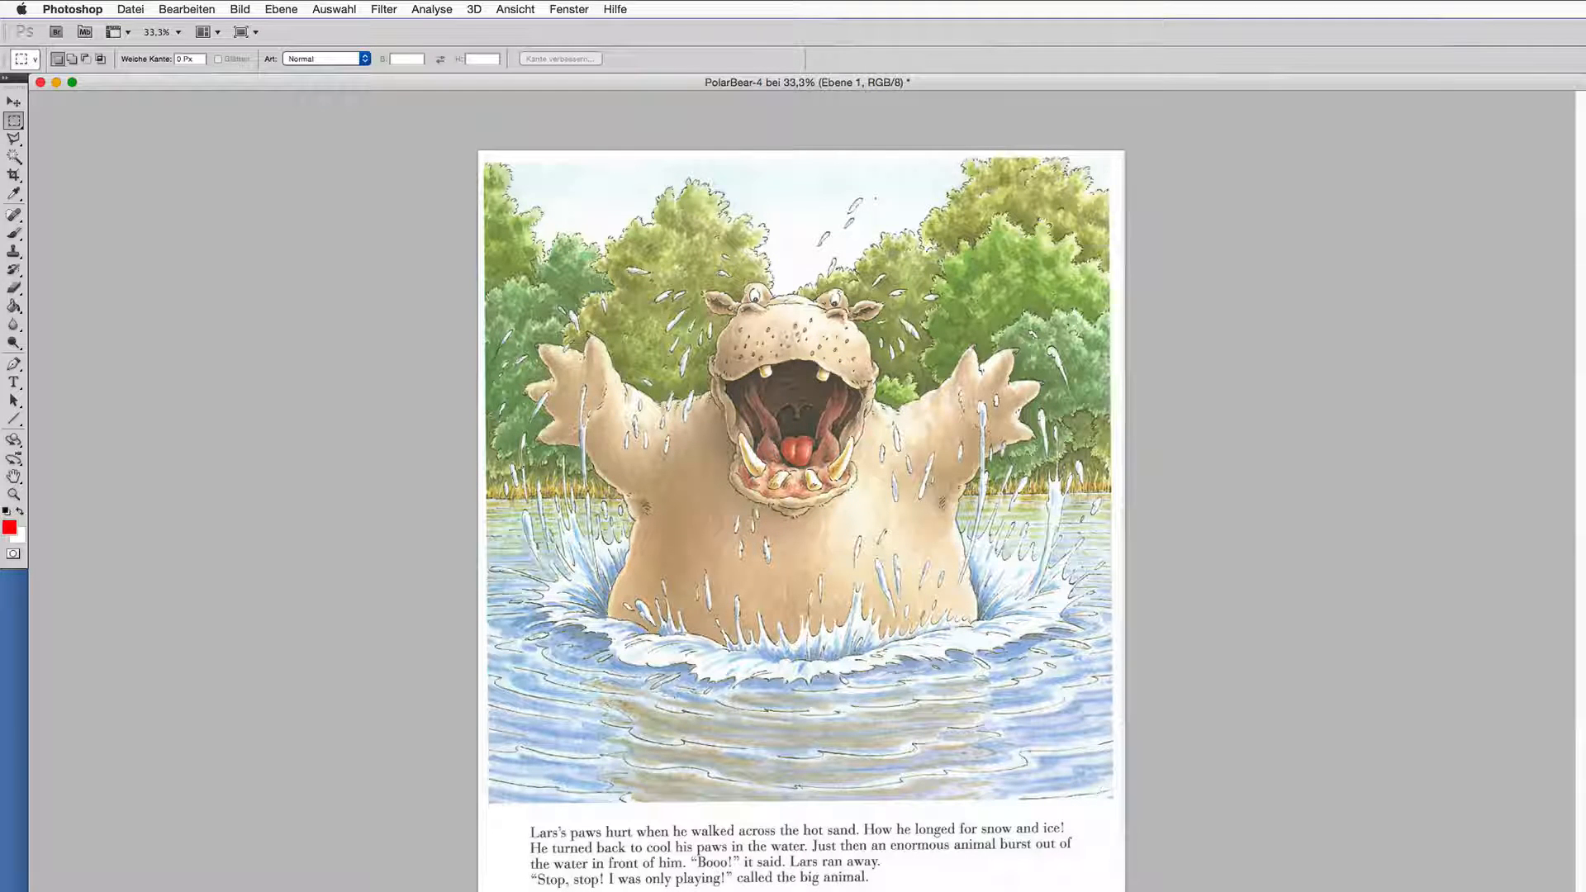
pyautogui.click(15, 177)
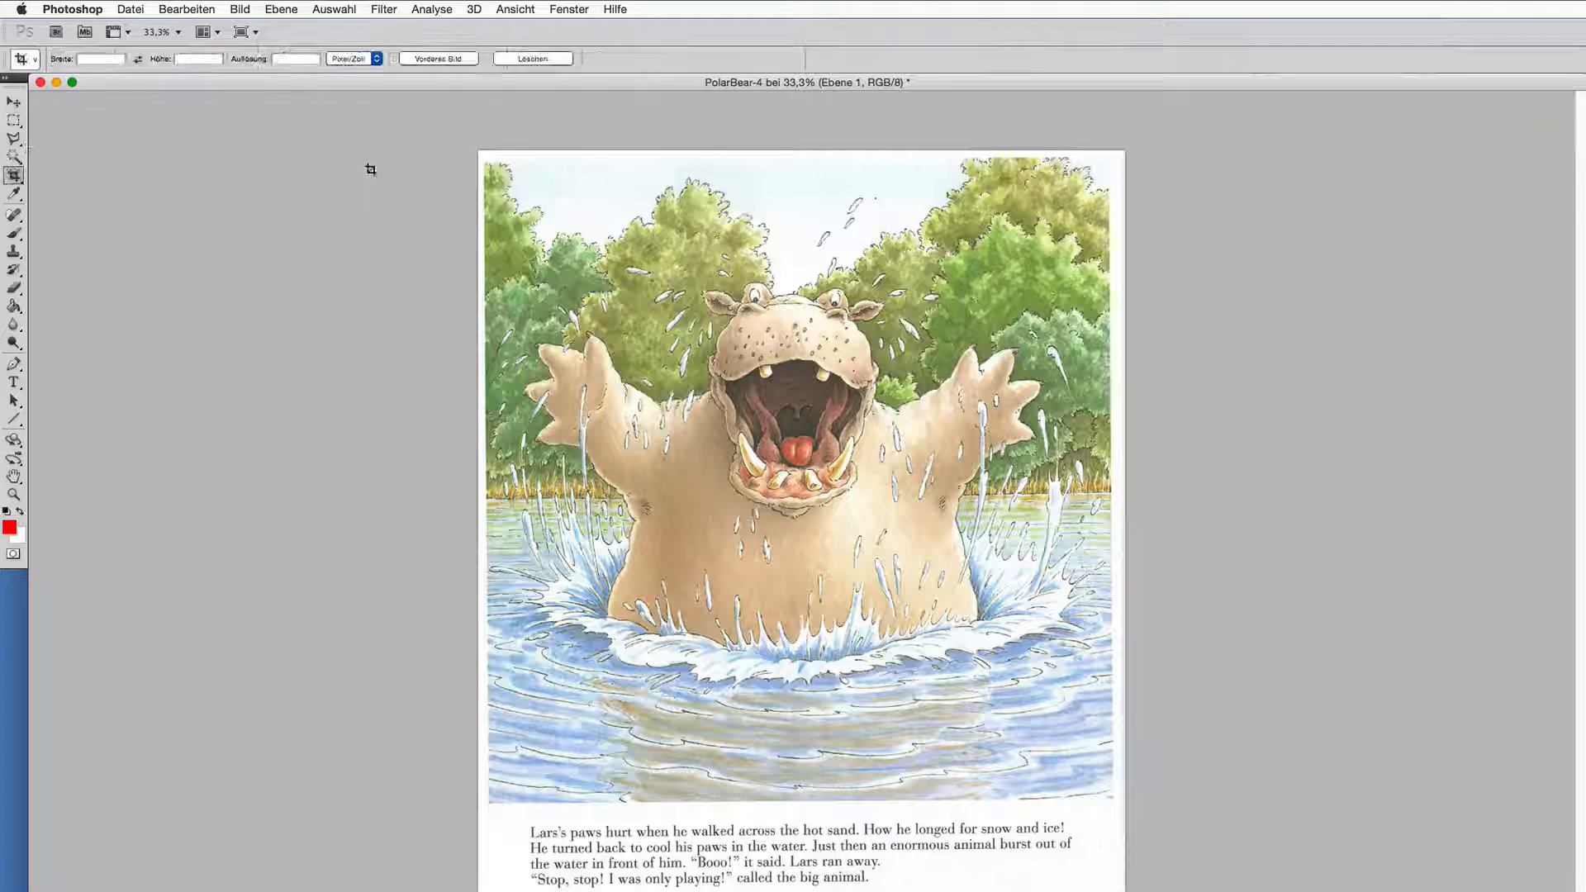
pyautogui.moveTo(486, 164); pyautogui.dragTo(1112, 796)
pyautogui.press('Return')
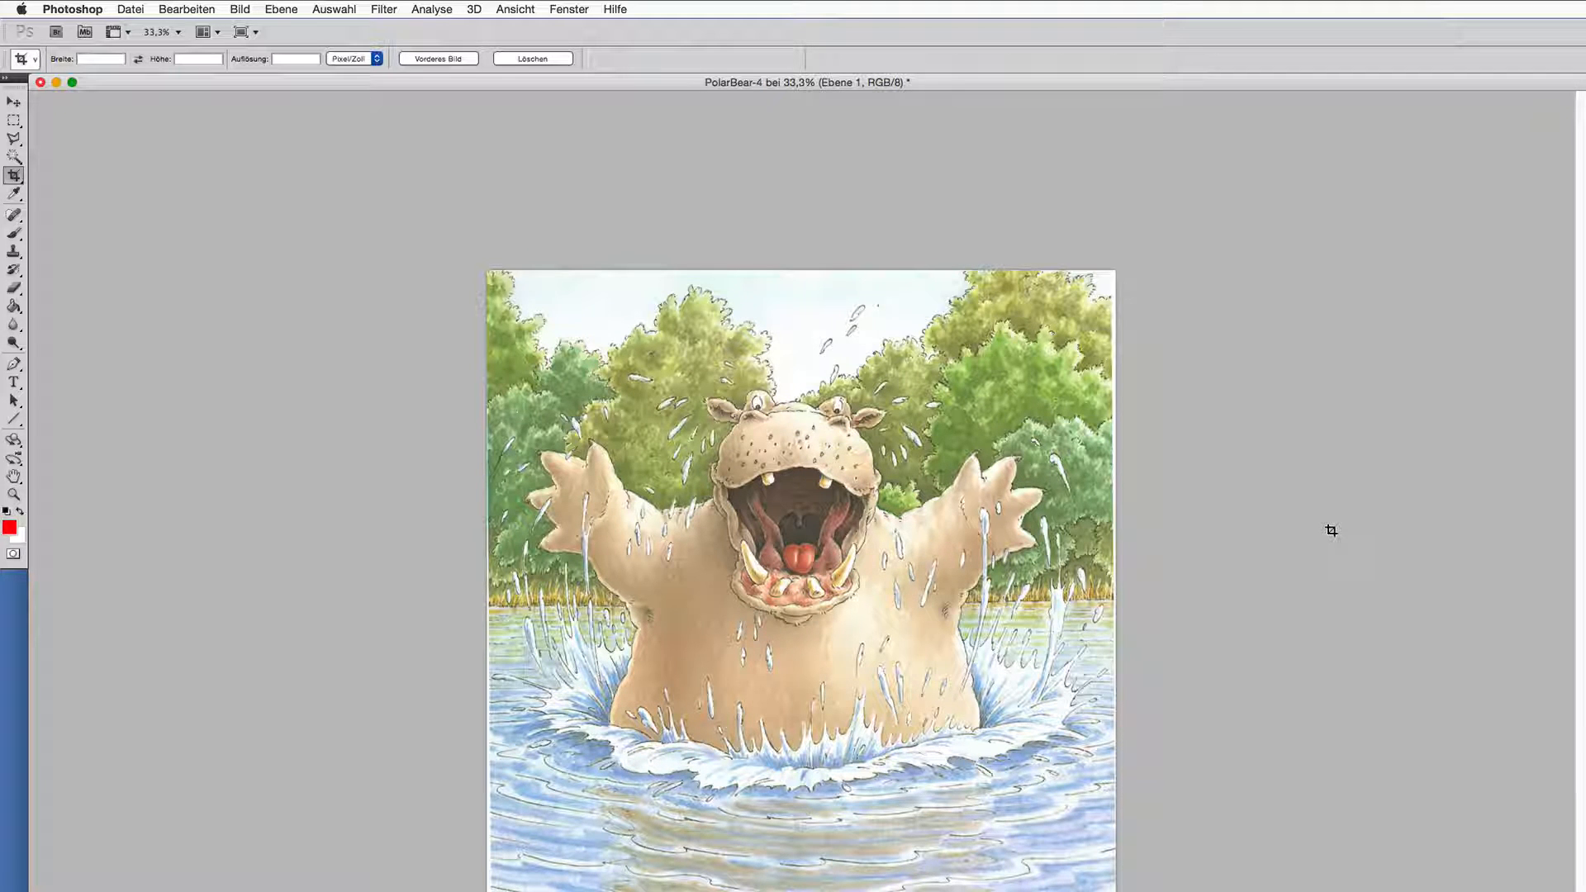
# Resize the cropped image proportionally to a height of 1024 pixels
pyautogui.press('super+alt+i')
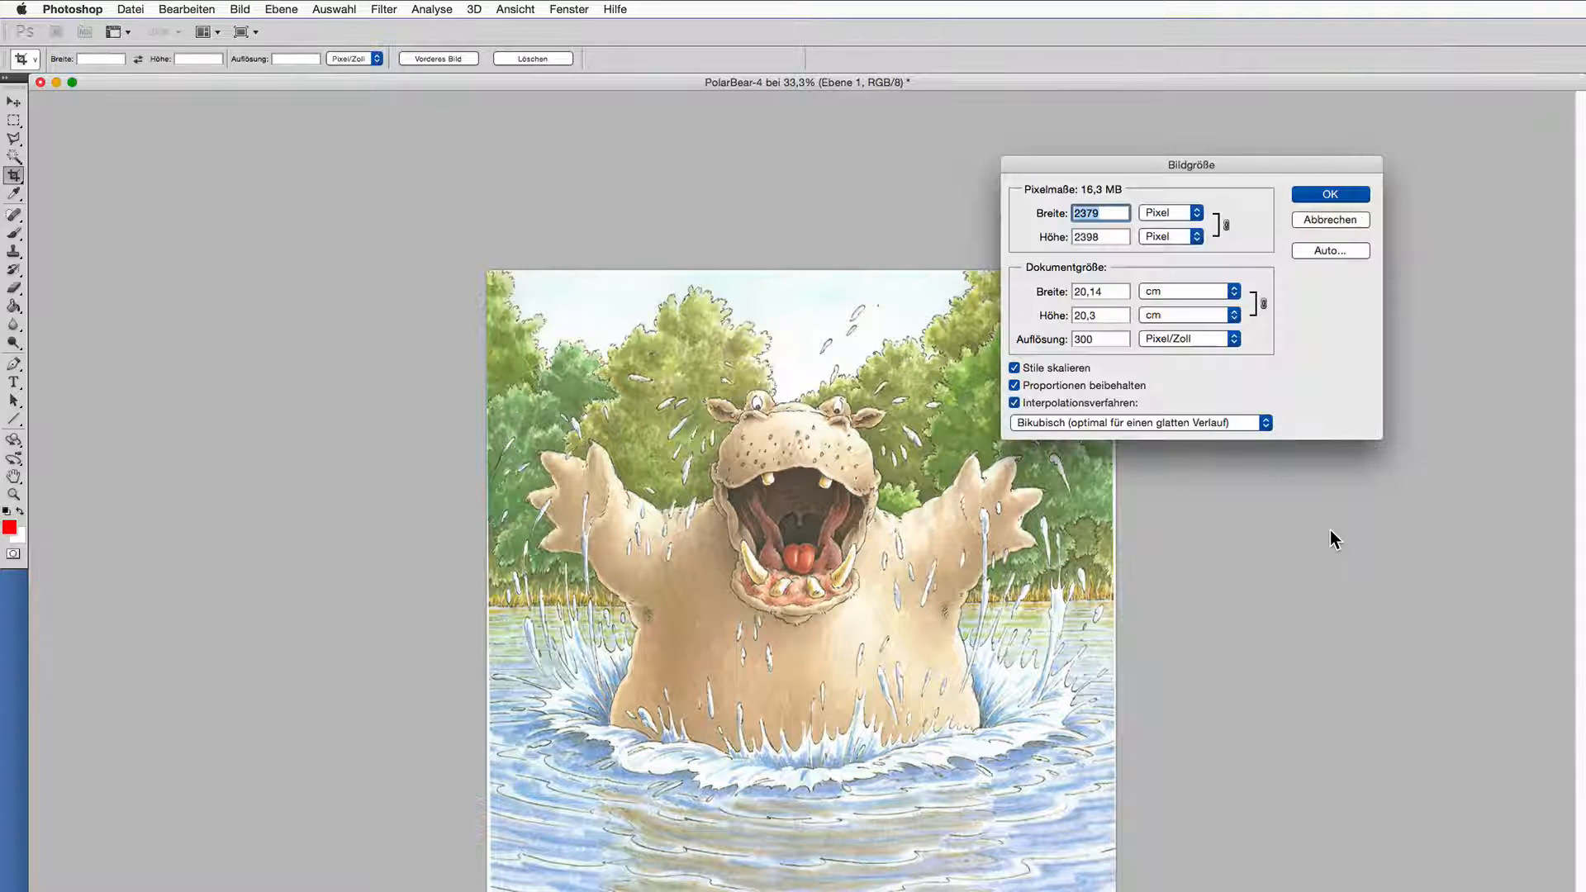
pyautogui.moveTo(1158, 162); pyautogui.dragTo(1084, 429)
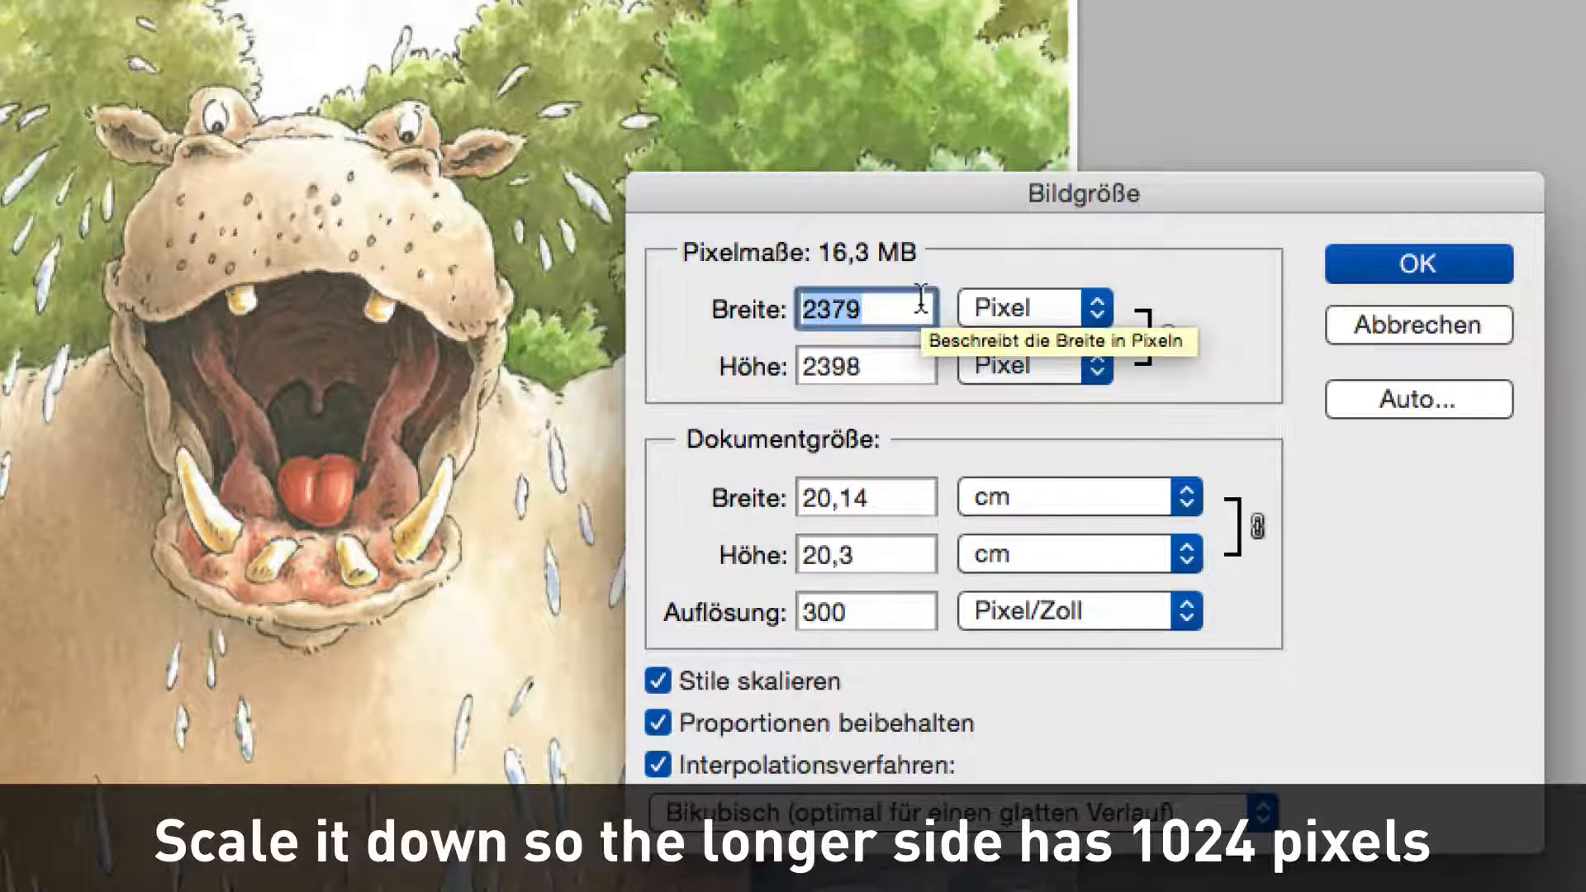
pyautogui.press('Tab')
pyautogui.write('1024')
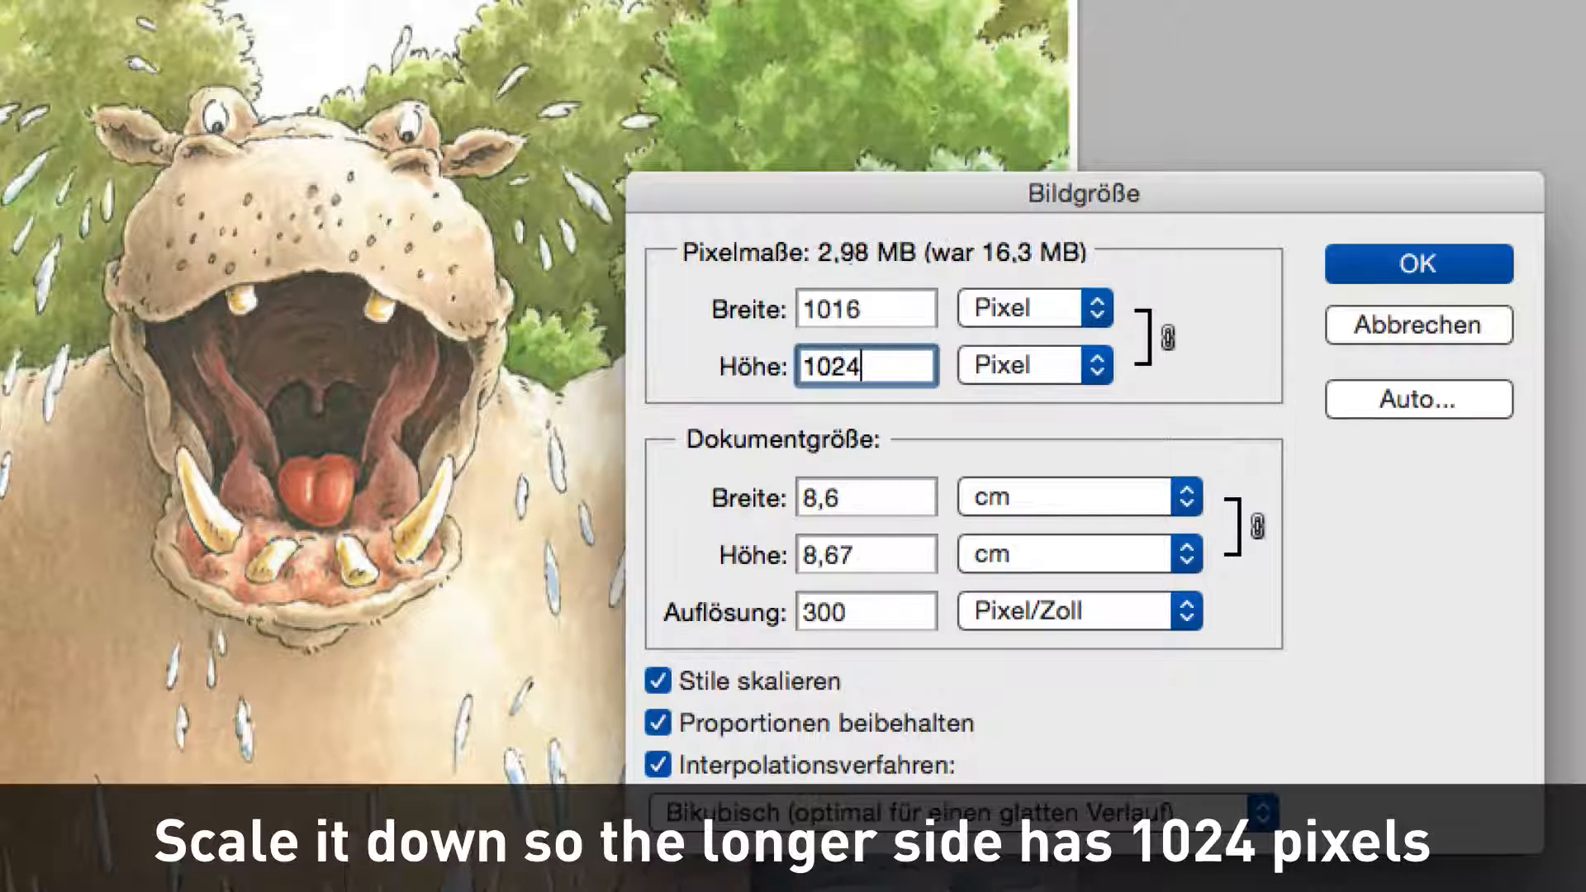
pyautogui.click(1346, 265)
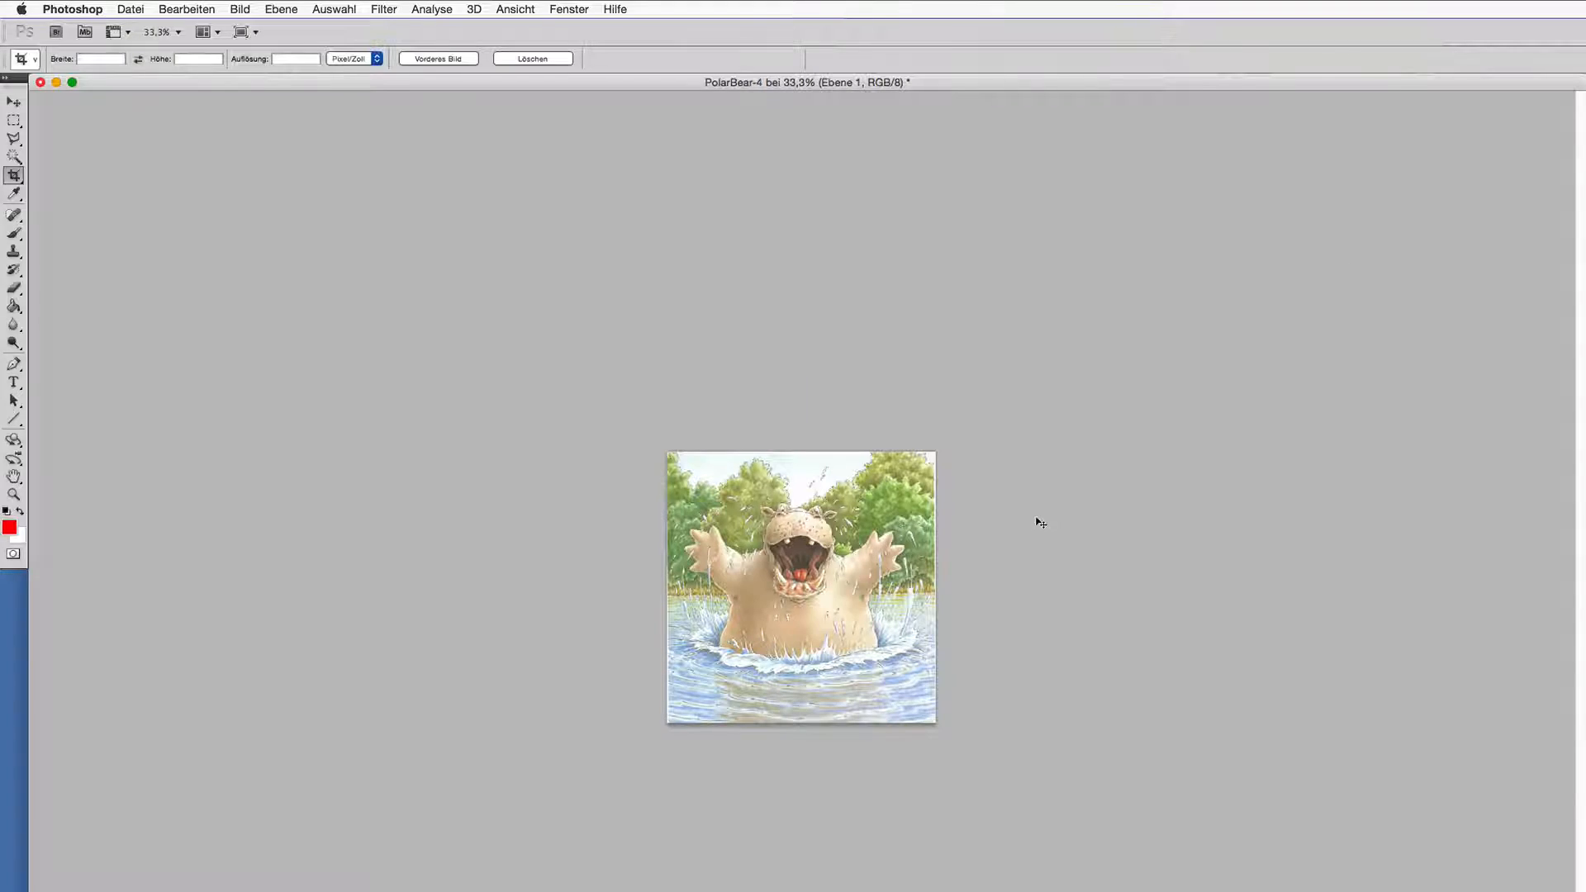
# Sharpen the hippo illustration with the Scharfzeichnen filter while viewing it at 100%
pyautogui.press('super+plus')
pyautogui.press('super+plus')
pyautogui.press('super+plus')
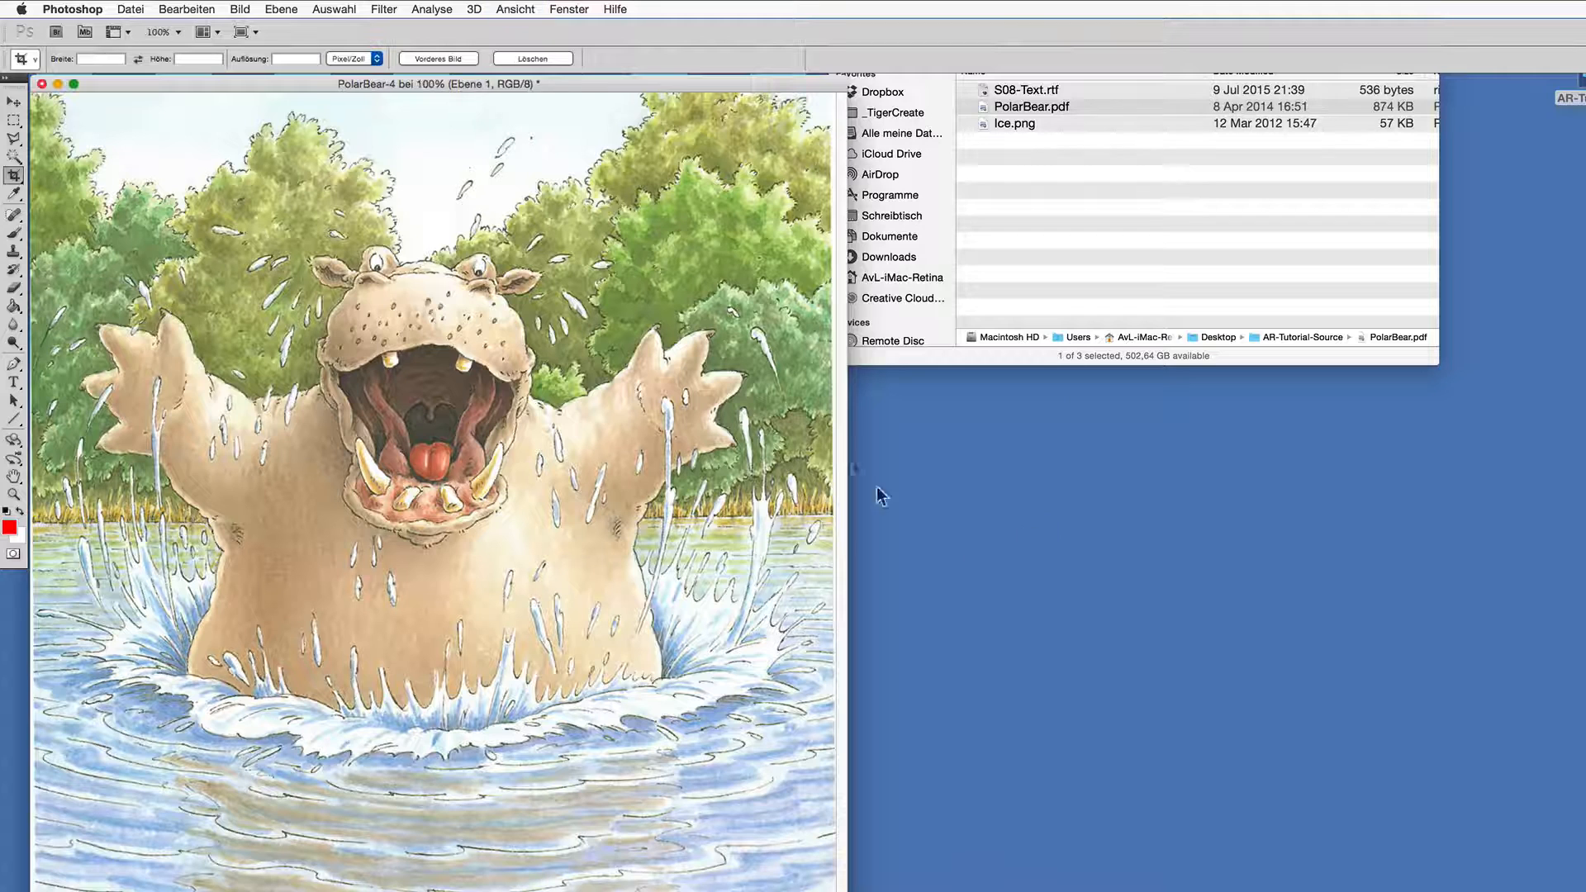
pyautogui.moveTo(583, 84); pyautogui.dragTo(1059, 177)
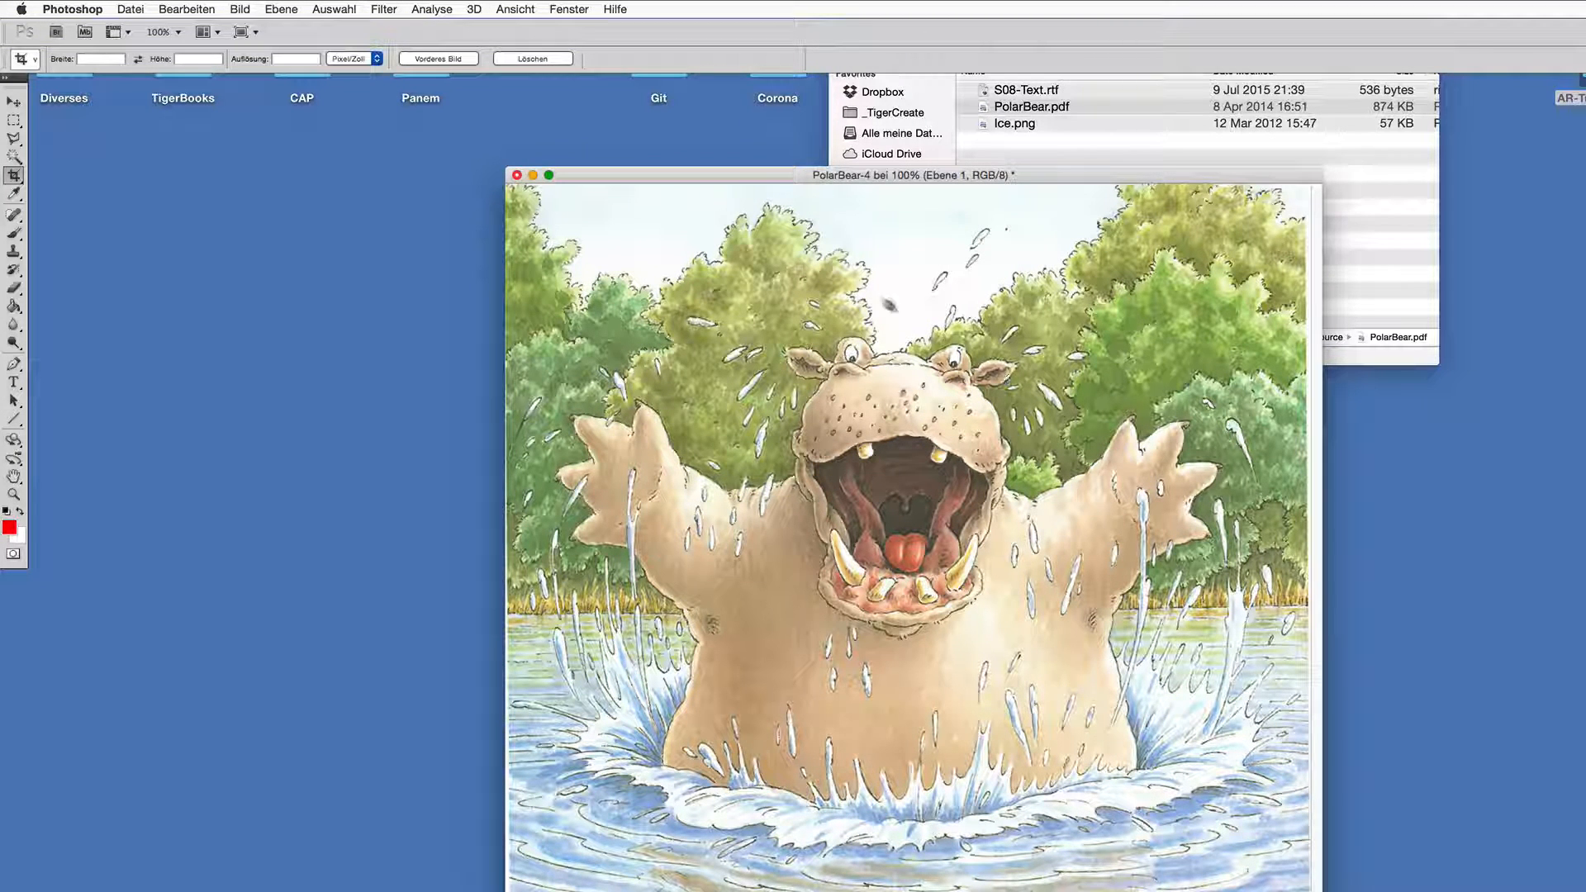
pyautogui.click(382, 10)
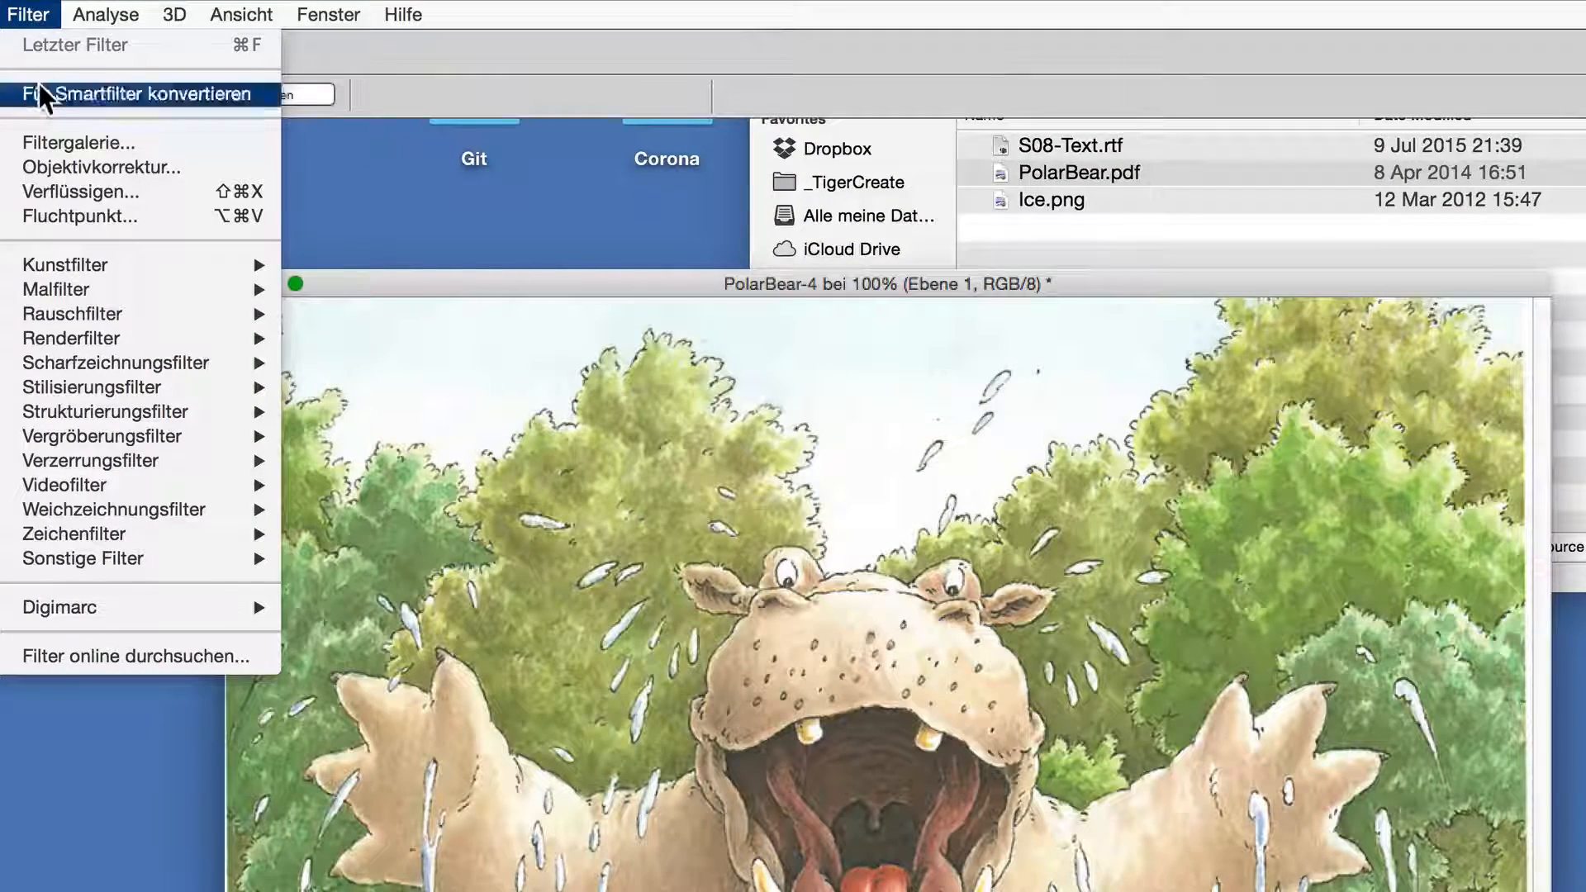
pyautogui.moveTo(67, 359)
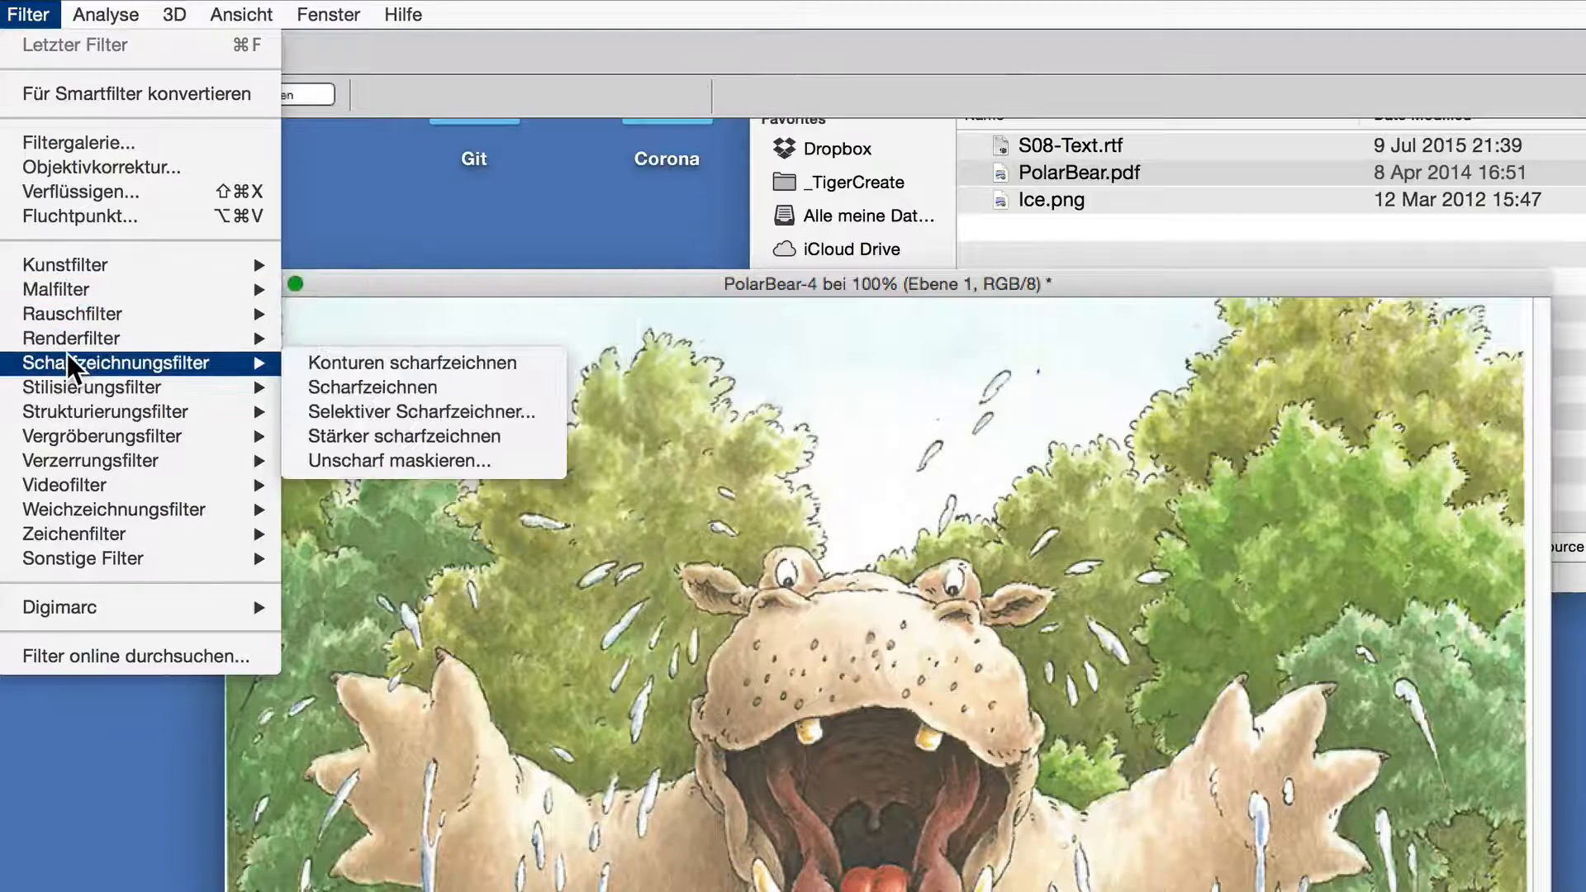
pyautogui.click(329, 386)
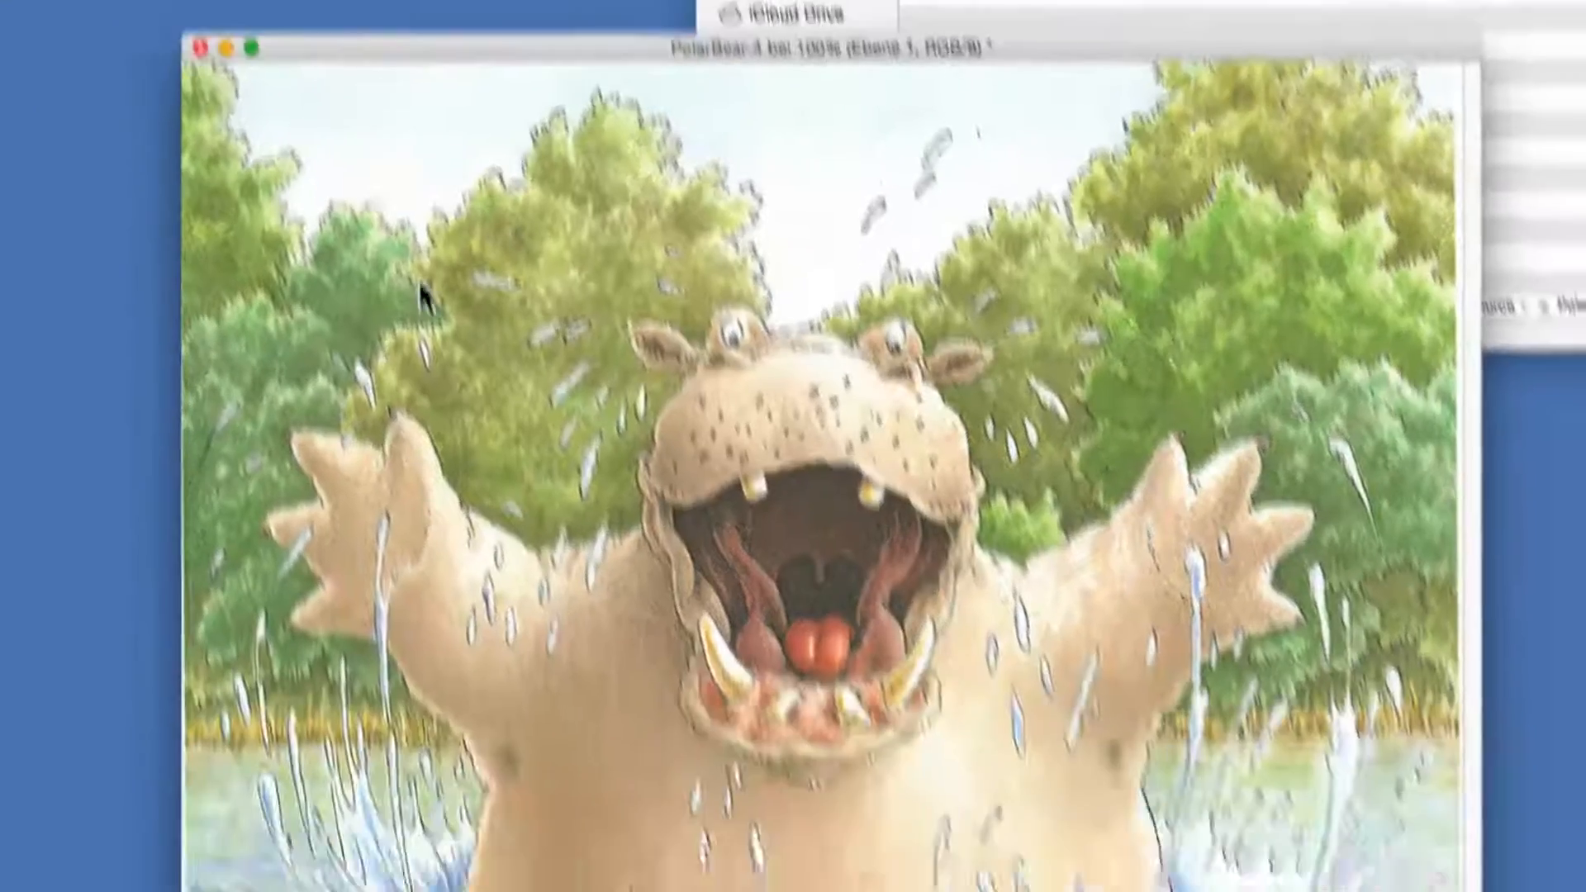
# Start a Save for Web export as JPEG at quality 100 and choose the desktop folder AR-Tutorial-Source as destination
pyautogui.press('super+alt+shift+s')
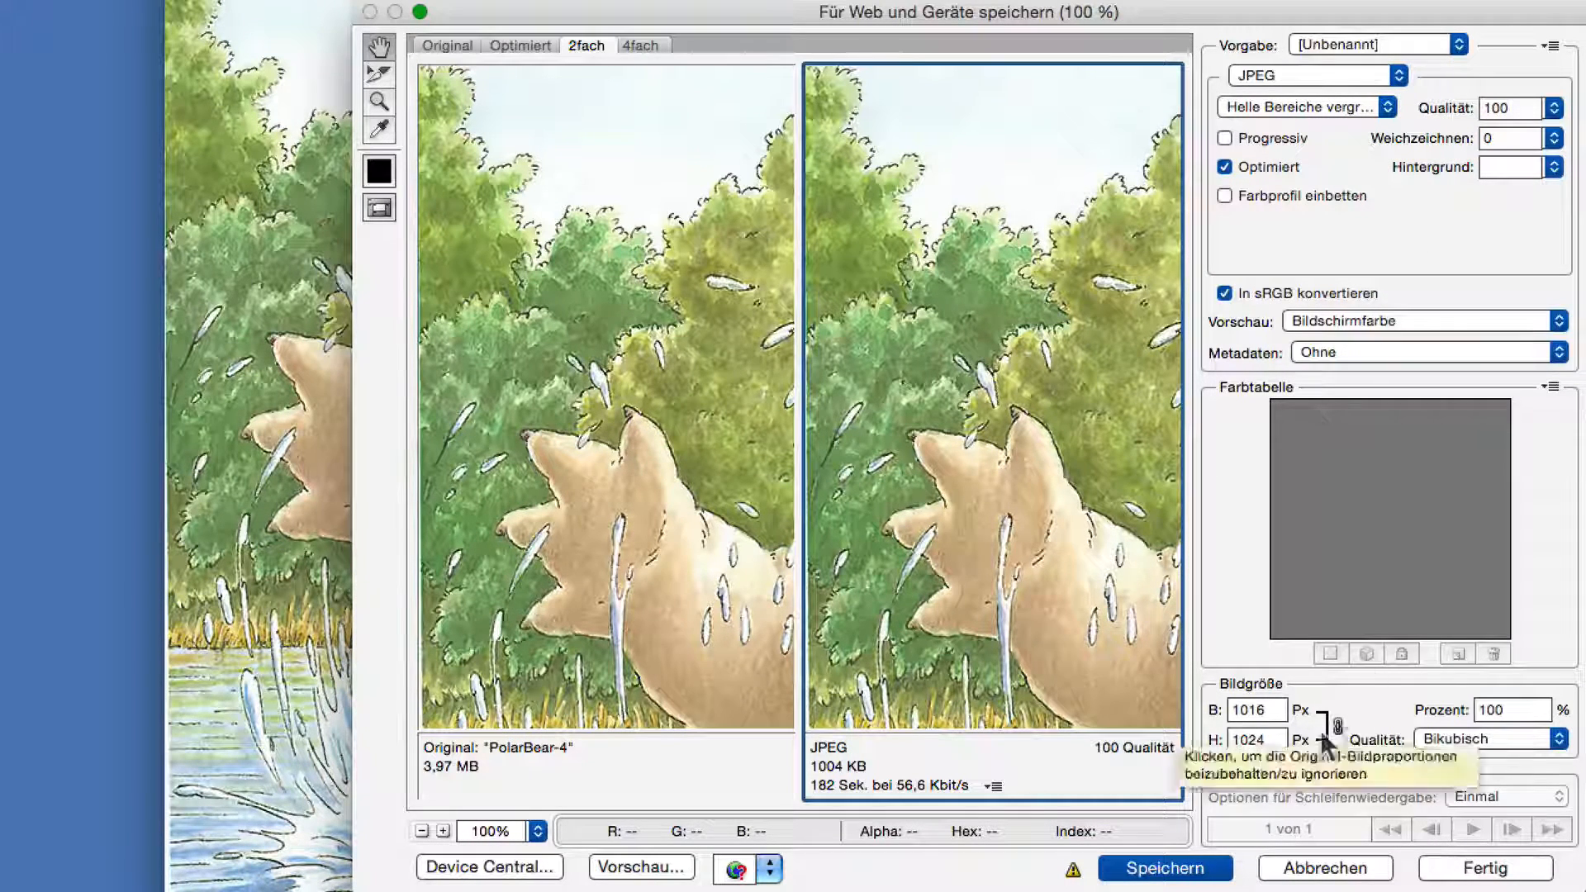
pyautogui.click(1148, 872)
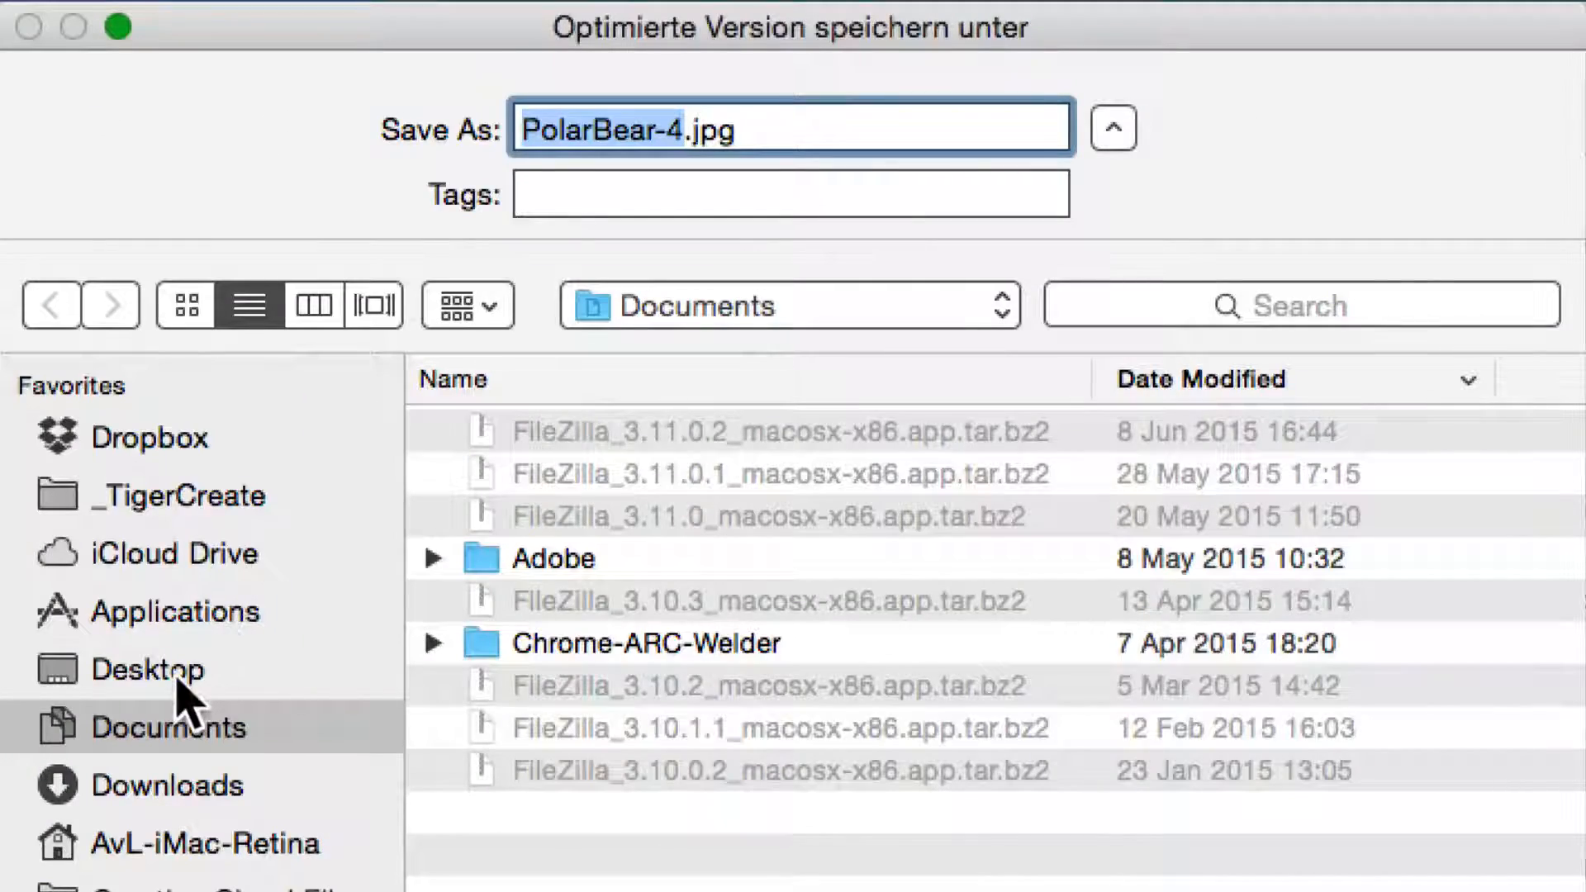
pyautogui.click(177, 678)
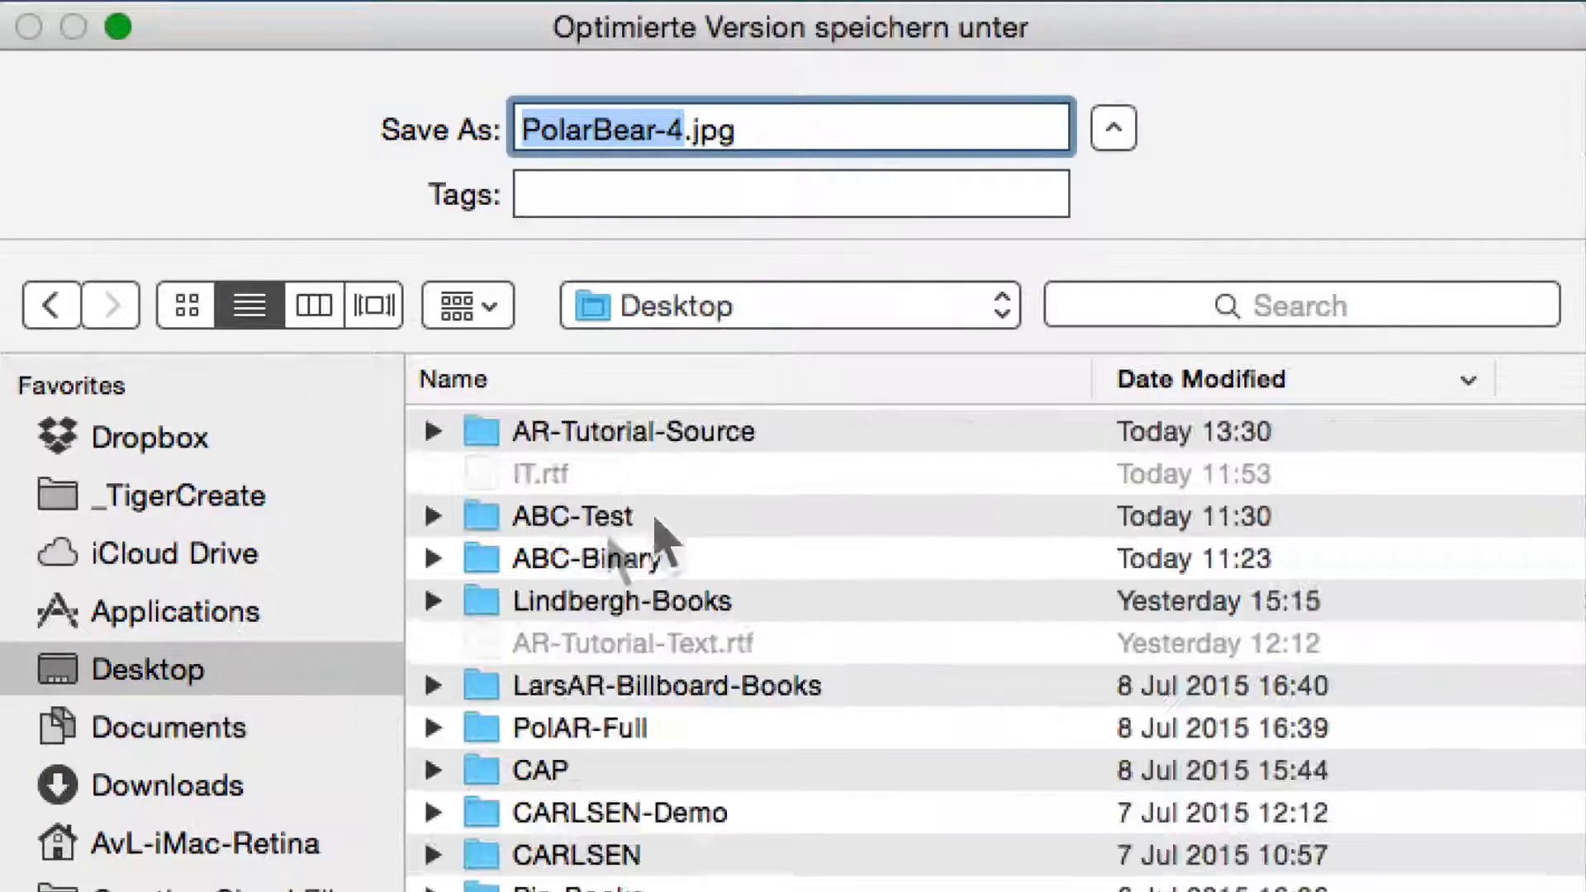
pyautogui.click(642, 428)
pyautogui.doubleClick(648, 431)
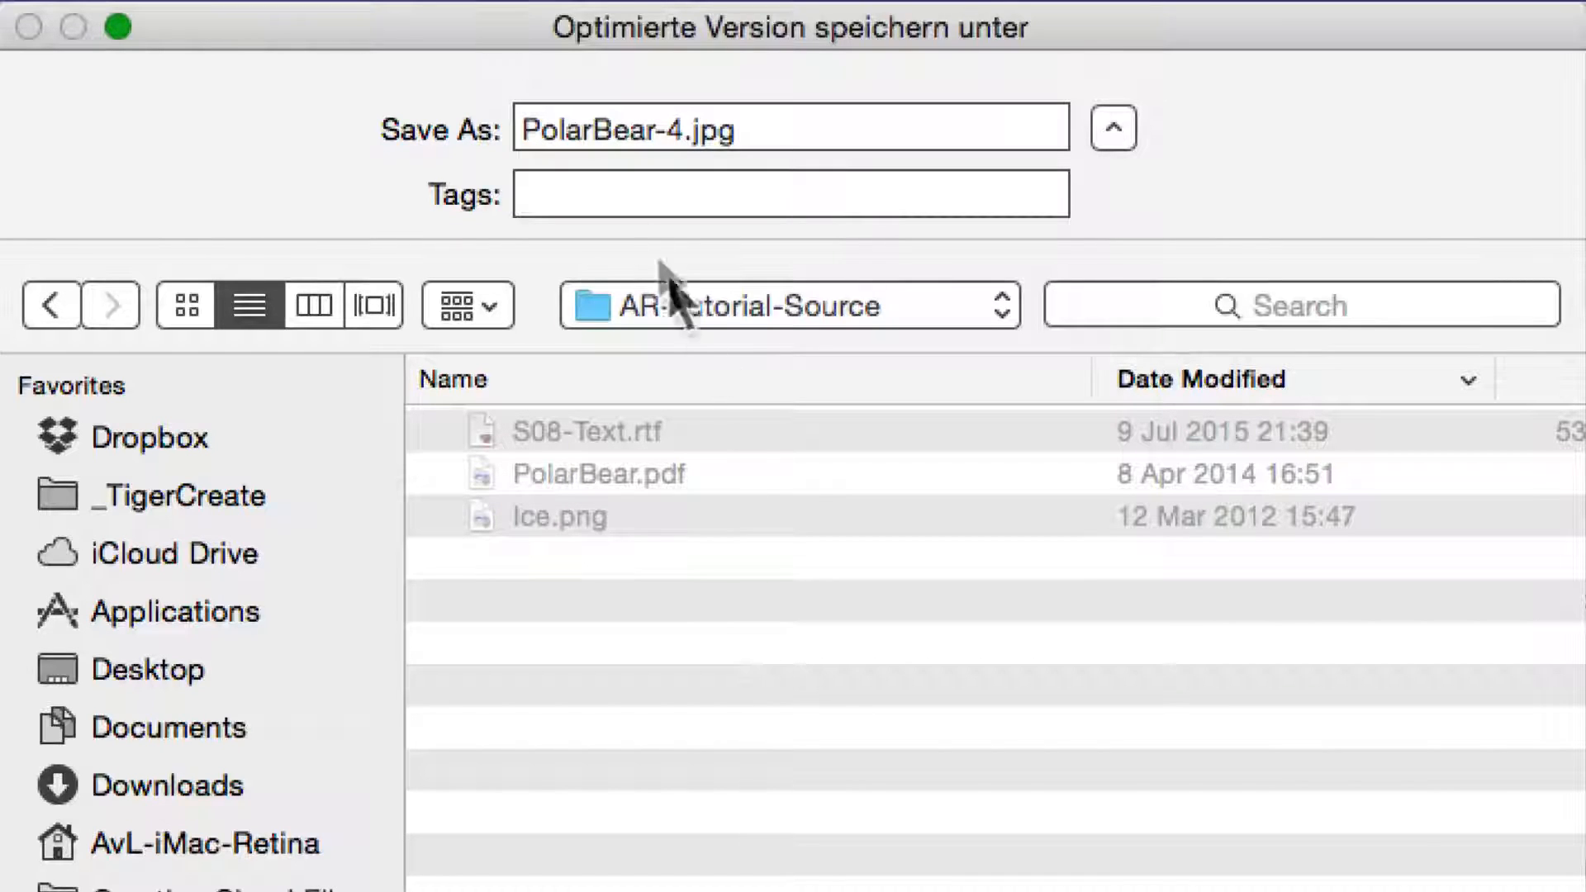
# Name the exported image Scene08AR.jpg and save it
pyautogui.doubleClick(611, 132)
pyautogui.press('Delete')
pyautogui.press('Delete')
pyautogui.press('Delete')
pyautogui.press('Delete')
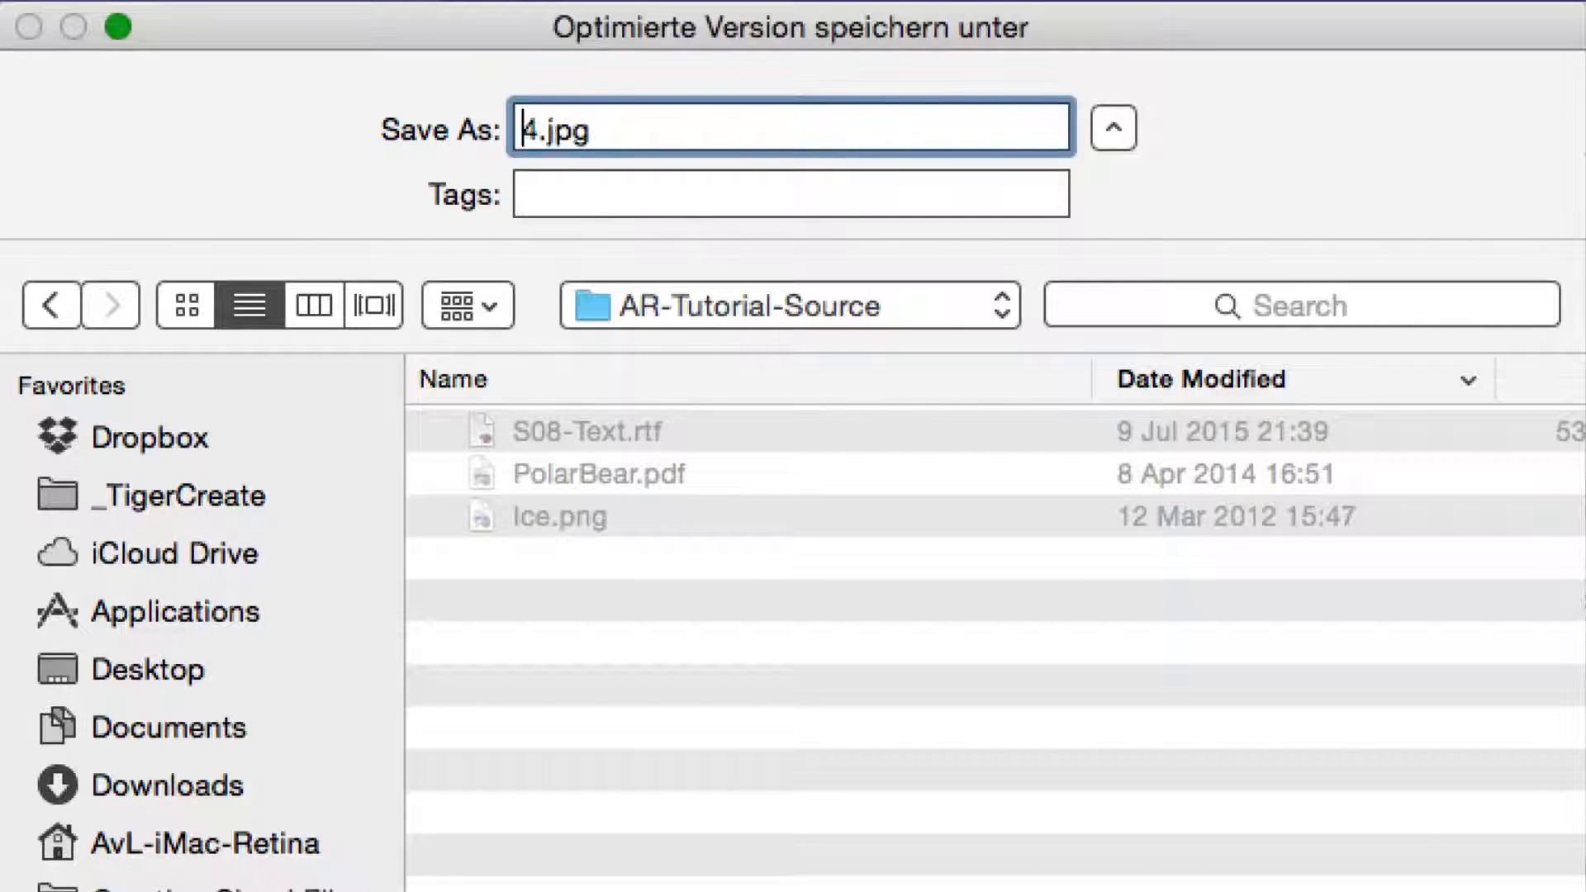
pyautogui.write('Scene')
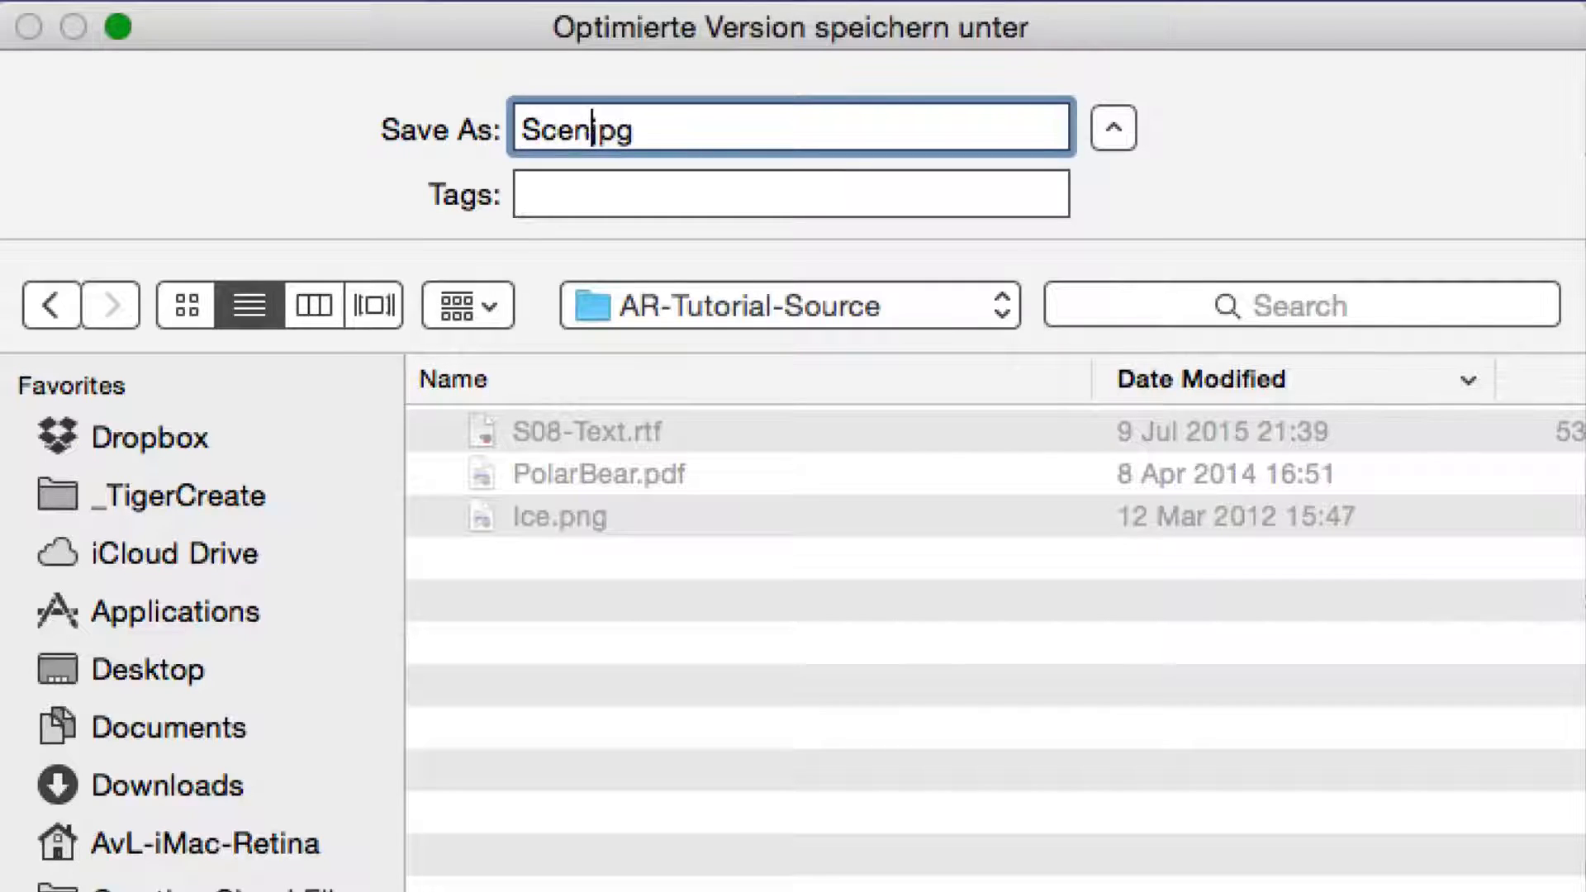
pyautogui.write('08')
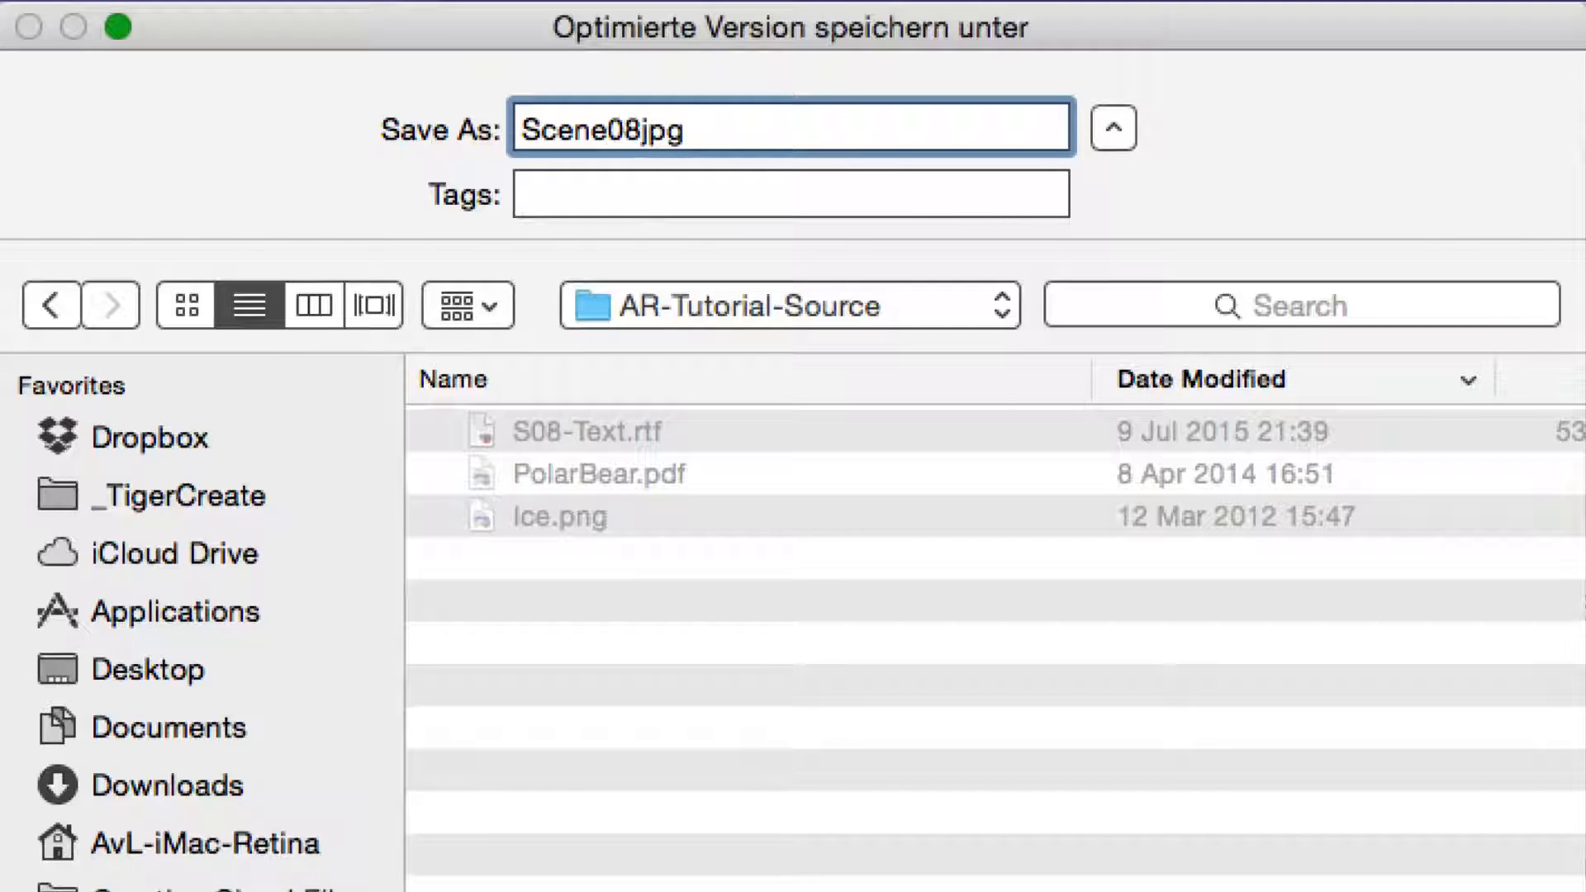
pyautogui.write('AR')
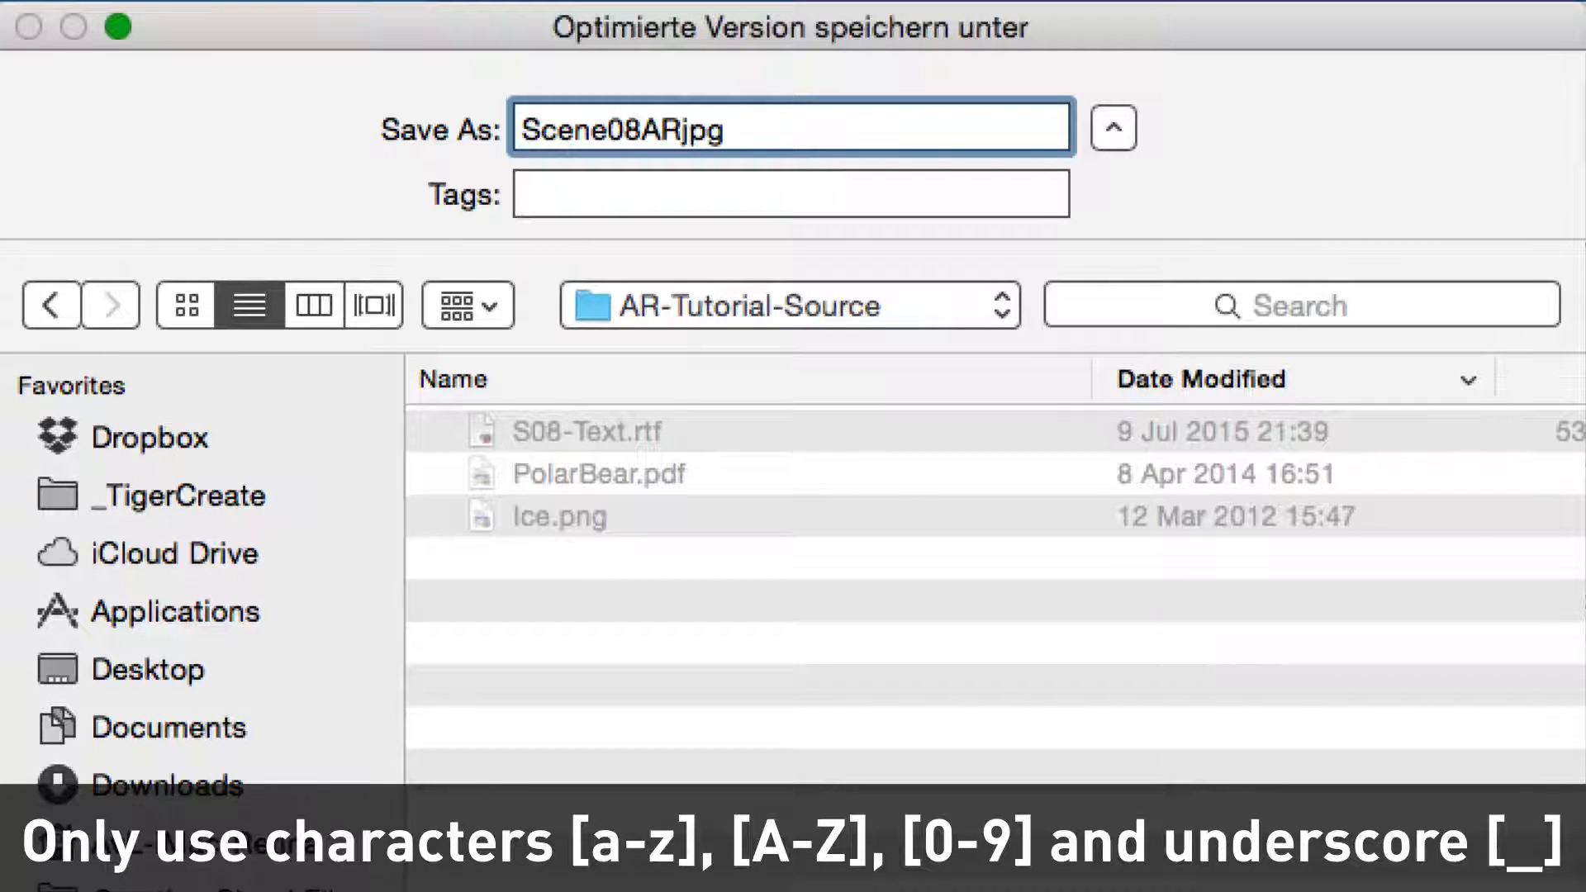
pyautogui.write('.')
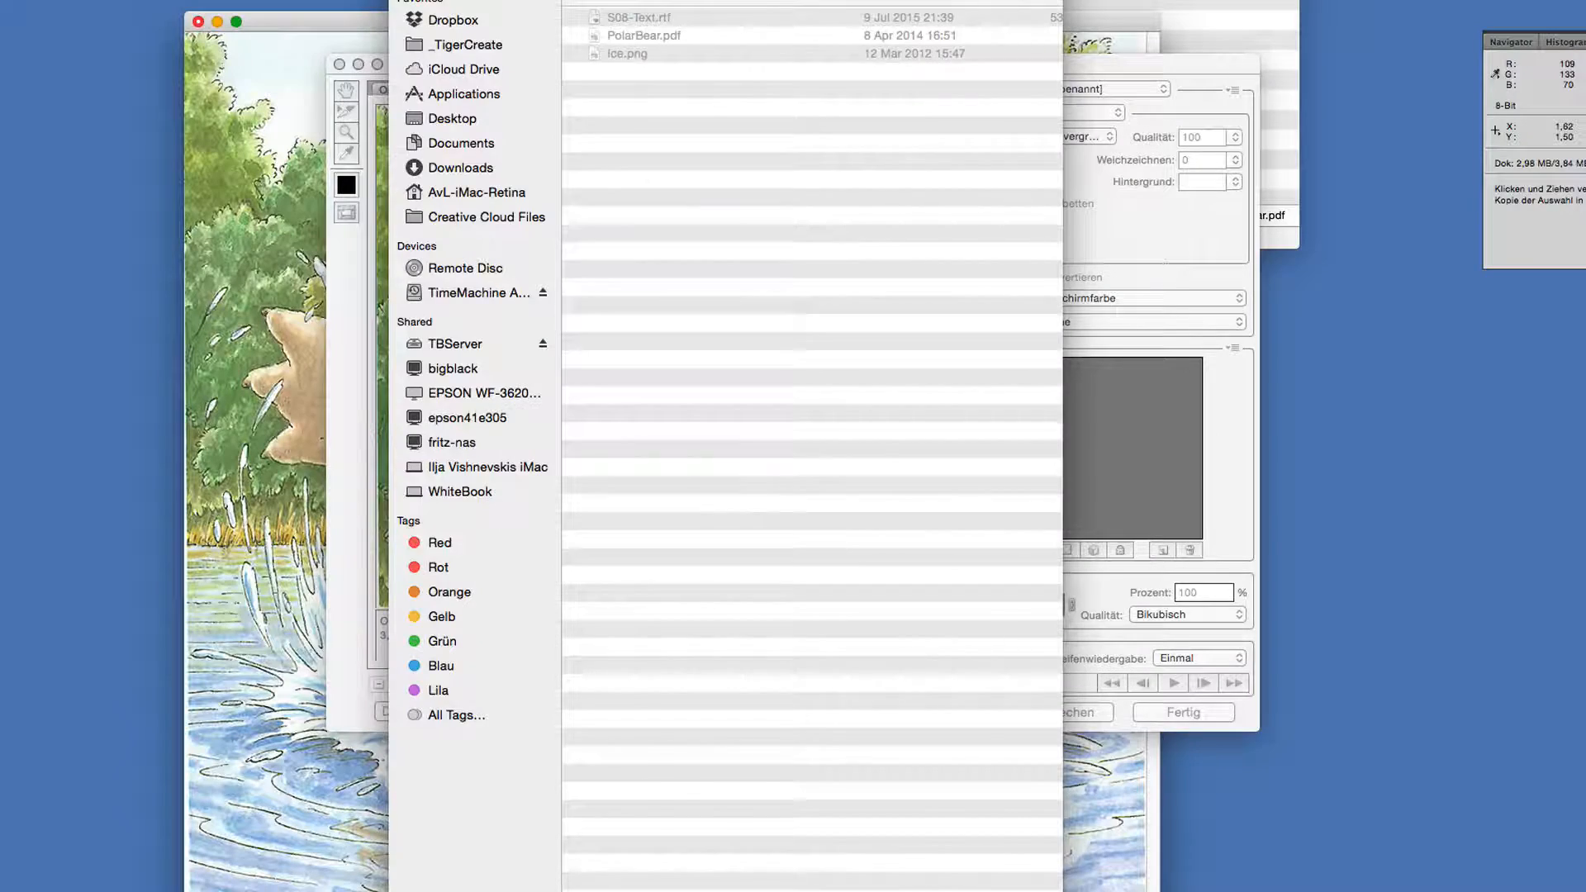
pyautogui.press('Return')
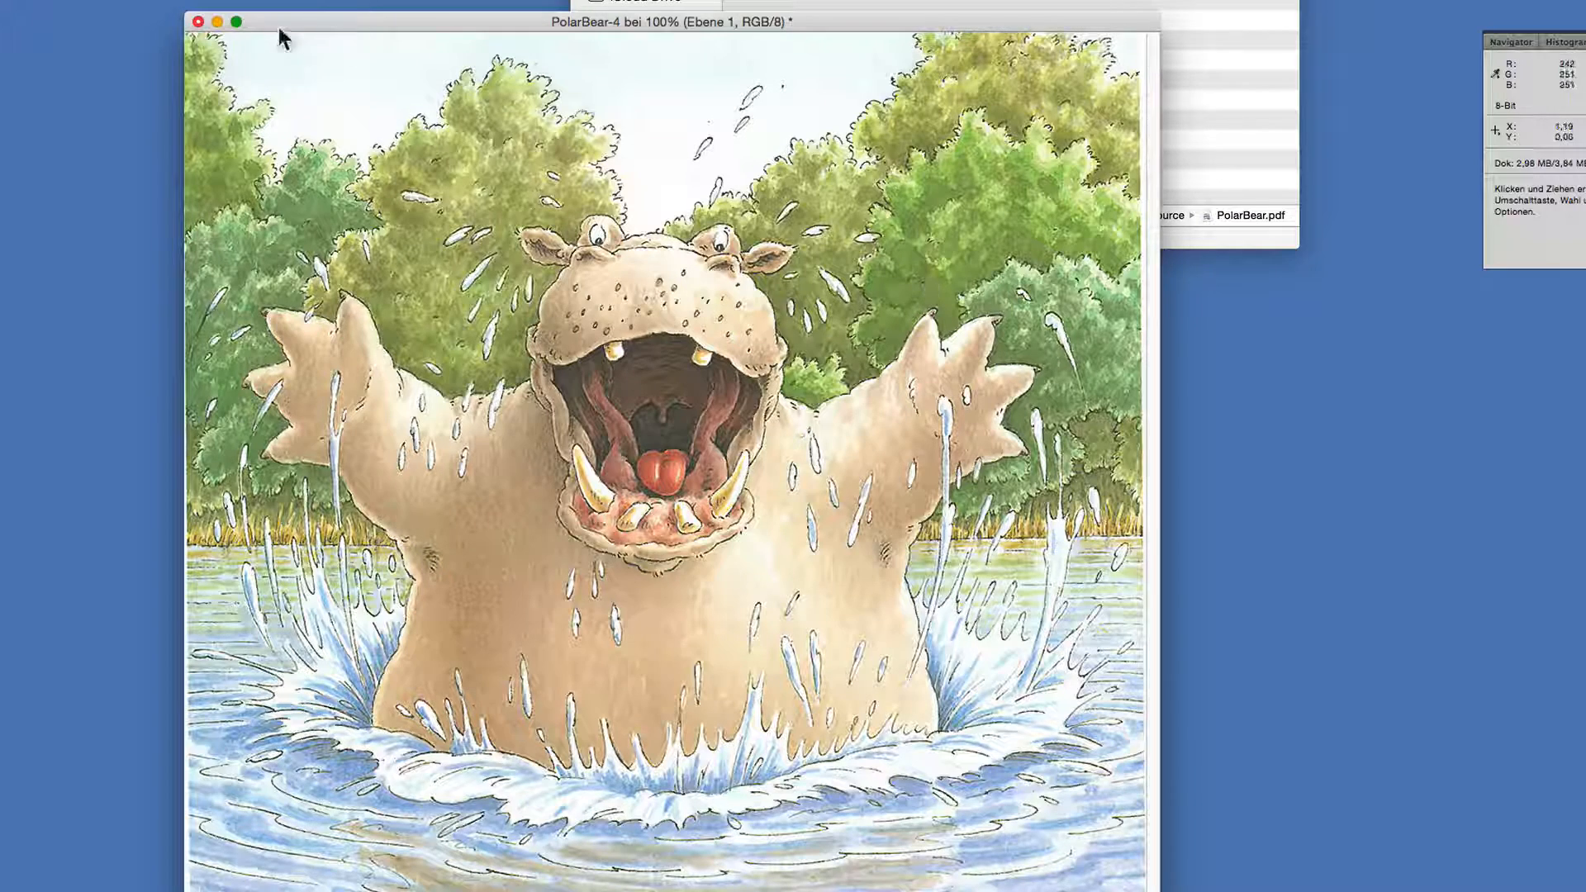
# Close the PolarBear-4 document without saving, and preview the exported Scene08AR.jpg in Finder
pyautogui.click(198, 21)
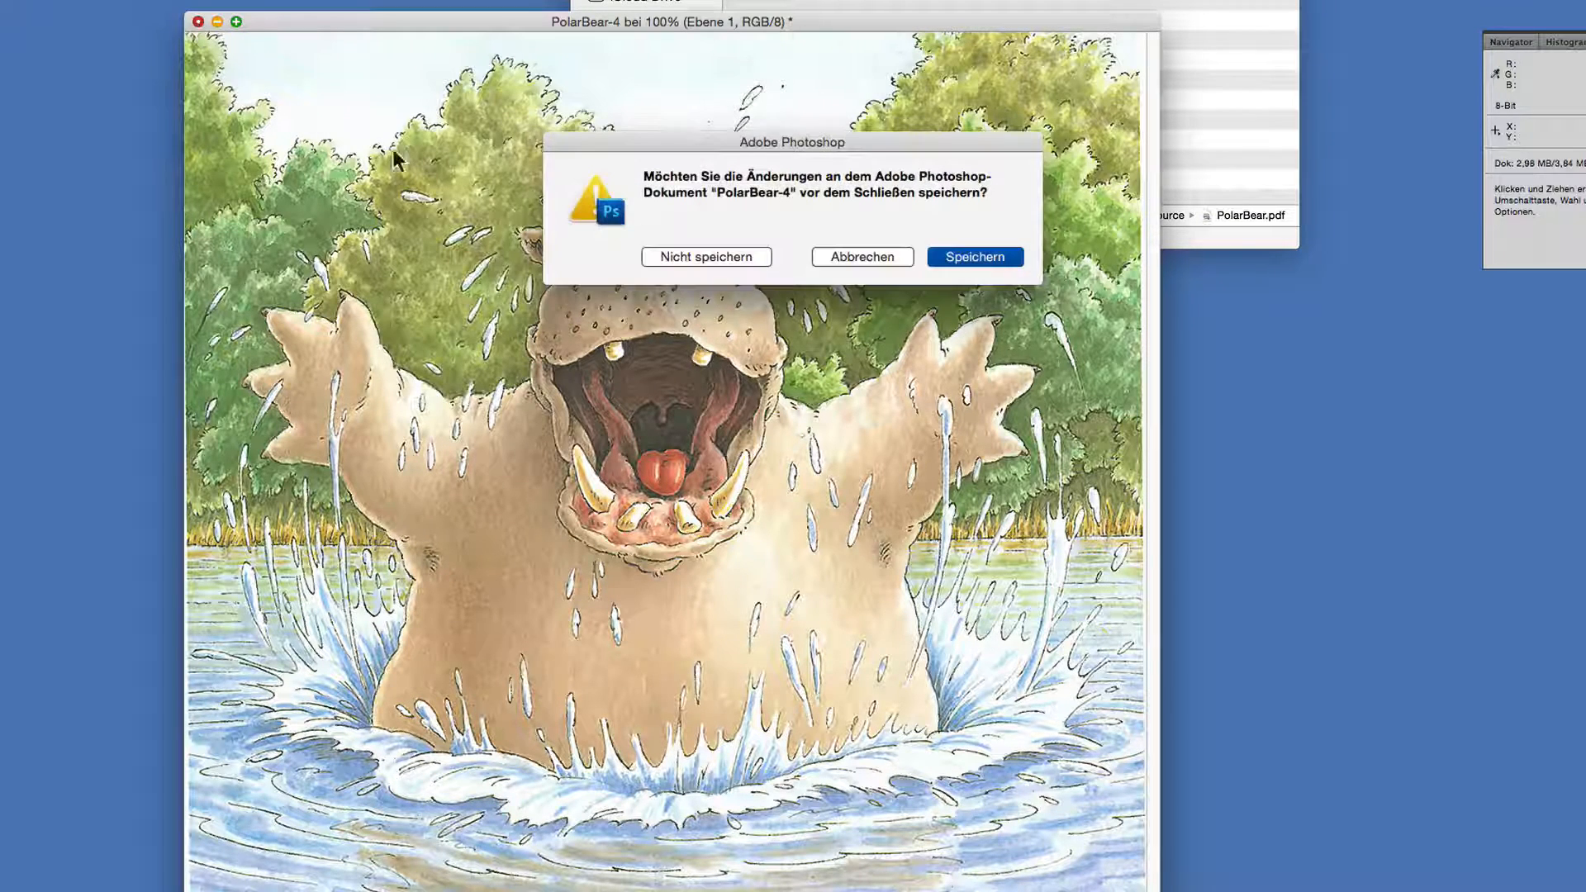
pyautogui.click(673, 259)
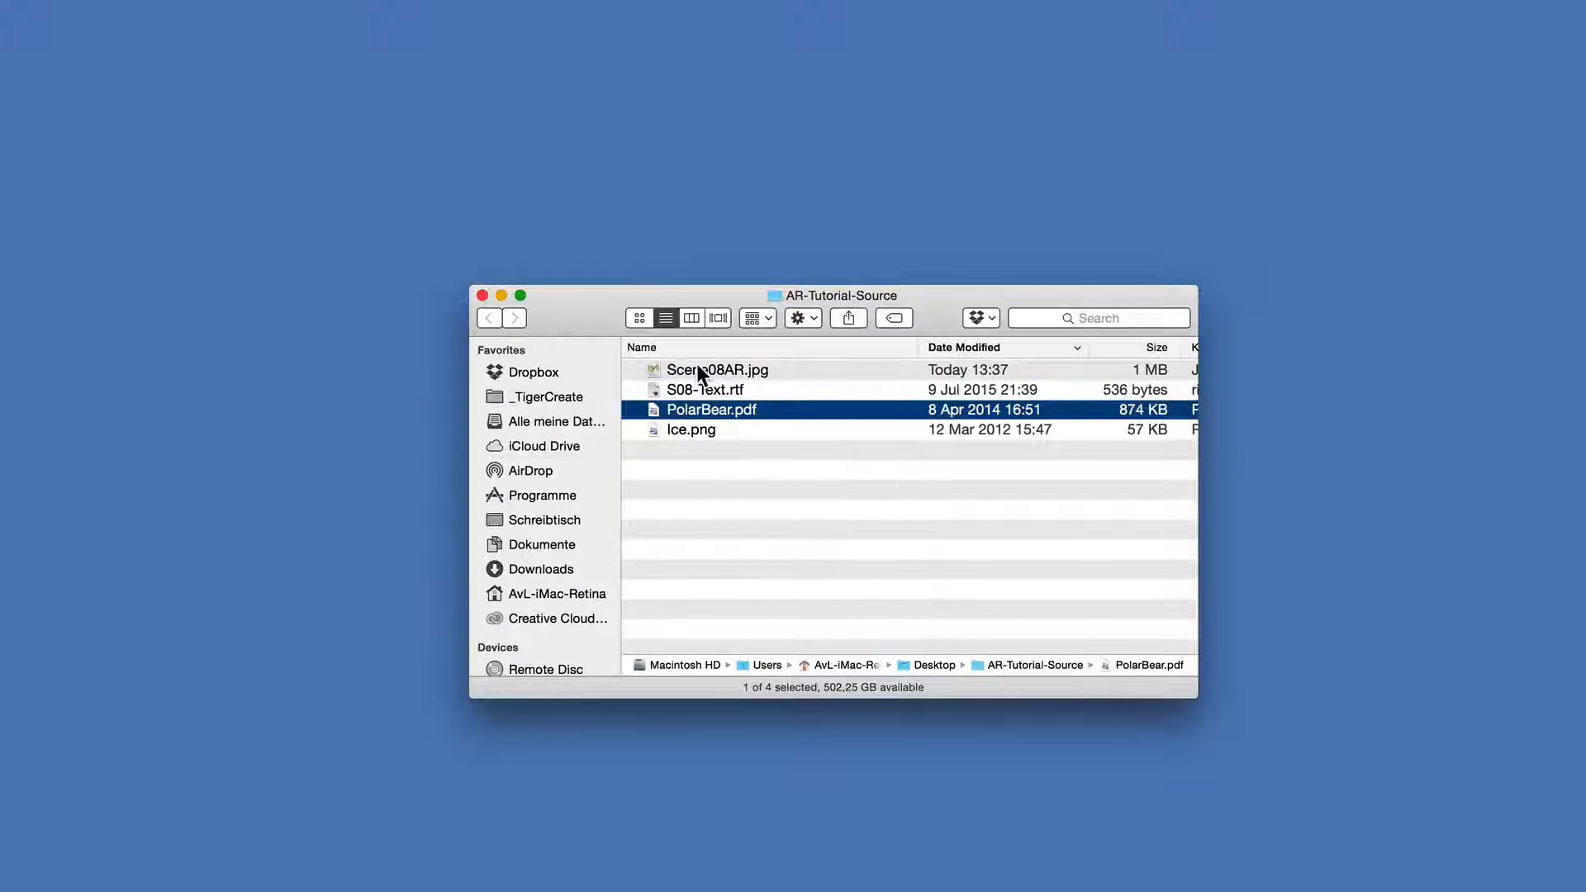
pyautogui.click(697, 366)
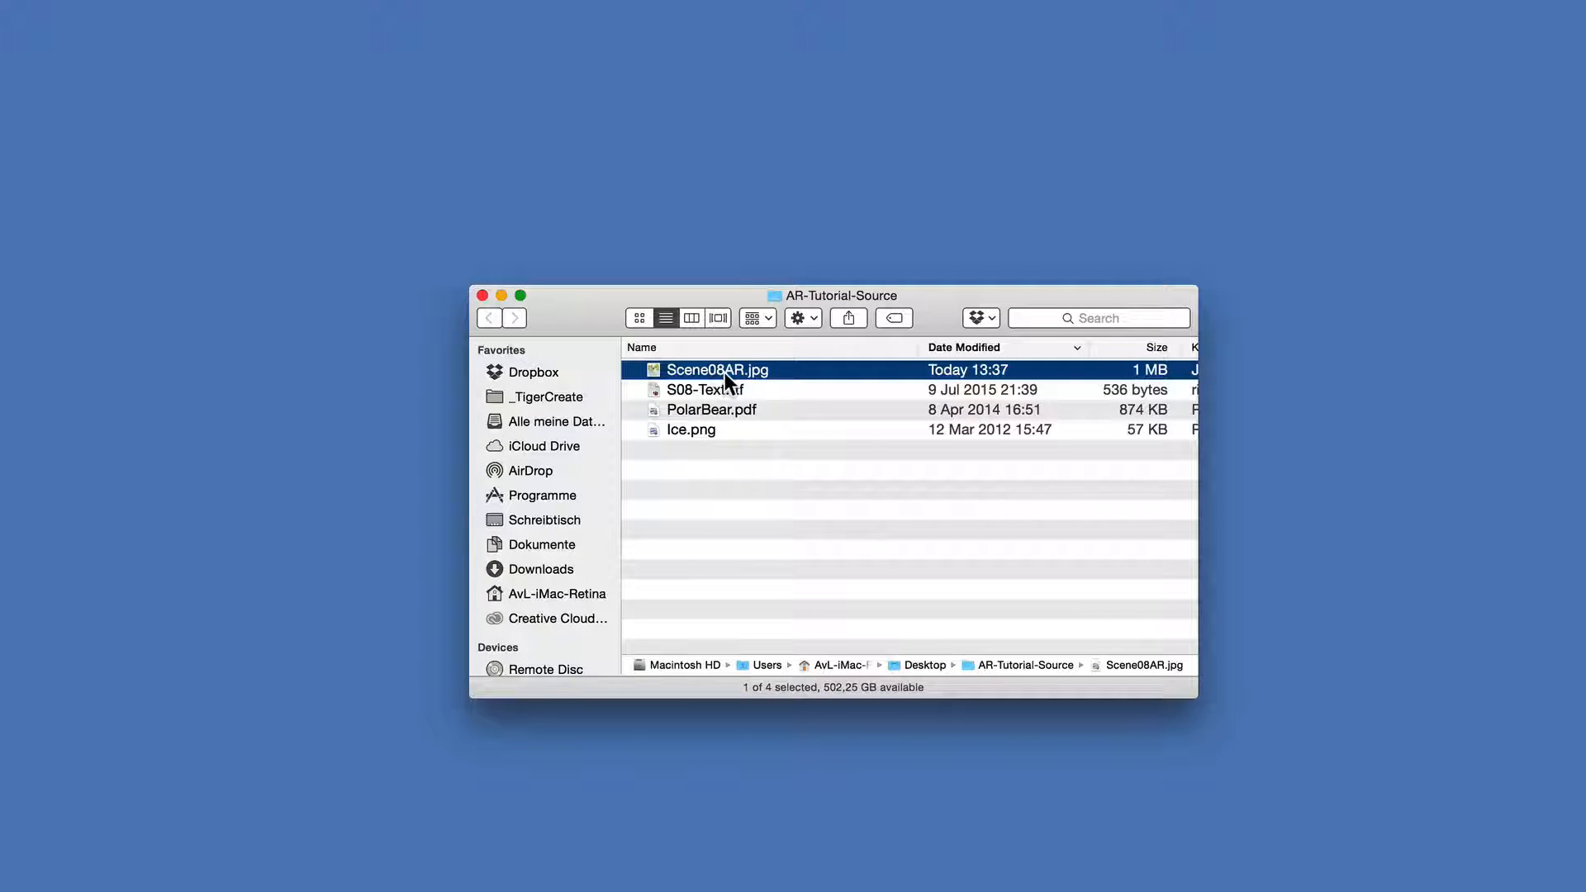
pyautogui.press('space')
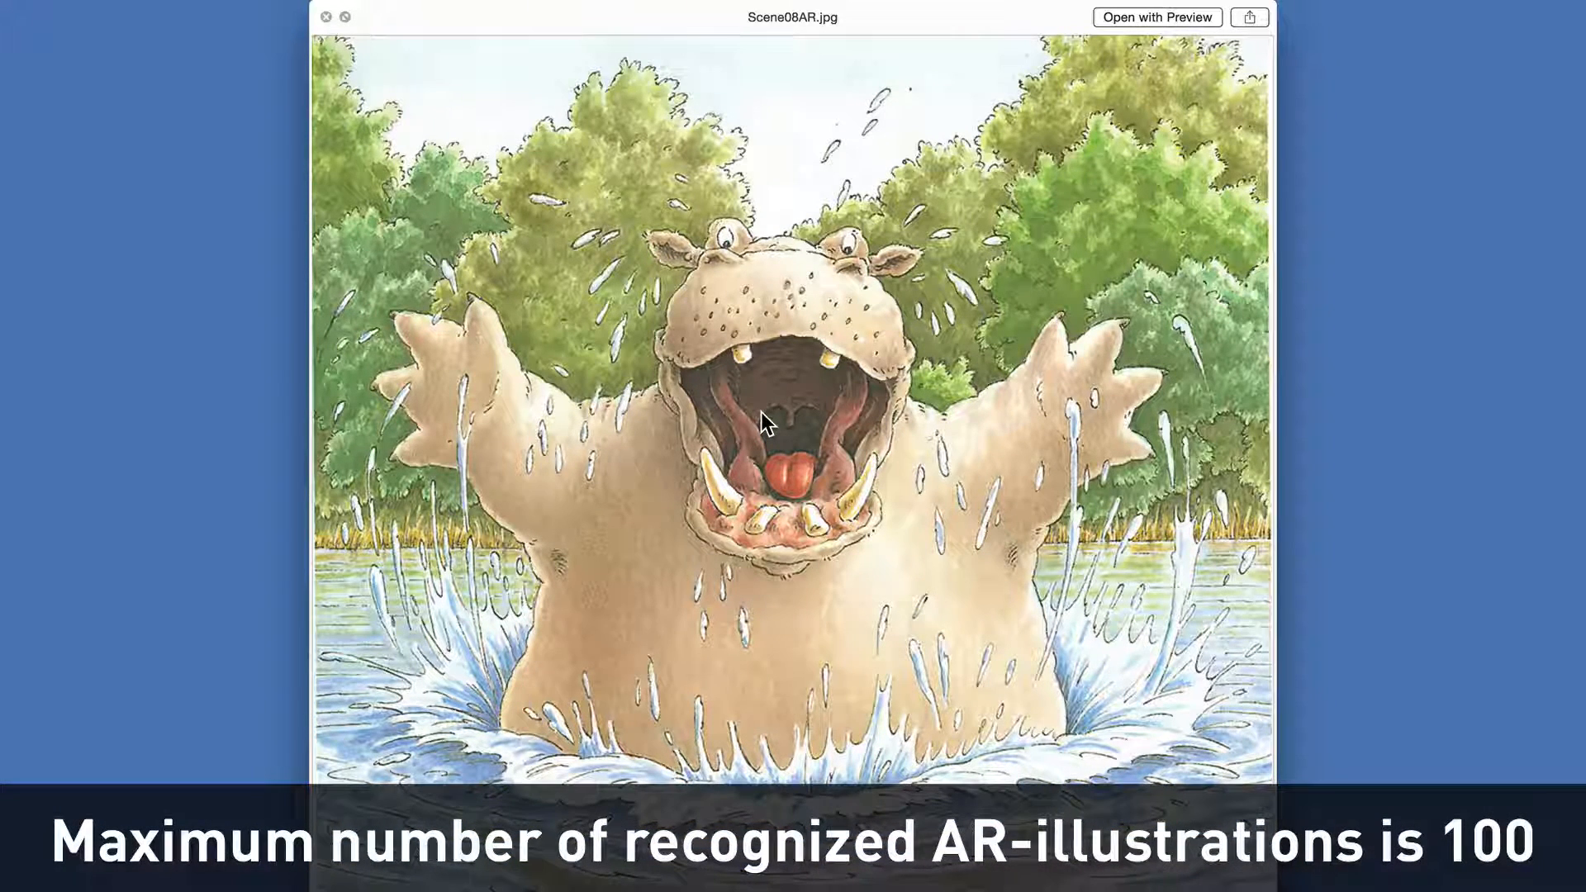
pyautogui.press('space')
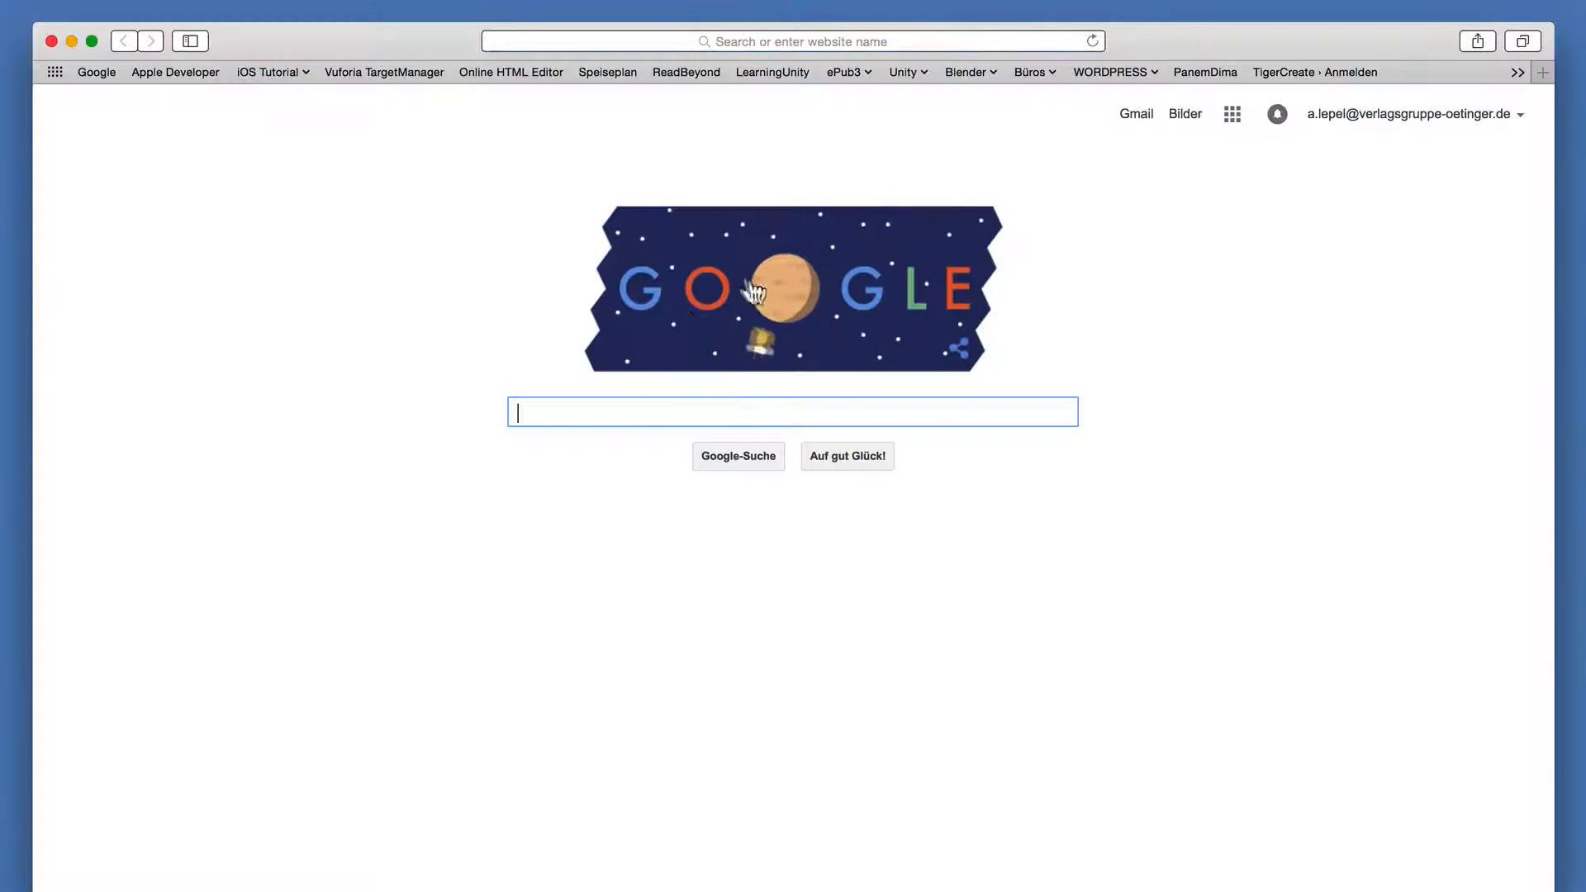
# Switch to the browser, open the bookmarked Vuforia TargetManager site and log in with the registered e-mail and account password
pyautogui.click(366, 75)
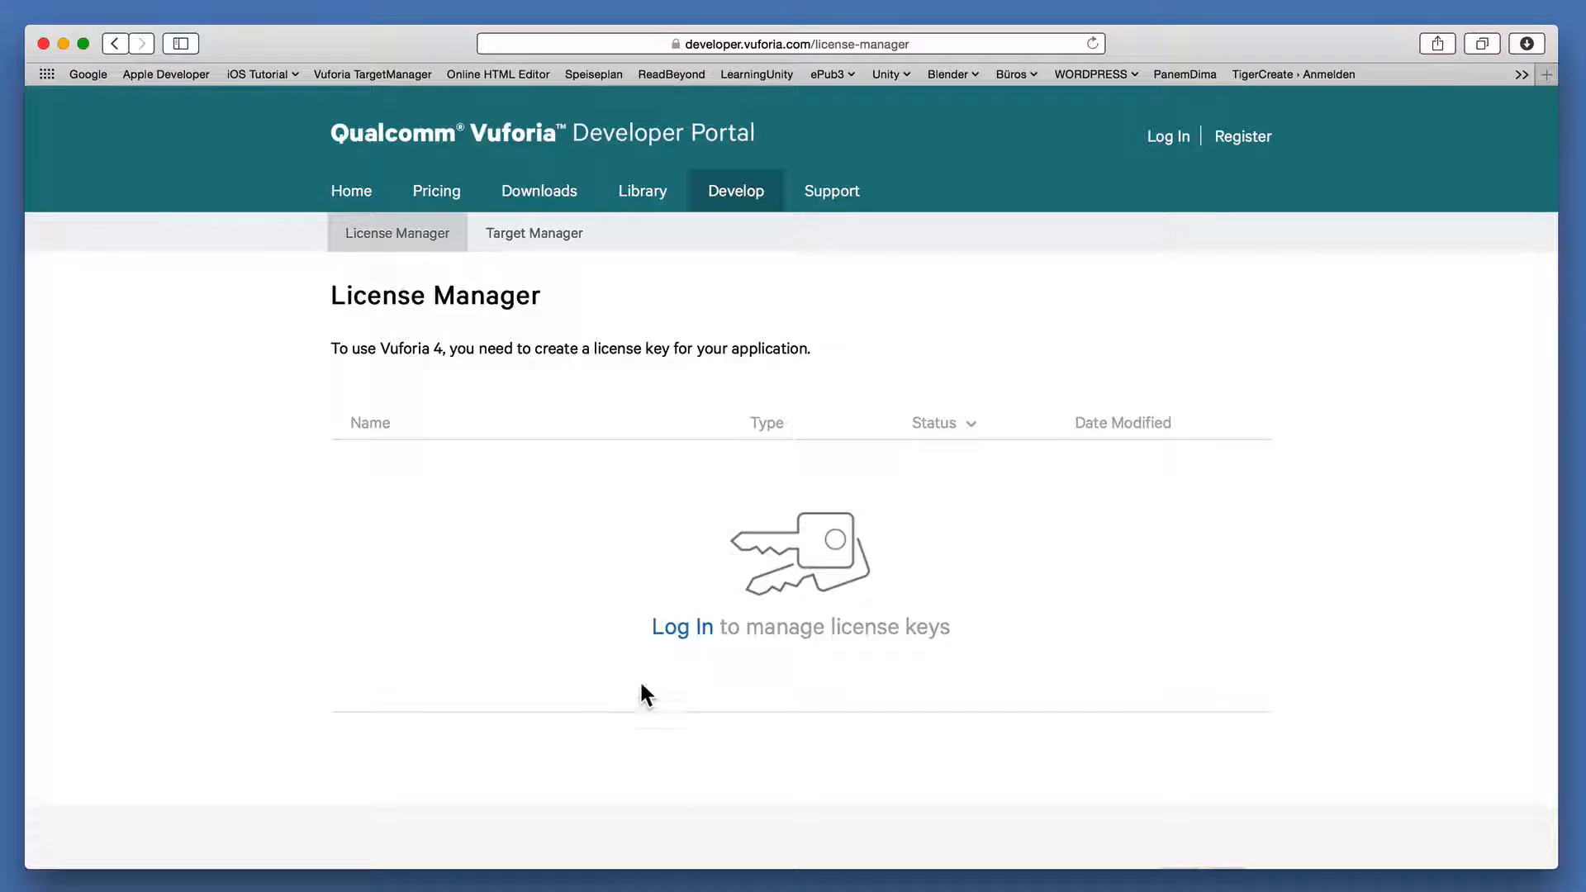
pyautogui.click(679, 638)
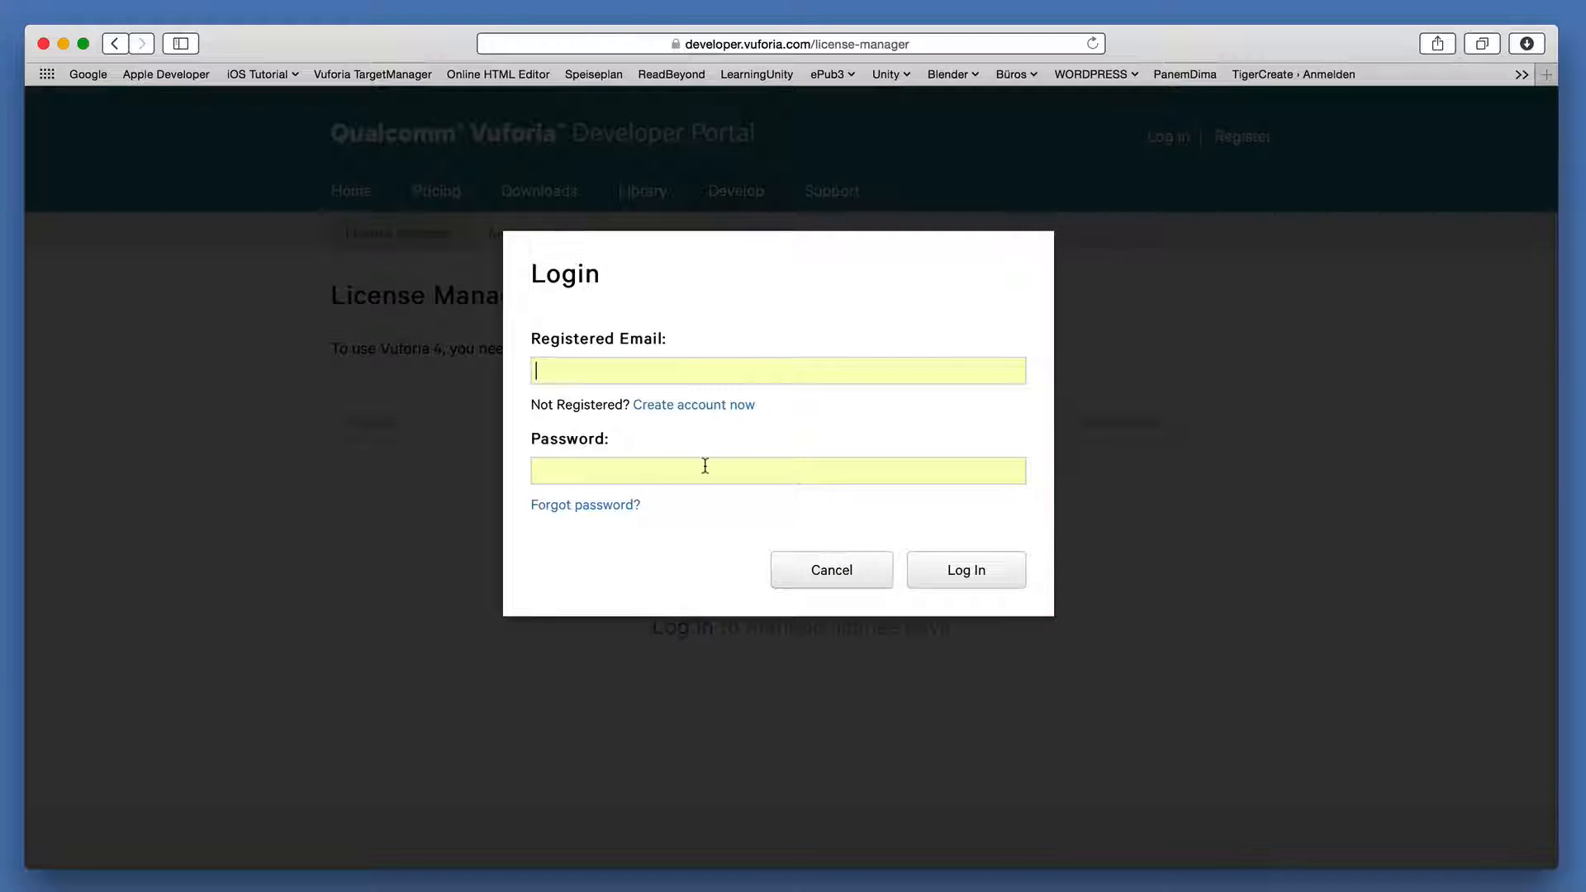
pyautogui.press('super+v')
pyautogui.click(691, 425)
pyautogui.click(972, 579)
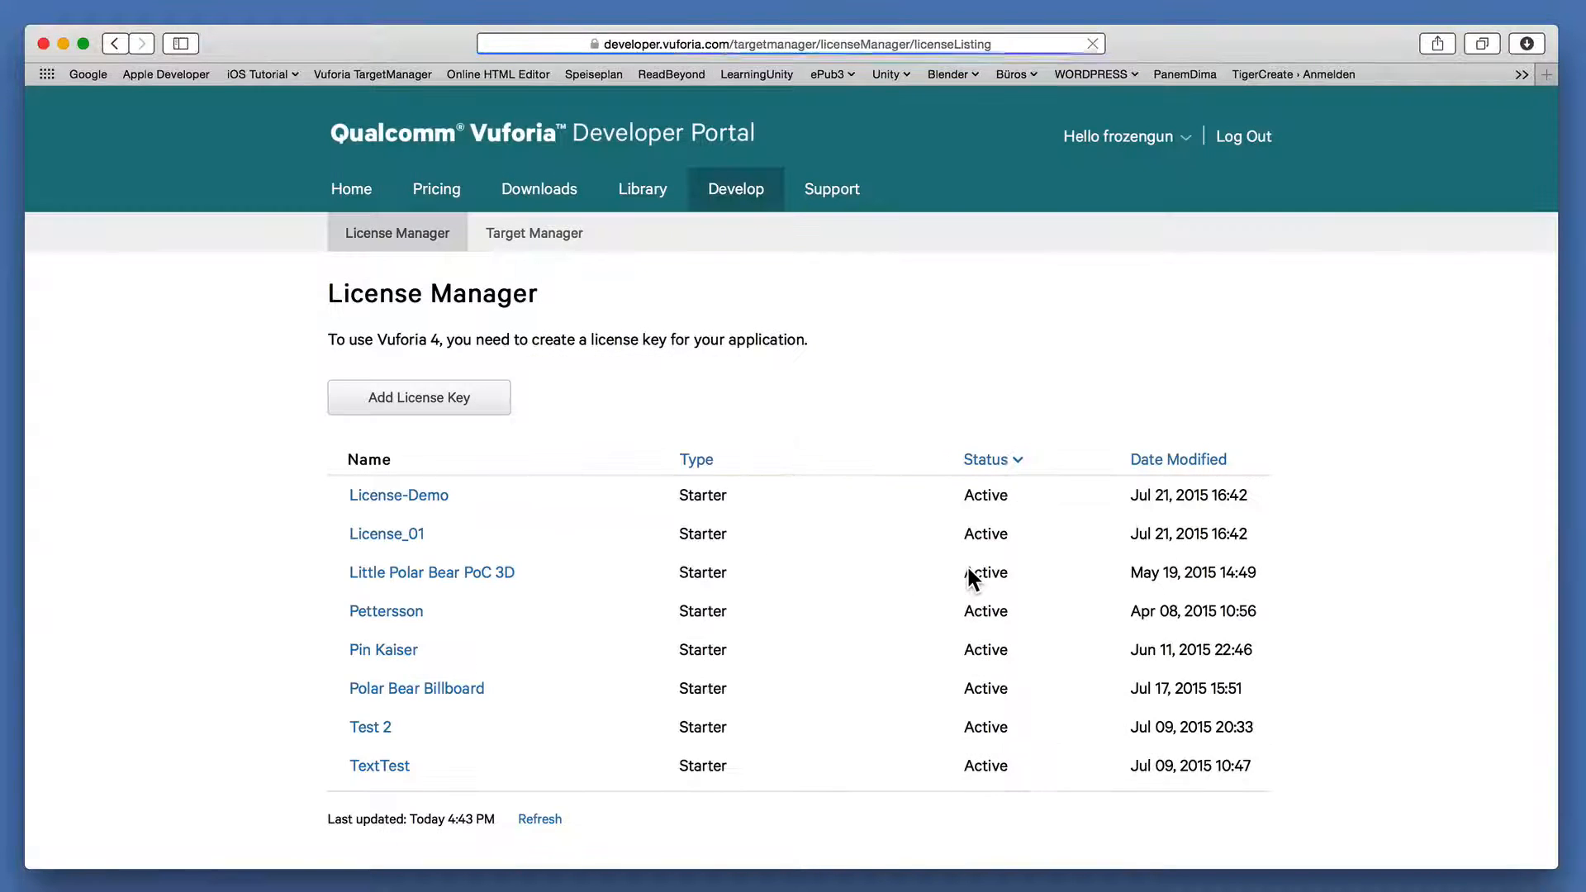
# Add a Starter license key for a mobile application named AR_Tutorial in the License Manager and accept the Vuforia Developer Agreement
pyautogui.click(390, 233)
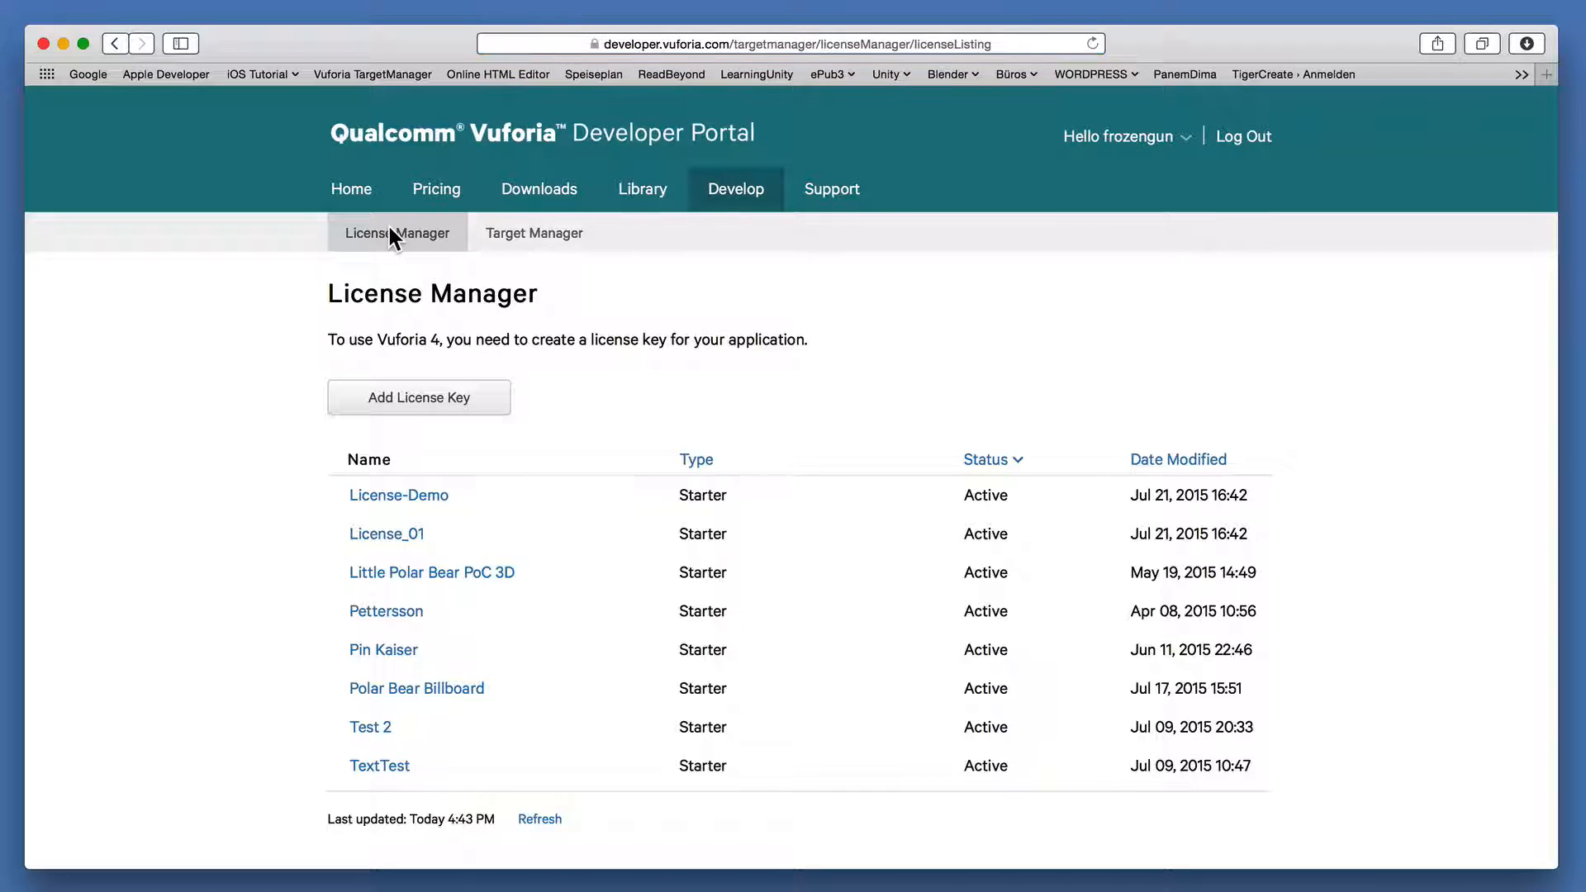
pyautogui.click(415, 404)
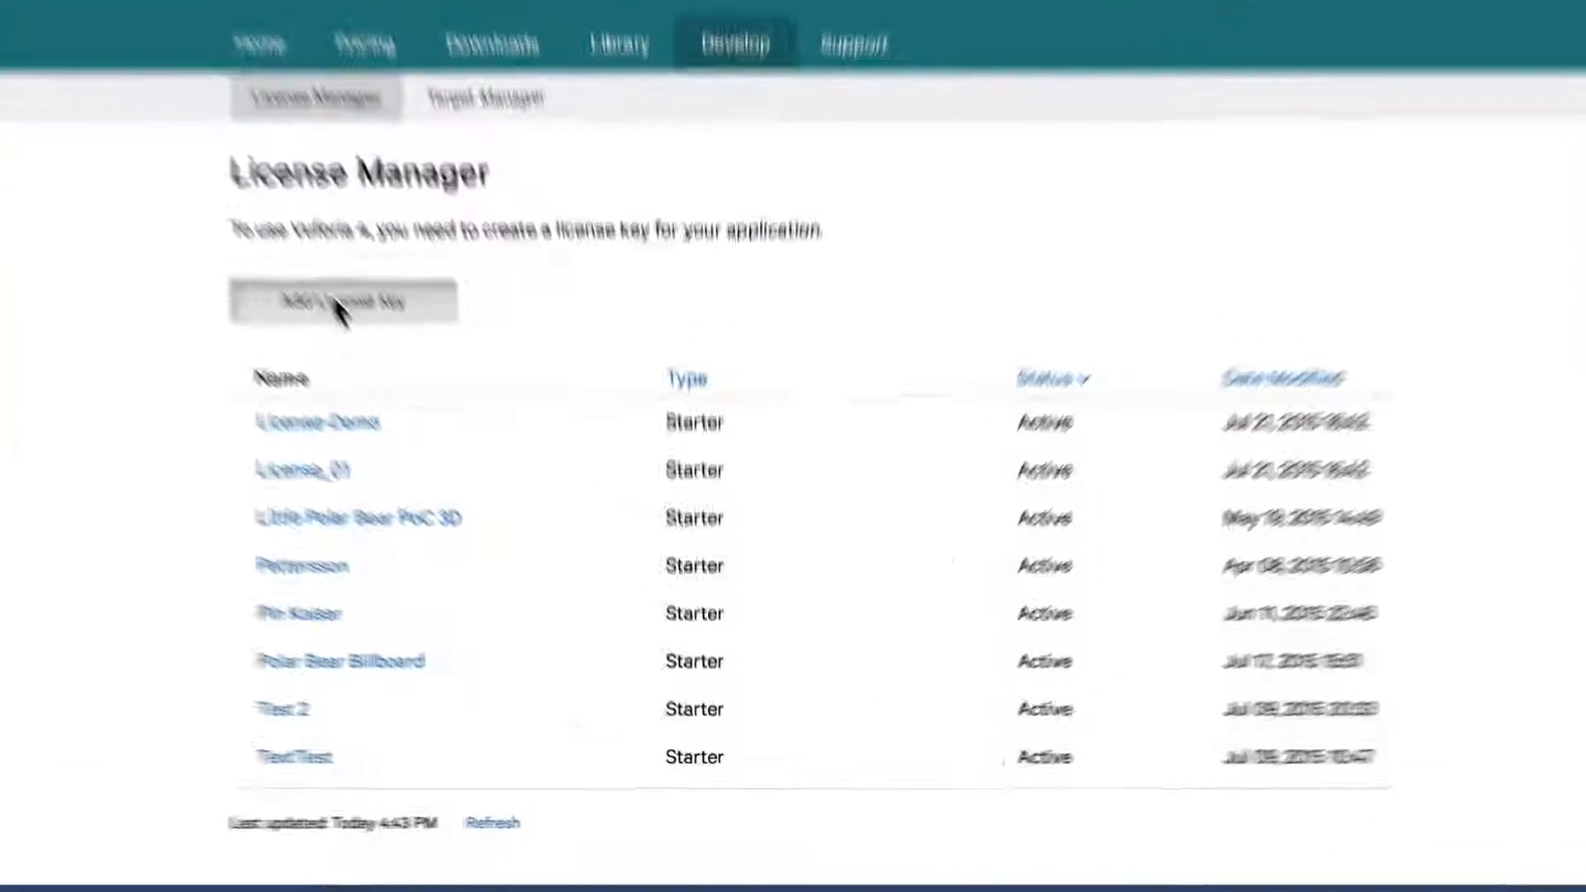
pyautogui.click(214, 196)
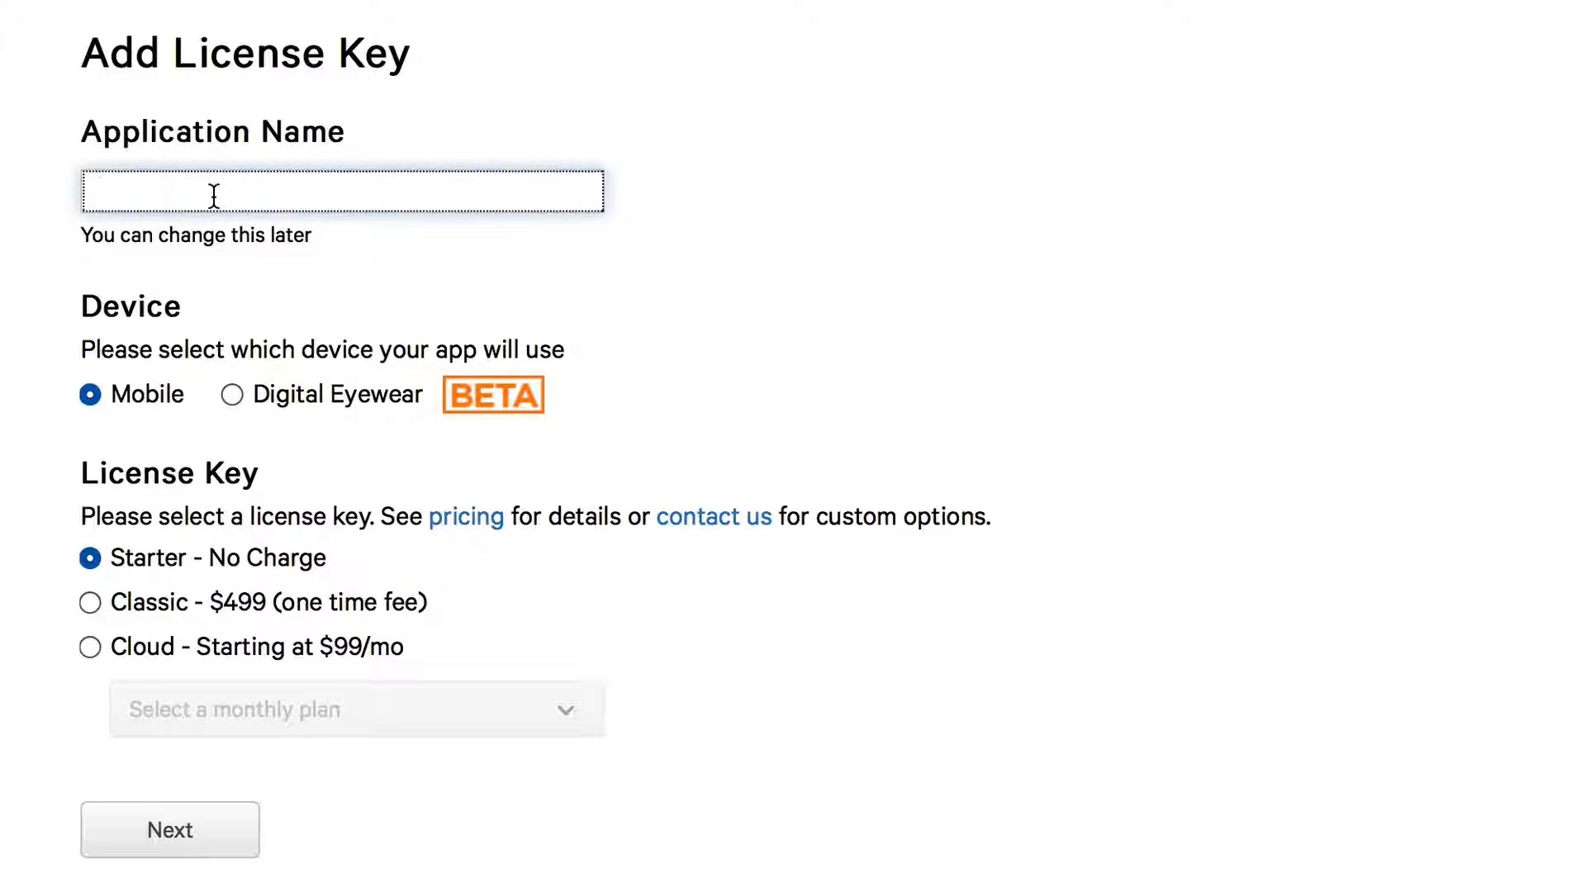
pyautogui.write('AR_T')
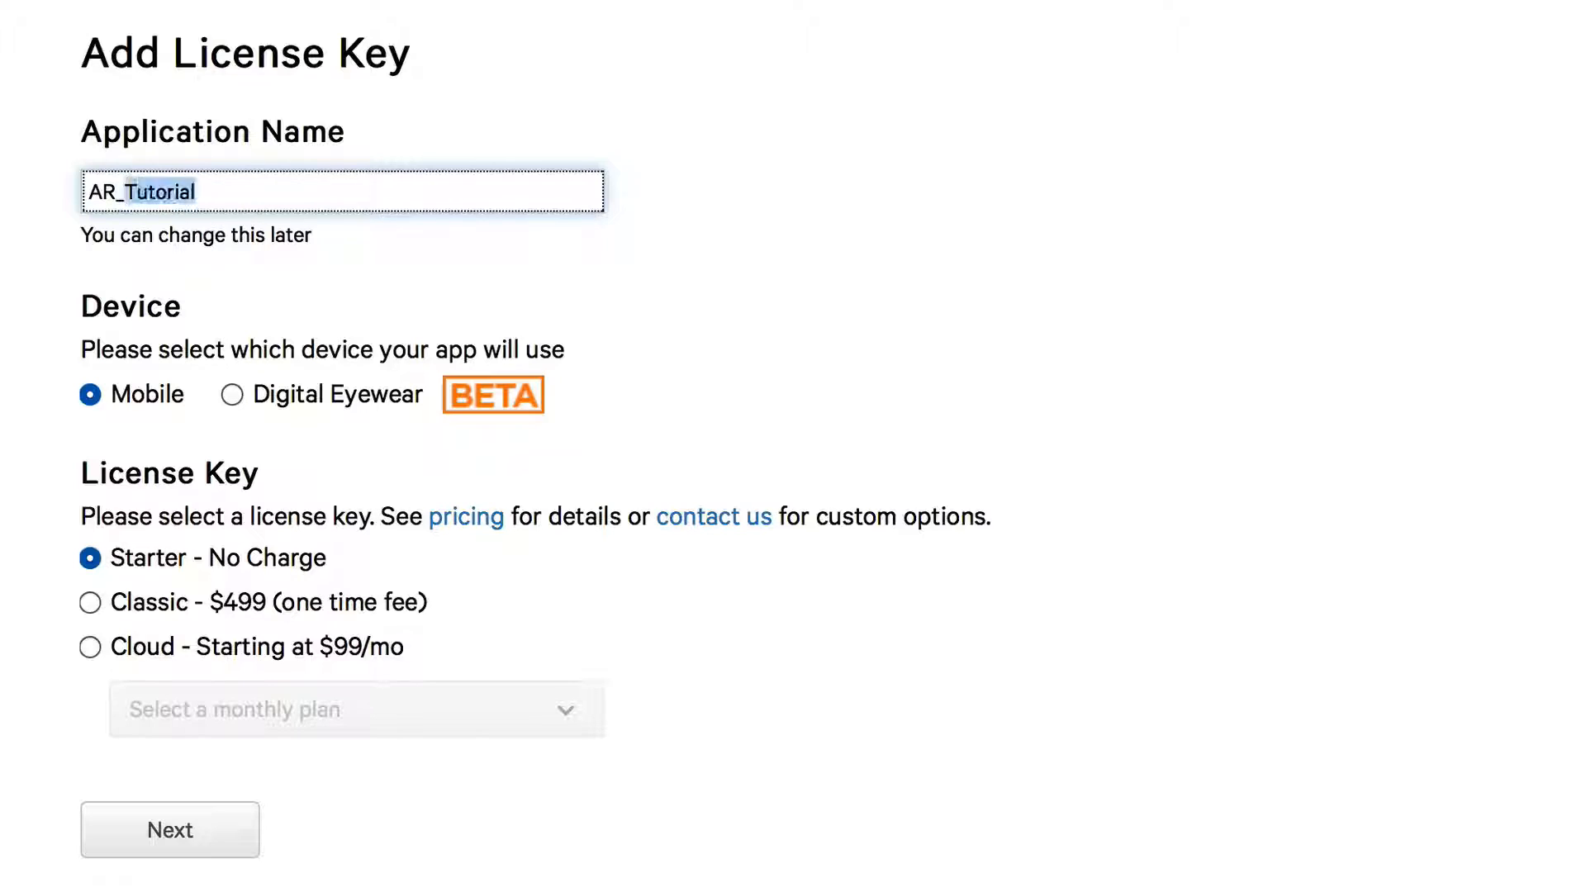
pyautogui.write('utorial')
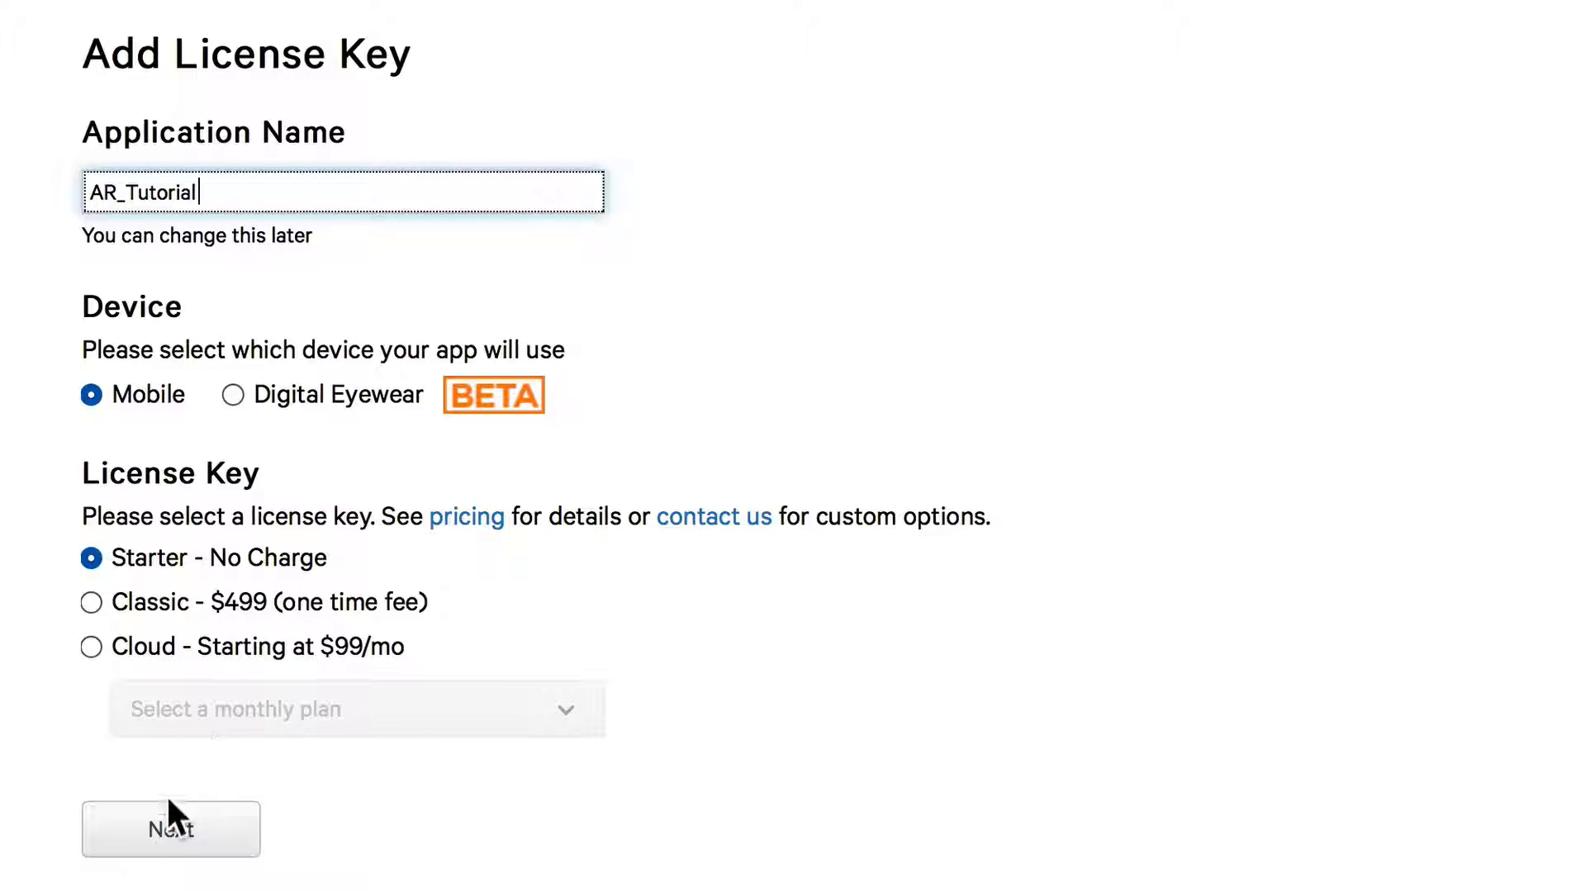
pyautogui.click(168, 841)
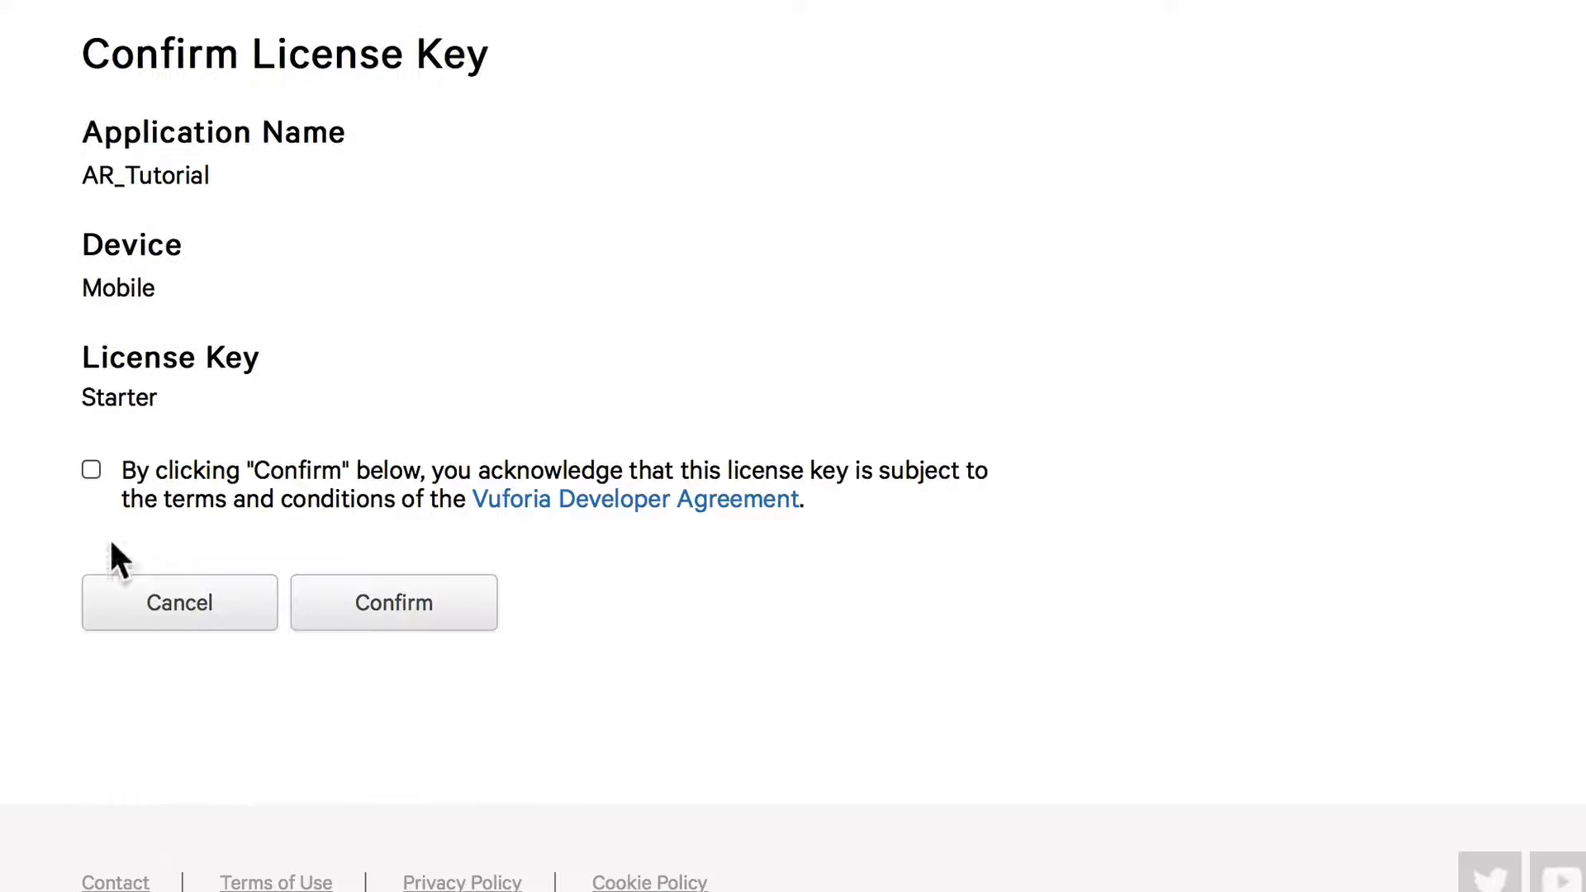
pyautogui.click(90, 470)
pyautogui.click(388, 607)
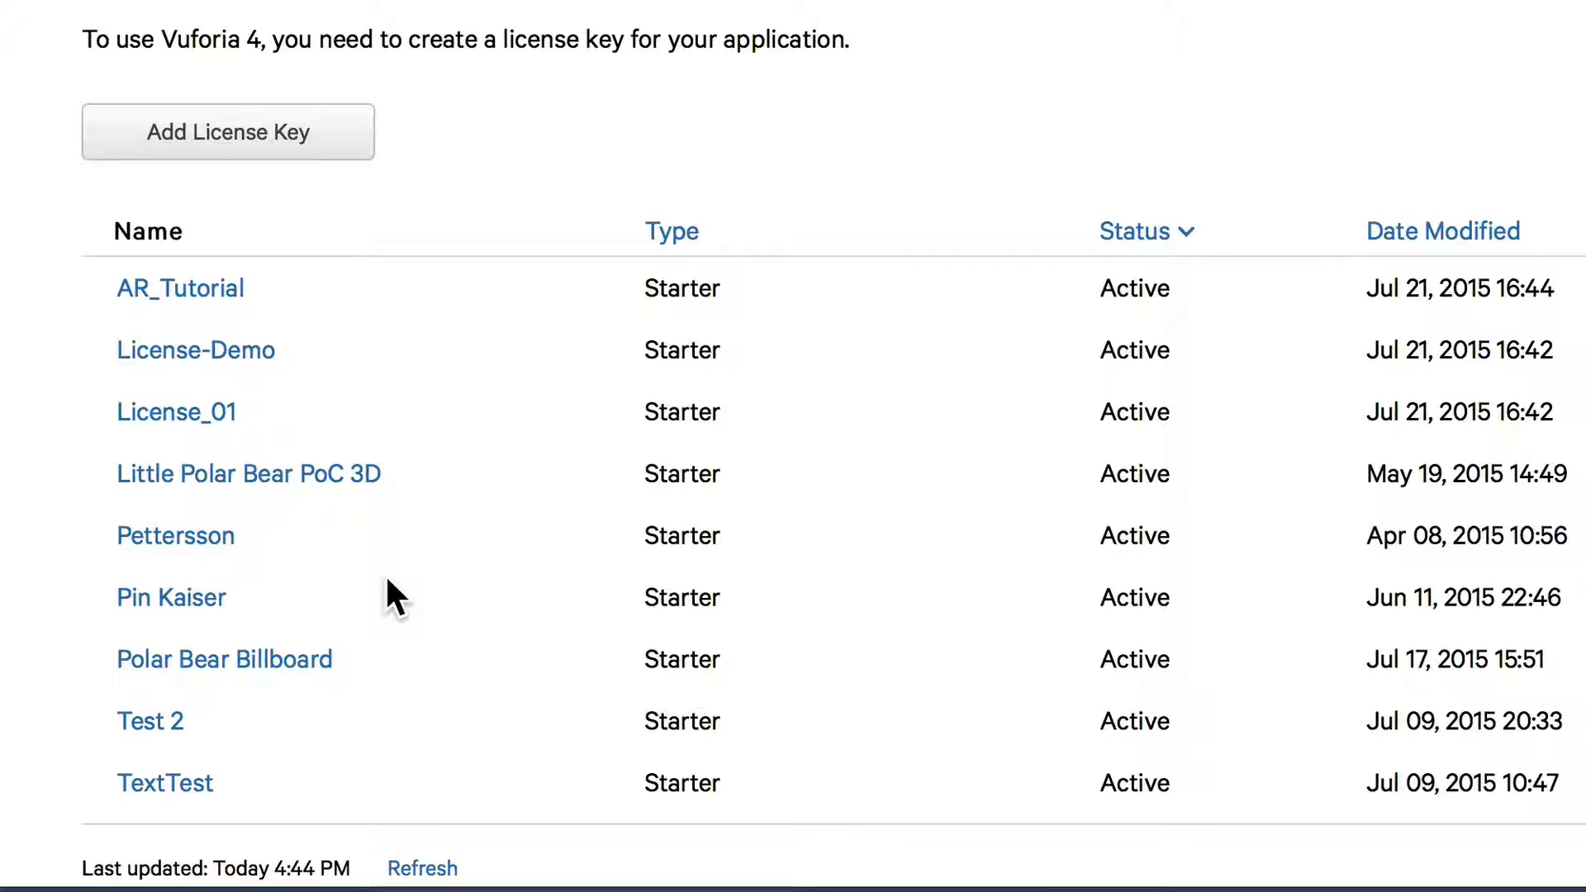
# Open the AR_Tutorial license entry, copy its license key and paste the key into the empty TextEdit document
pyautogui.click(183, 296)
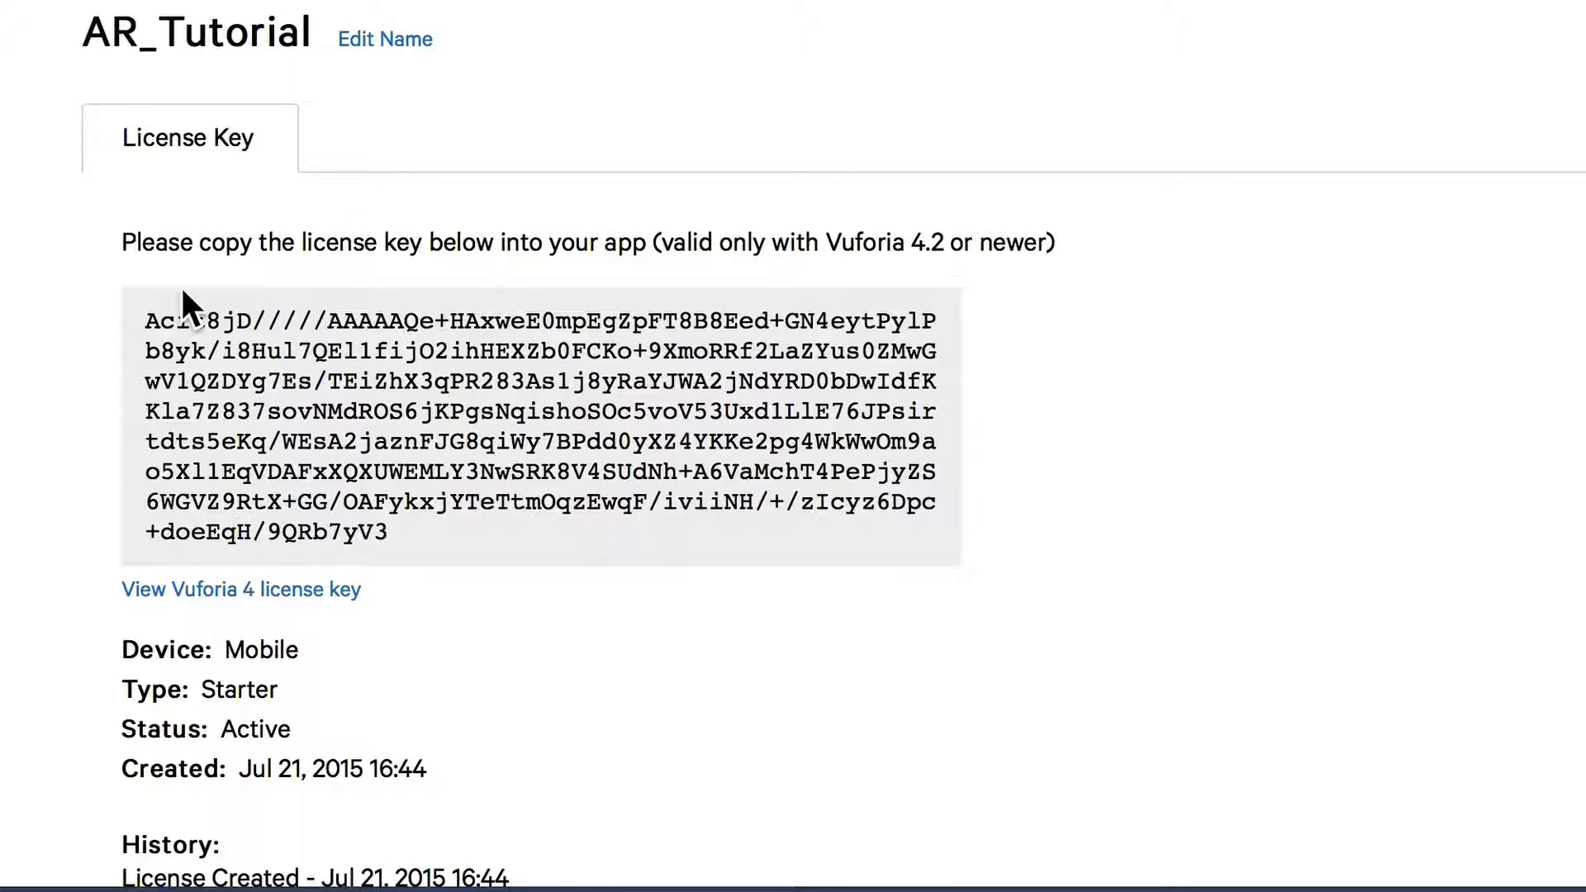
pyautogui.moveTo(165, 319); pyautogui.dragTo(378, 523)
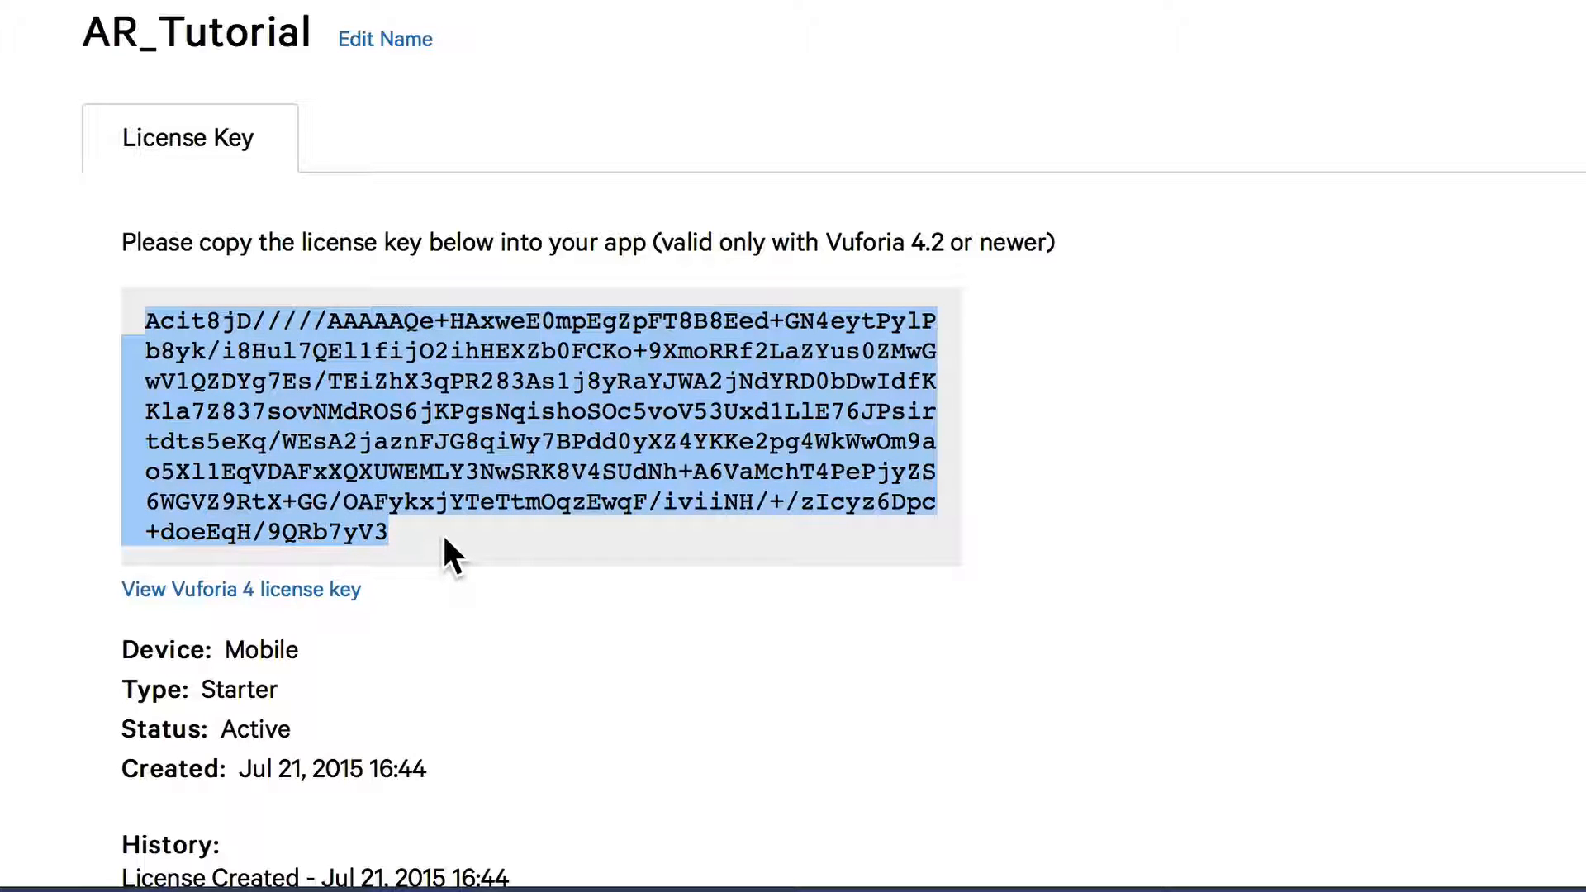
pyautogui.press('super+Tab')
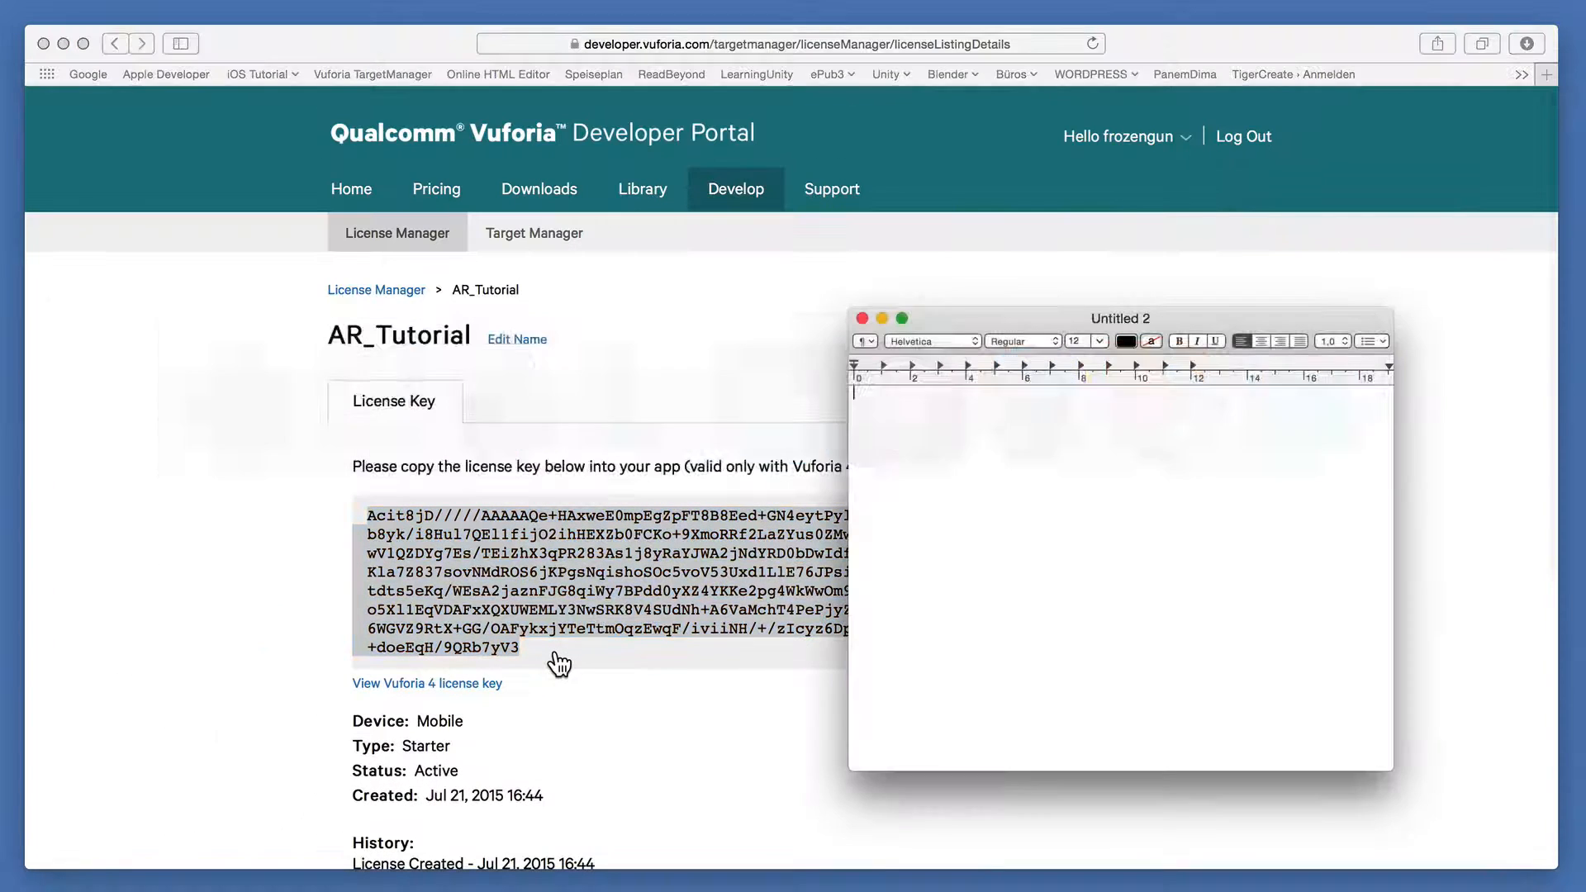
pyautogui.press('super+v')
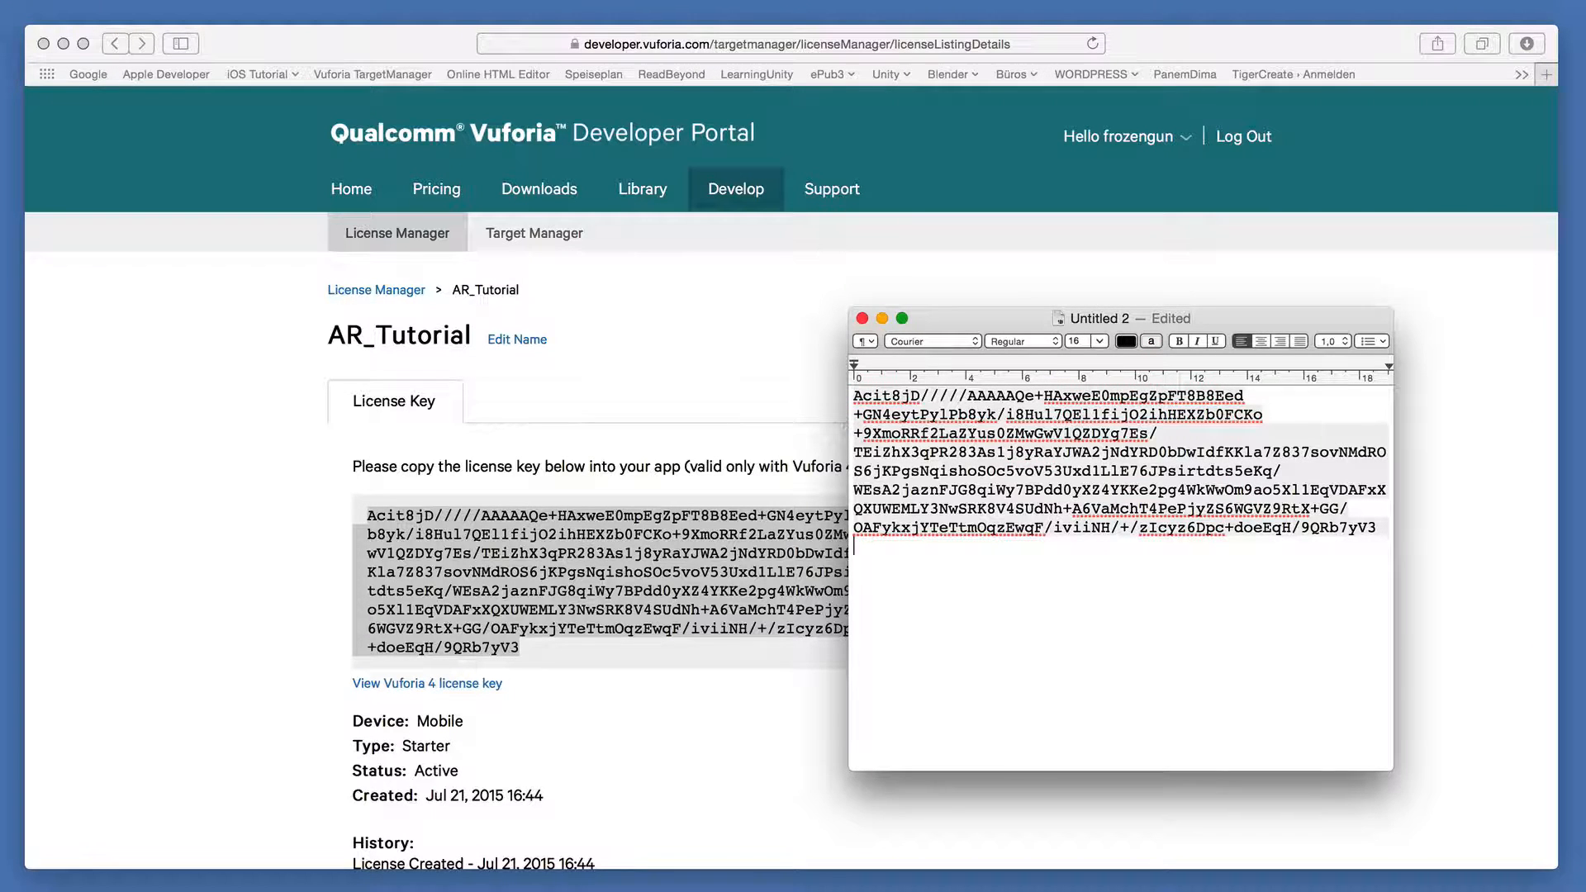
# Convert the TextEdit document holding the license key to plain text
pyautogui.click(388, 21)
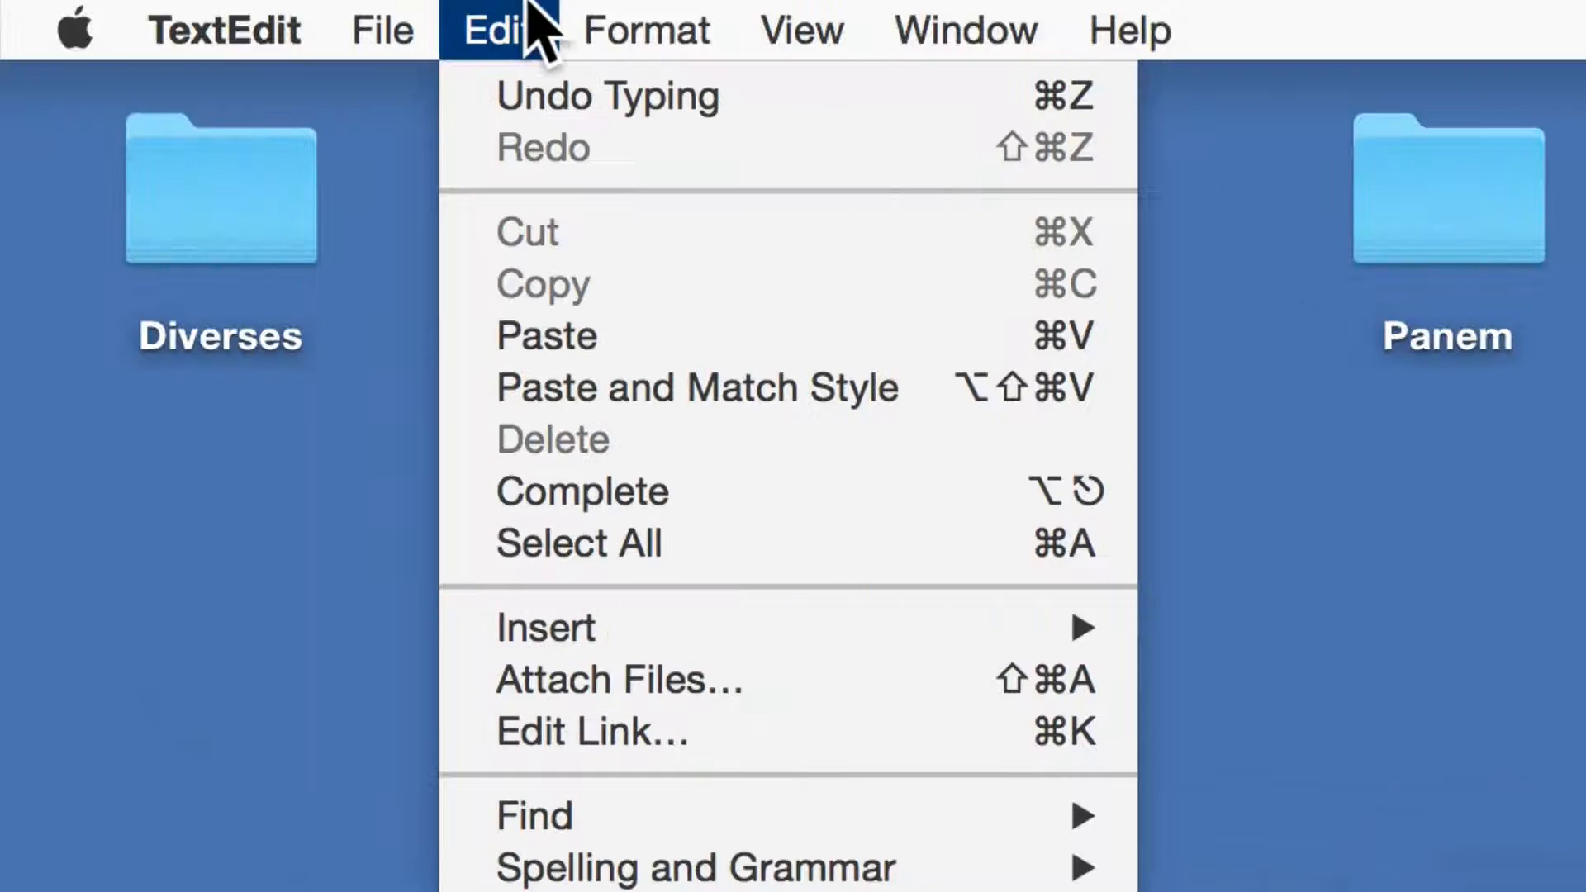
pyautogui.moveTo(564, 16)
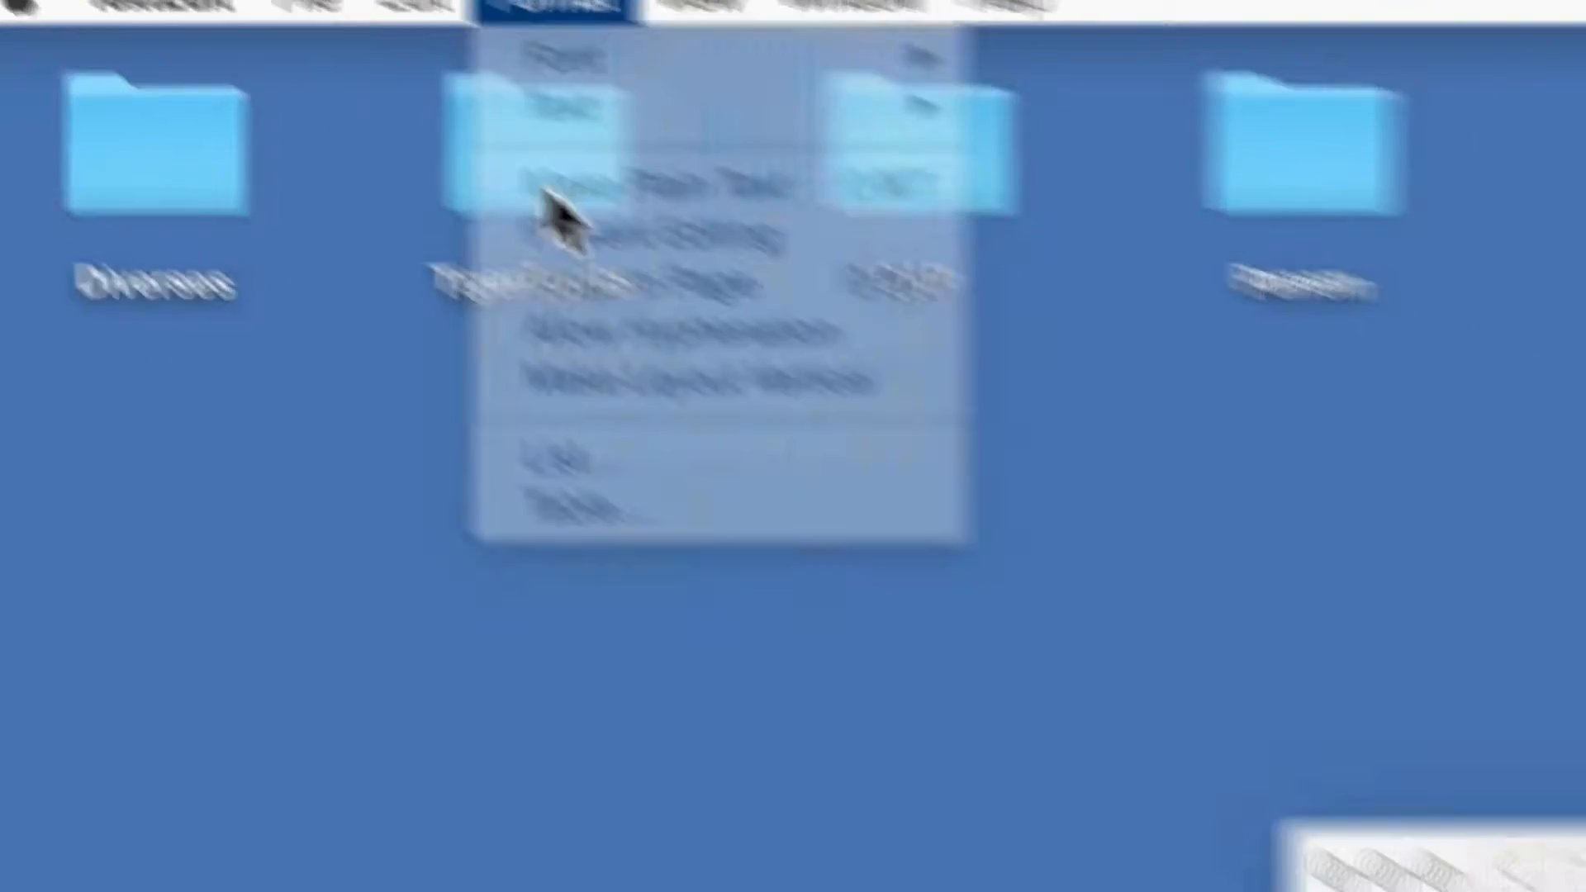
pyautogui.click(645, 238)
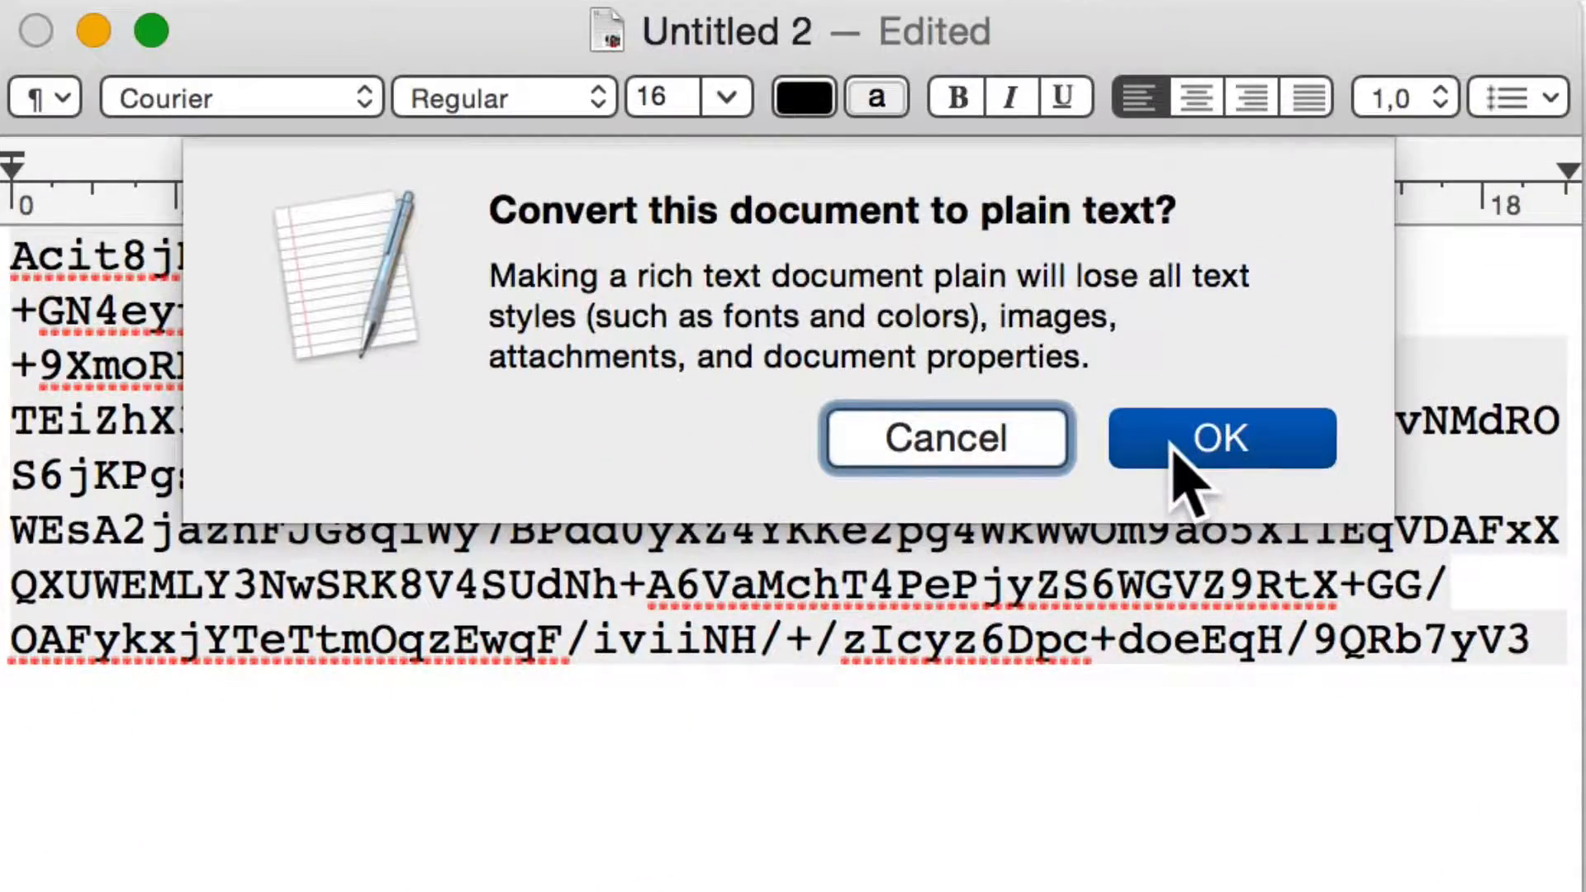
pyautogui.click(1173, 442)
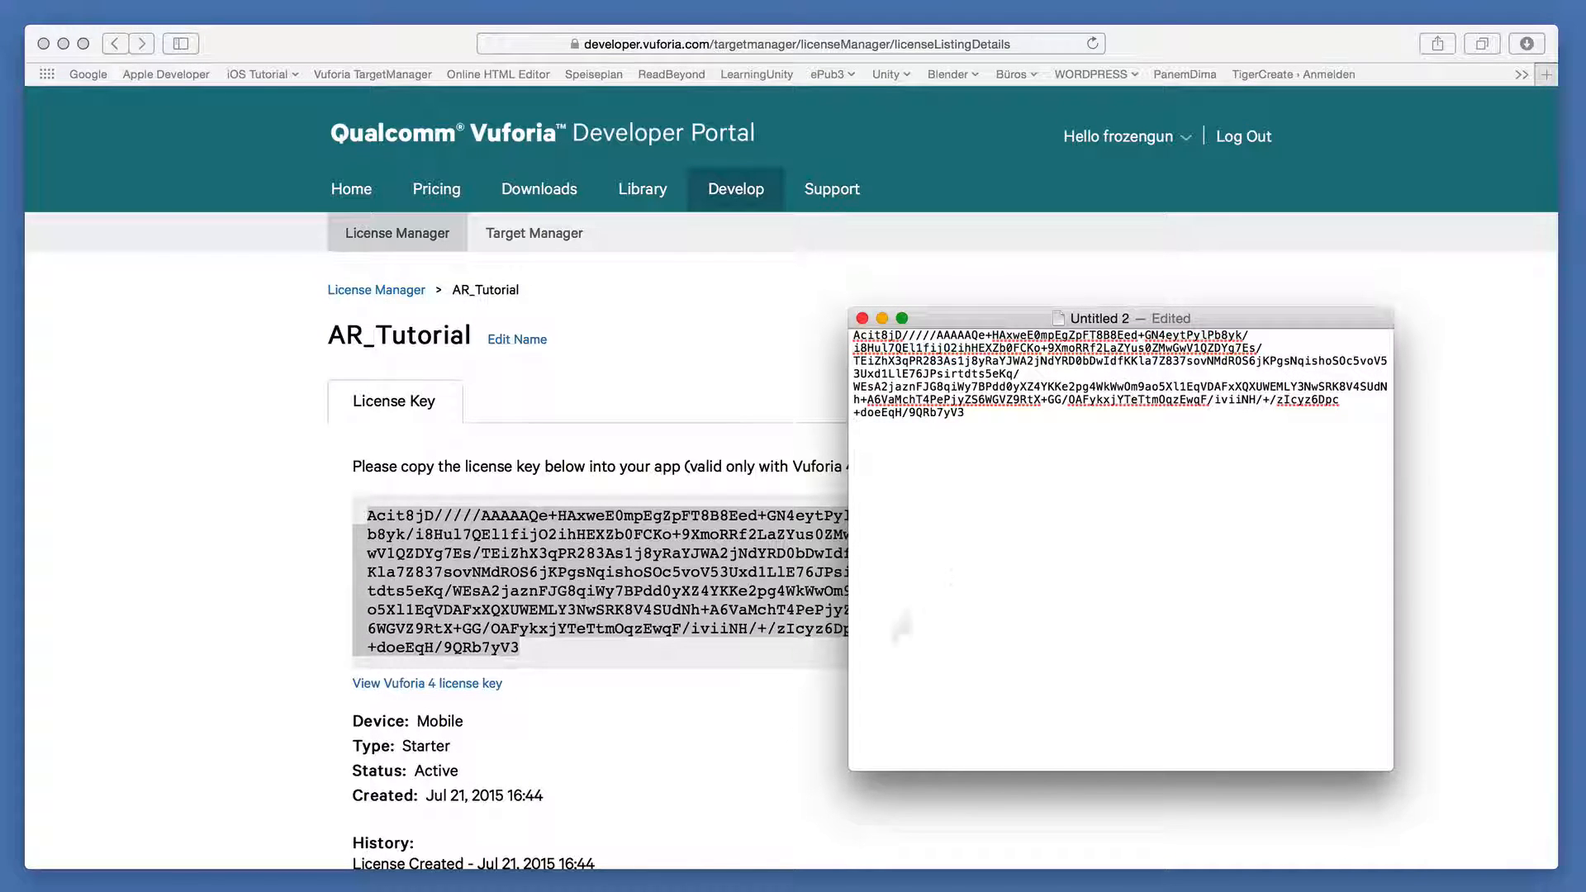
pyautogui.click(774, 709)
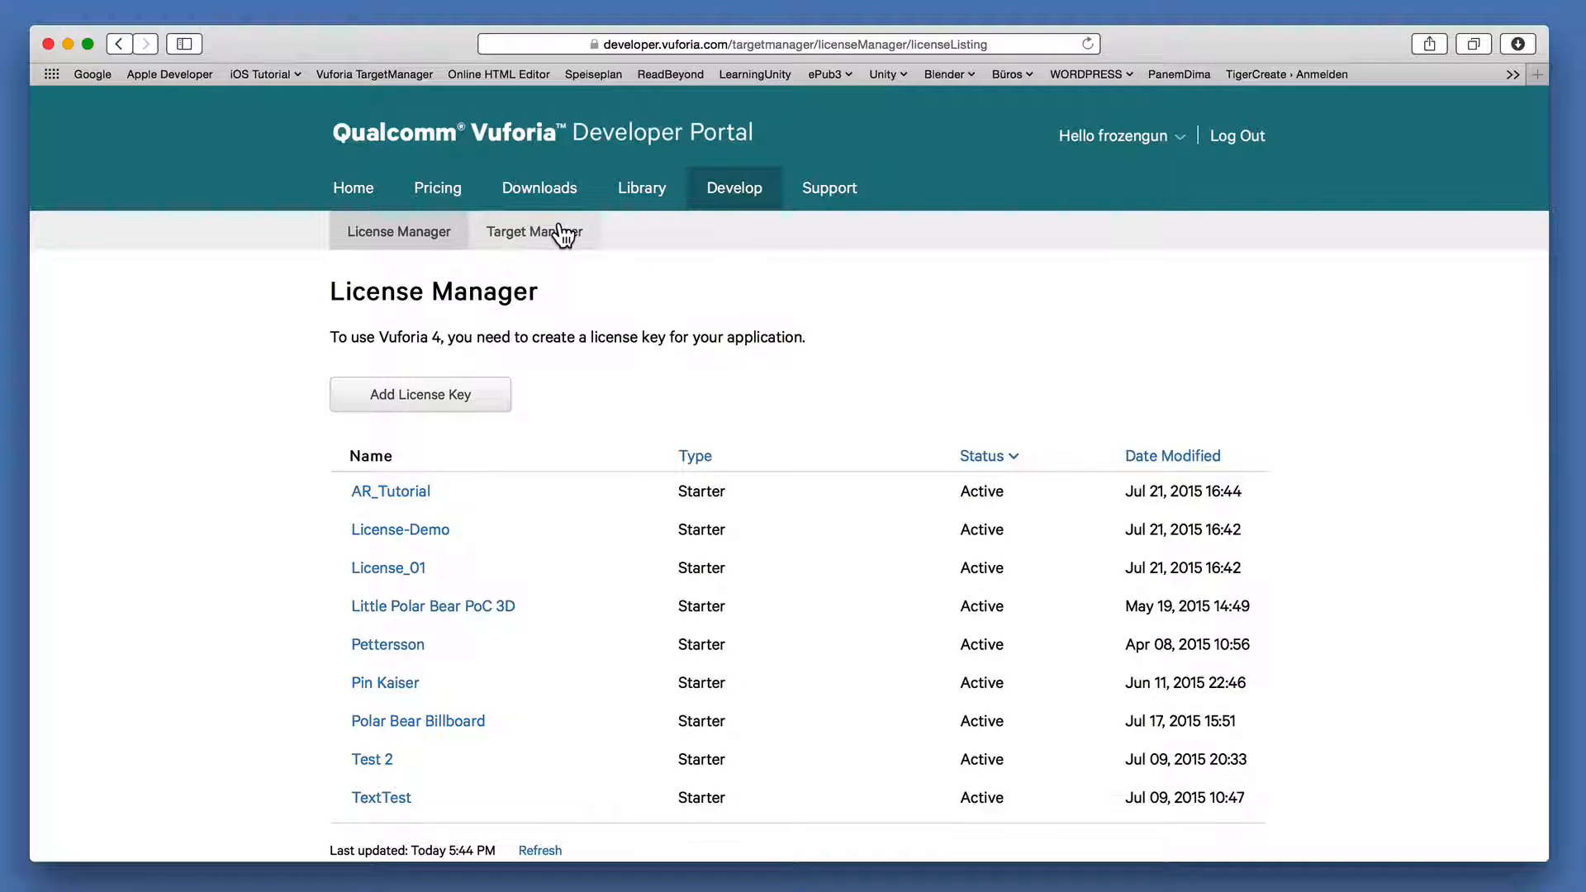
# Create a database of type Device named AR_Tutorial in the Target Manager
pyautogui.click(561, 233)
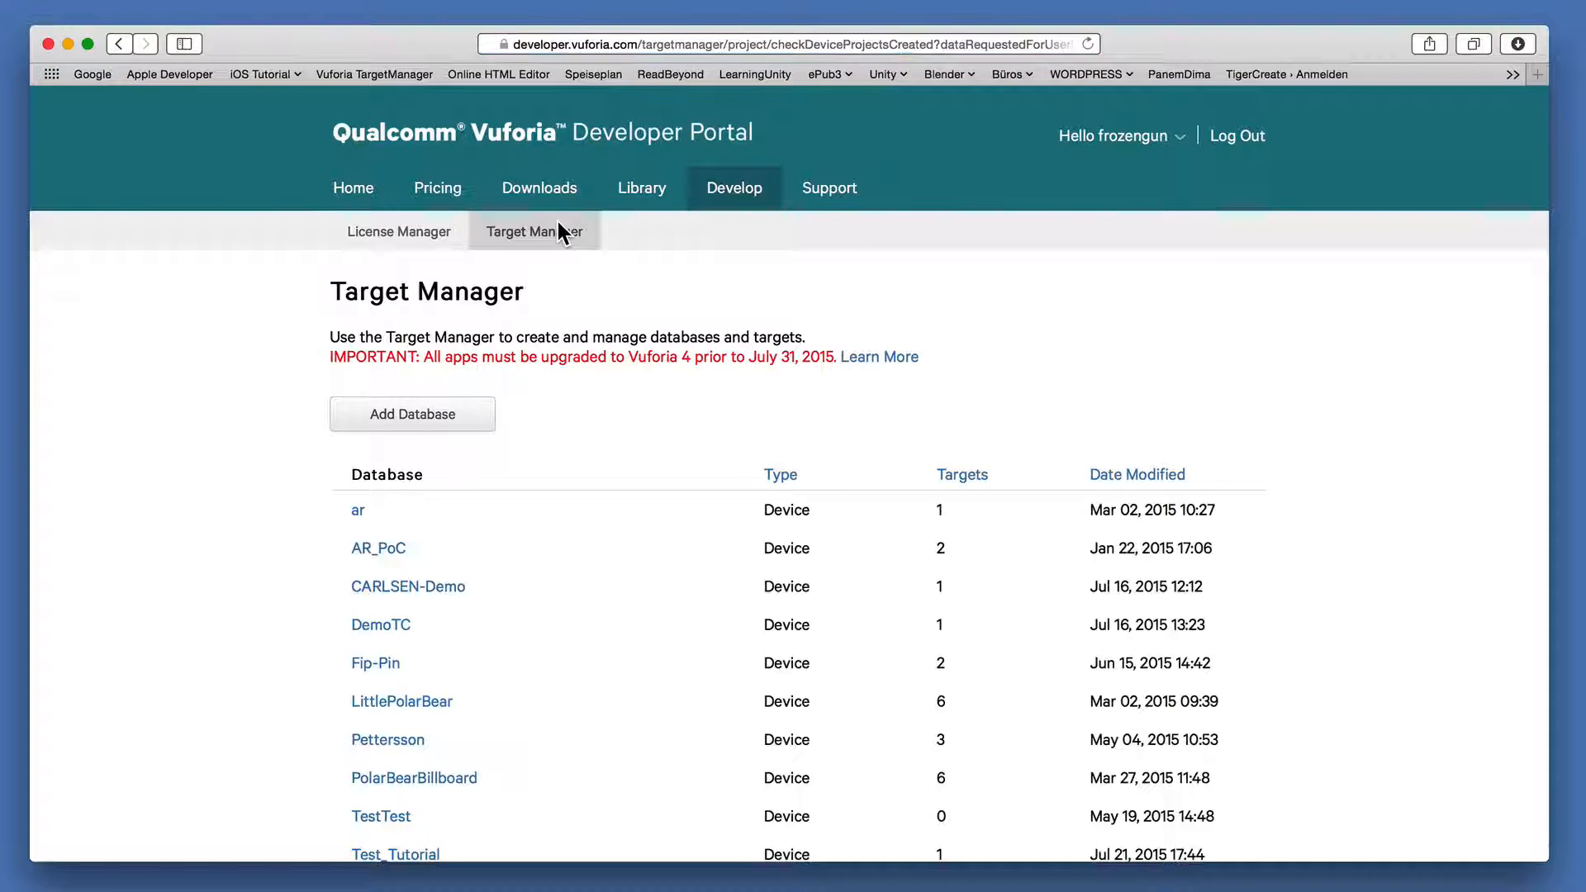
pyautogui.click(454, 415)
pyautogui.click(575, 310)
pyautogui.write('AR_Tut')
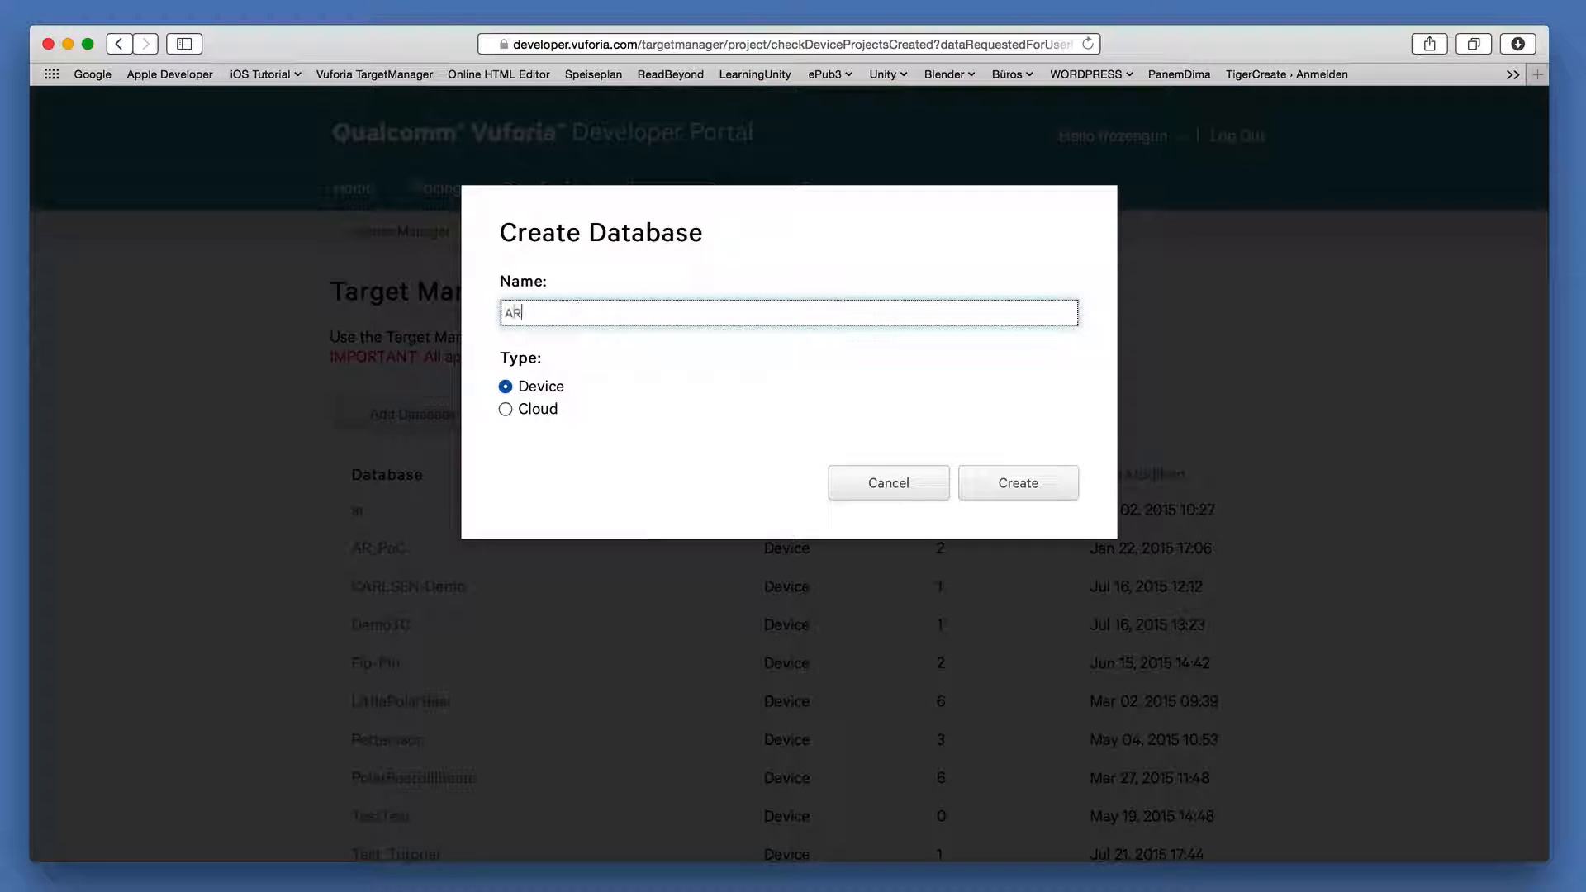
pyautogui.write('orial')
pyautogui.click(996, 488)
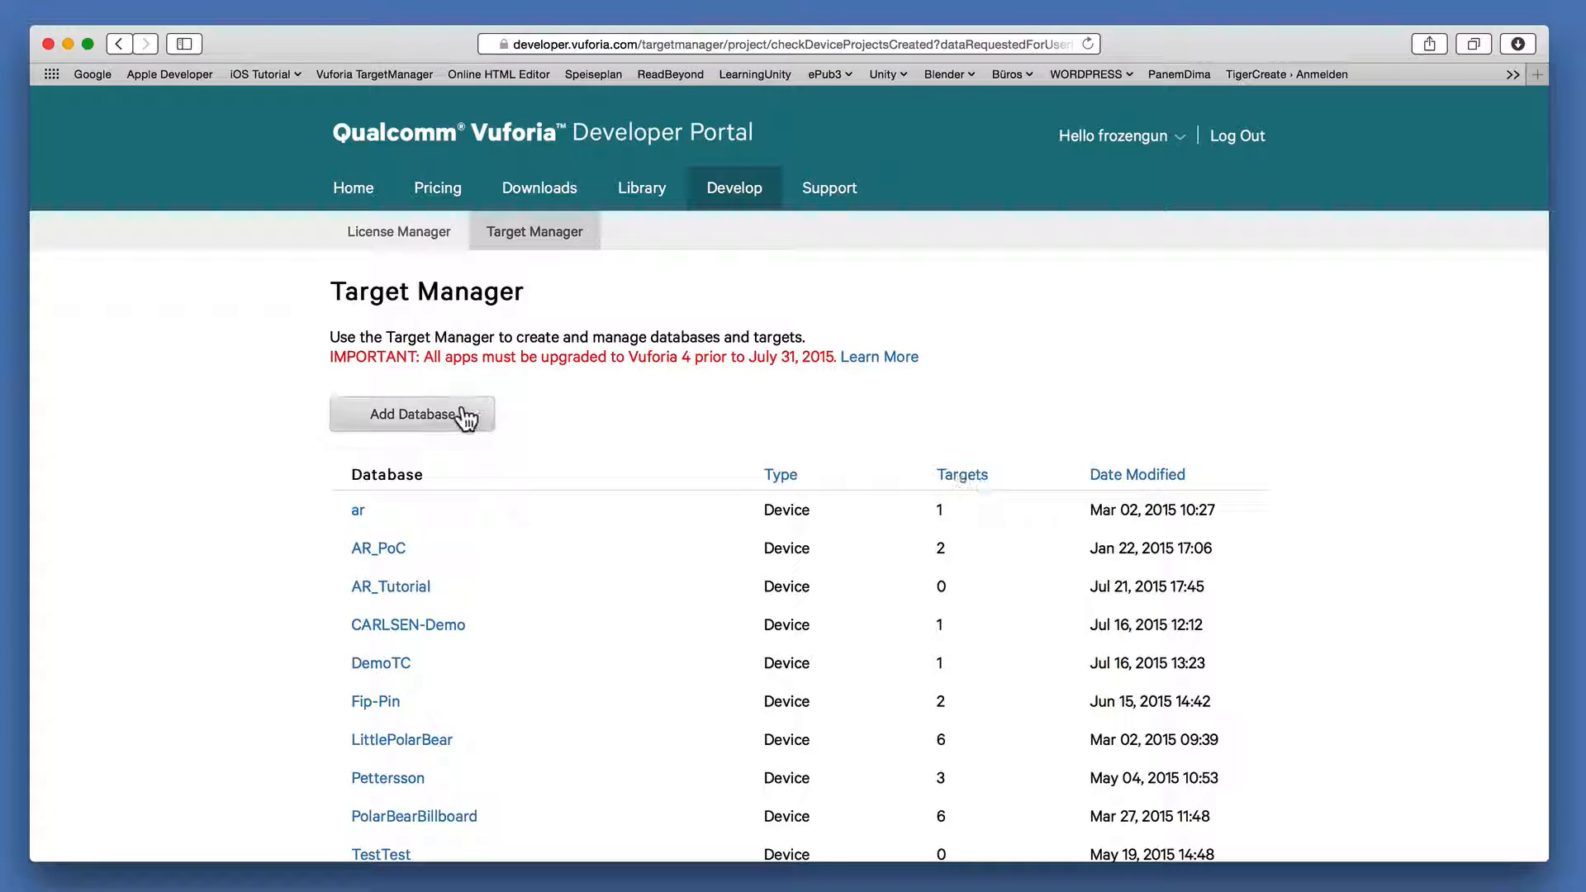
# Start a Single Image target in the AR_Tutorial database and choose Scene08AR.jpg from the AR-Tutorial-Source folder as its file
pyautogui.click(396, 587)
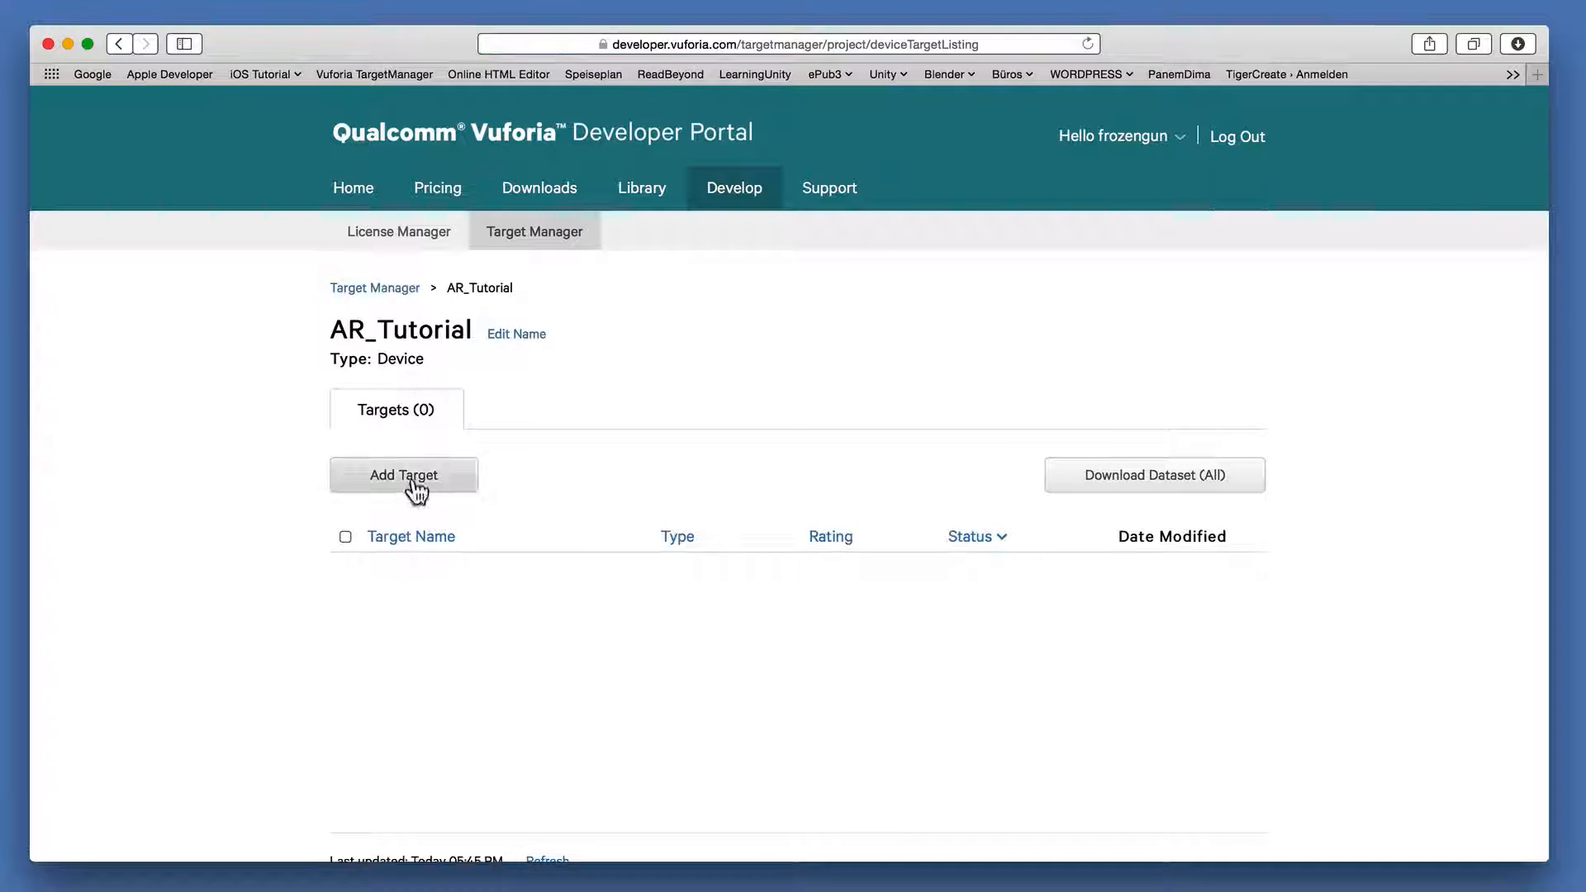
pyautogui.click(431, 483)
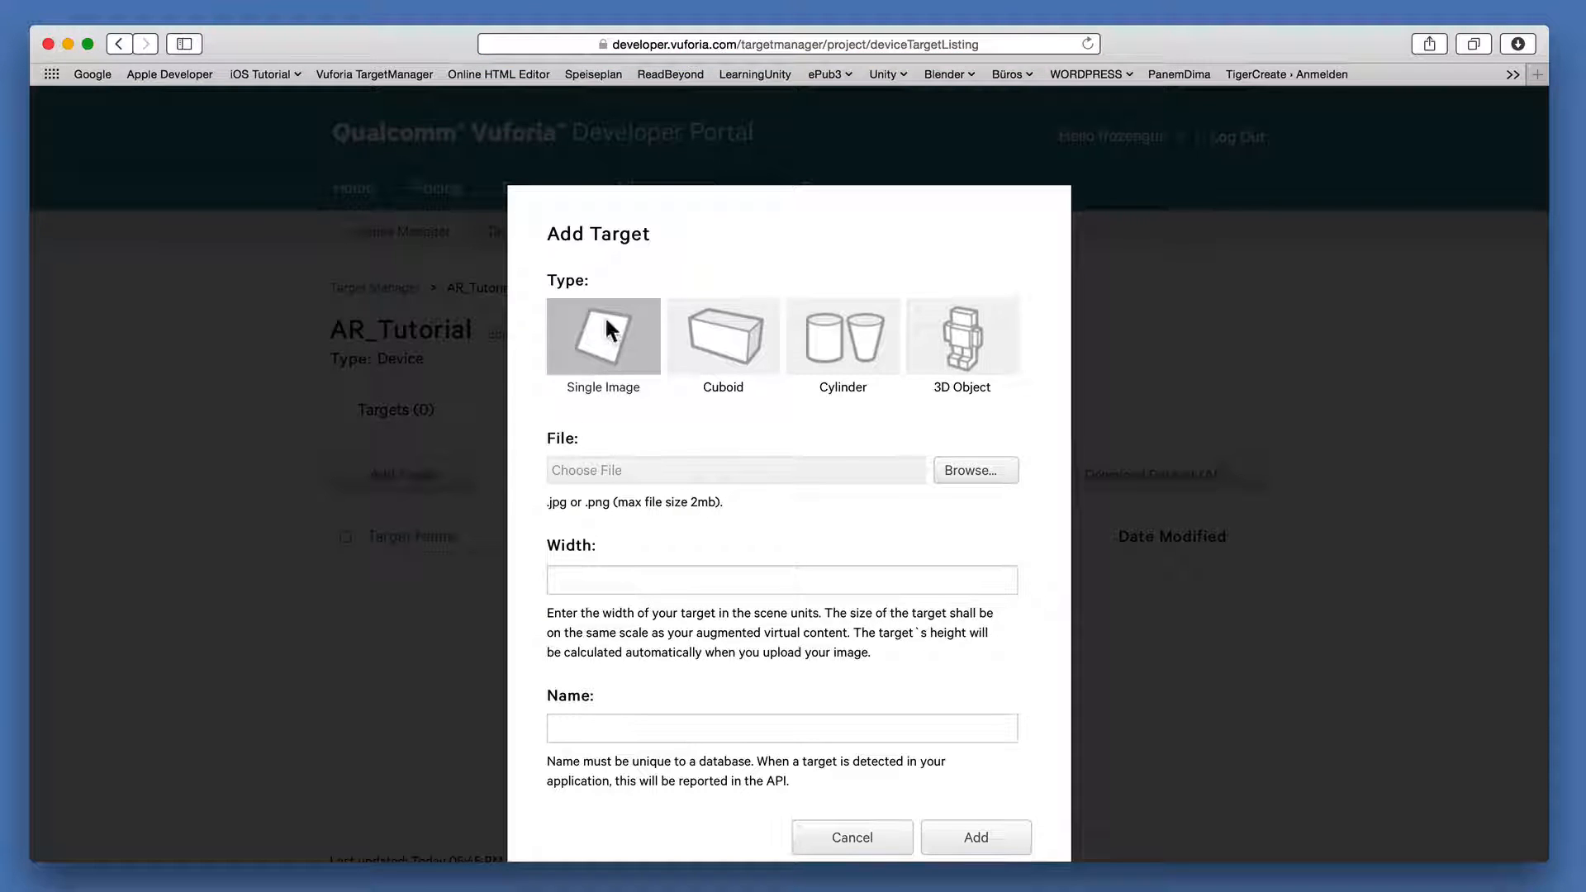
pyautogui.click(973, 478)
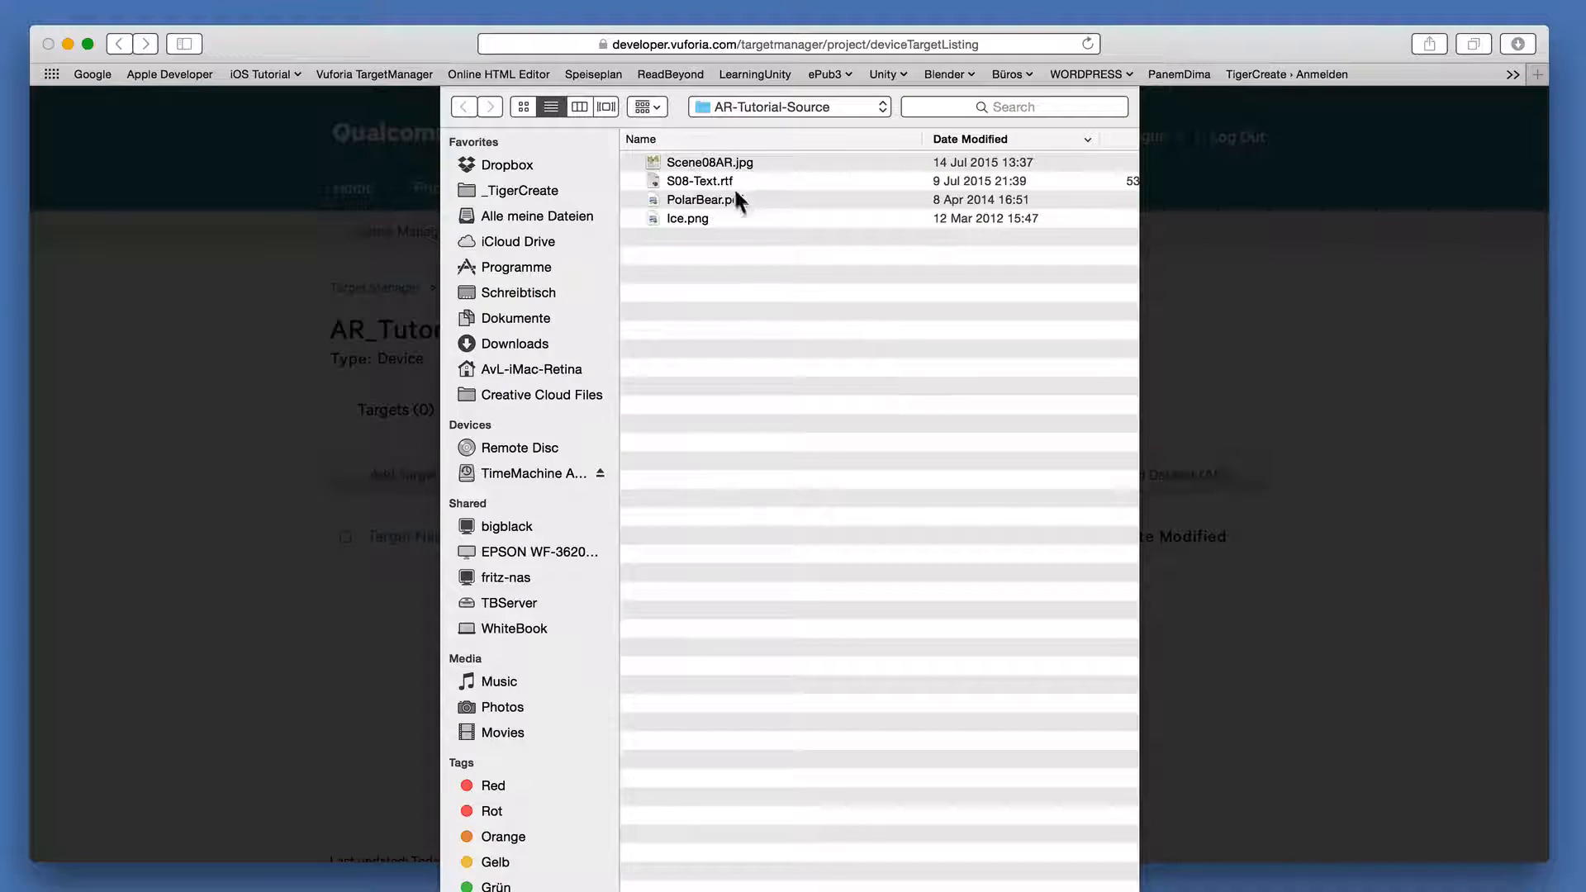
pyautogui.click(727, 164)
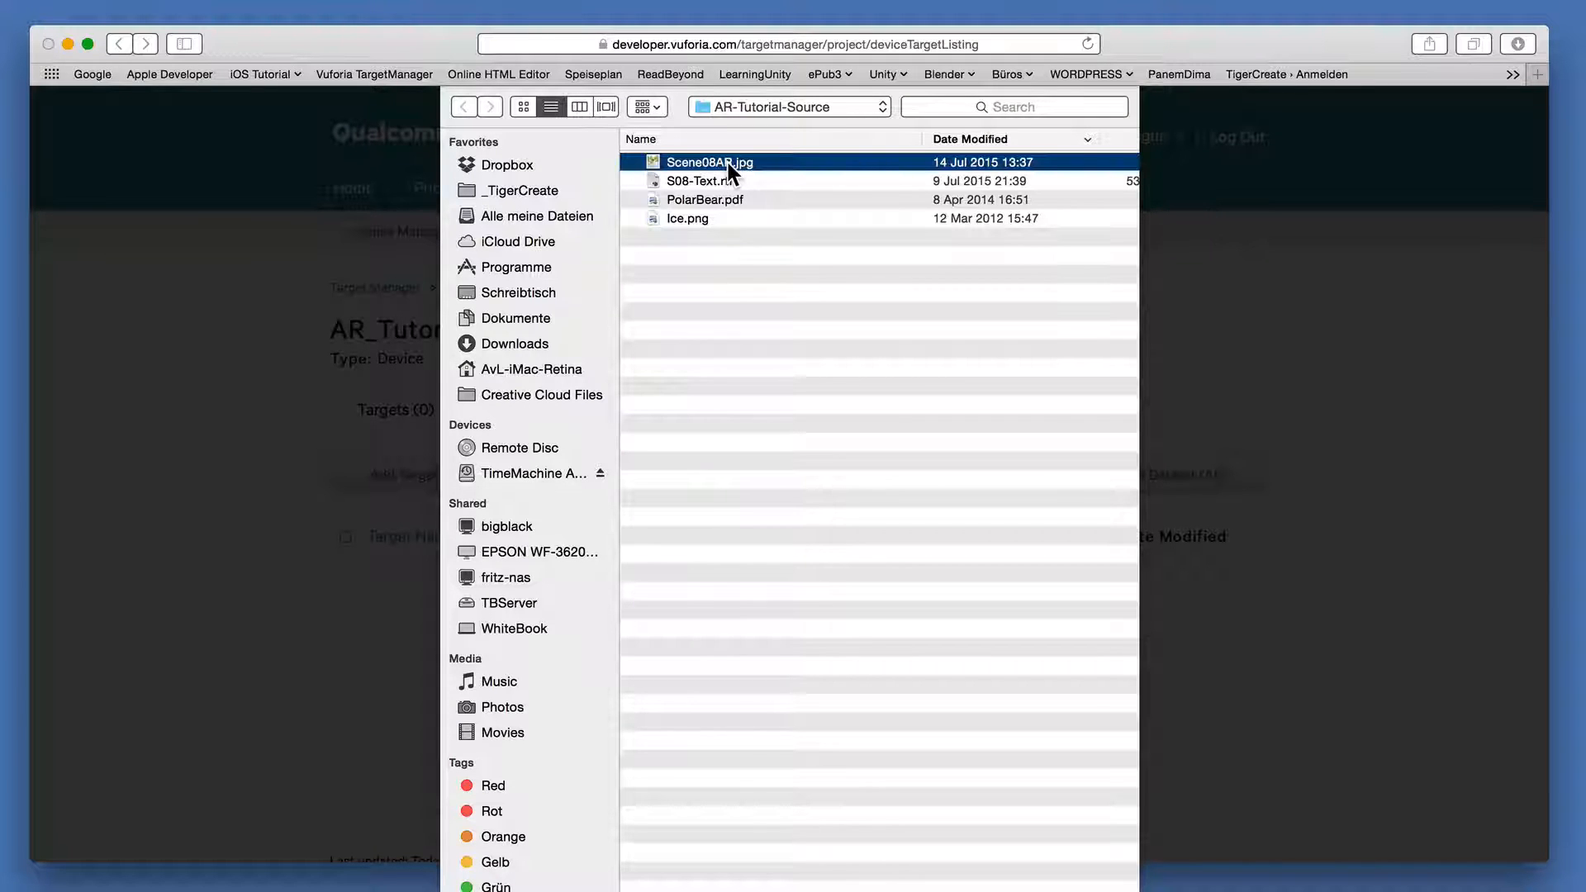
pyautogui.doubleClick(715, 162)
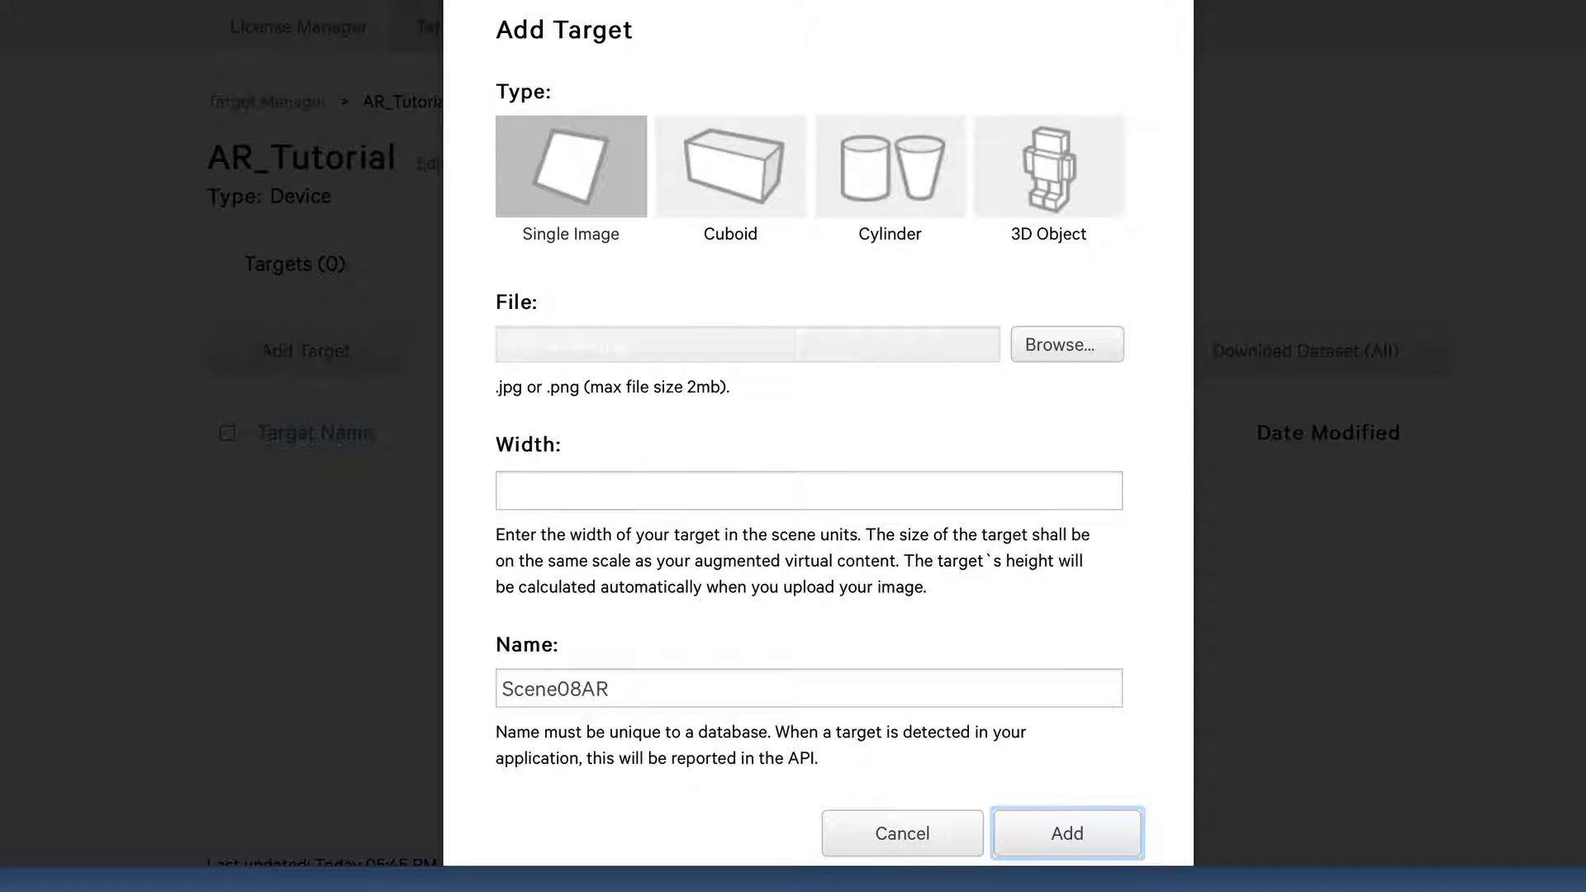
# Set the target width to 10, keep the name Scene08AR and add the target to the database
pyautogui.click(703, 488)
pyautogui.write('10')
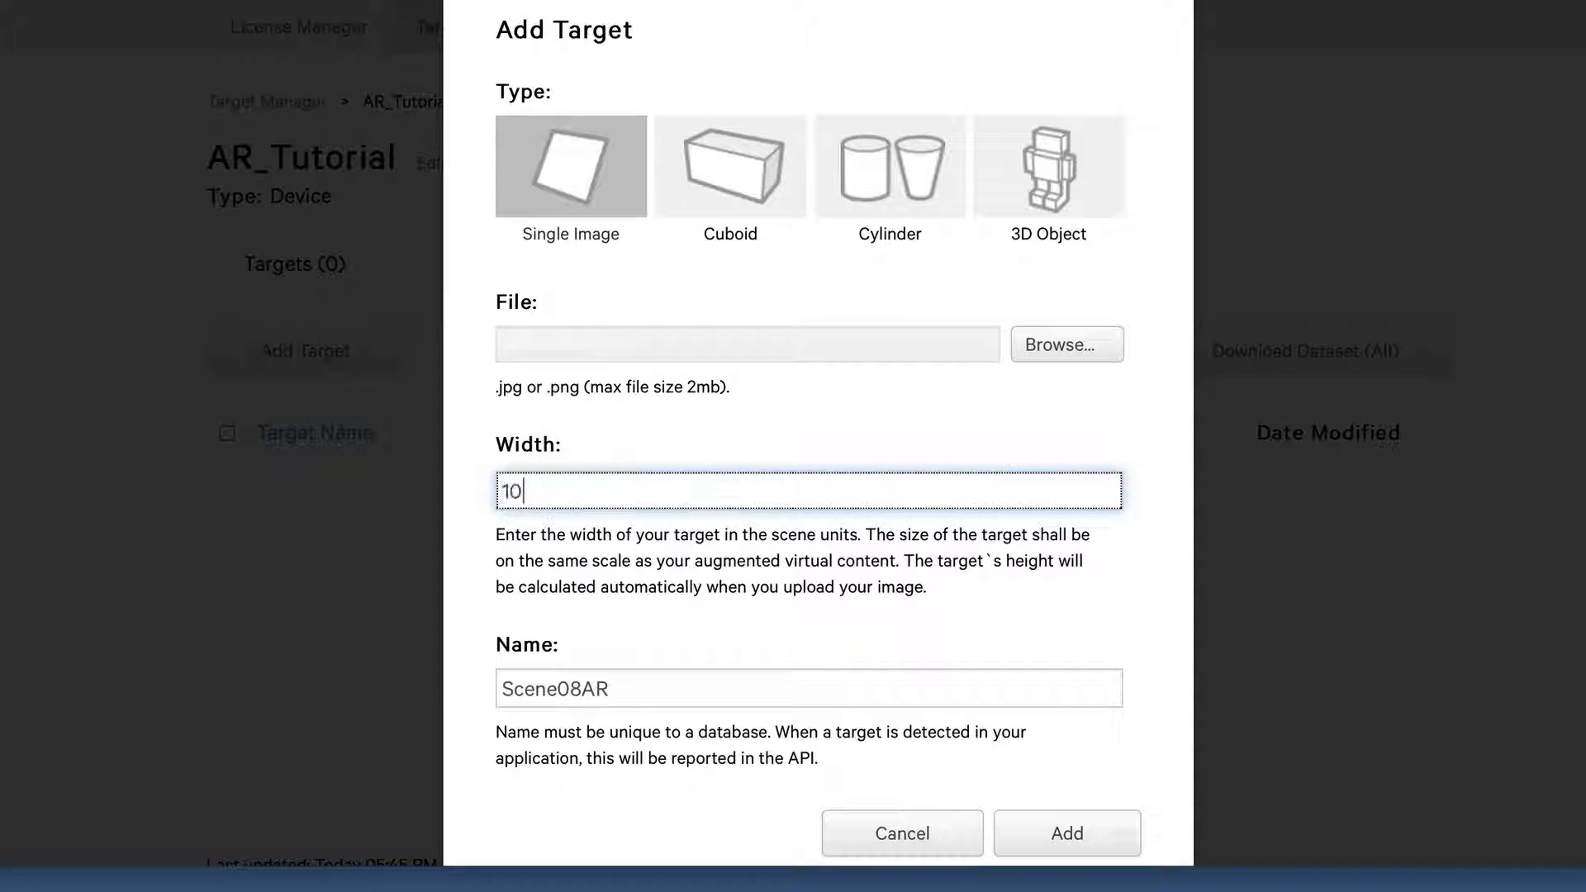
pyautogui.click(712, 700)
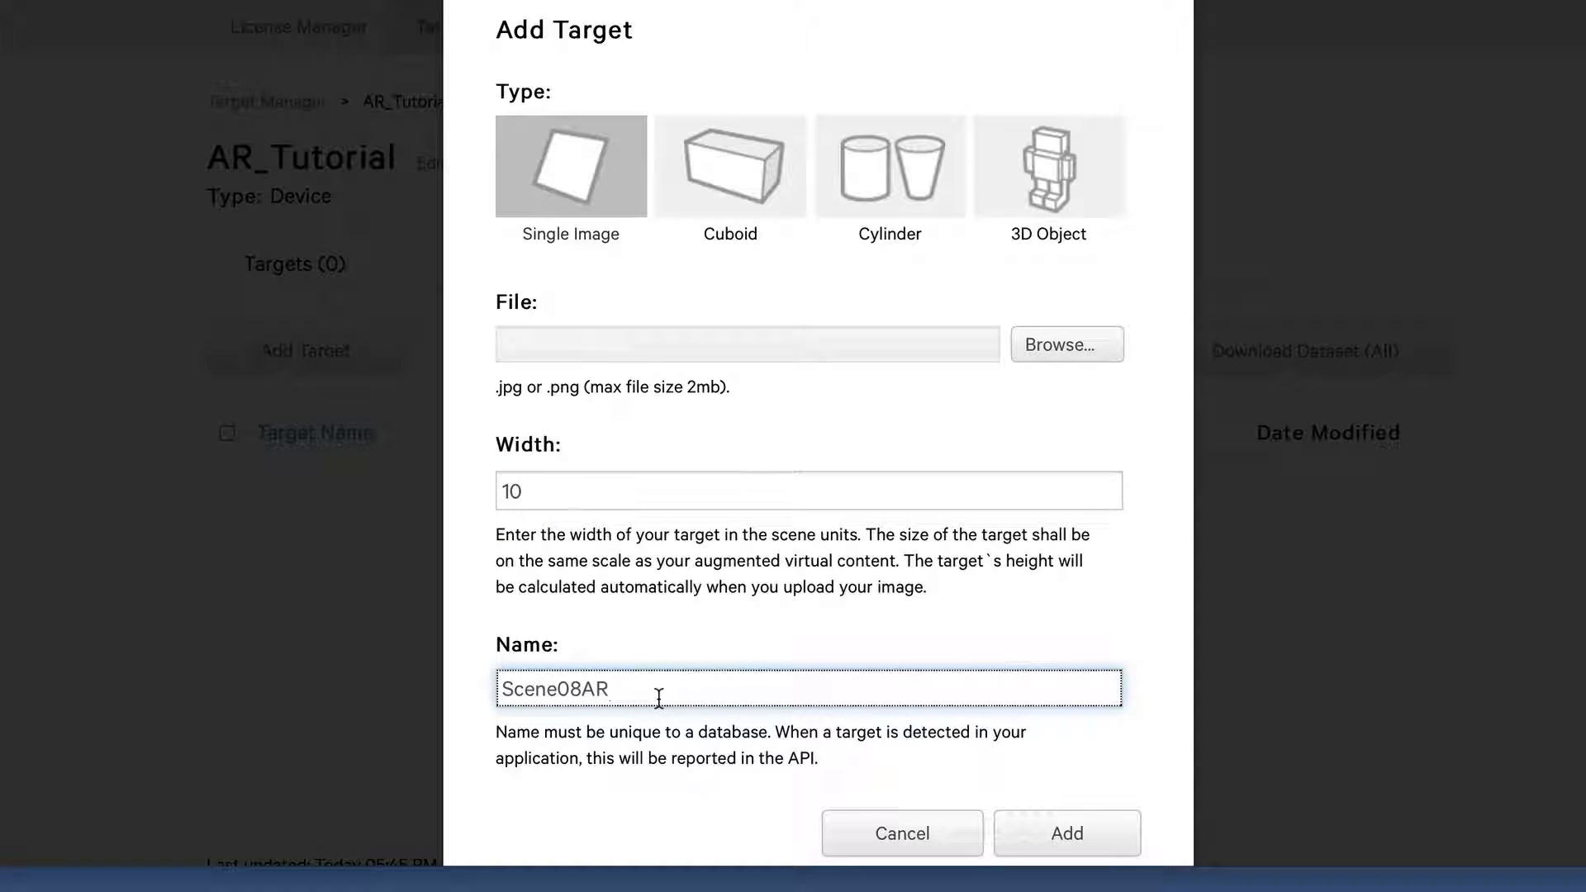
pyautogui.click(1060, 836)
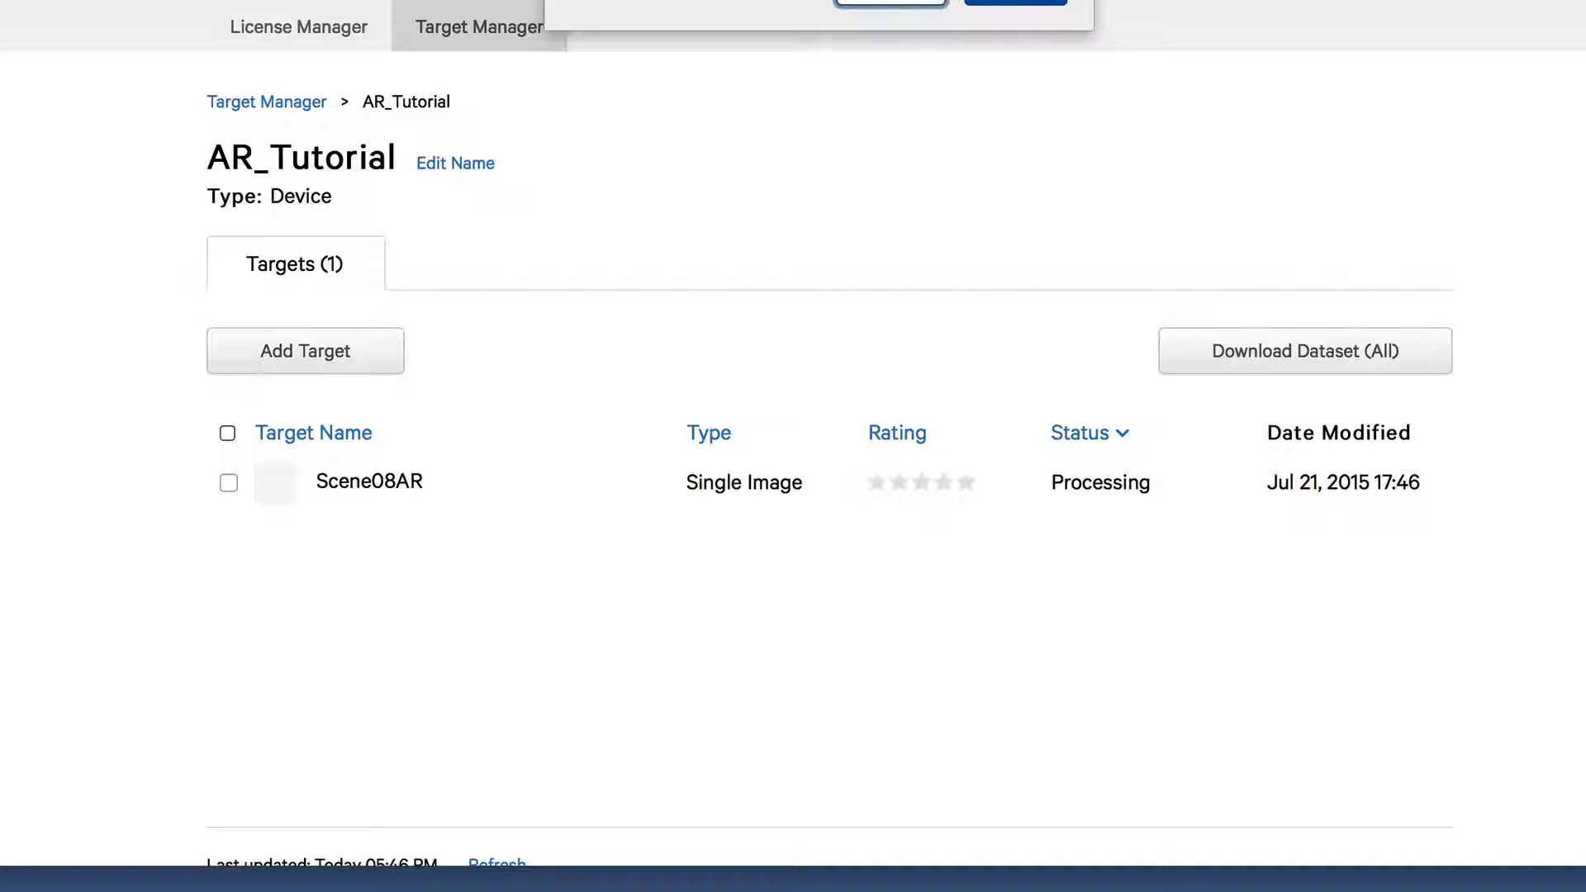
pyautogui.click(1046, 8)
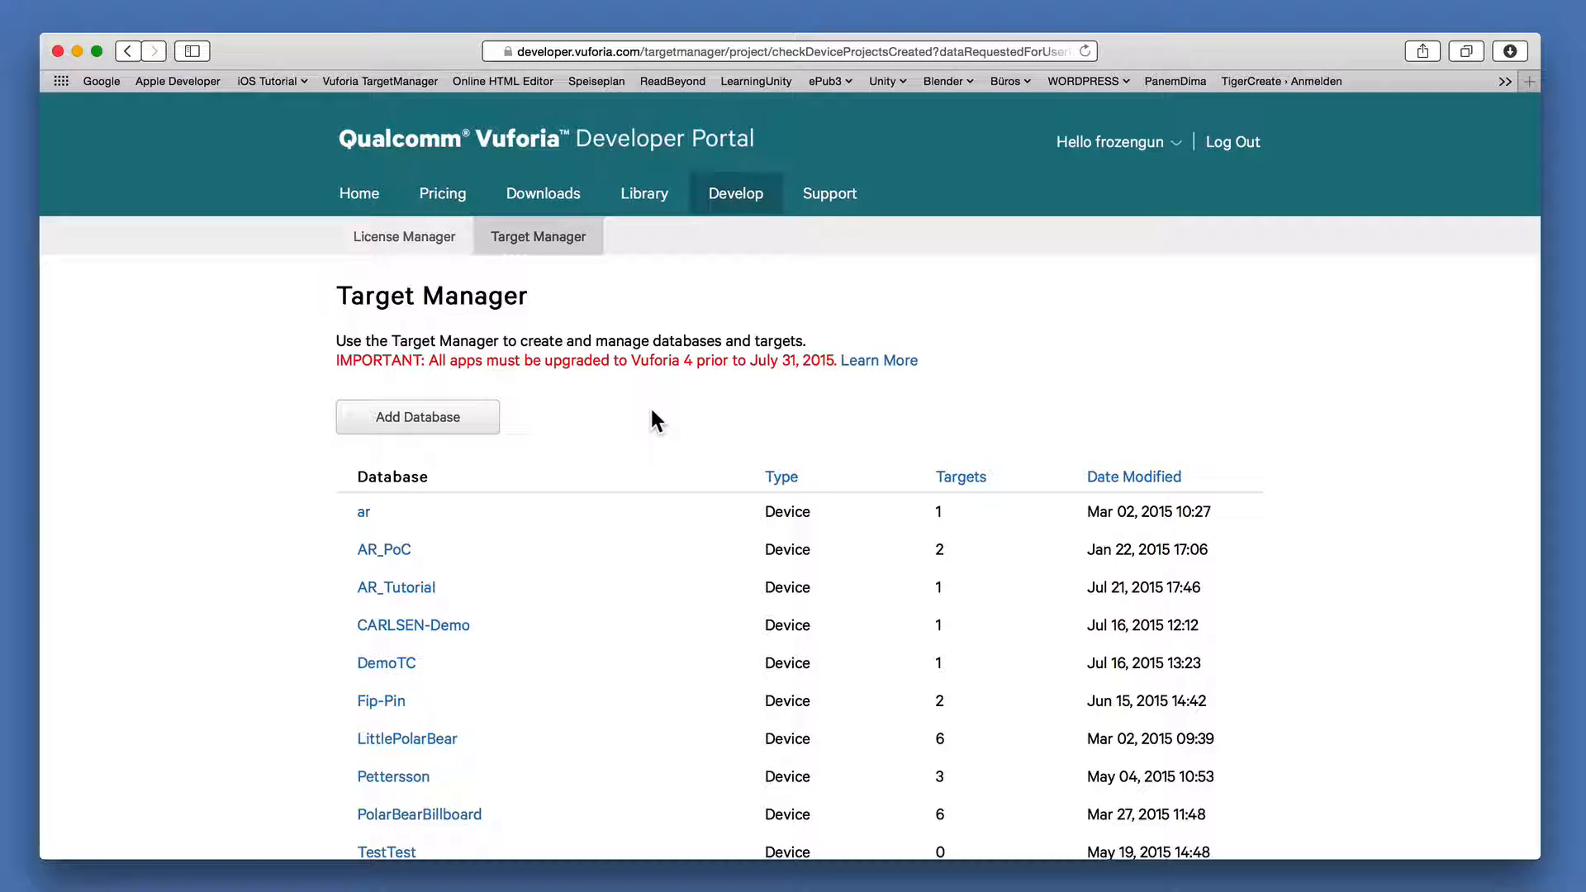
# Reopen the AR_Tutorial database and download the dataset of all its targets for the SDK (Eclipse, Ant, Xcode, etc.) platform
pyautogui.click(408, 587)
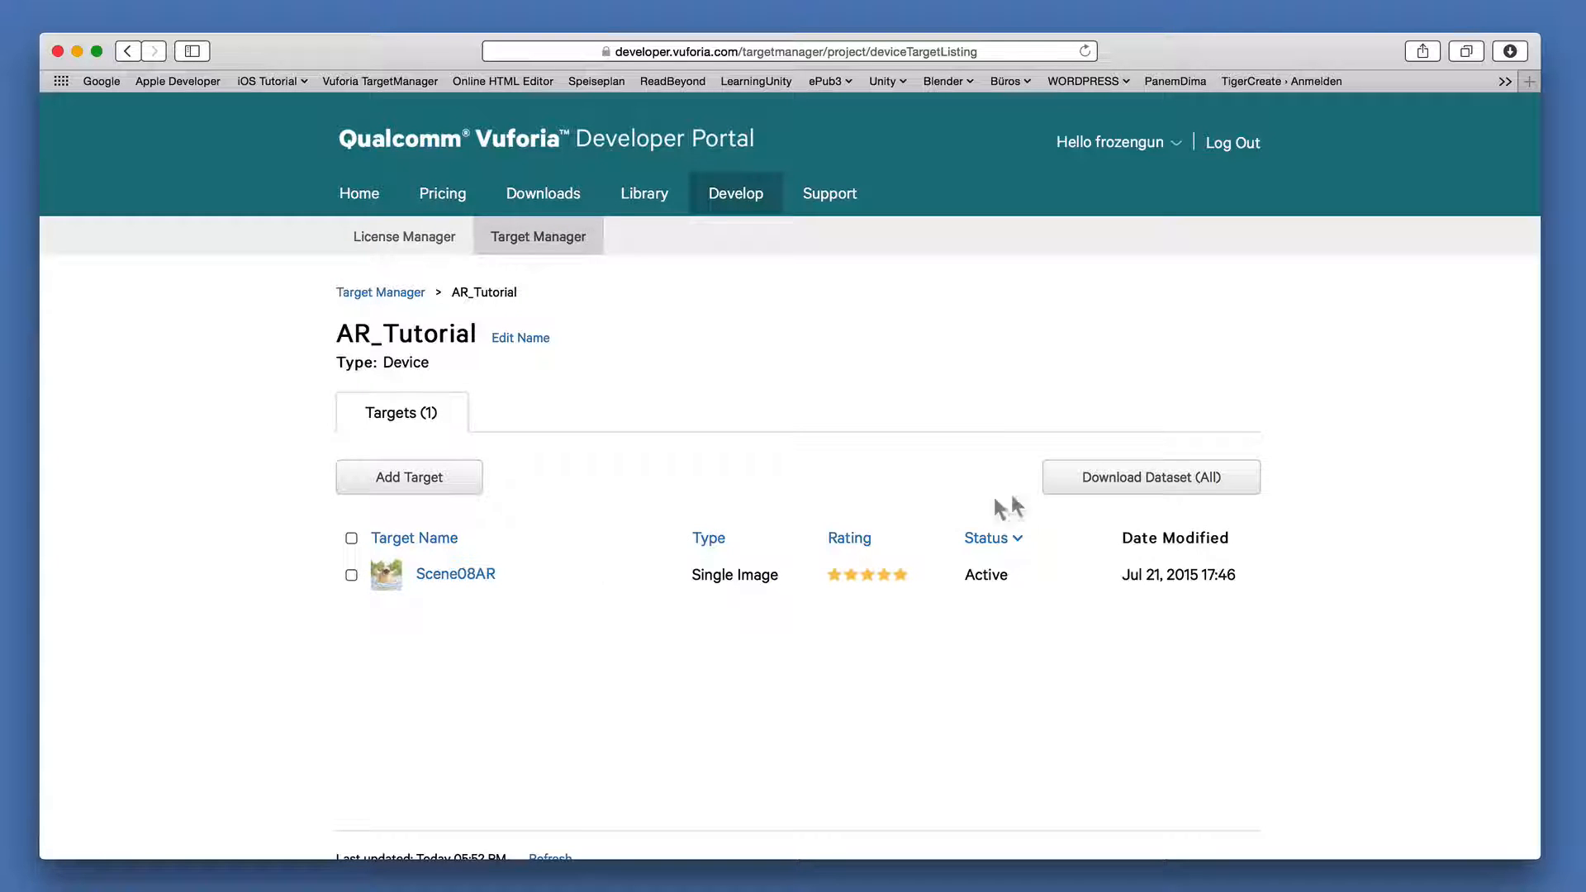
pyautogui.click(1119, 483)
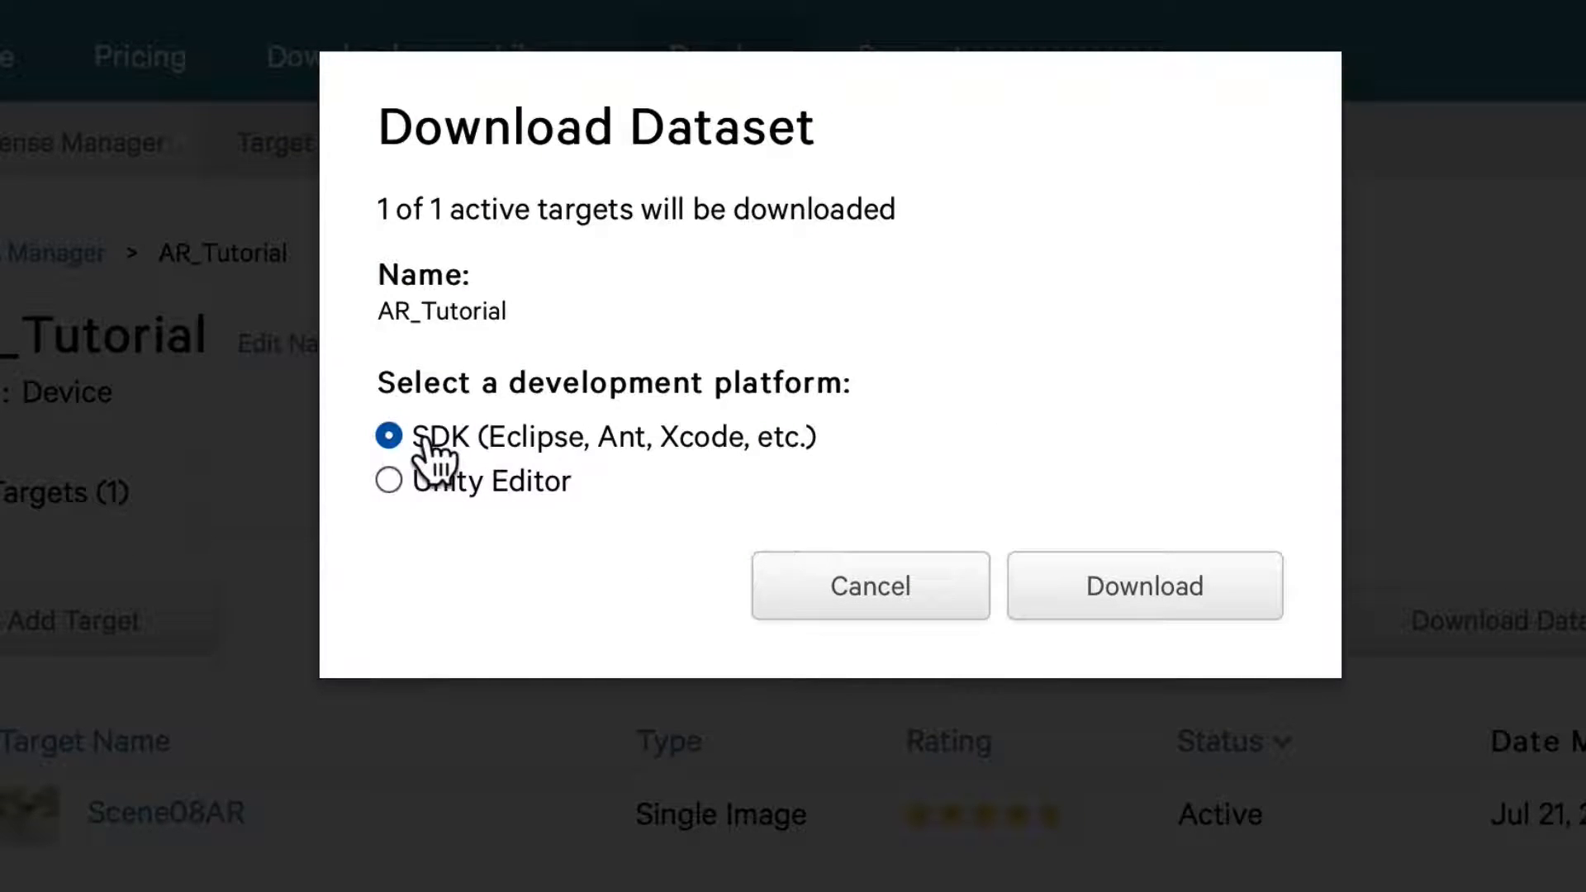
pyautogui.click(1173, 599)
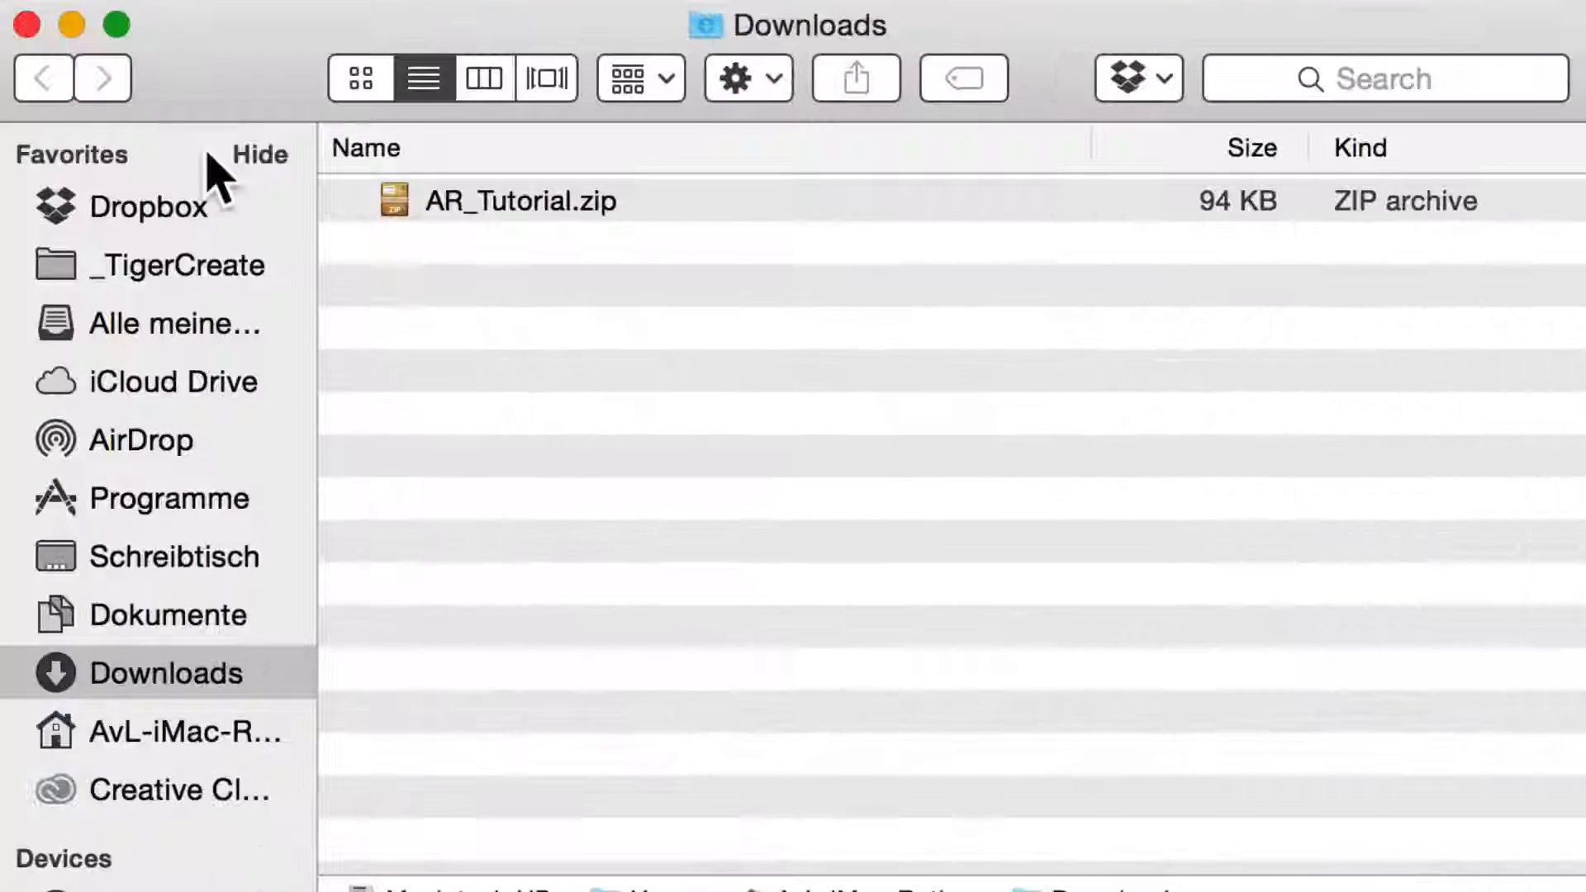
# Unpack AR_Tutorial.zip in the Finder's Downloads folder, trash the archive, and select AR_Tutorial.dat in the extracted folder
pyautogui.doubleClick(395, 203)
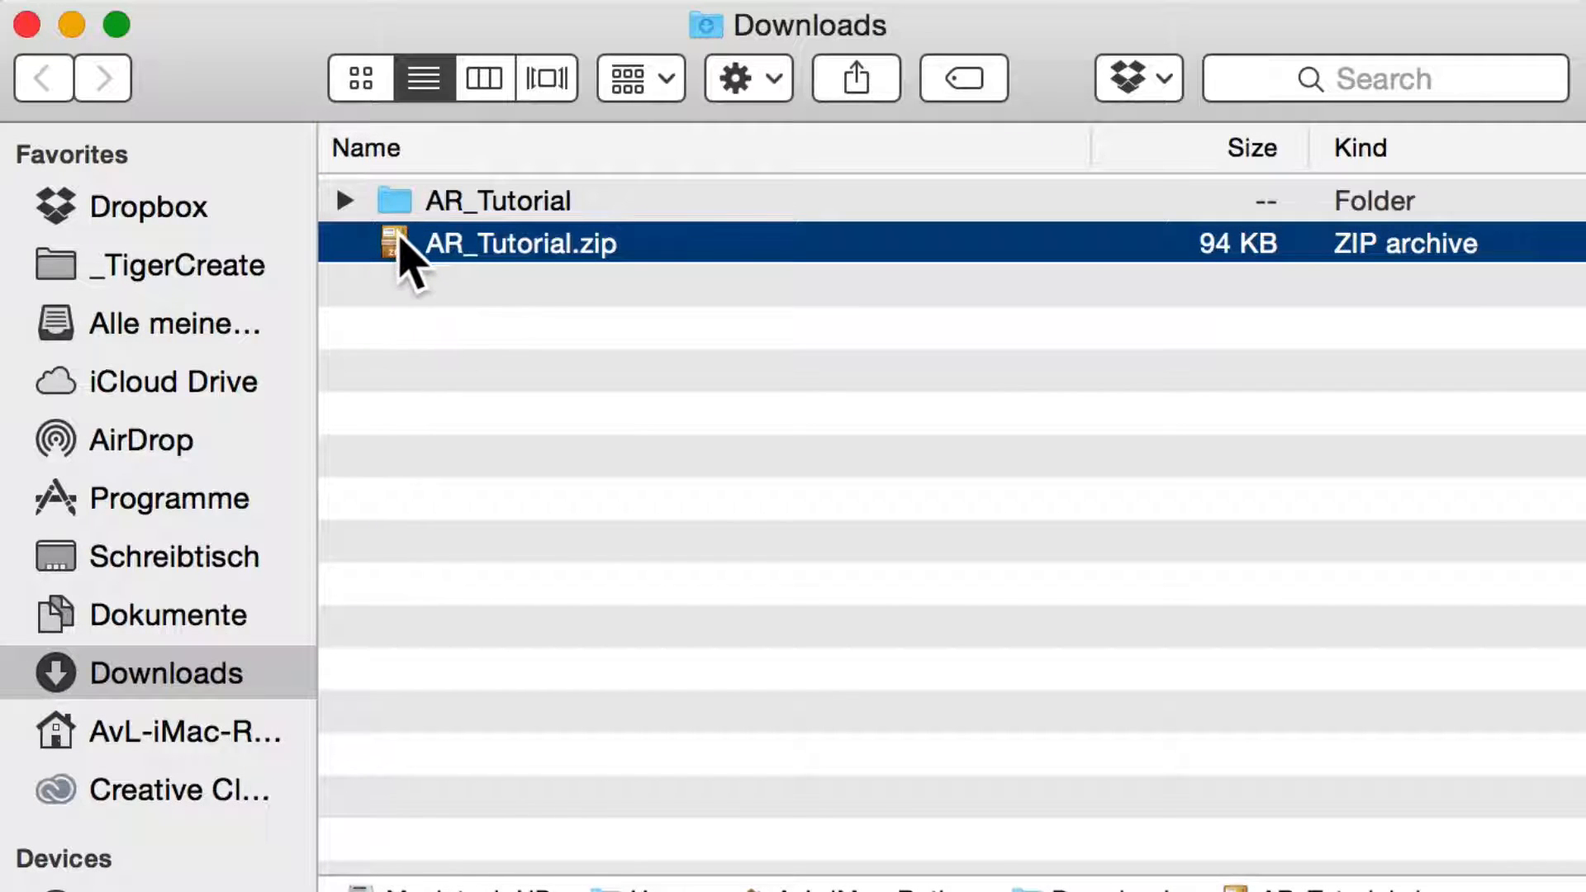
pyautogui.press('super+BackSpace')
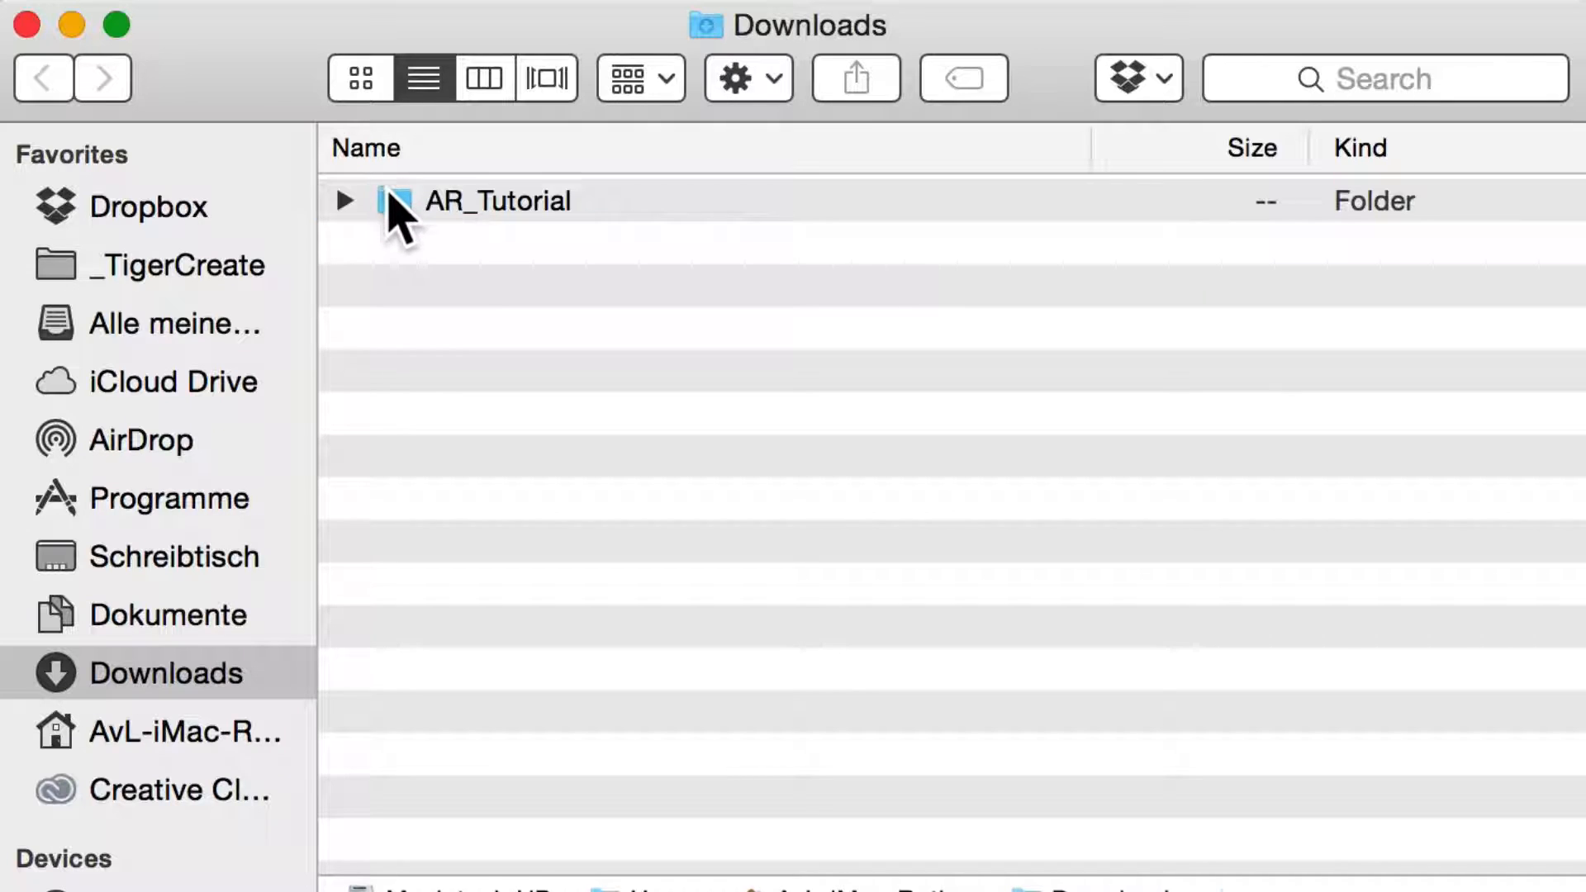
pyautogui.doubleClick(390, 198)
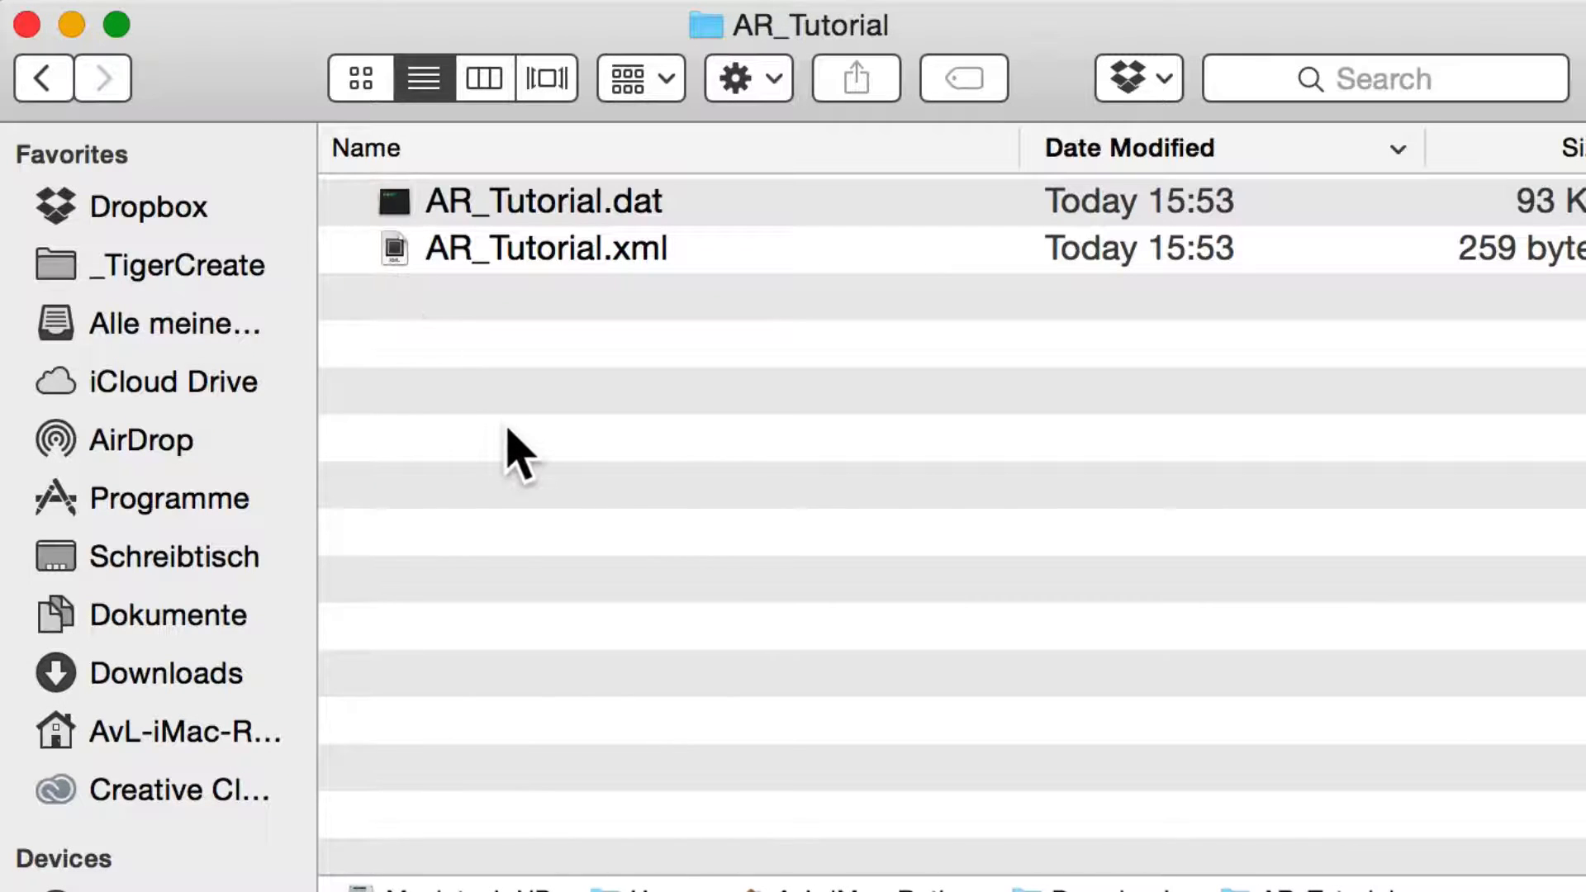
pyautogui.click(486, 203)
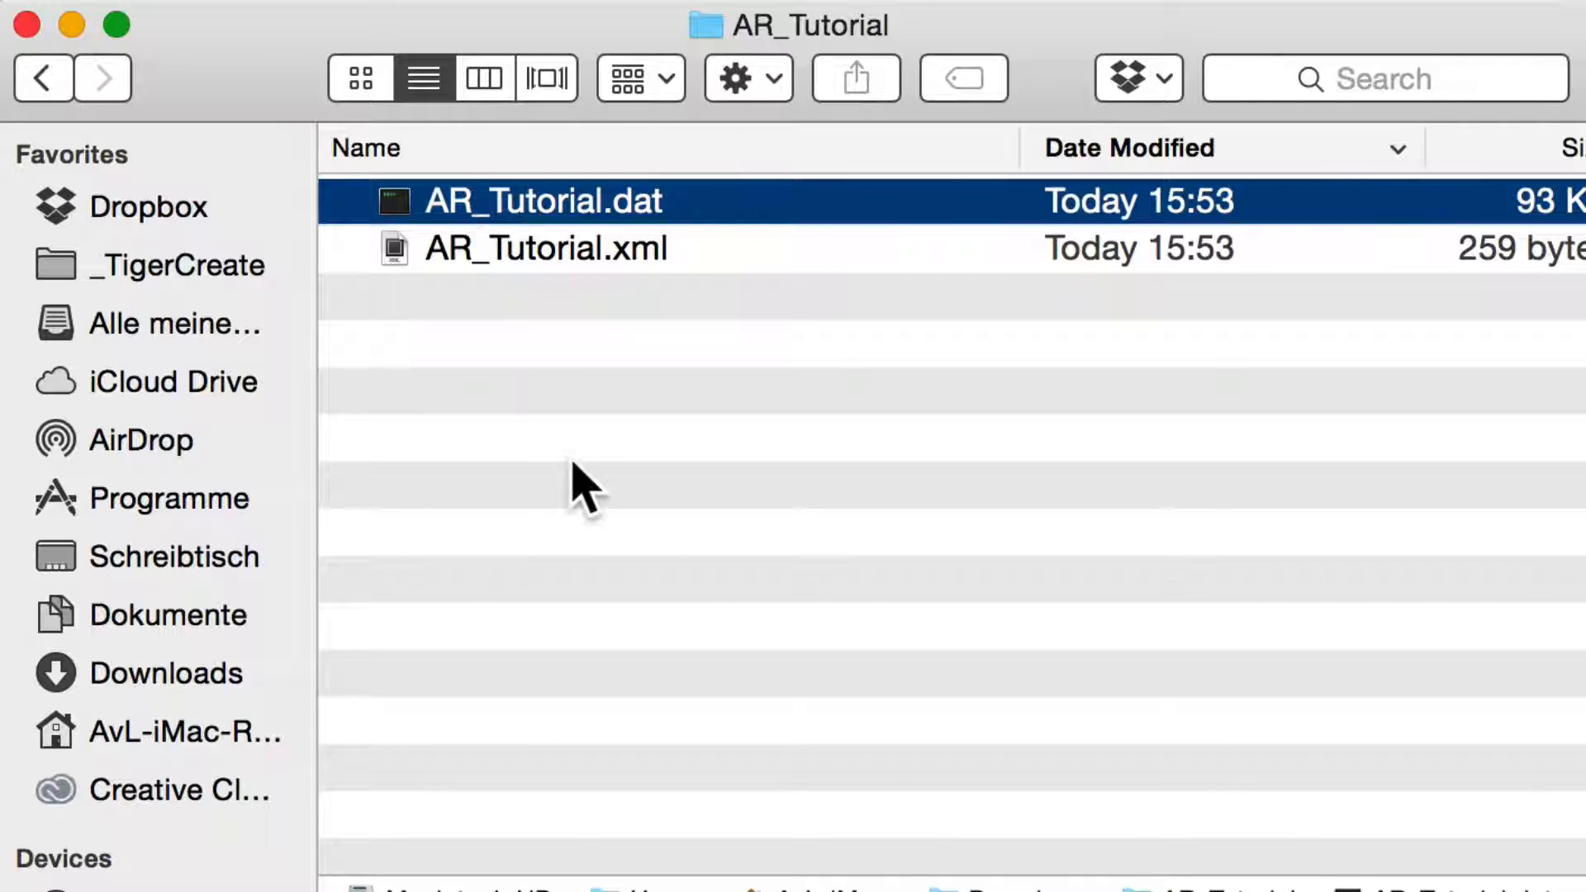
# Rename AR_Tutorial.dat in the extracted AR_Tutorial folder to ar.dat
pyautogui.press('Return')
pyautogui.write('ar')
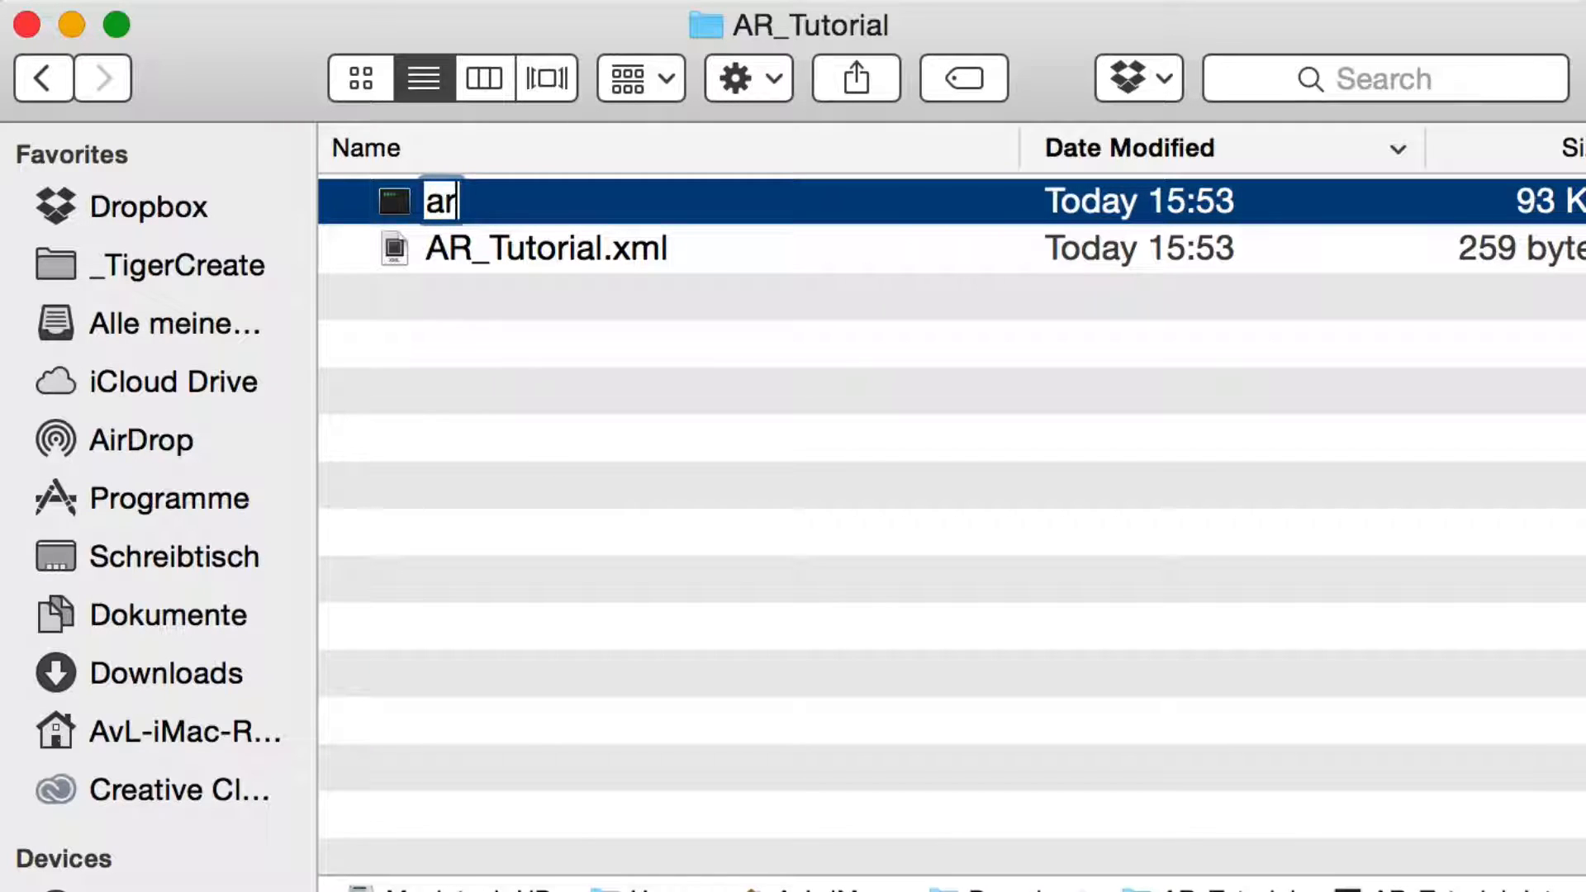
pyautogui.write('.dat')
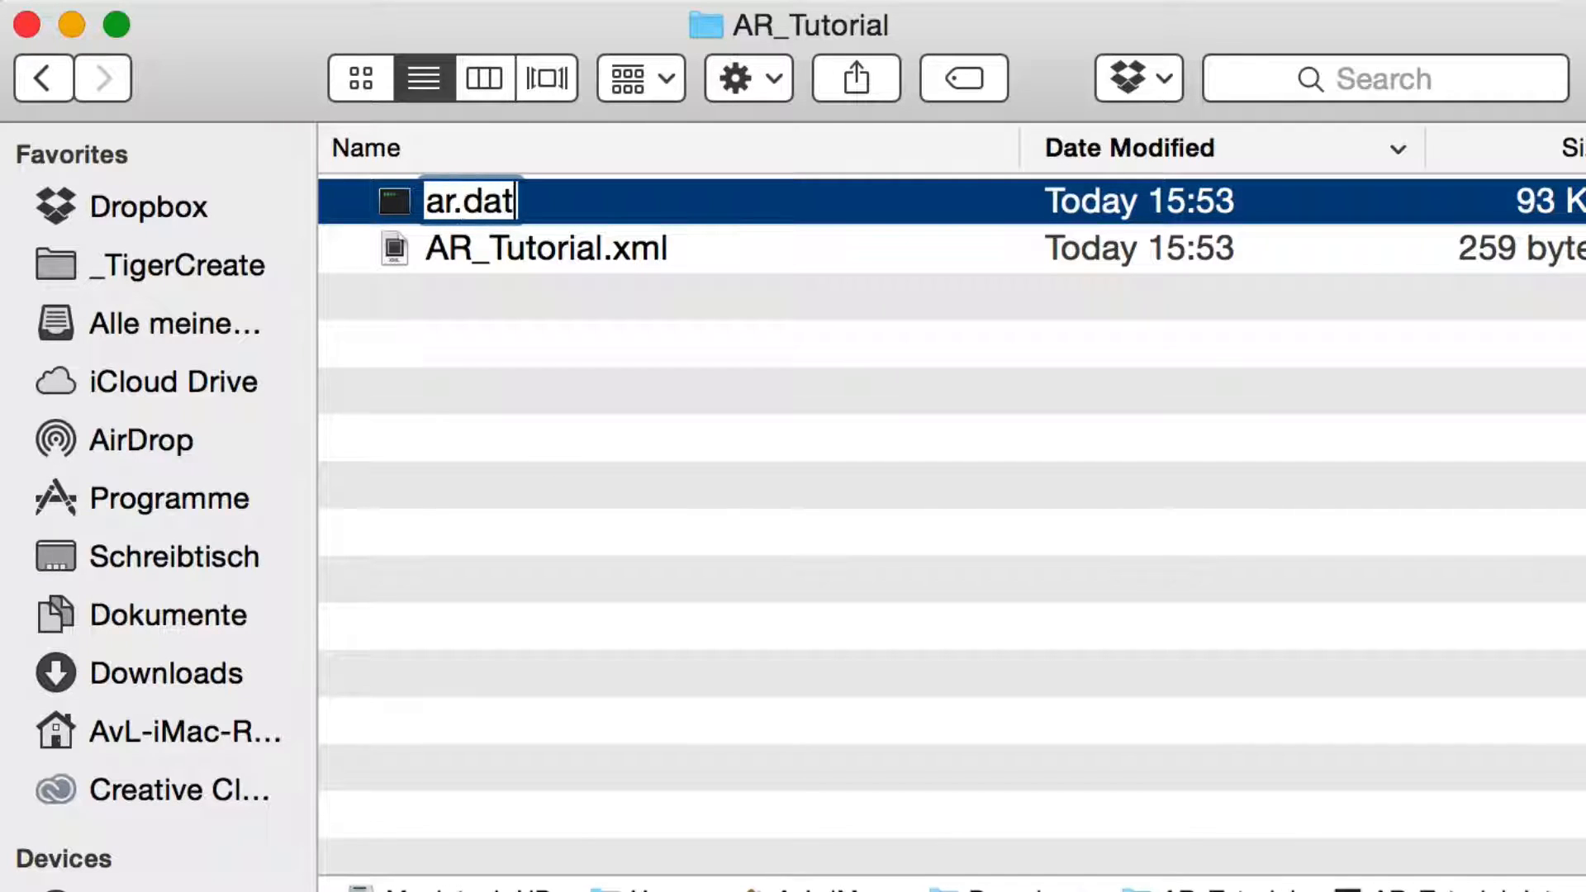
pyautogui.press('Return')
# Rename AR_Tutorial.xml to ar.xml and preview the contents of the renamed file
pyautogui.press('Down')
pyautogui.press('Return')
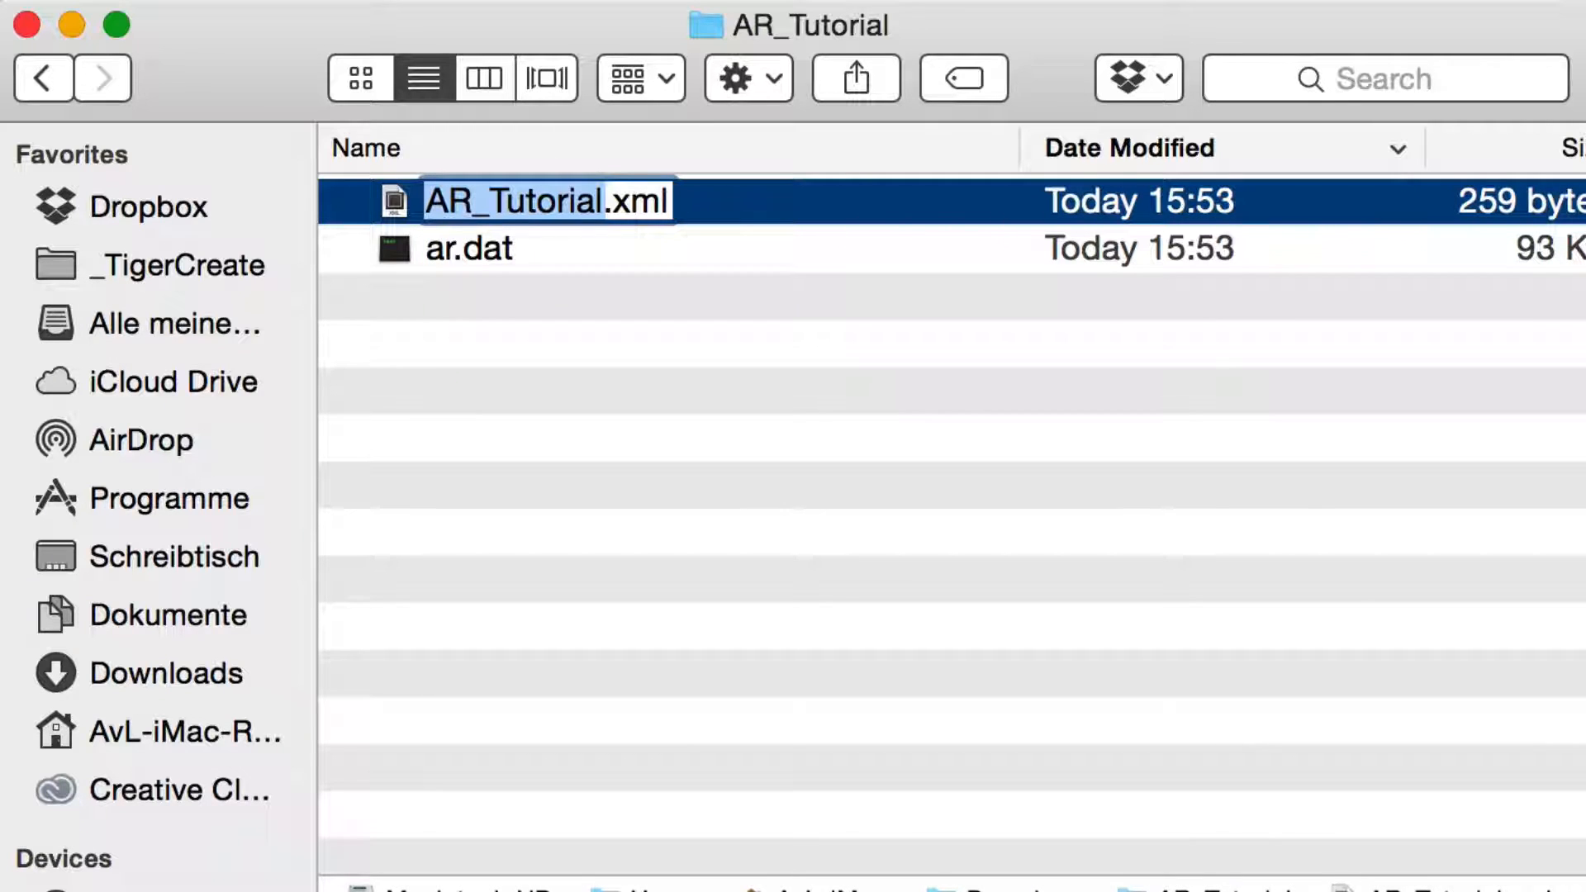
pyautogui.write('ar')
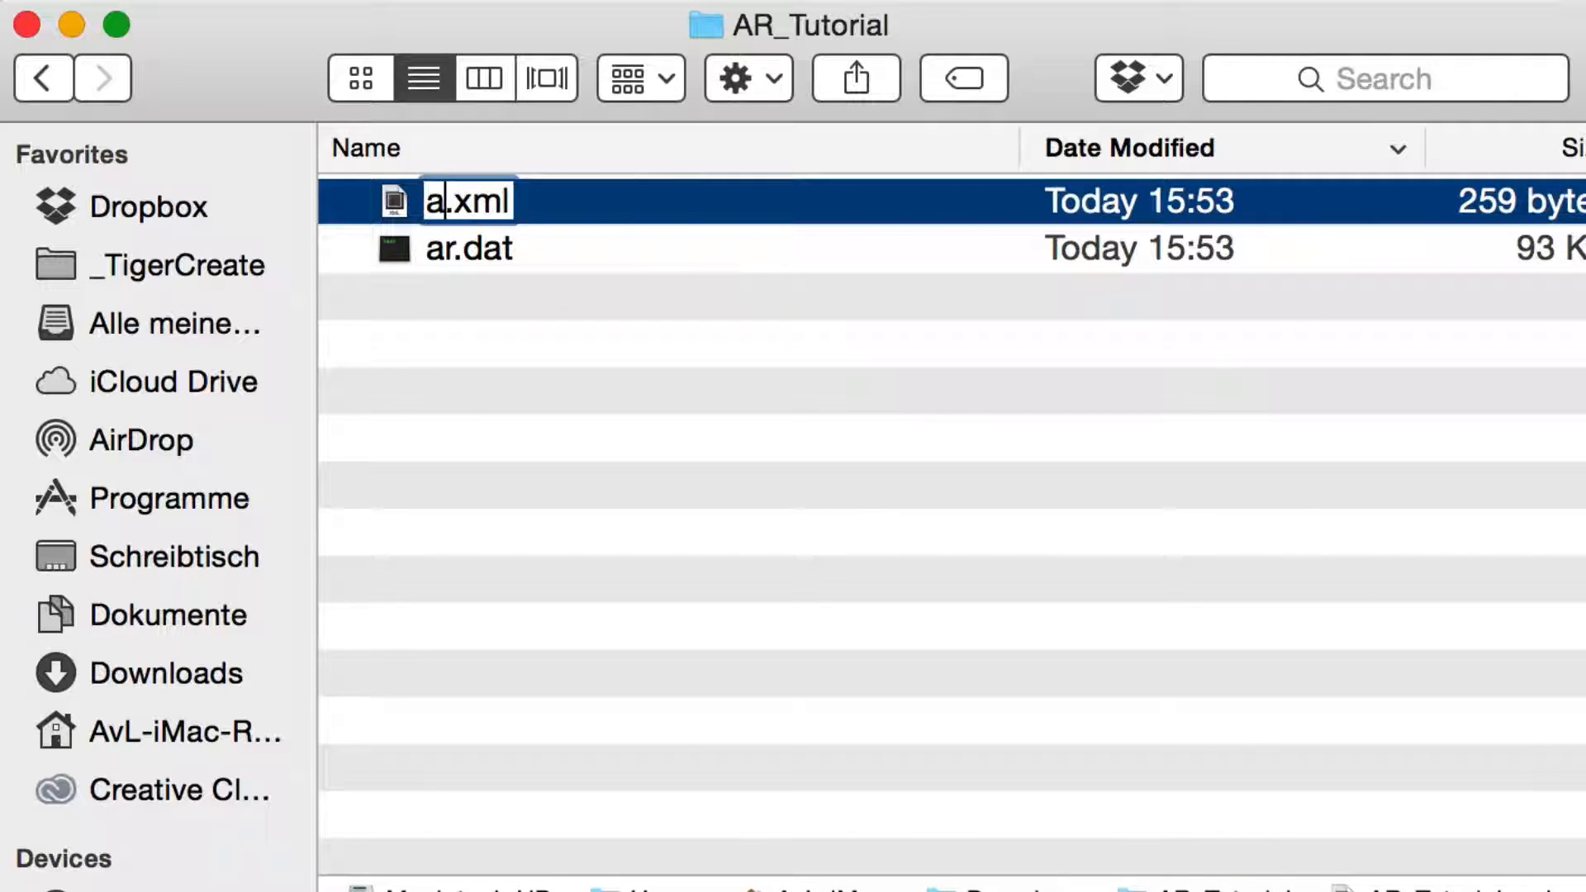
pyautogui.press('Return')
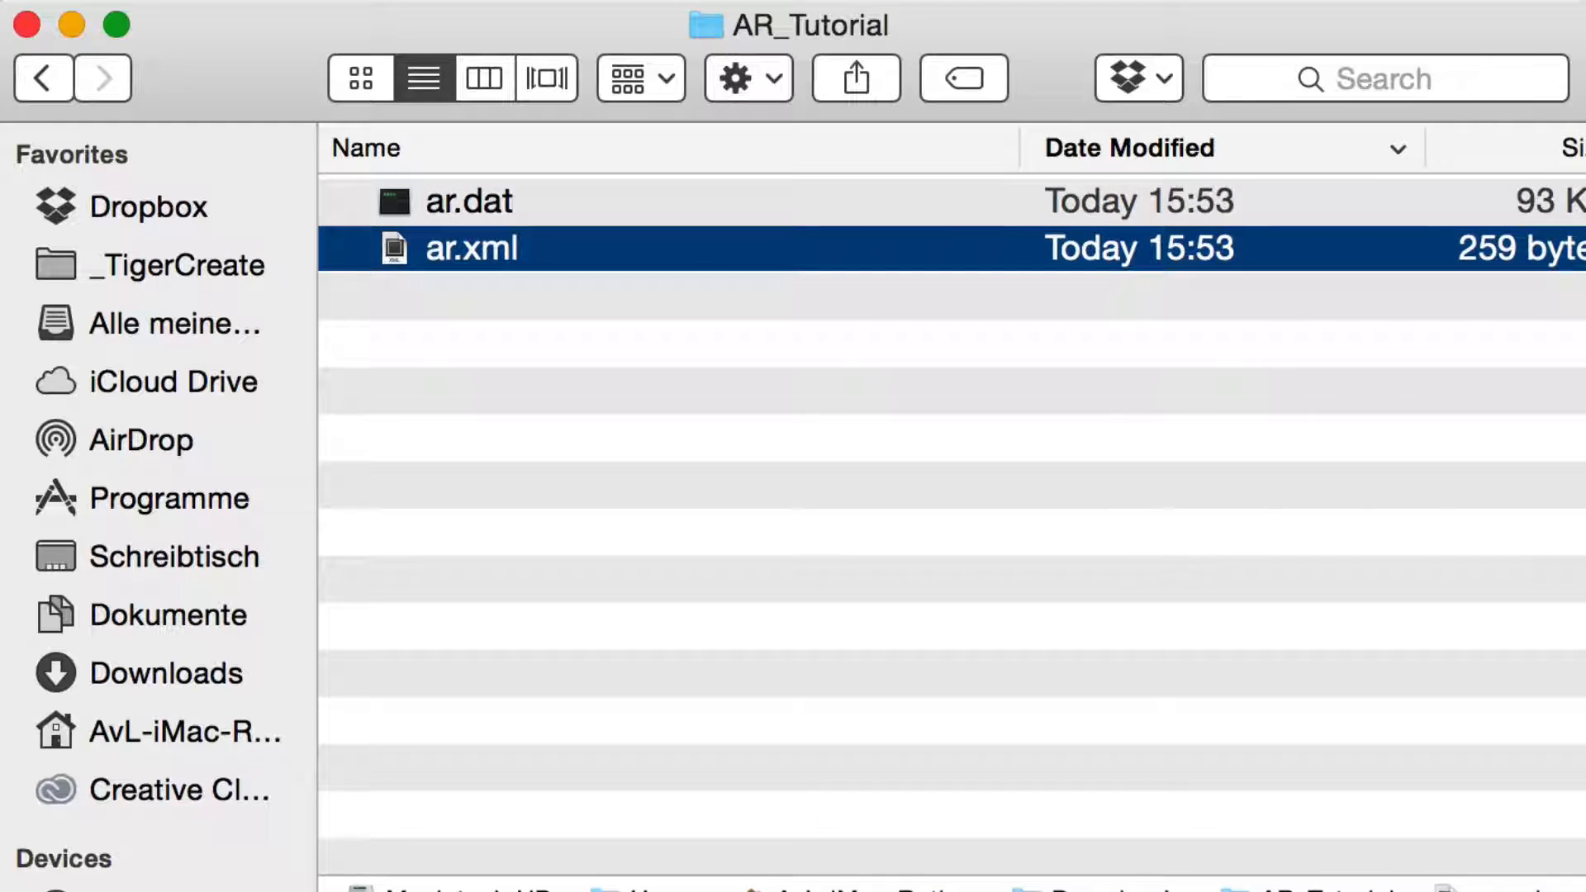
pyautogui.press('space')
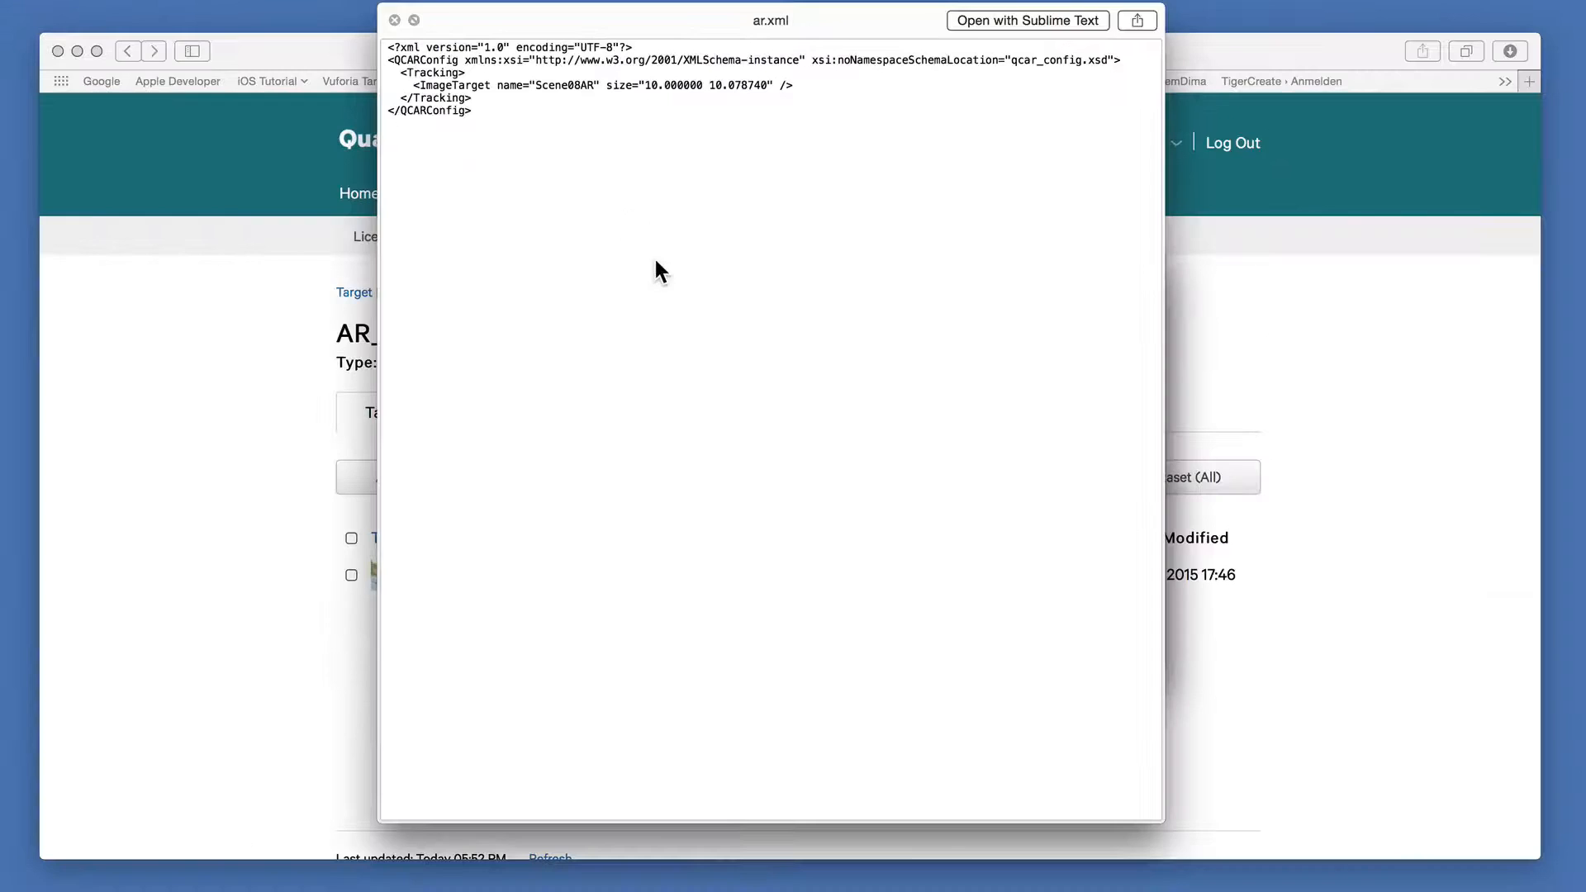
pyautogui.press('space')
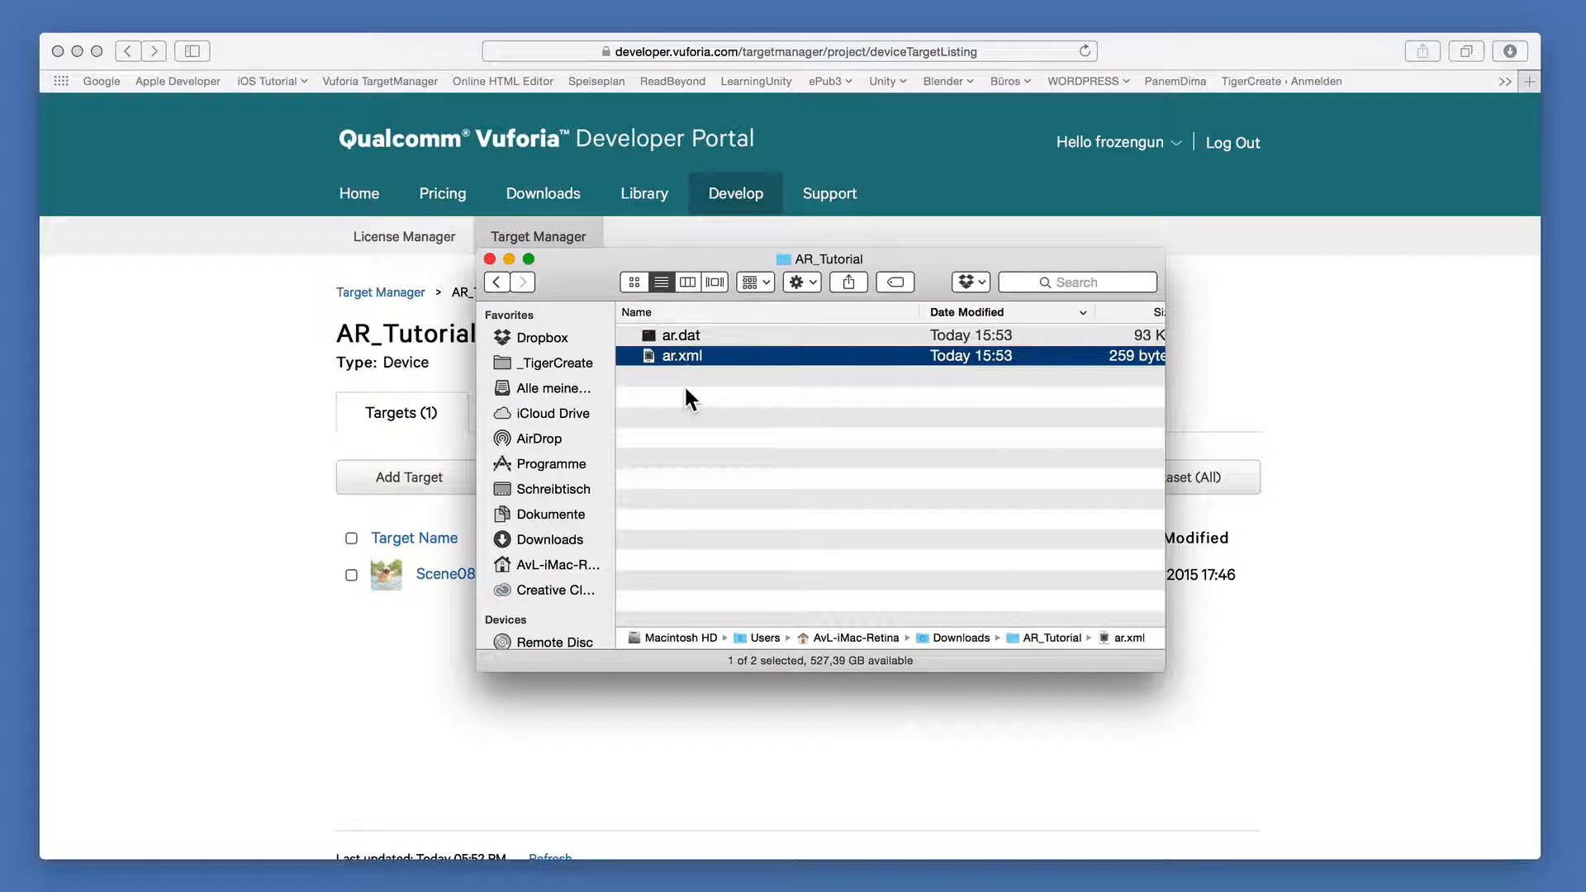
# Minimize the AR_Tutorial Finder window and the browser window to clear the desktop
pyautogui.doubleClick(605, 257)
pyautogui.click(425, 43)
pyautogui.doubleClick(425, 46)
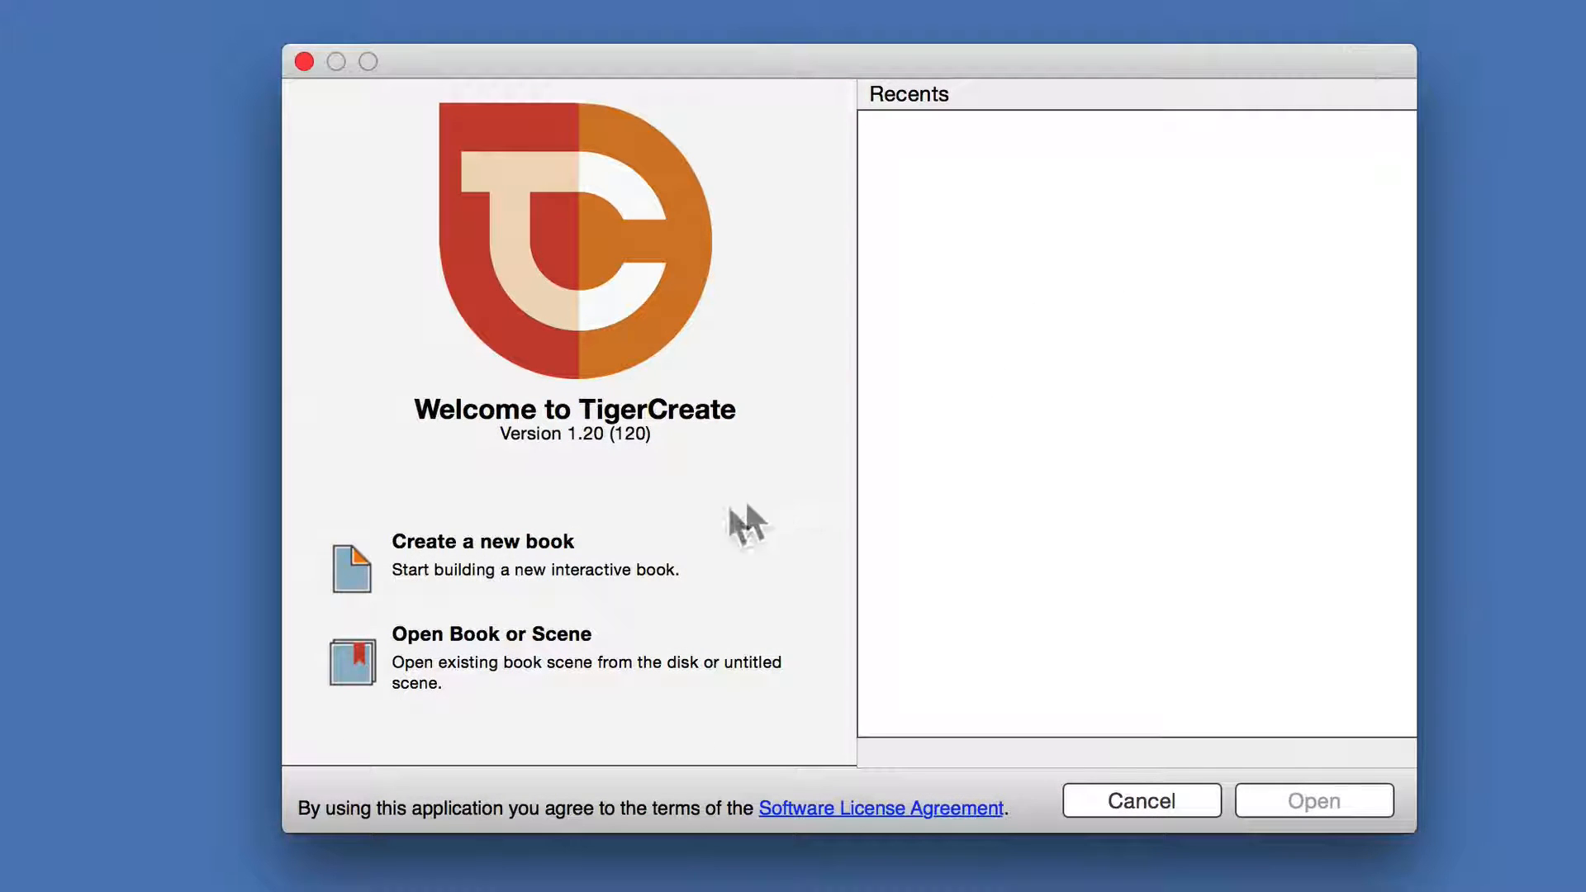
# Switch to TigerCreate and set up a new book named AR Tutorial Book with English as its language and Text-Blade and AR enabled
pyautogui.click(523, 556)
pyautogui.write('AR Tu')
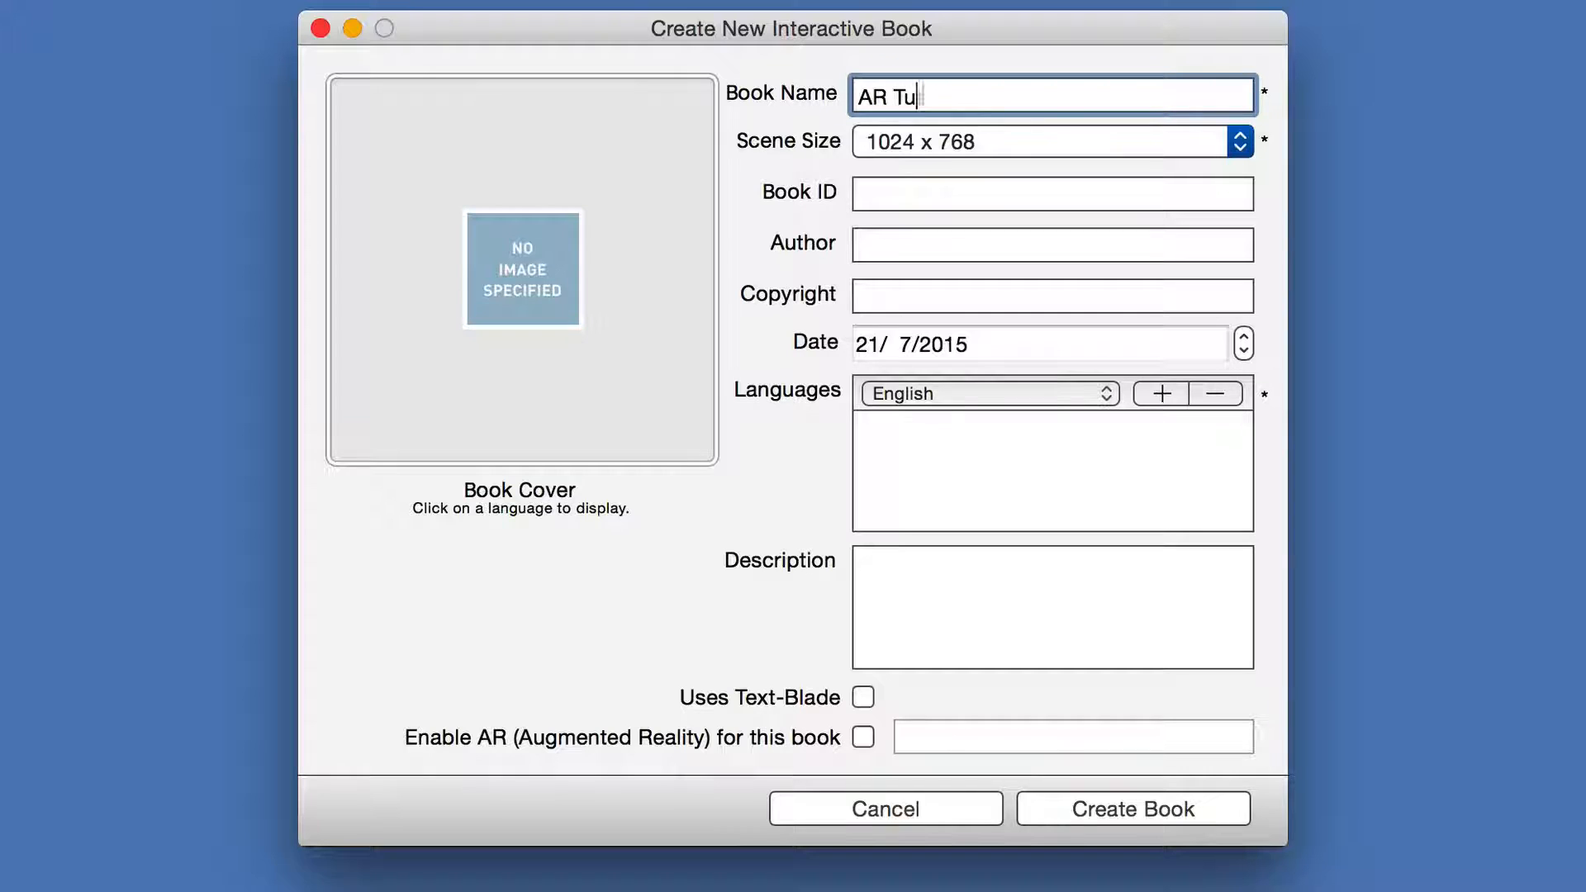
pyautogui.write('torial Book')
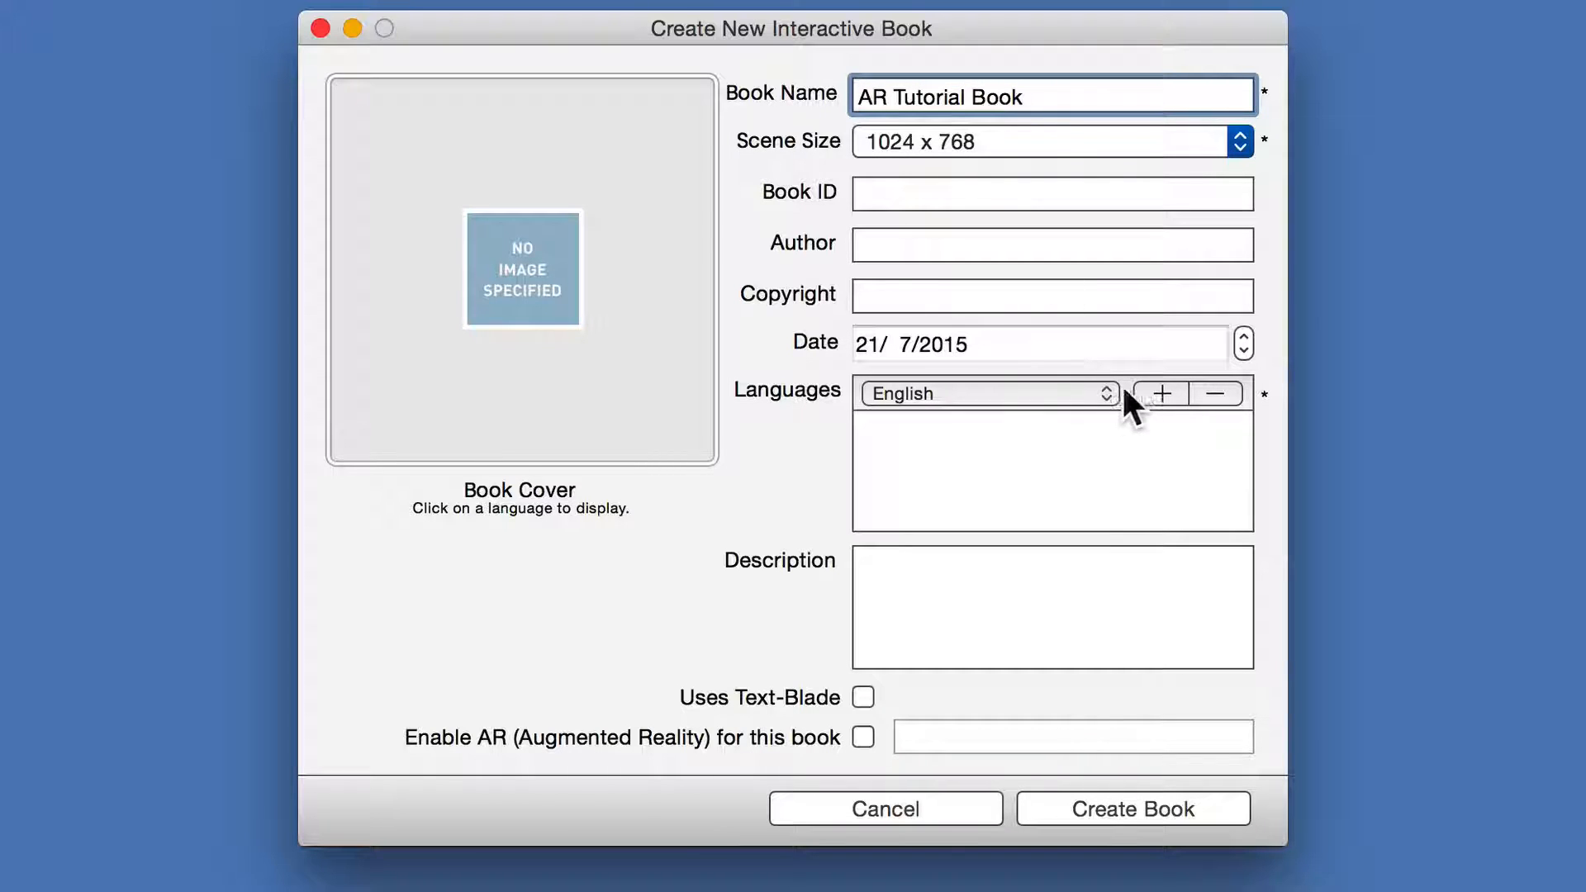
pyautogui.click(1144, 393)
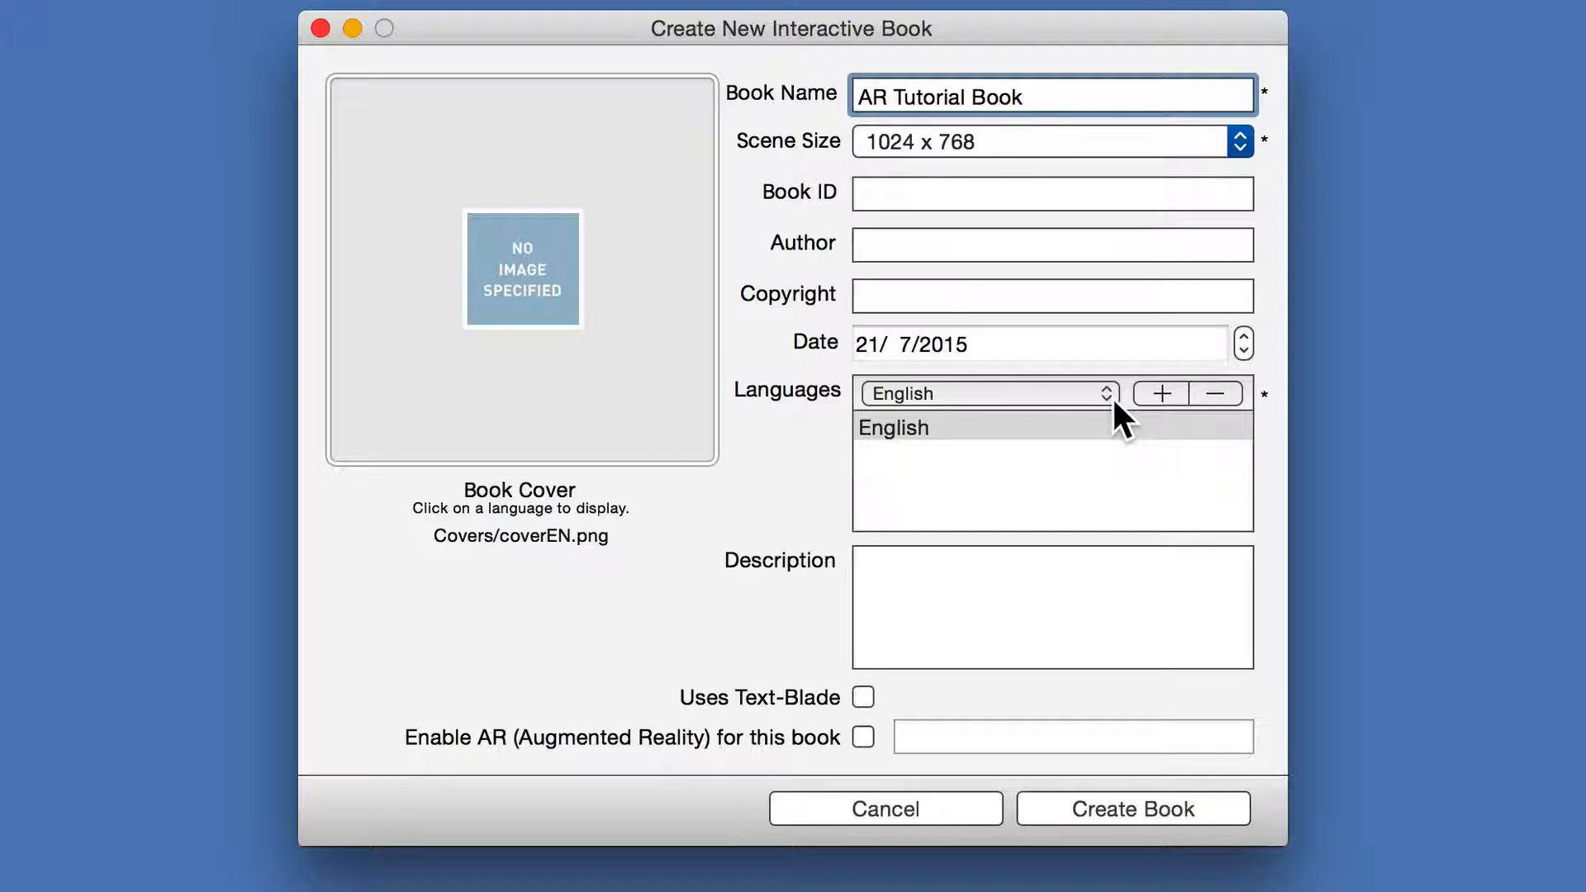
pyautogui.click(858, 733)
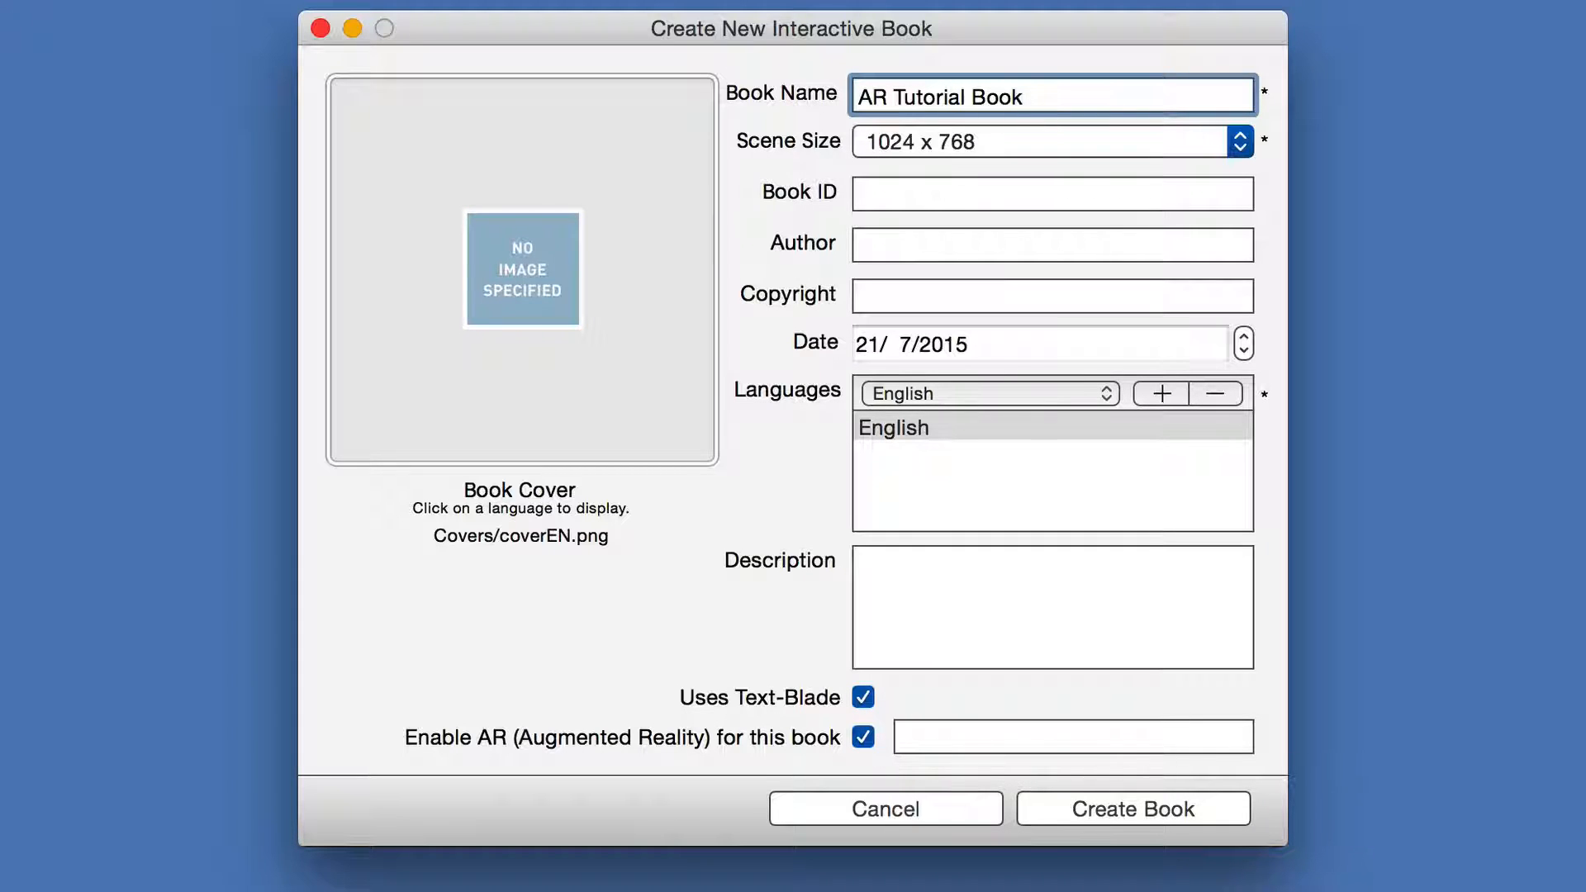
# Copy the Vuforia license key from the Untitled 2 text note and paste it into the book's AR license key field
pyautogui.click(1470, 889)
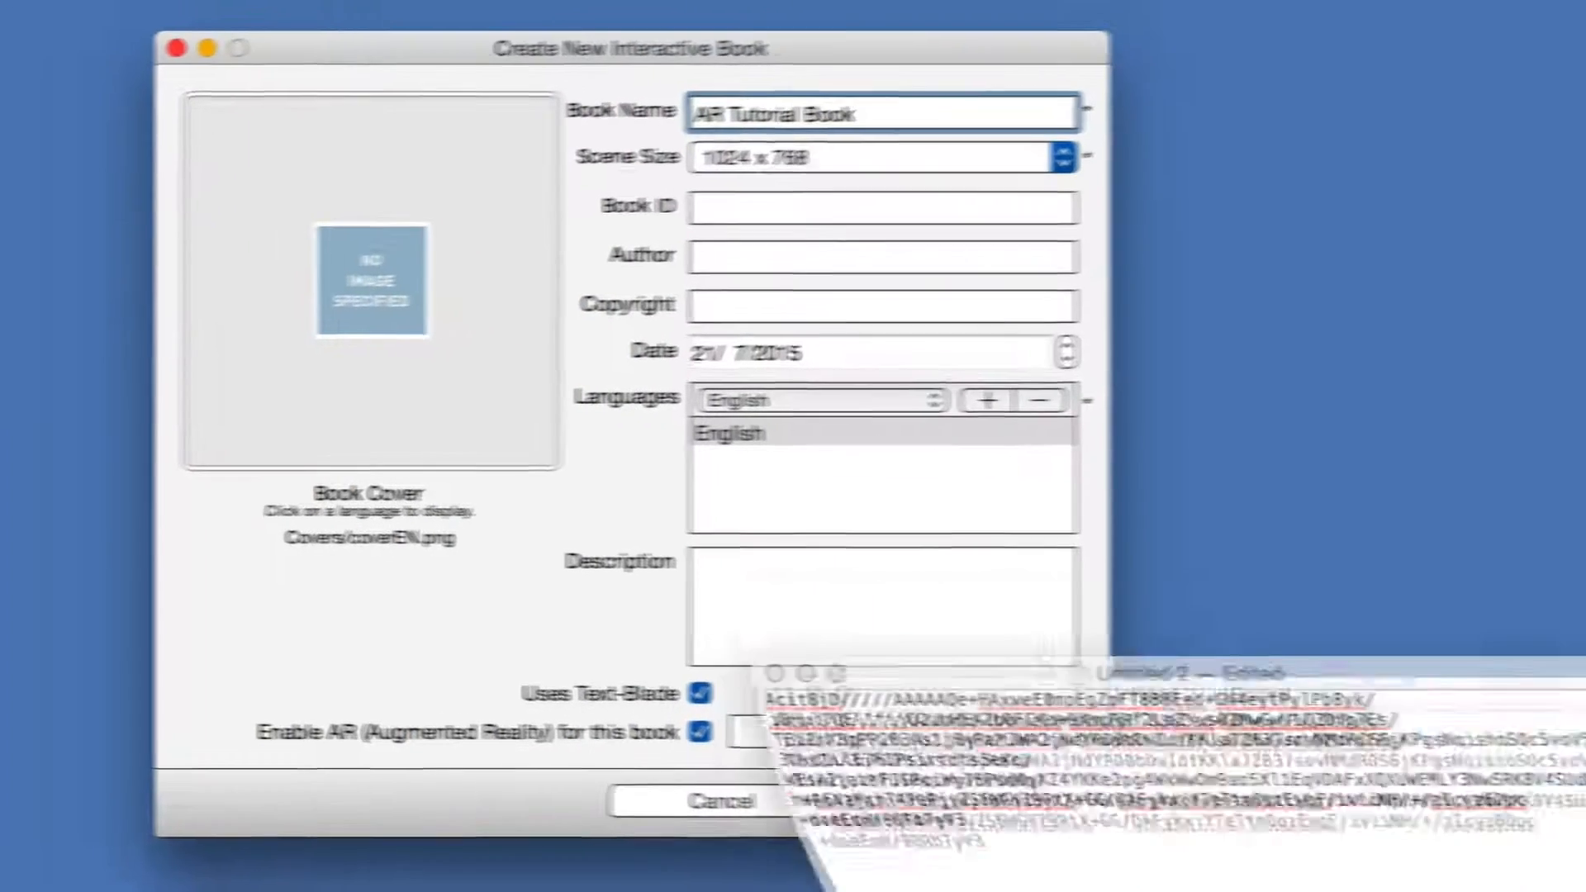
pyautogui.moveTo(891, 774); pyautogui.dragTo(668, 639)
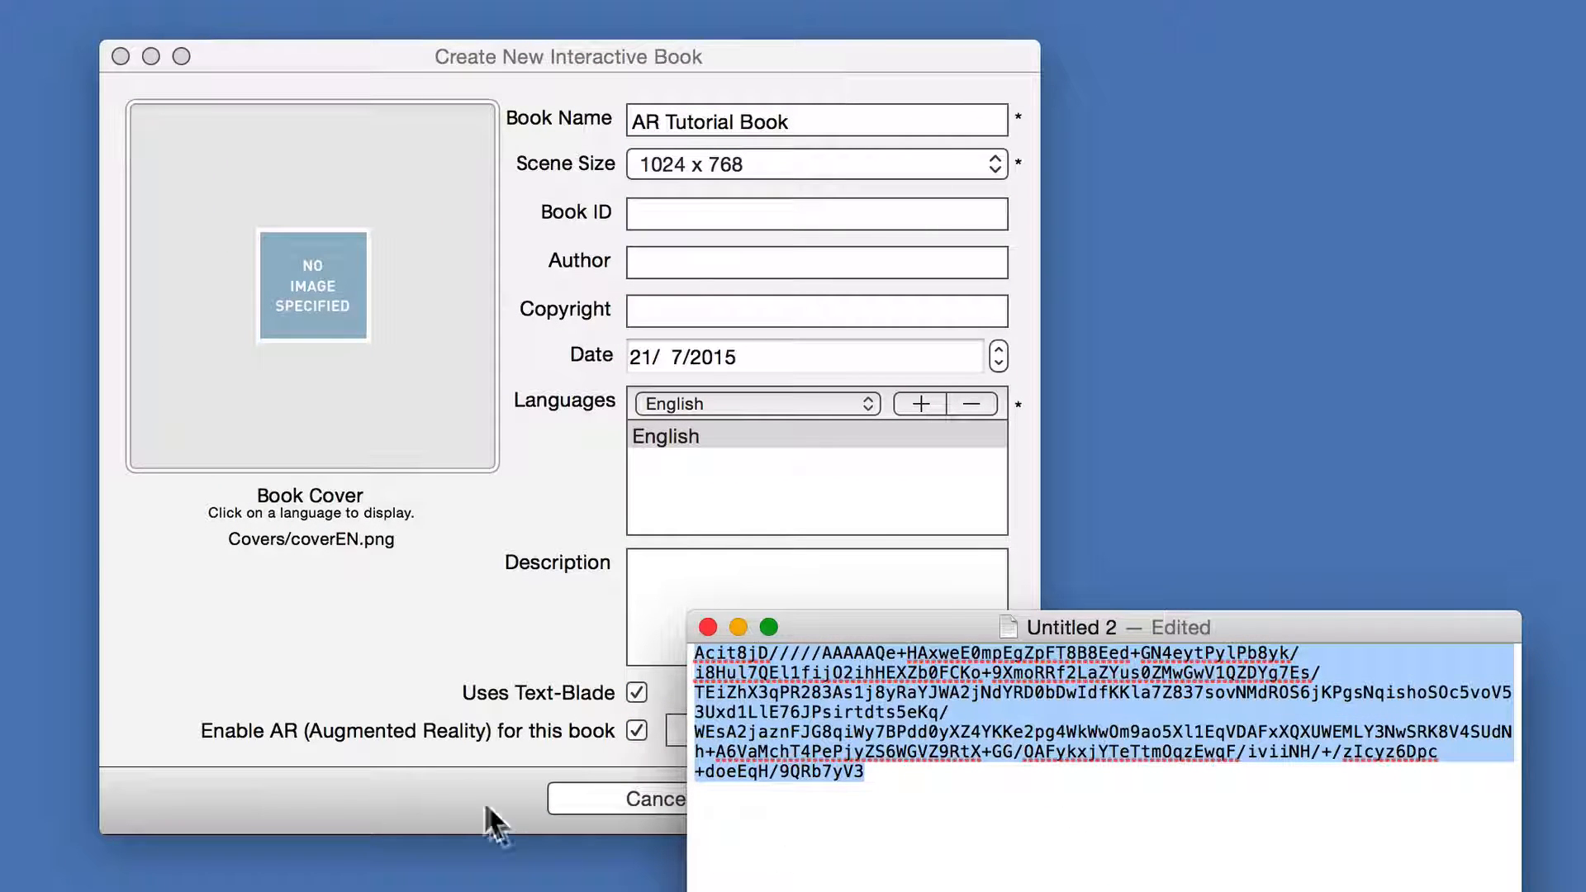
pyautogui.click(459, 775)
pyautogui.click(803, 727)
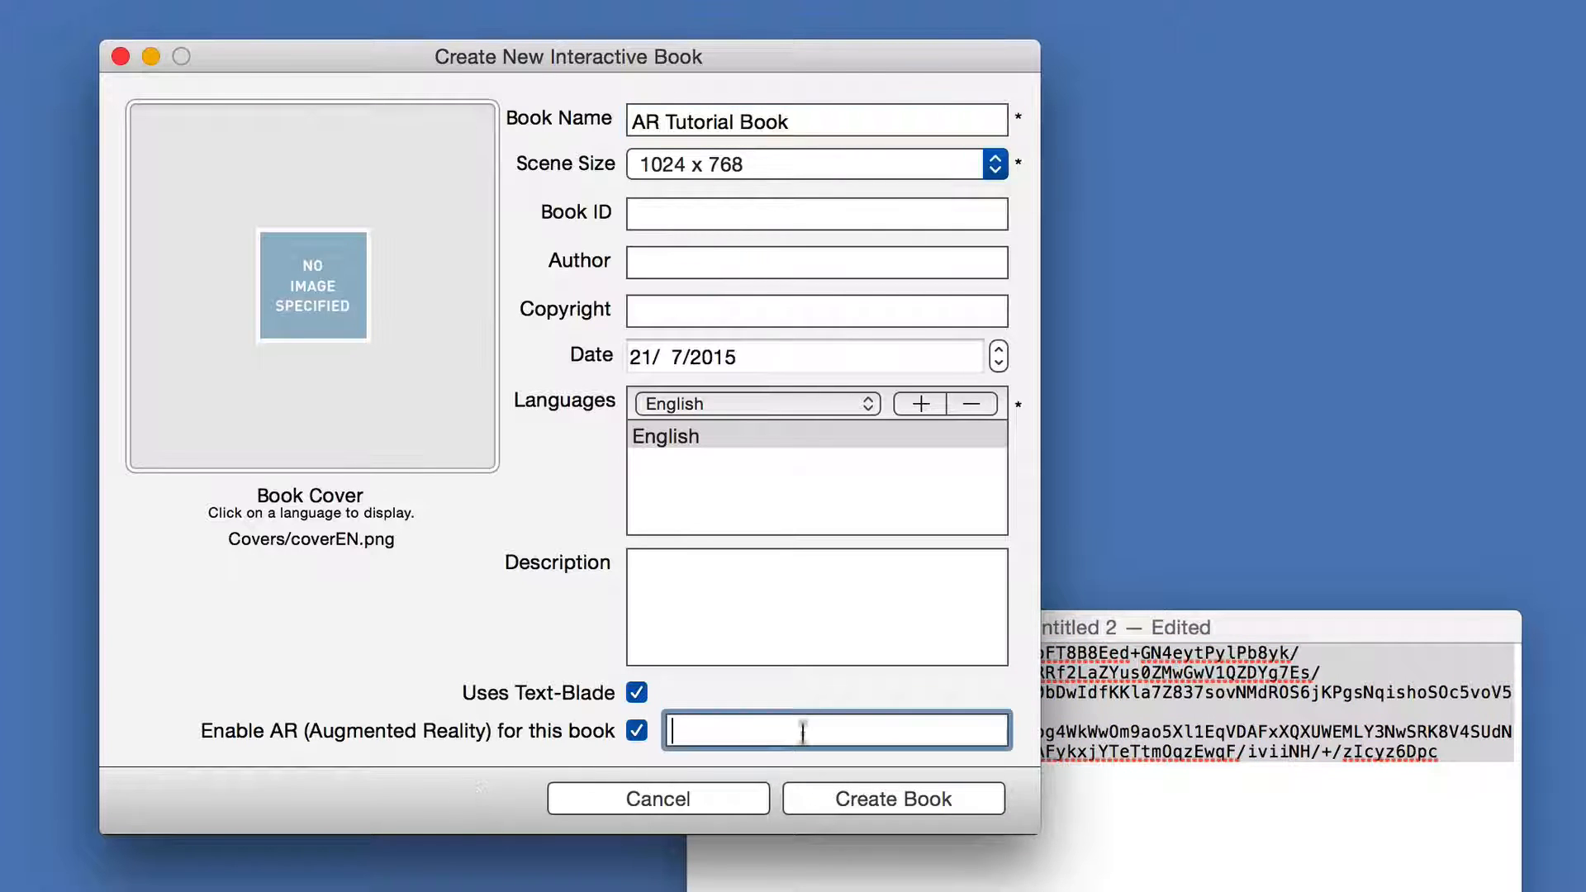
pyautogui.press('super+v')
# Set the Little Polar Bear title image as the book cover and create the book on the Desktop (Schreibtisch)
pyautogui.click(1145, 475)
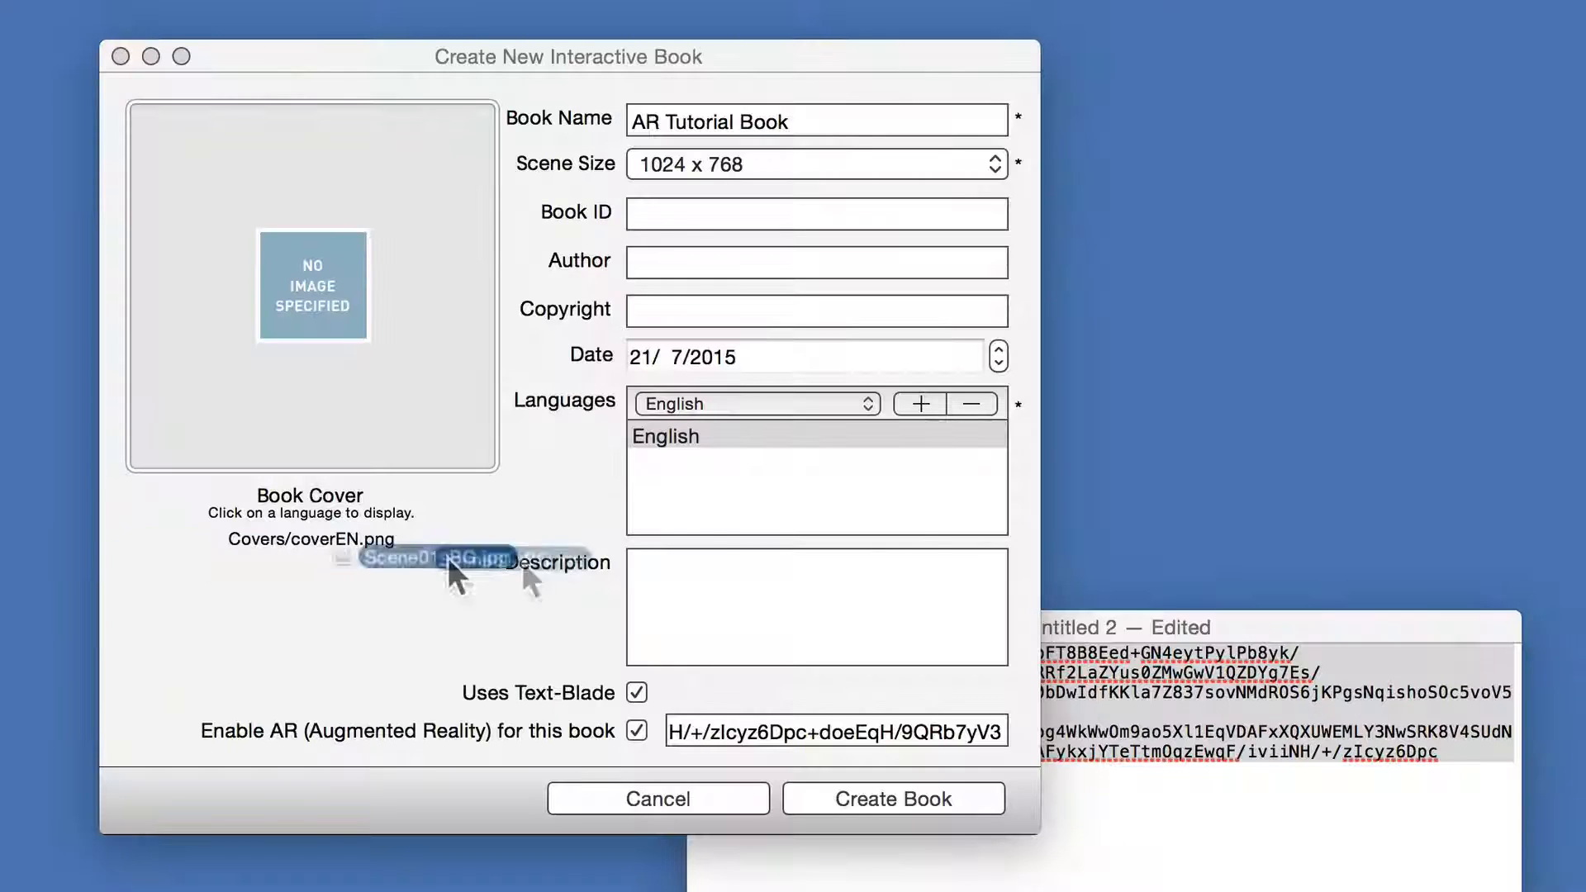
pyautogui.moveTo(471, 559); pyautogui.dragTo(250, 250)
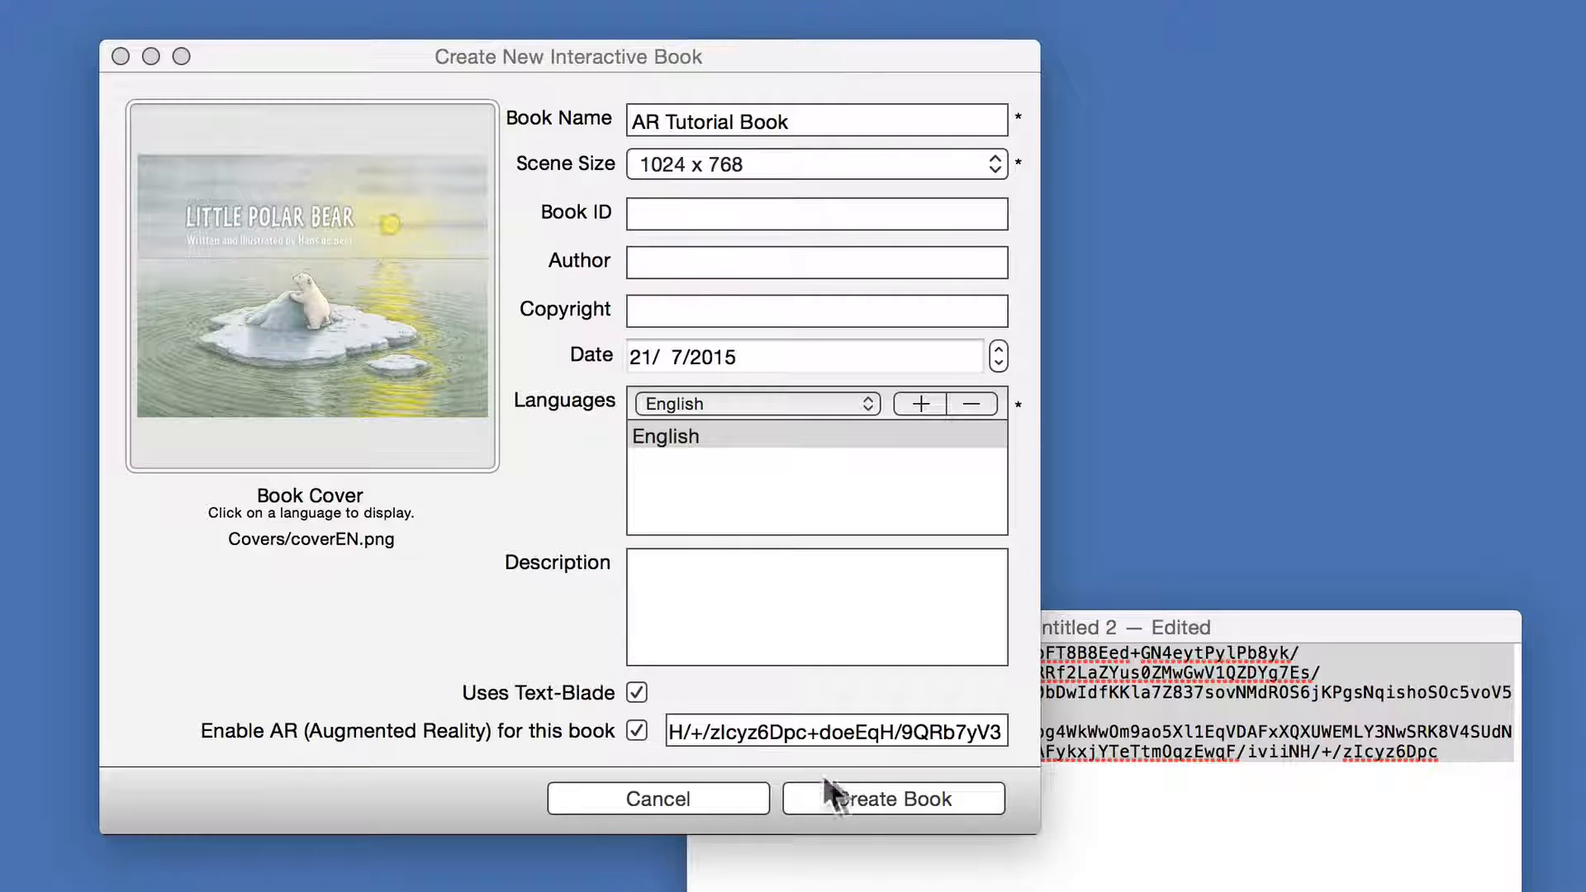
pyautogui.click(861, 796)
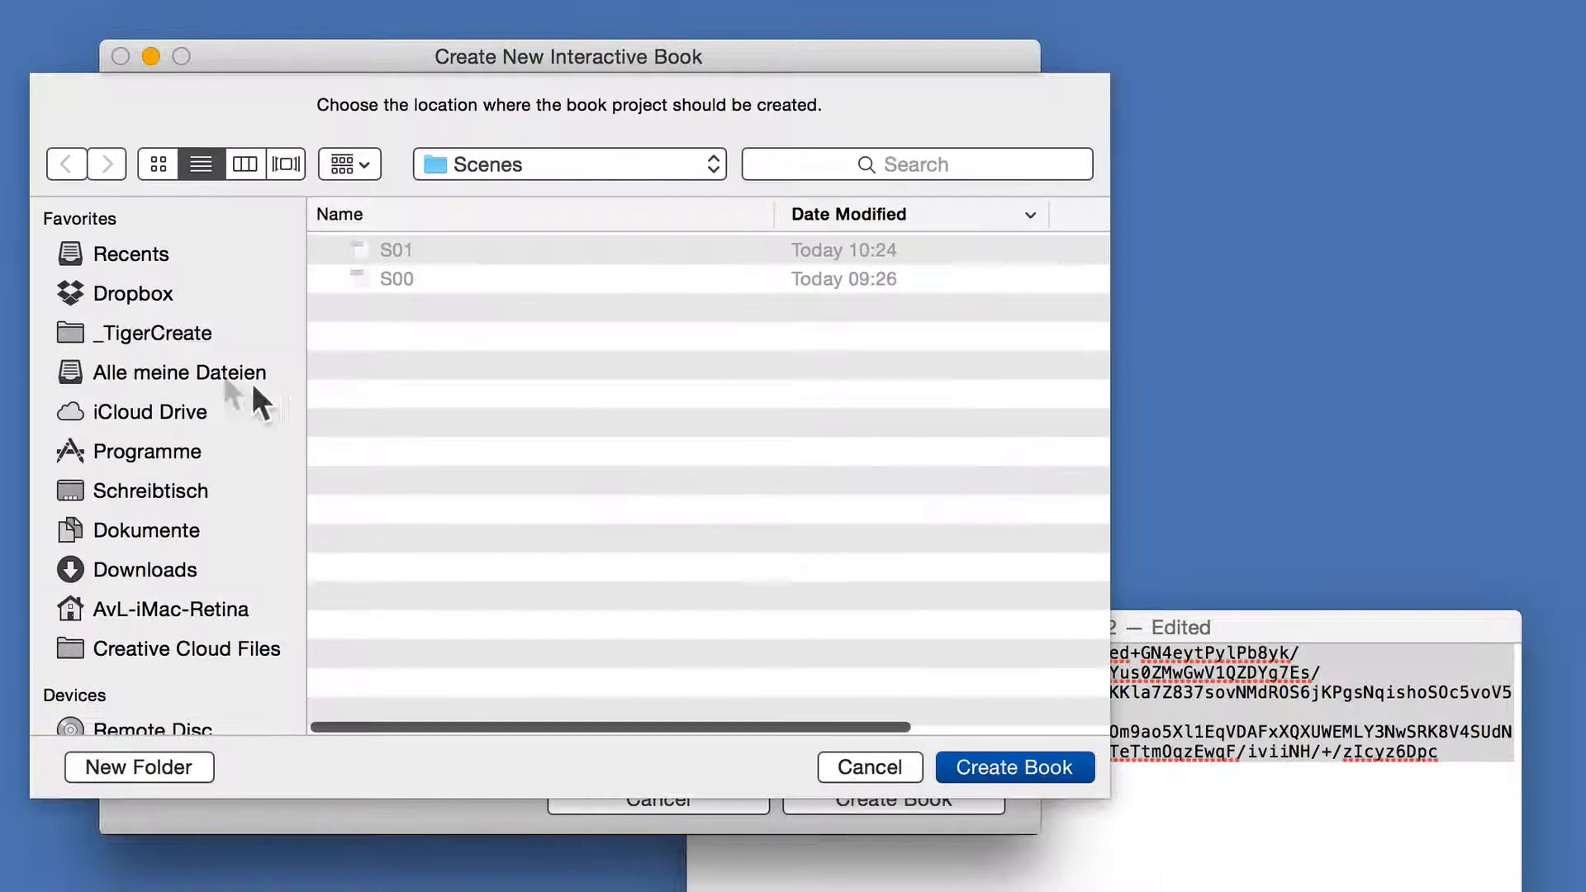
pyautogui.click(148, 482)
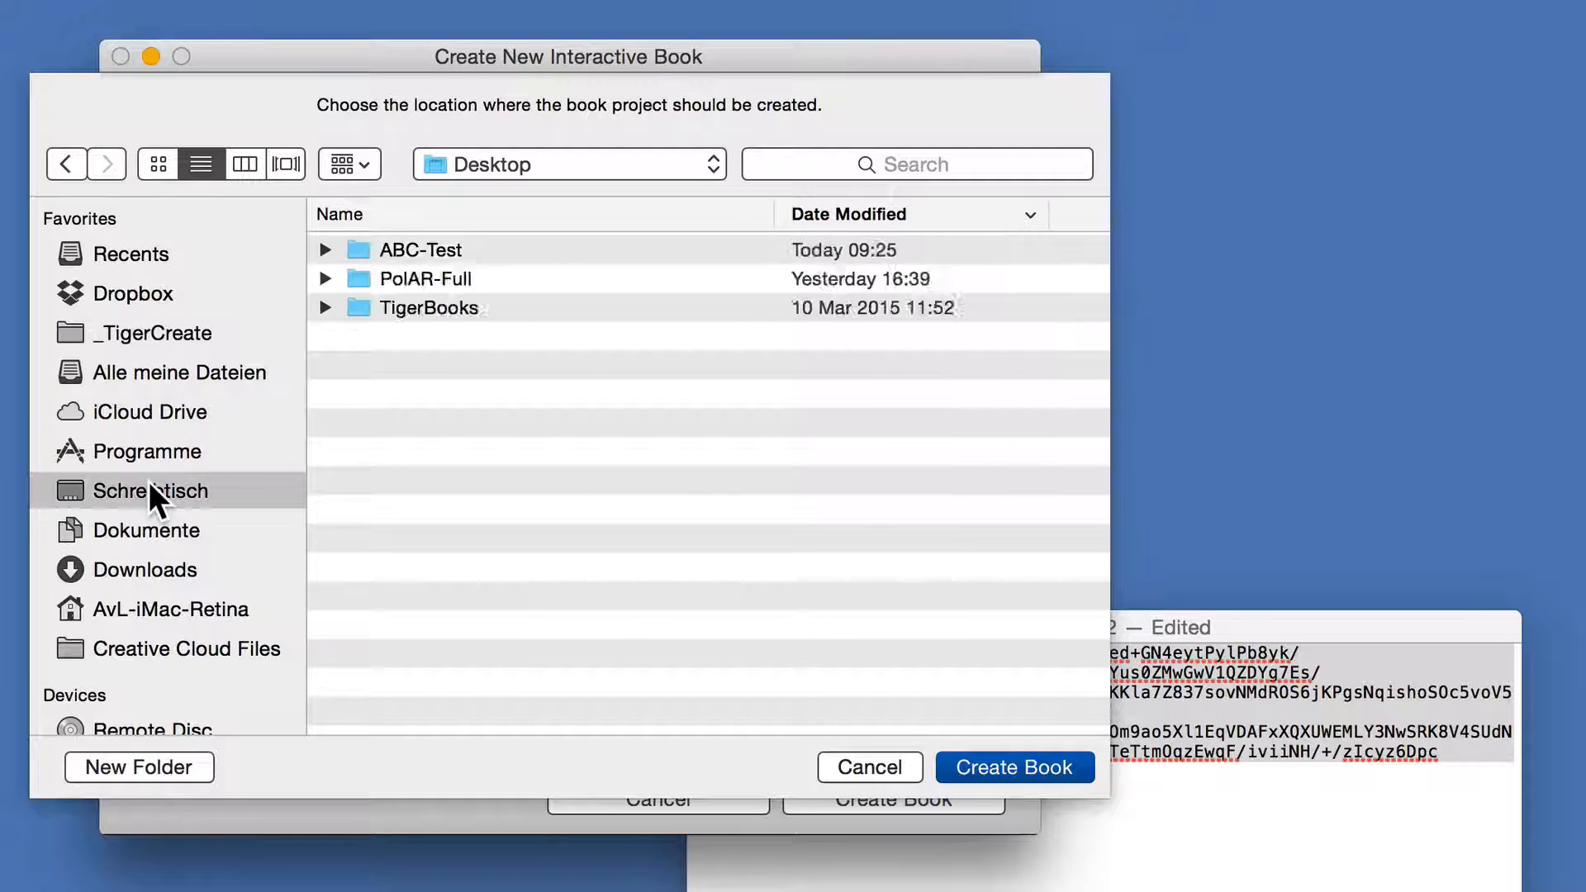
pyautogui.click(971, 767)
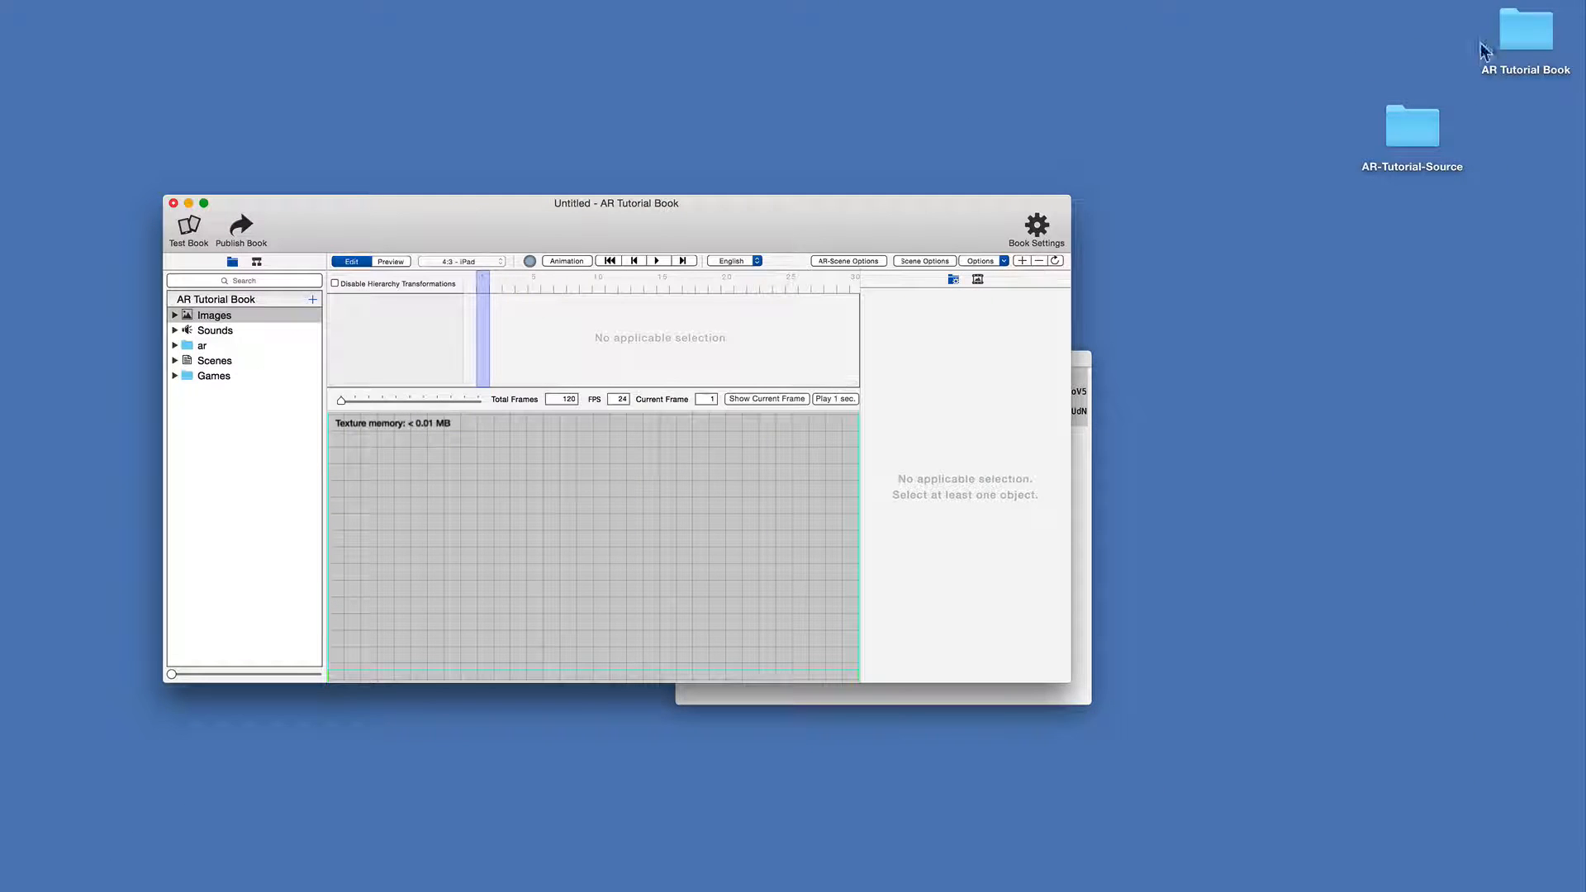
# Place the AR Tutorial Book folder below AR-Tutorial-Source on the desktop and open it in the Finder
pyautogui.click(1524, 41)
pyautogui.moveTo(1401, 243); pyautogui.dragTo(1406, 240)
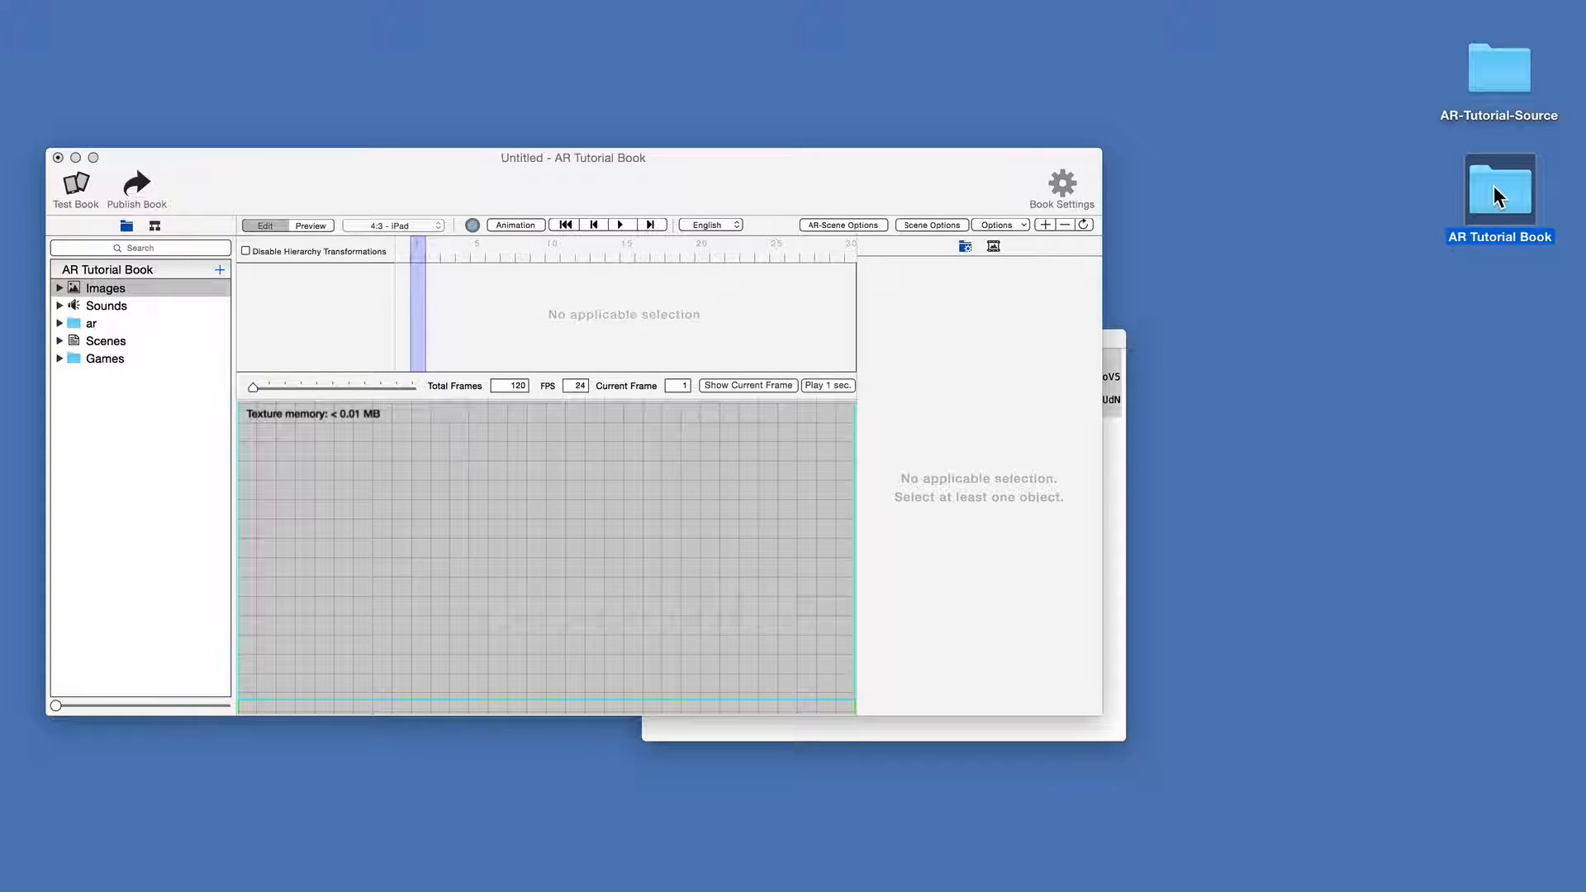
pyautogui.doubleClick(1499, 197)
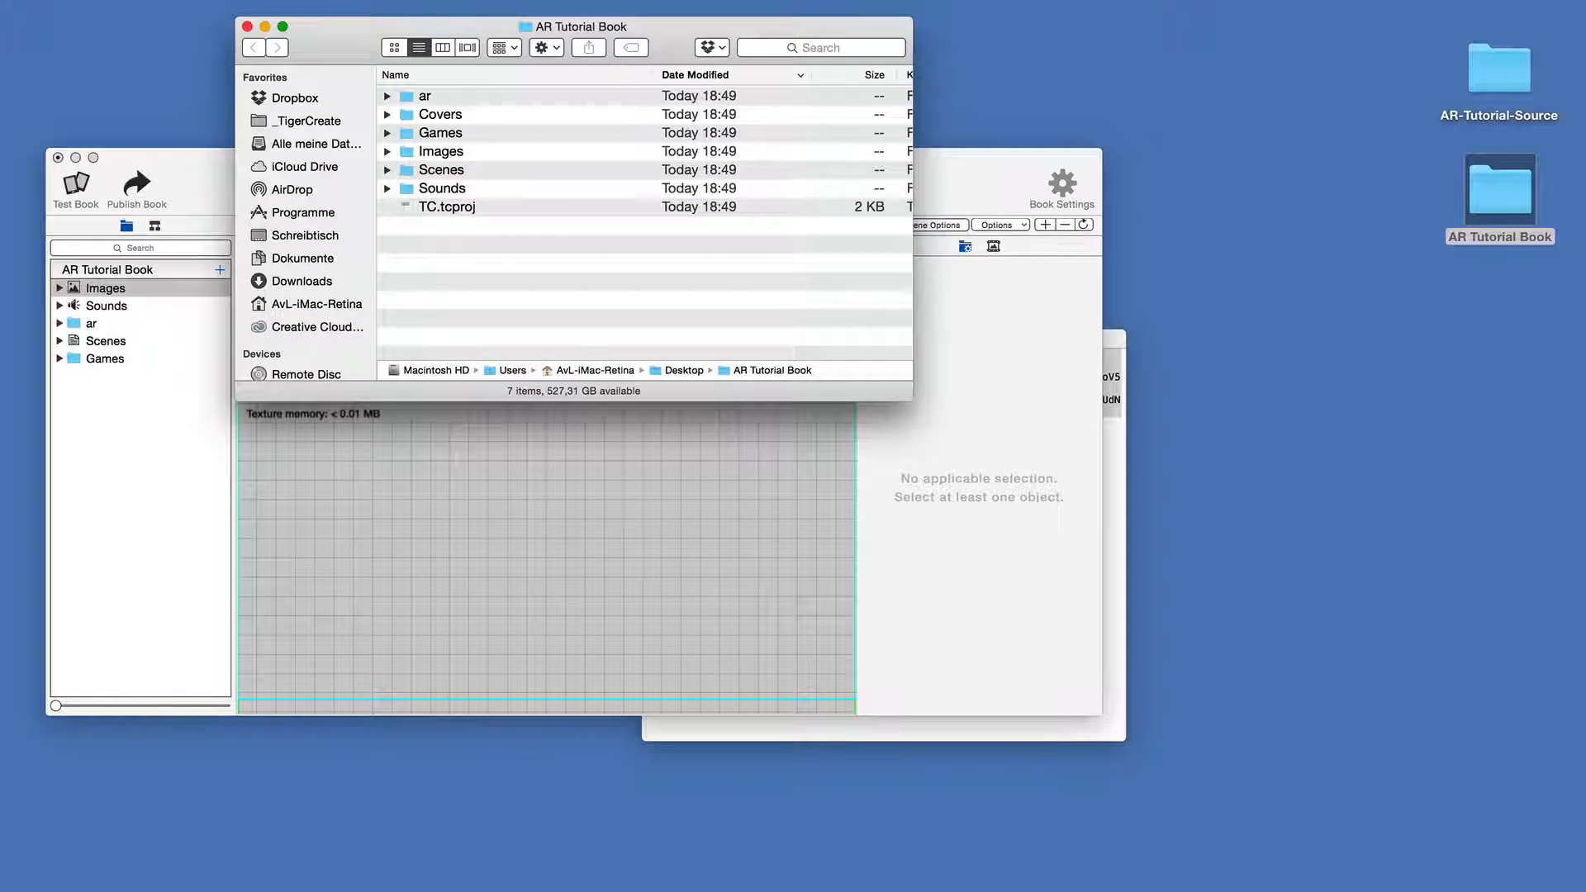
# Move ar.dat and ar.xml from the AR_Tutorial downloads folder into the book's ar folder and close the emptied source window
pyautogui.click(1400, 891)
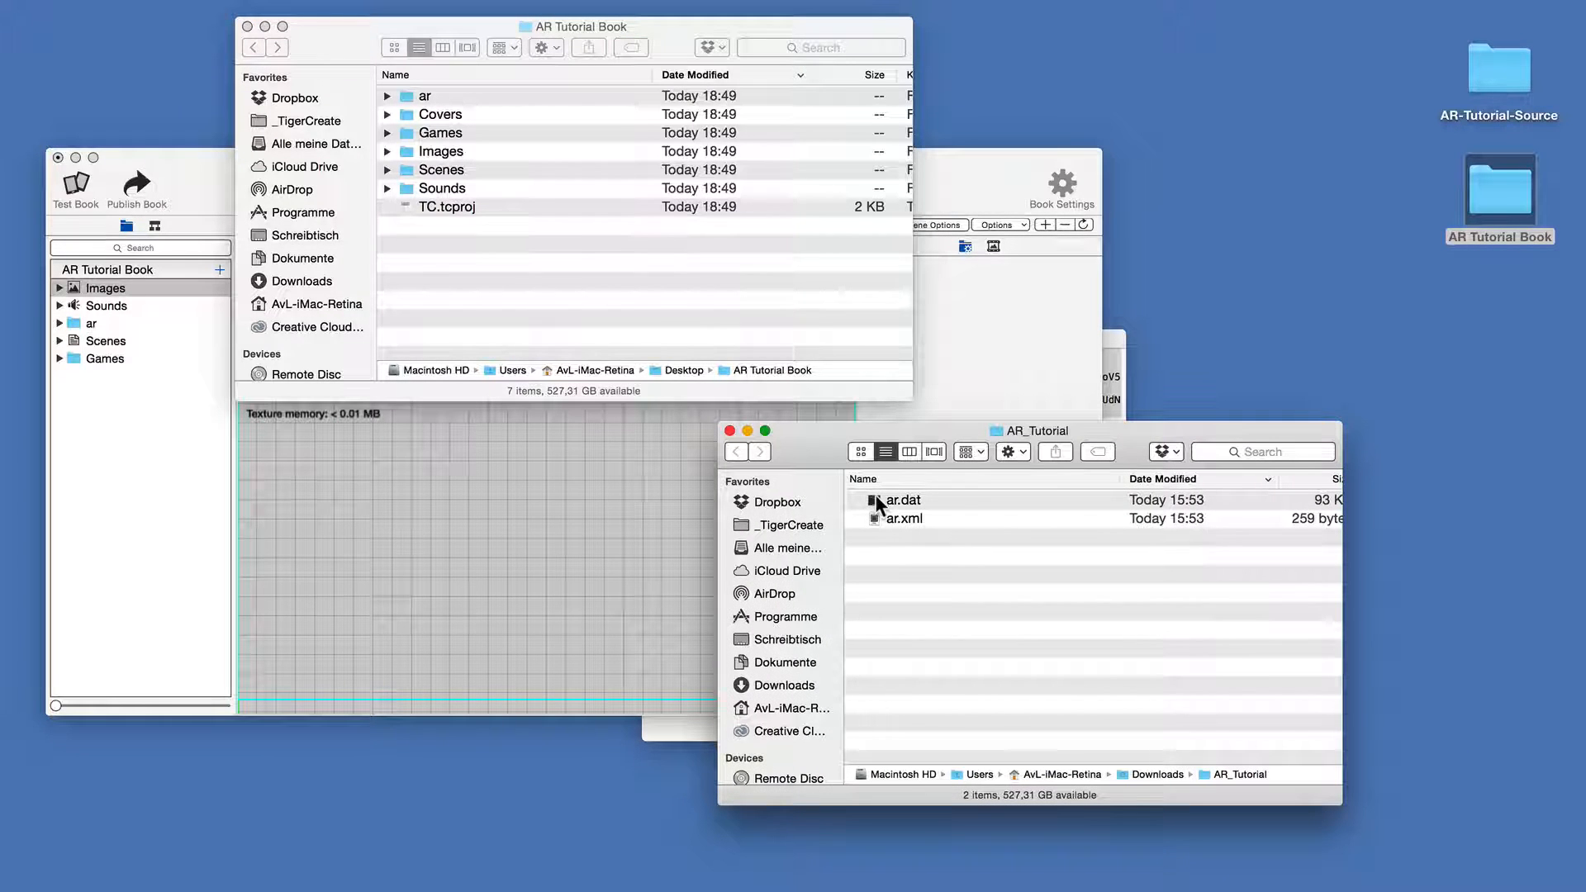
pyautogui.click(386, 96)
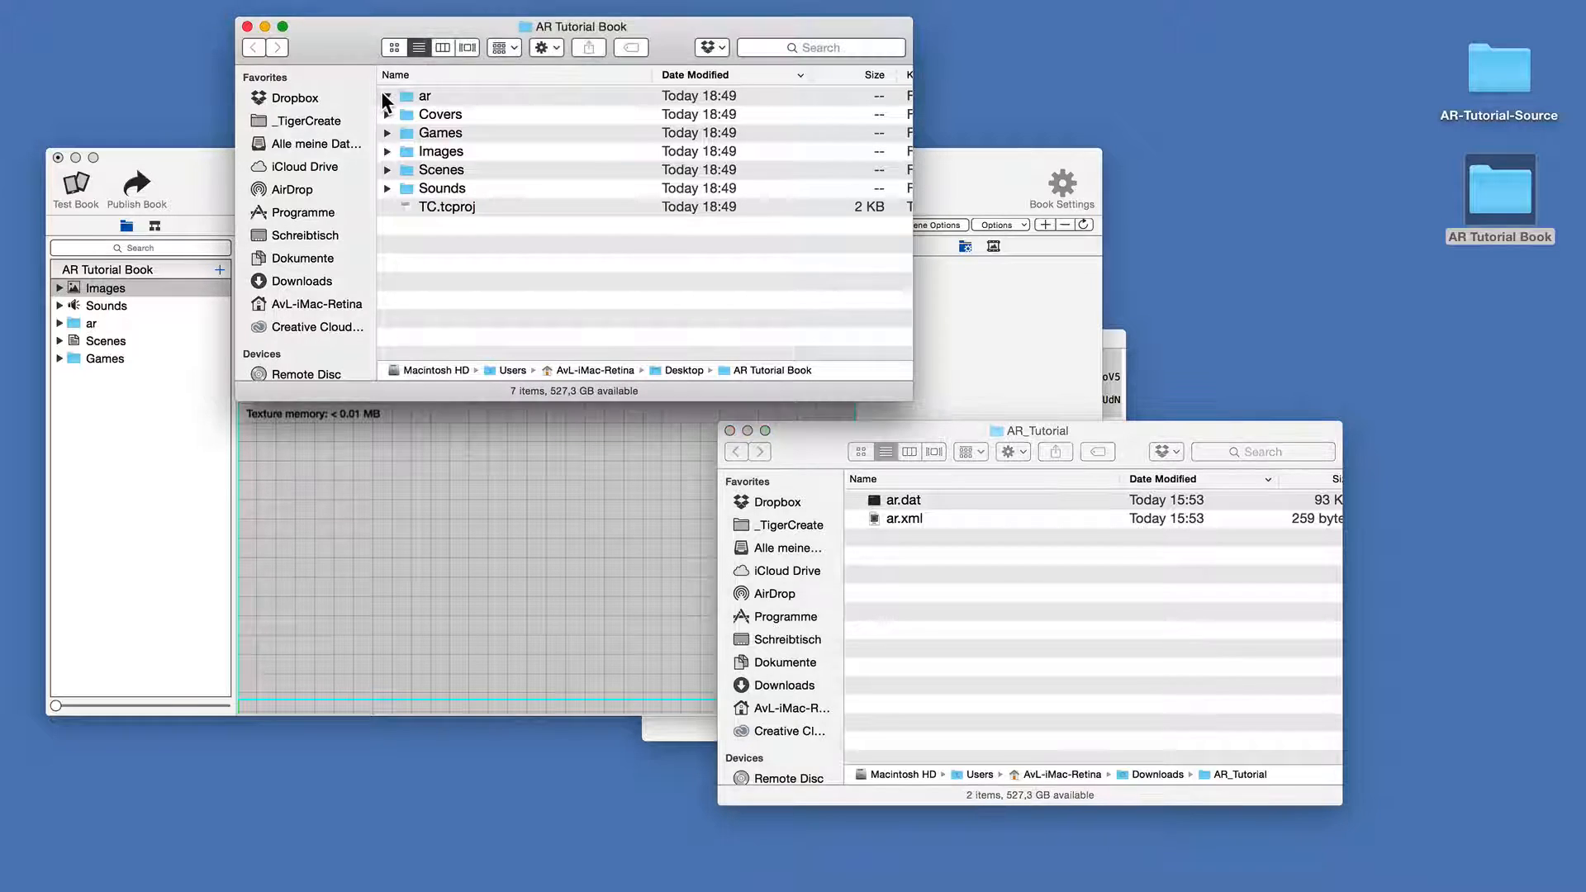
pyautogui.click(890, 501)
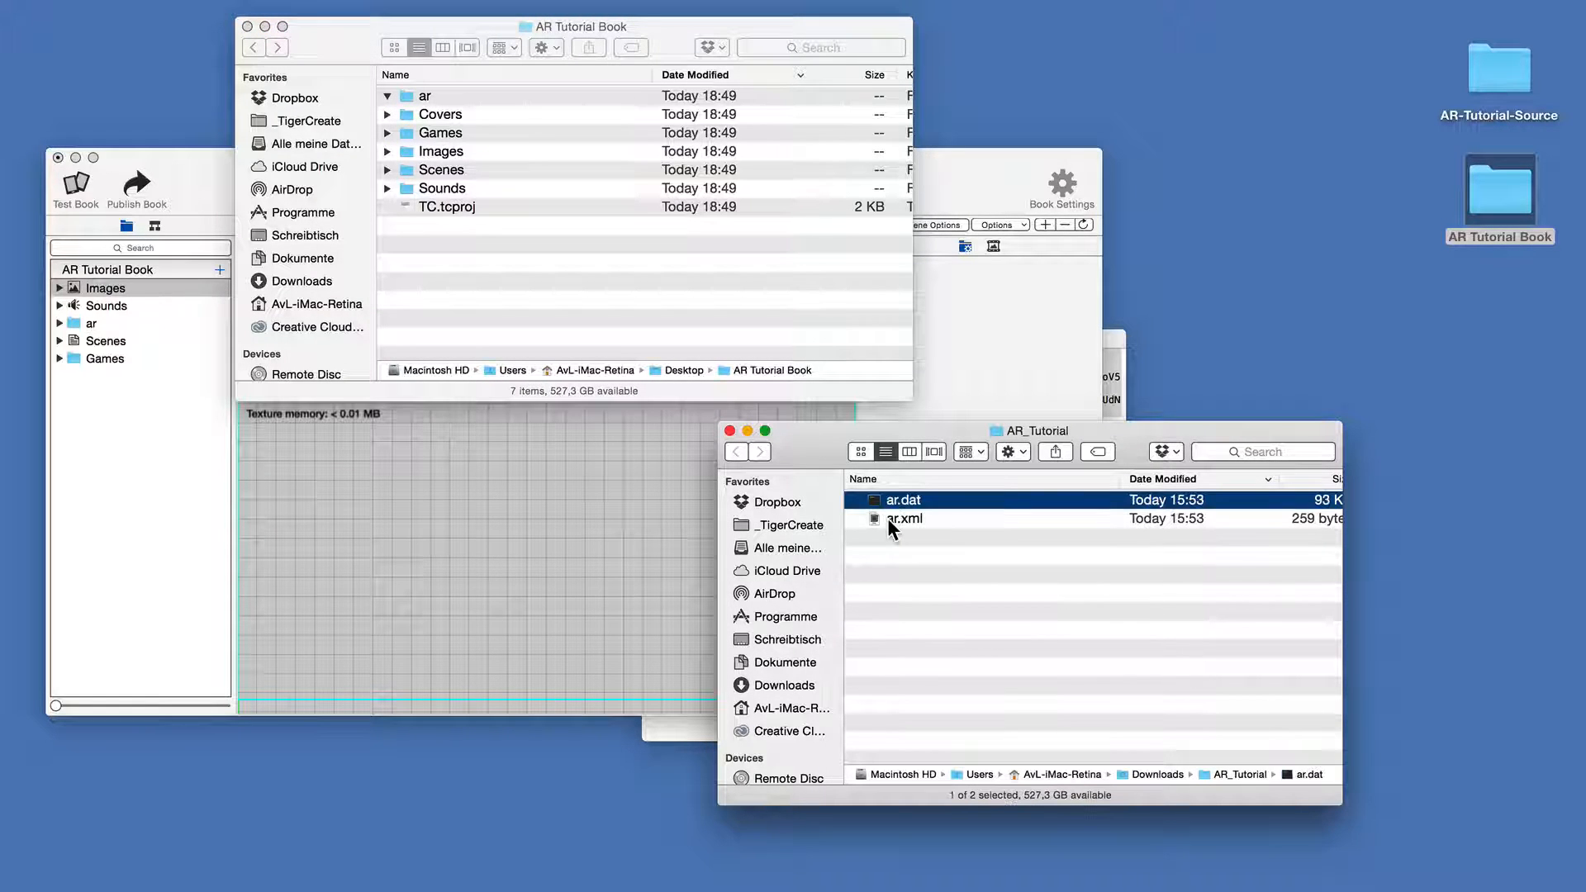
pyautogui.keyDown('shift'); pyautogui.click(887, 518); pyautogui.keyUp('shift')
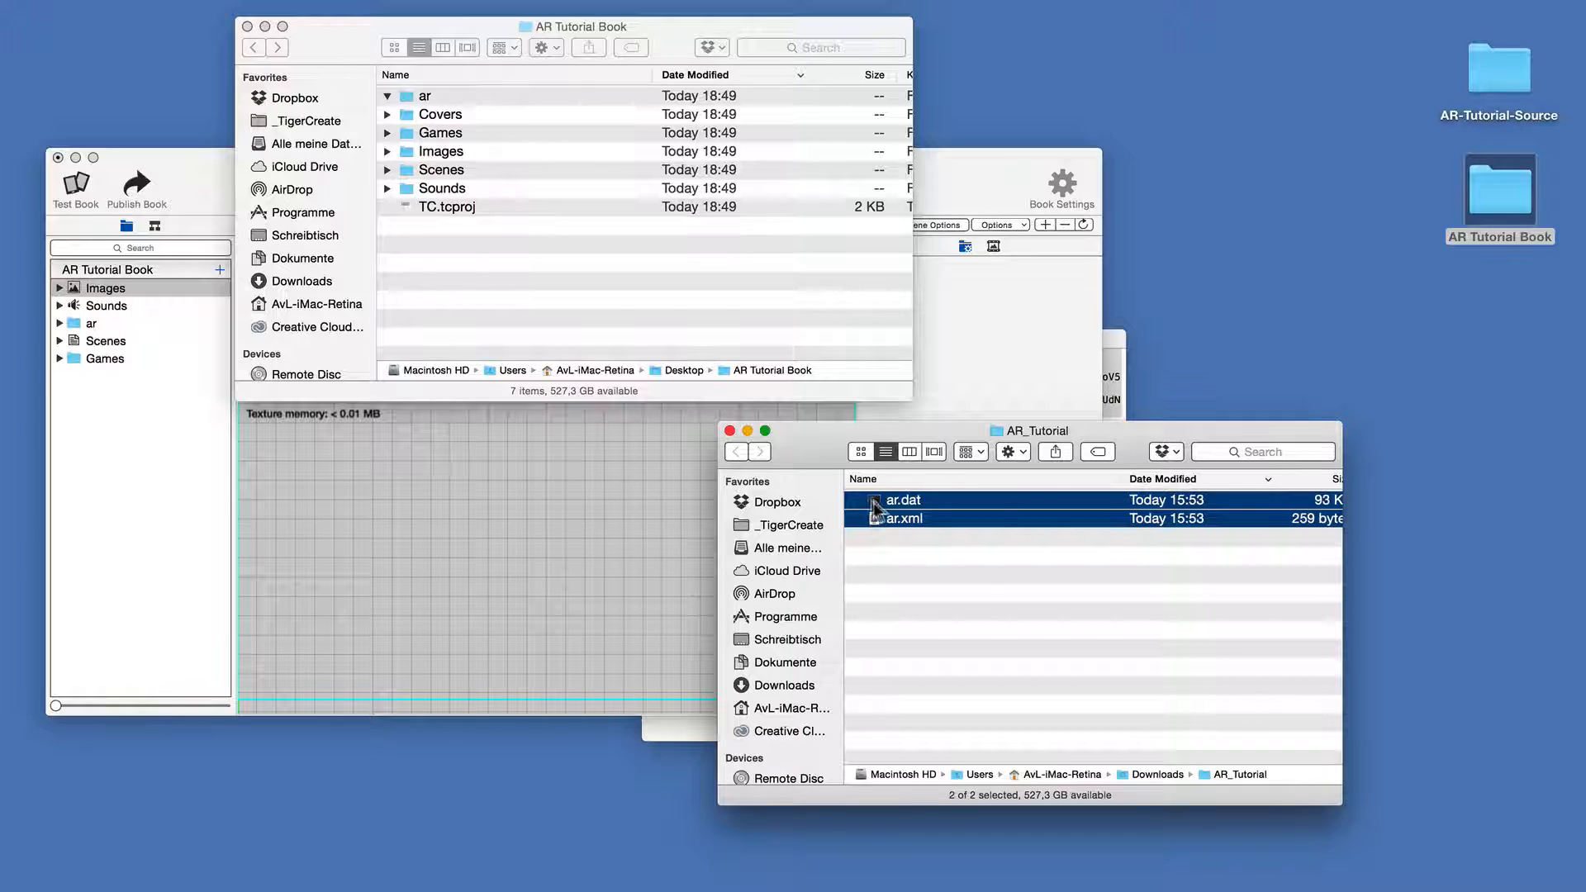
pyautogui.moveTo(874, 499); pyautogui.dragTo(400, 97)
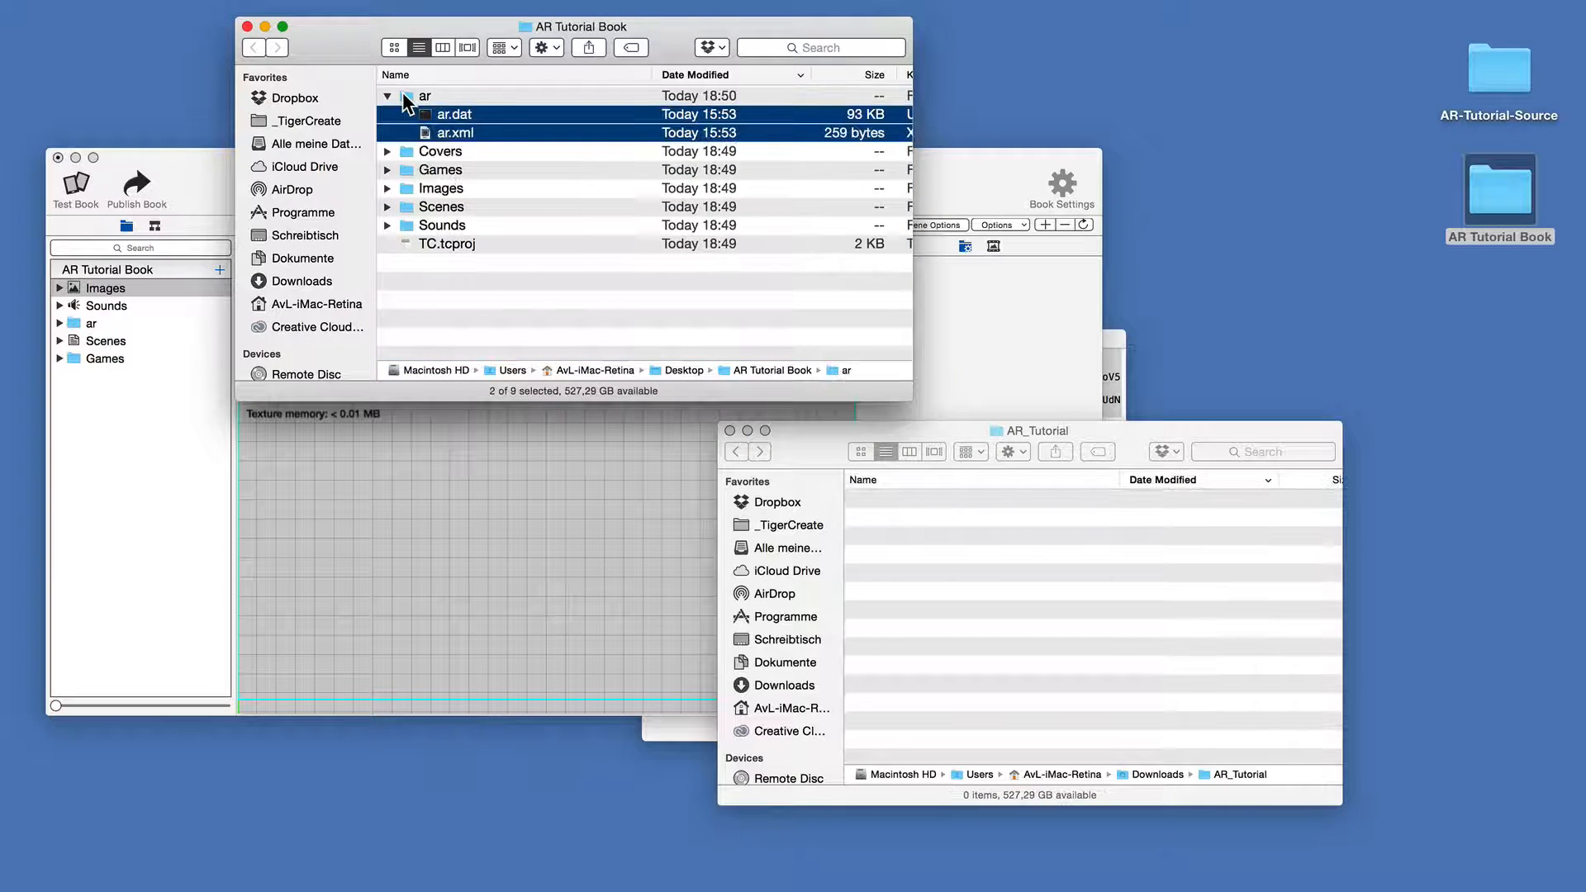
pyautogui.click(730, 430)
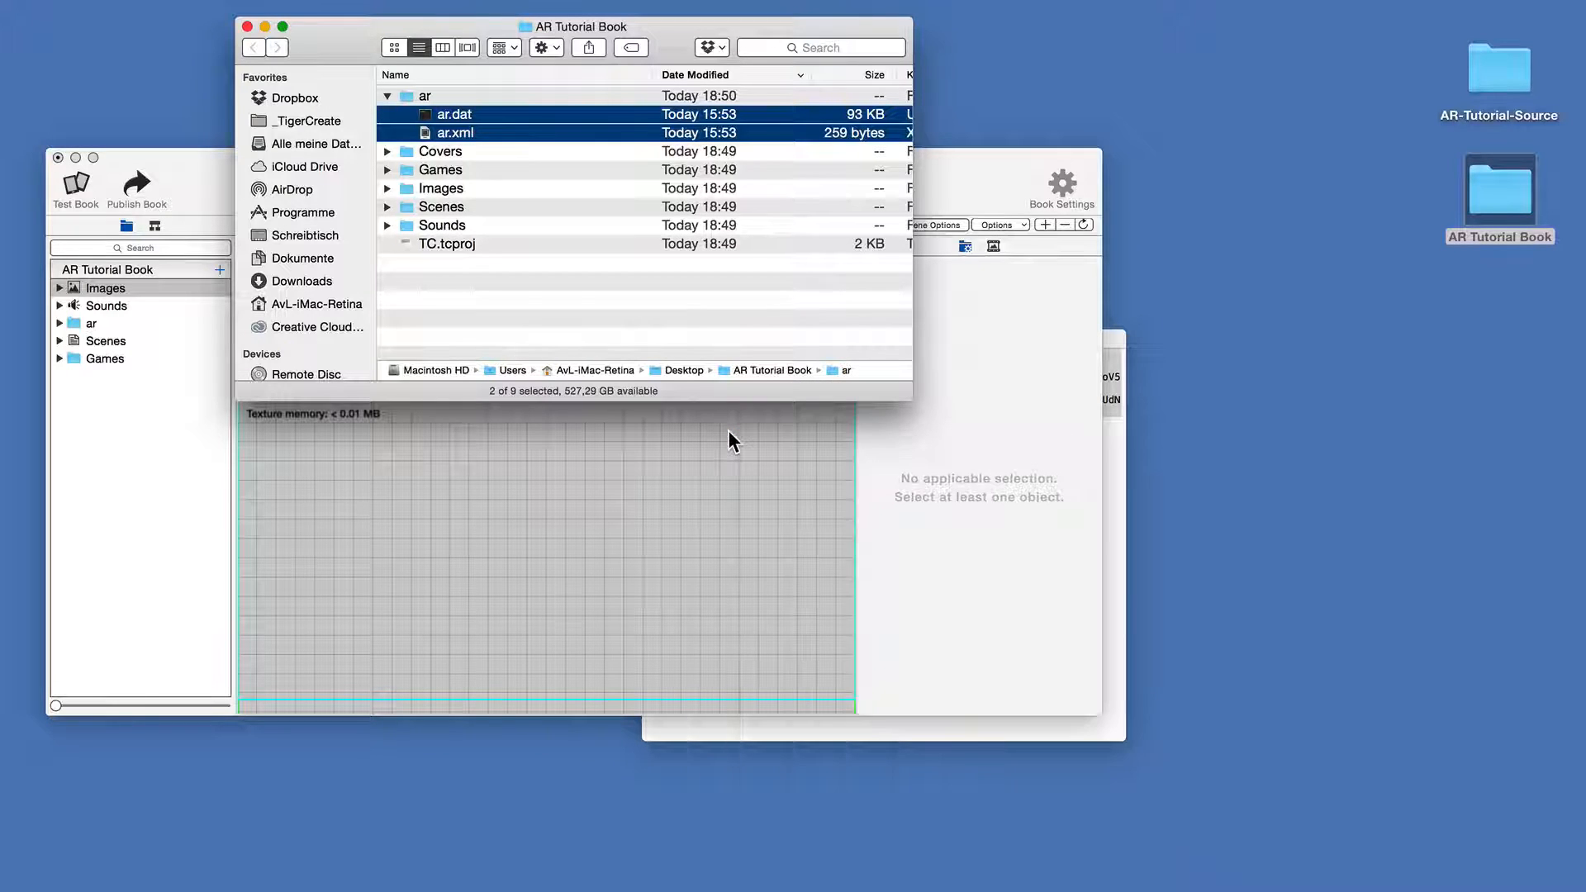
# Move Scene08AR.jpg from the AR-Tutorial-Source folder into the book's ar folder and close the source window
pyautogui.click(1514, 76)
pyautogui.doubleClick(1514, 76)
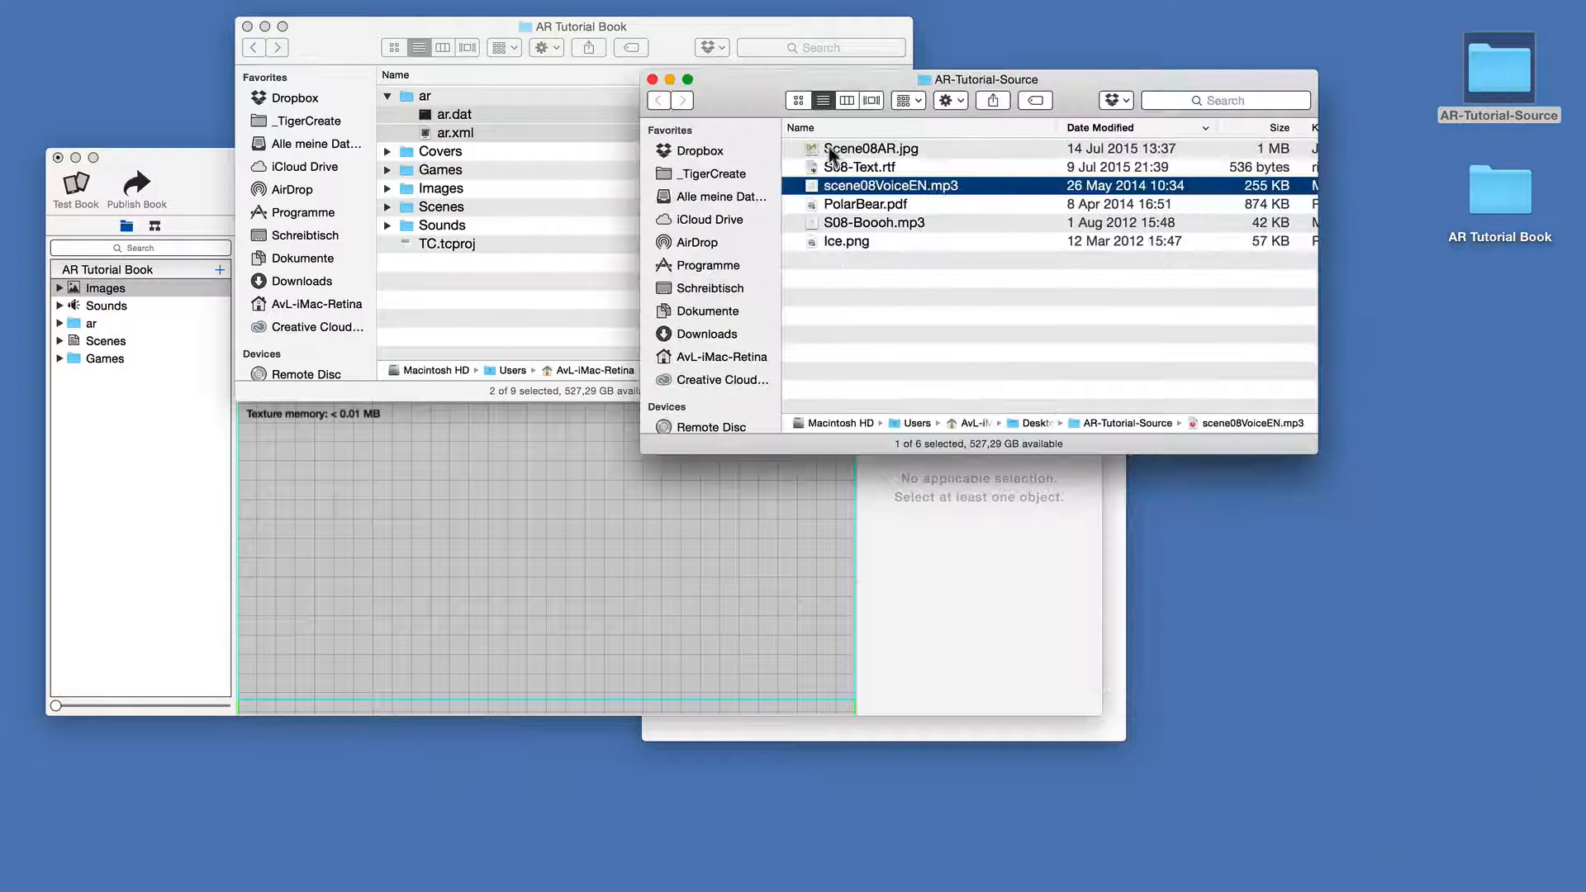
pyautogui.click(830, 150)
pyautogui.moveTo(844, 154); pyautogui.dragTo(412, 104)
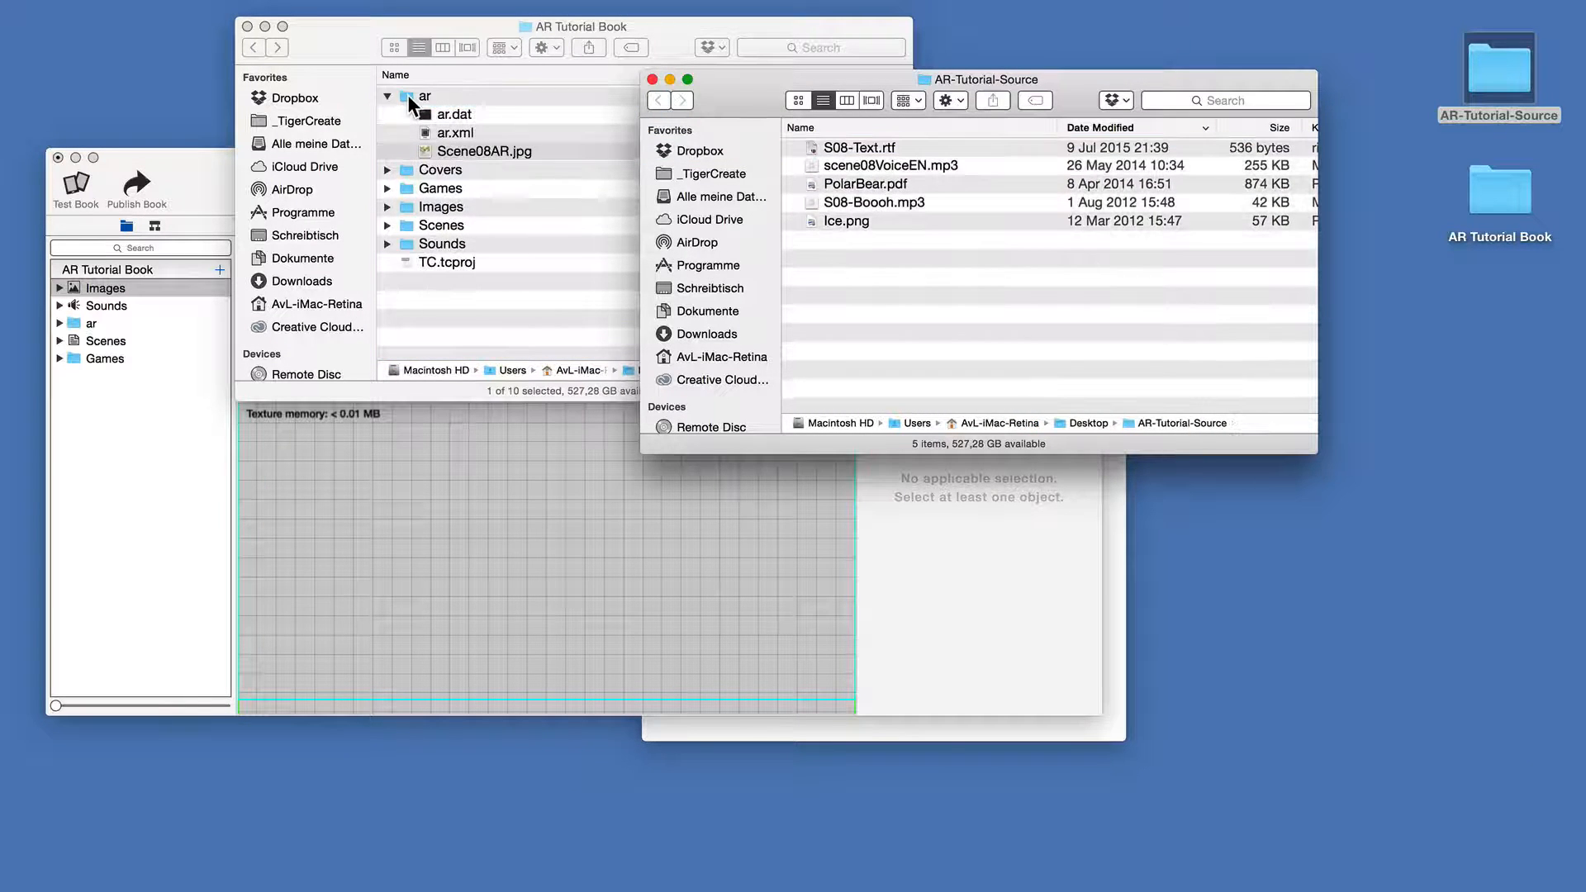
pyautogui.click(652, 79)
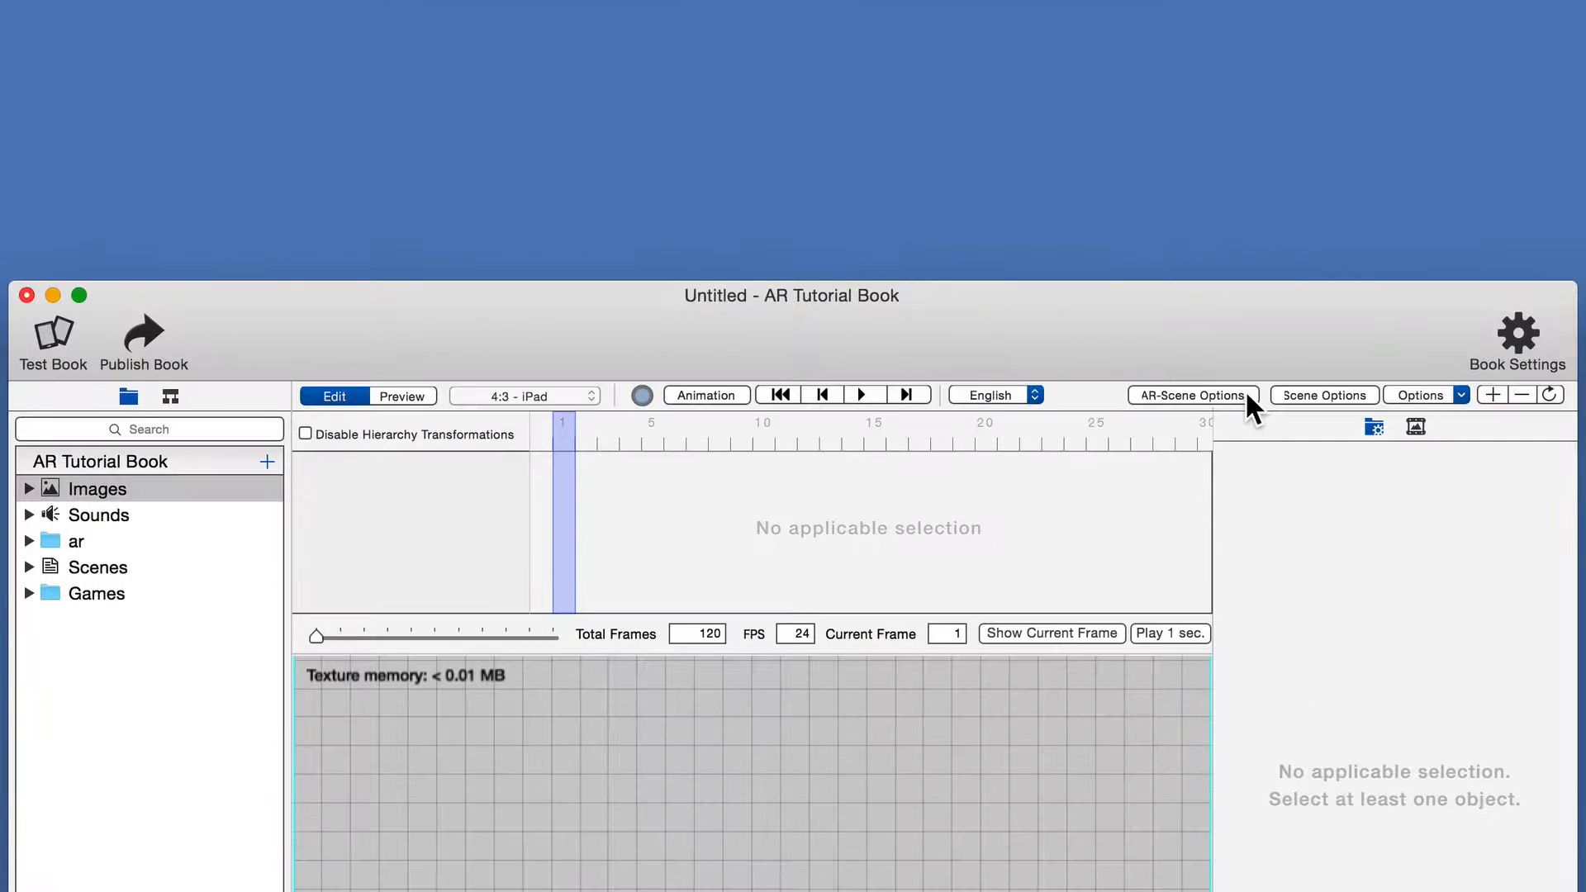
# Enable augmented reality for the untitled scene and choose Scene08AR.jpg from the target library as its image target
pyautogui.click(1245, 128)
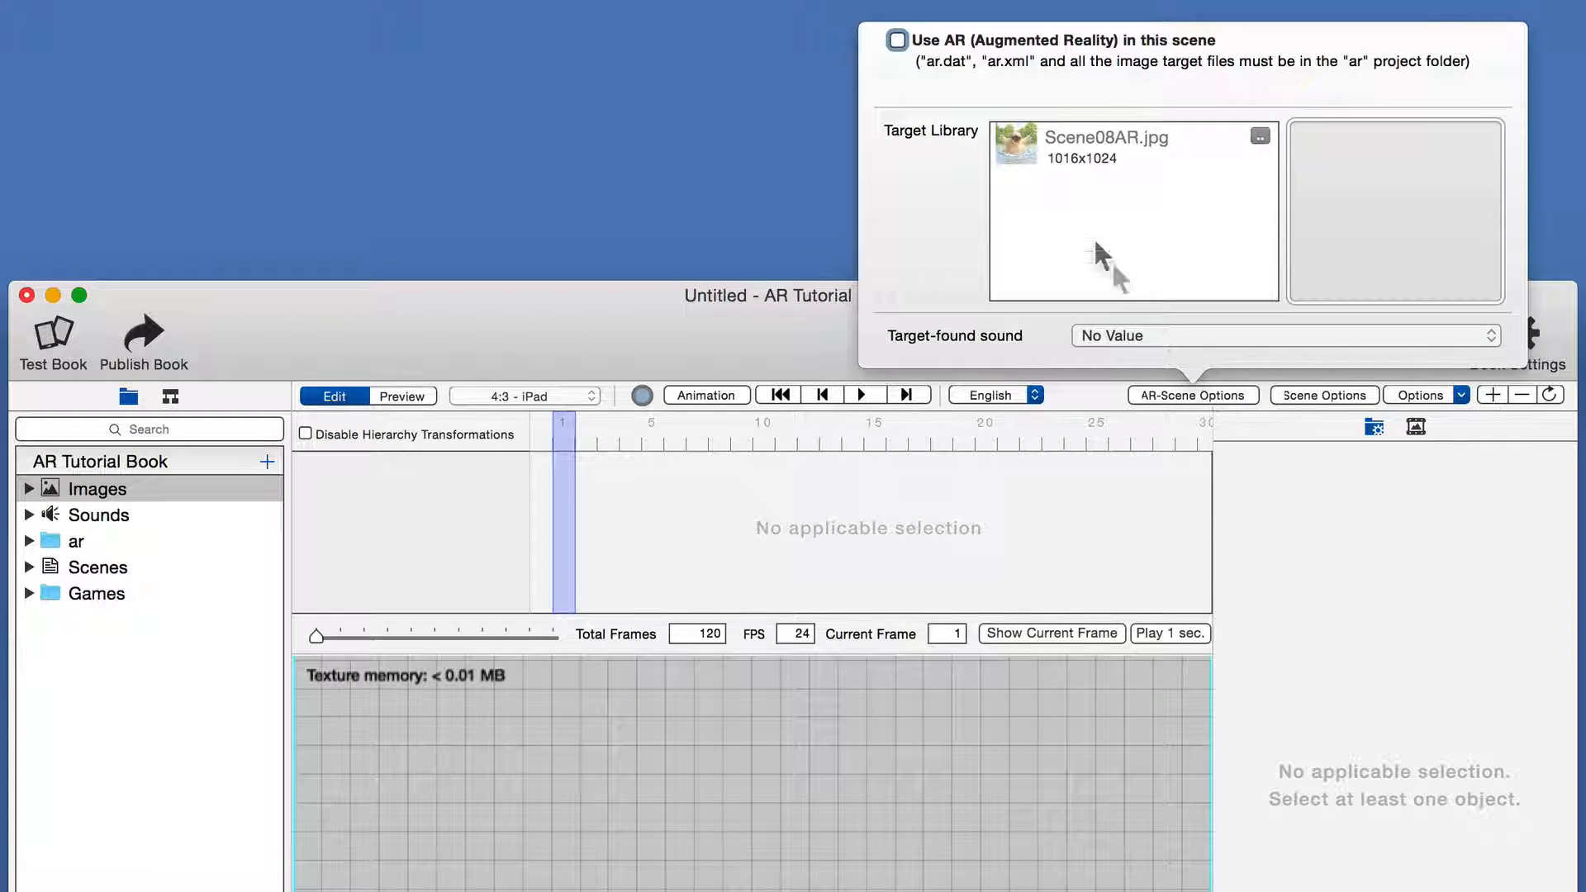
pyautogui.click(899, 43)
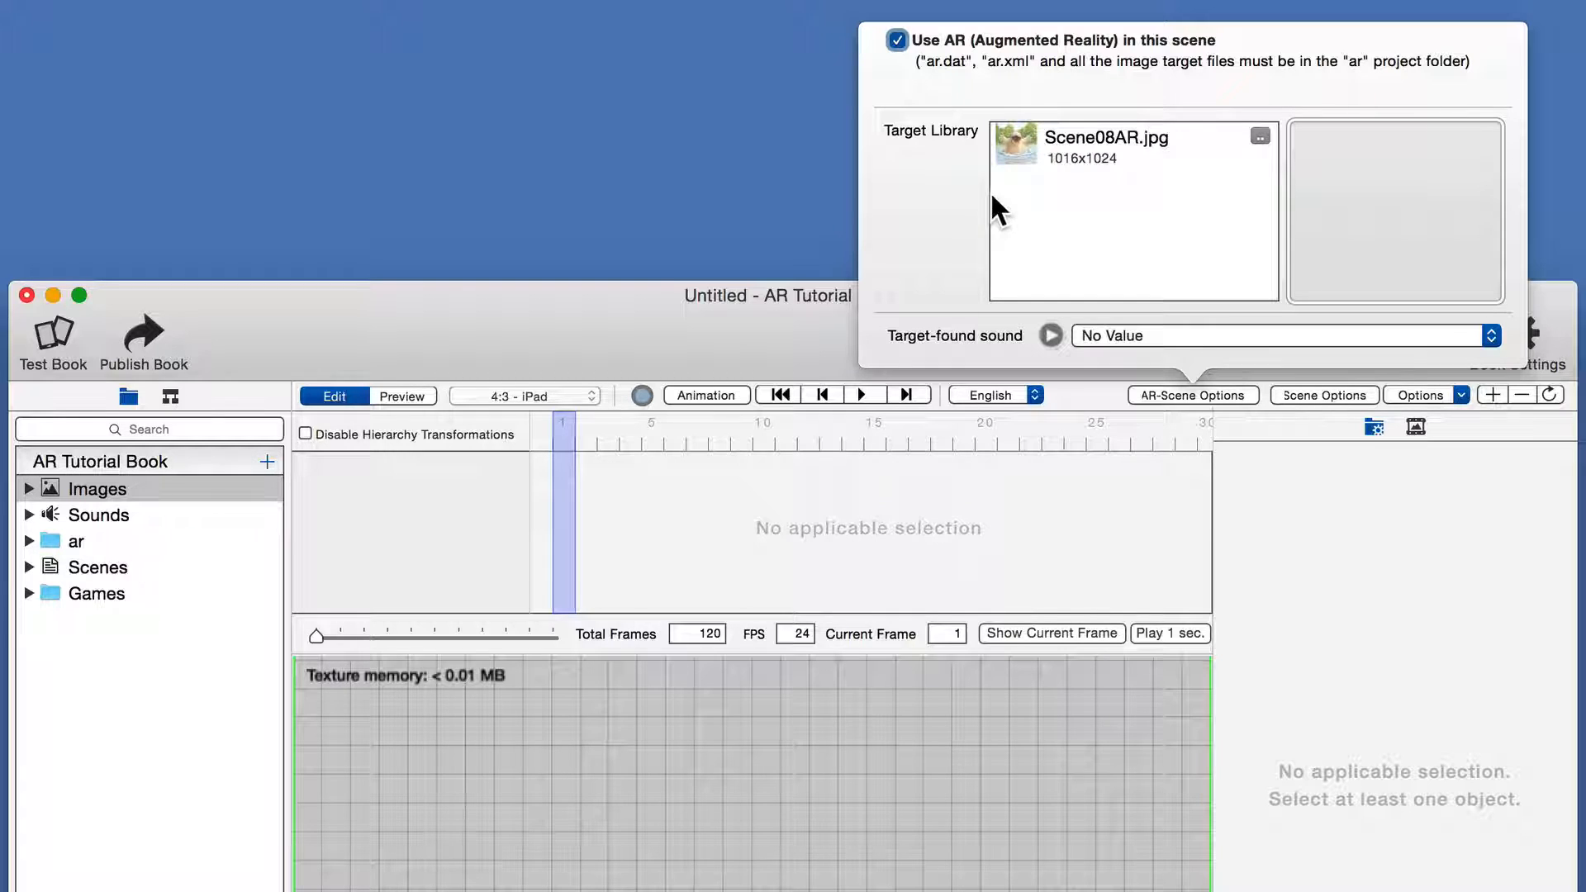
pyautogui.click(1072, 140)
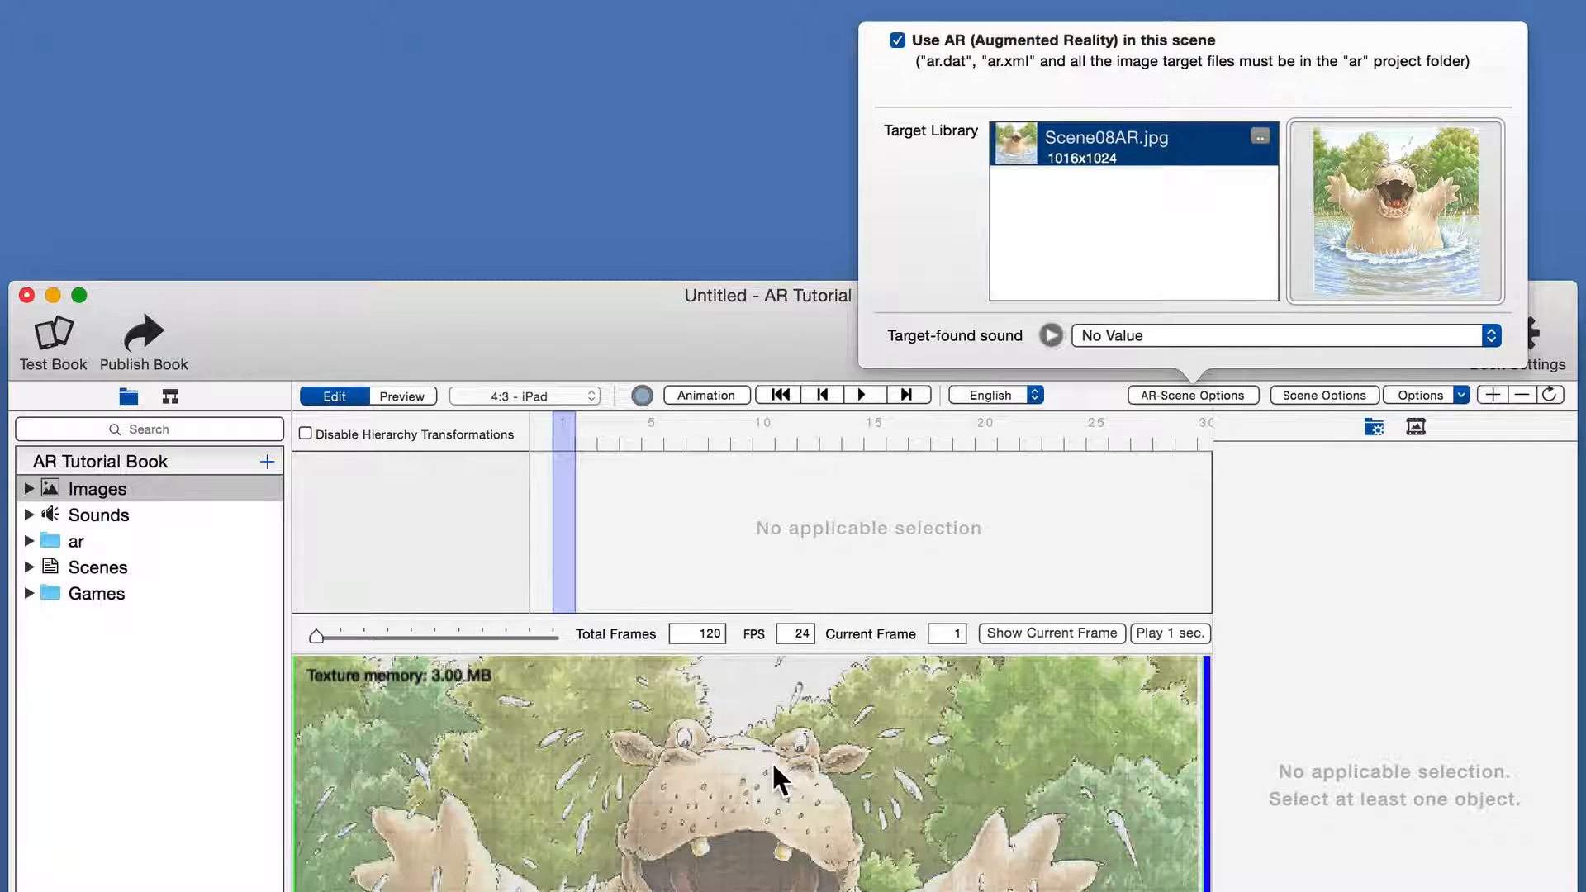
pyautogui.scroll(-5, 774, 763)
pyautogui.scroll(-3, 773, 760)
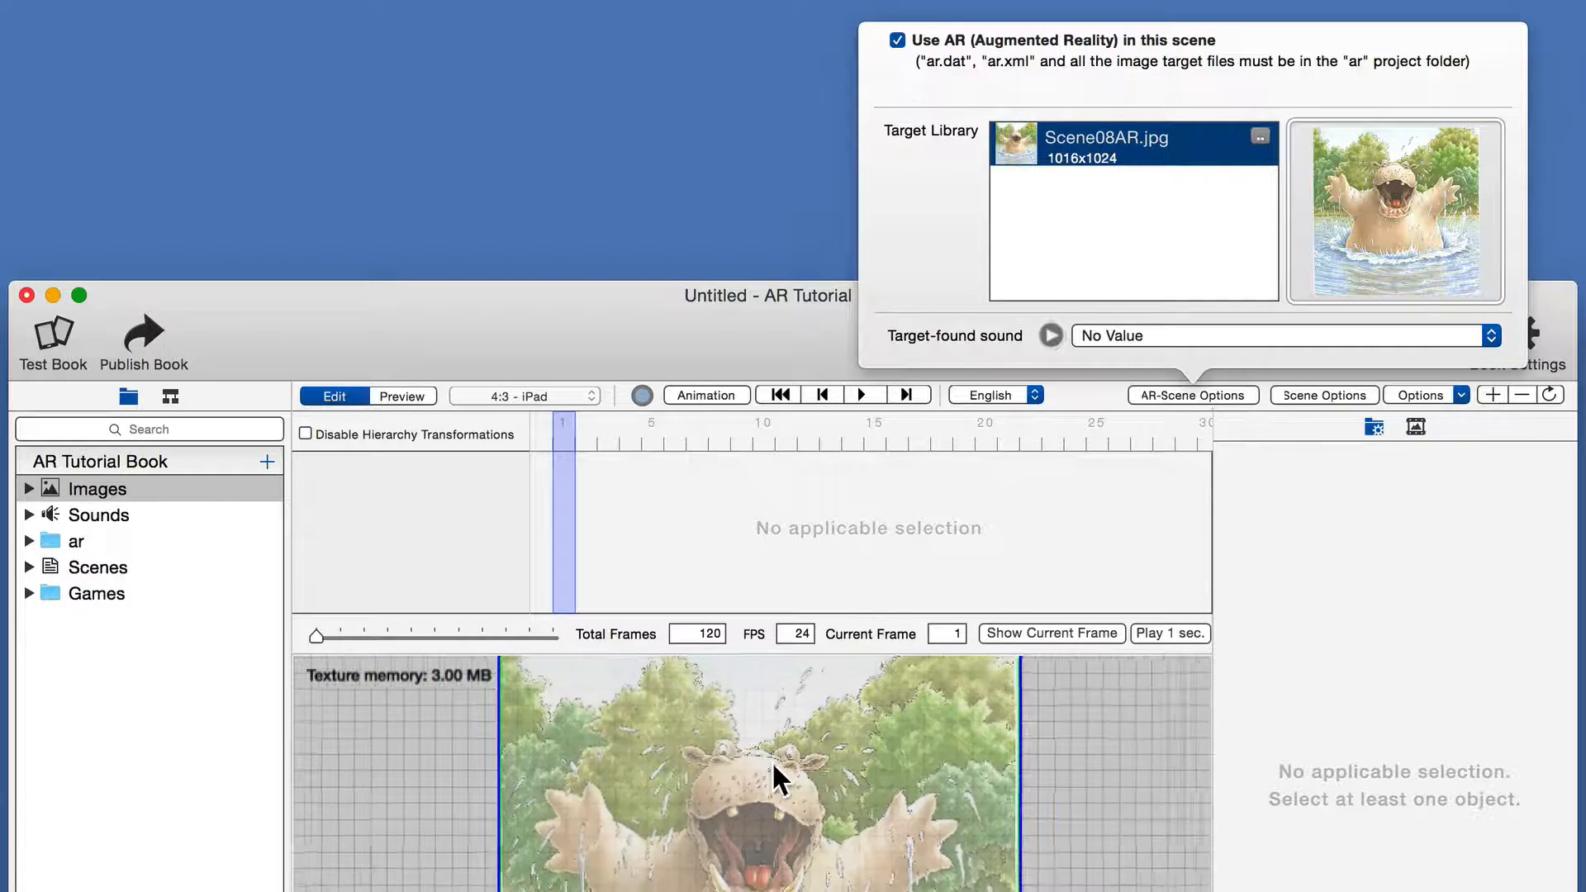
# Enlarge the book window and fit the whole AR image target into the scene view
pyautogui.scroll(-3, 773, 761)
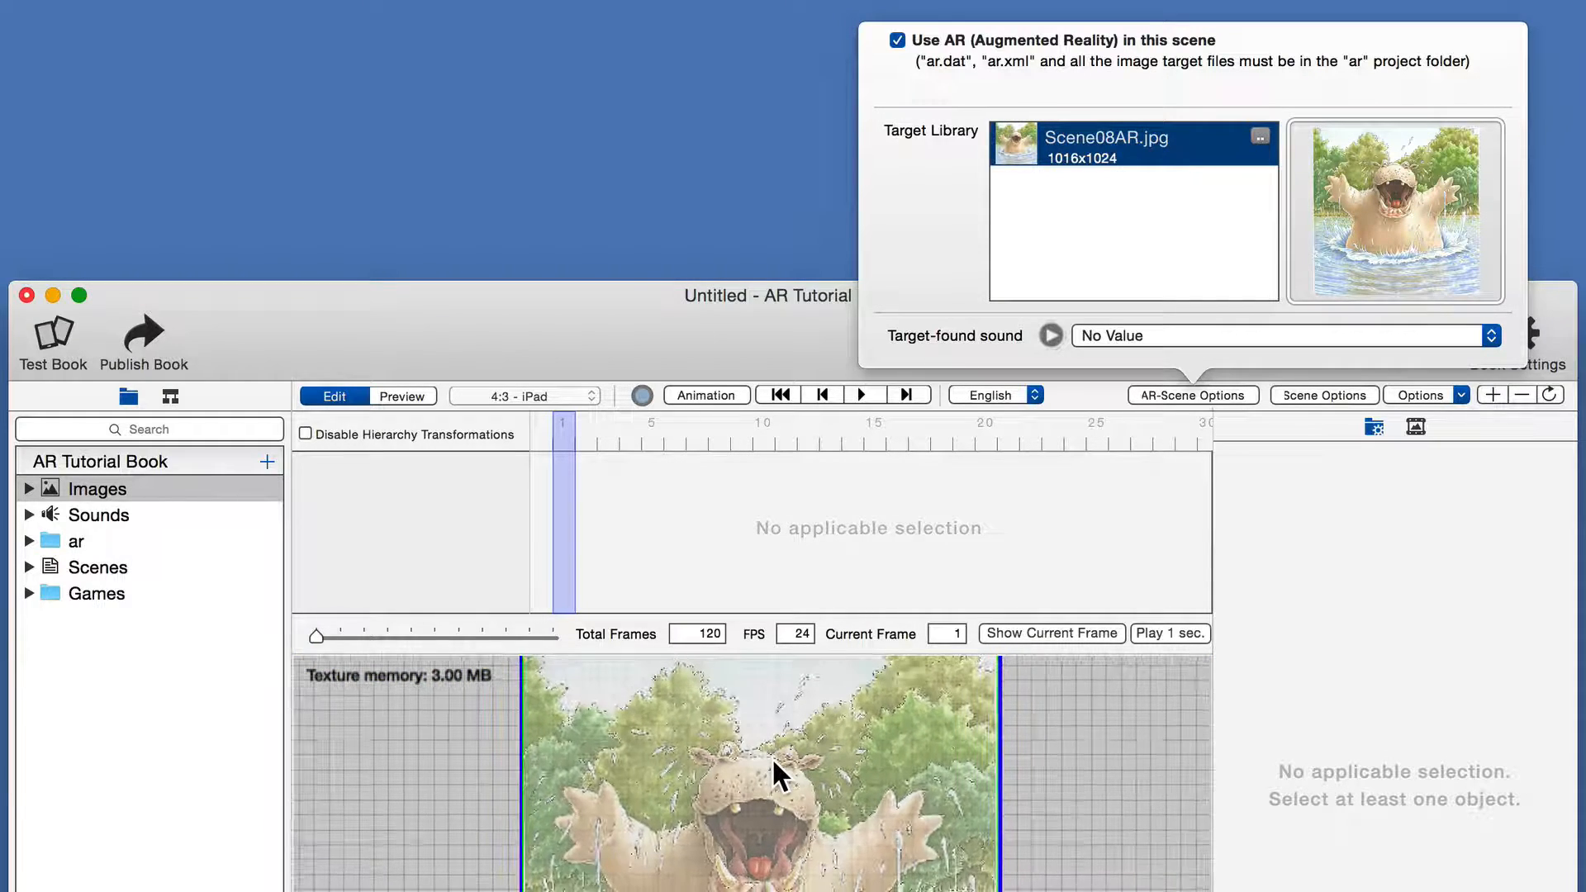
pyautogui.scroll(1, 771, 757)
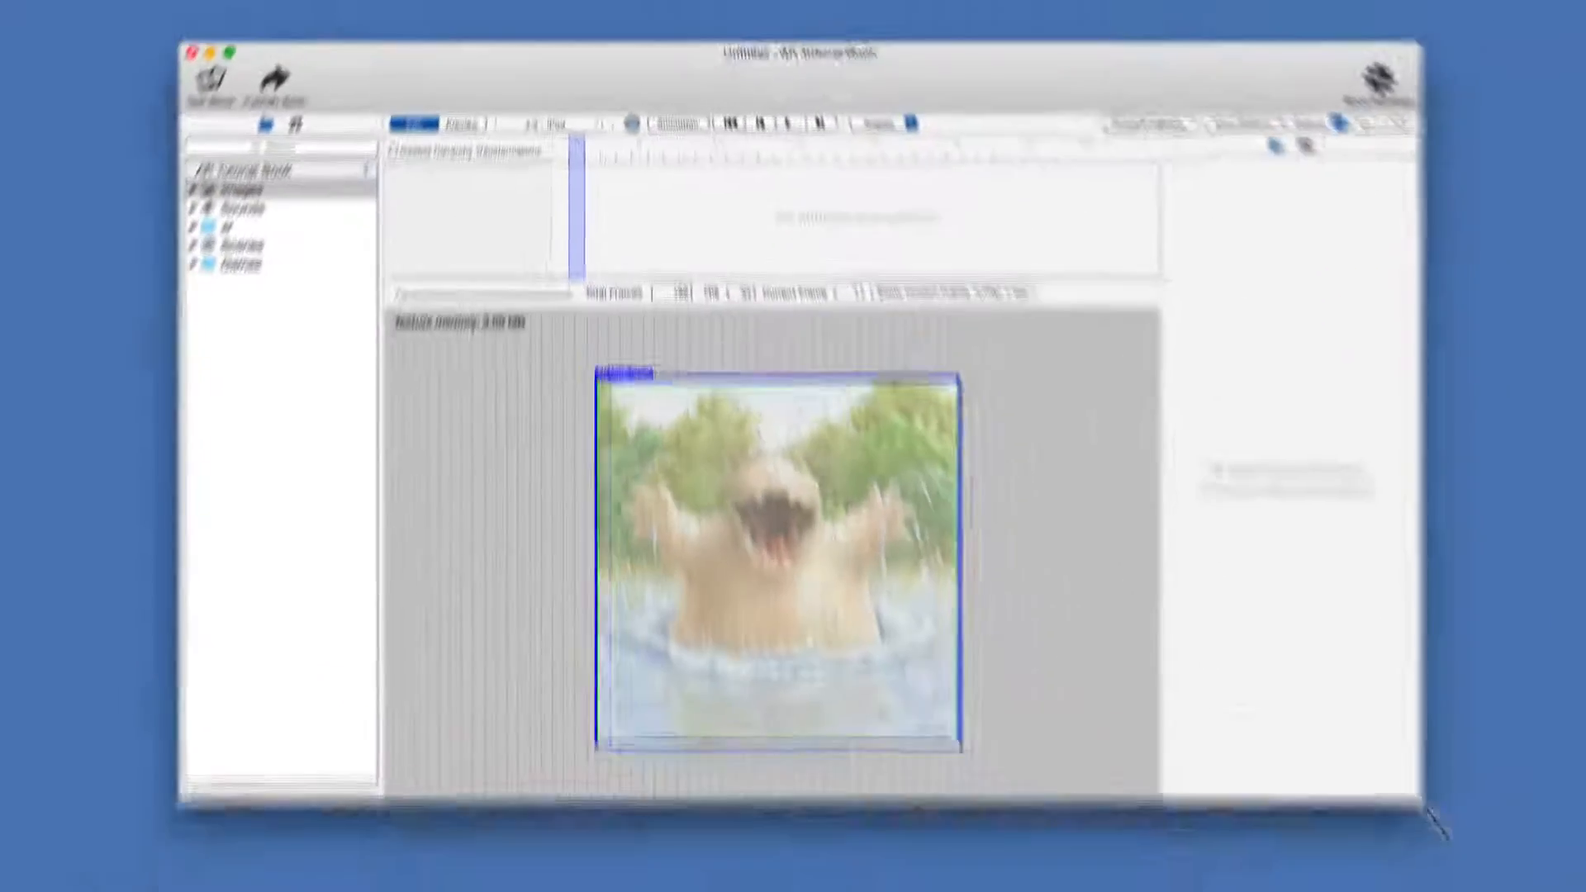
pyautogui.moveTo(1430, 825); pyautogui.dragTo(1484, 832)
pyautogui.scroll(3, 792, 427)
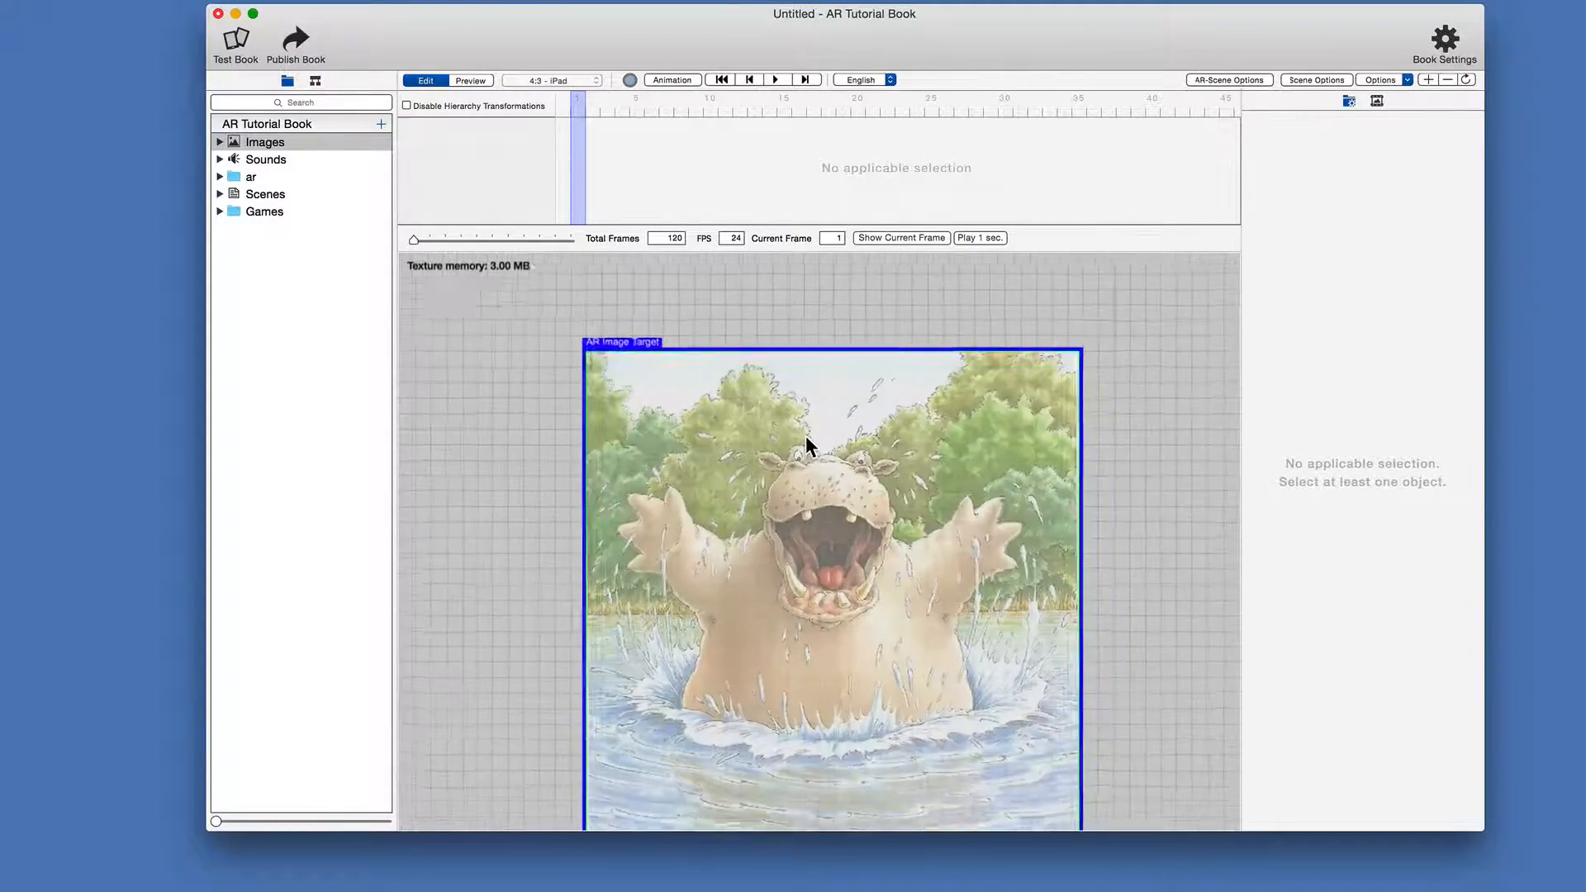
pyautogui.scroll(-2, 810, 434)
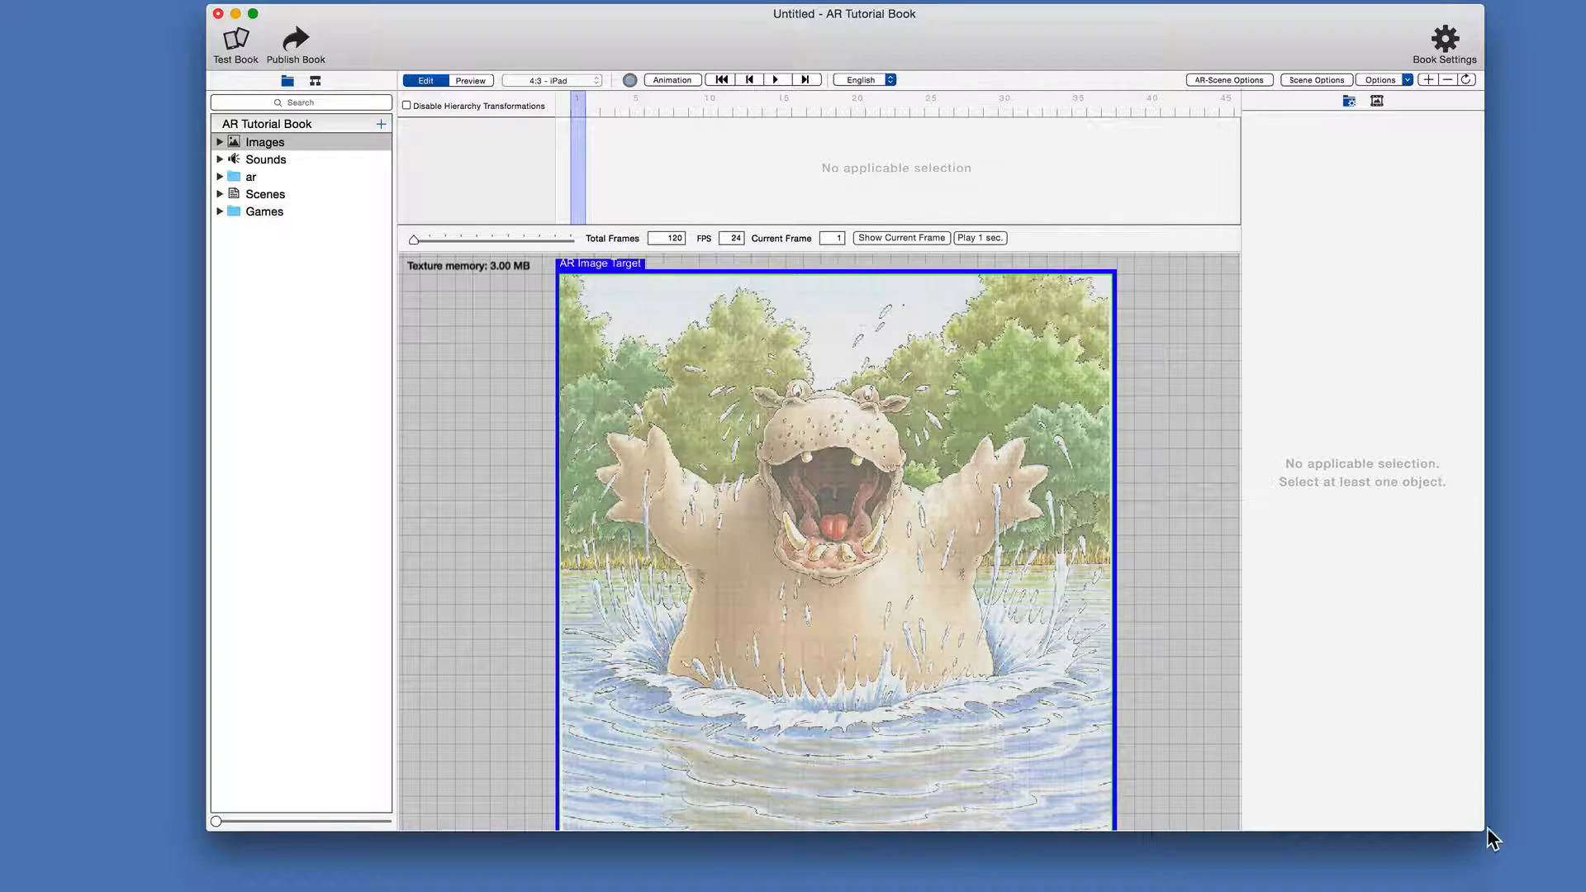
pyautogui.moveTo(1484, 829); pyautogui.dragTo(1505, 887)
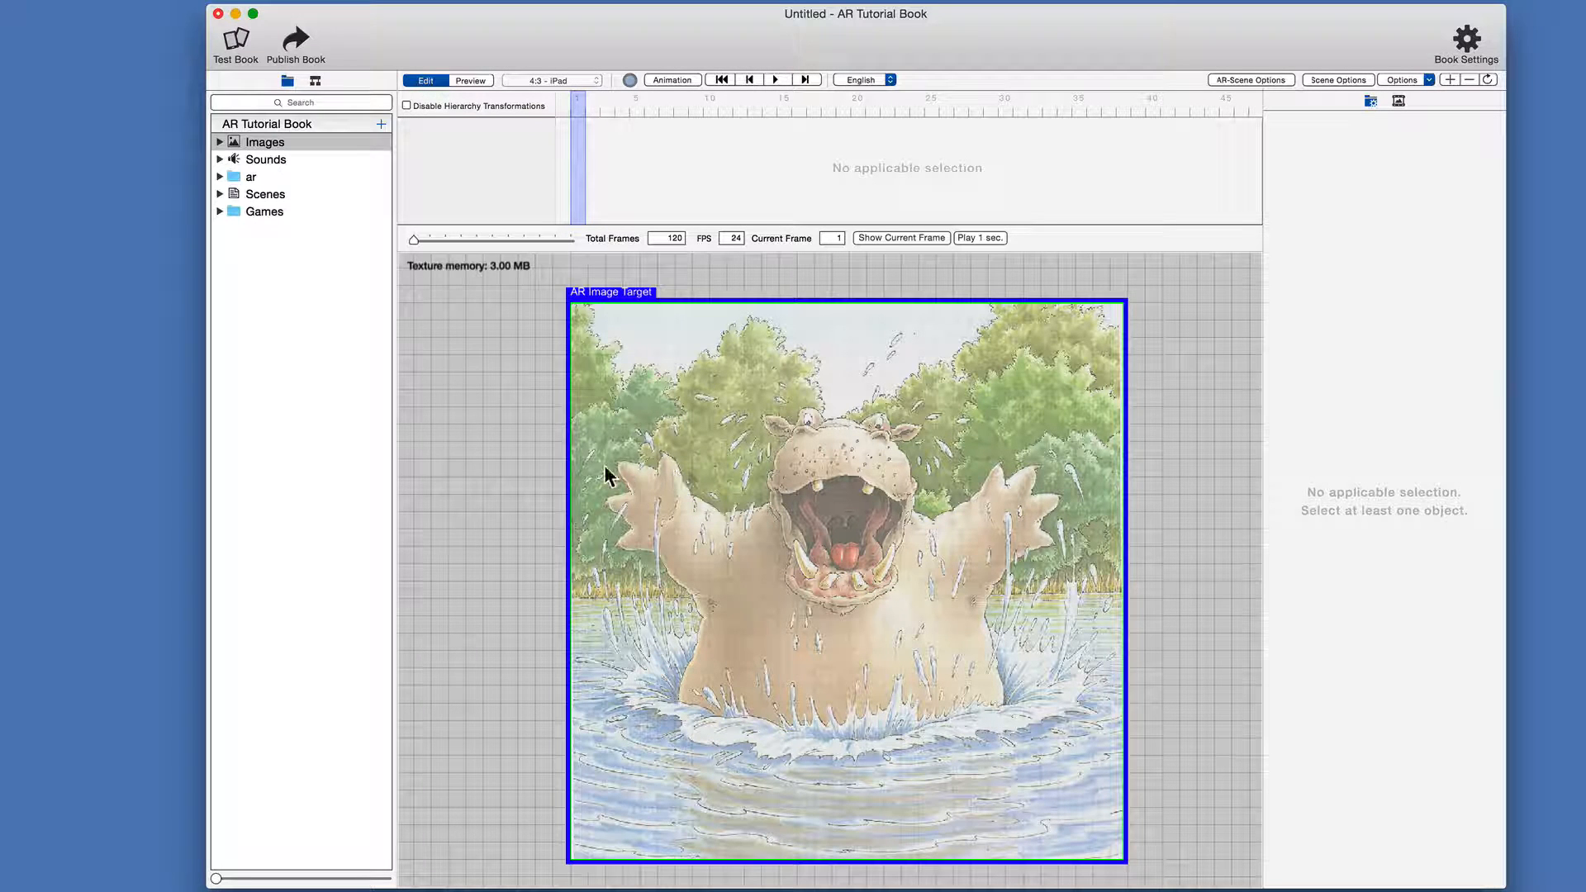
# Save the untitled scene as S08 in the book's Scenes folder
pyautogui.press('super+s')
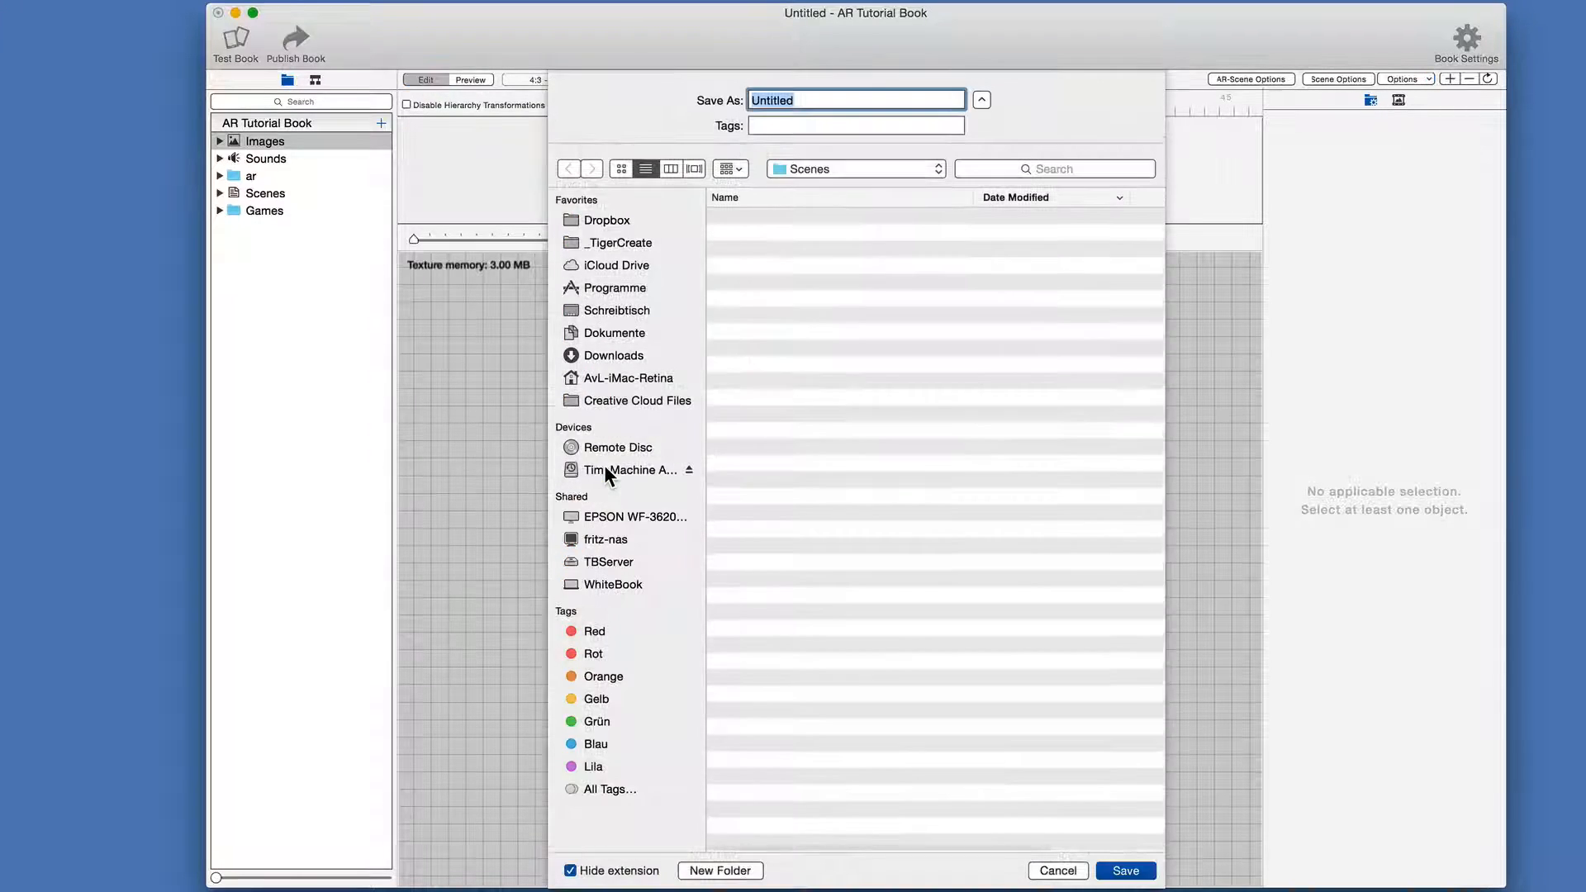
pyautogui.write('S08')
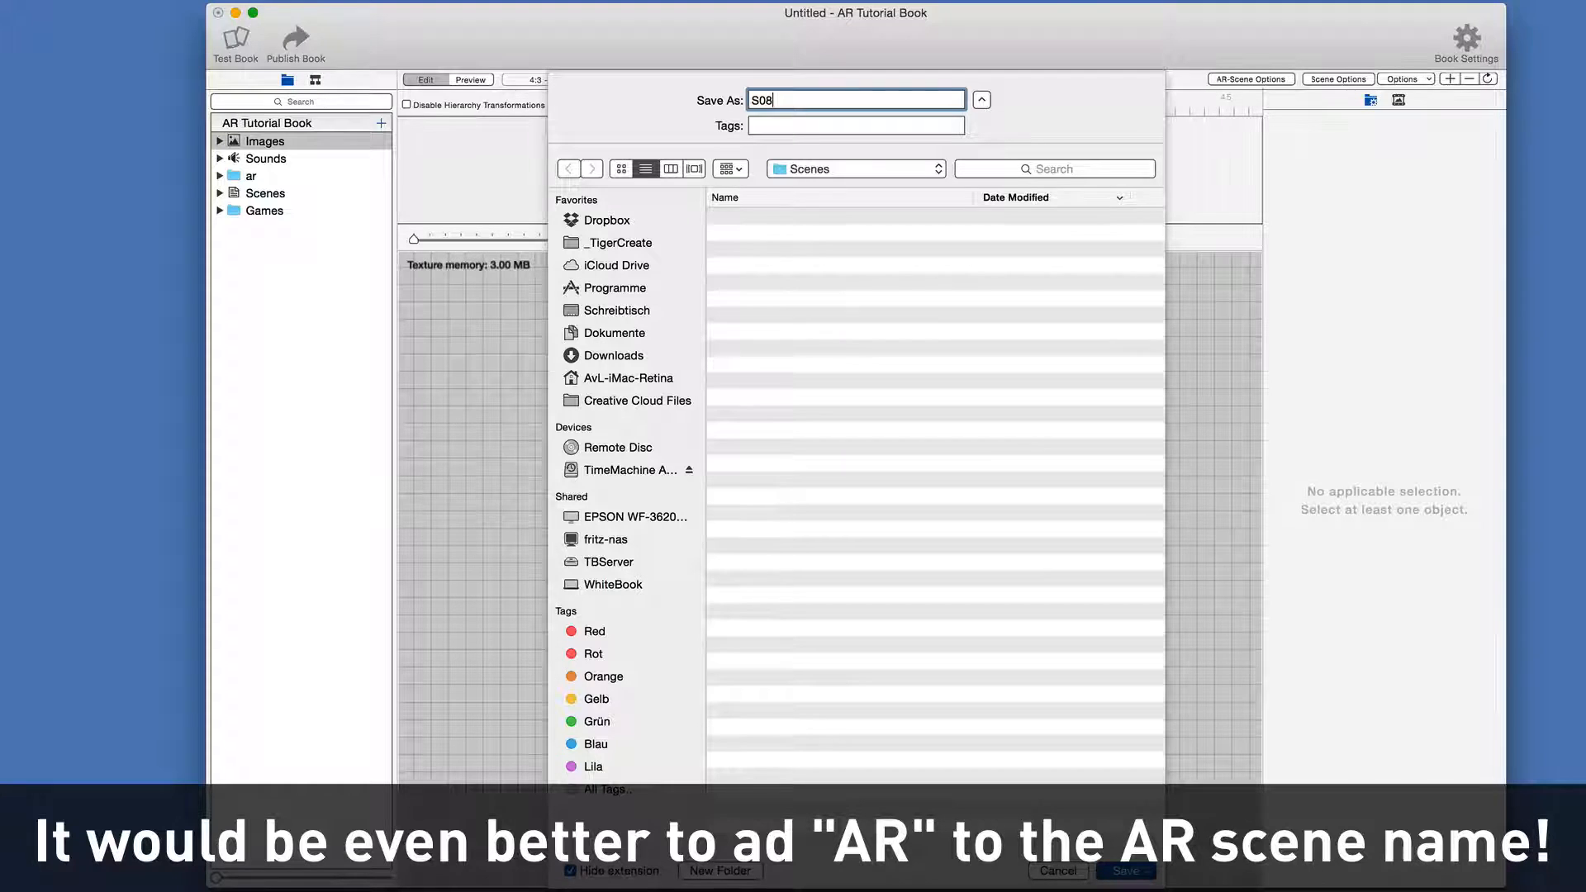
pyautogui.press('Return')
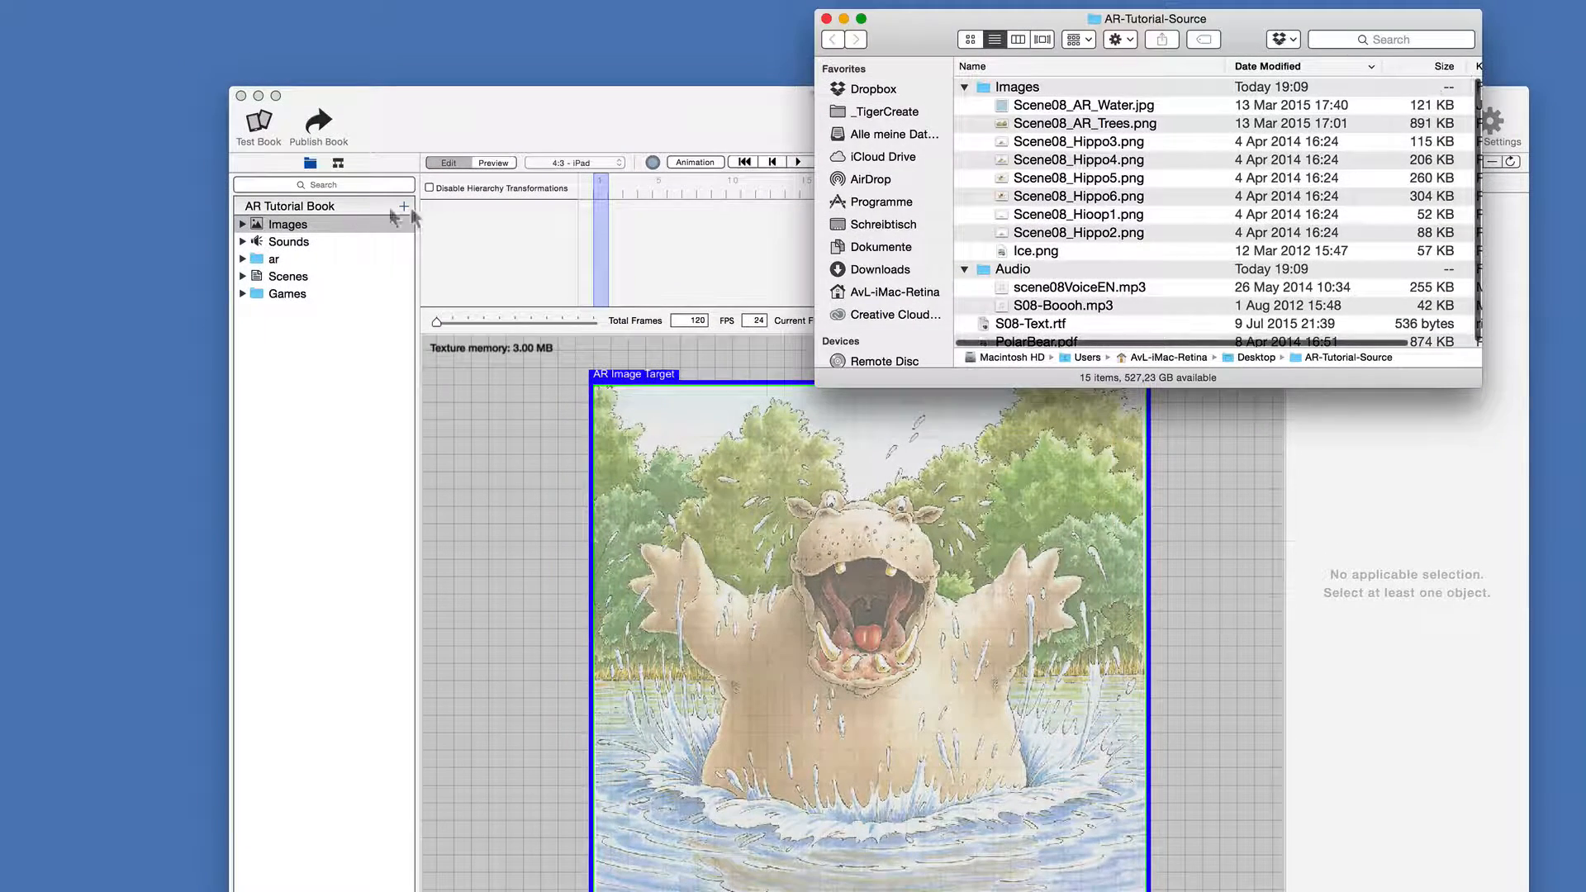
# Import all image files in AR-Tutorial-Source's Images folder, from Scene08_AR_Water.jpg to Ice.png, into AR Tutorial Book
pyautogui.click(1037, 107)
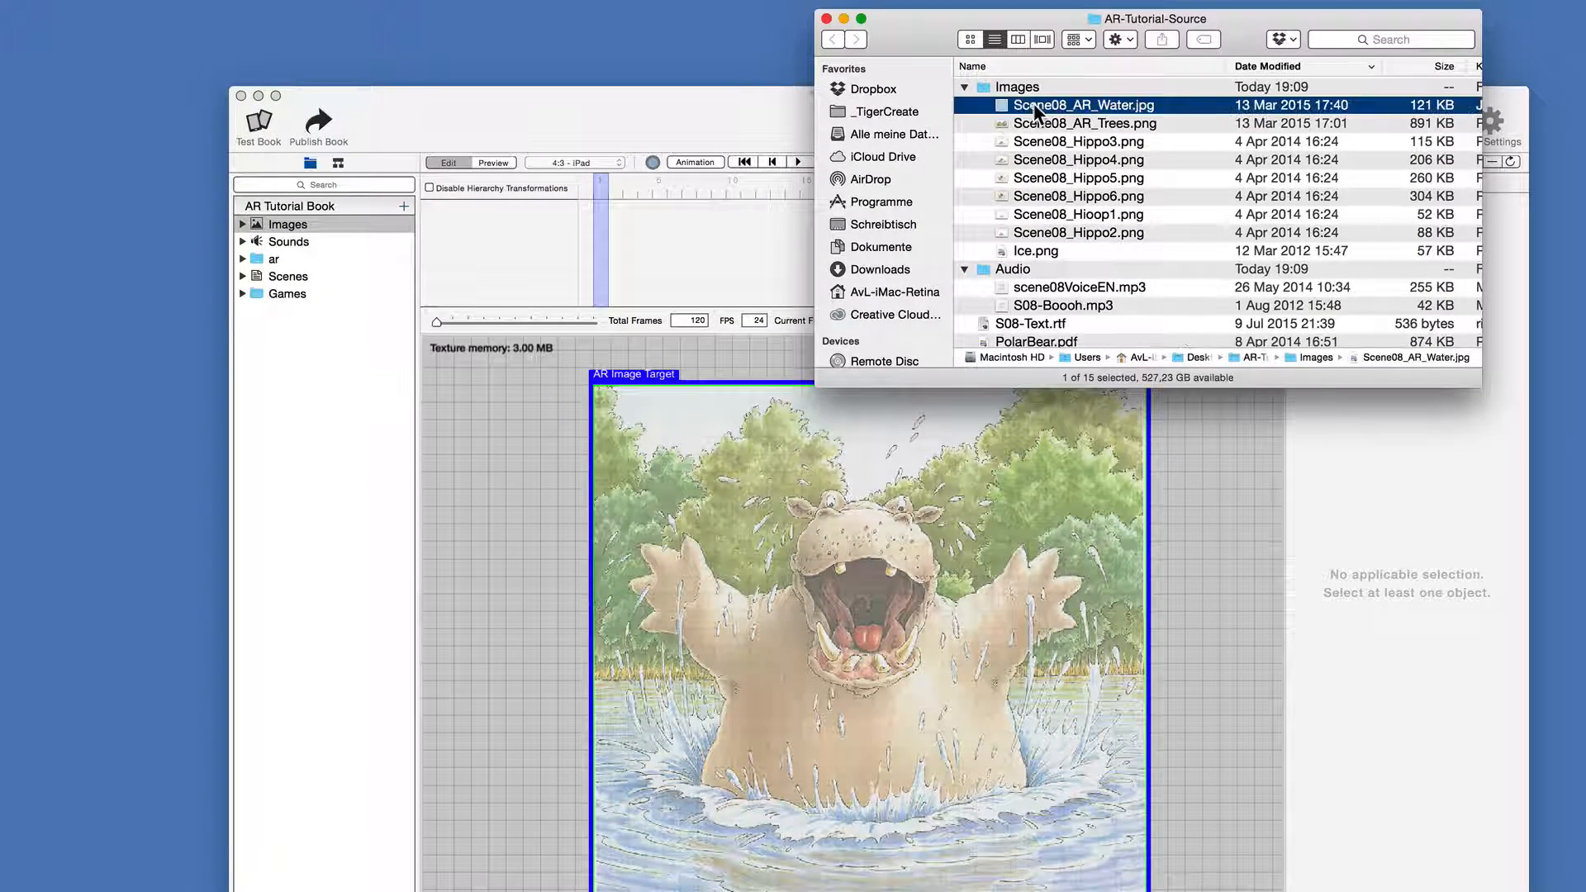
pyautogui.keyDown('shift'); pyautogui.click(1045, 249); pyautogui.keyUp('shift')
pyautogui.moveTo(1061, 196); pyautogui.dragTo(296, 403)
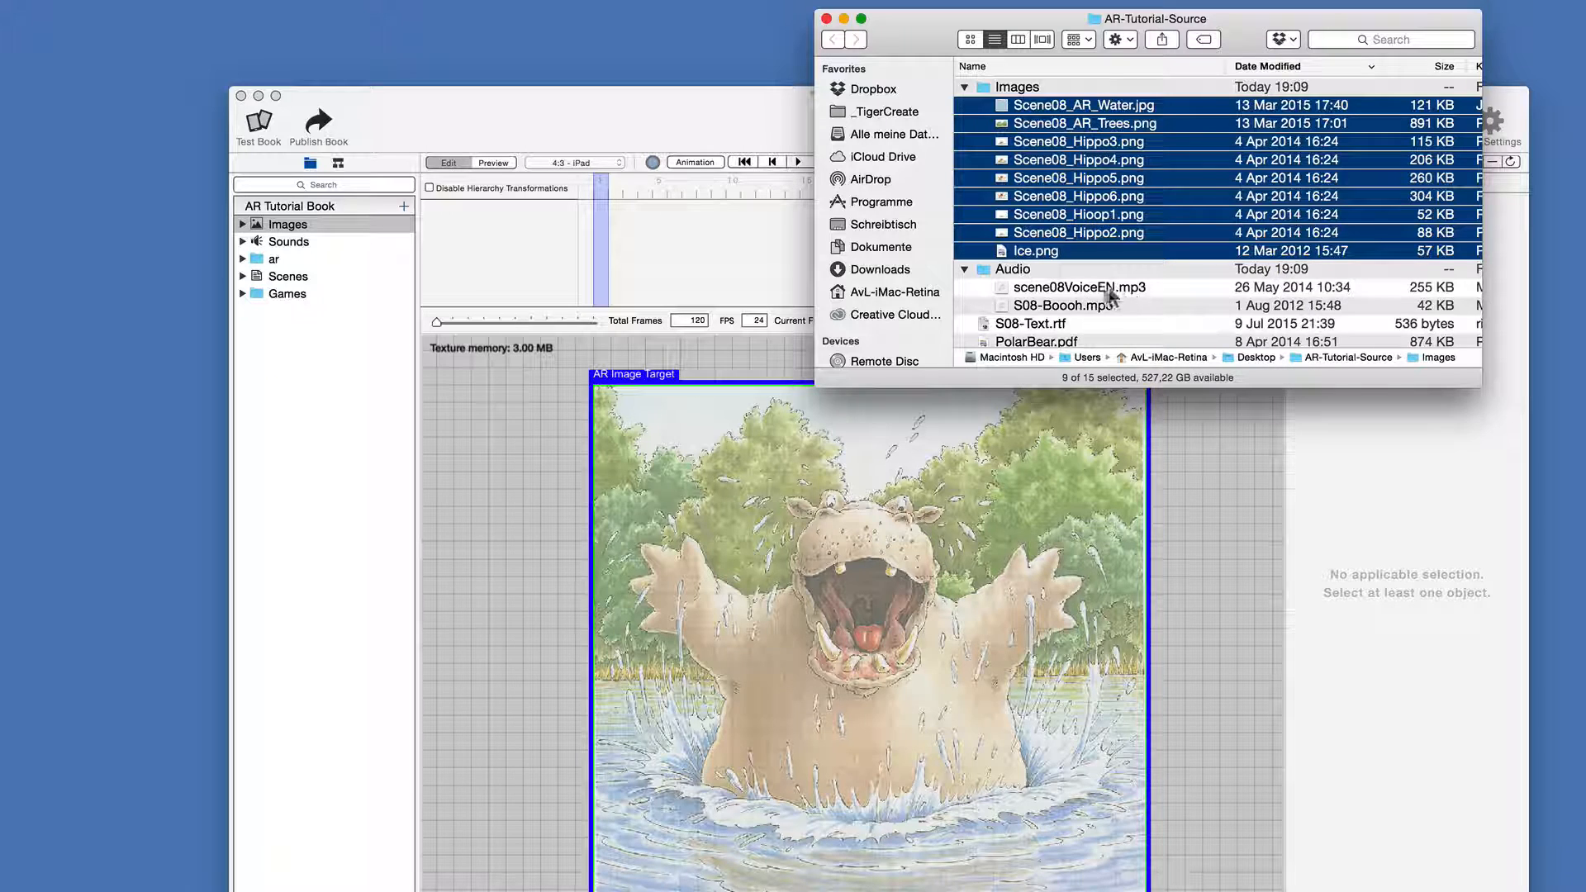
# Import scene08VoiceEN.mp3 and S08-Boooh.mp3 from the Audio folder into AR Tutorial Book and put the source window away
pyautogui.click(1068, 289)
pyautogui.keyDown('shift'); pyautogui.click(1054, 307); pyautogui.keyUp('shift')
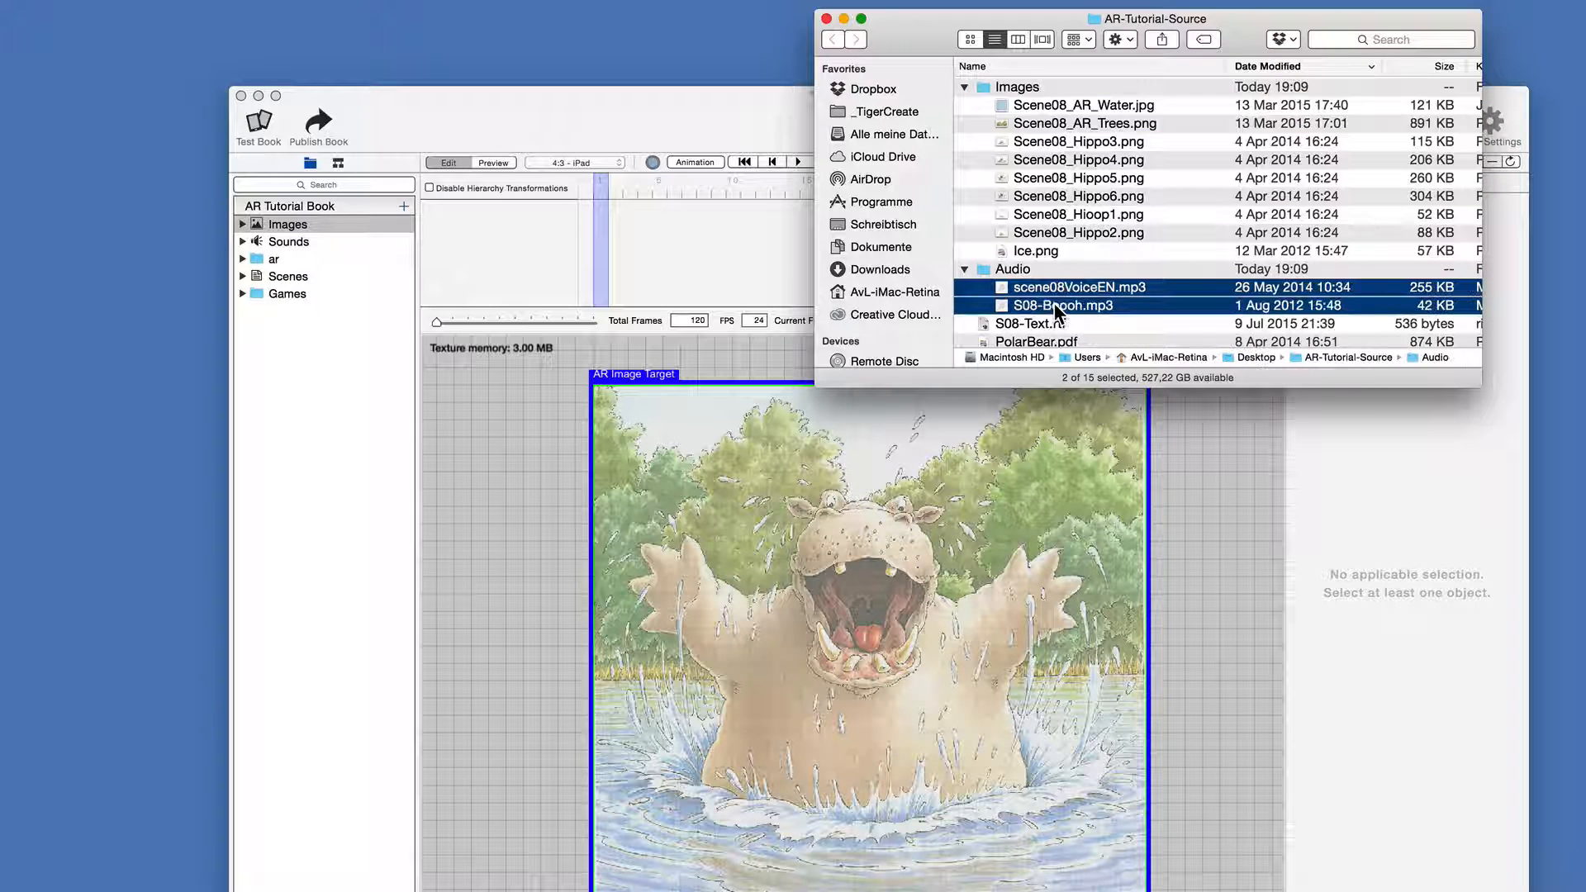
pyautogui.moveTo(1060, 291); pyautogui.dragTo(284, 425)
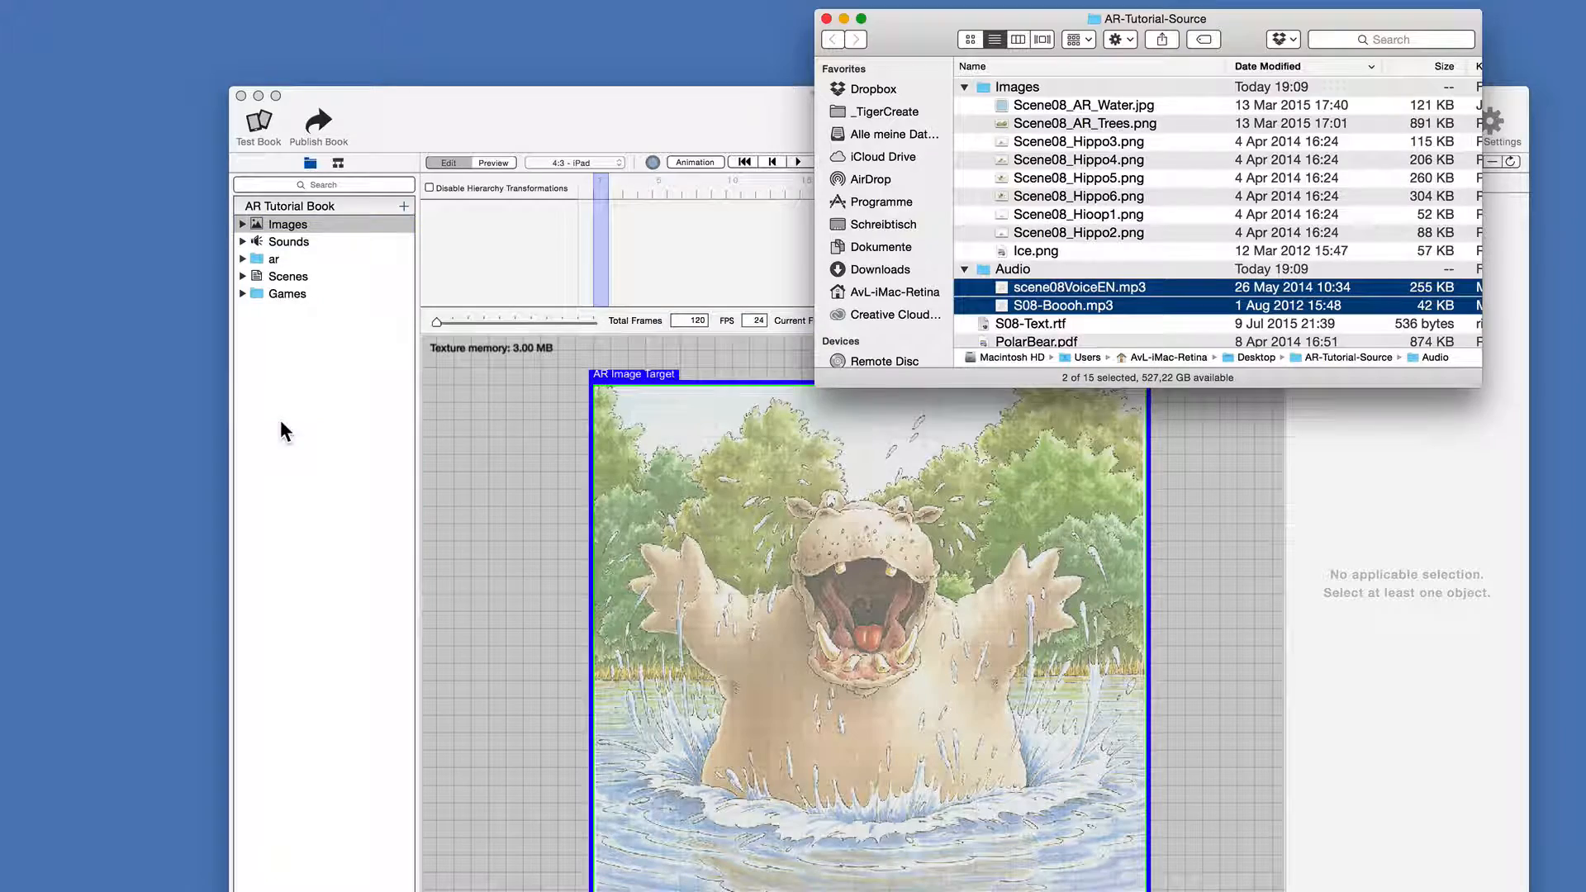
pyautogui.doubleClick(902, 16)
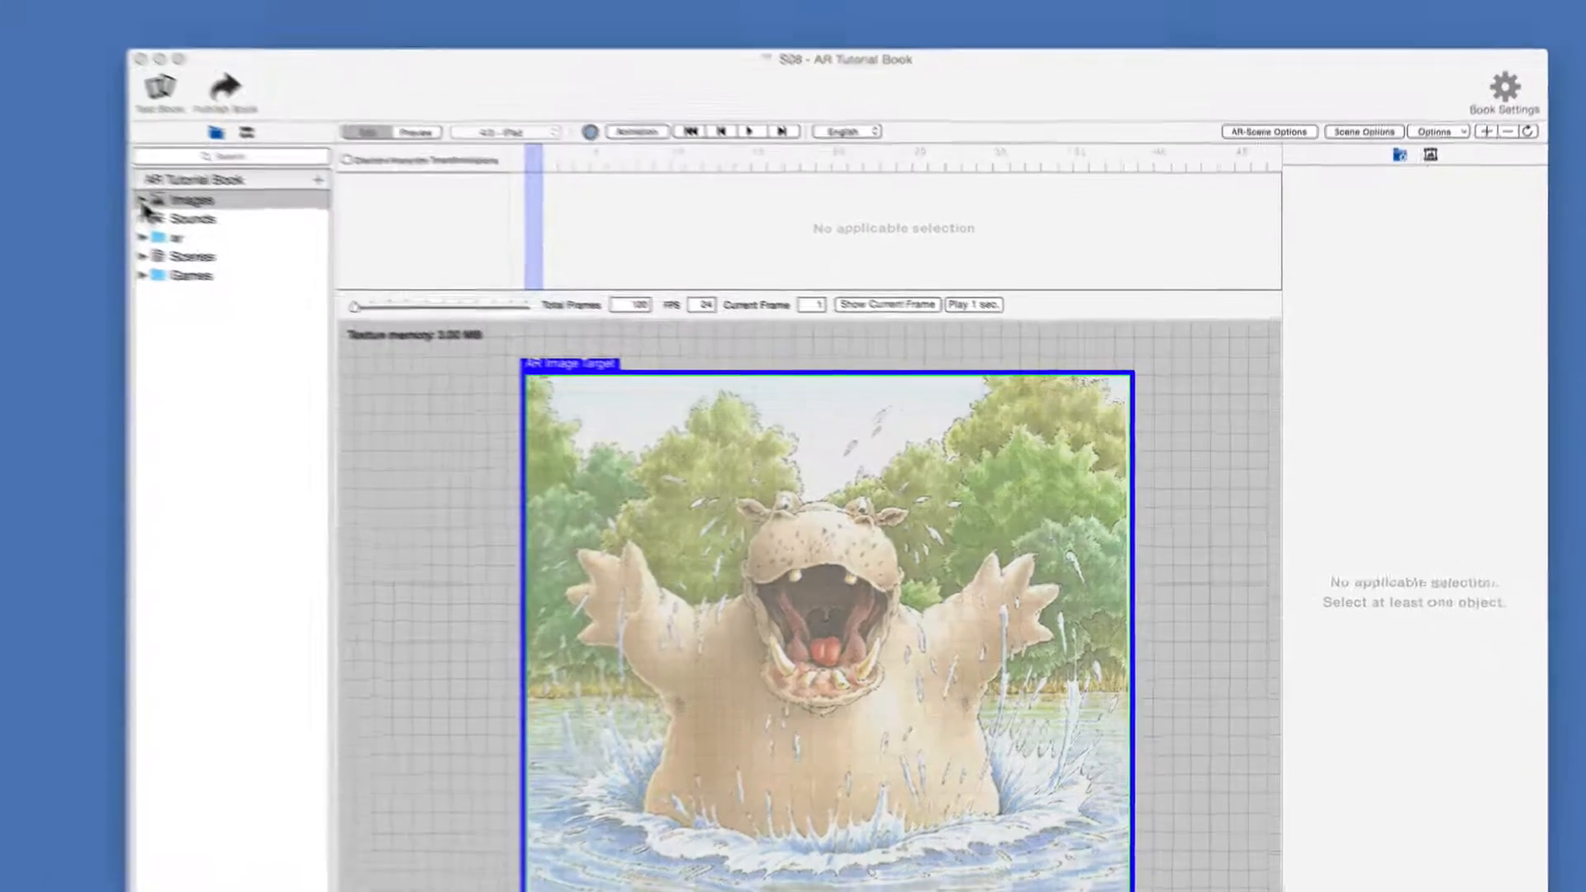
# Expand the book's Images folder, enlarge its thumbnails and widen the project file list to show full file names
pyautogui.click(243, 224)
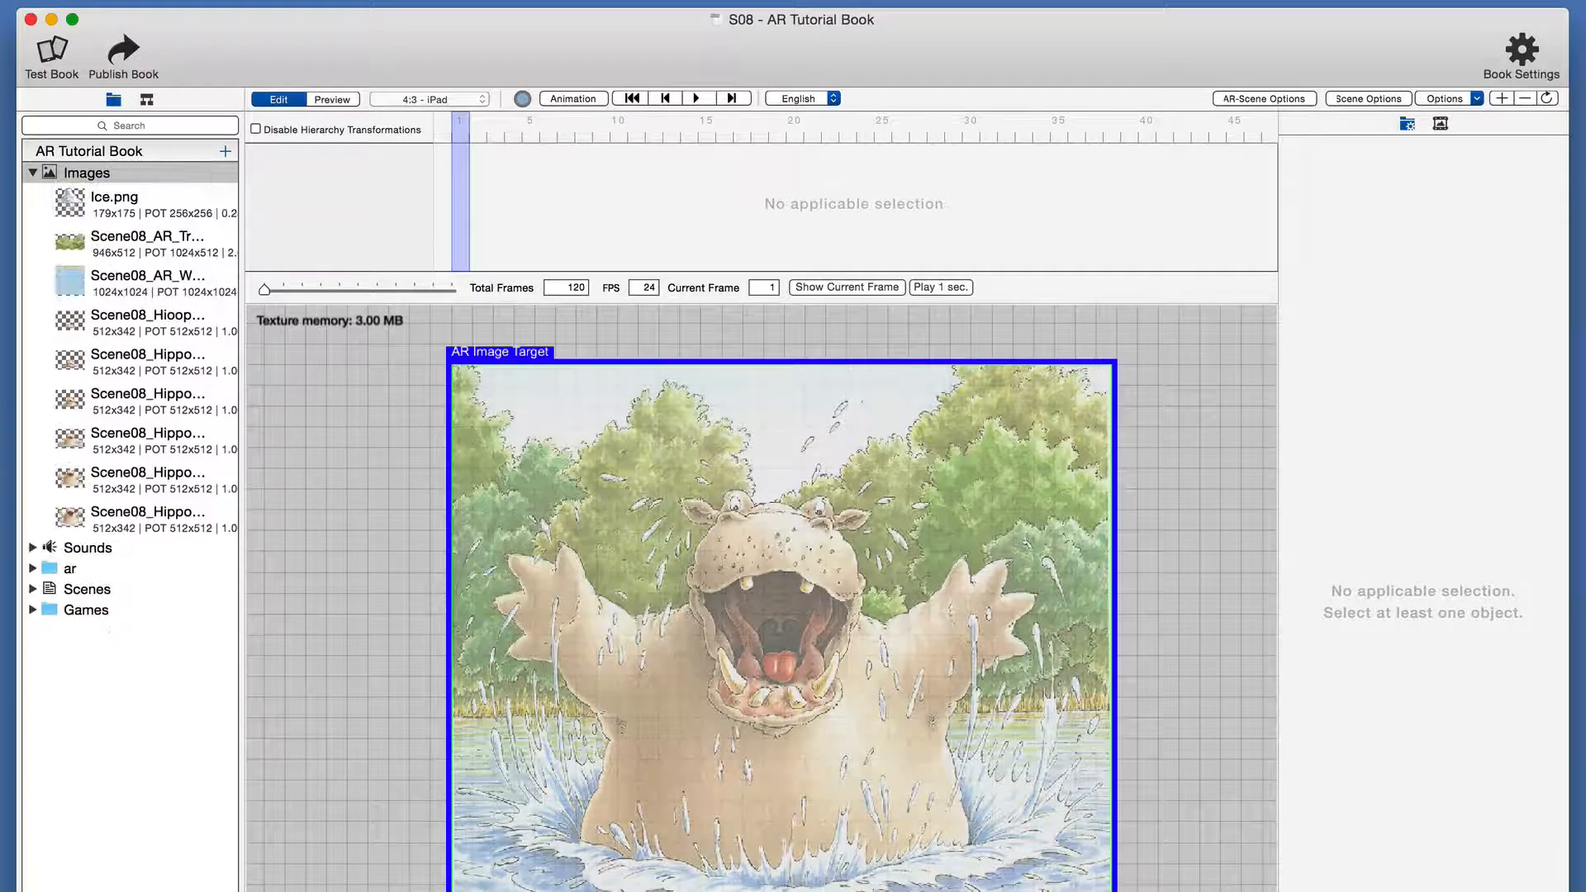
pyautogui.moveTo(1562, 891); pyautogui.dragTo(1543, 738)
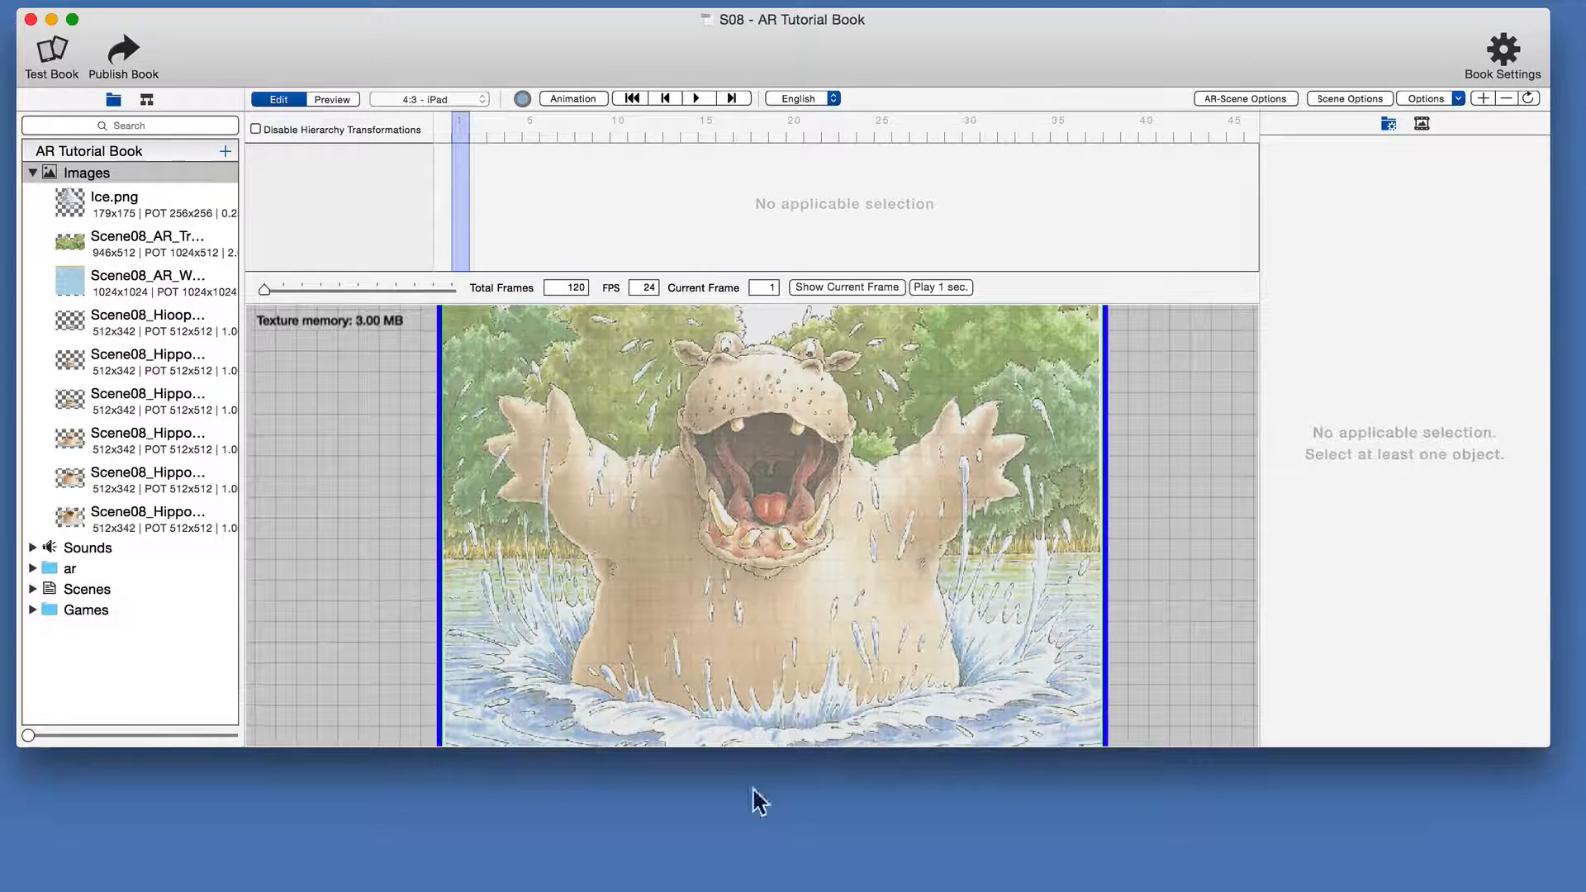
pyautogui.moveTo(28, 735); pyautogui.dragTo(90, 735)
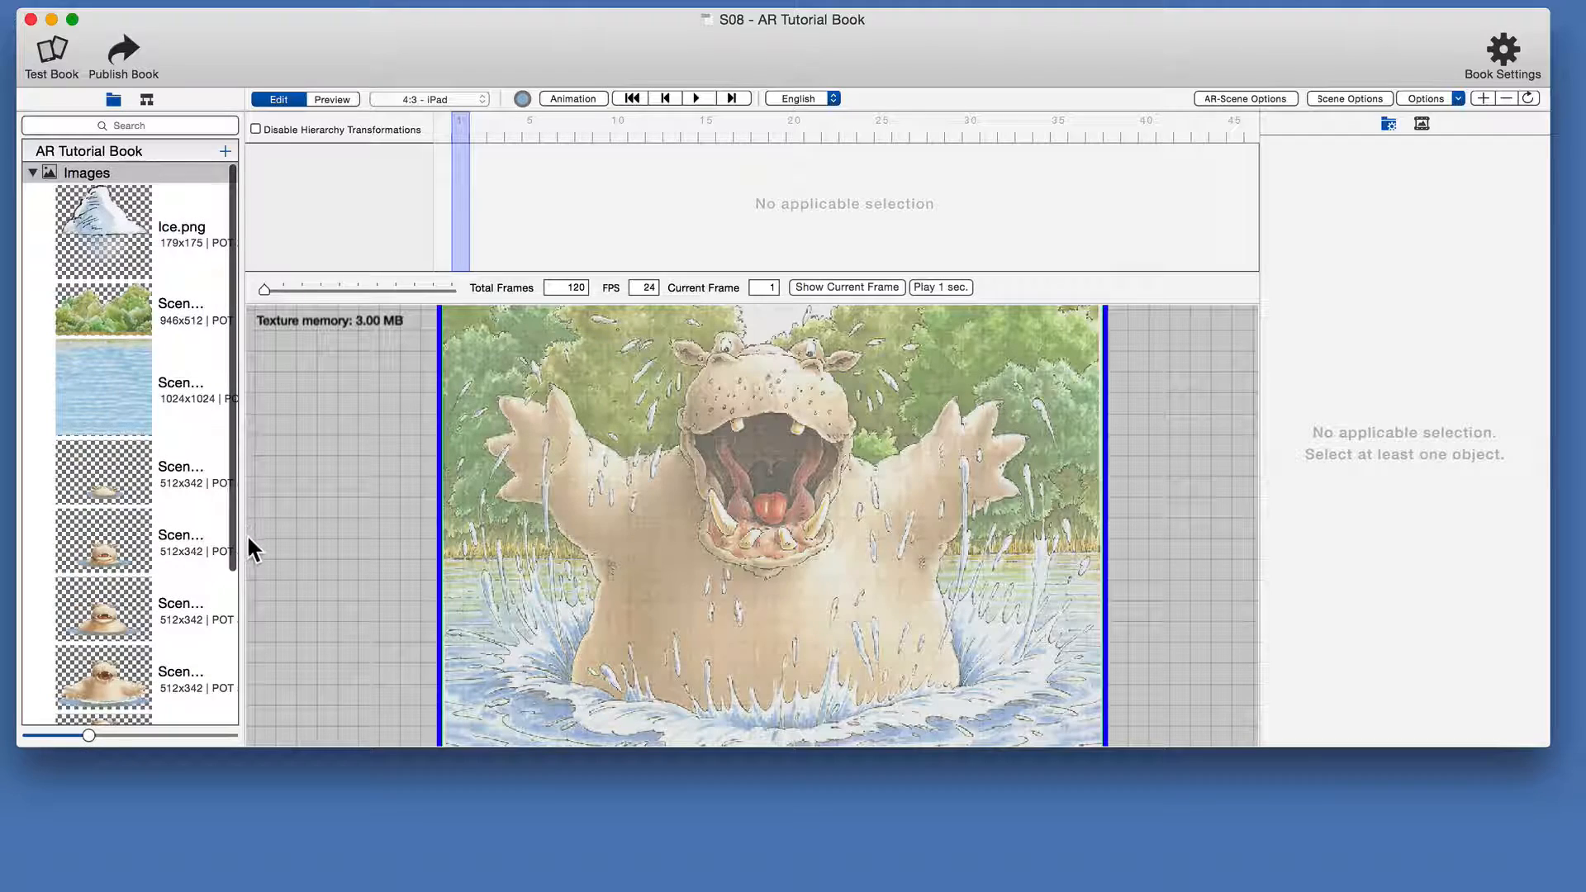
pyautogui.moveTo(245, 516); pyautogui.dragTo(407, 520)
# Look through the imported files in the book's Images and Sounds folders
pyautogui.scroll(-3, 212, 504)
pyautogui.scroll(-3, 211, 496)
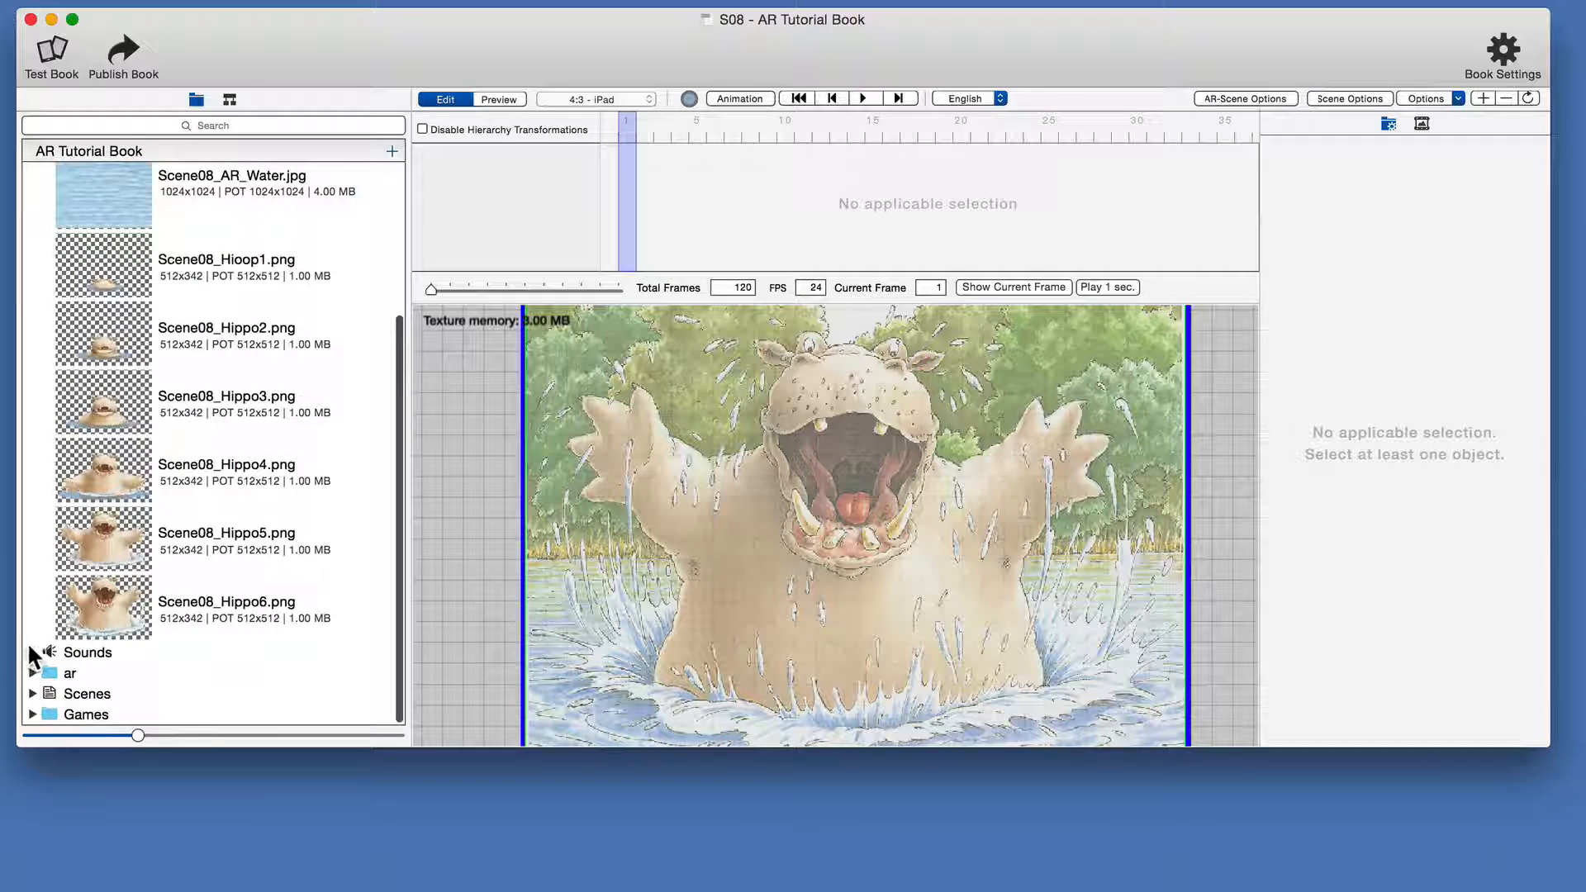
pyautogui.click(32, 651)
pyautogui.scroll(3, 310, 441)
pyautogui.scroll(2, 312, 442)
pyautogui.scroll(-5, 833, 591)
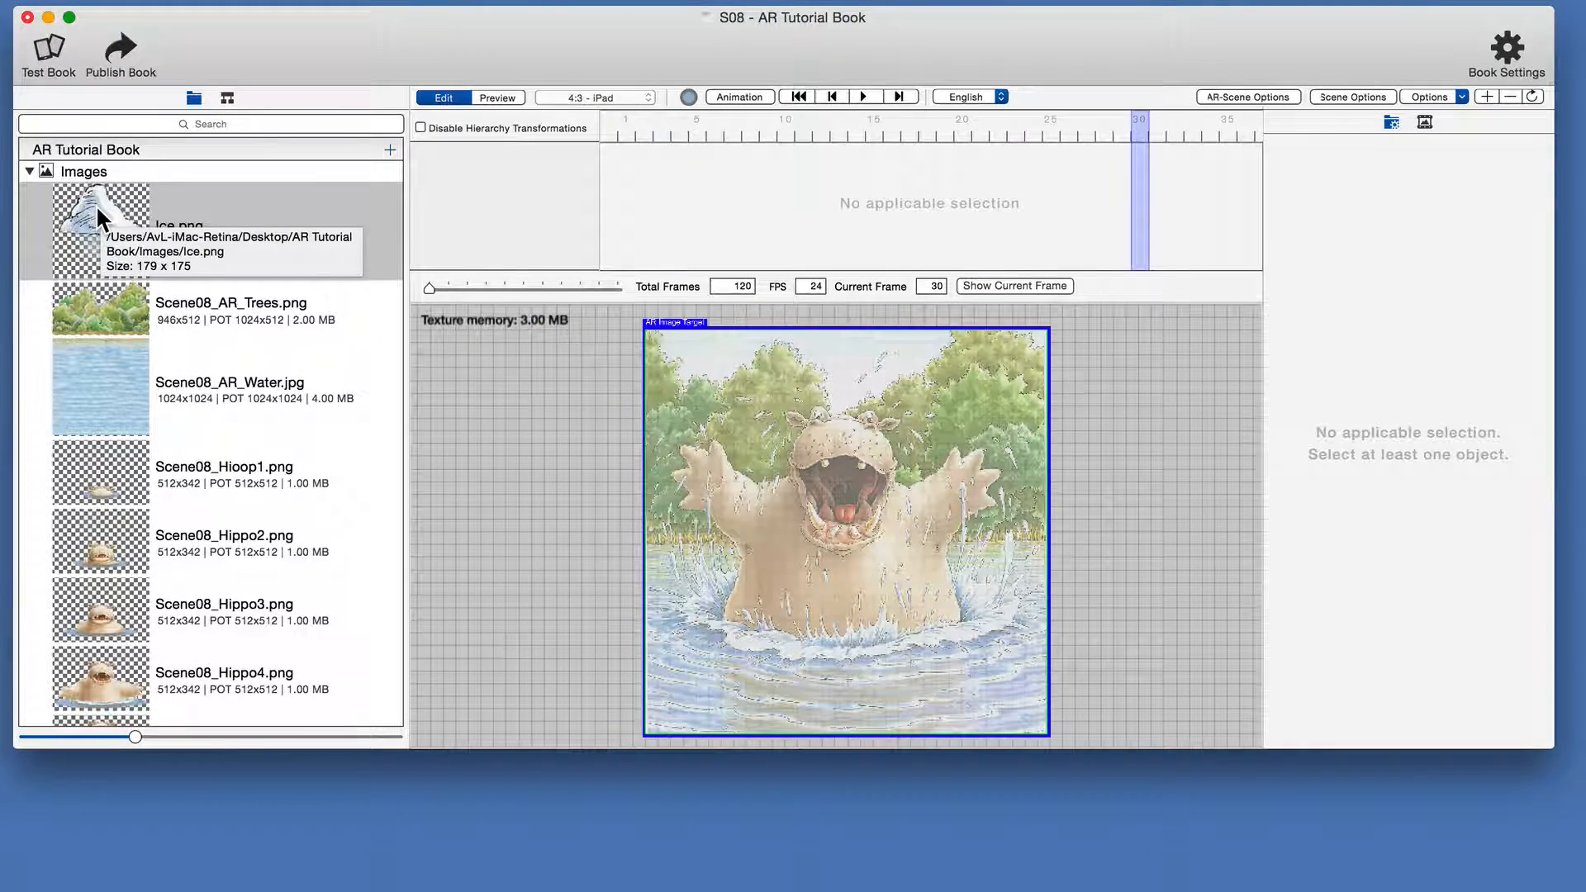
# Place Ice.png in the image target's lower-left water at about X 133, Y 852, with position keyframes at frames 1, 30 and 60
pyautogui.moveTo(98, 219); pyautogui.dragTo(698, 666)
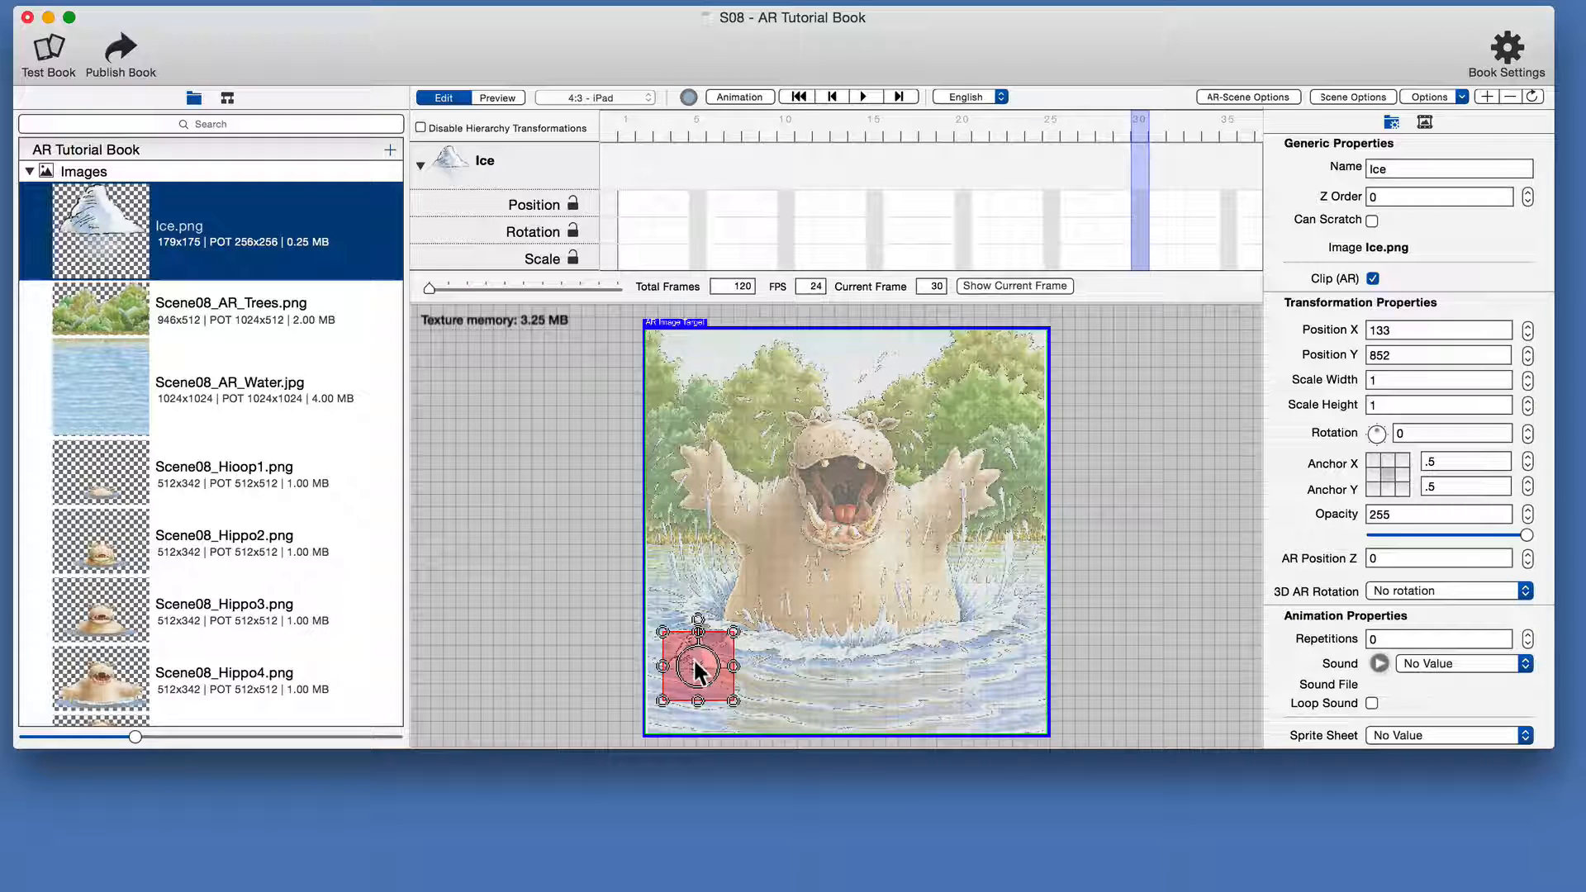
pyautogui.click(698, 666)
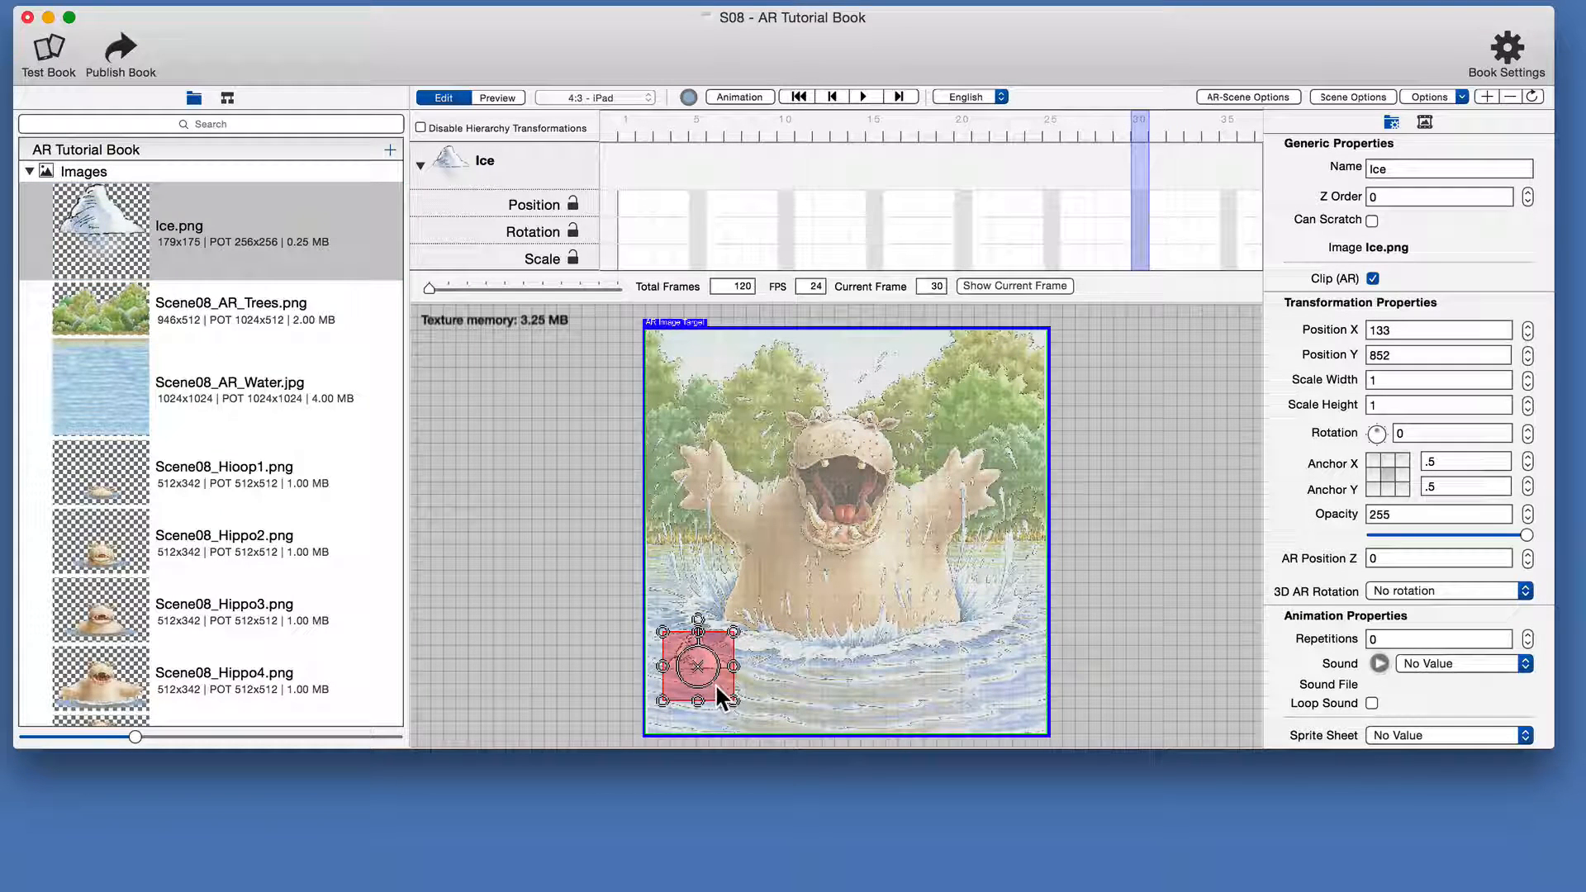
pyautogui.click(626, 213)
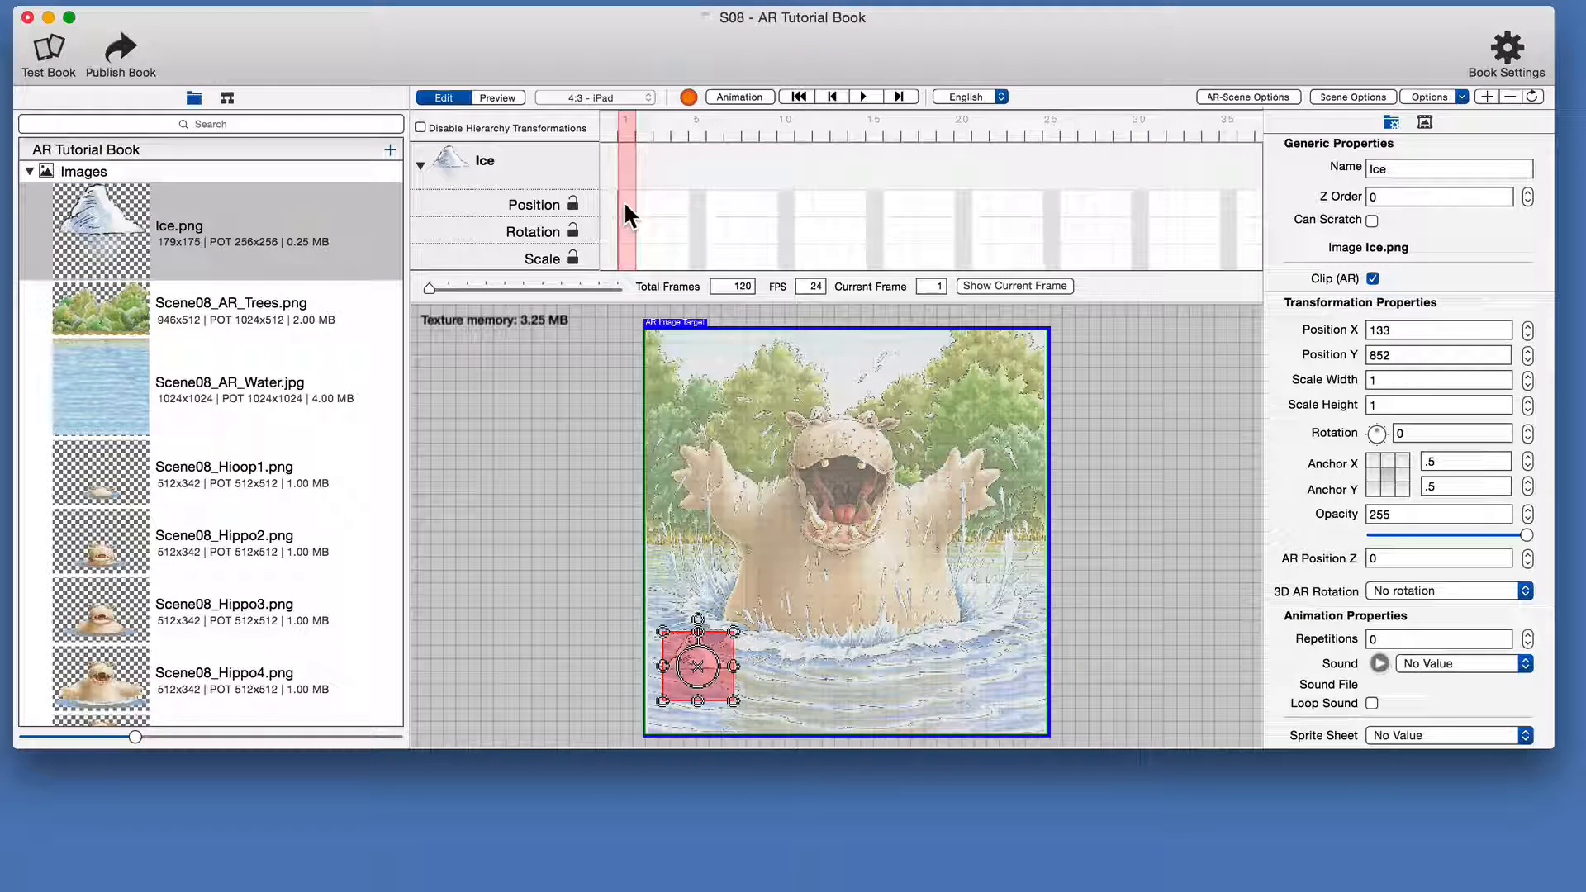
pyautogui.click(625, 205)
pyautogui.click(1141, 203)
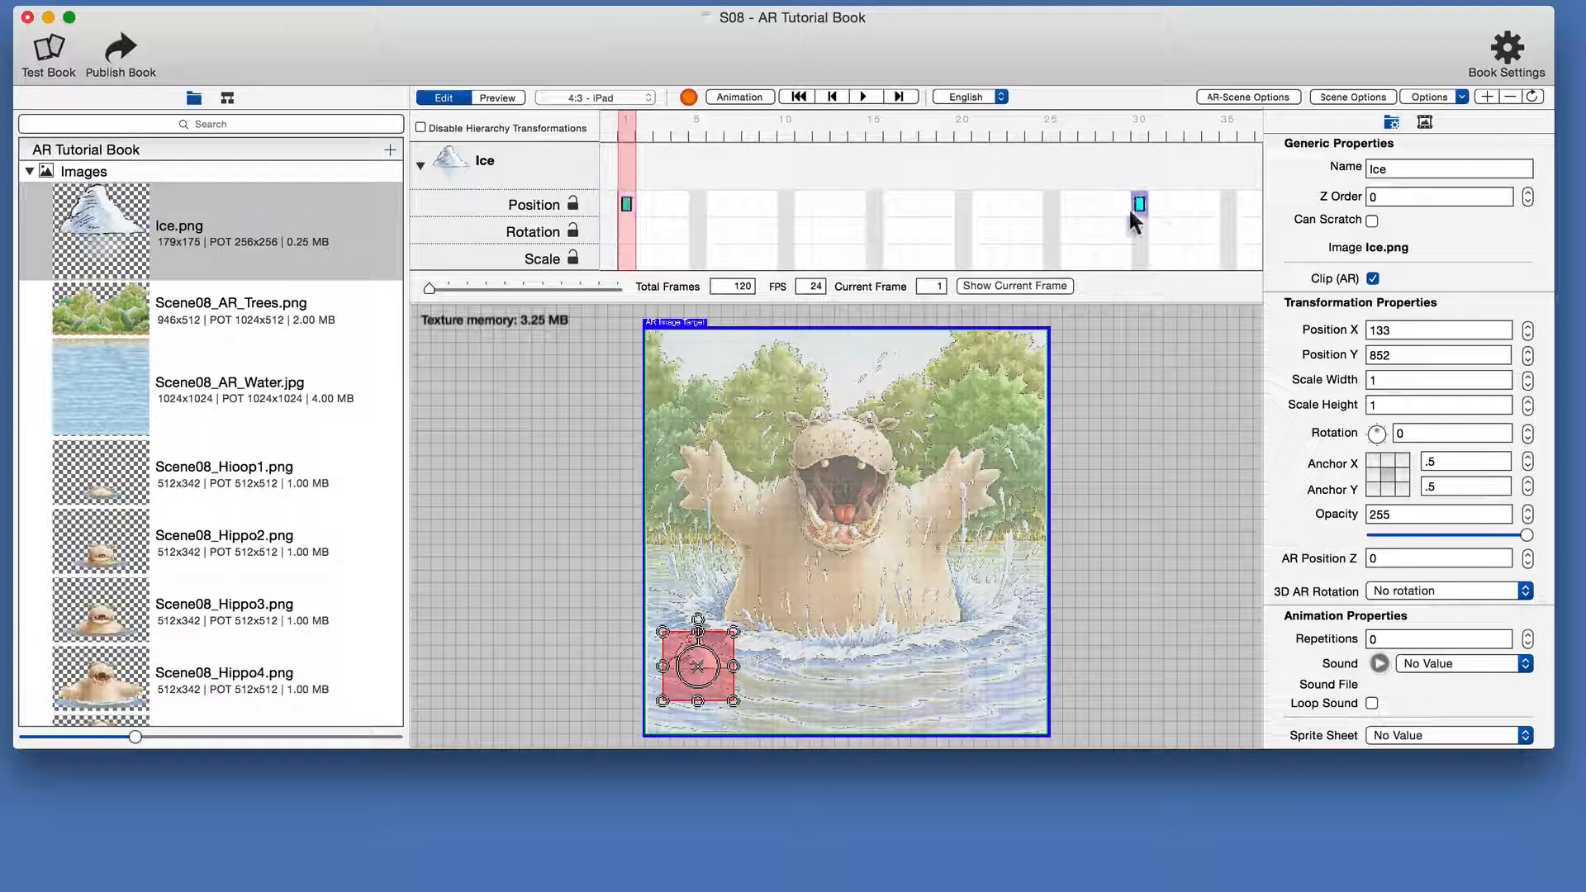
pyautogui.hscroll(5, 1107, 227)
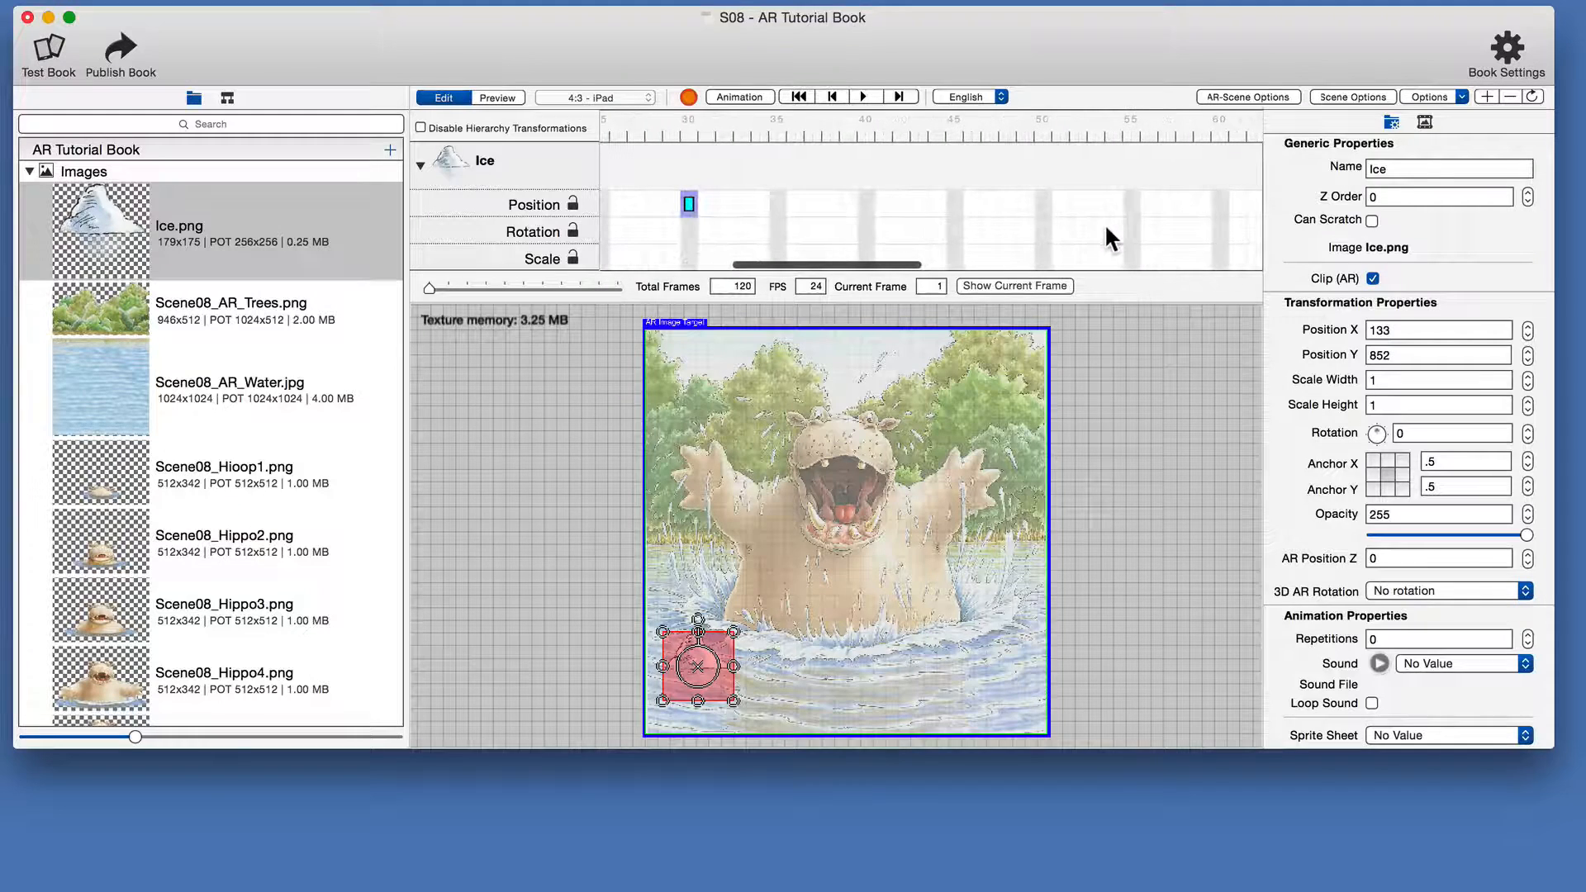
pyautogui.click(1220, 205)
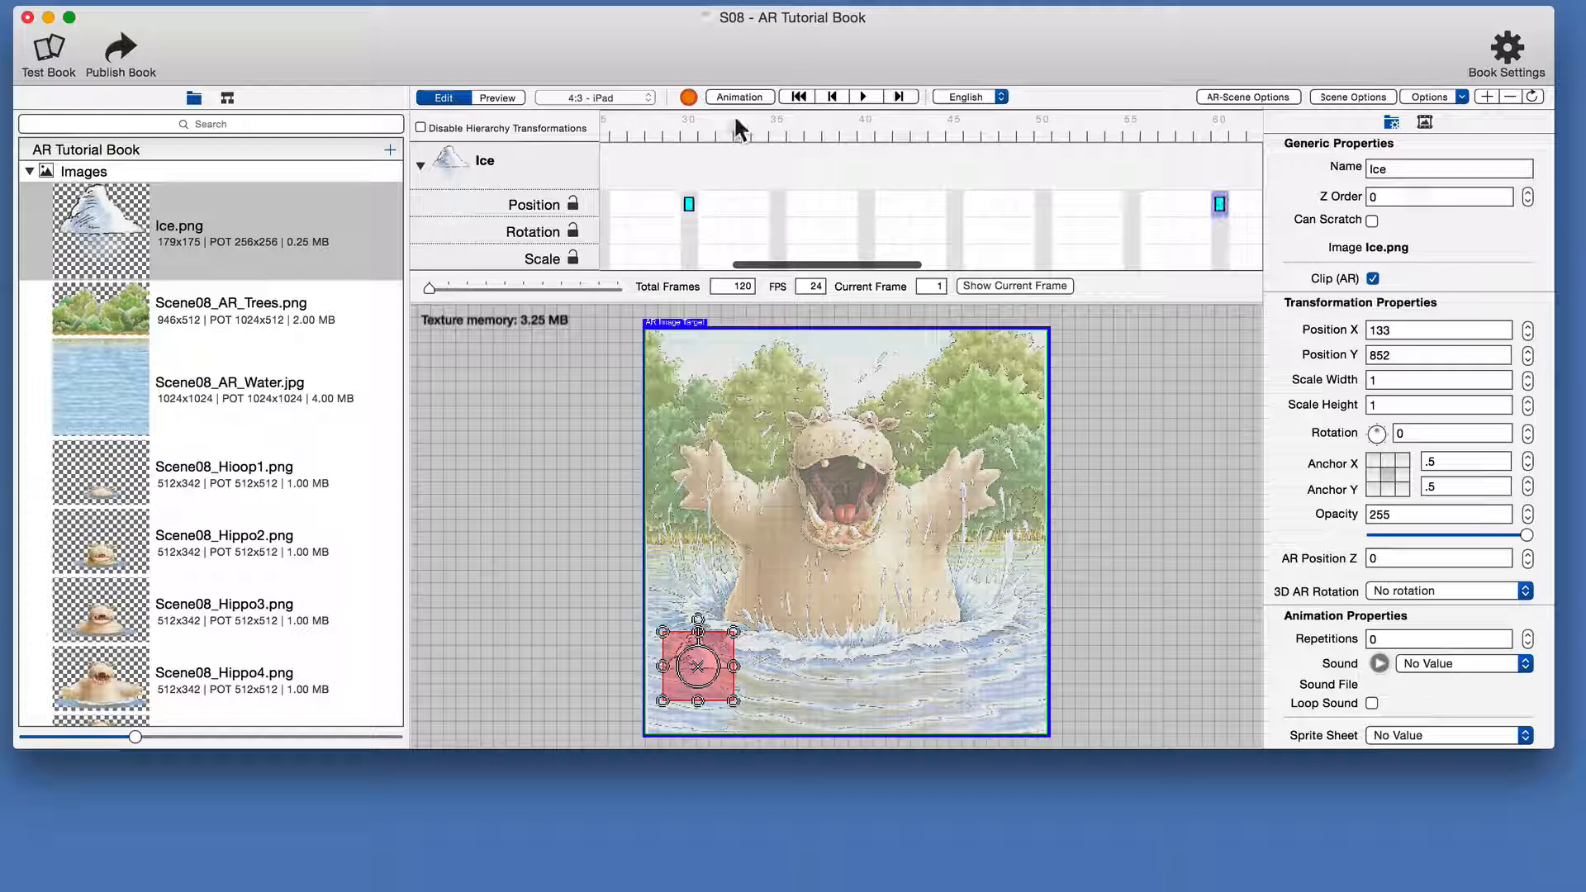
# Move the ice at frame 30 to about X 355, Y 908 and preview the scene's animation
pyautogui.click(690, 130)
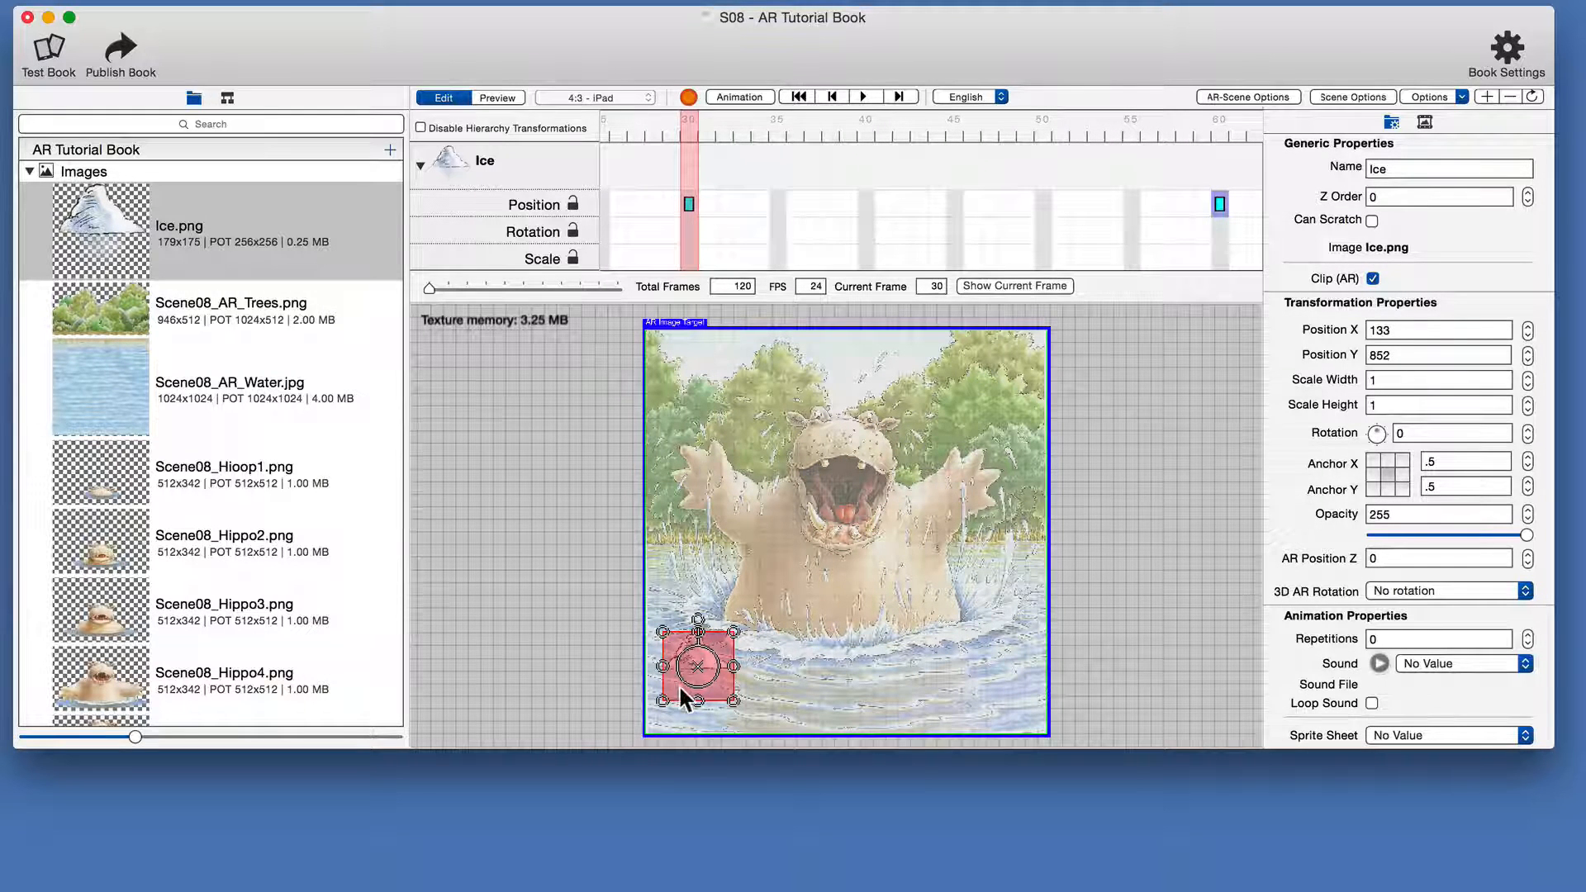
pyautogui.moveTo(677, 700); pyautogui.dragTo(765, 723)
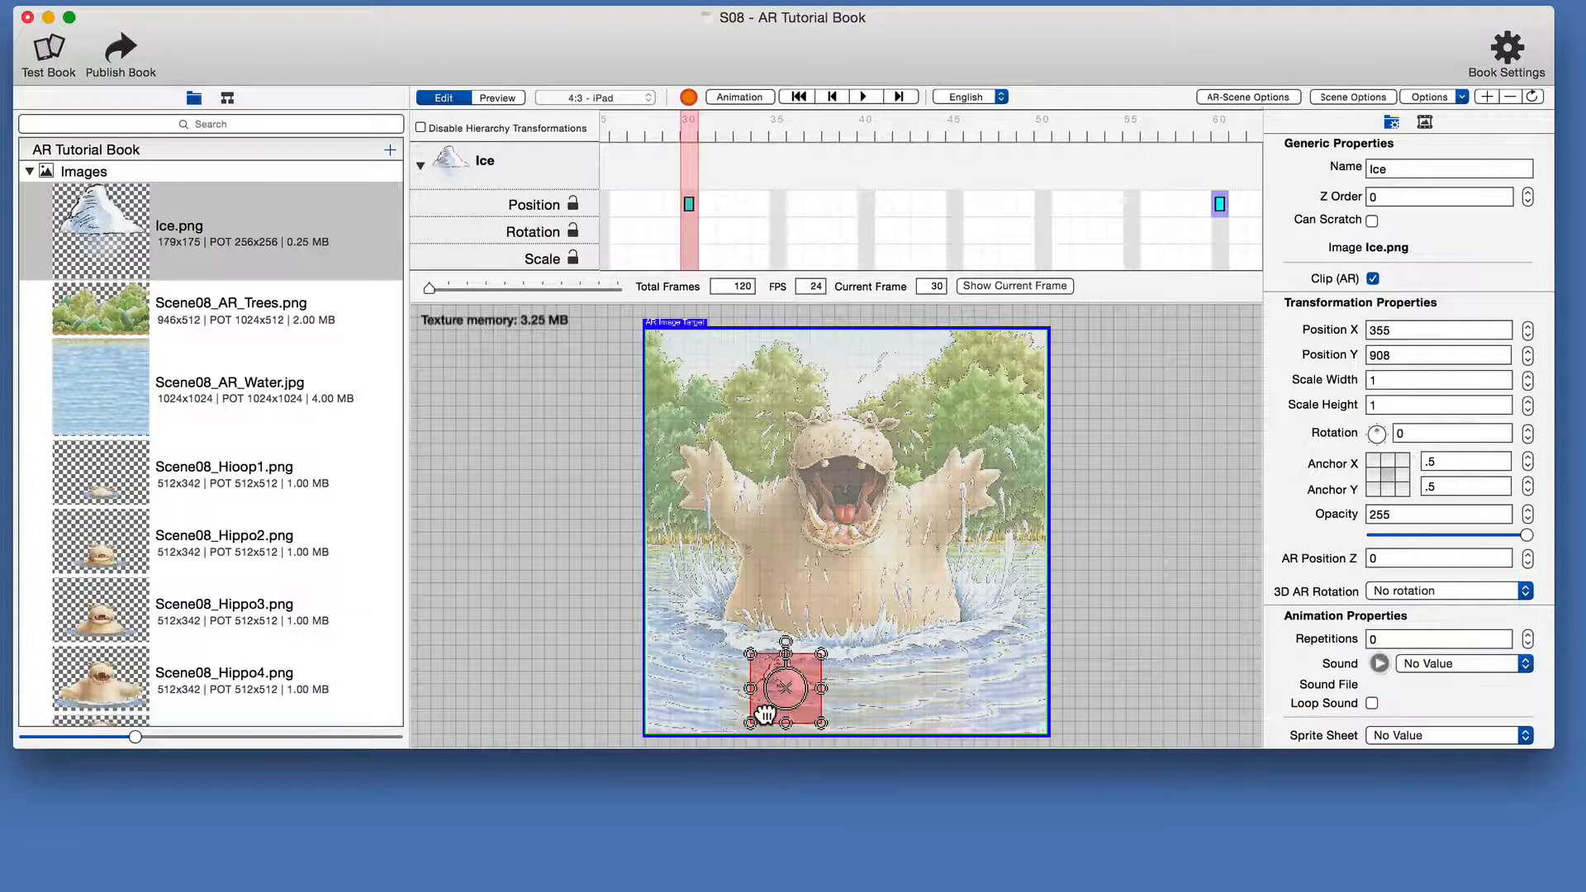
pyautogui.click(606, 568)
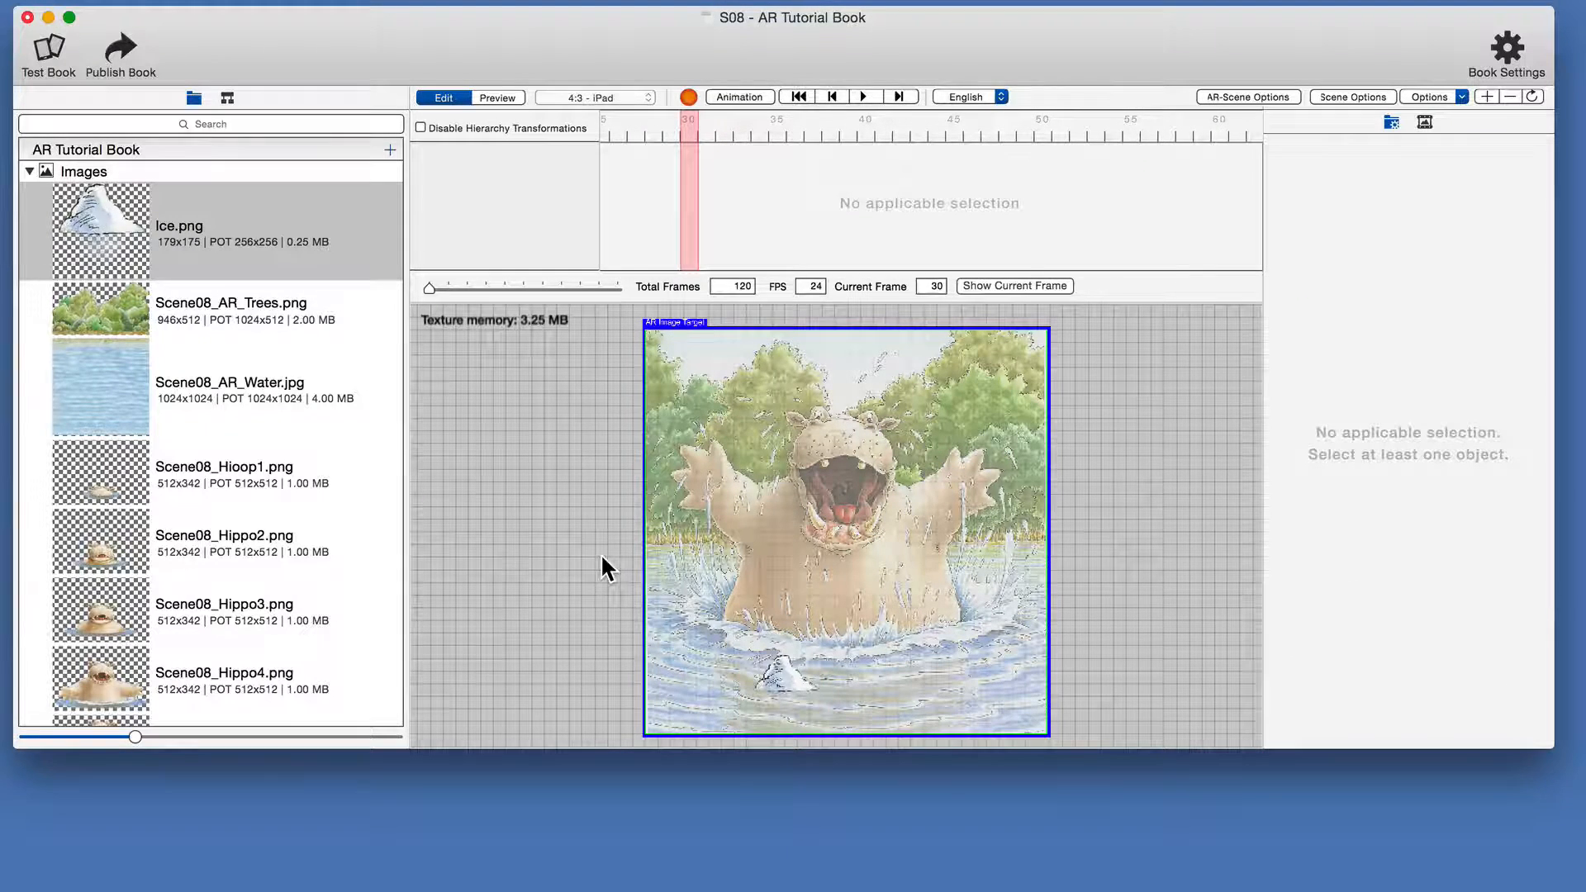
pyautogui.press('super+p')
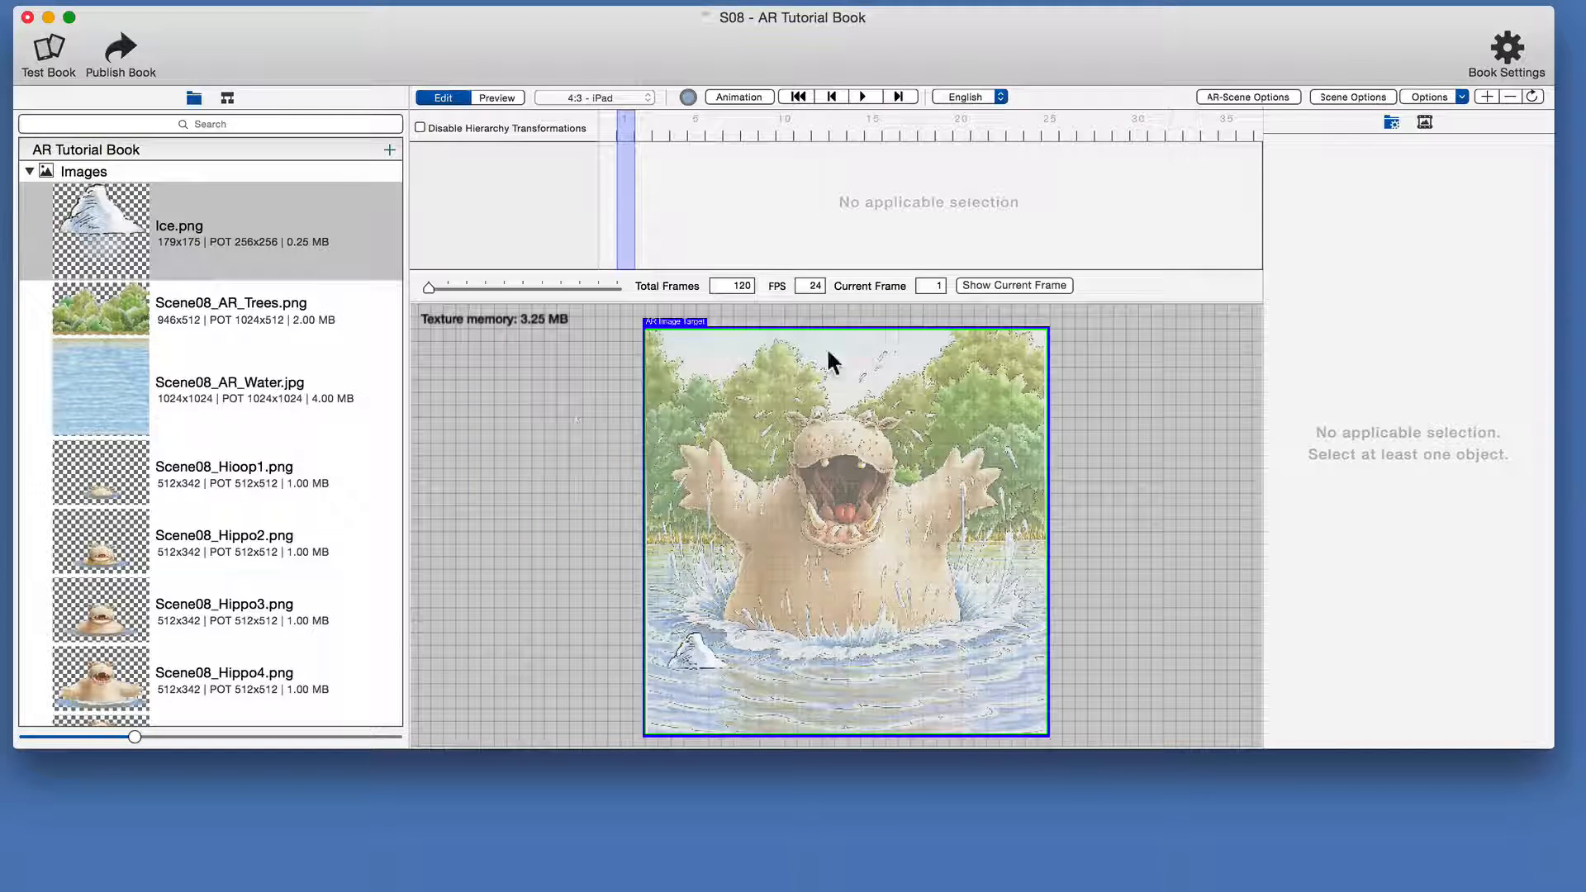
# Set the scene's background to Empty Background for AR and save the current scene view as its screenshot
pyautogui.click(1347, 96)
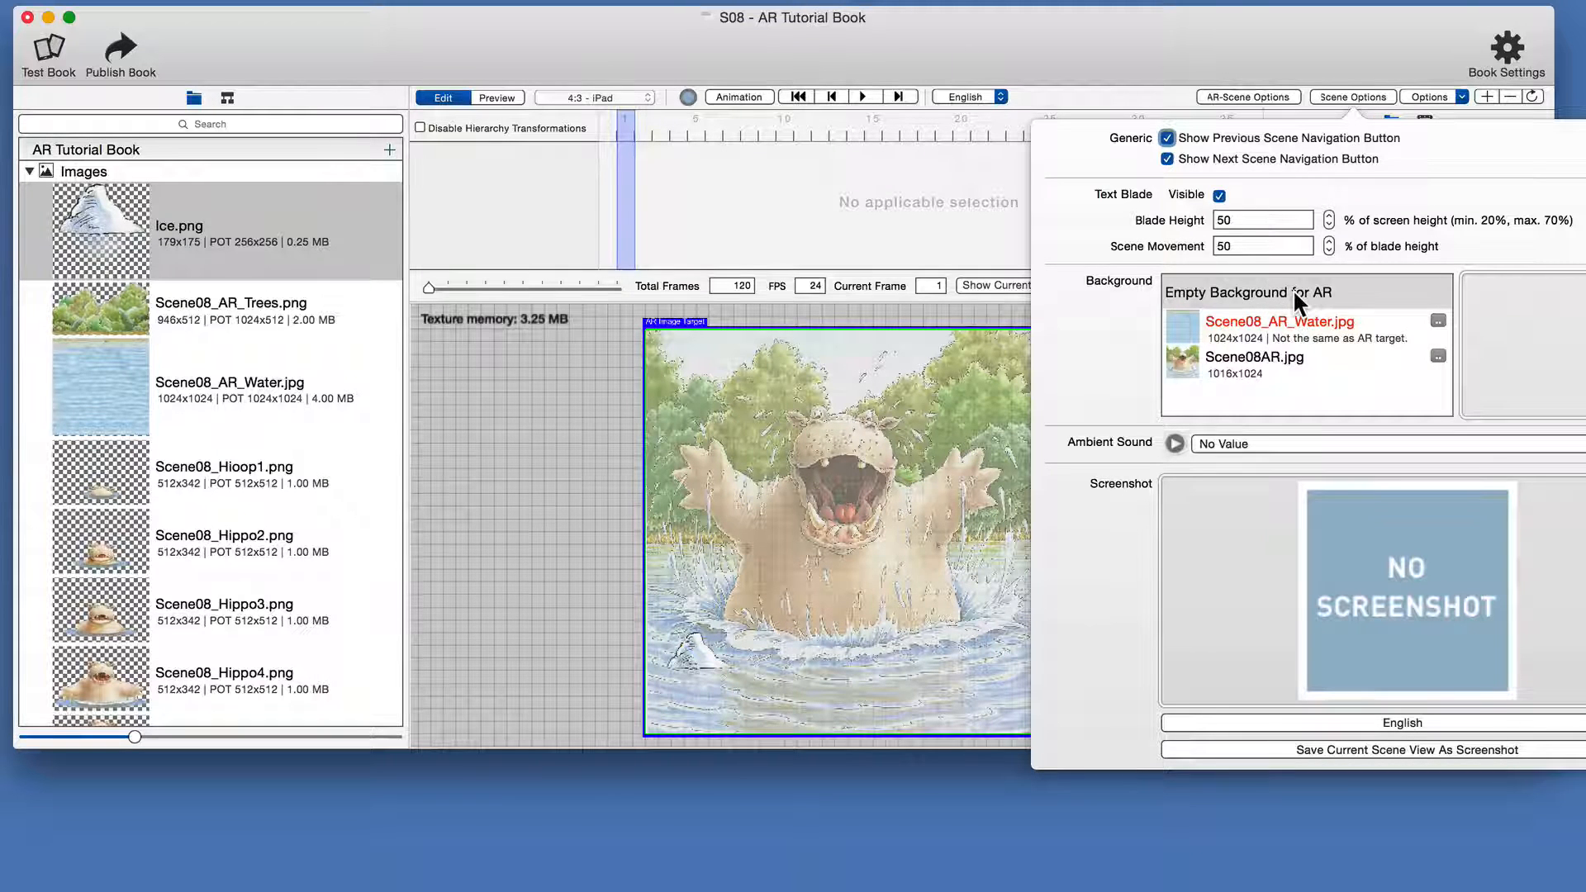
pyautogui.click(1298, 303)
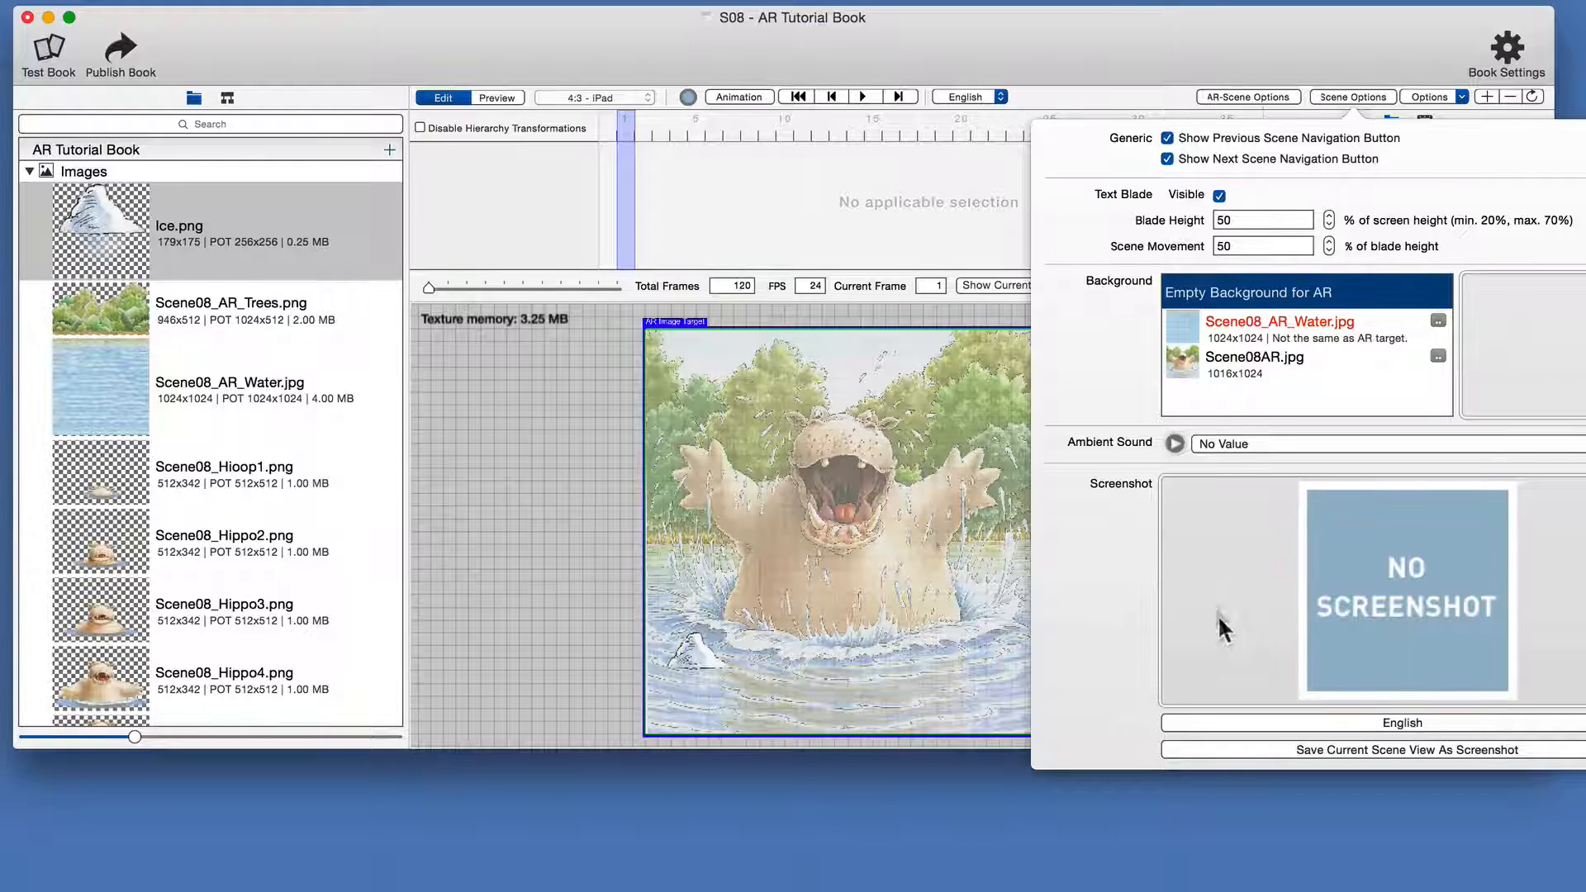
pyautogui.click(1359, 750)
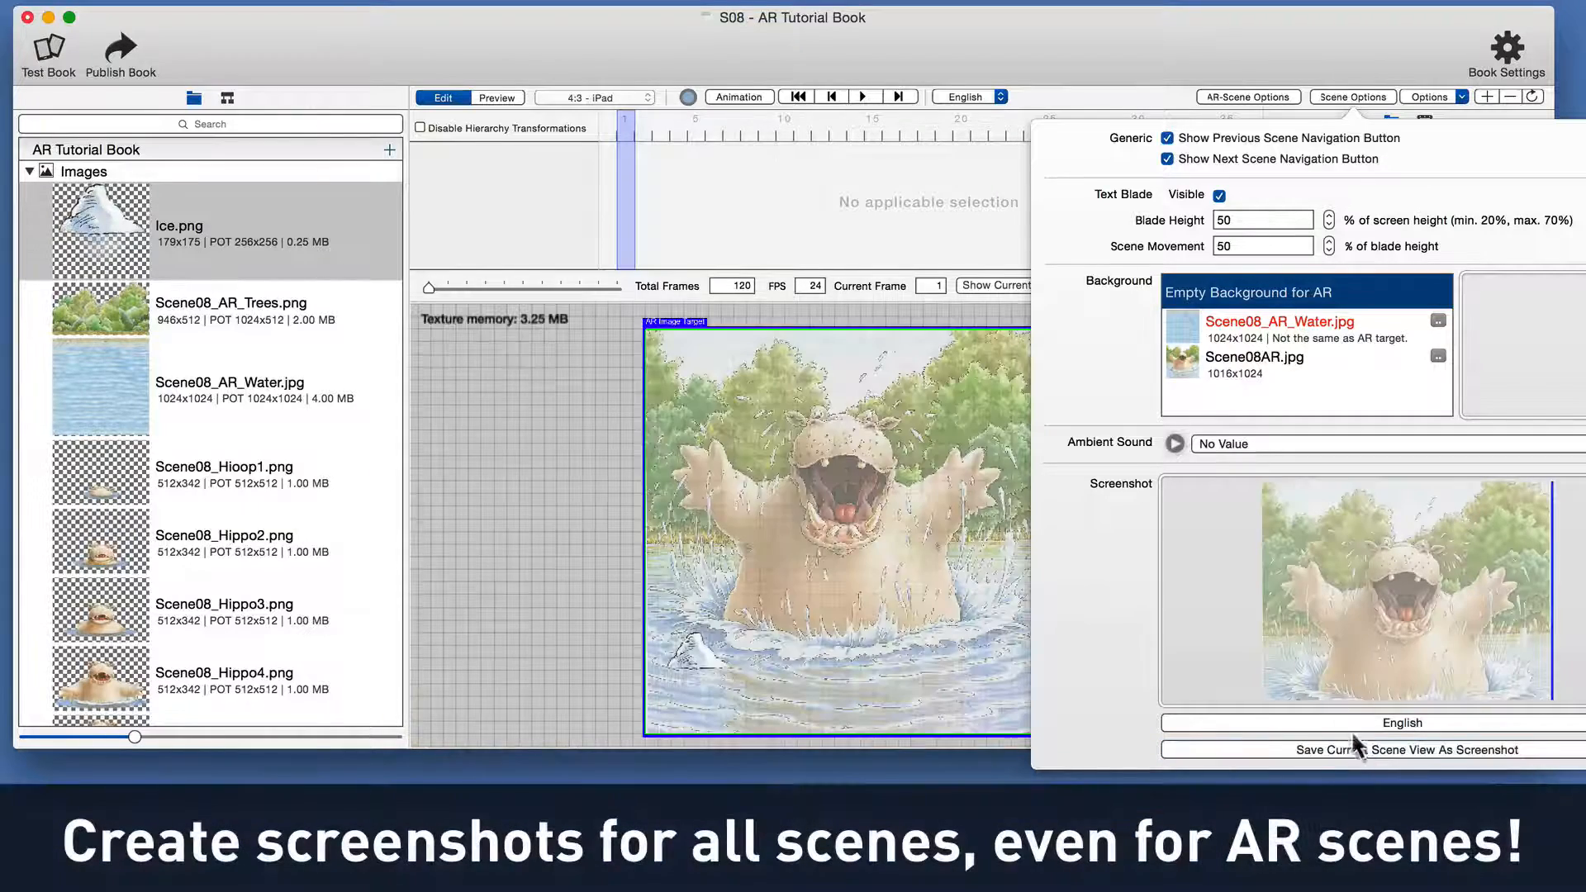
pyautogui.click(606, 400)
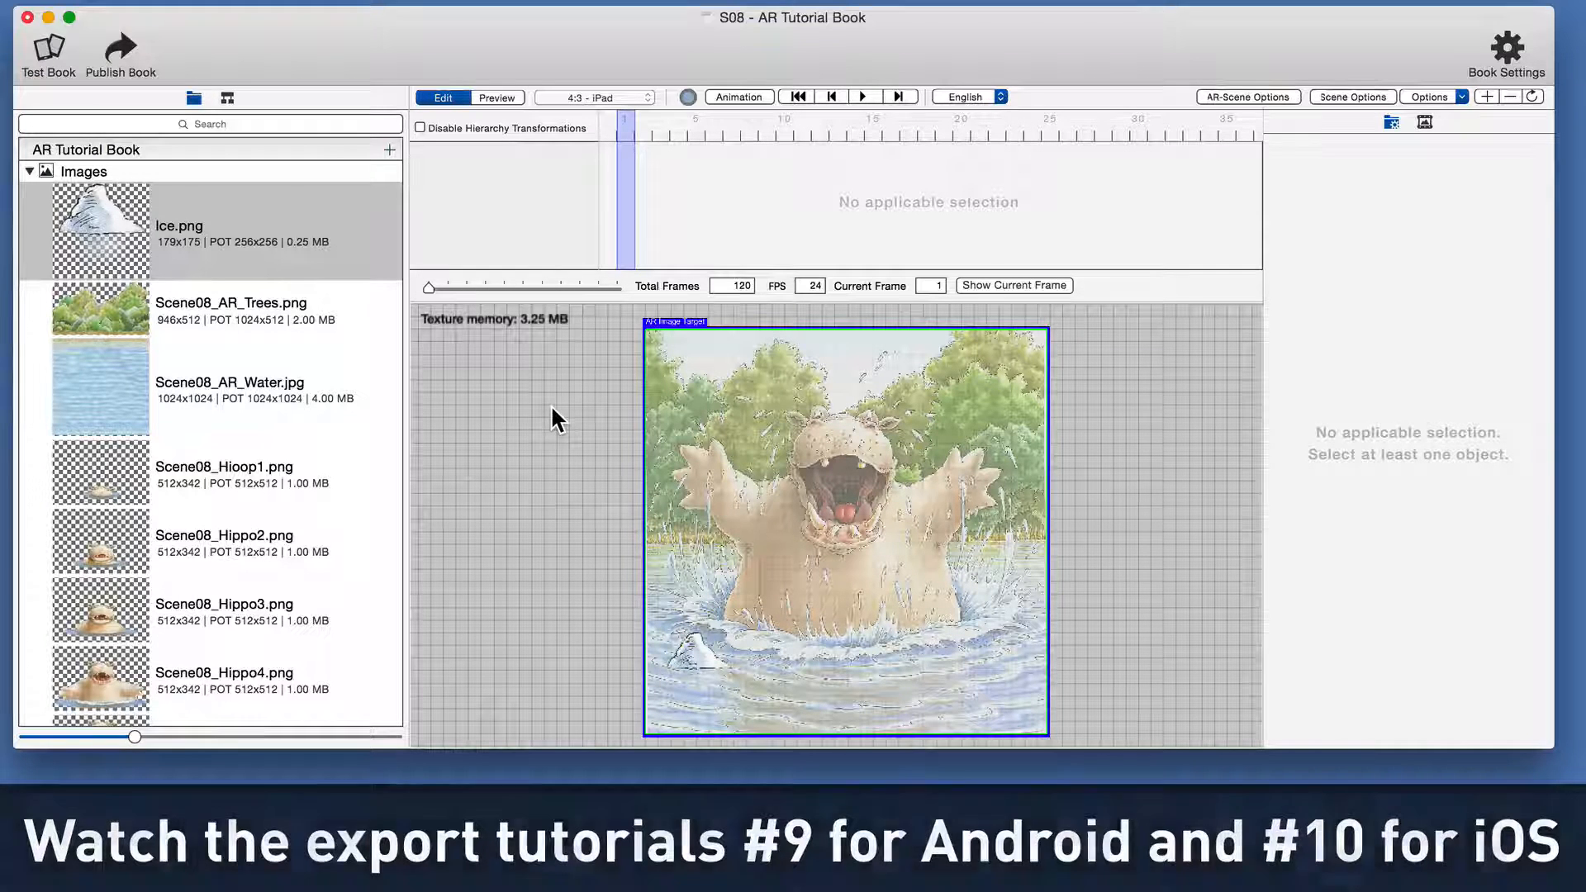
# Start a book test with the scene changes saved, and review its AR scenes for publishing as a Standalone iOS Application
pyautogui.click(49, 48)
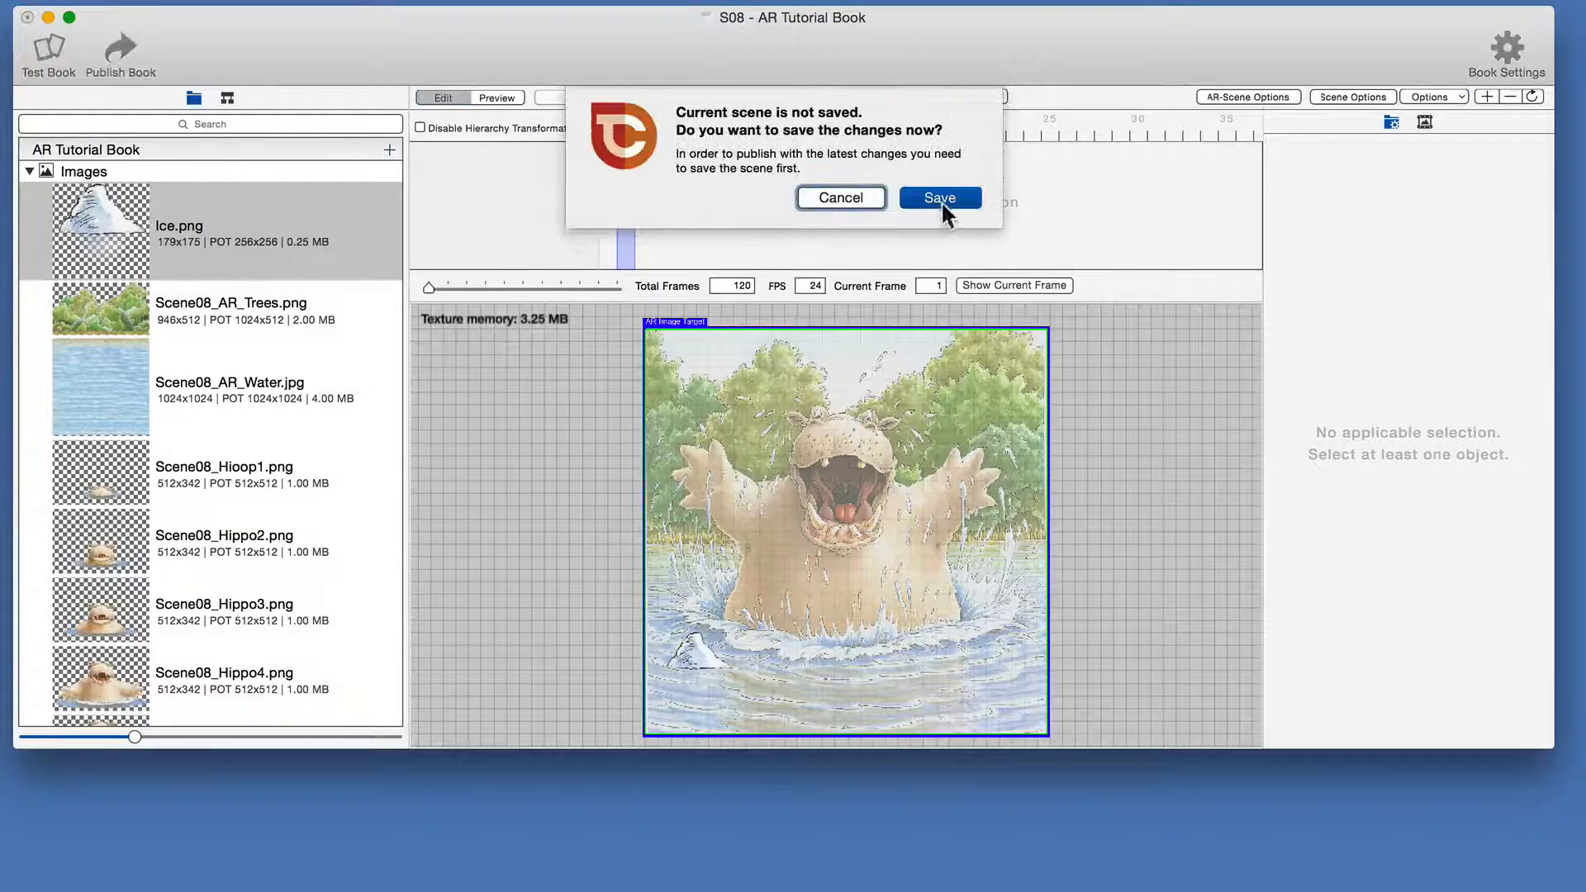
pyautogui.click(941, 198)
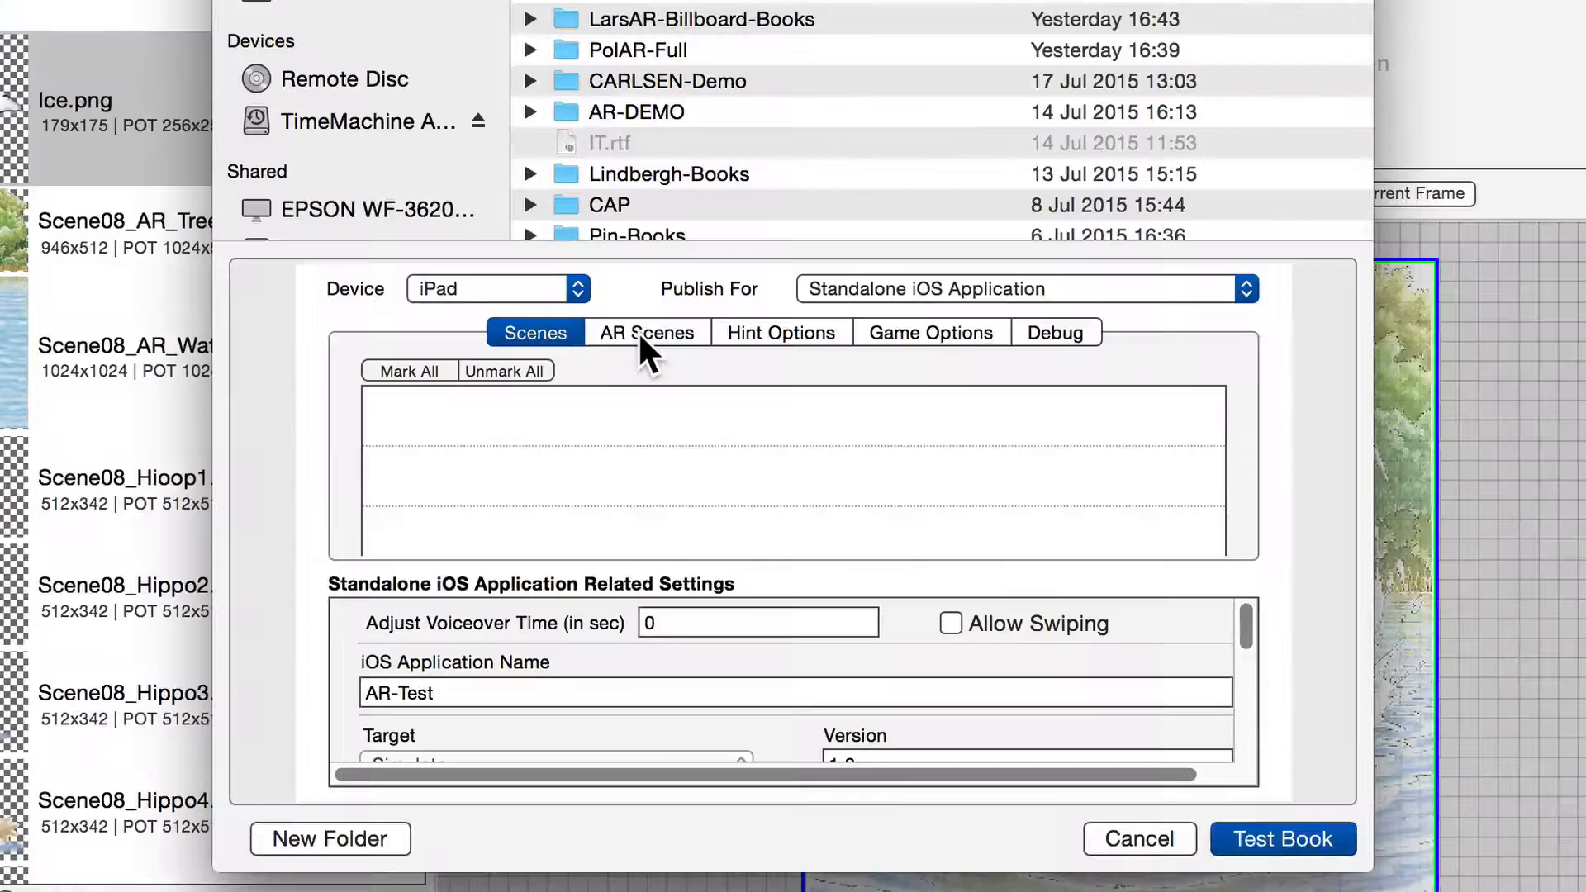
pyautogui.click(638, 330)
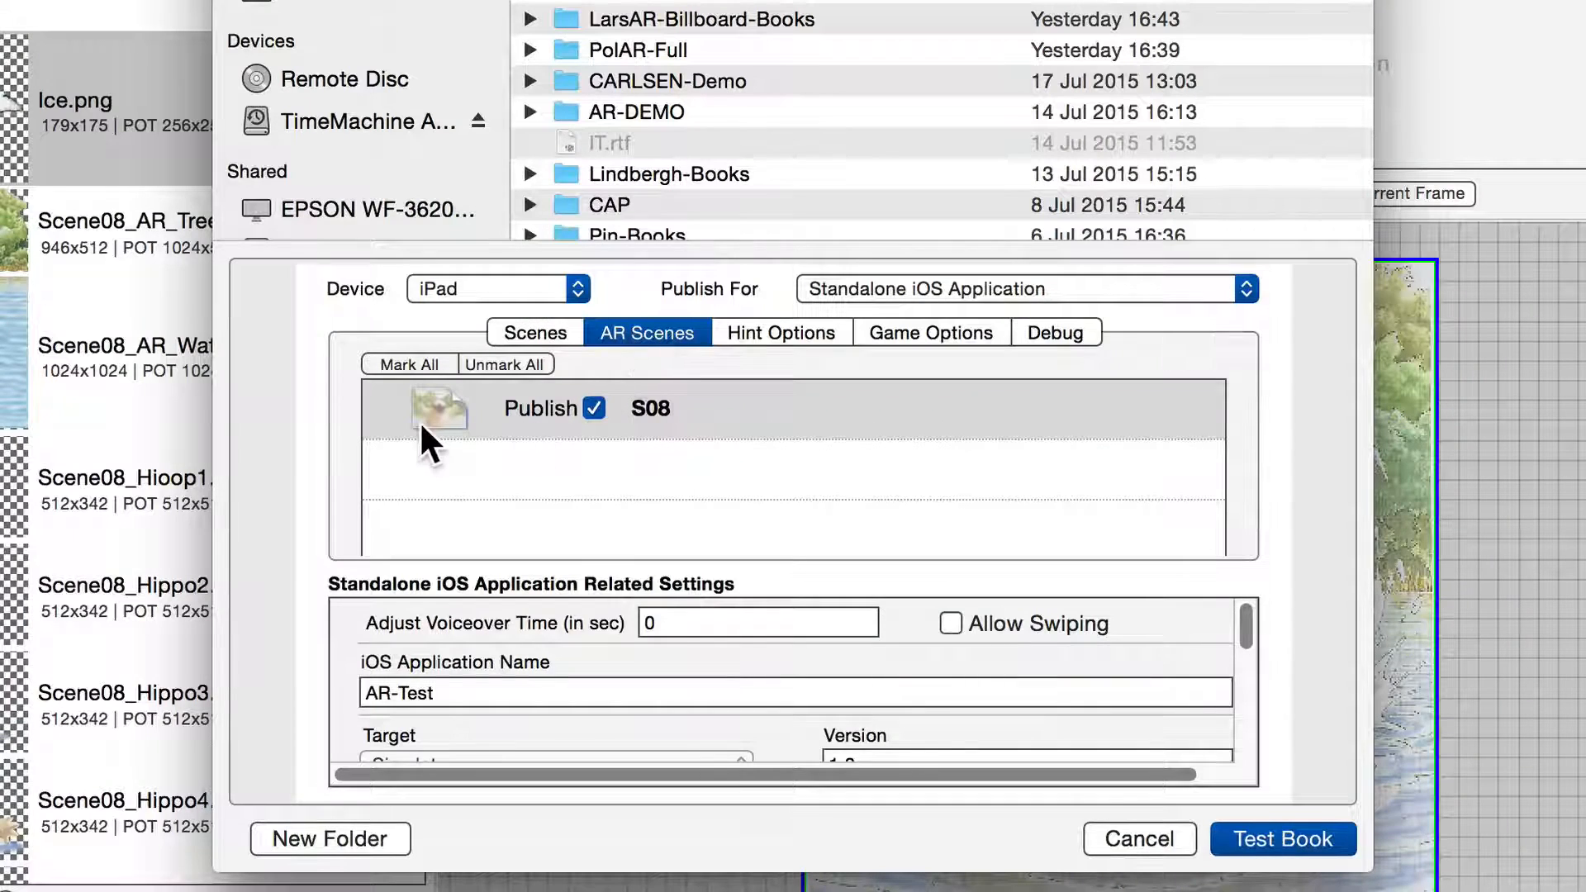
pyautogui.click(532, 330)
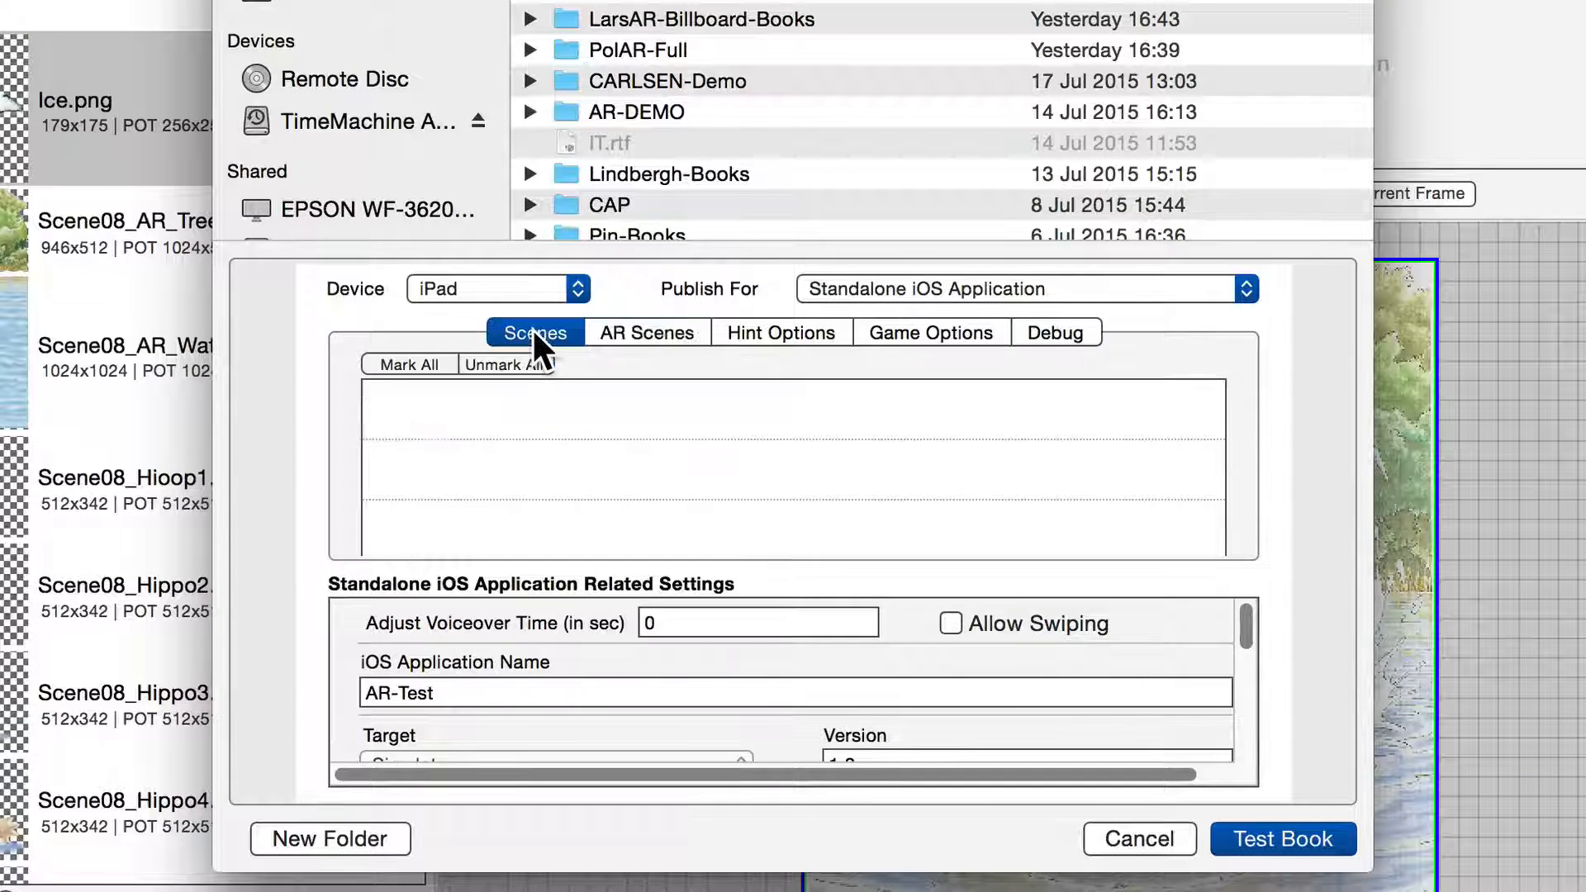
pyautogui.click(682, 344)
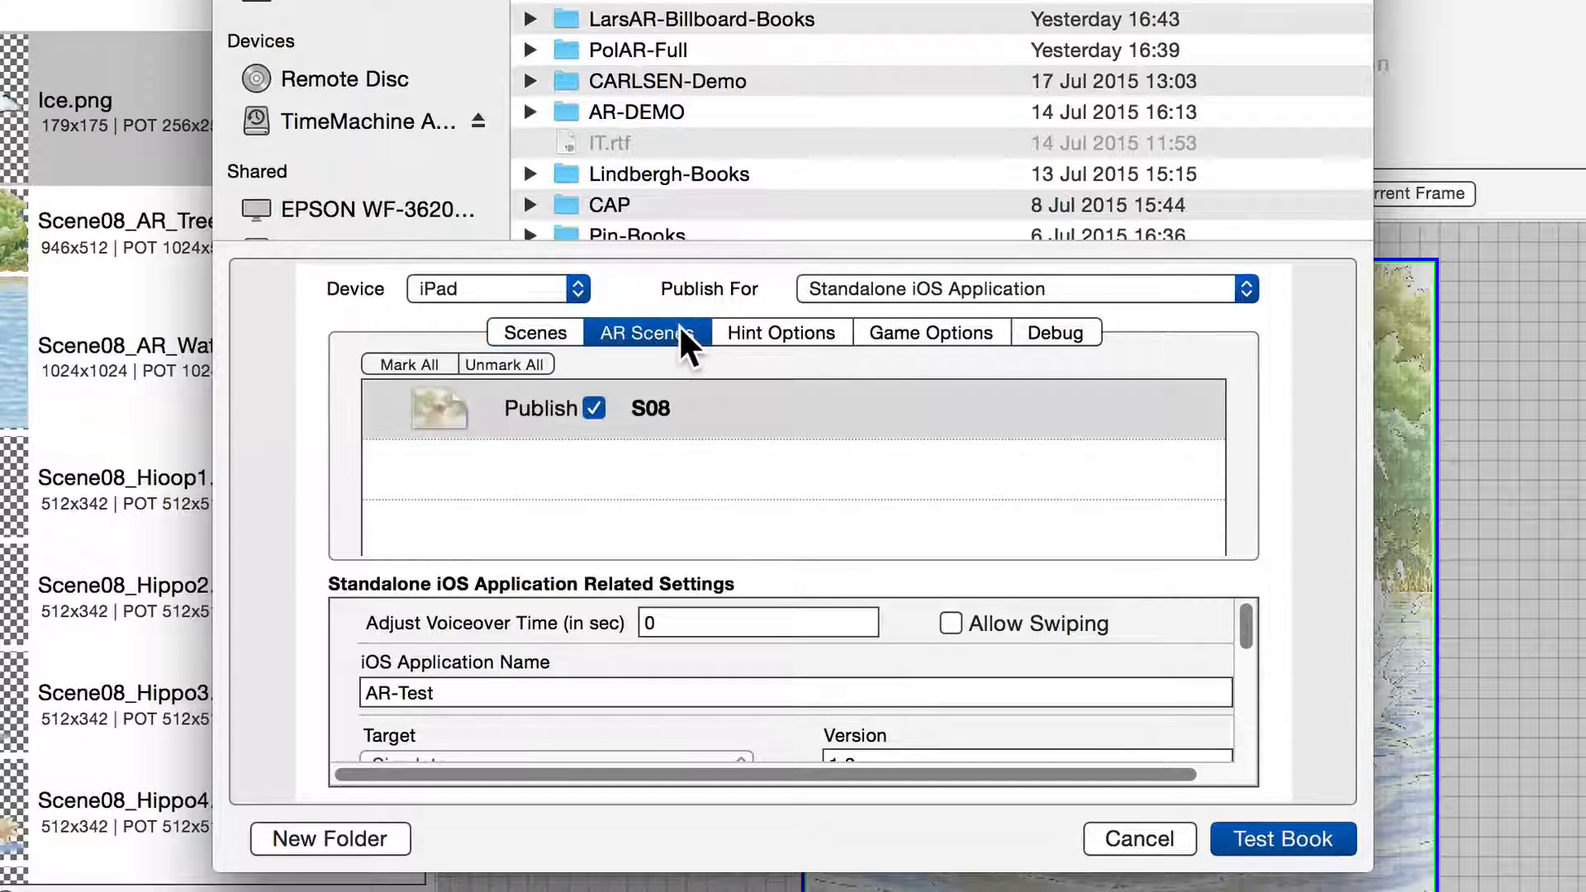
pyautogui.click(874, 284)
pyautogui.click(874, 285)
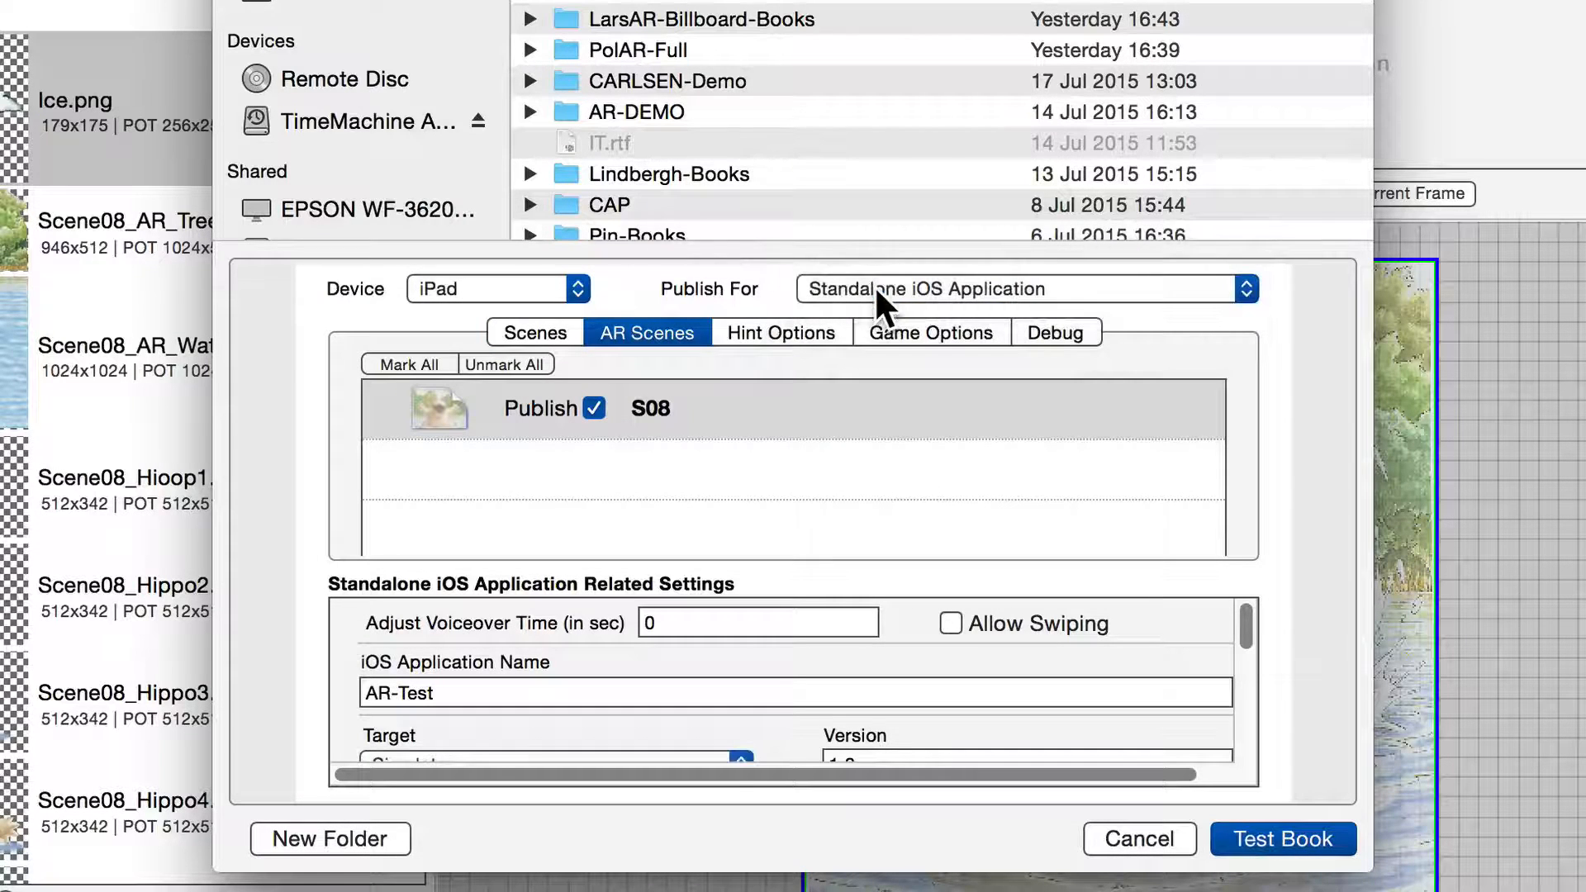
# Set the standalone iOS application's target to Device and build the test book
pyautogui.scroll(-1, 563, 699)
pyautogui.scroll(-3, 442, 657)
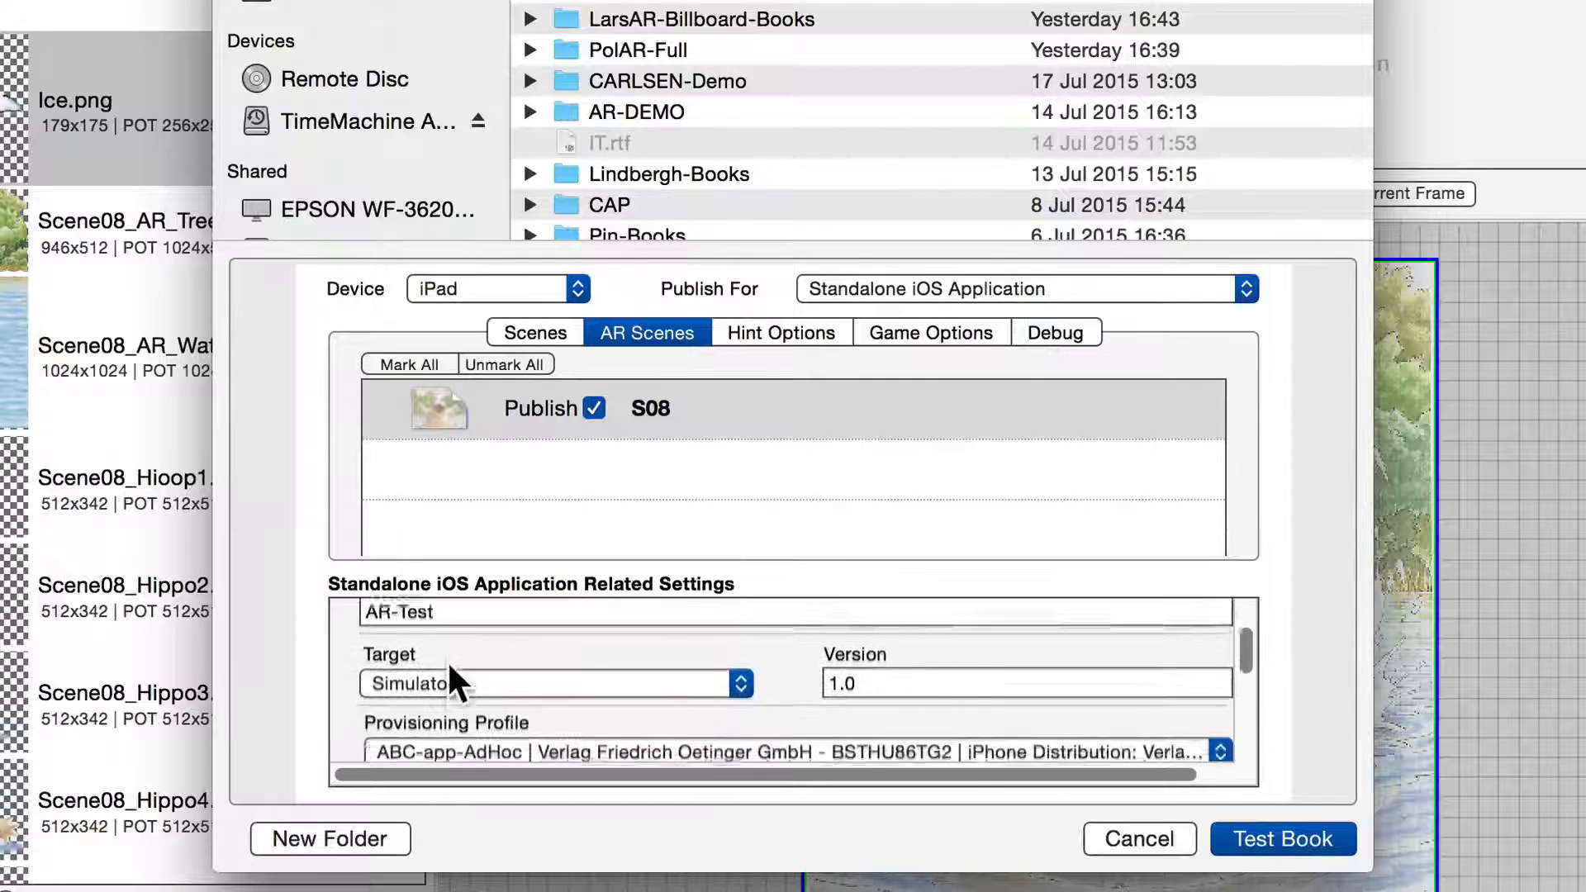
pyautogui.scroll(1, 463, 662)
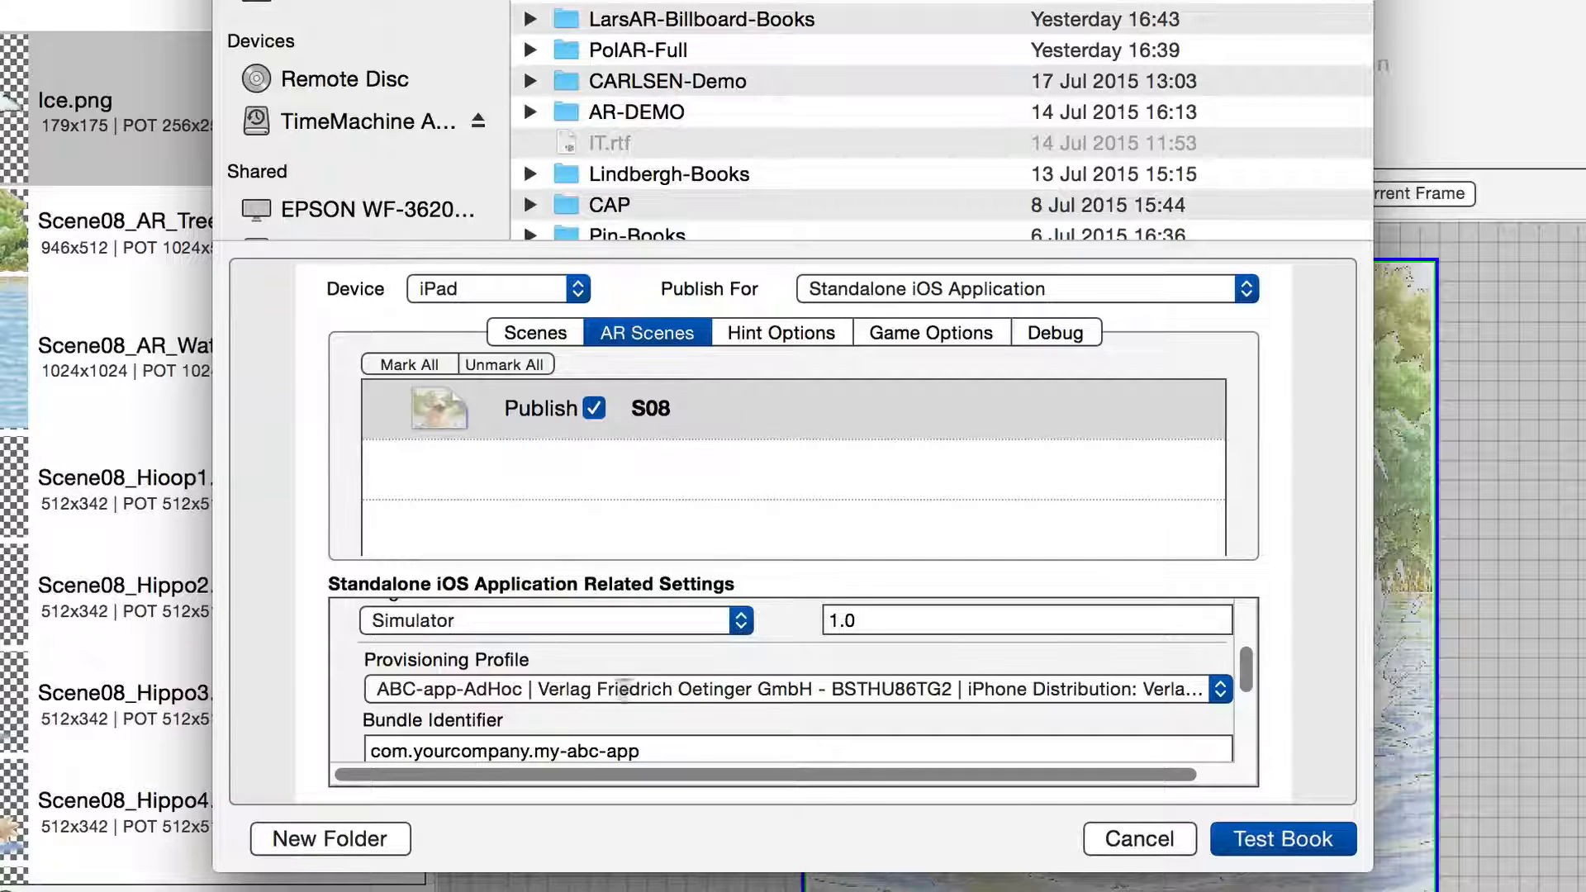
pyautogui.scroll(-1, 646, 694)
pyautogui.scroll(2, 496, 726)
pyautogui.click(505, 636)
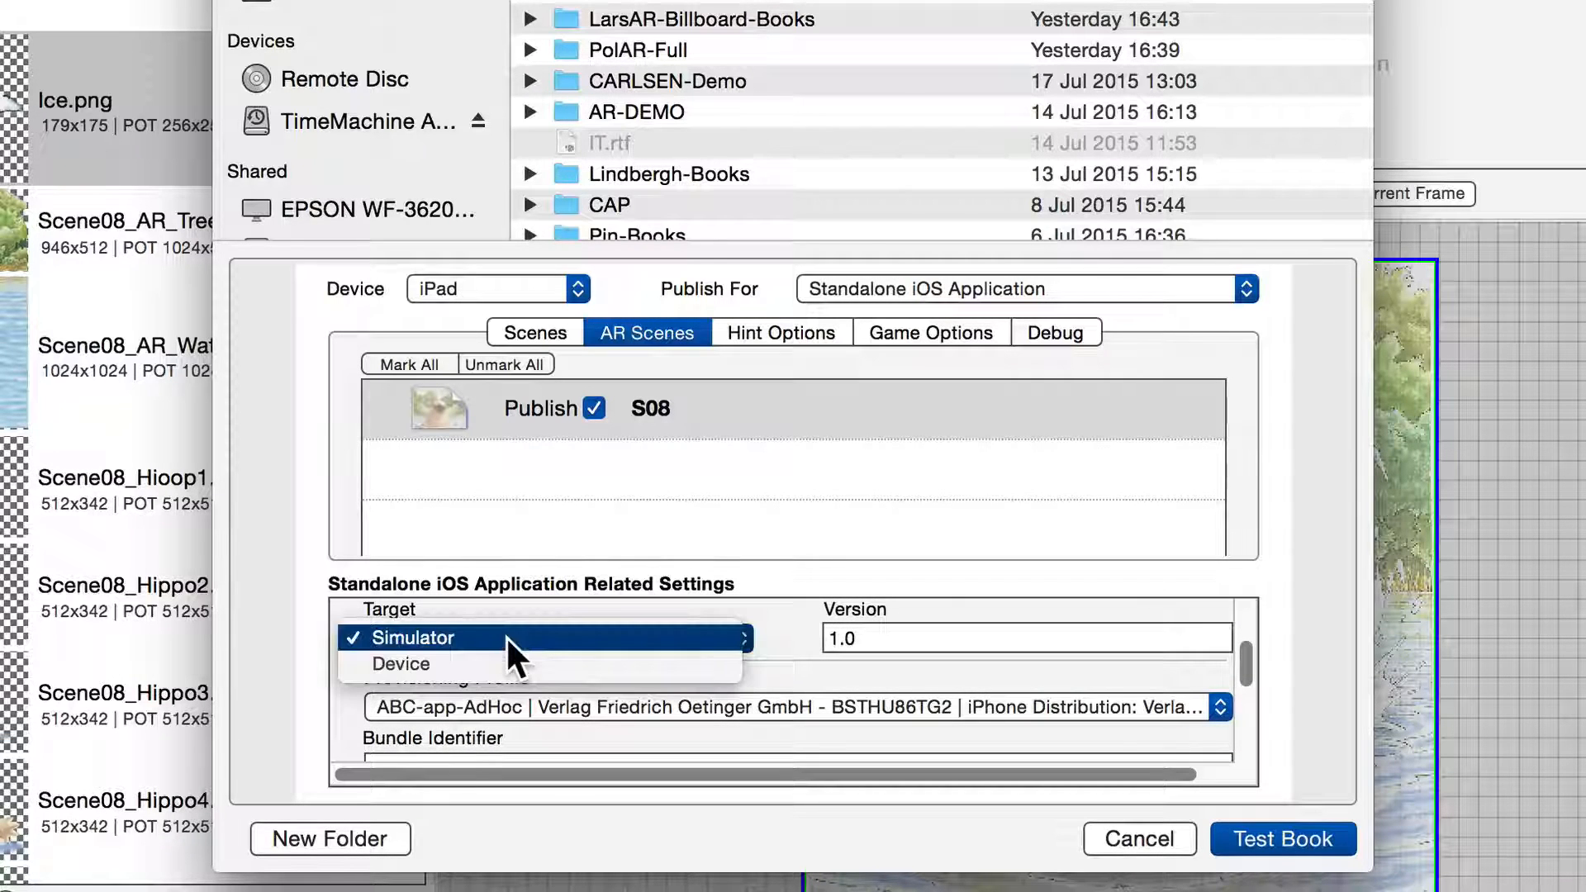
pyautogui.click(497, 657)
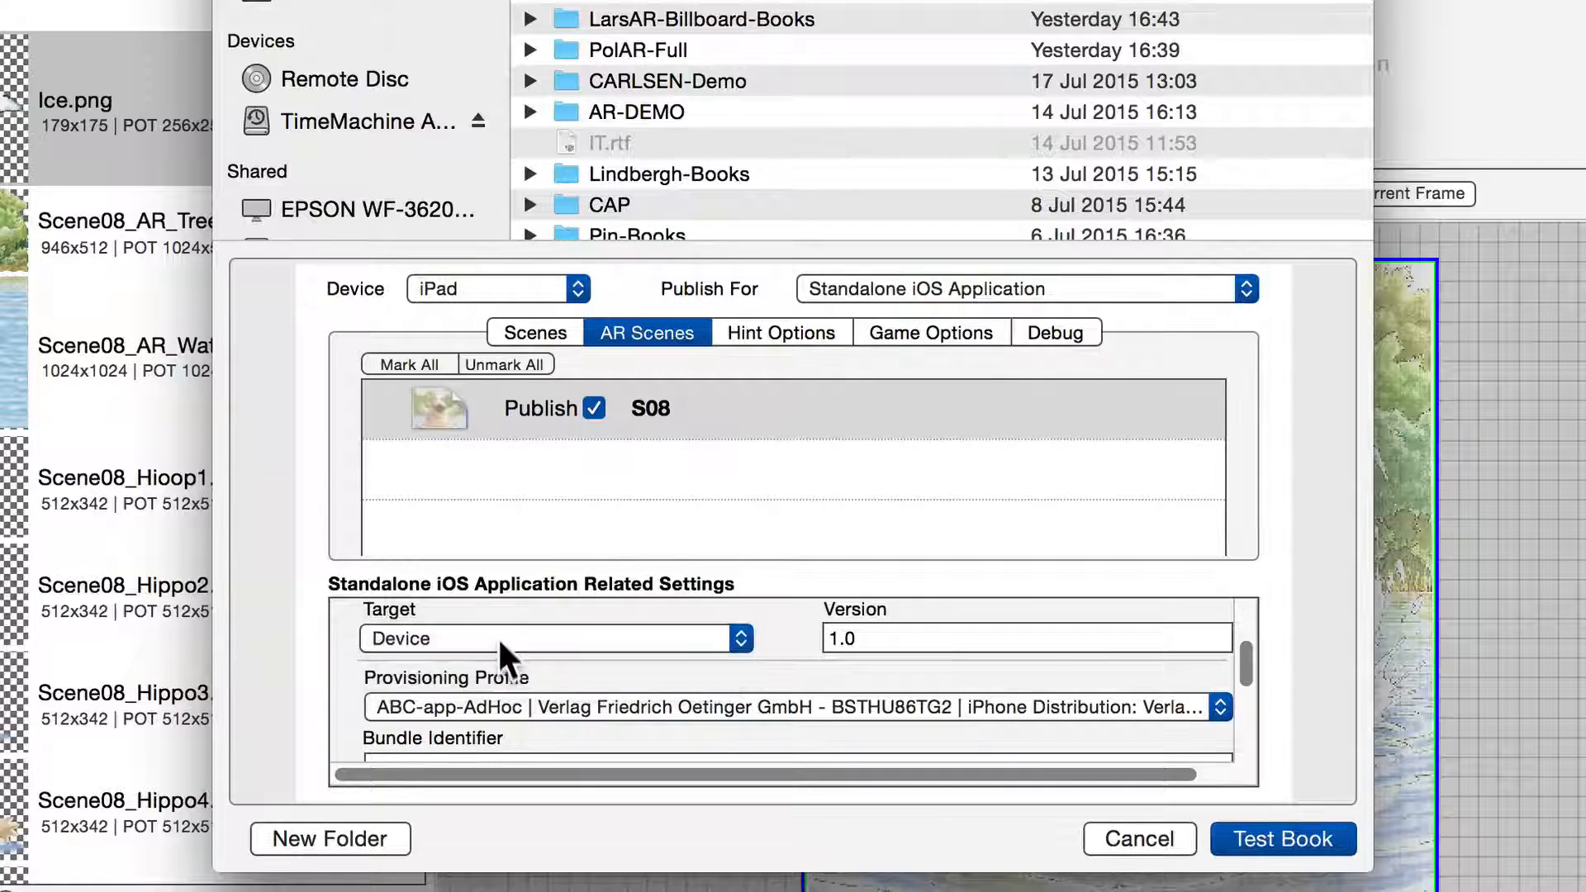
pyautogui.scroll(-5, 562, 687)
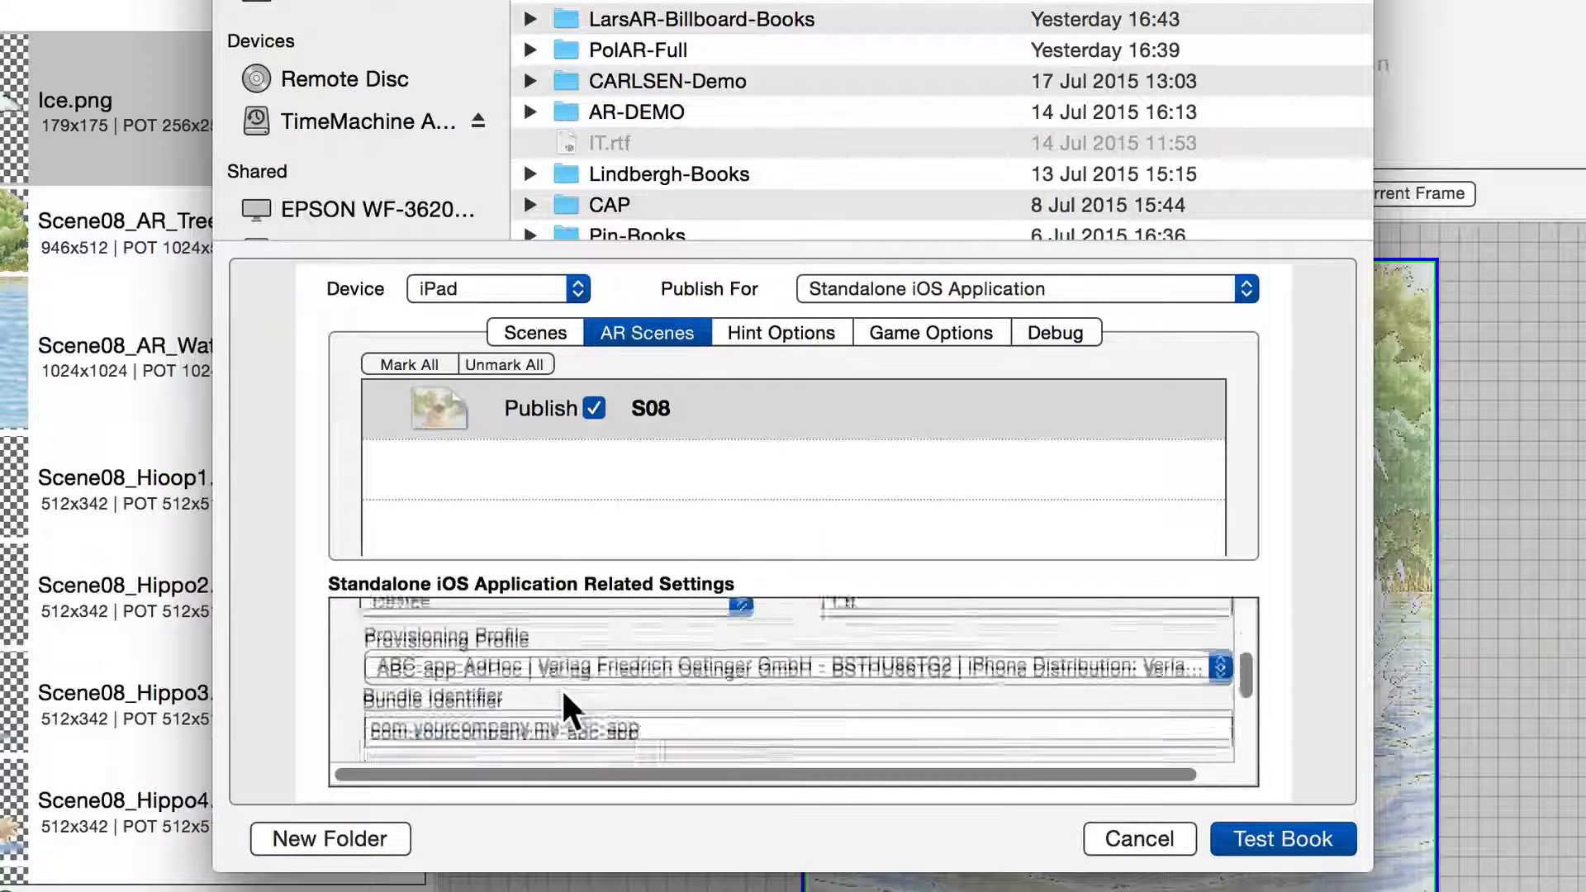
pyautogui.scroll(-2, 545, 691)
pyautogui.scroll(5, 495, 666)
pyautogui.scroll(1, 542, 668)
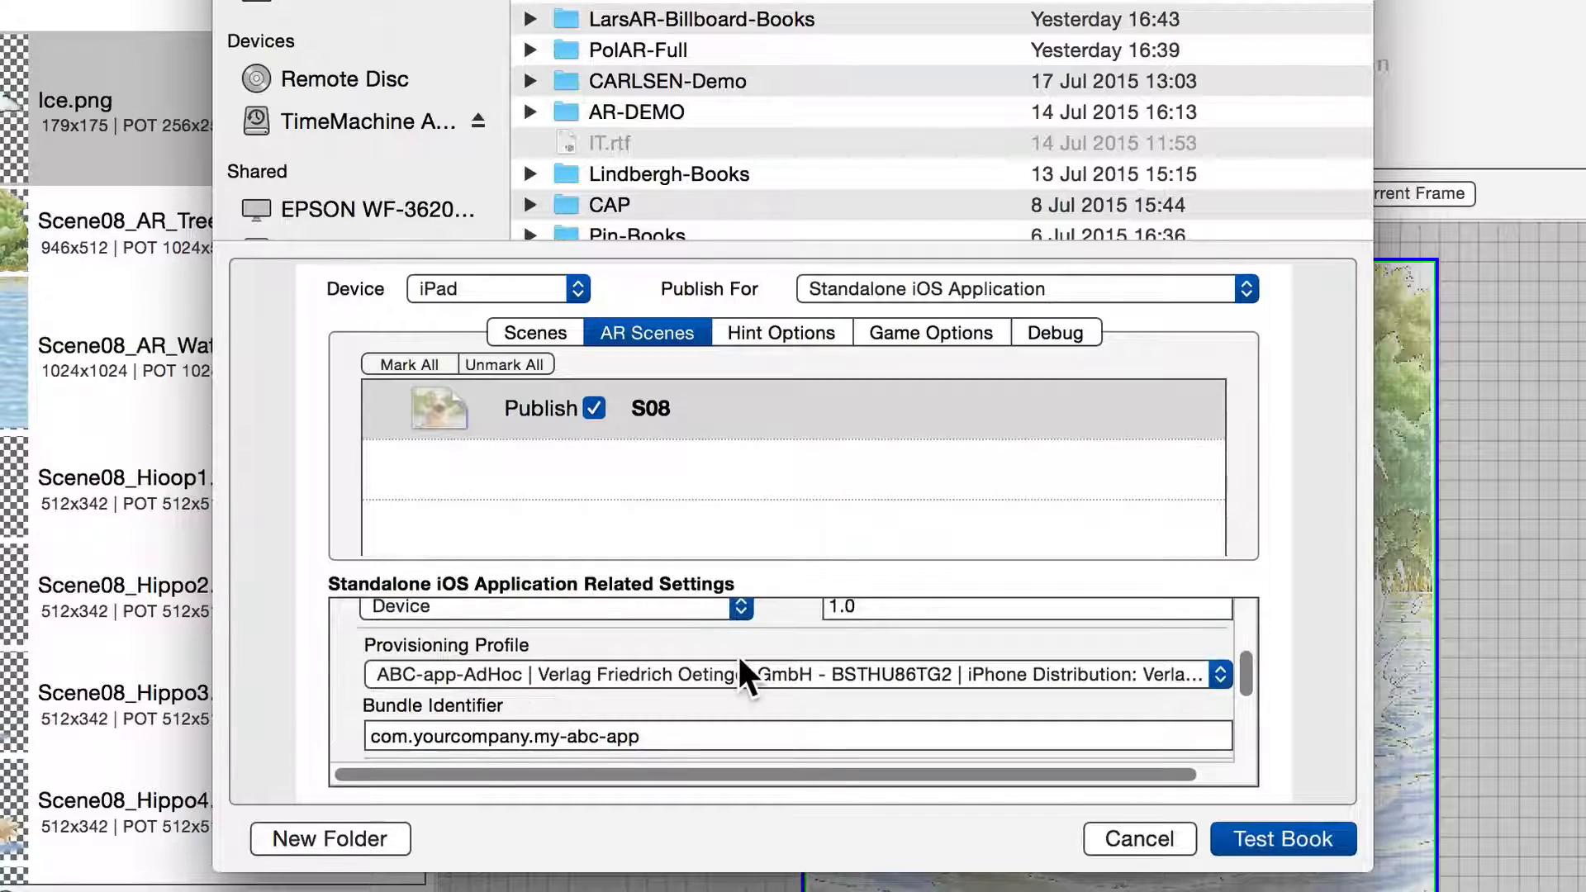
pyautogui.click(1251, 839)
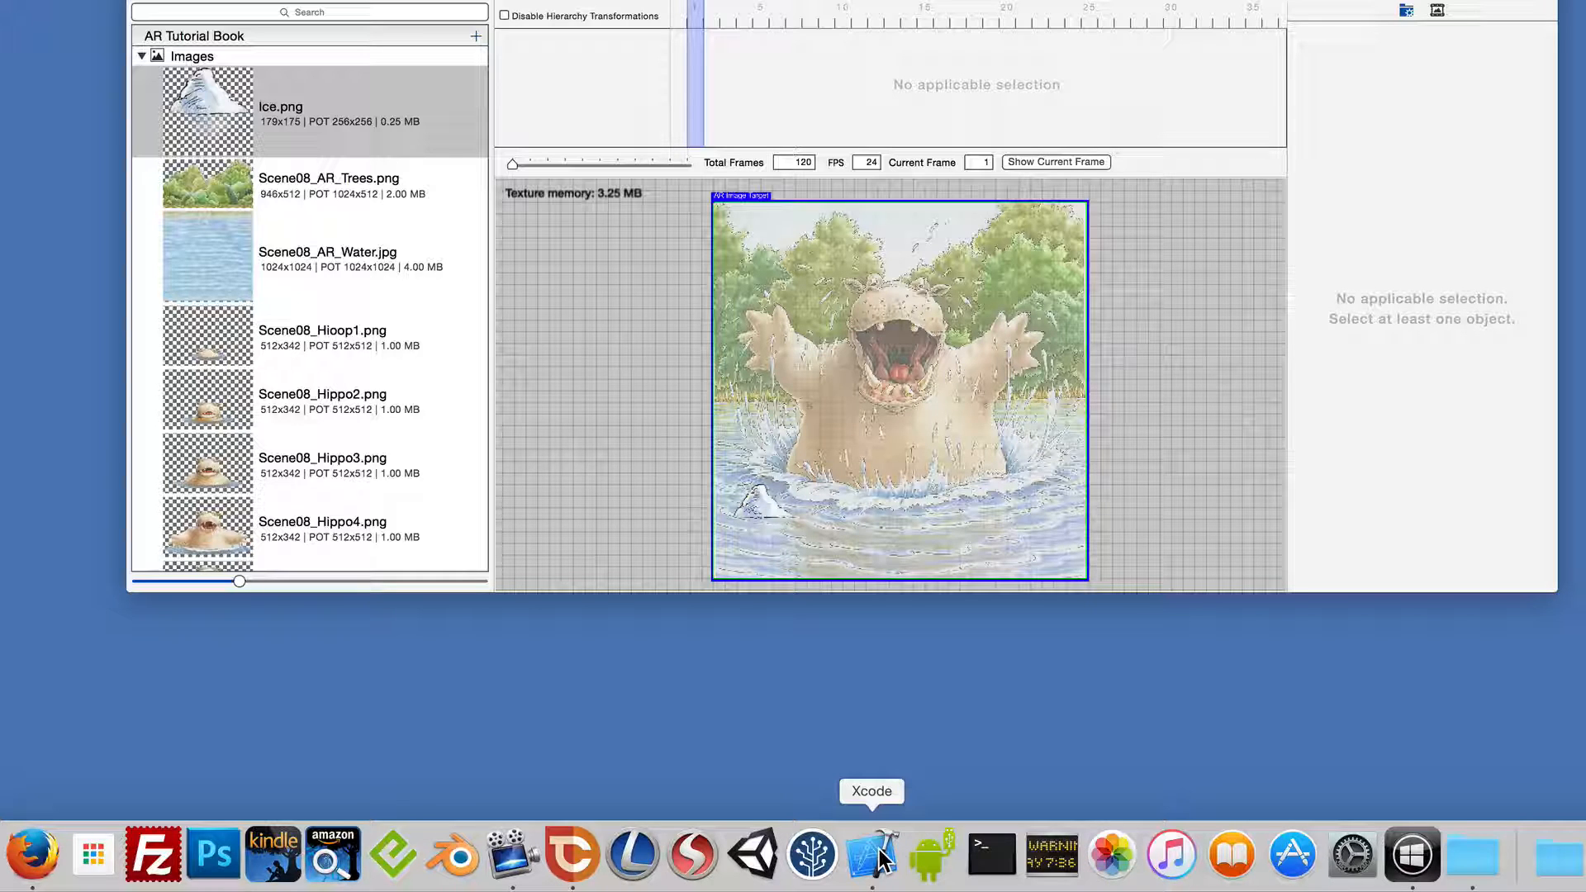
# Switch to Xcode and show the connected iPad Air in its Devices window
pyautogui.click(881, 859)
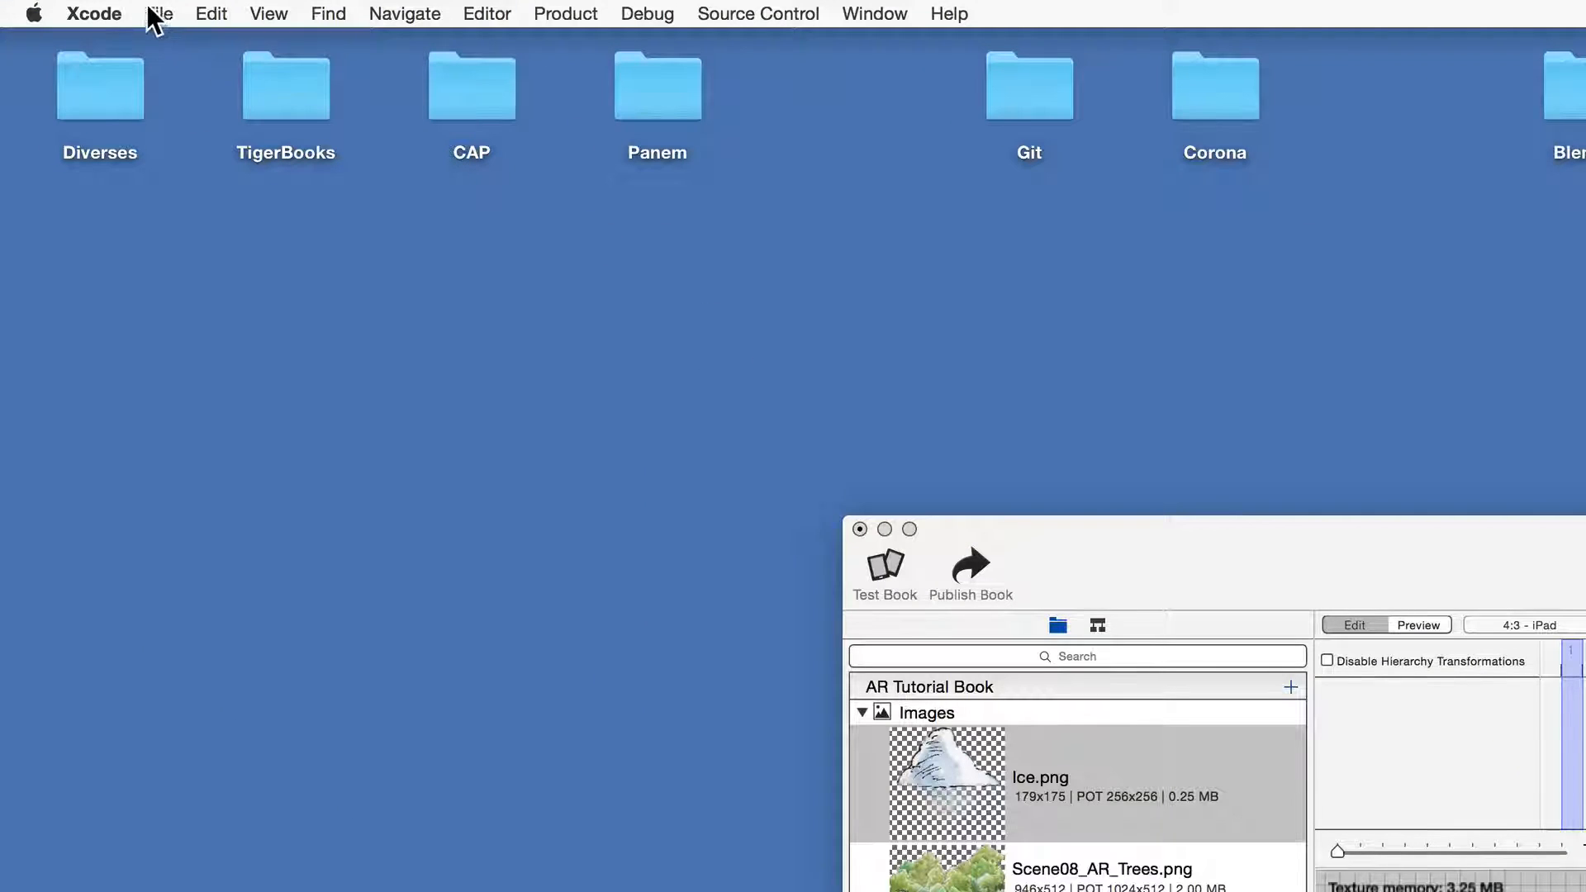
pyautogui.click(867, 17)
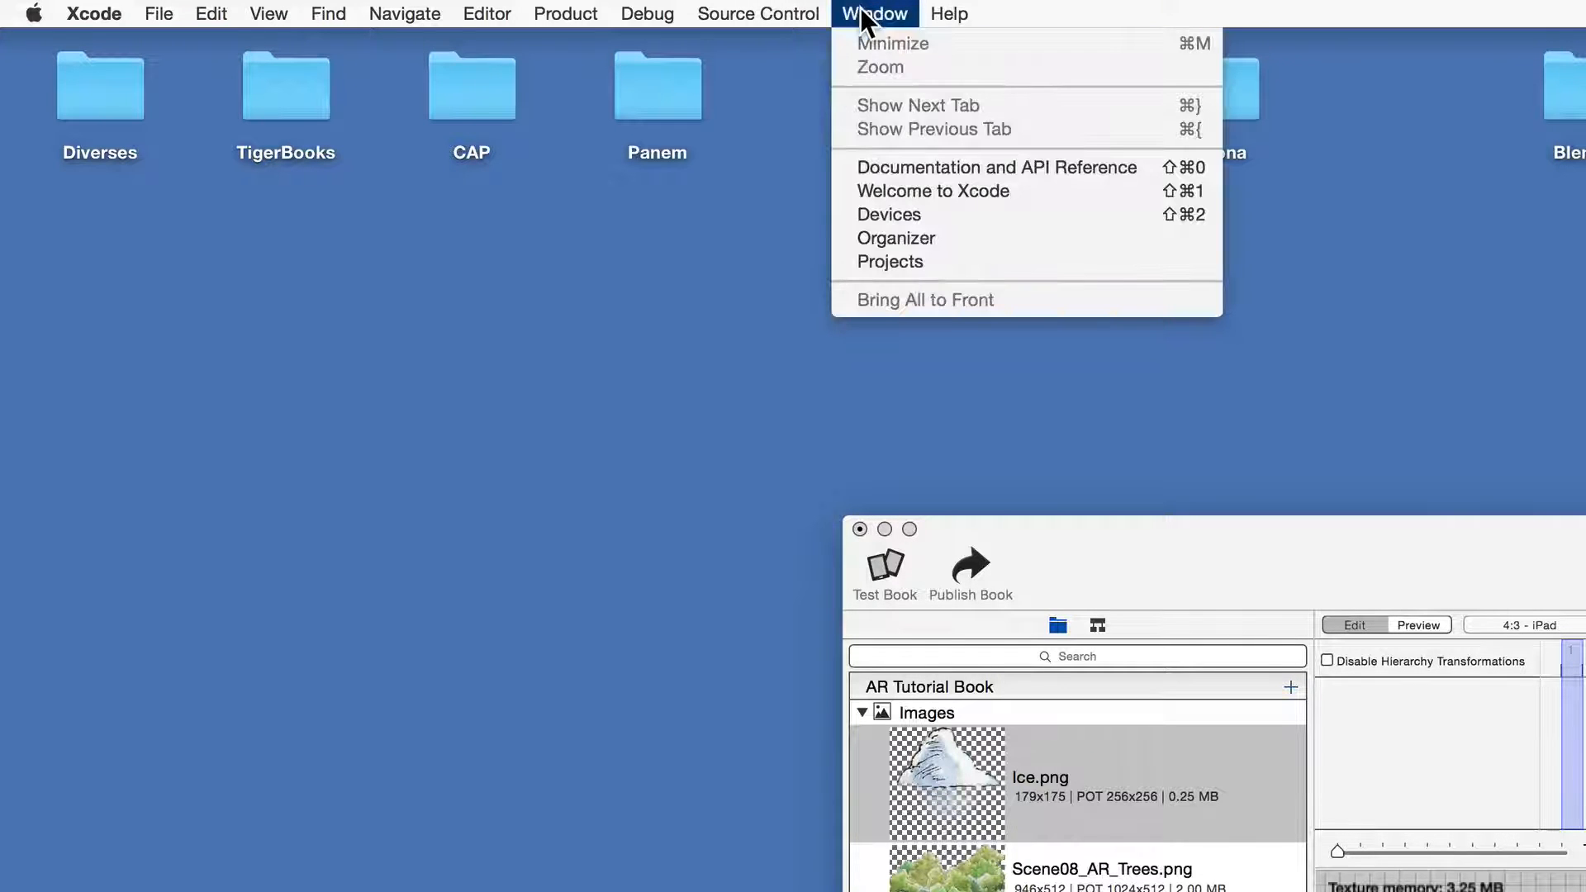
pyautogui.click(901, 216)
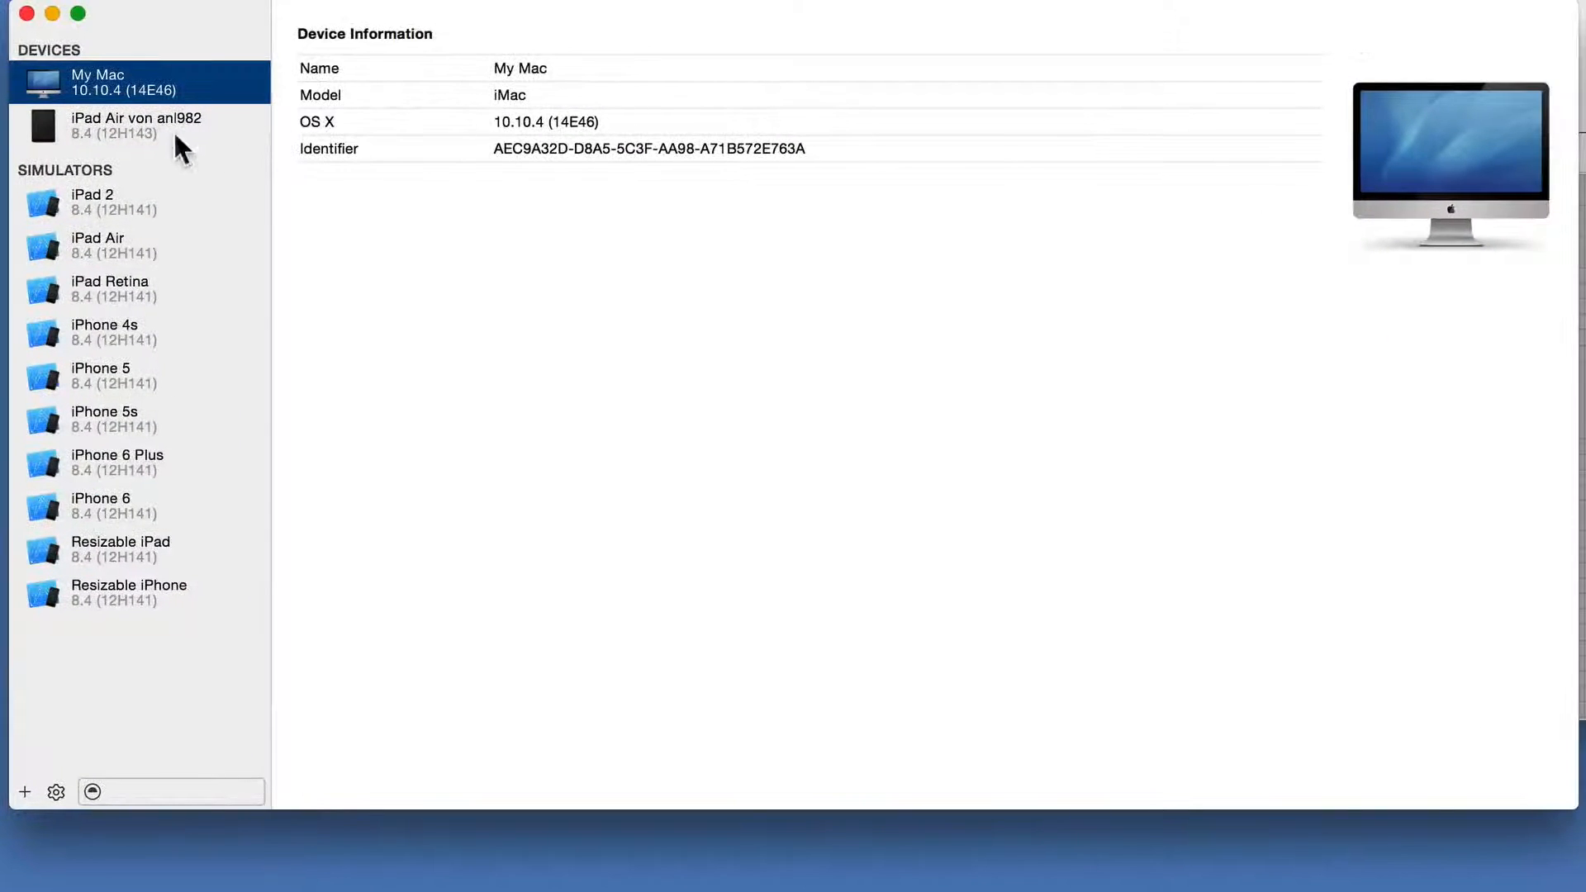
pyautogui.click(177, 137)
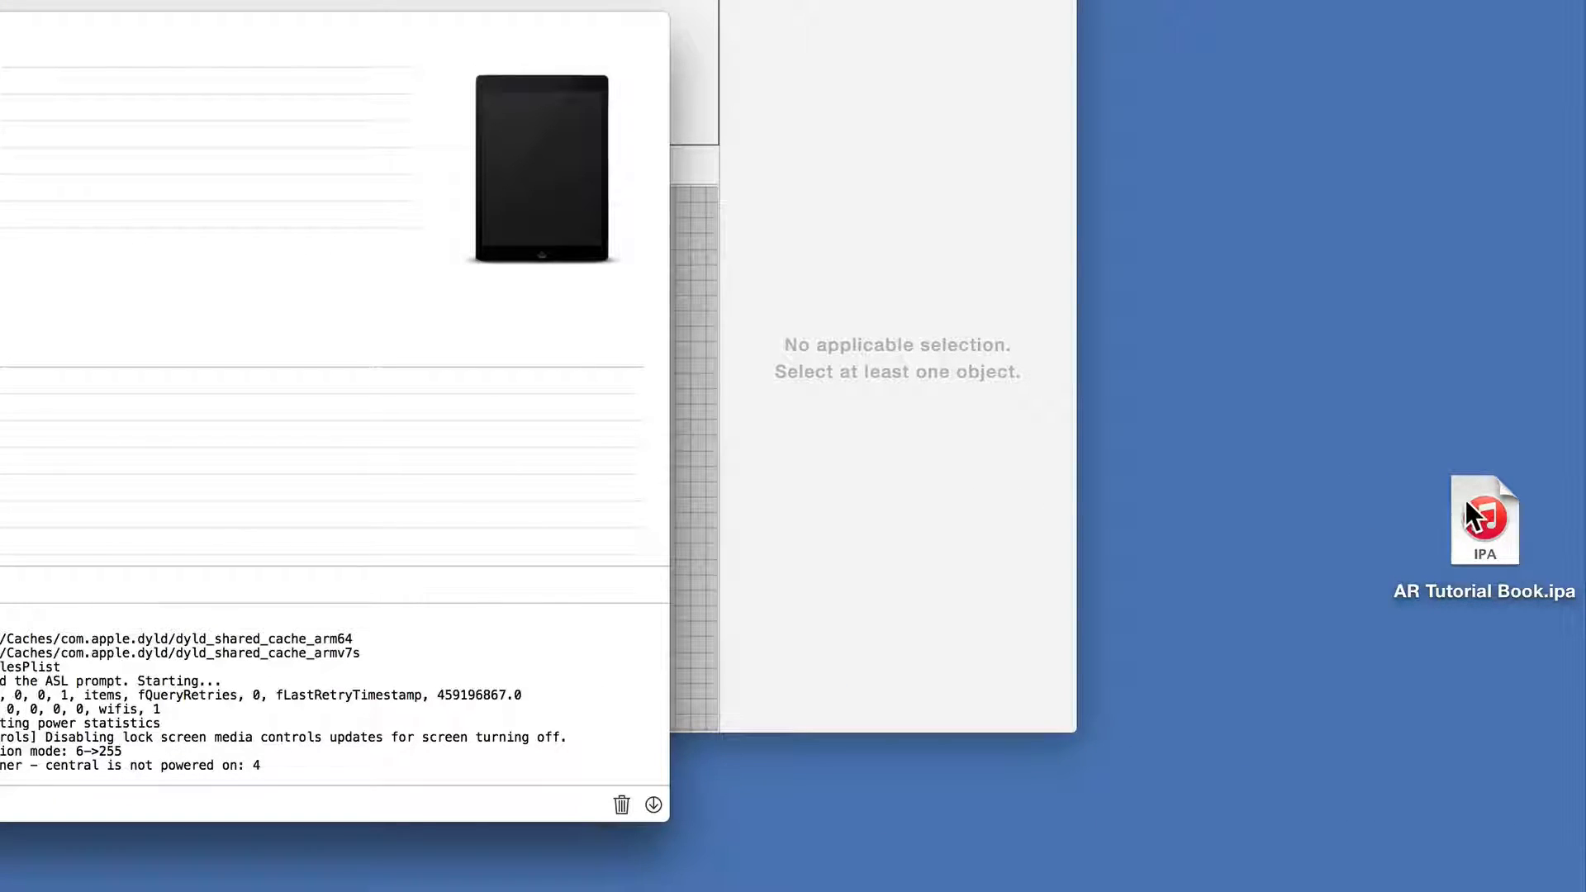
# Install AR Tutorial Book.ipa from the desktop on the iPad Air by adding it to the device's installed apps
pyautogui.moveTo(1494, 504); pyautogui.dragTo(159, 469)
pyautogui.moveTo(628, 459); pyautogui.dragTo(484, 447)
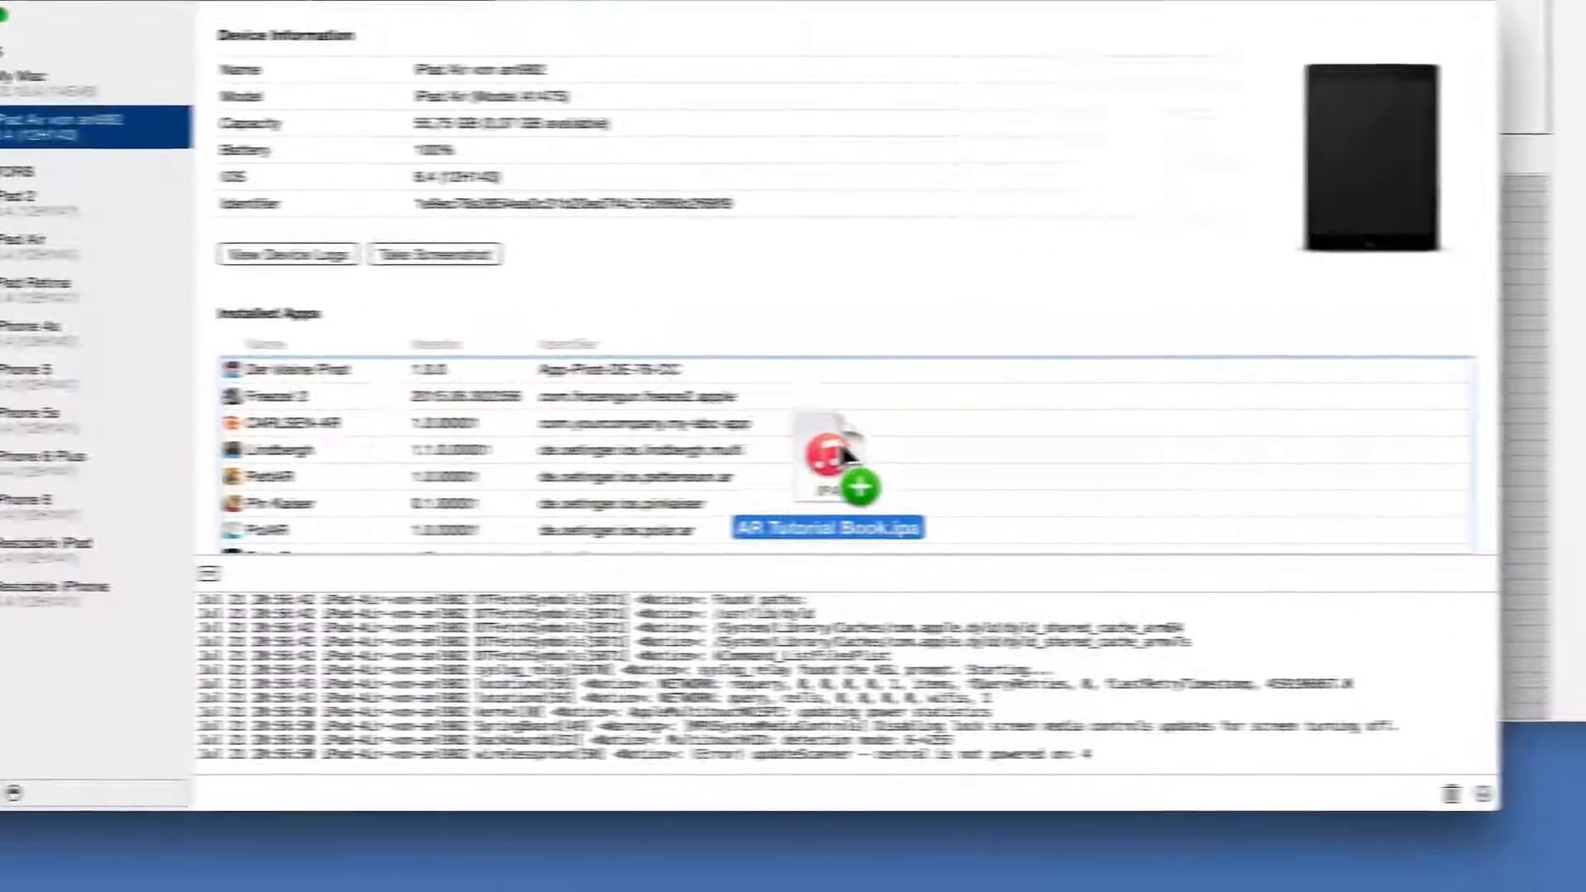
pyautogui.moveTo(919, 443); pyautogui.dragTo(920, 443)
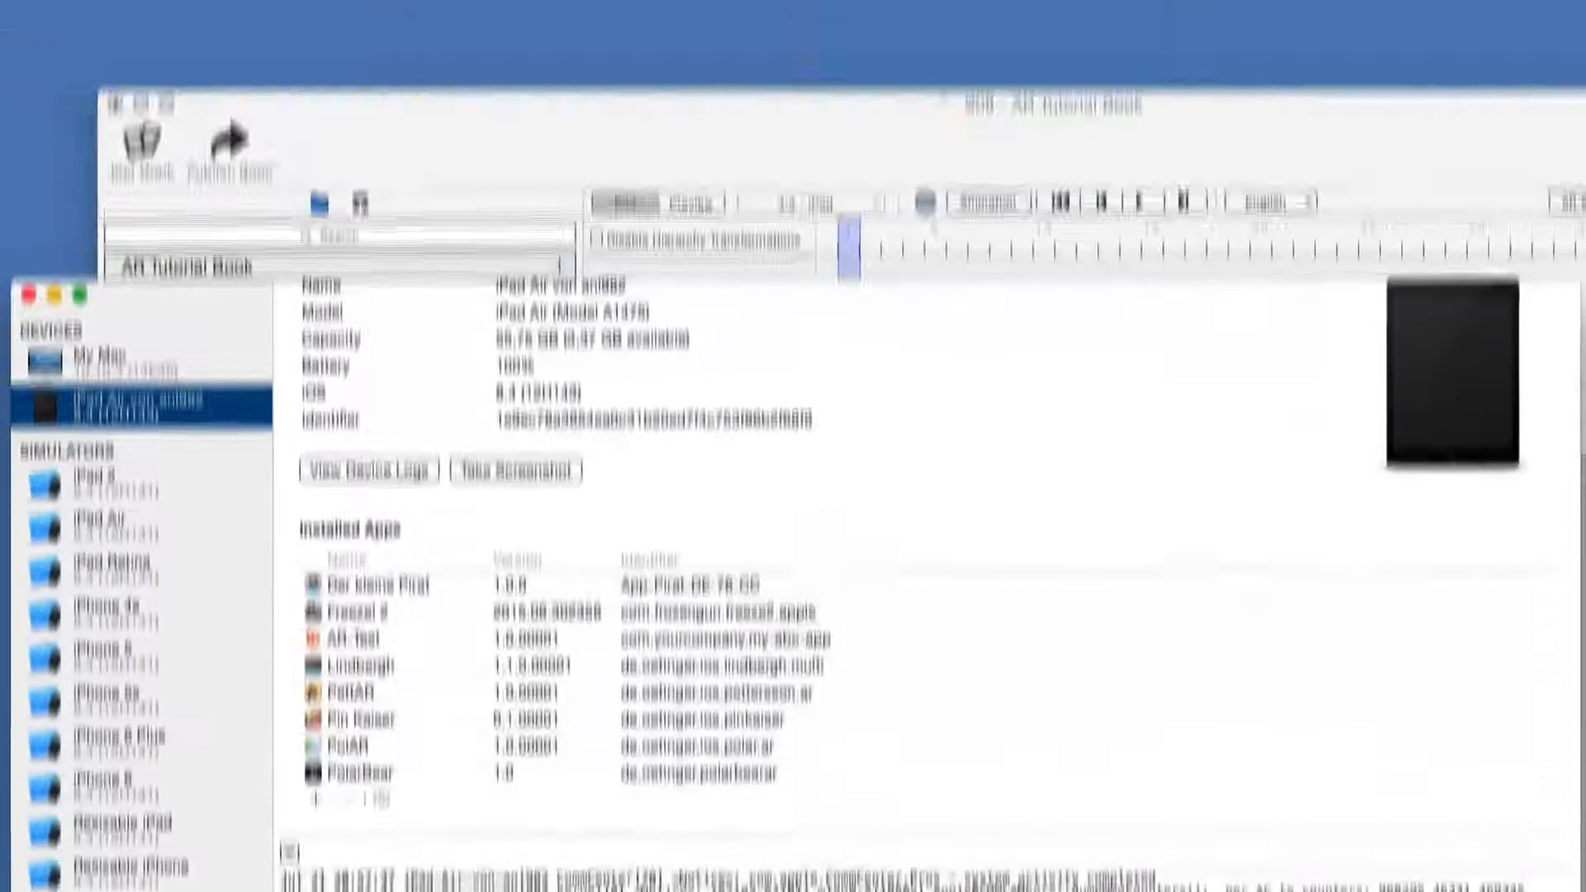
# Open QuickTime Player and start a new movie recording with the connected iPad Air as the camera
pyautogui.press('super+space')
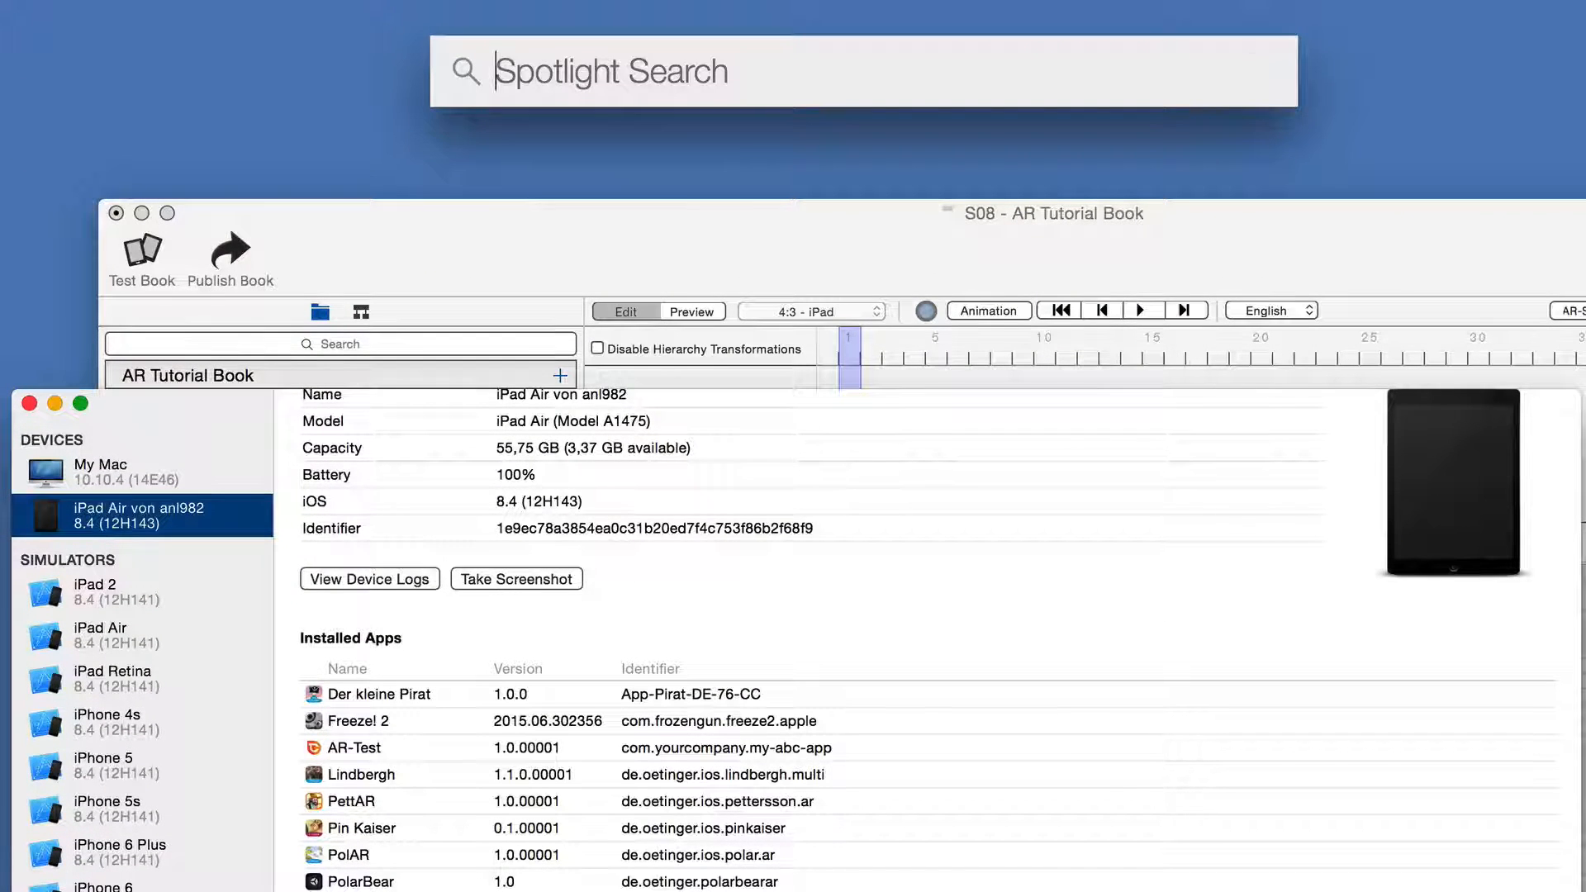
pyautogui.write('quickTime Player')
pyautogui.press('Return')
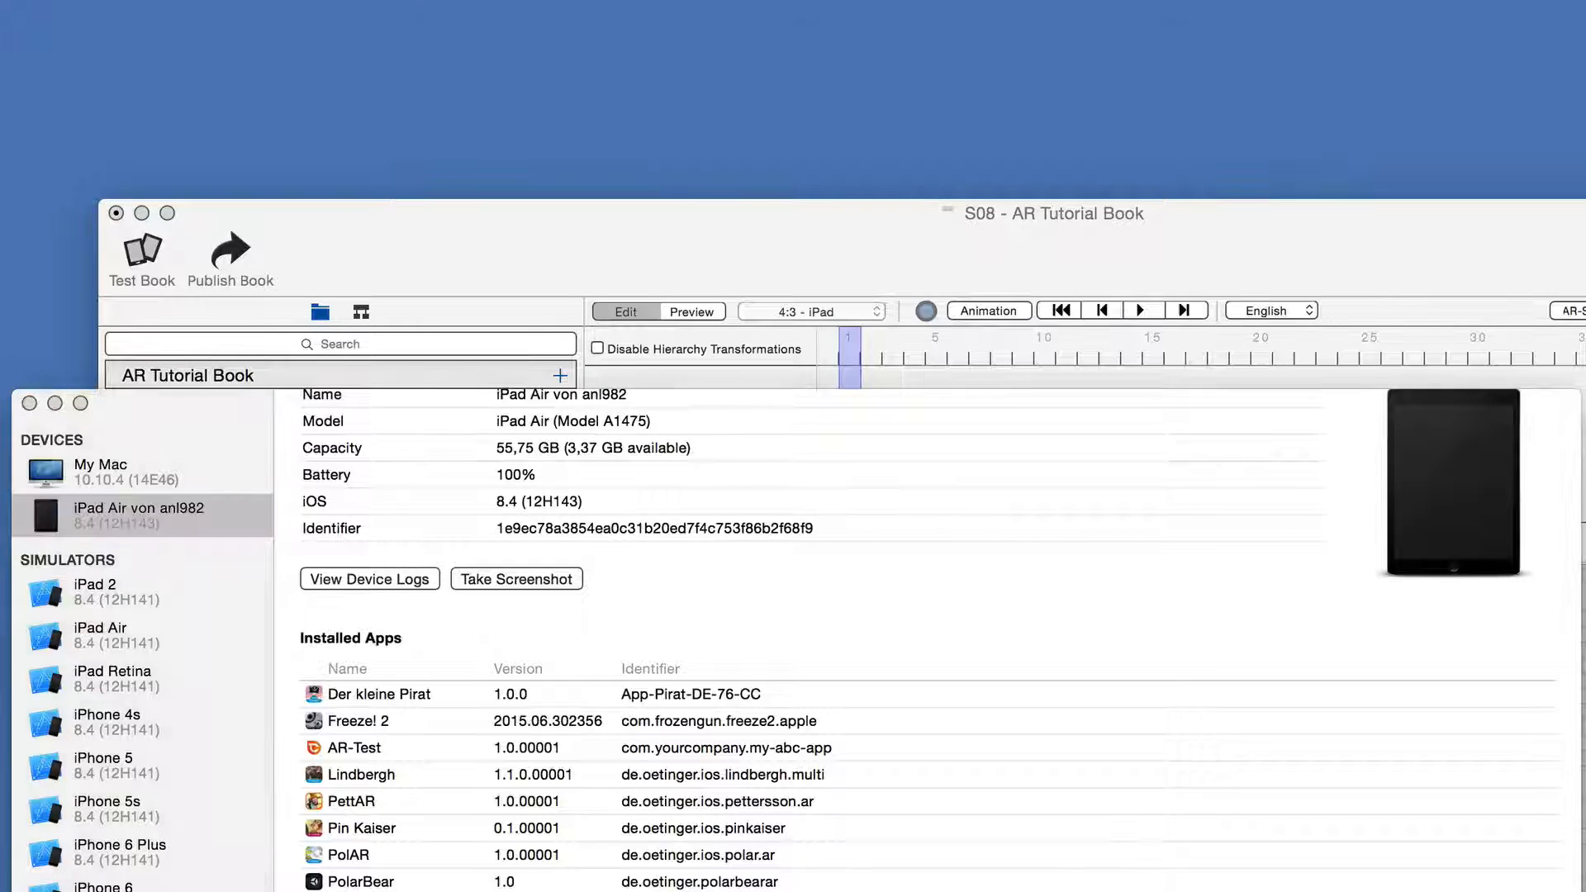
pyautogui.click(1152, 514)
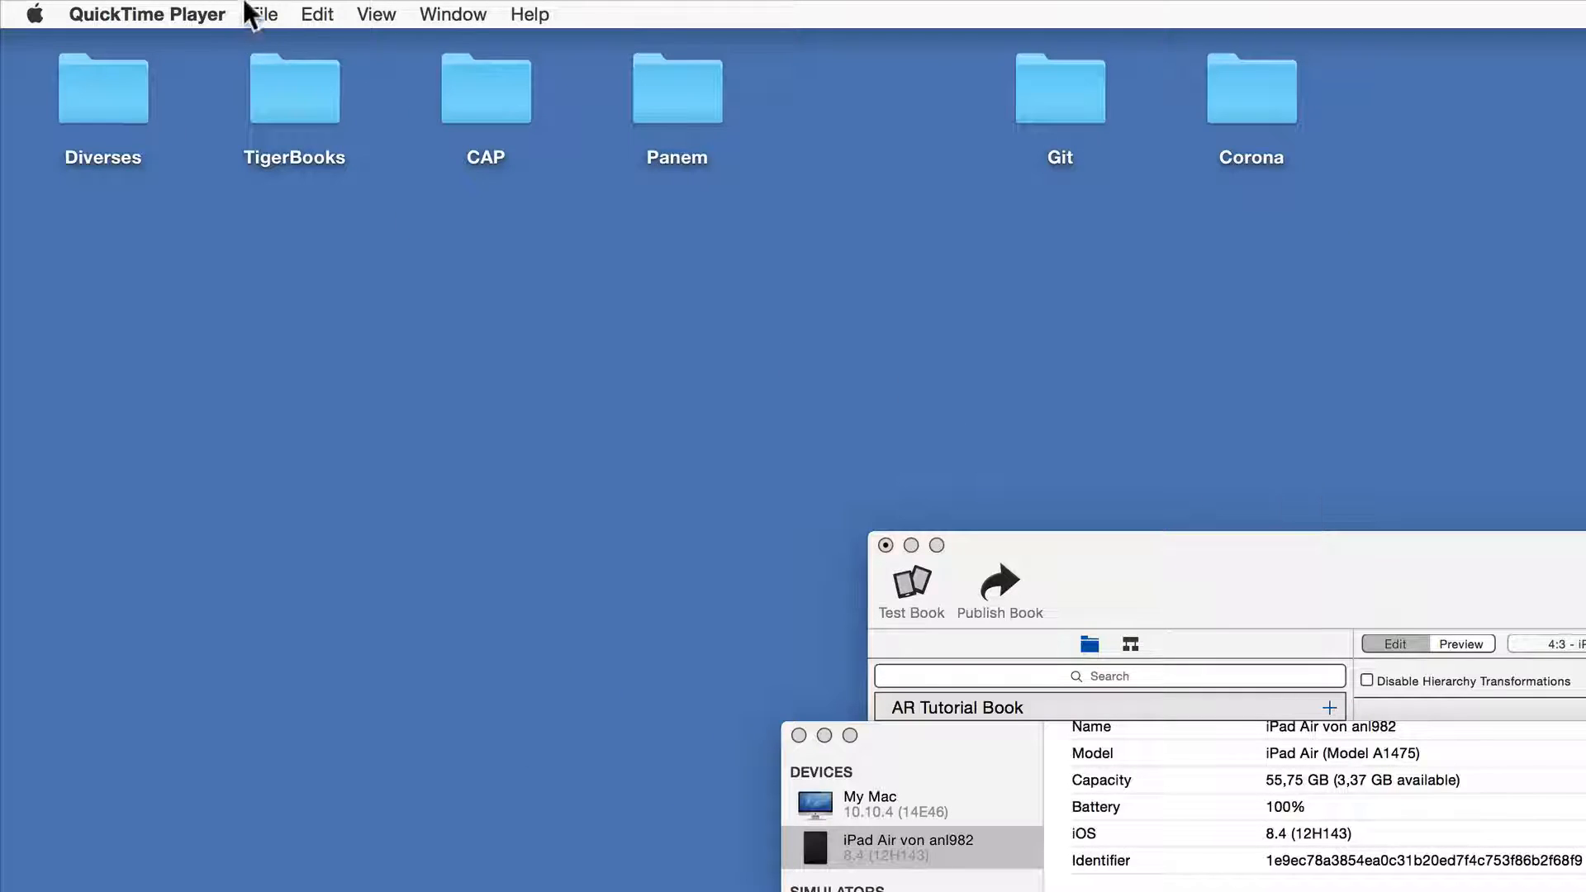
pyautogui.click(248, 14)
pyautogui.click(277, 43)
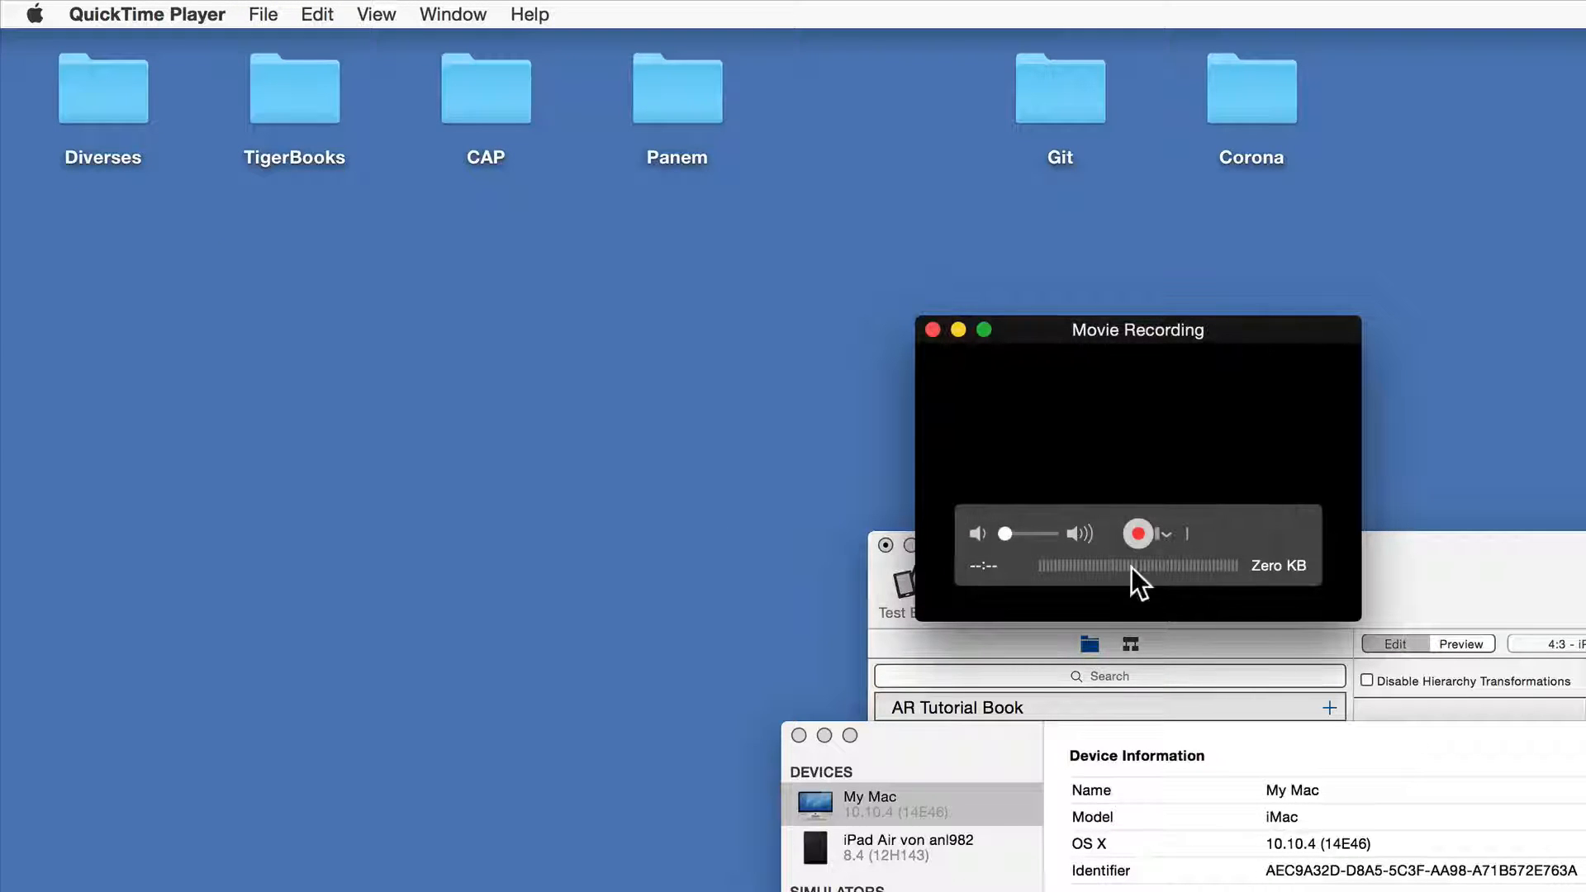
pyautogui.click(1166, 535)
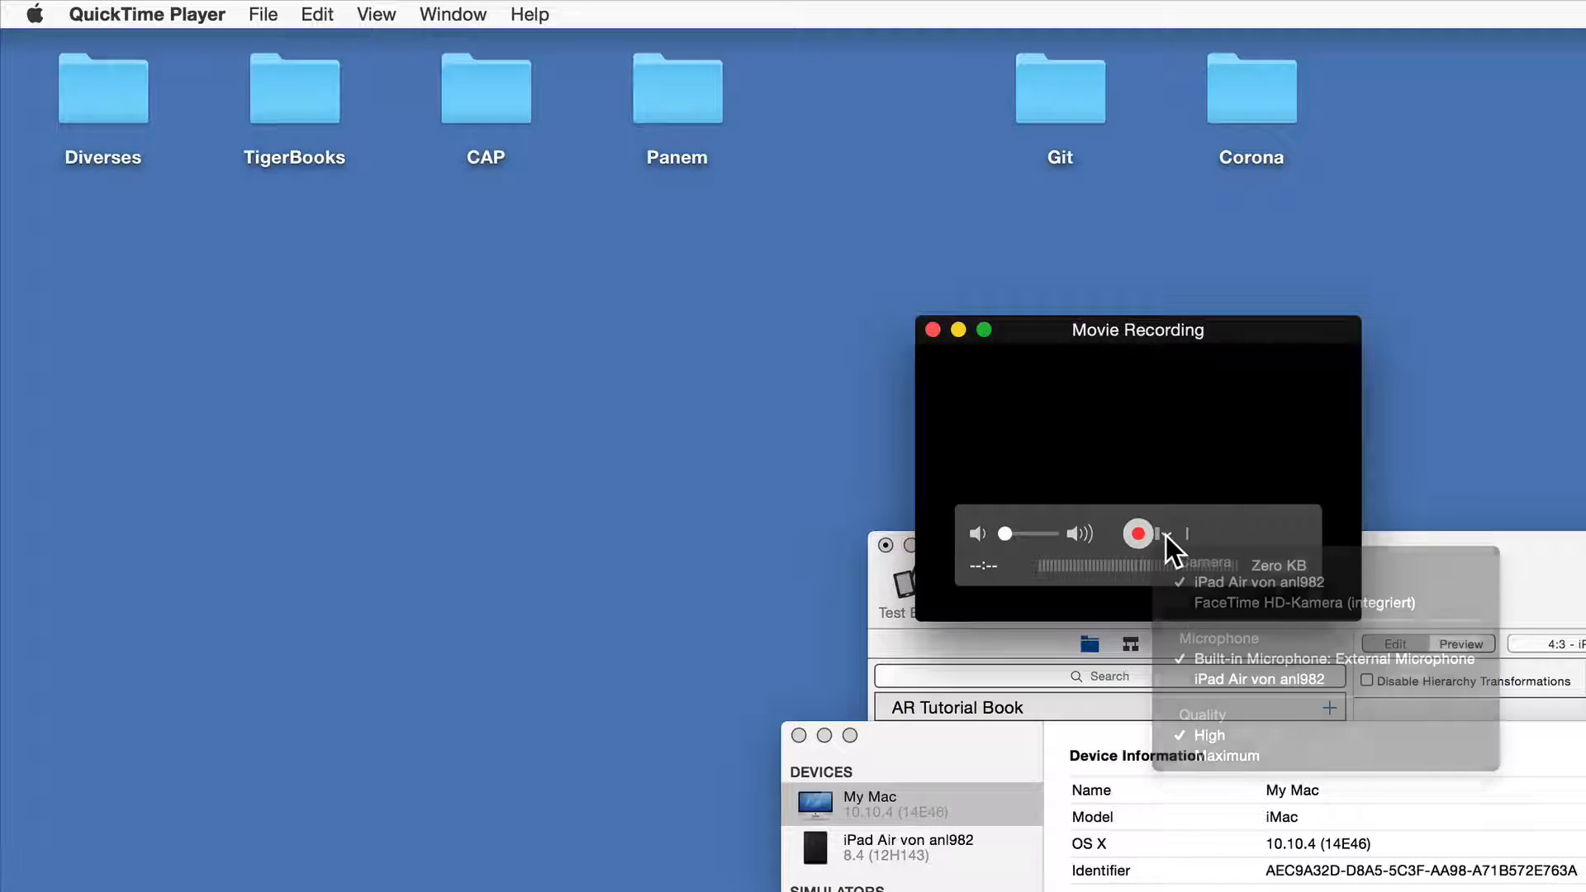
pyautogui.click(1216, 577)
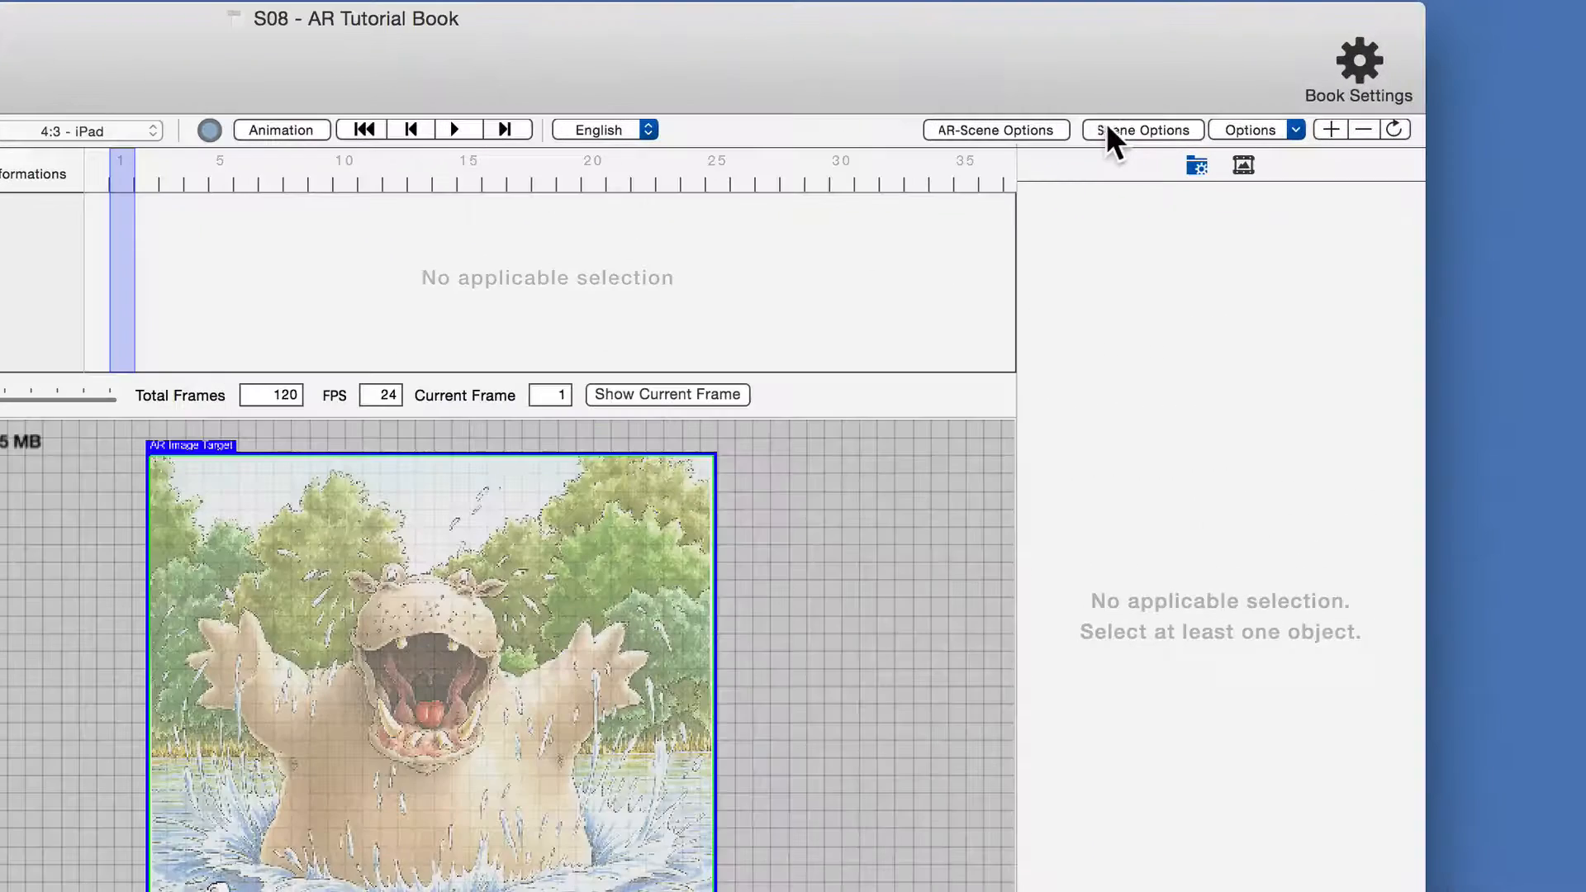
# Set scene S08's background in TigerCreate to Scene08_AR_Water.jpg so that it covers the image target
pyautogui.click(1348, 104)
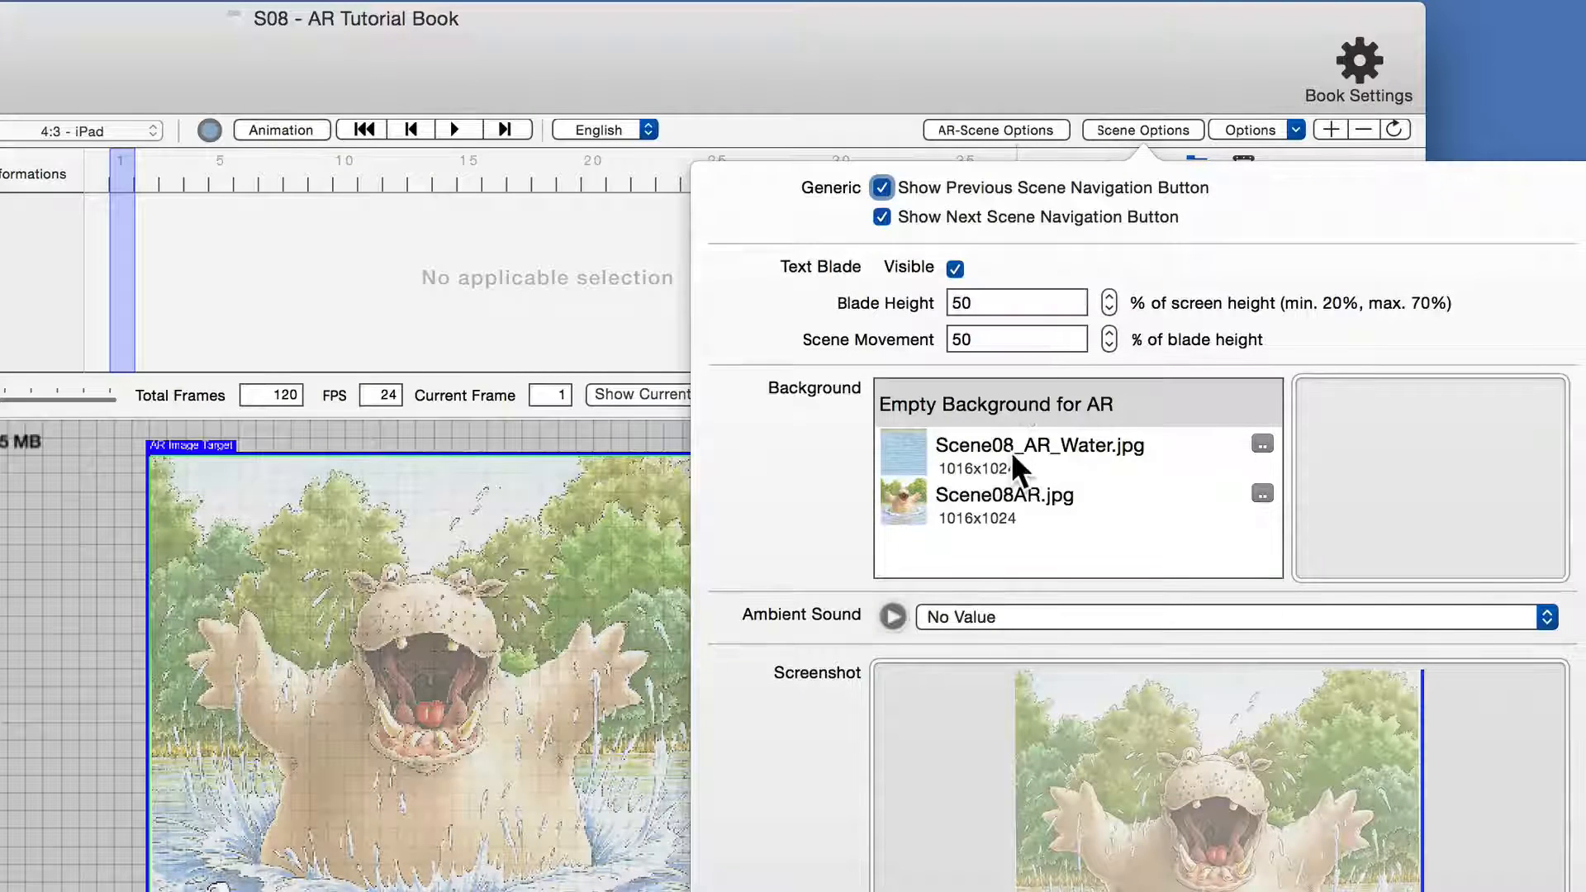
pyautogui.click(1011, 451)
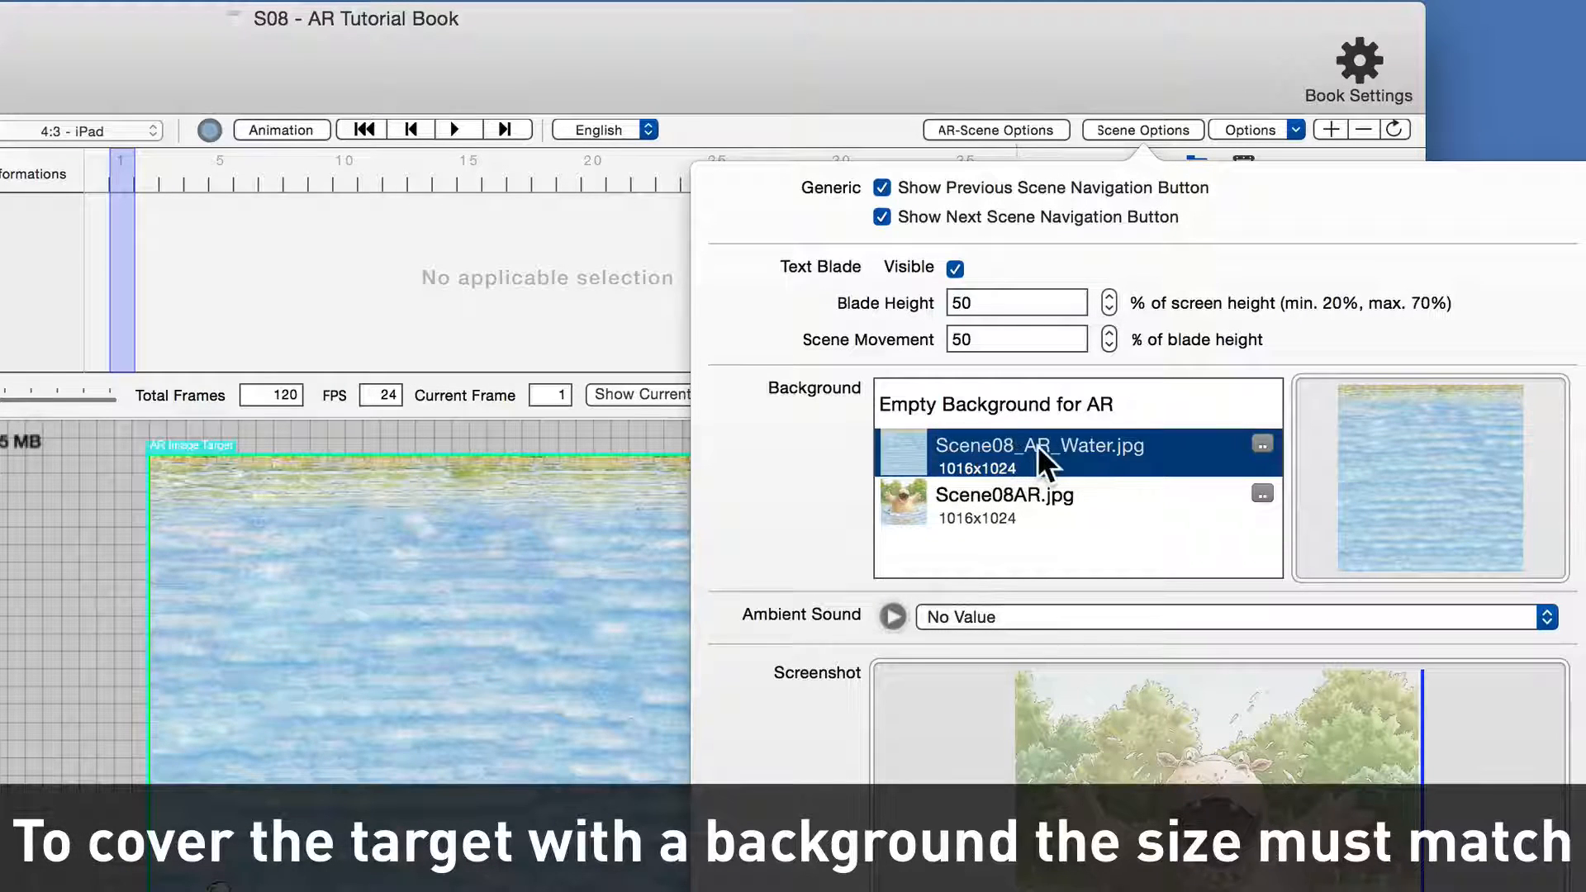
pyautogui.click(69, 534)
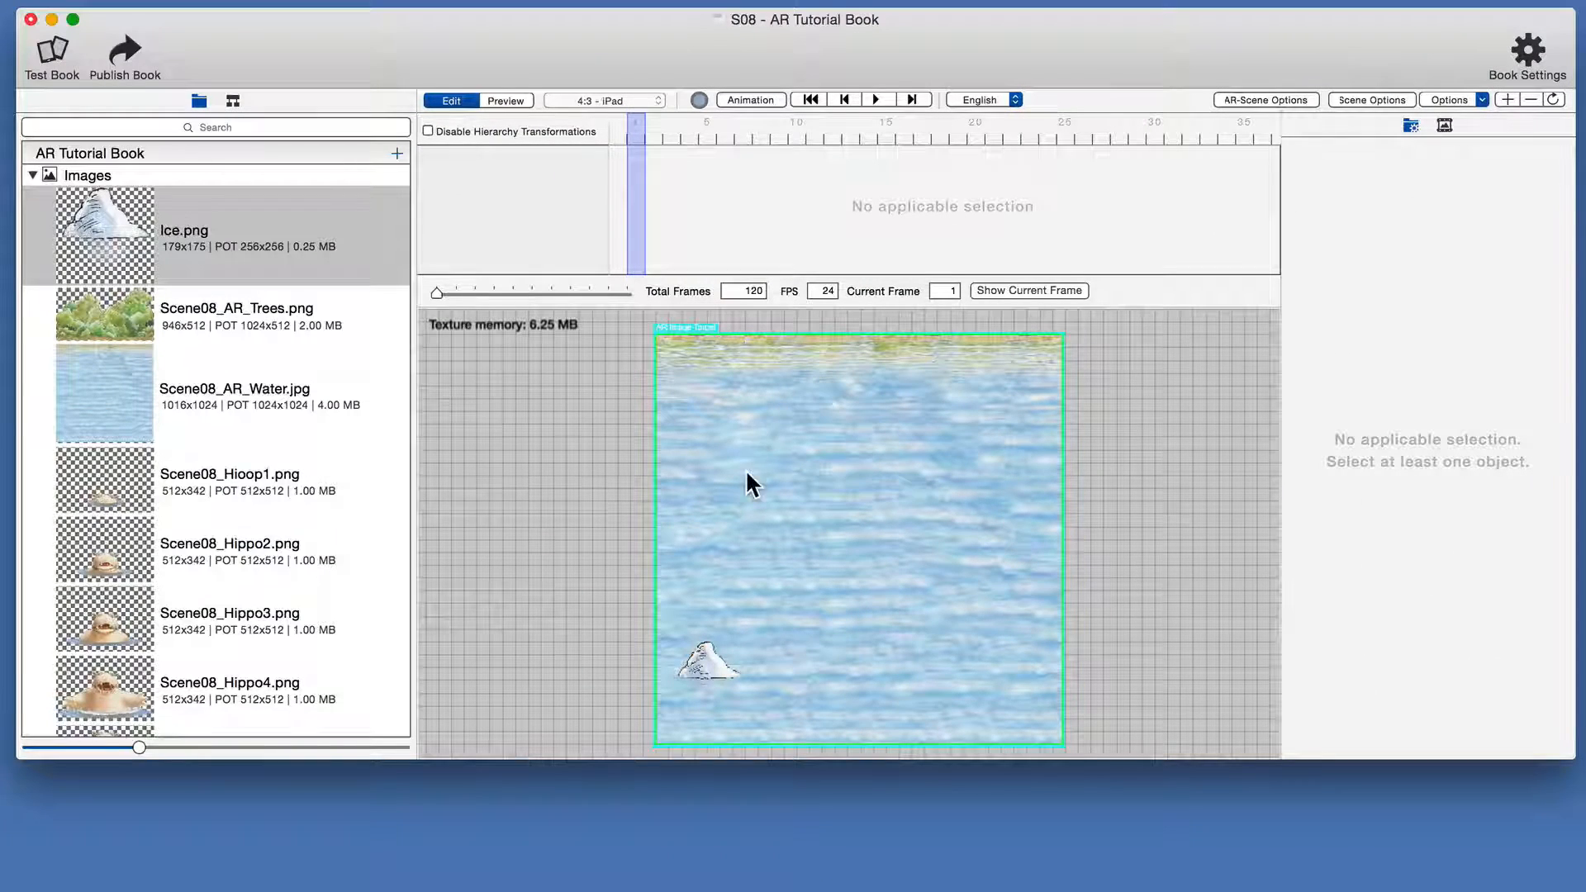
# Switch the scene to Empty Background for AR for comparison and return it to Scene08_AR_Water.jpg
pyautogui.click(1371, 100)
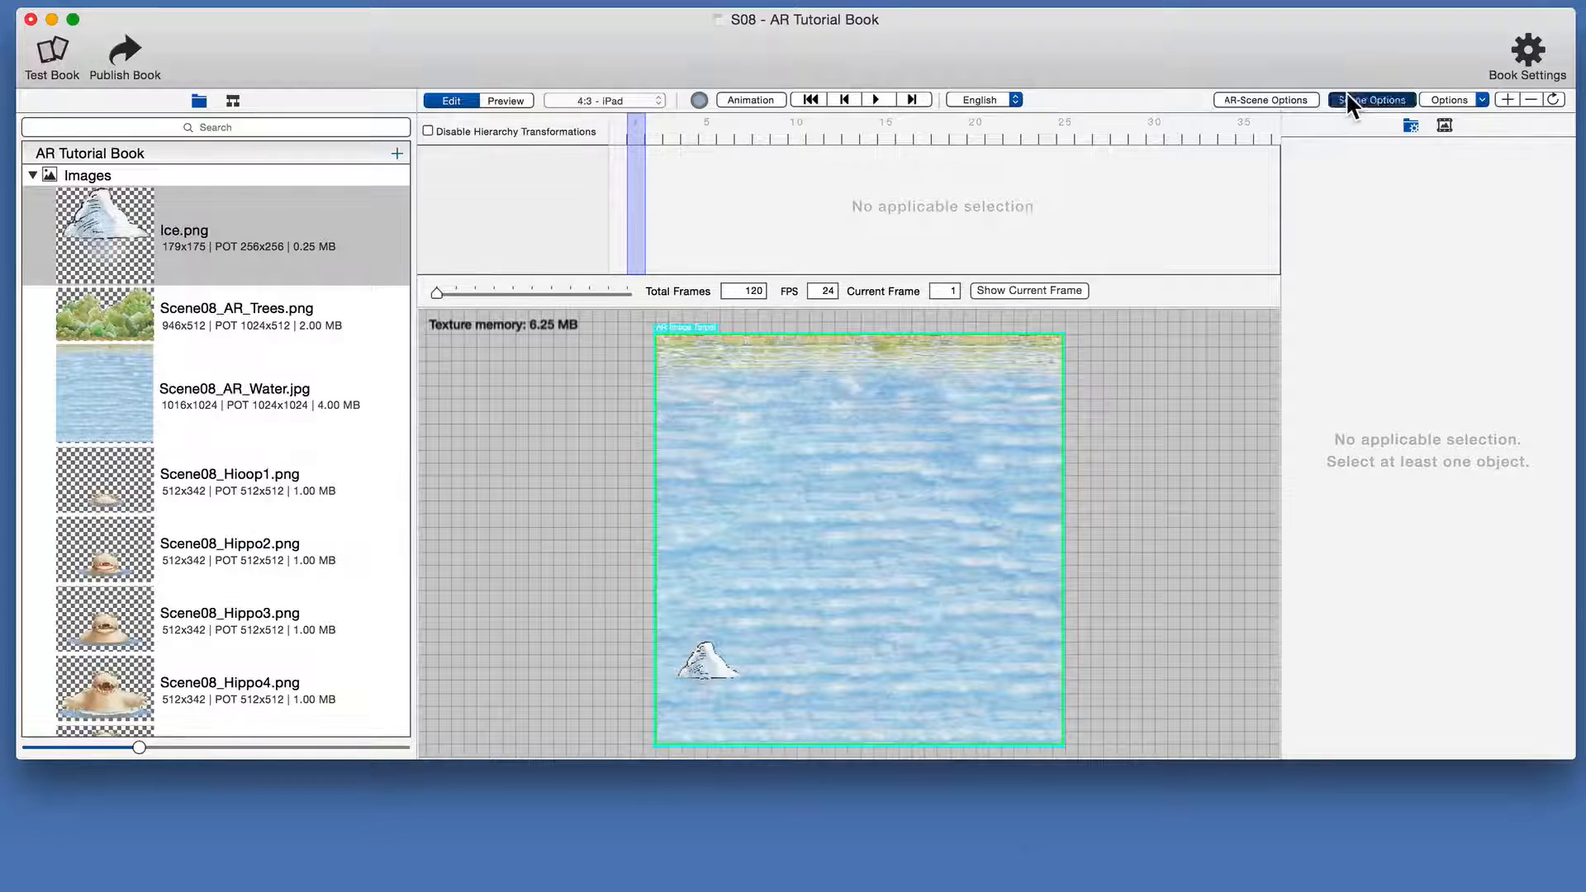
pyautogui.click(1272, 304)
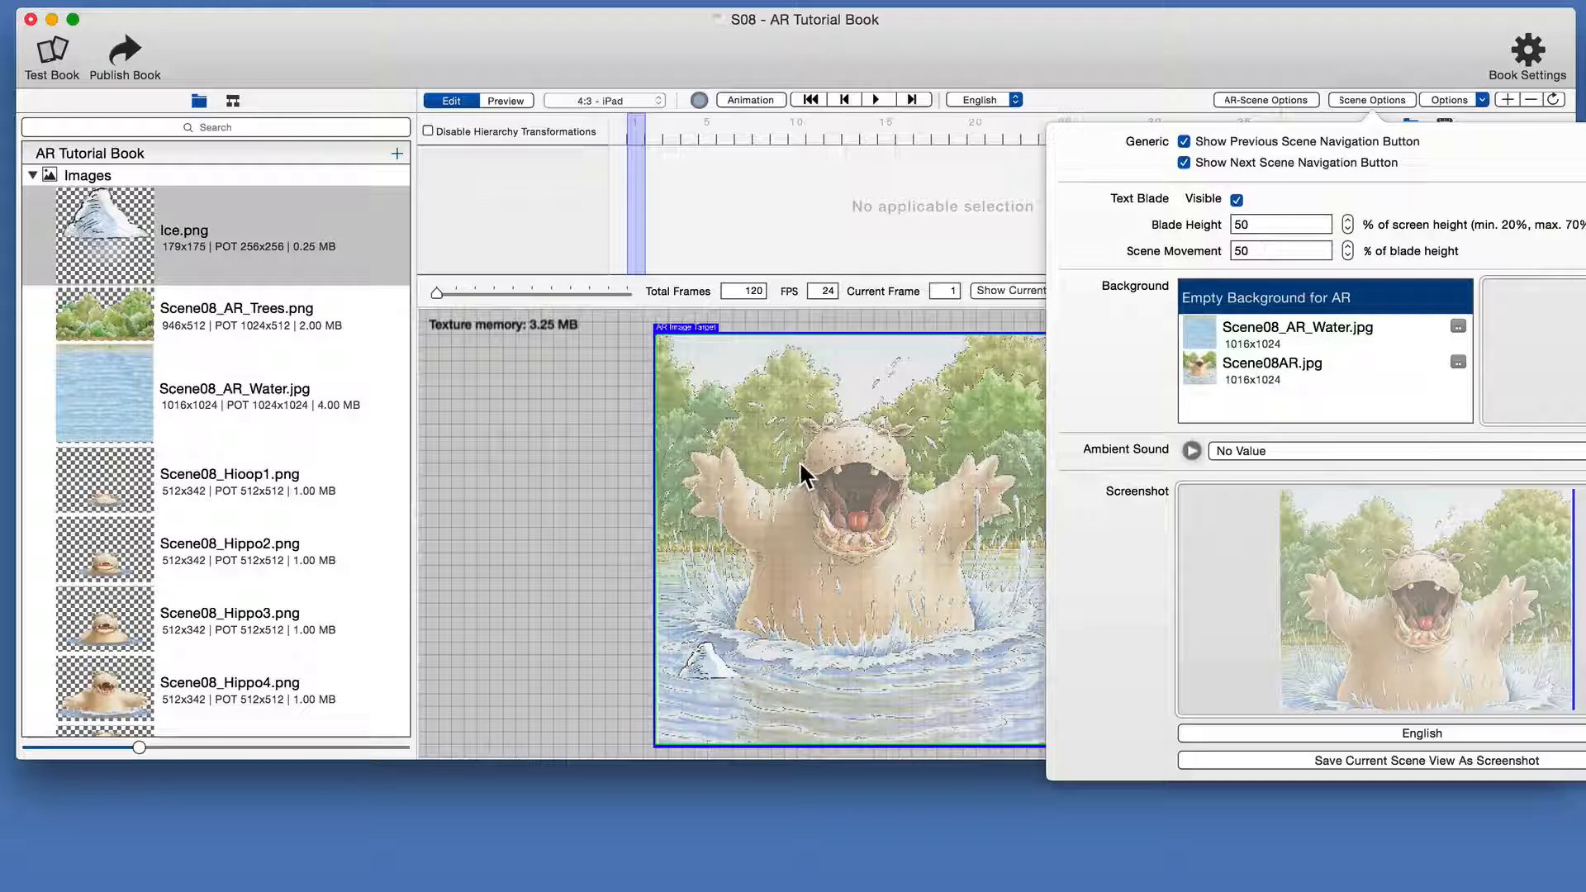
pyautogui.click(1257, 338)
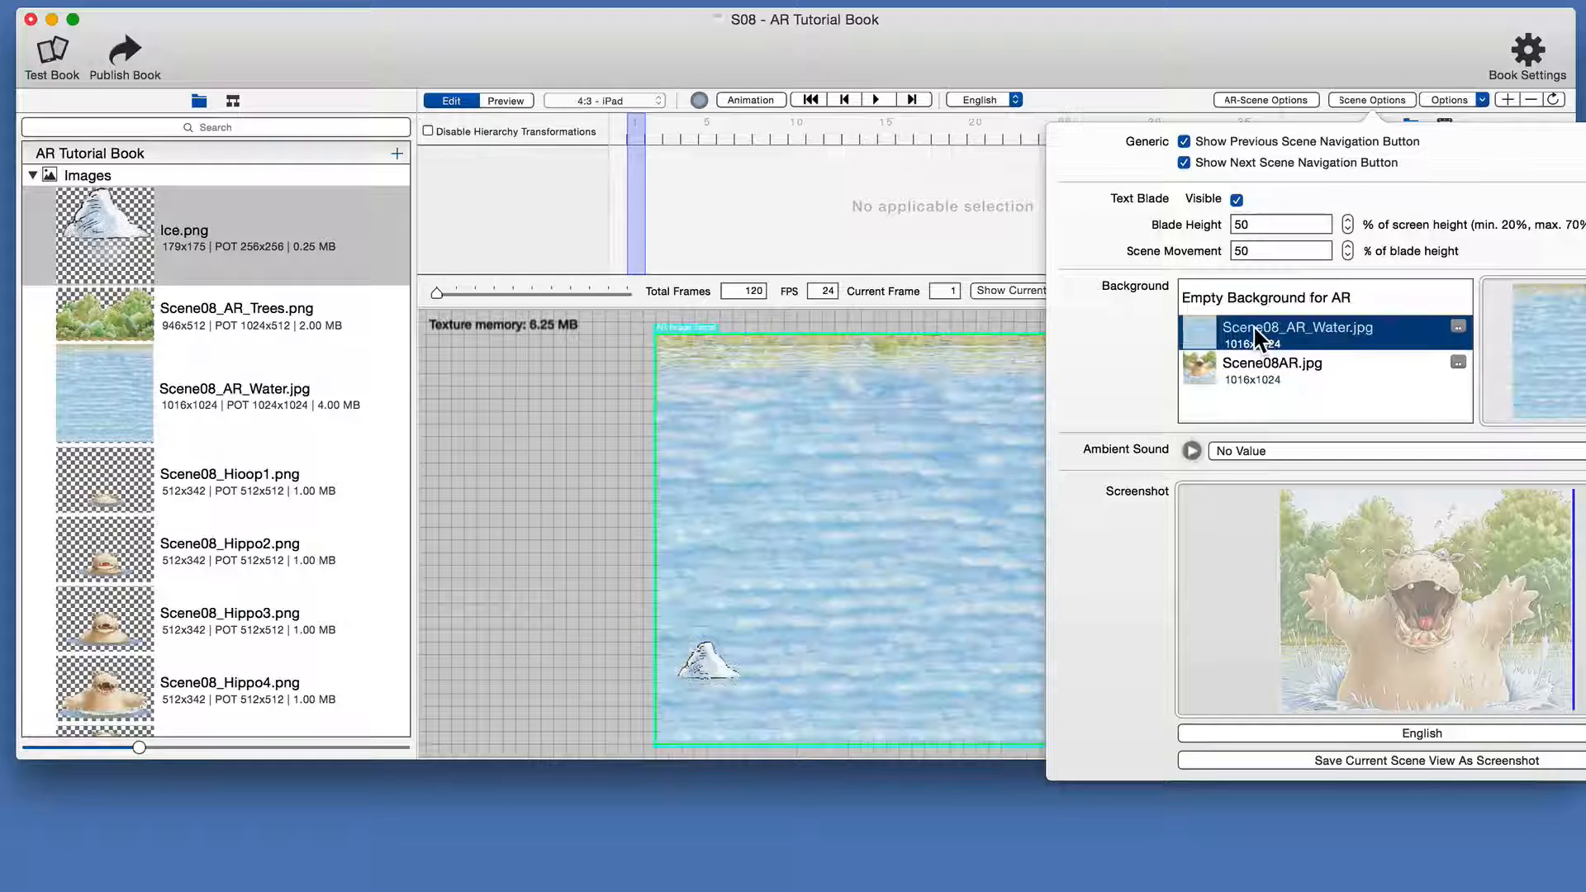
pyautogui.click(591, 451)
# Delete the ice from the scene and place Scene08_AR_Trees.png directly above the water background at about X 469, Y -264
pyautogui.click(708, 678)
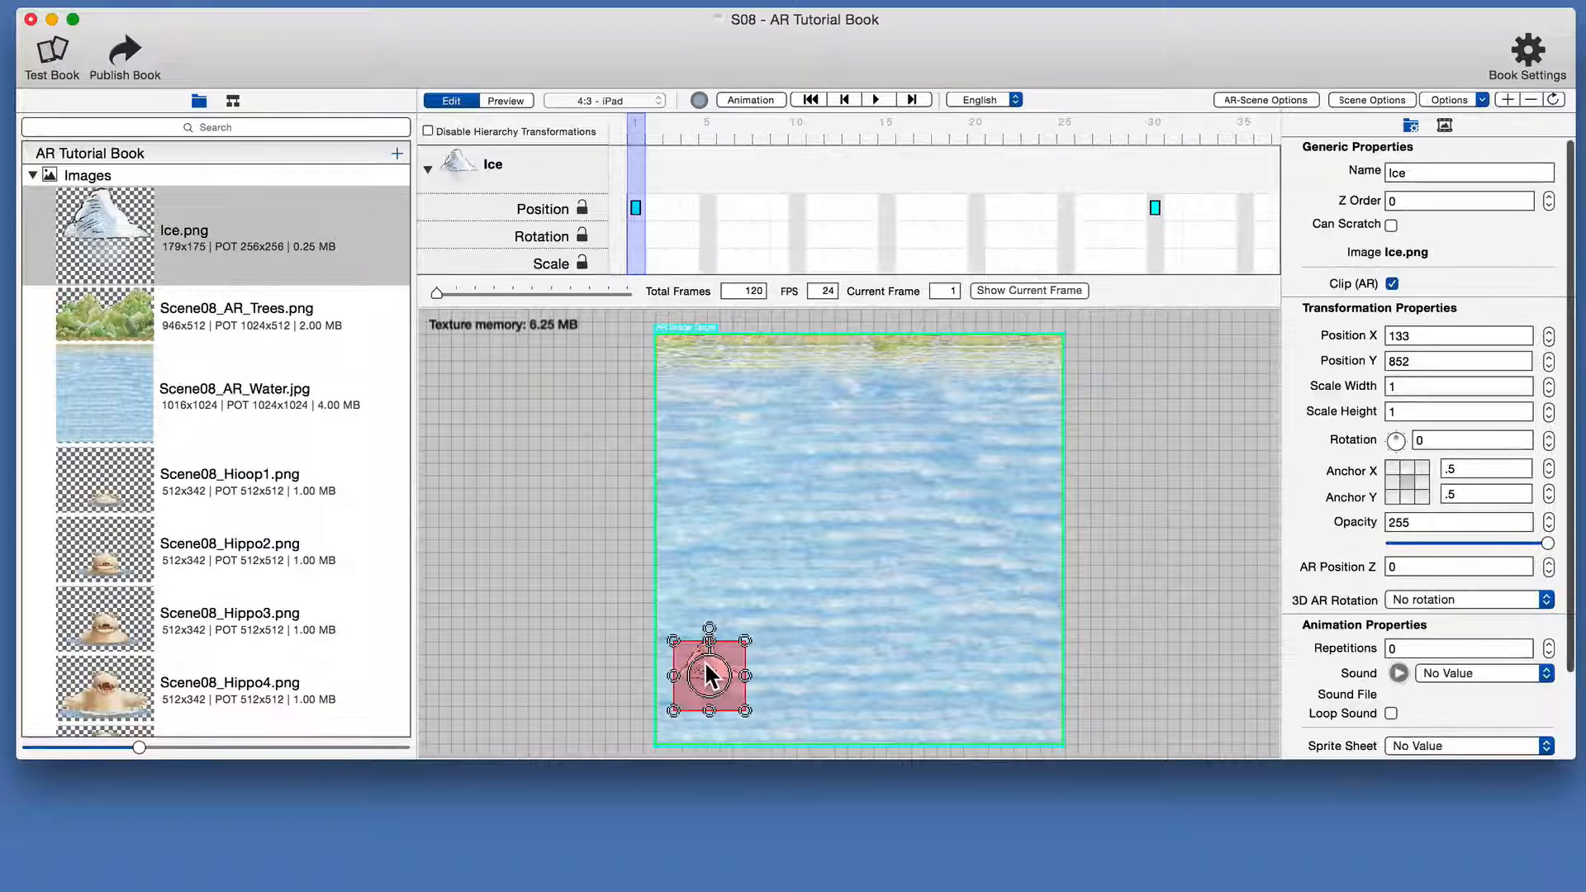
pyautogui.press('Delete')
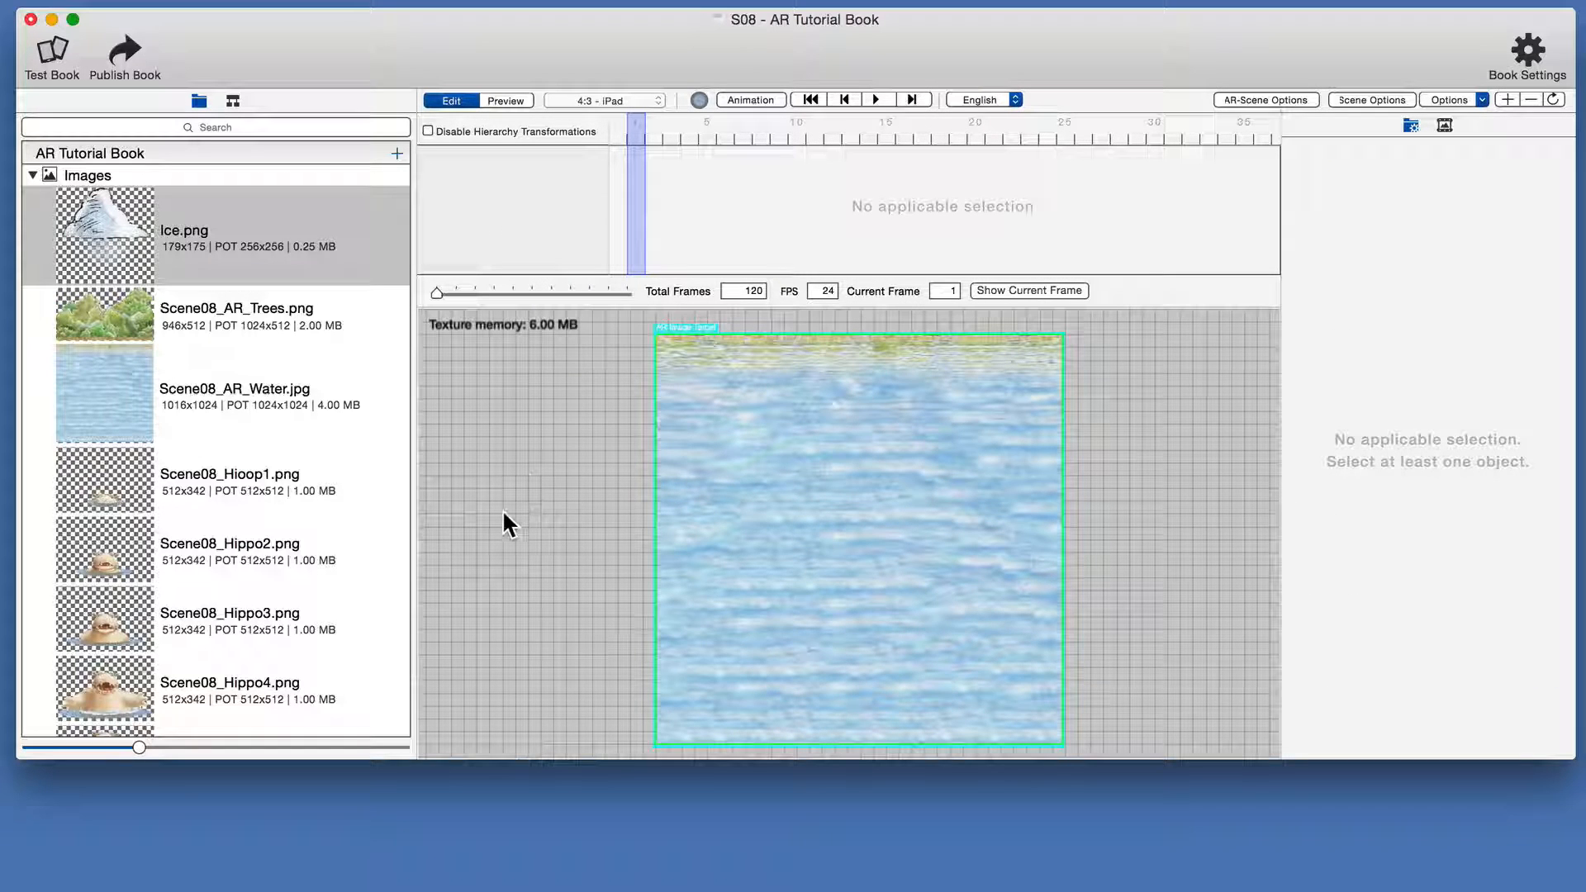
pyautogui.scroll(5, 602, 532)
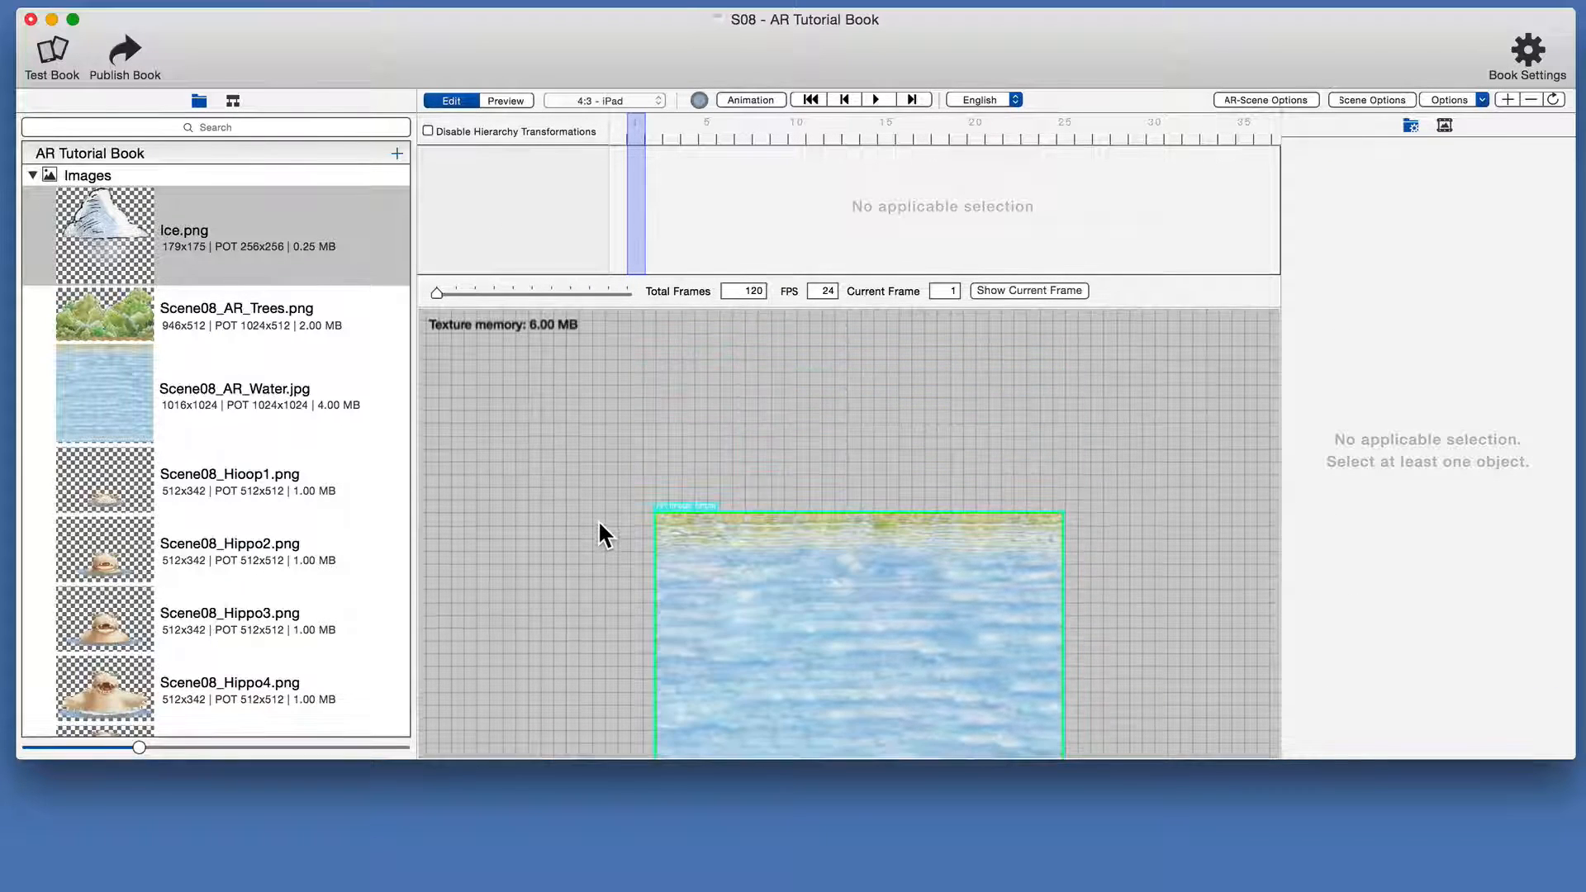
pyautogui.click(93, 325)
pyautogui.moveTo(83, 322); pyautogui.dragTo(741, 395)
pyautogui.moveTo(609, 406); pyautogui.dragTo(713, 427)
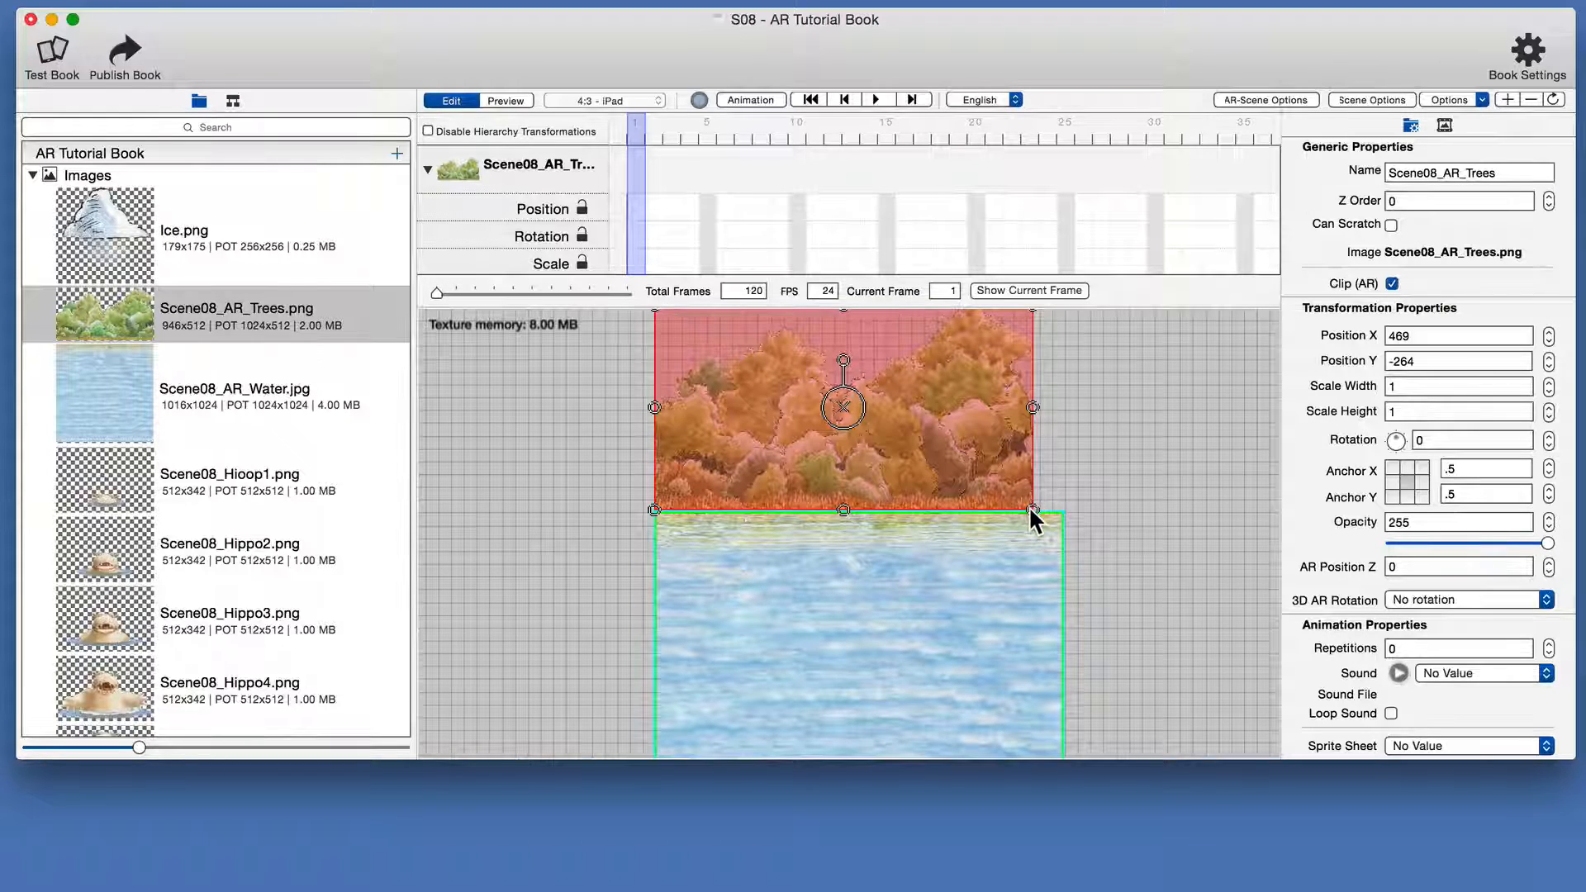
# Scale the trees to about 1.084 to match the water's width and set their anchor to bottom centre (.5, 1)
pyautogui.moveTo(1031, 512); pyautogui.dragTo(1046, 471)
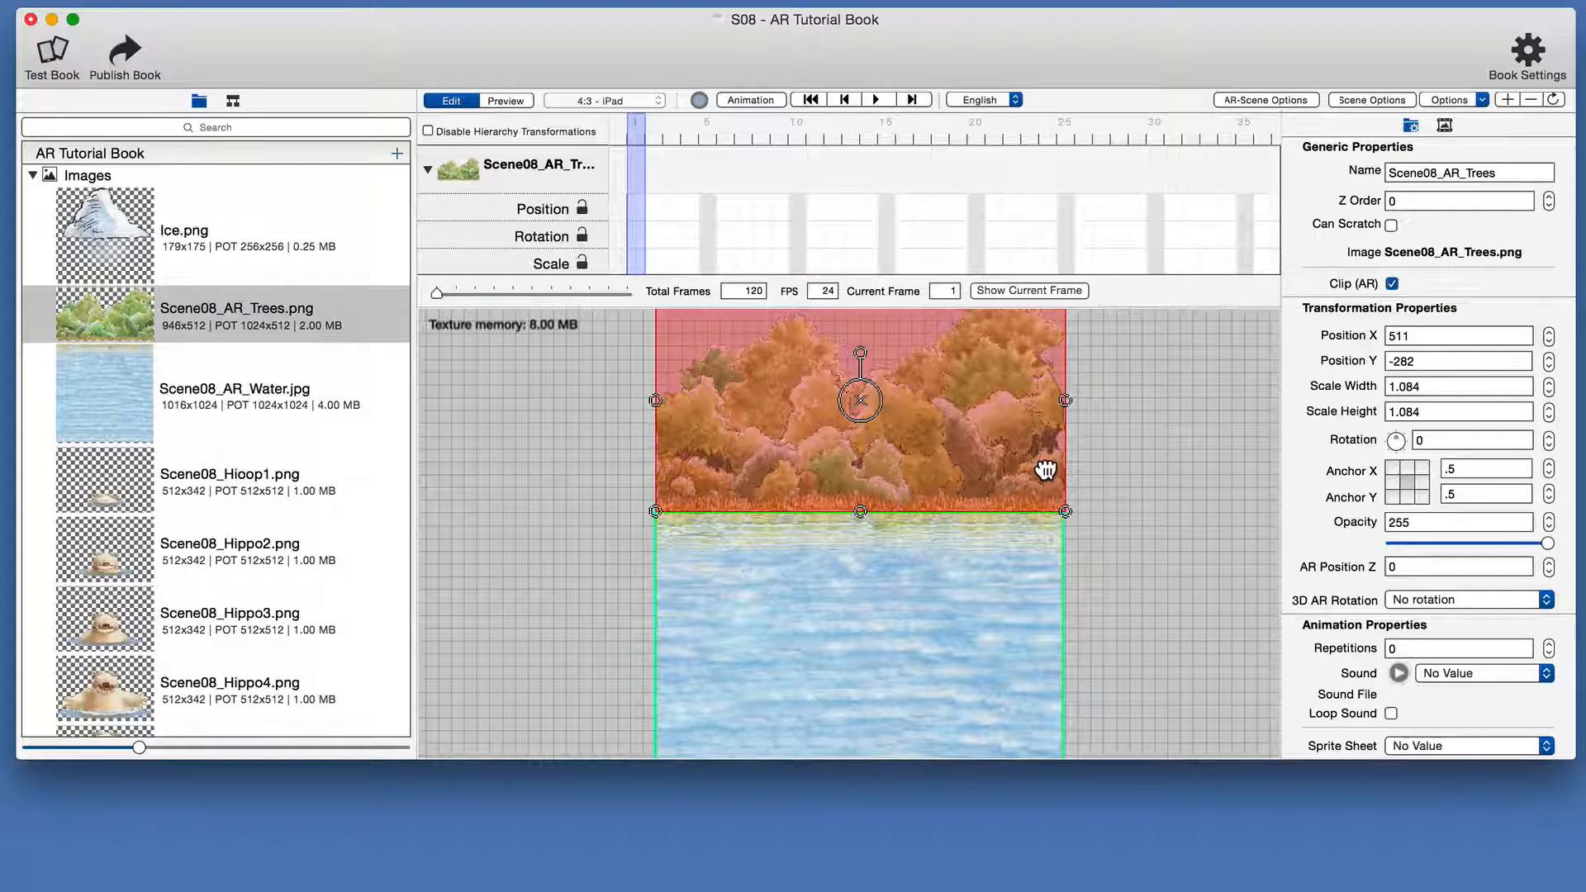
pyautogui.click(1404, 494)
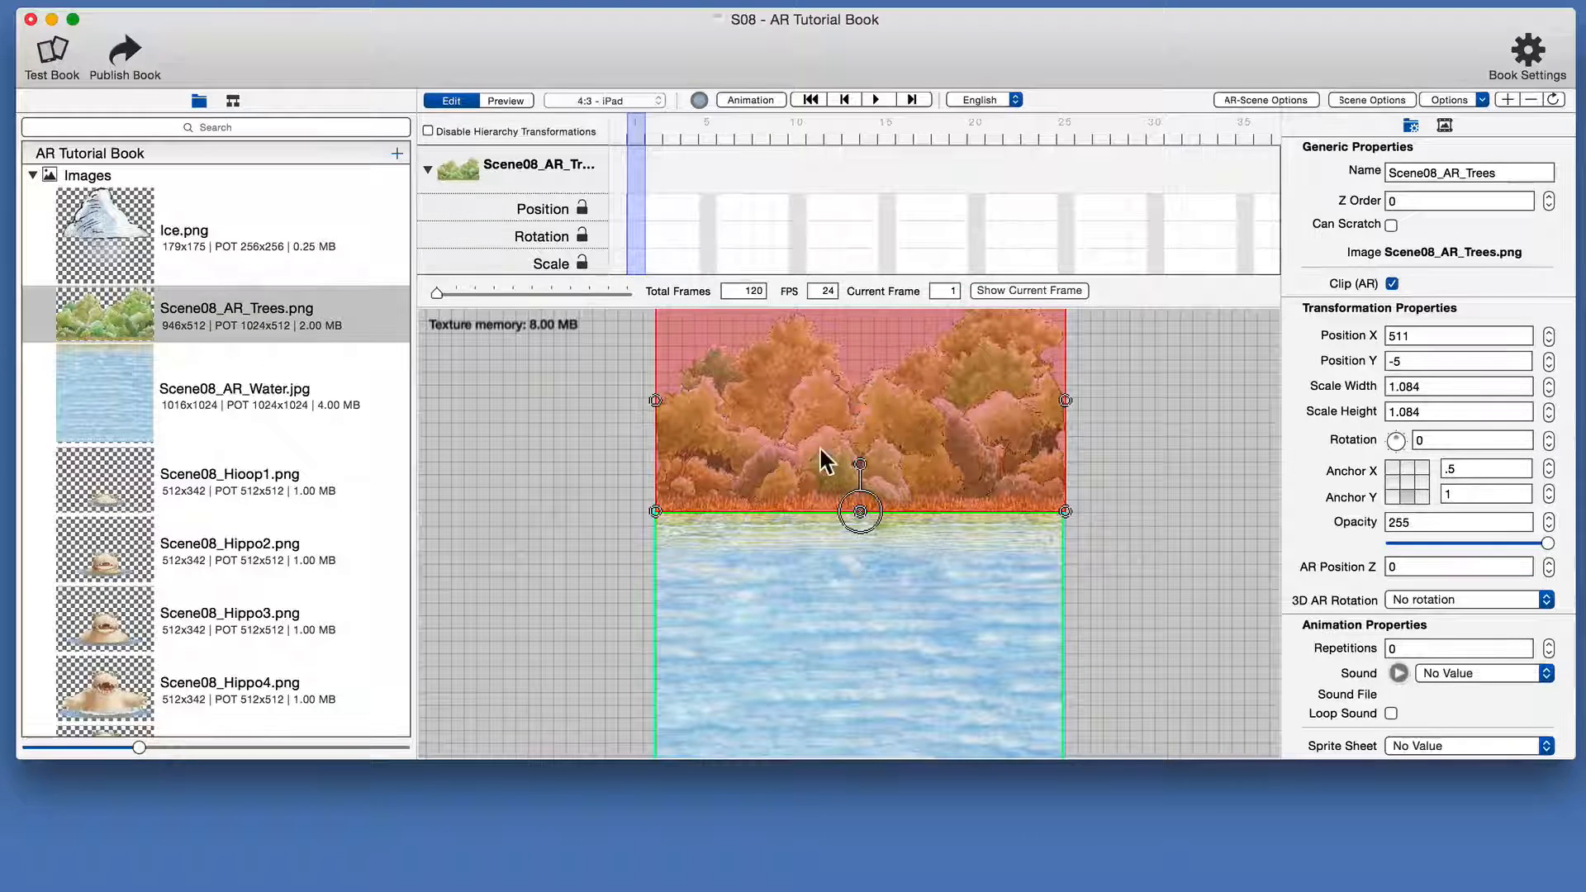
pyautogui.click(1183, 467)
pyautogui.click(956, 456)
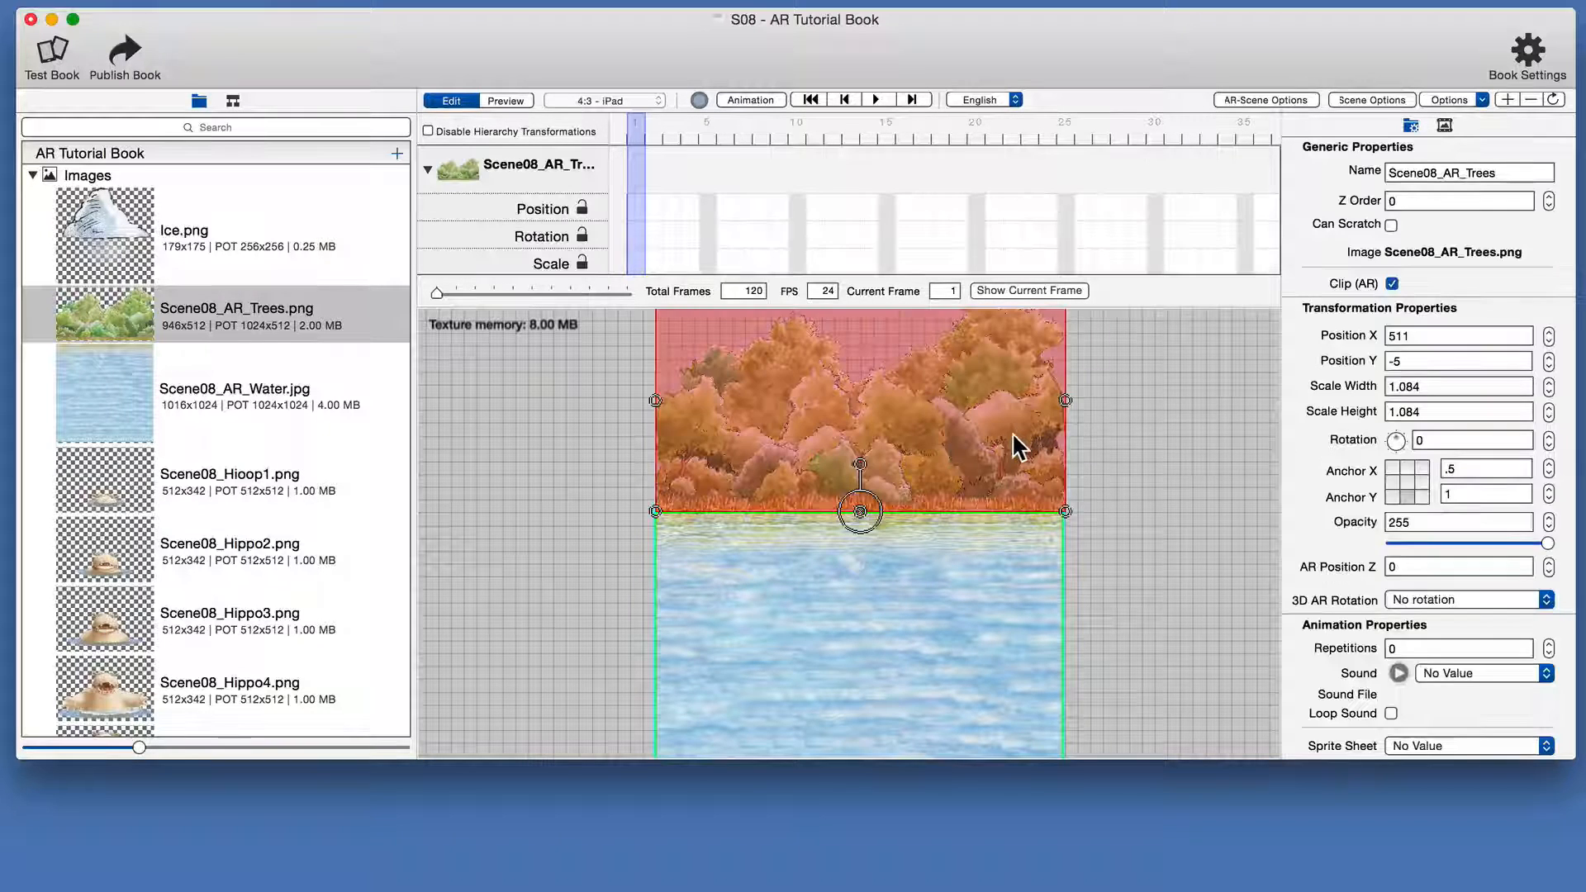
pyautogui.scroll(-3, 893, 592)
pyautogui.scroll(-1, 894, 592)
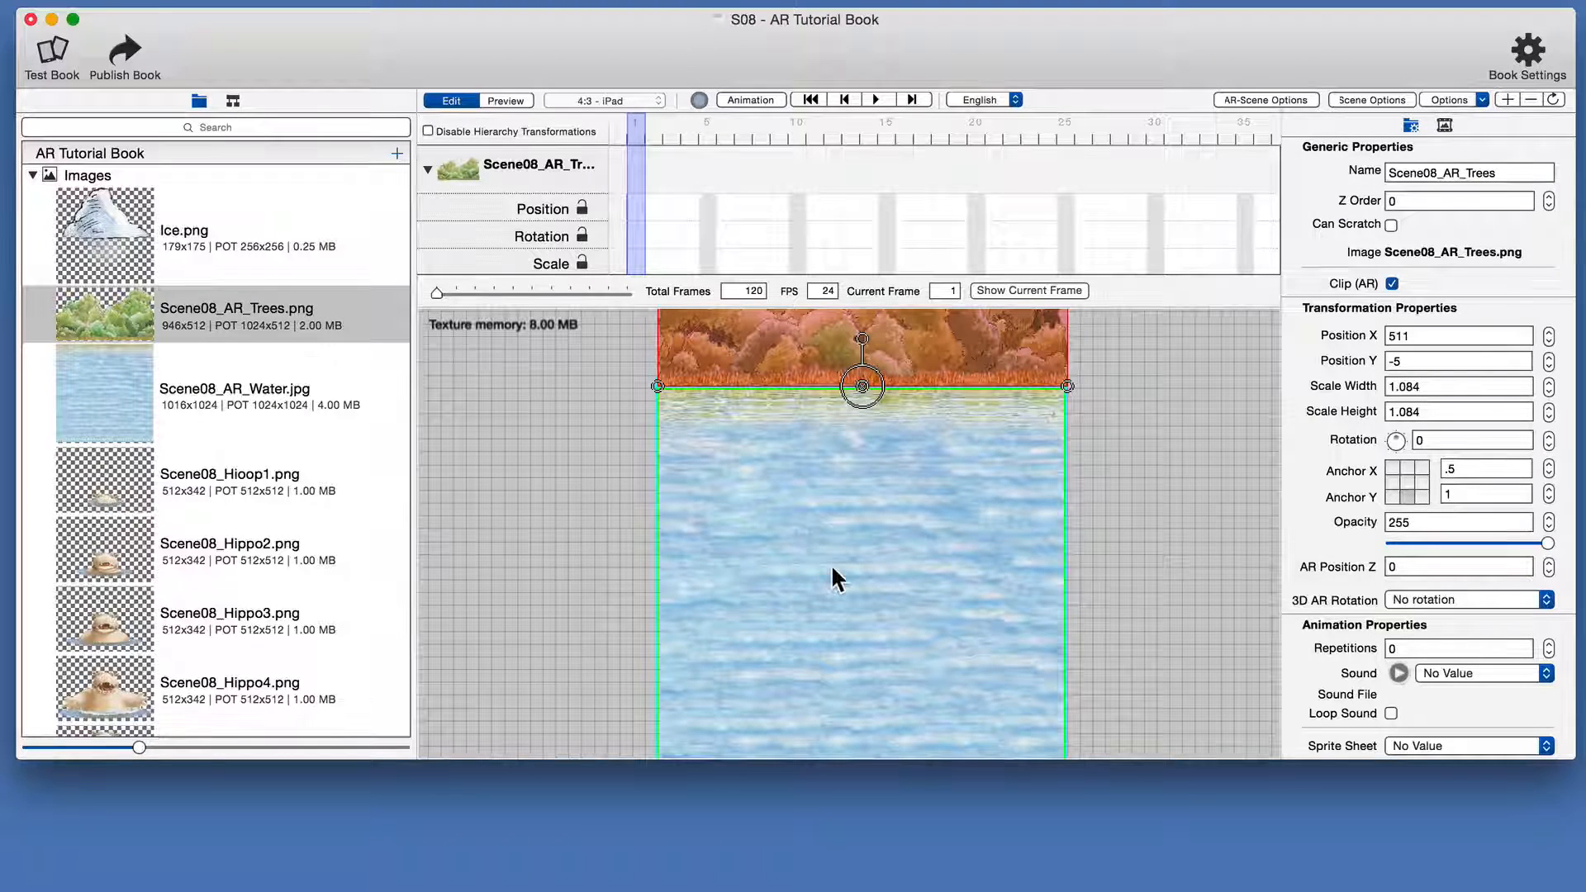
pyautogui.scroll(5, 820, 550)
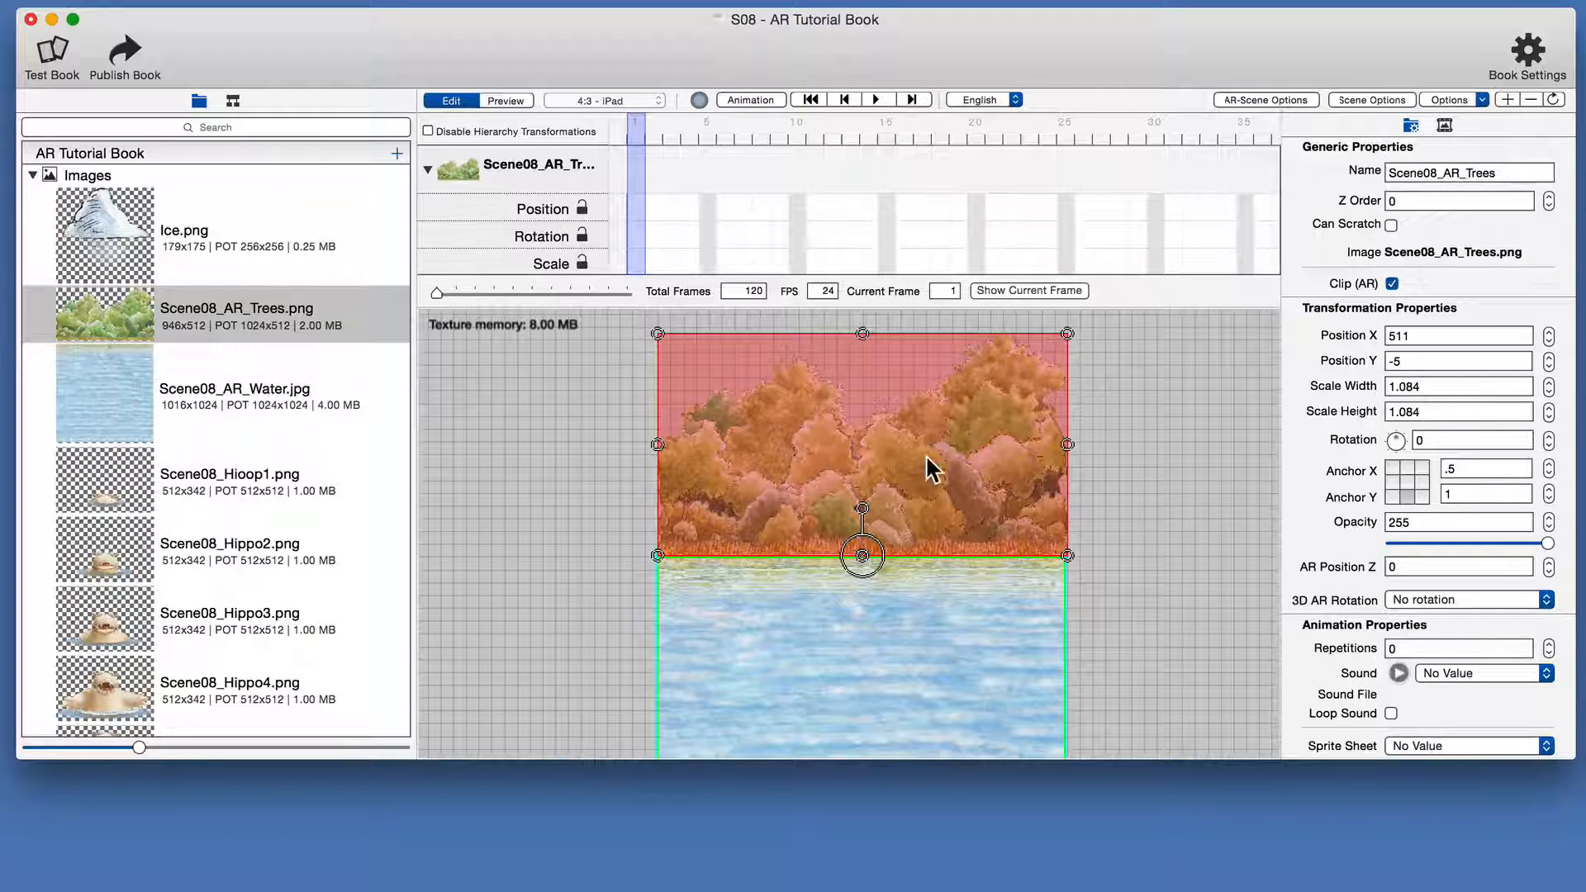
# Move the trees partly over the water to about X 796, Y 178 and preview the scene with AR clipping on
pyautogui.moveTo(949, 492); pyautogui.dragTo(1070, 557)
pyautogui.press('super+p')
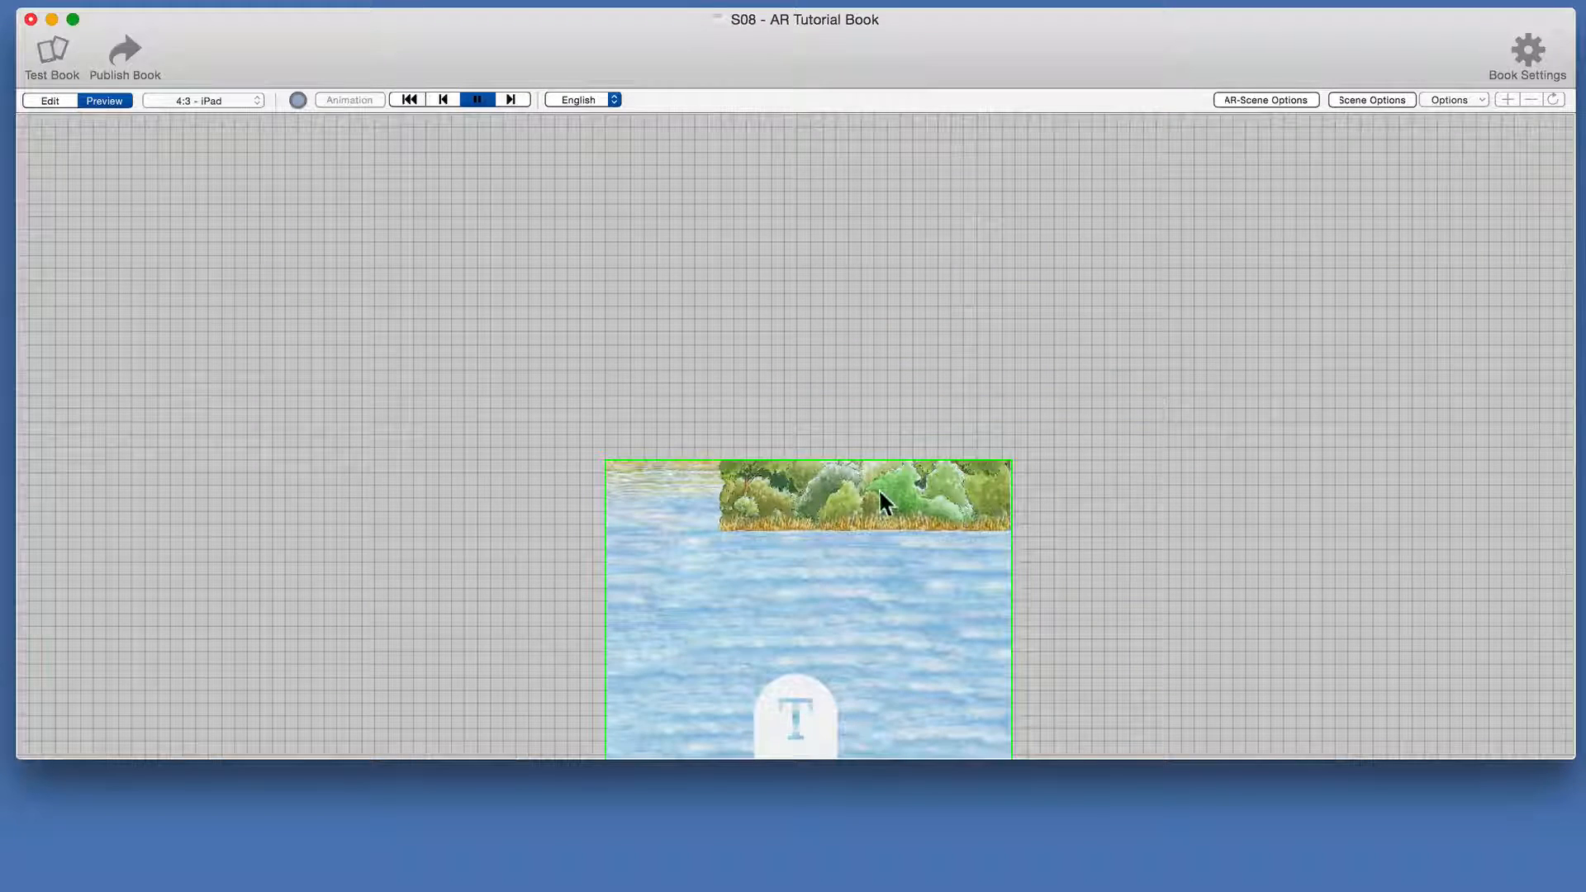
pyautogui.press('super+e')
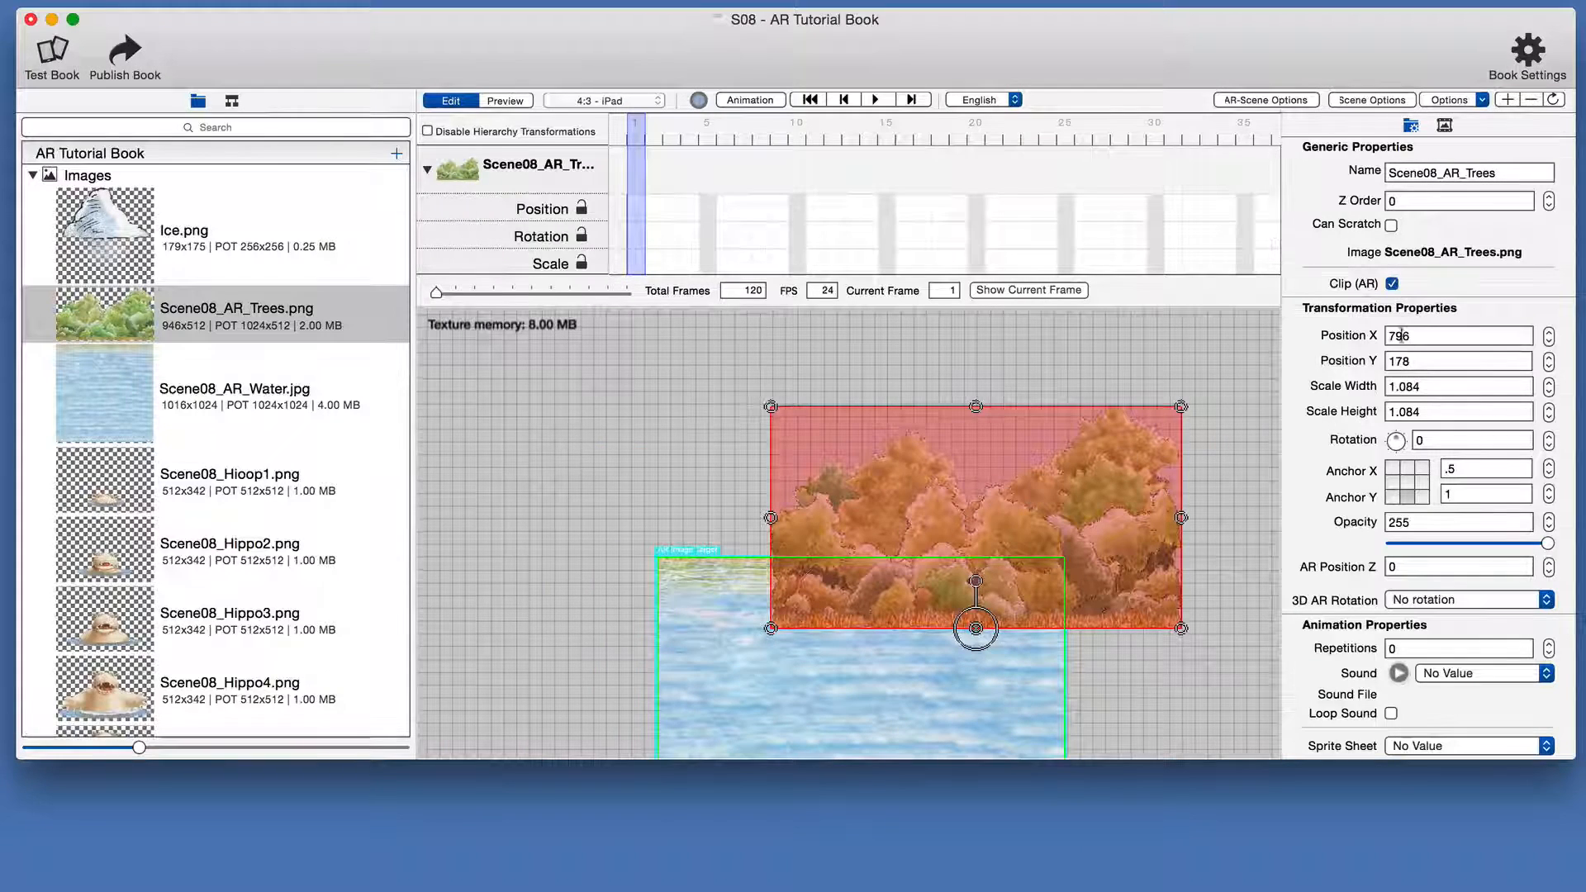
# Turn off AR clipping for the trees and preview the scene again
pyautogui.click(1392, 285)
pyautogui.press('super+p')
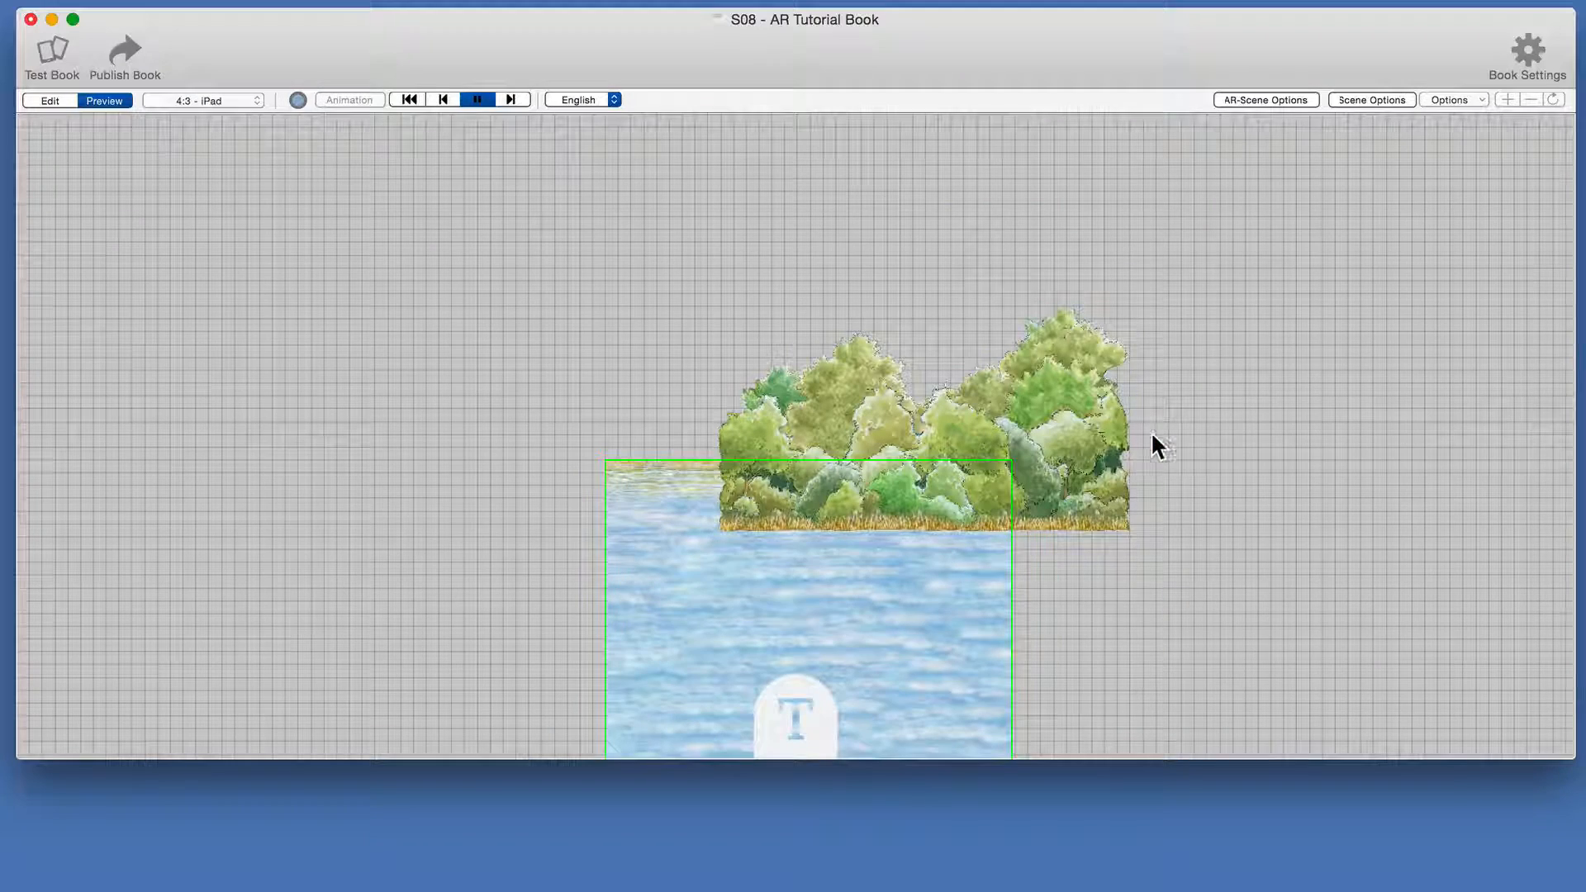
pyautogui.press('super+e')
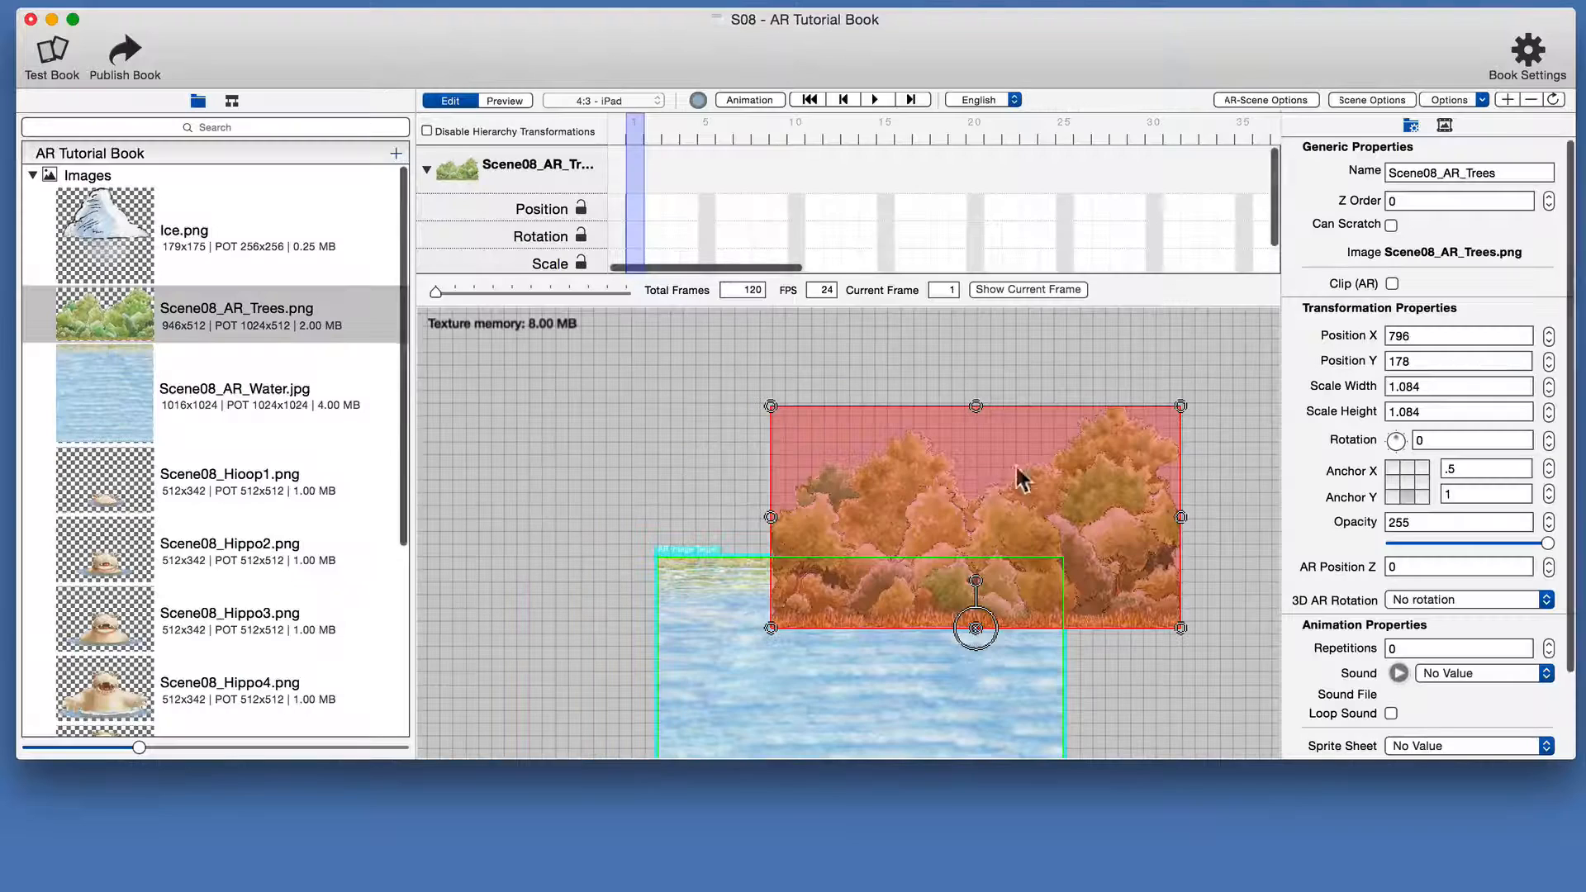
# Move the trees back onto the water's upper edge at about X 506, Y 0
pyautogui.moveTo(1032, 414); pyautogui.dragTo(980, 423)
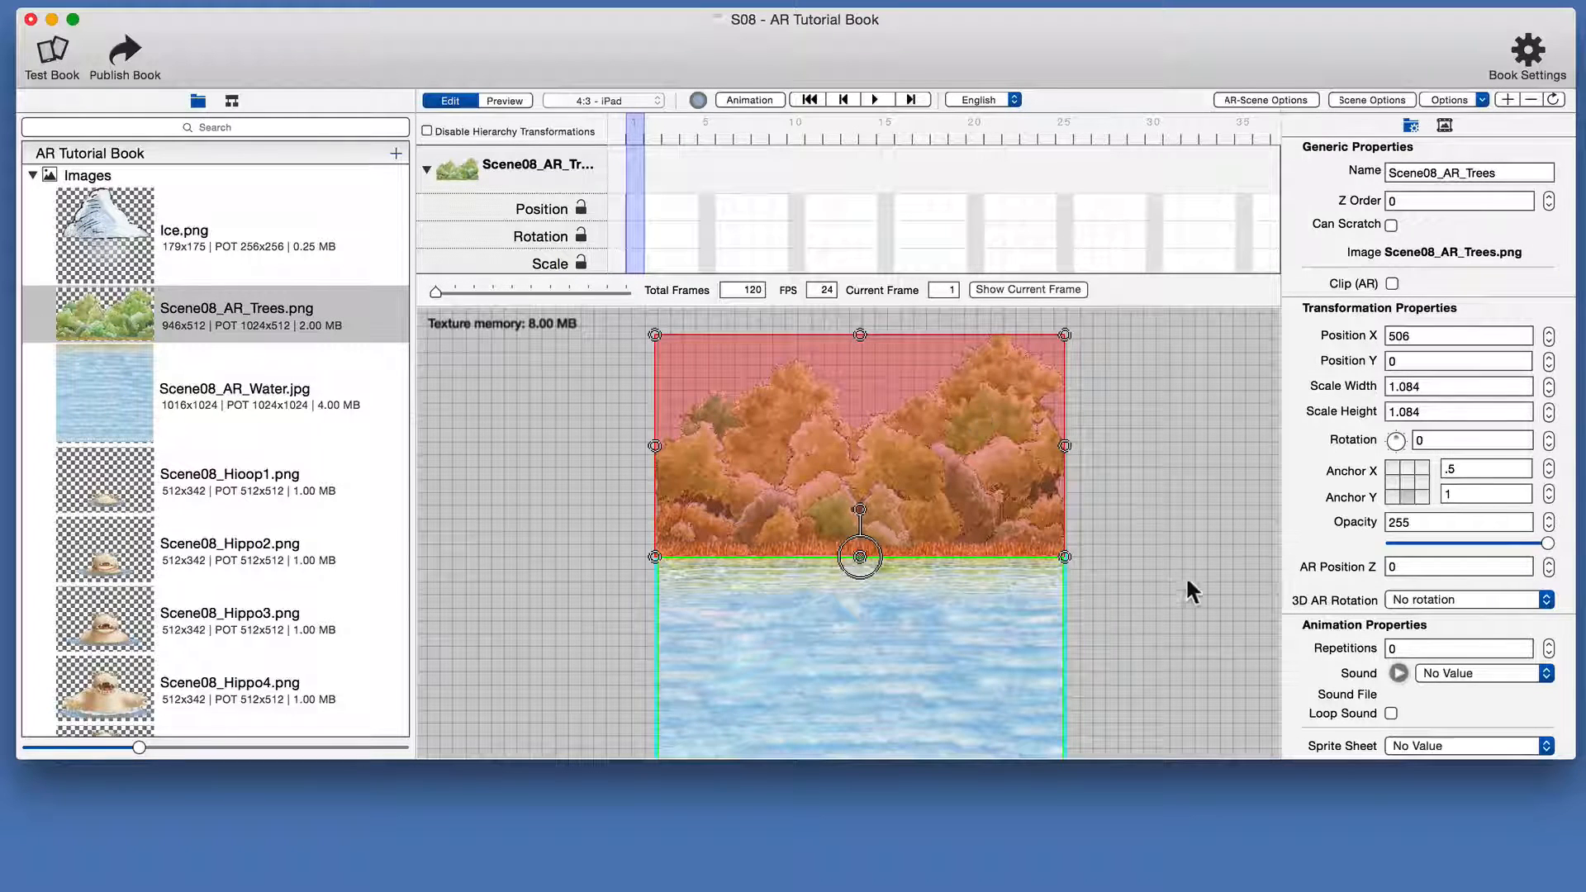
pyautogui.click(1165, 569)
# Place Scene08_Hioop1.png in the middle of the water at about X 531, Y 604, with its anchor at about .5, .91
pyautogui.scroll(-3, 1140, 573)
pyautogui.scroll(-3, 1127, 576)
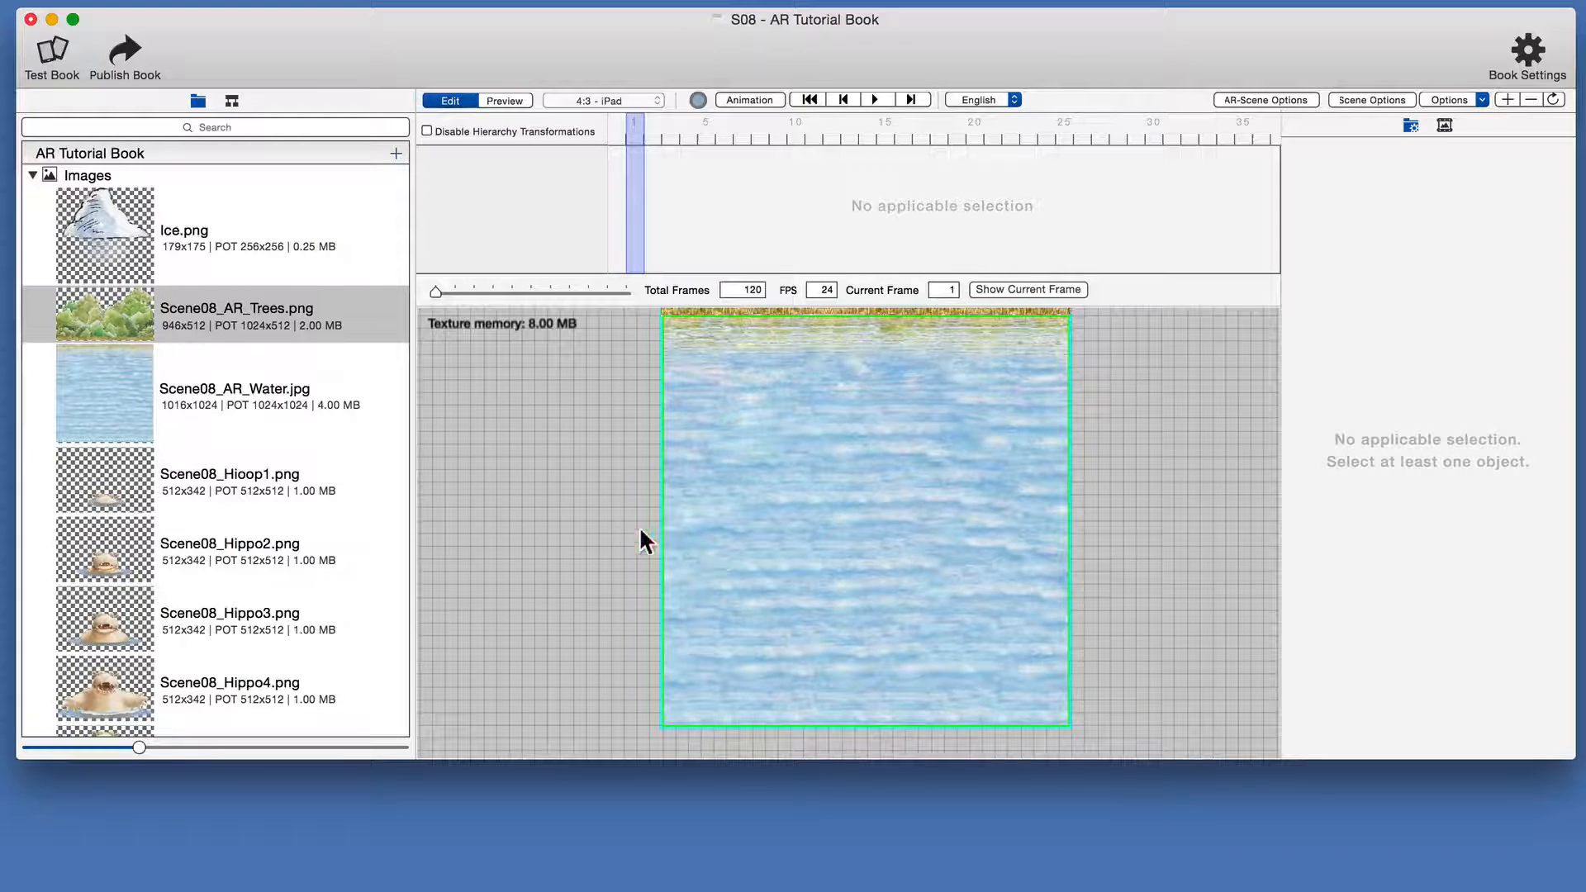
pyautogui.click(159, 496)
pyautogui.moveTo(82, 487); pyautogui.dragTo(799, 511)
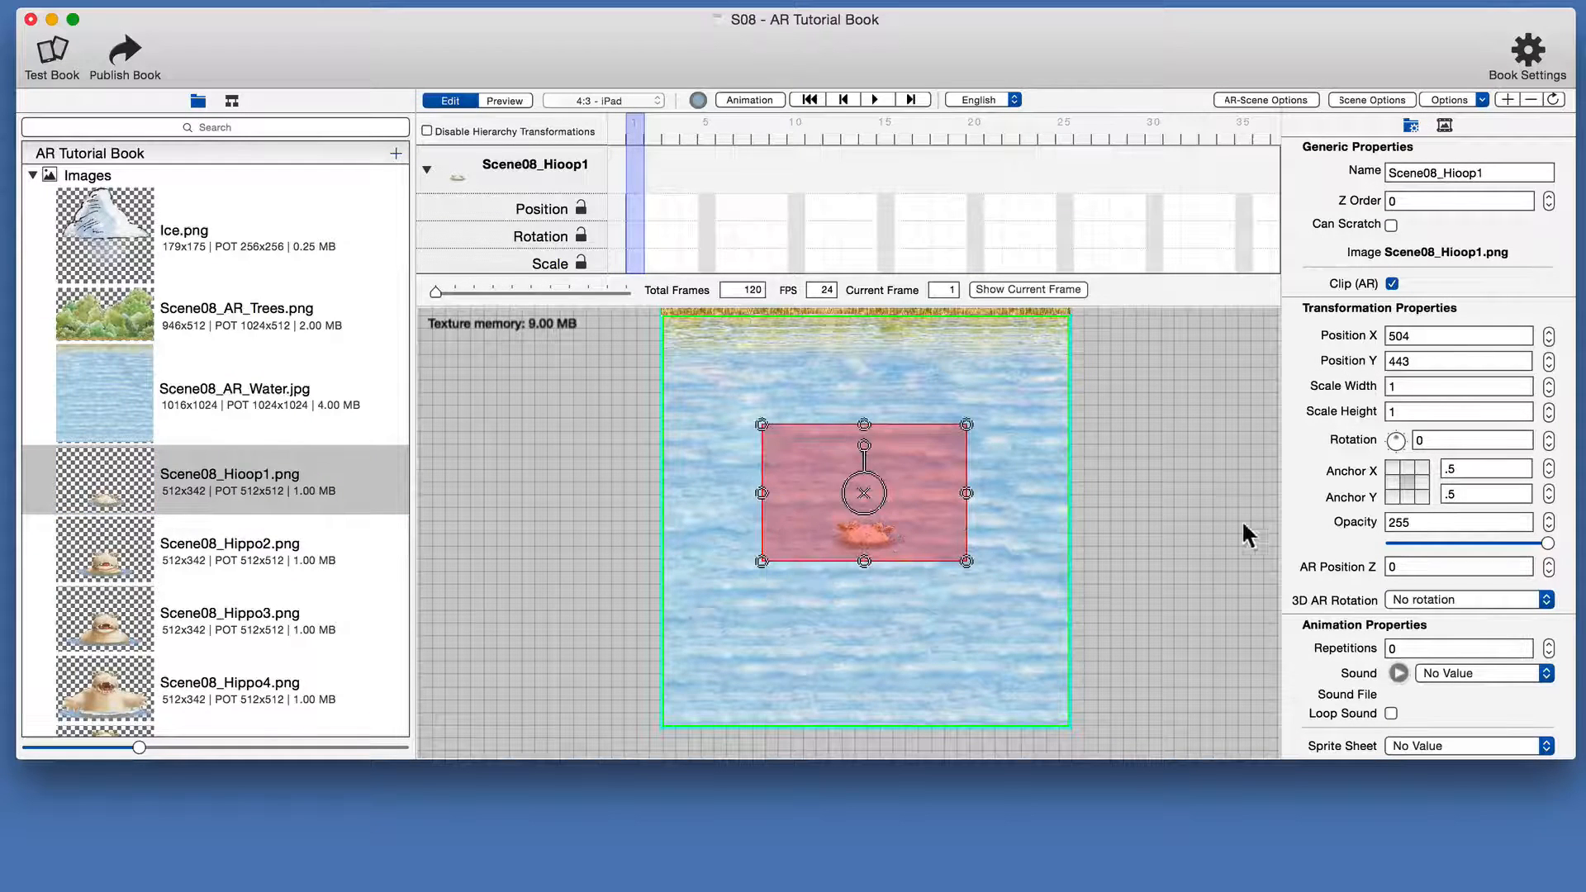
pyautogui.click(1407, 497)
pyautogui.moveTo(863, 562); pyautogui.dragTo(864, 547)
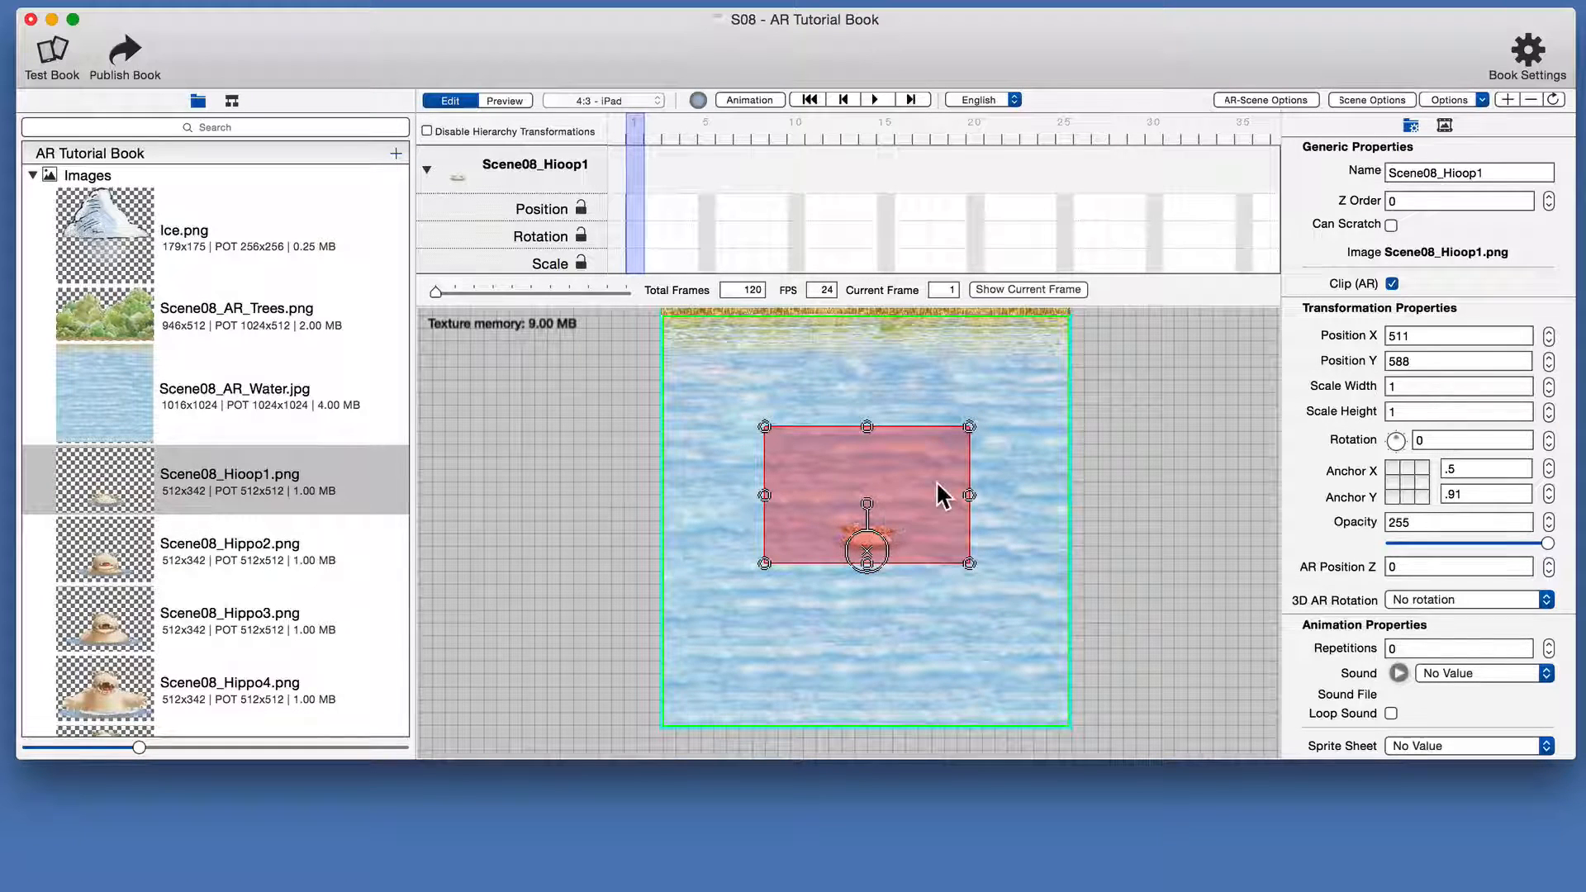
pyautogui.moveTo(926, 496); pyautogui.dragTo(933, 502)
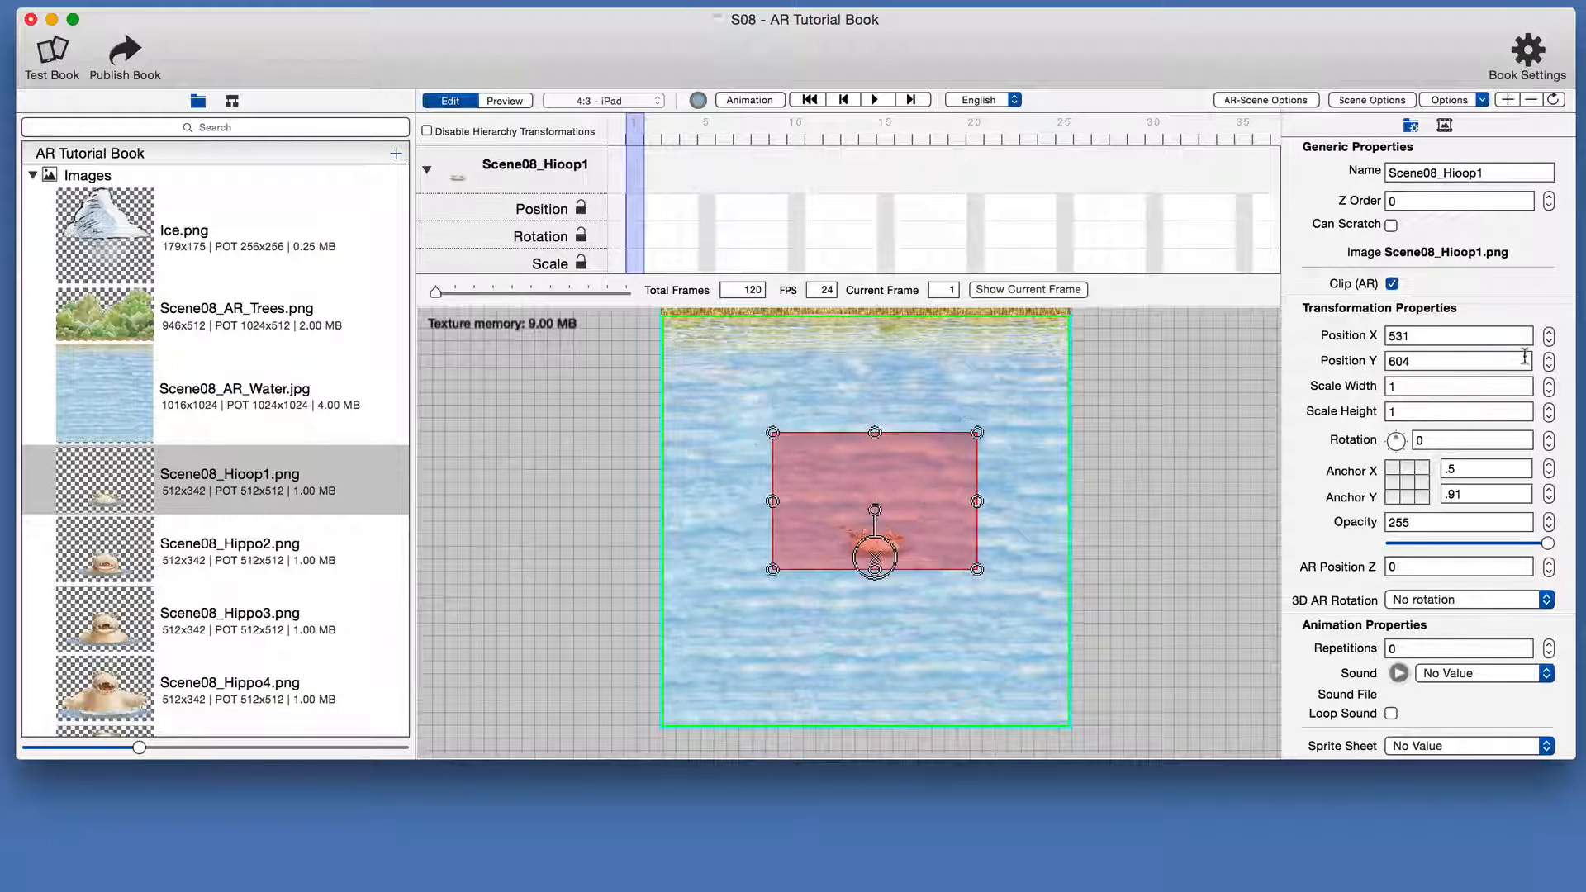
# Set the hippo's scale width and scale height to 1.6
pyautogui.click(1460, 385)
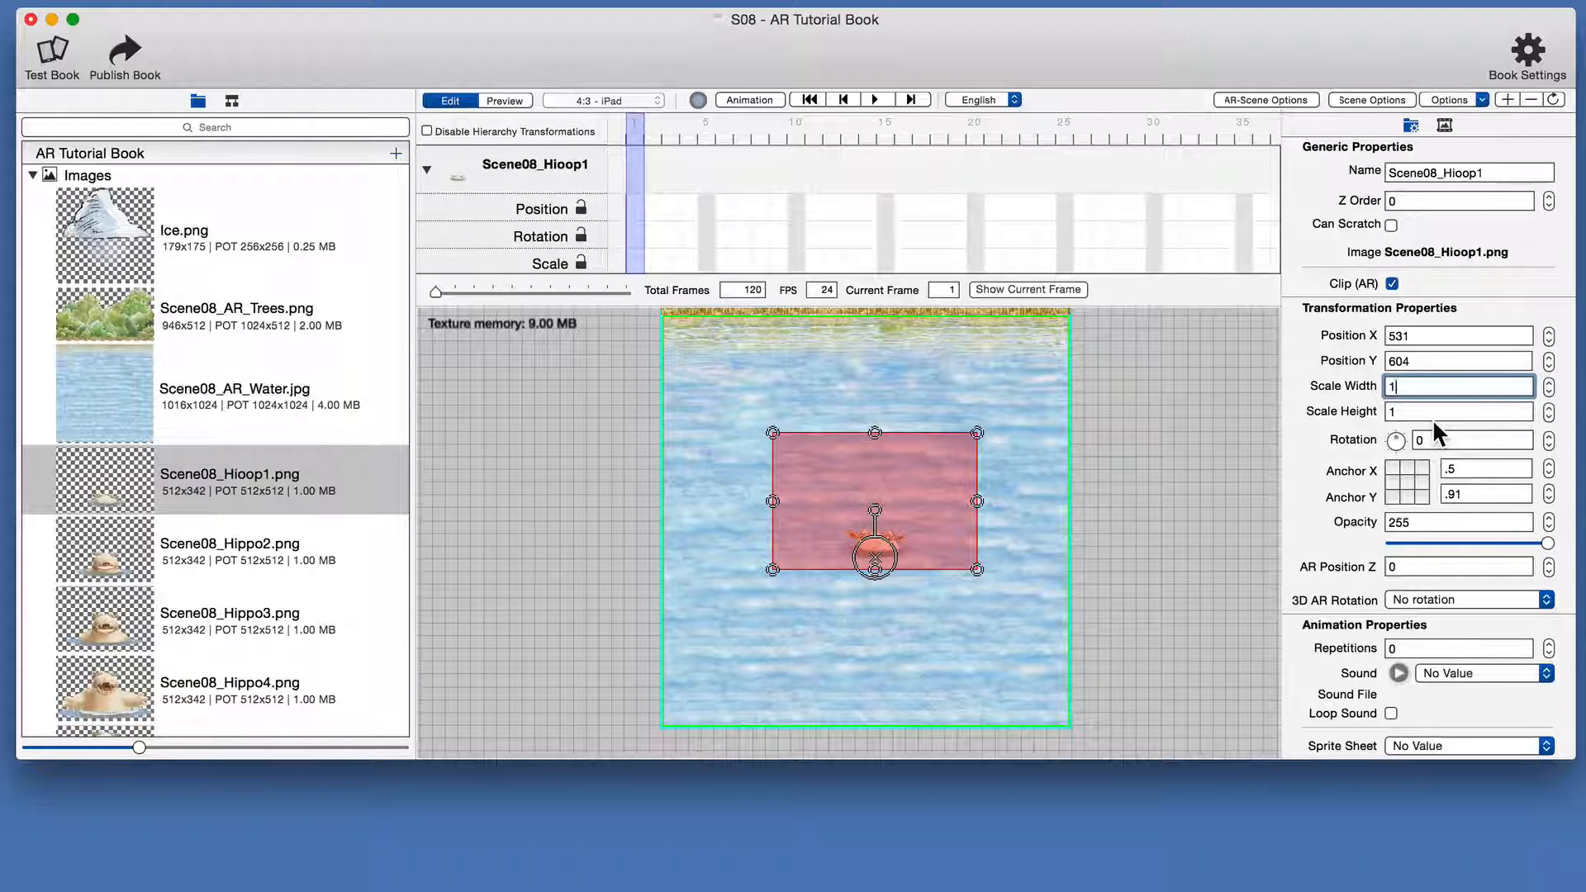
pyautogui.write('.6')
pyautogui.press('Return')
pyautogui.press('Tab')
pyautogui.write('6')
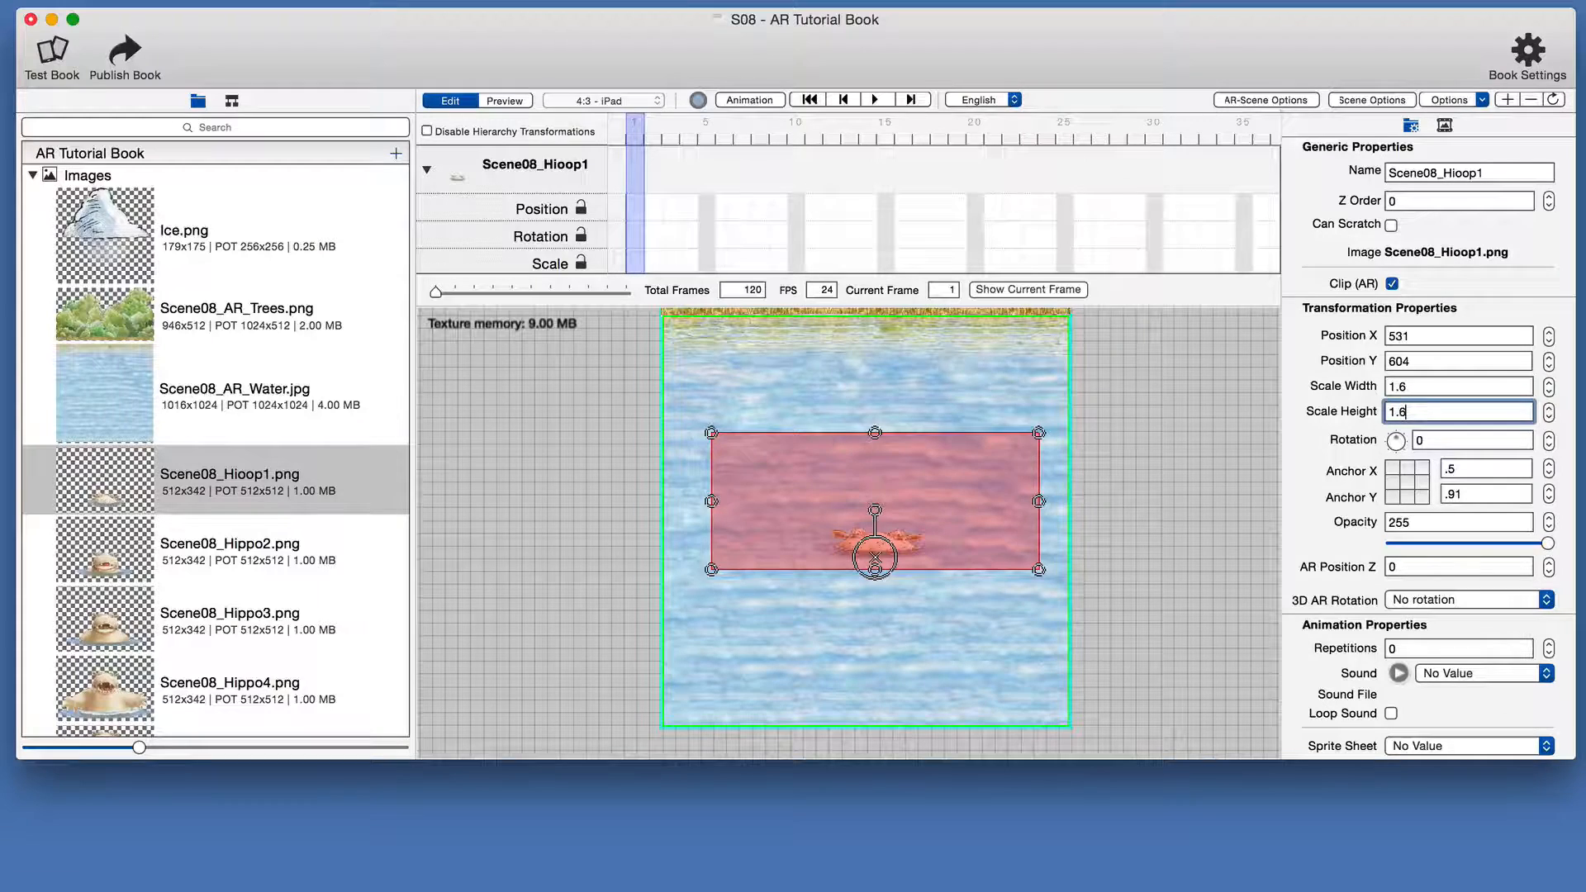
pyautogui.press('Return')
pyautogui.click(1177, 460)
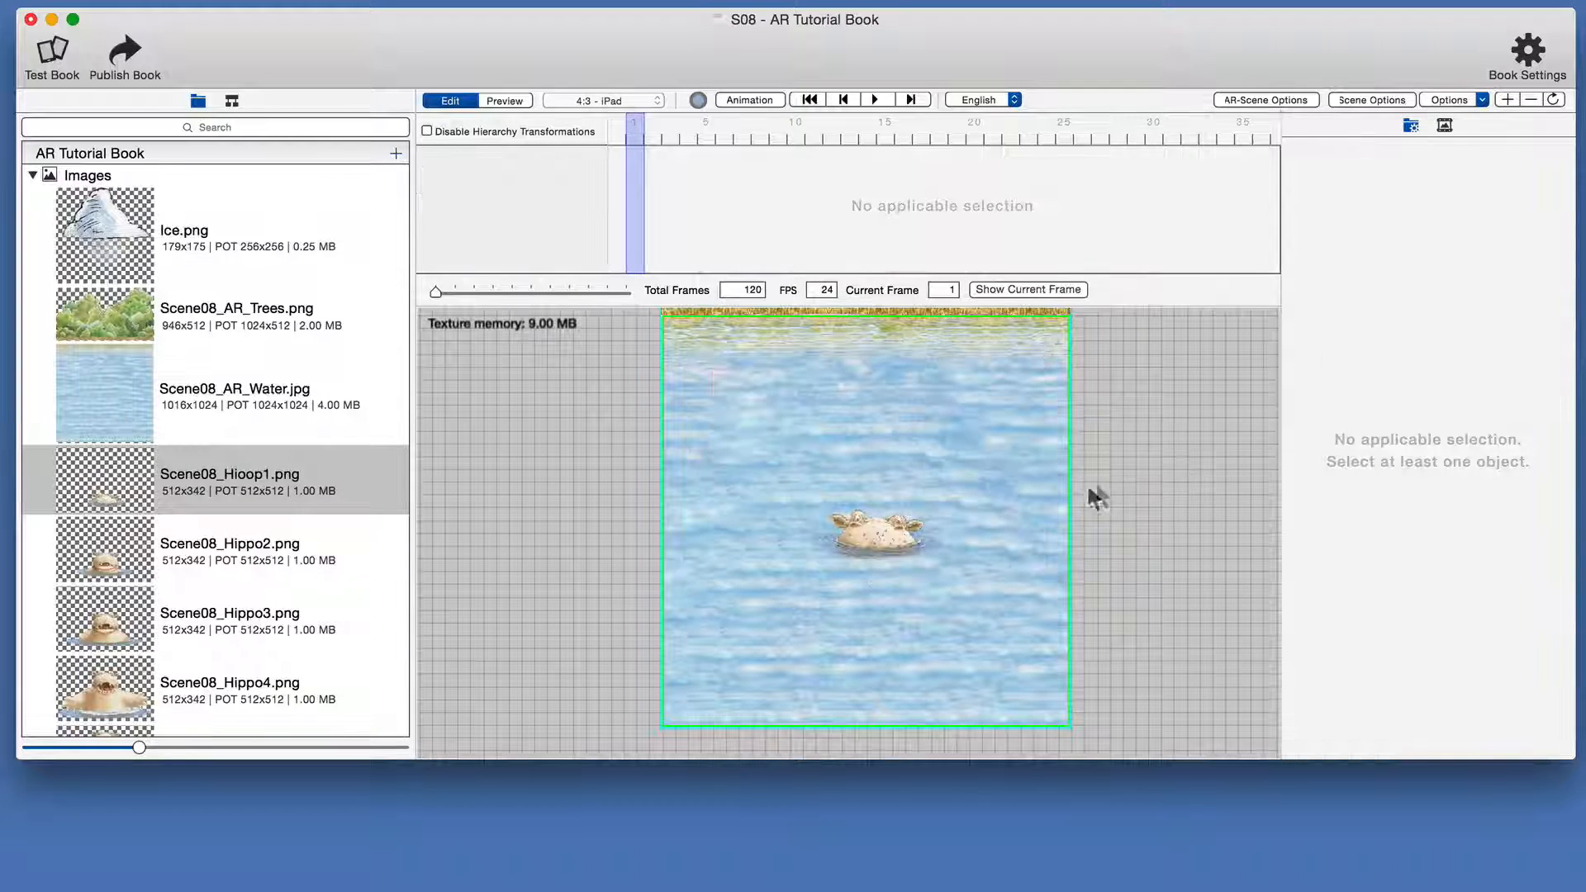
# Move the hippo to about X 521, Y 637 and preview the scene
pyautogui.moveTo(879, 523); pyautogui.dragTo(876, 534)
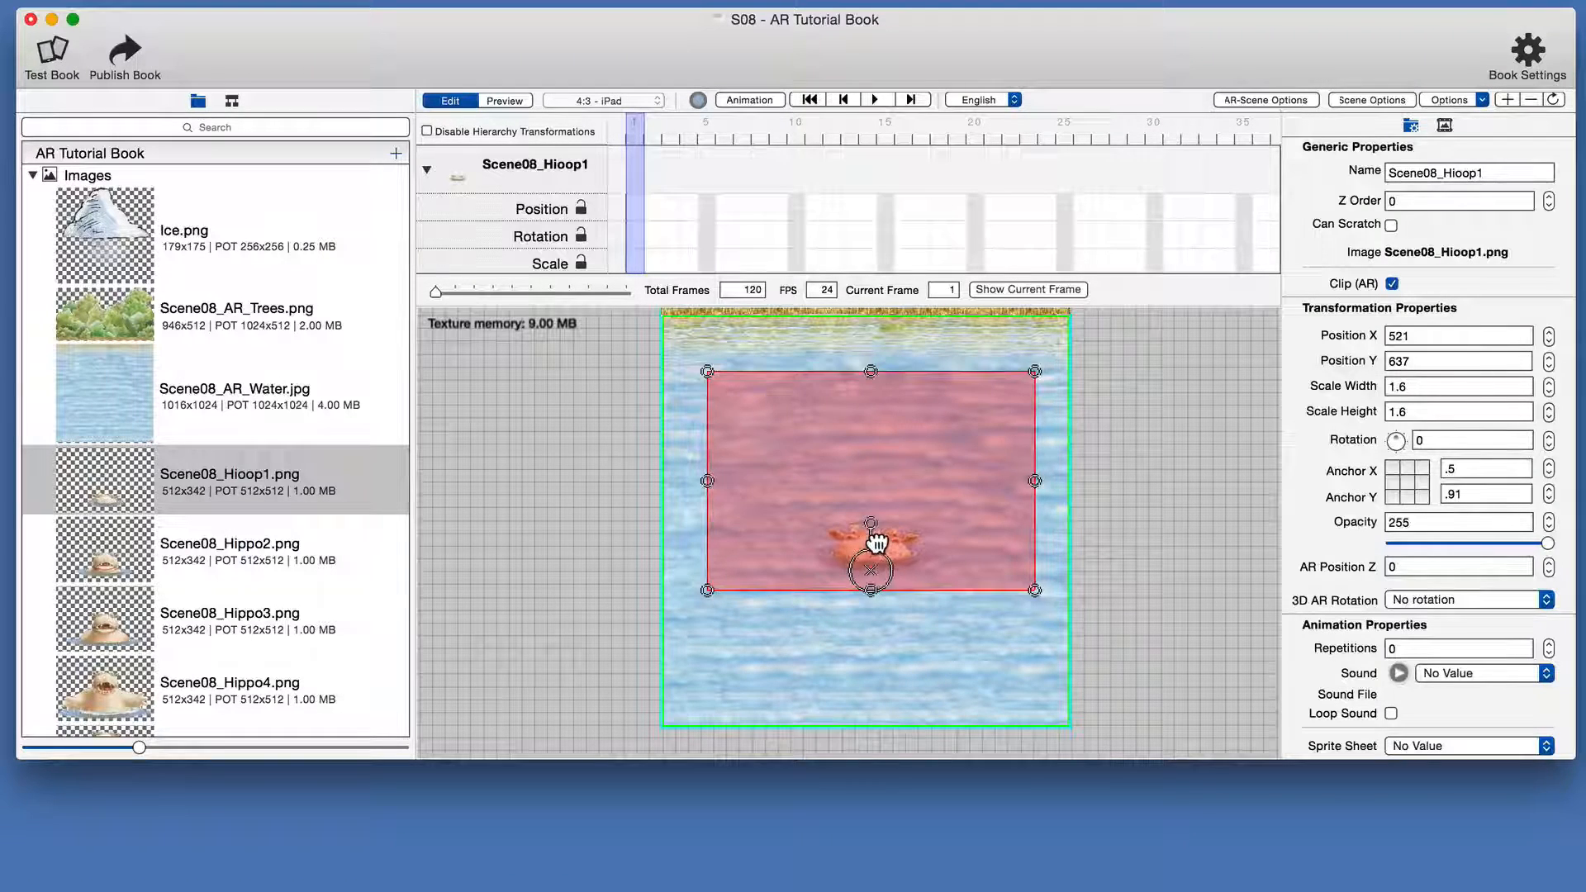
pyautogui.press('super+p')
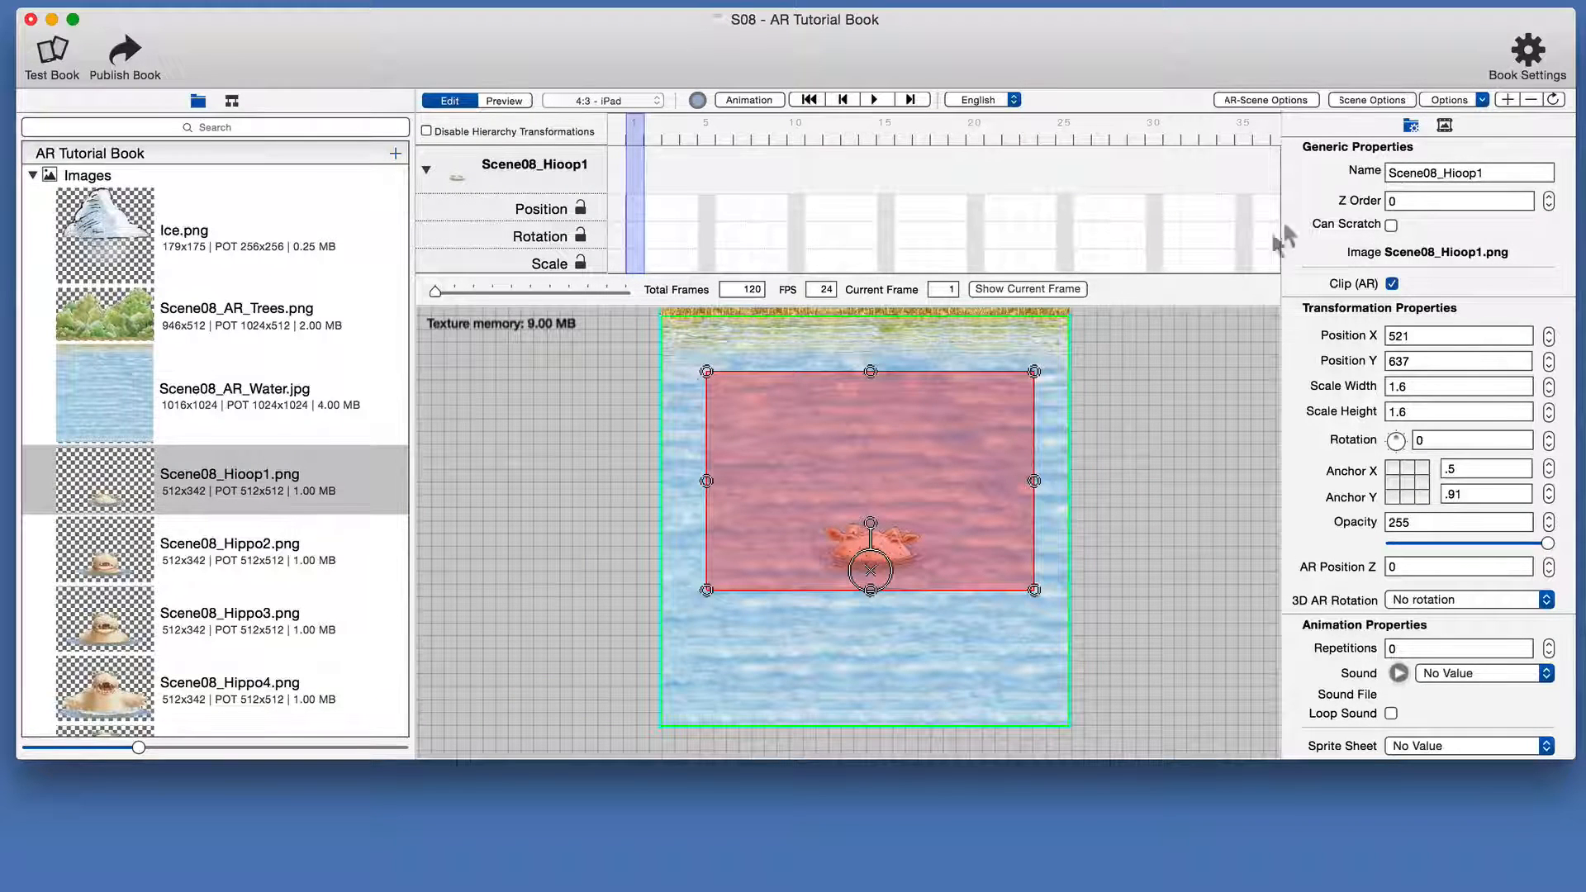
# Add a sprite sheet animation to the hippo and name it HippoAnim
pyautogui.click(1443, 125)
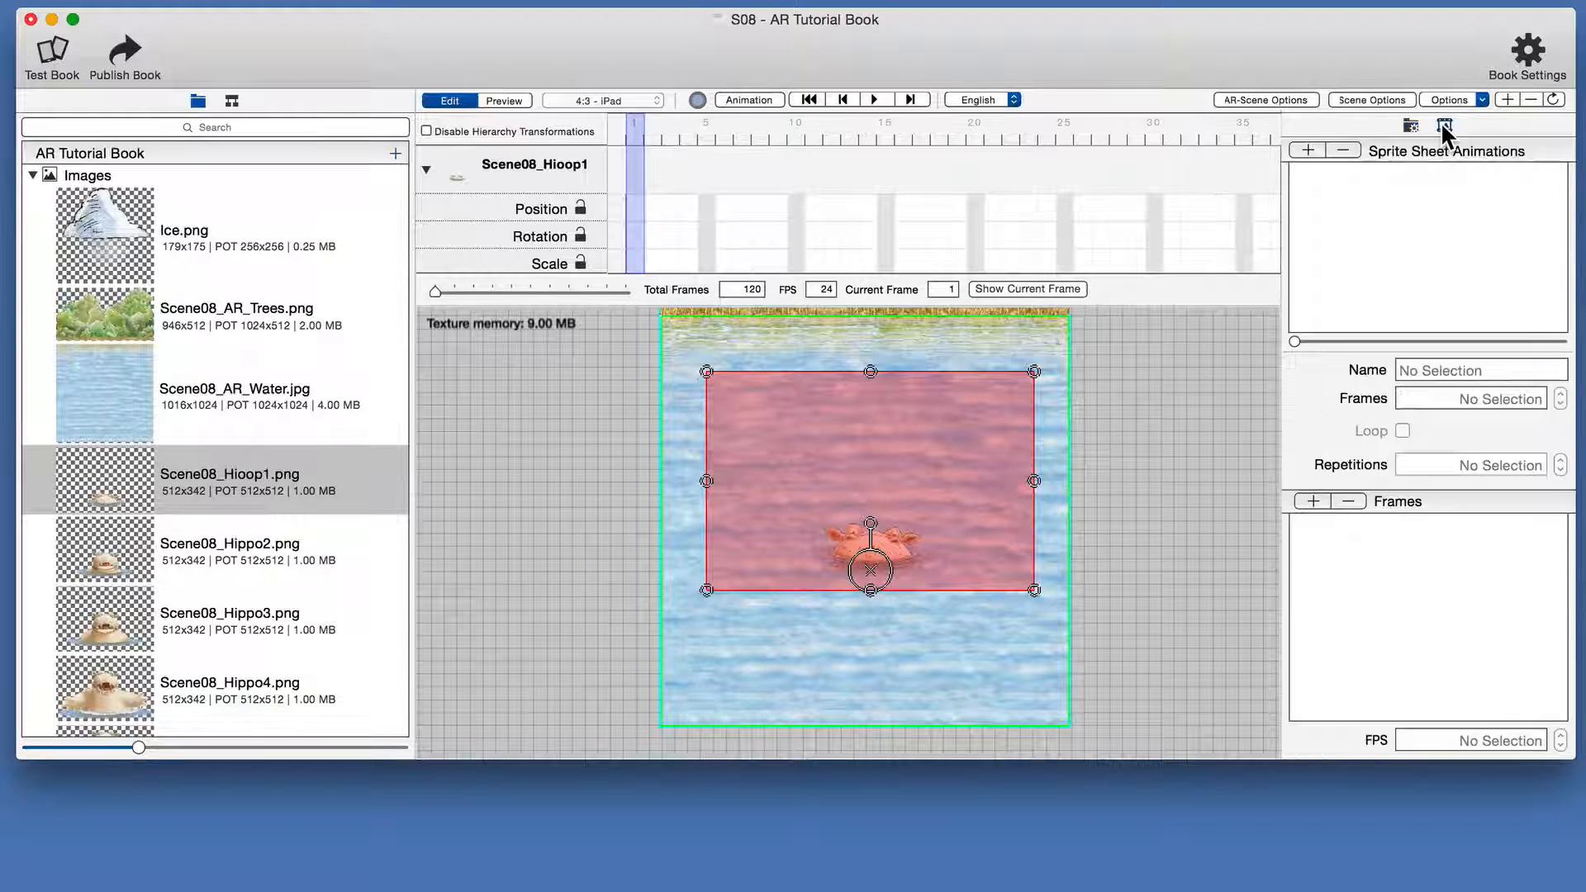
pyautogui.scroll(-1, 234, 512)
pyautogui.scroll(-3, 234, 514)
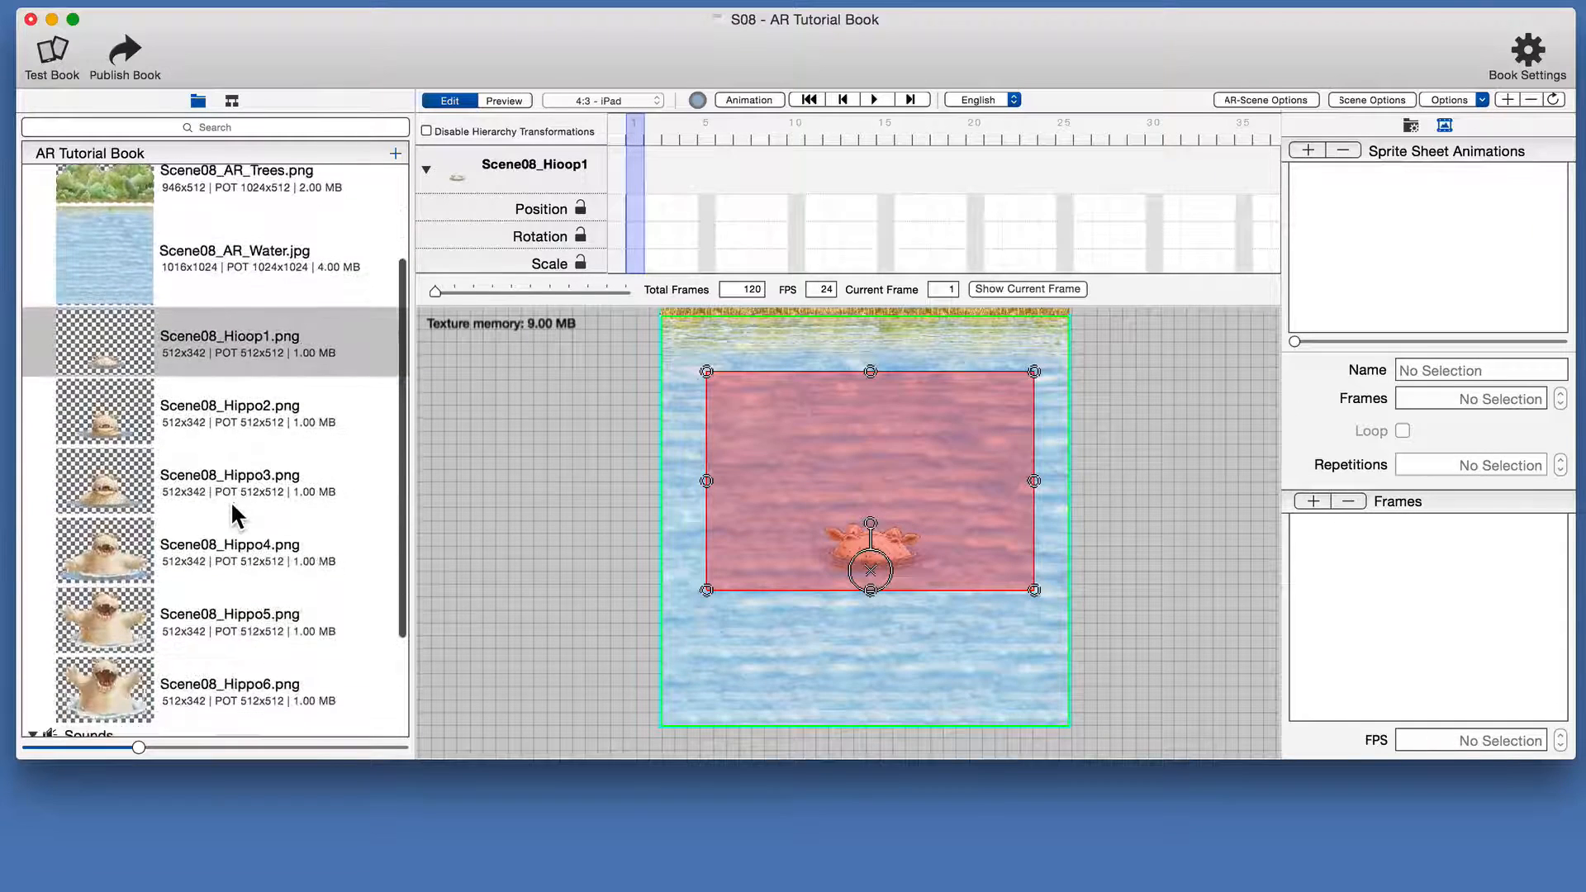
pyautogui.click(1307, 151)
pyautogui.doubleClick(1425, 373)
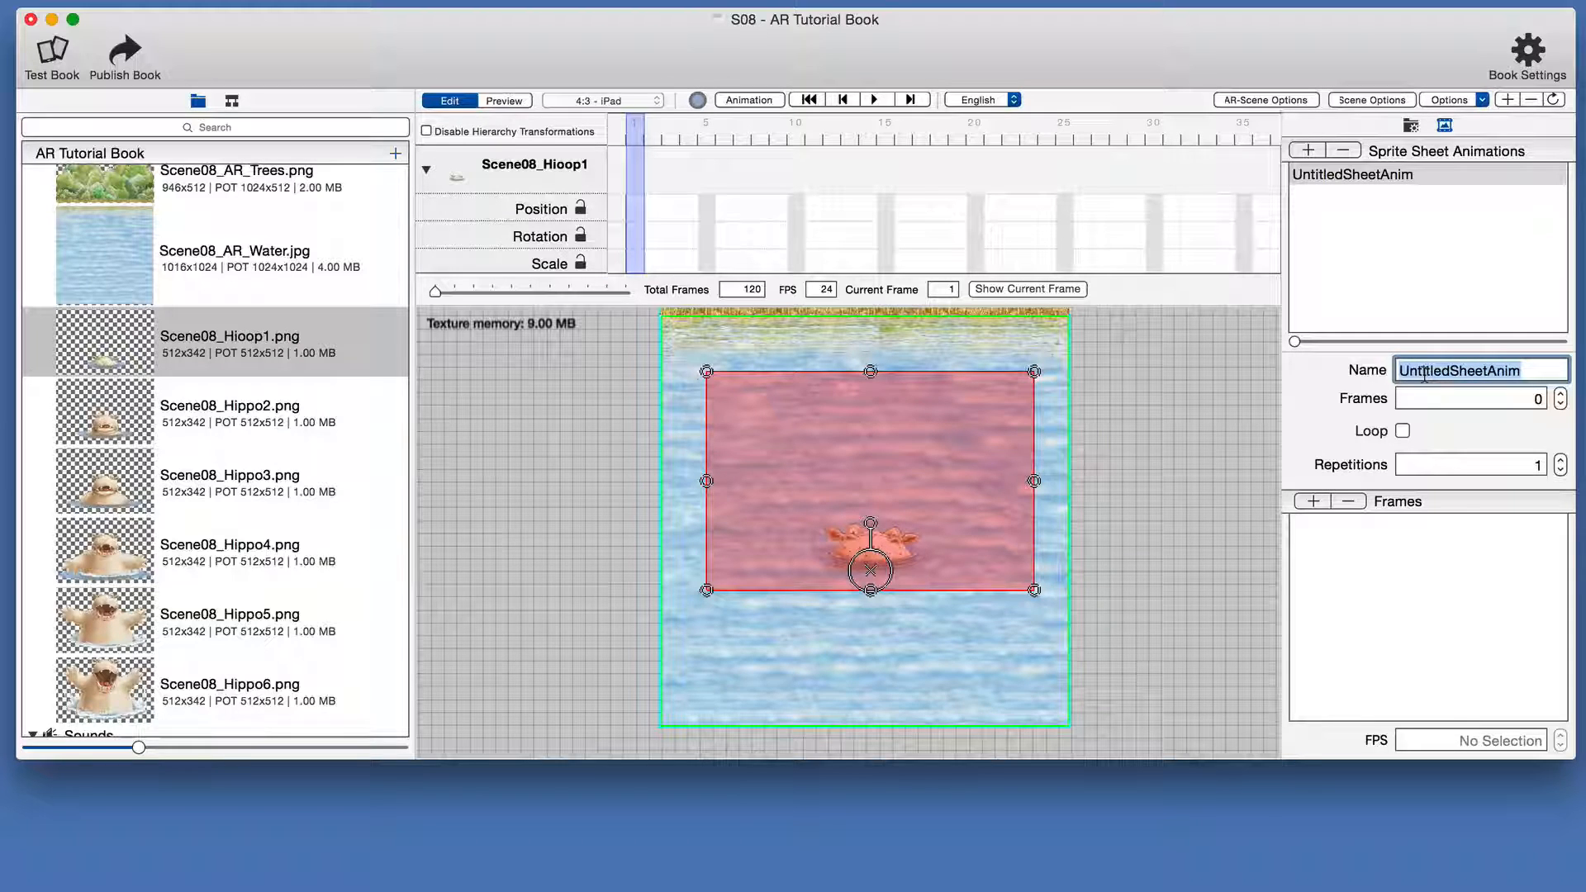
pyautogui.write('HippoAnim')
pyautogui.press('Return')
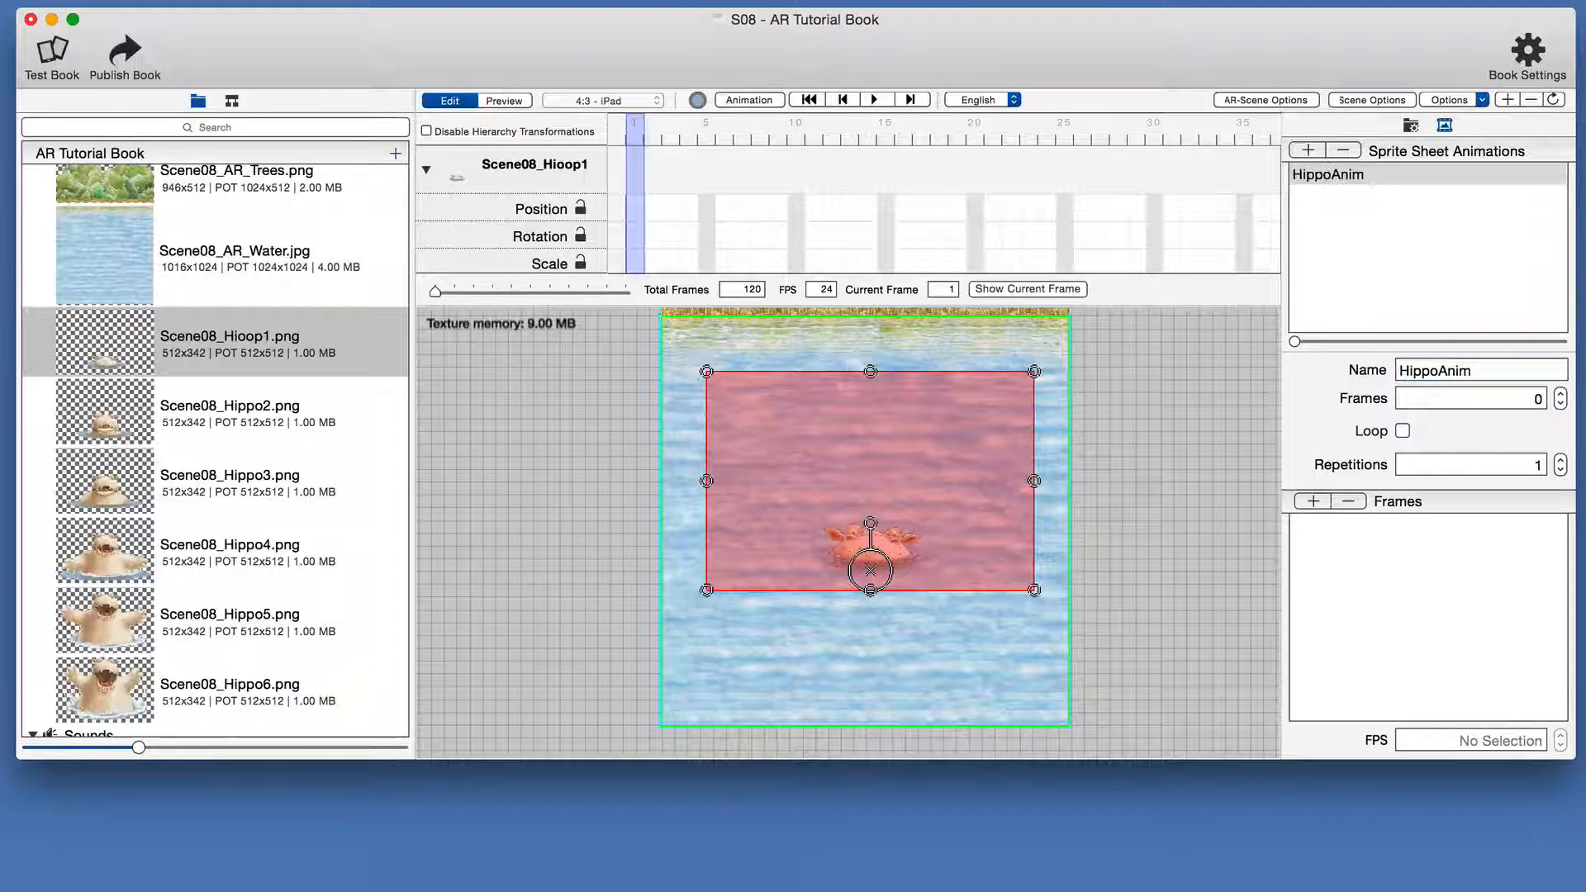
# Add the images from Scene08_Hioop1.png to Scene08_Hippo6.png as frames of HippoAnim
pyautogui.scroll(-1, 190, 661)
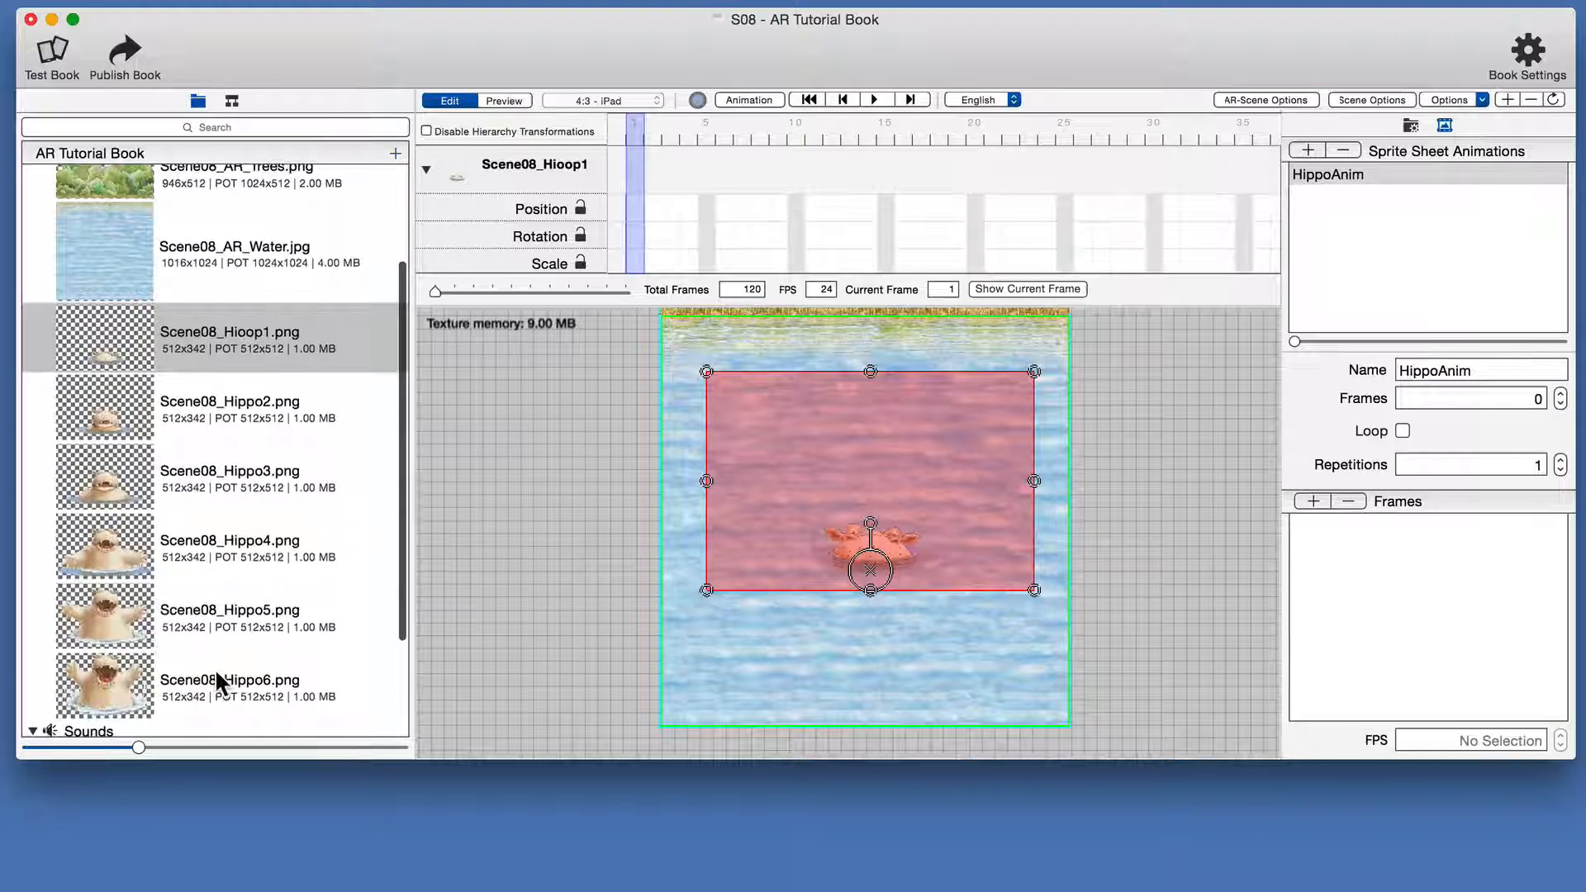
pyautogui.keyDown('shift'); pyautogui.click(219, 683); pyautogui.keyUp('shift')
pyautogui.moveTo(105, 357); pyautogui.dragTo(1354, 560)
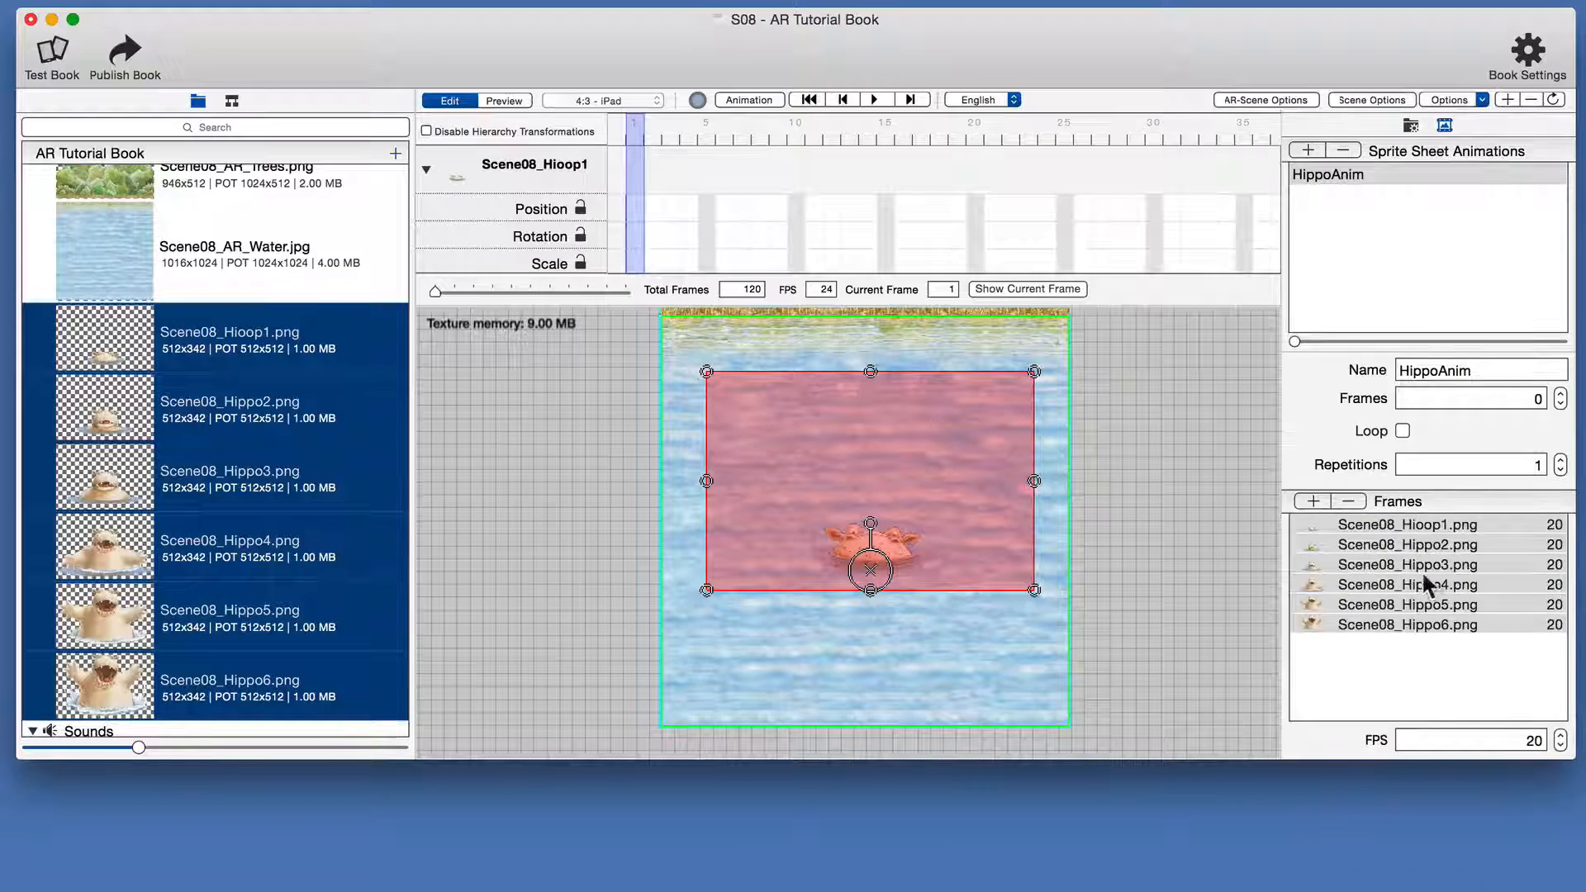
# Append Scene08_Hippo2.png to Scene08_Hippo5.png a second time to the end of HippoAnim's frames
pyautogui.click(189, 410)
pyautogui.keyDown('shift'); pyautogui.click(216, 619); pyautogui.keyUp('shift')
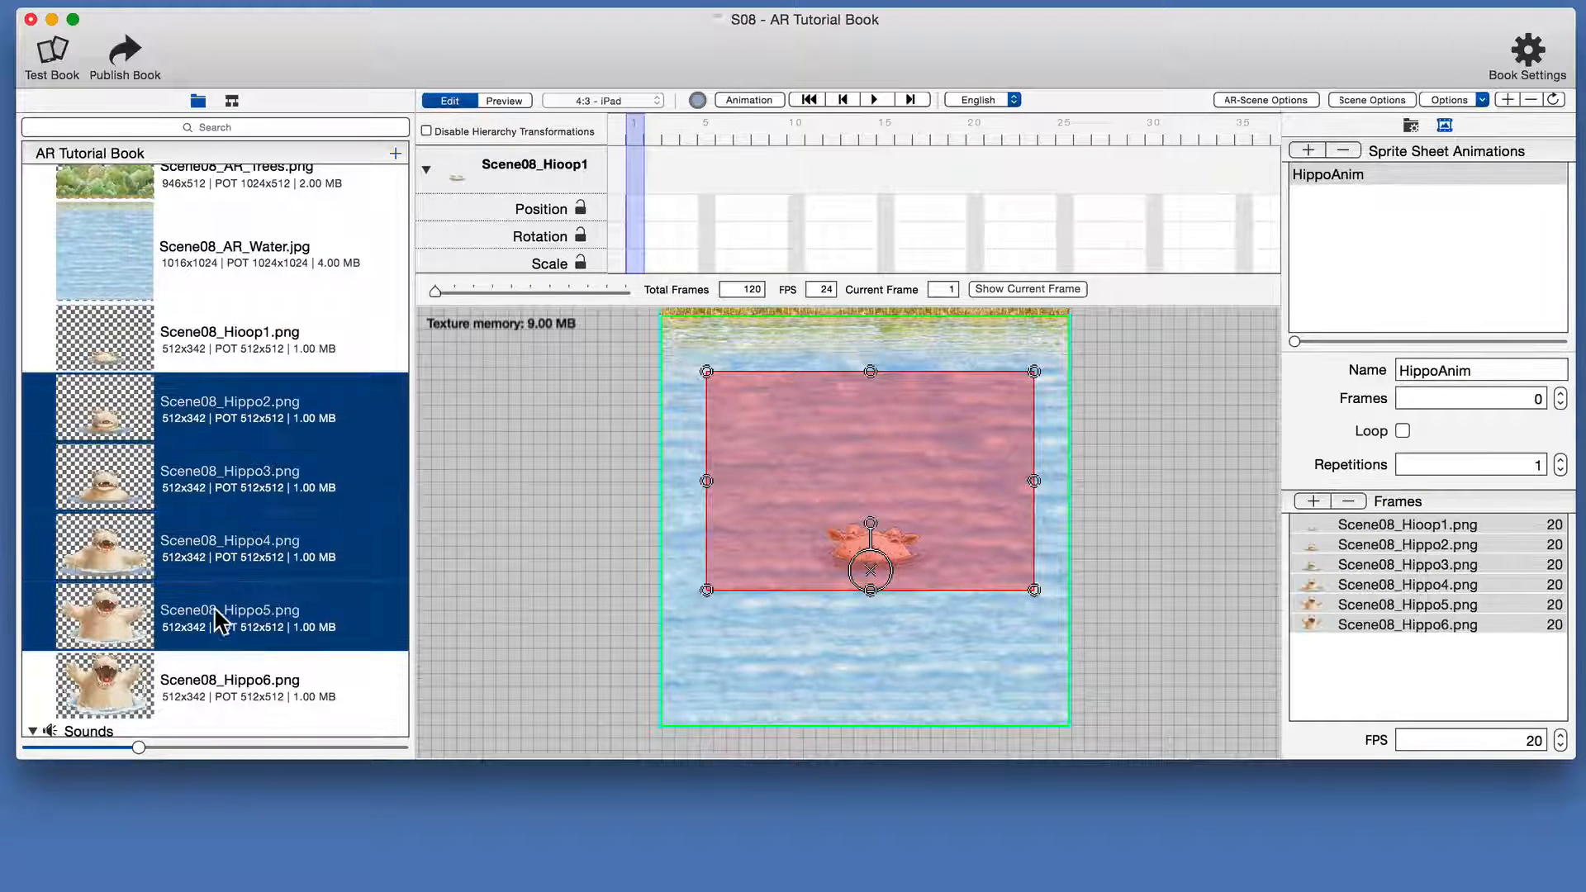
pyautogui.moveTo(213, 453); pyautogui.dragTo(1422, 700)
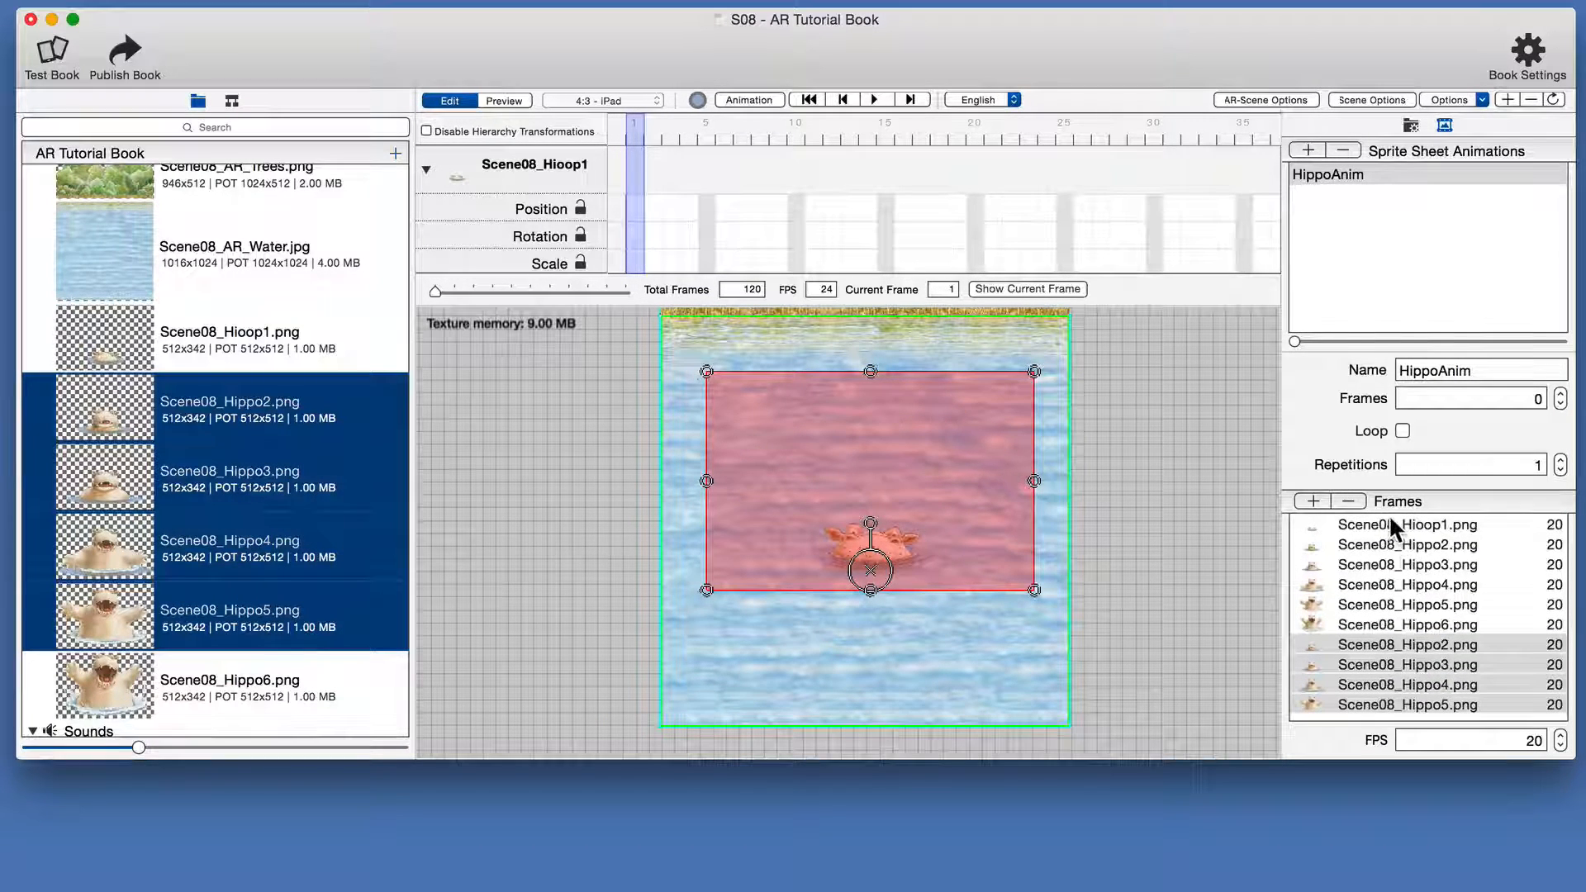
# Reorder the frames after Scene08_Hippo6.png in descending order: Hippo5, Hippo4, Hippo3, Hippo2
pyautogui.click(1409, 624)
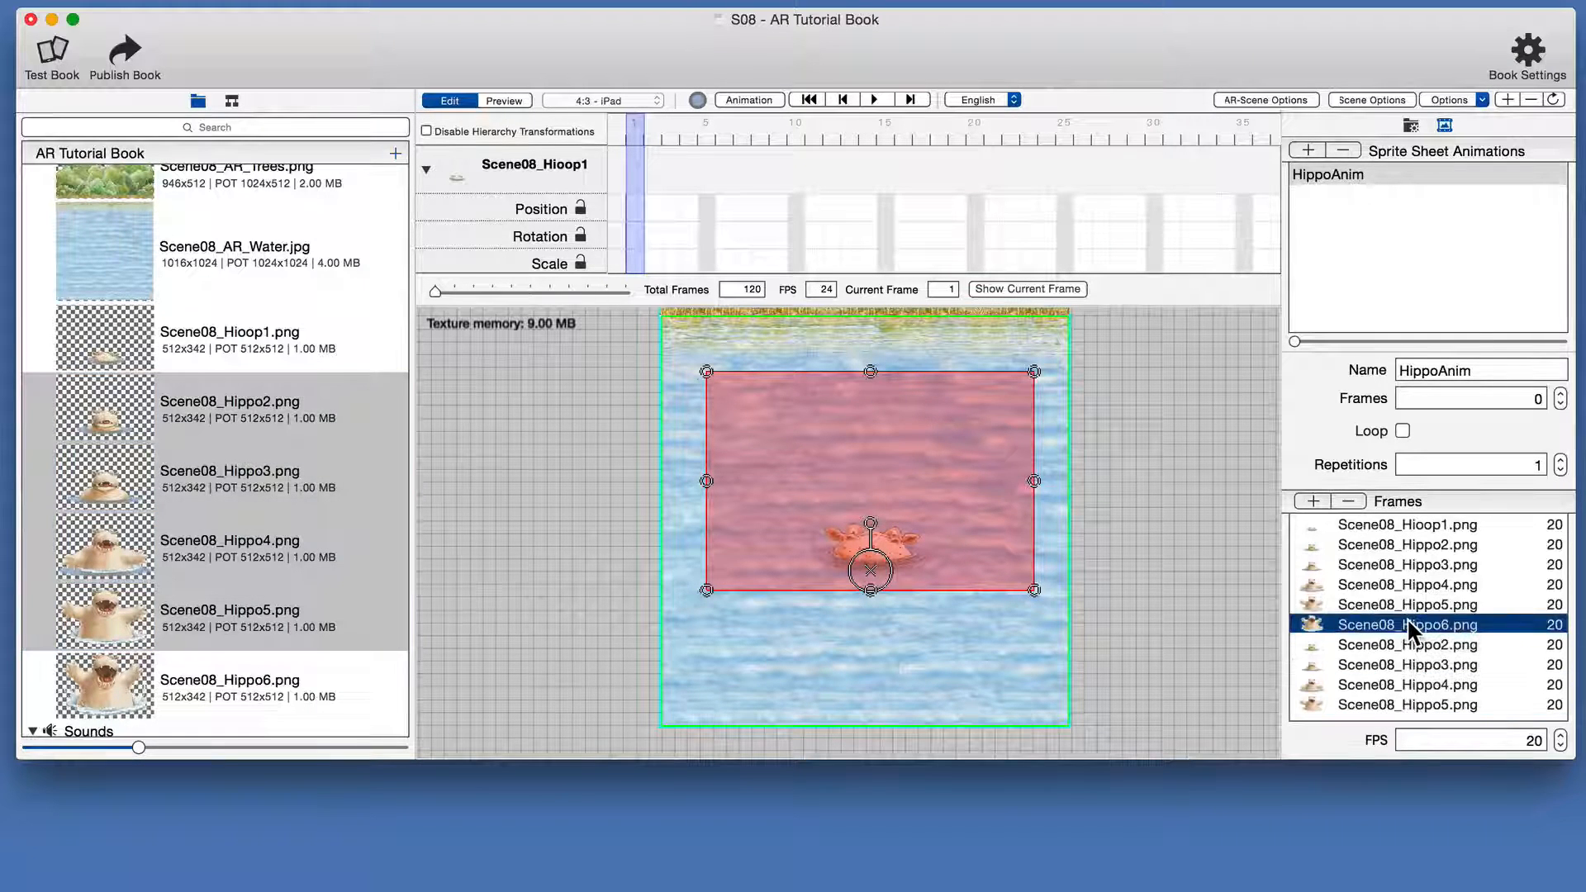
pyautogui.click(1402, 706)
pyautogui.moveTo(1385, 706); pyautogui.dragTo(1385, 632)
pyautogui.click(1394, 702)
pyautogui.moveTo(1393, 699)
pyautogui.mouseDown()
pyautogui.moveTo(1395, 647)
pyautogui.moveTo(1399, 693)
pyautogui.moveTo(1399, 674)
pyautogui.mouseUp()
pyautogui.click(1399, 701)
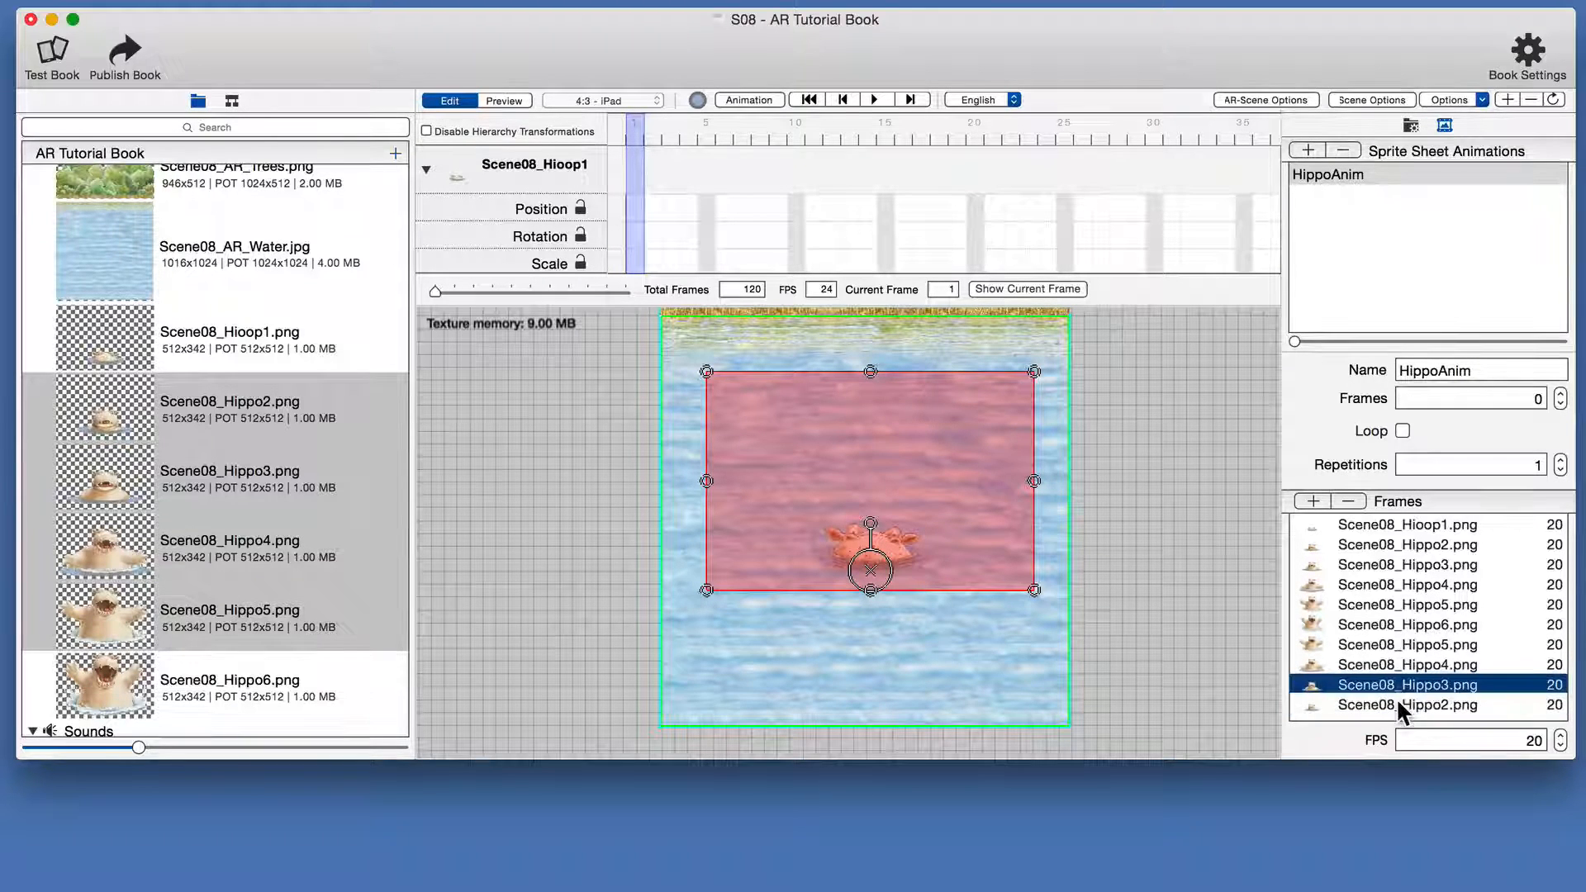
# Add Scene08_Hioop1.png as the last frame of HippoAnim and check the complete frame sequence
pyautogui.click(165, 351)
pyautogui.moveTo(168, 353); pyautogui.dragTo(1341, 727)
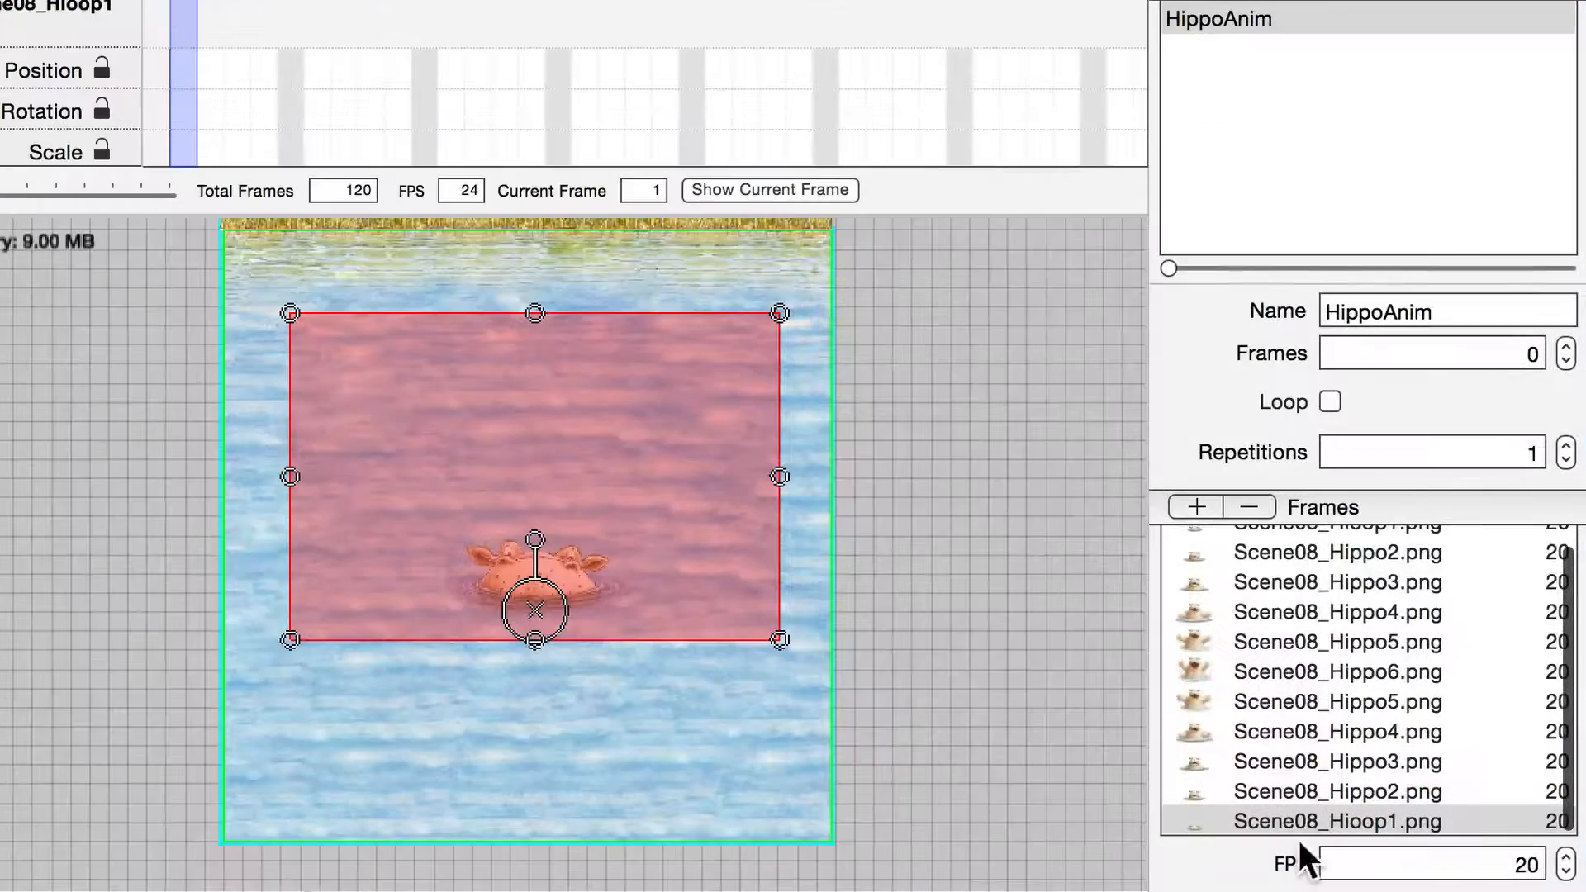
pyautogui.scroll(-1, 1391, 683)
pyautogui.scroll(2, 1306, 759)
pyautogui.scroll(-2, 1306, 758)
pyautogui.scroll(2, 1305, 755)
pyautogui.scroll(1, 1307, 745)
# Enlarge the thumbnail of HippoAnim and play the animation
pyautogui.click(1232, 124)
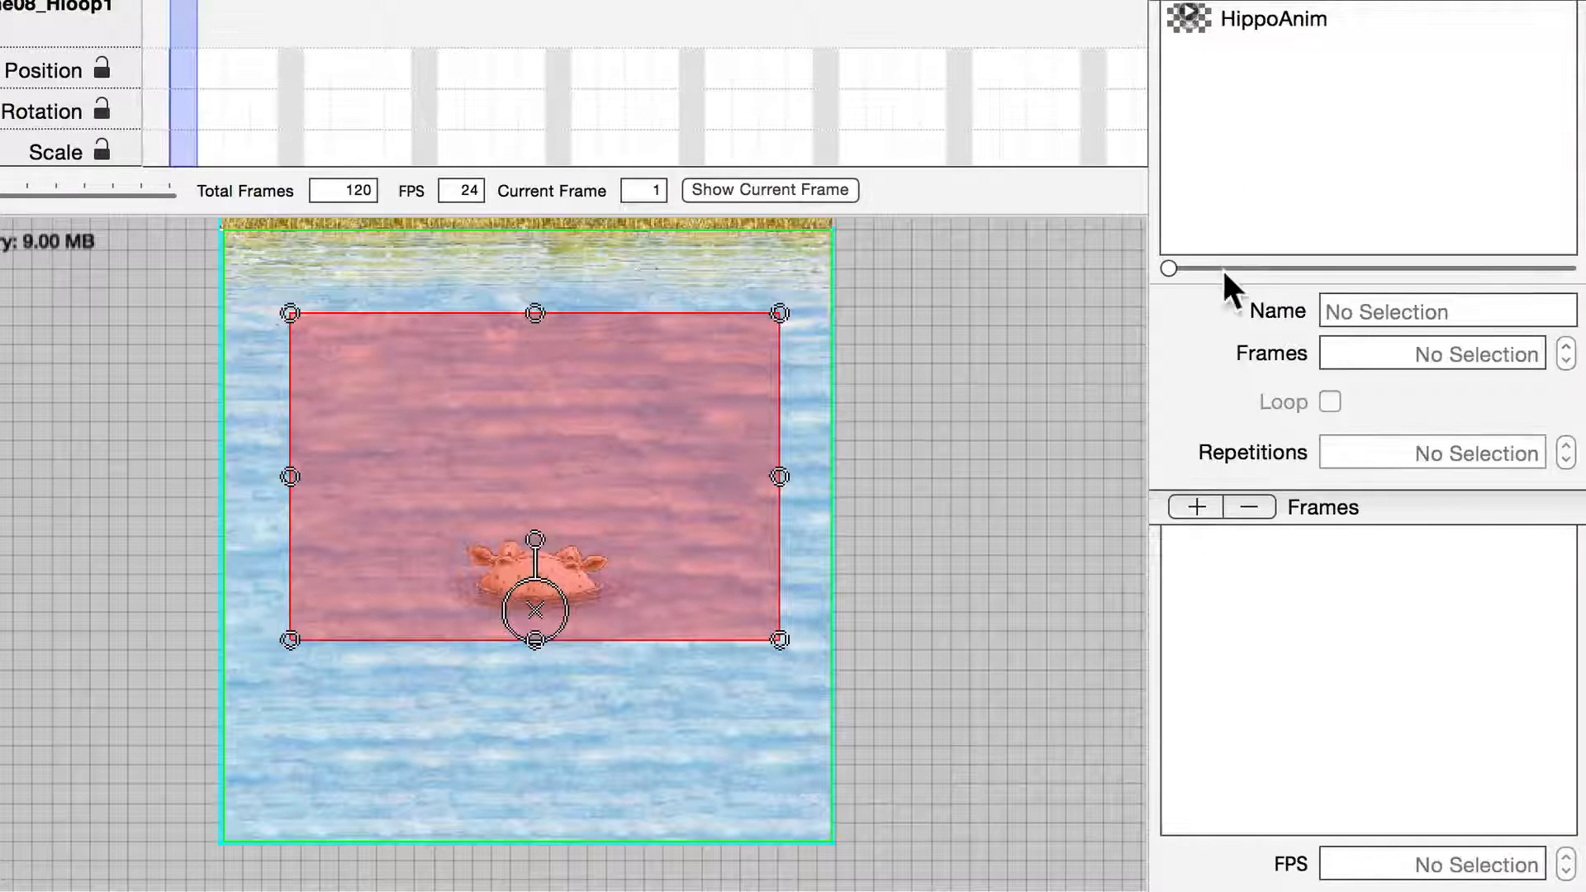
pyautogui.moveTo(1177, 269); pyautogui.dragTo(1495, 273)
pyautogui.click(1334, 108)
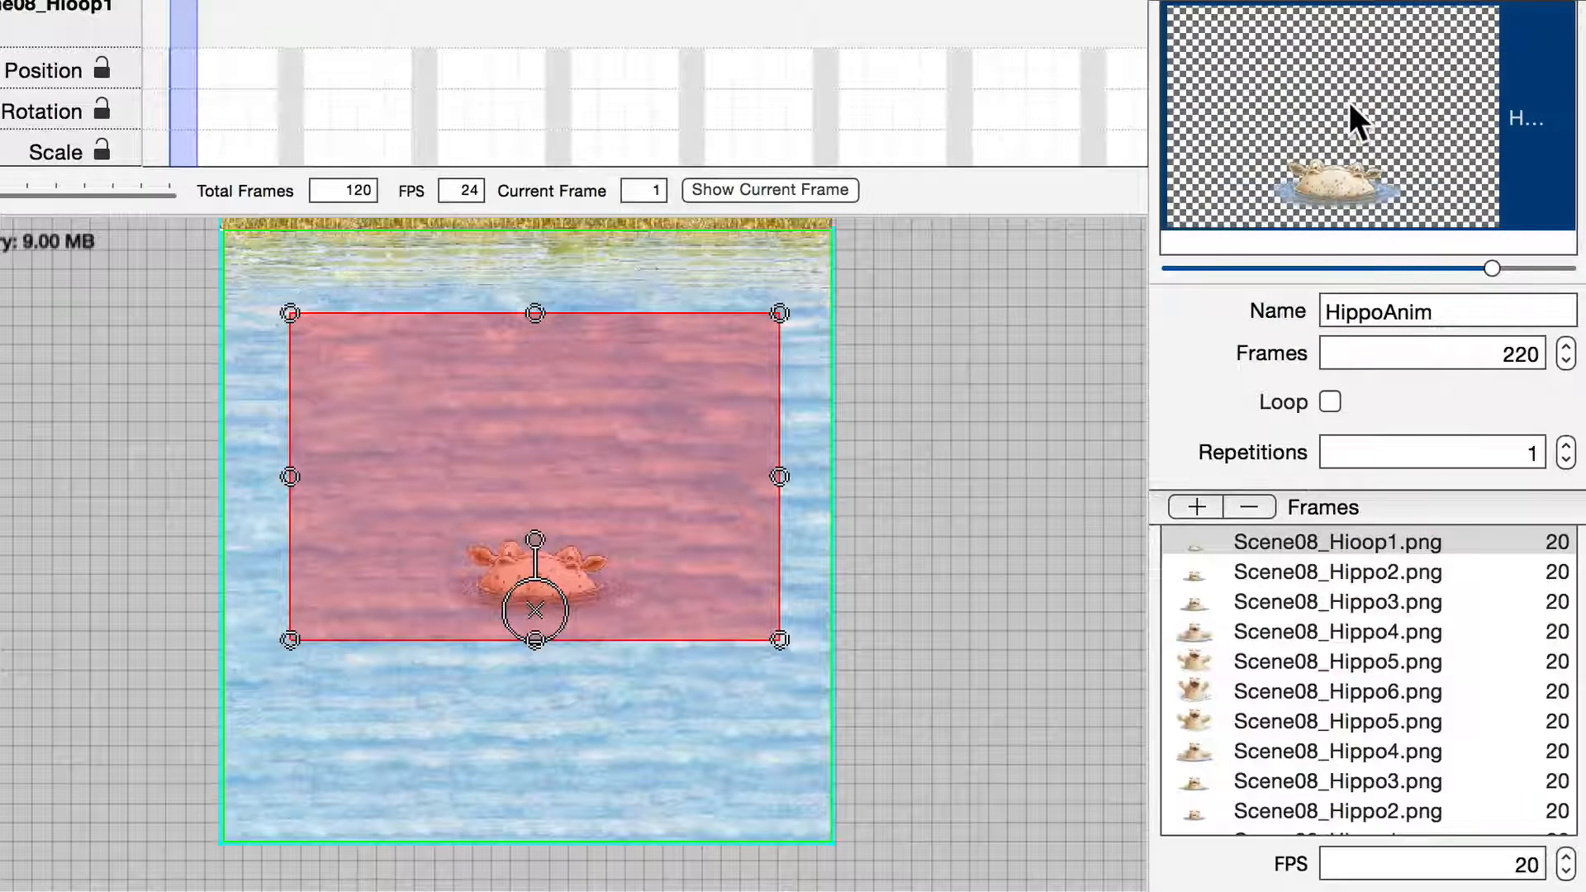
pyautogui.click(1360, 121)
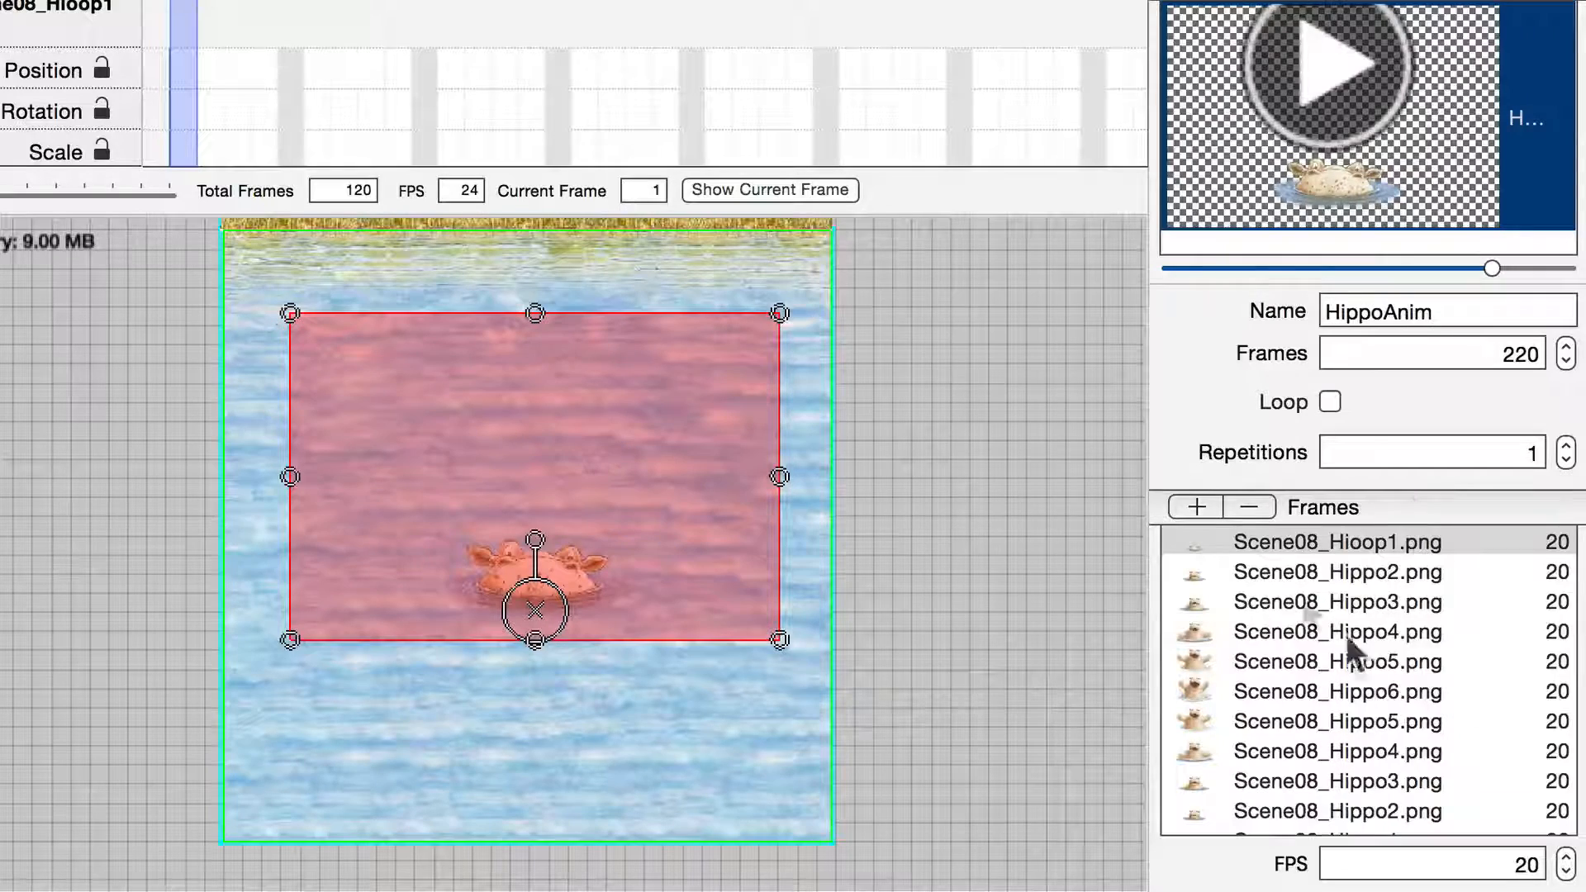
# Set the FPS value of all HippoAnim frames to 1
pyautogui.scroll(-3, 1282, 550)
pyautogui.click(1315, 821)
pyautogui.press('super+a')
pyautogui.scroll(3, 1340, 720)
pyautogui.doubleClick(1526, 851)
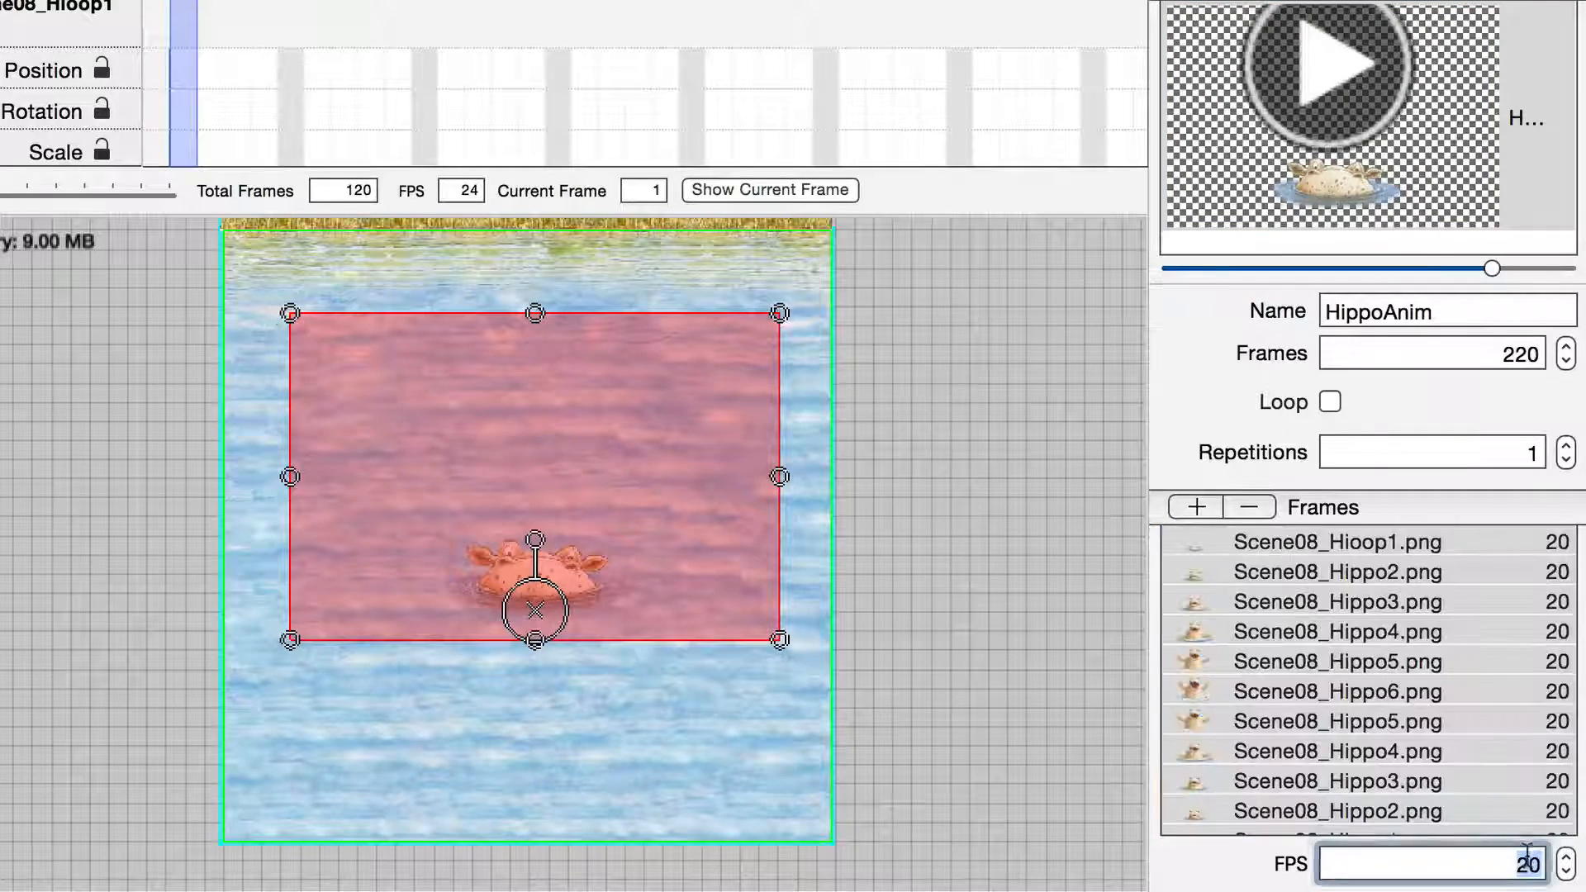
pyautogui.write('1')
pyautogui.press('Return')
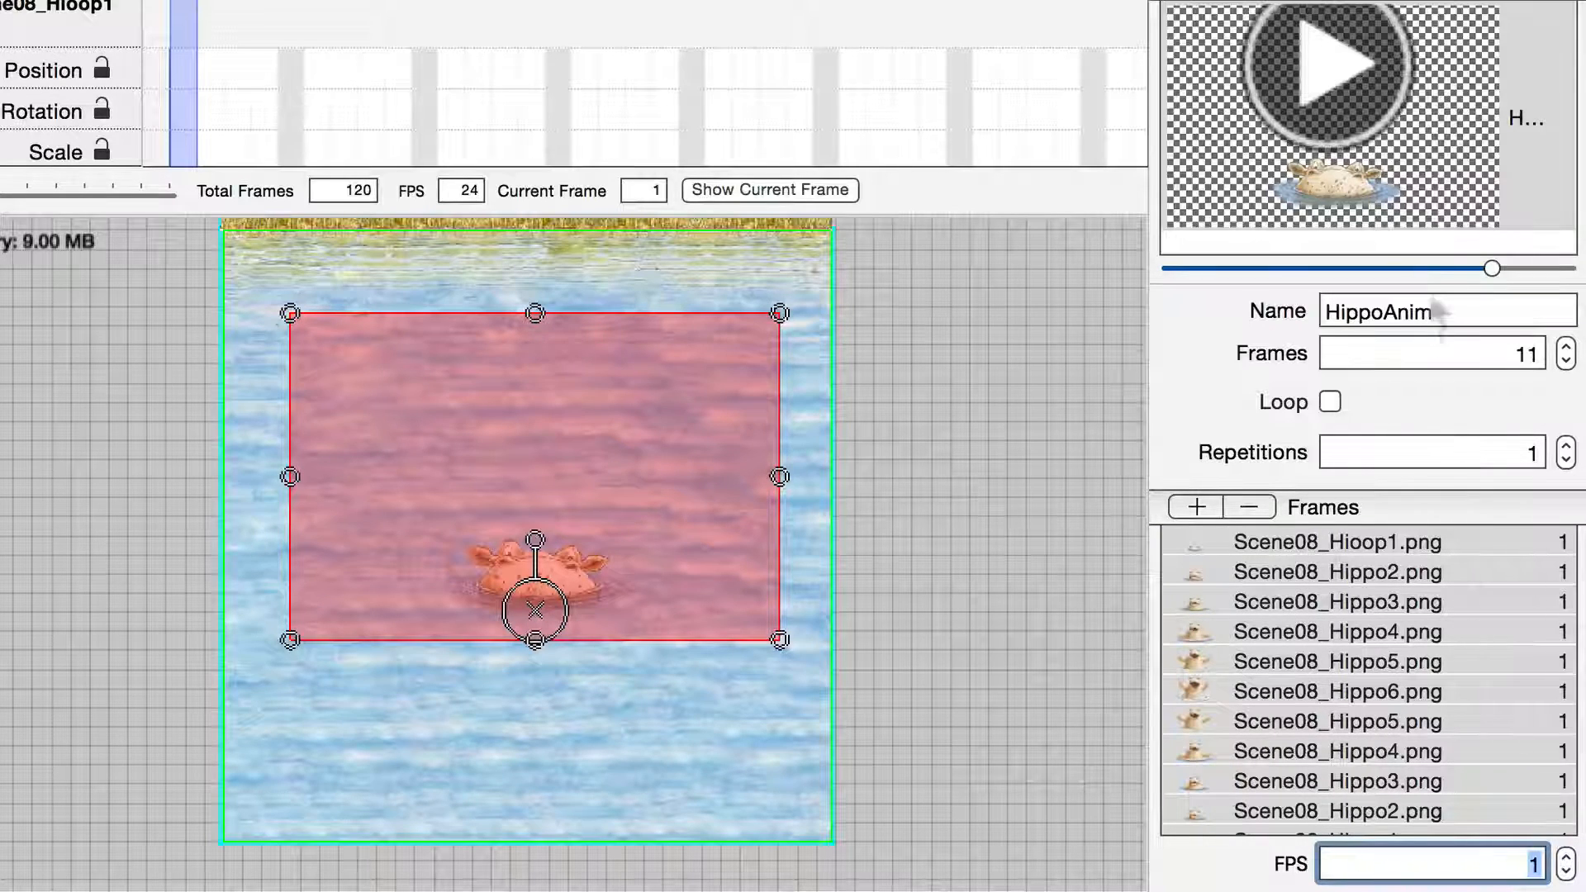
# Play HippoAnim and set the FPS value of only the Scene08_Hippo6.png frame to 16
pyautogui.click(1343, 55)
pyautogui.click(1290, 53)
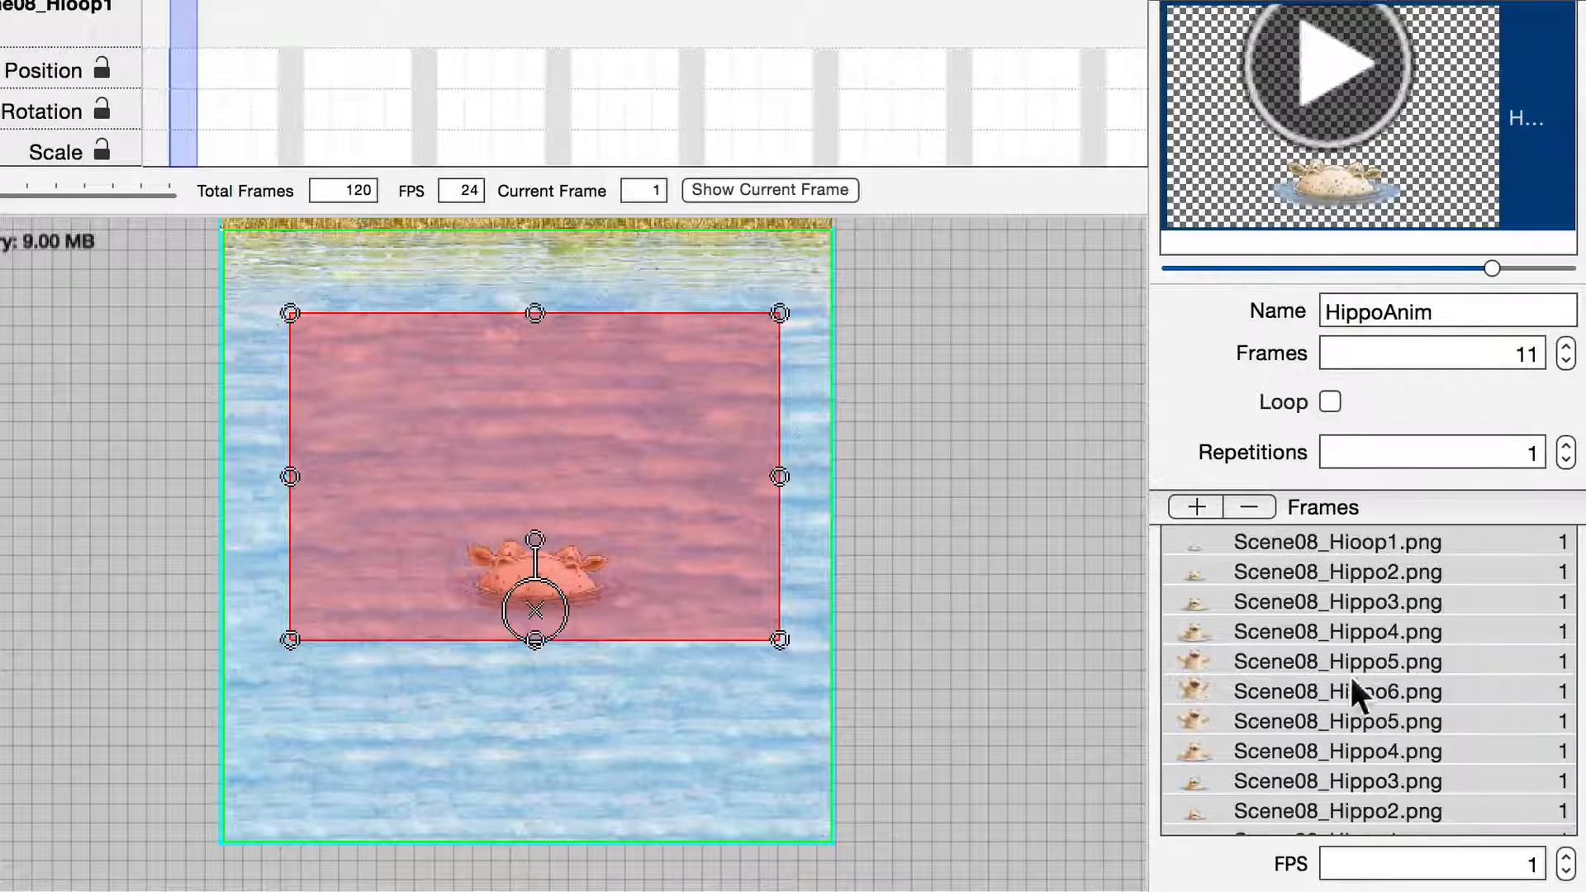
pyautogui.click(1340, 691)
pyautogui.press('super+a')
pyautogui.click(1340, 690)
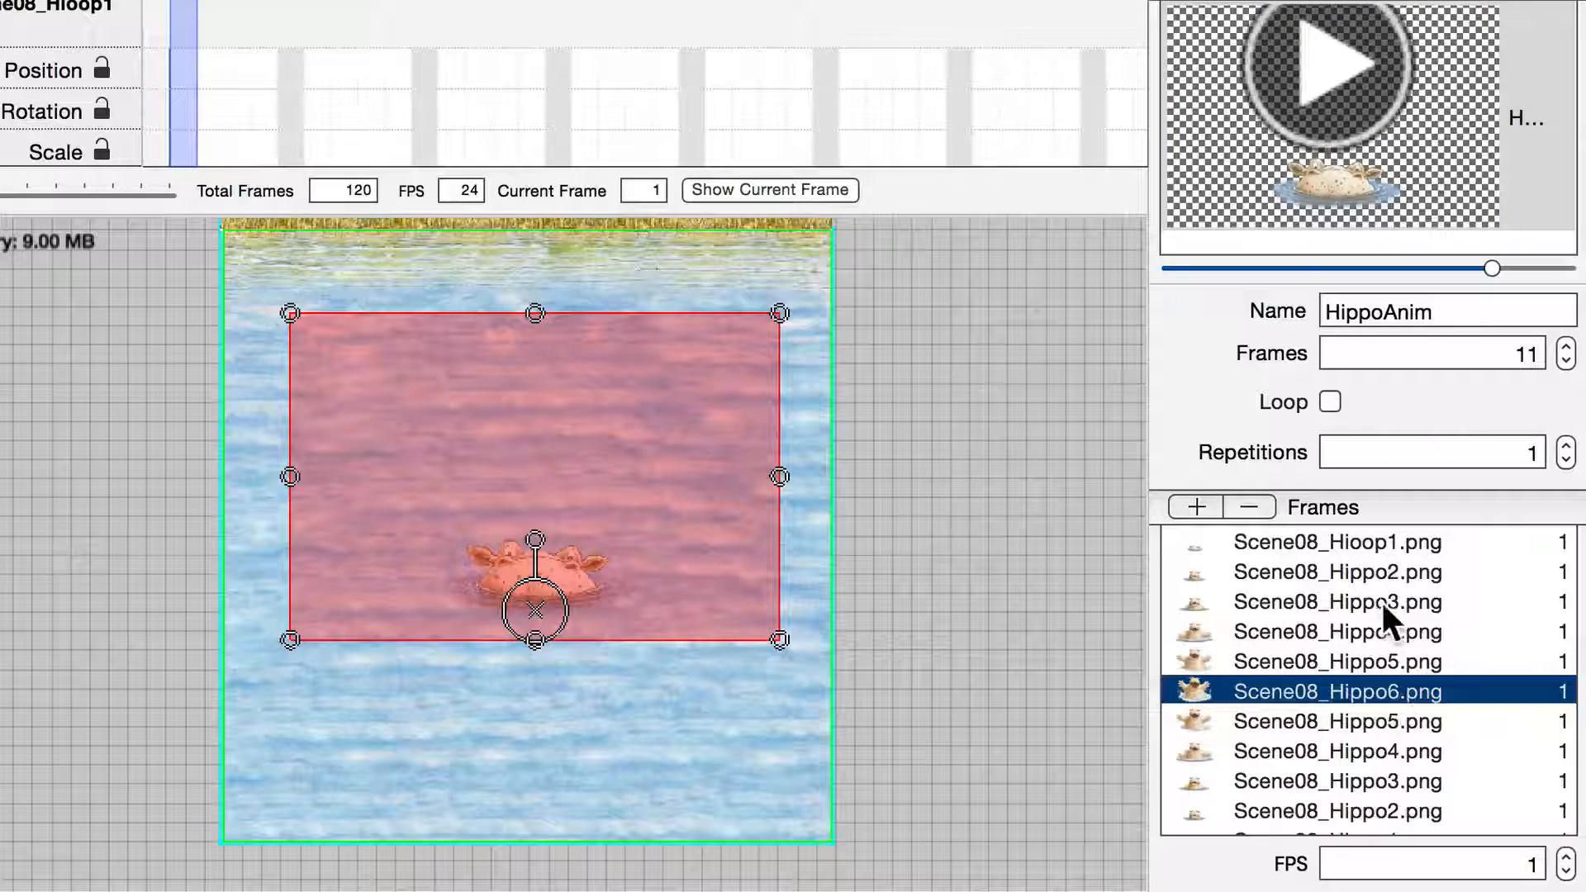
pyautogui.click(1487, 851)
pyautogui.write('6')
pyautogui.press('Return')
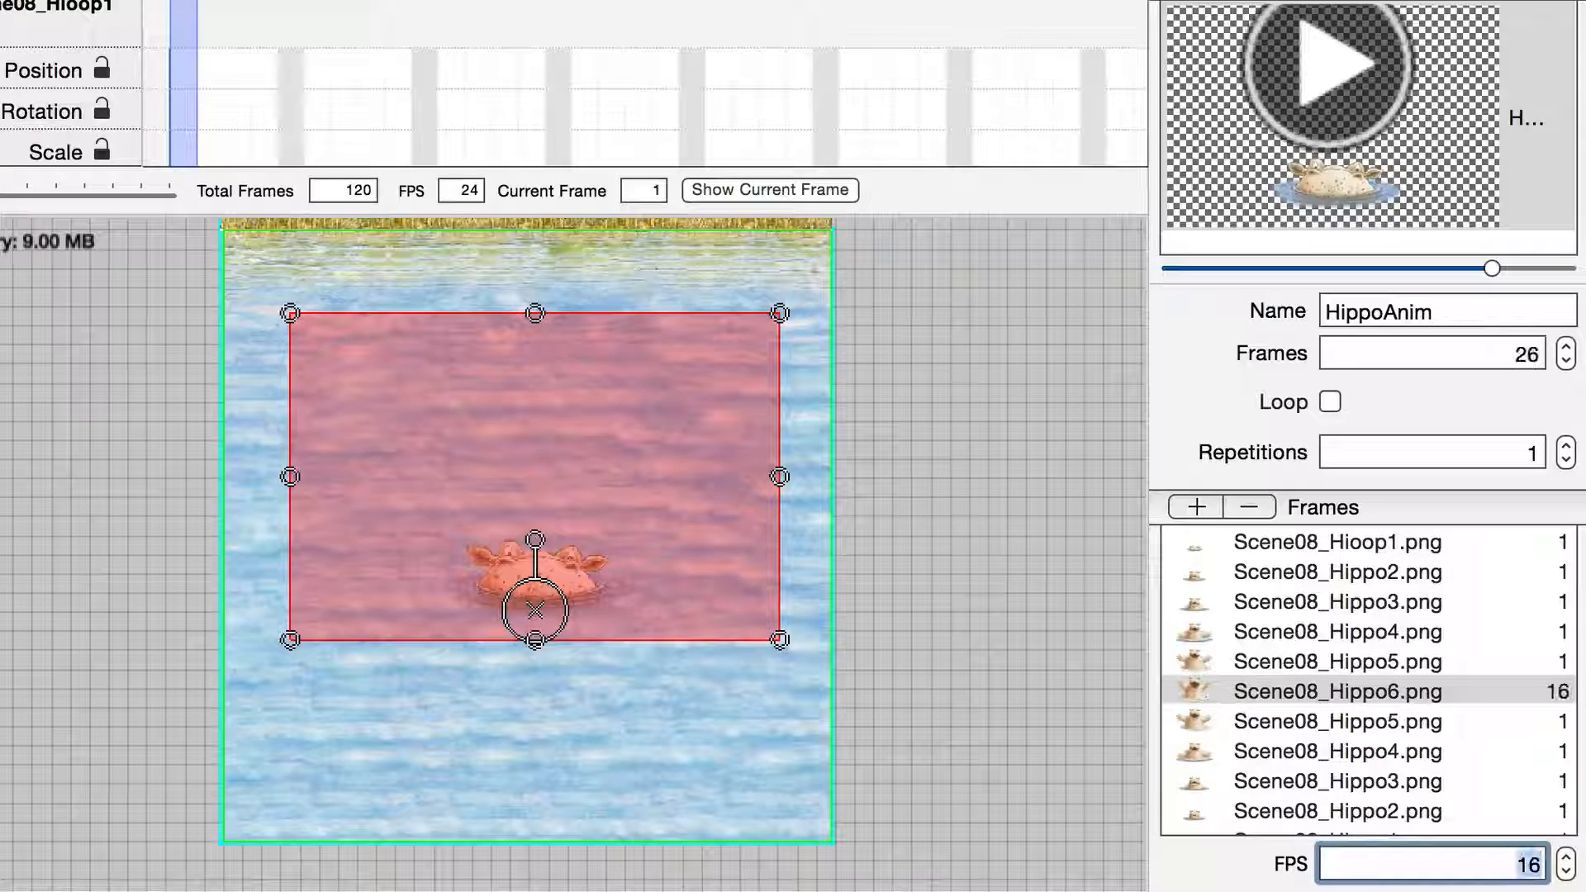
# Replay HippoAnim to check the longer hold on the Scene08_Hippo6.png frame
pyautogui.click(1368, 102)
pyautogui.click(1295, 56)
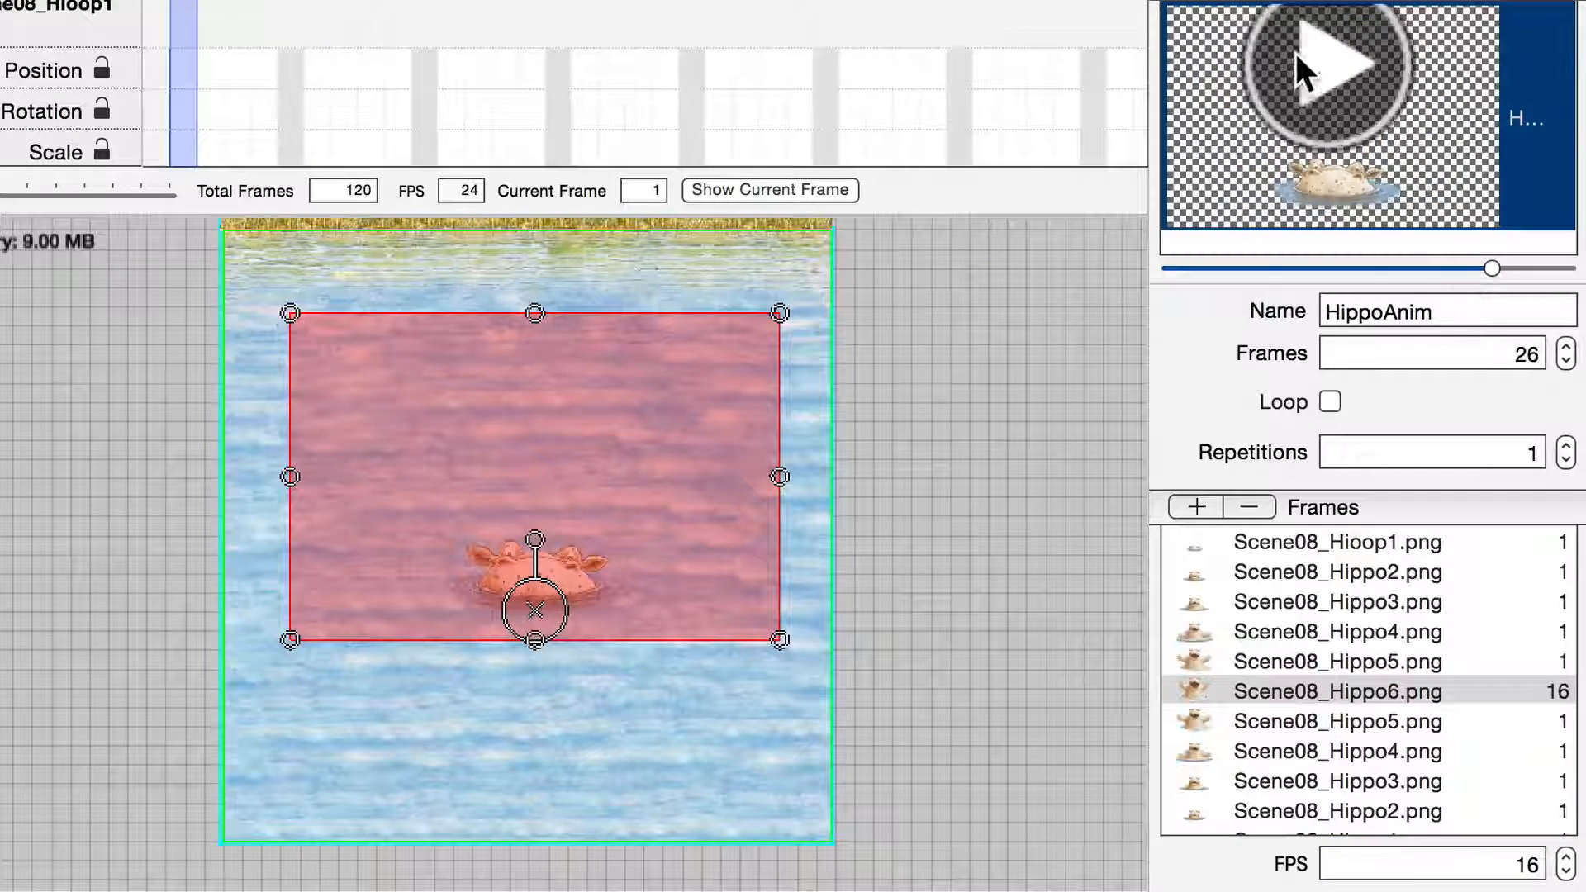
pyautogui.click(1295, 56)
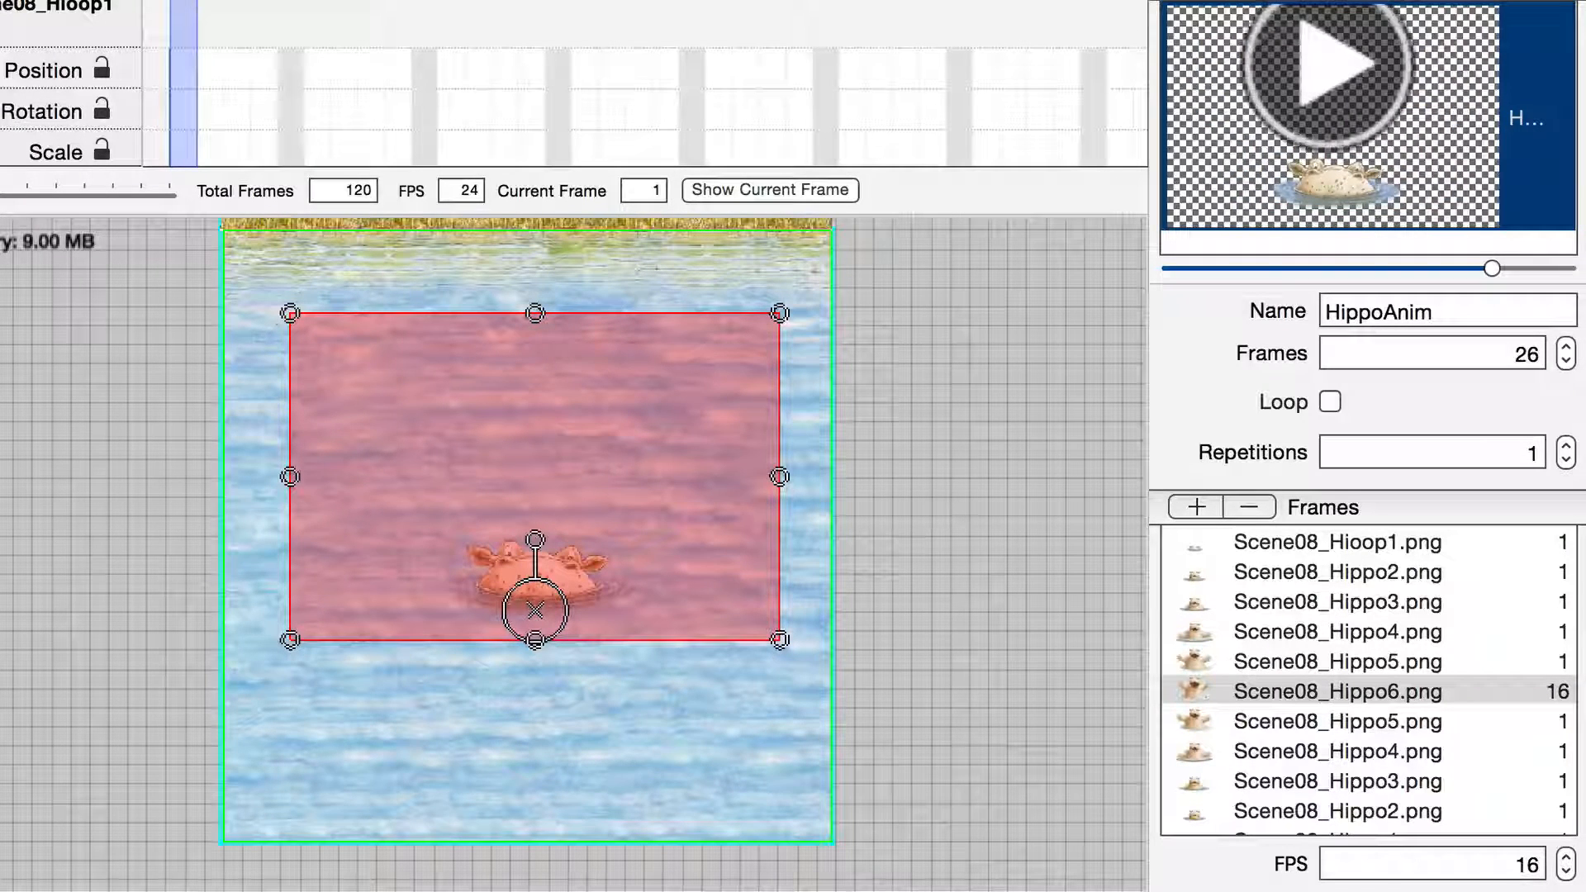
# Assign HippoAnim as the sprite sheet of the Scene08_Hioop1 object
pyautogui.click(1341, 35)
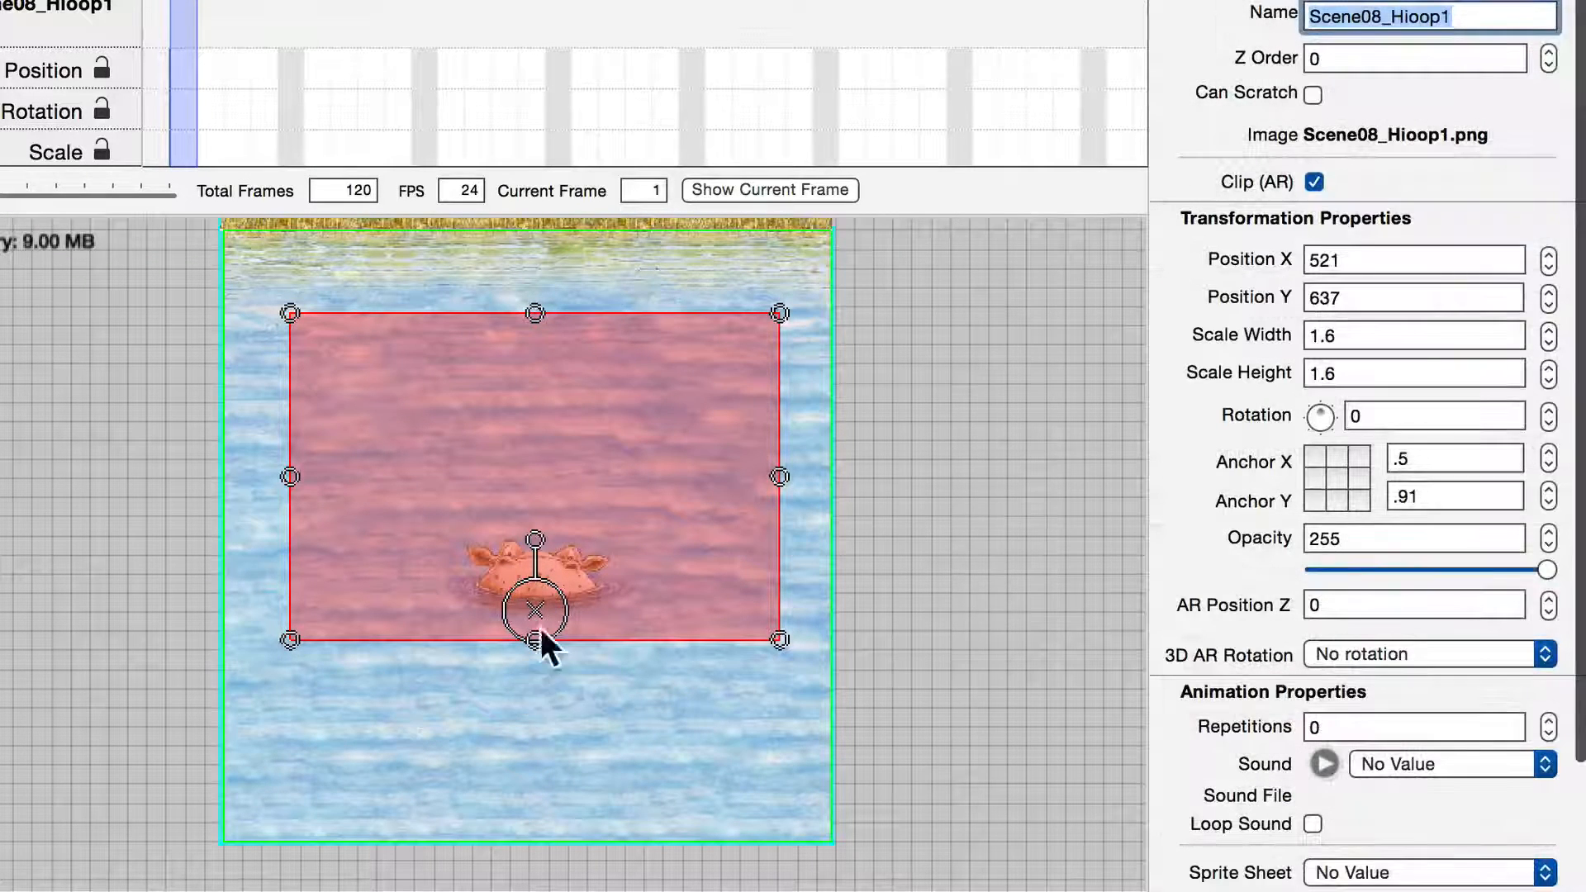
pyautogui.click(658, 515)
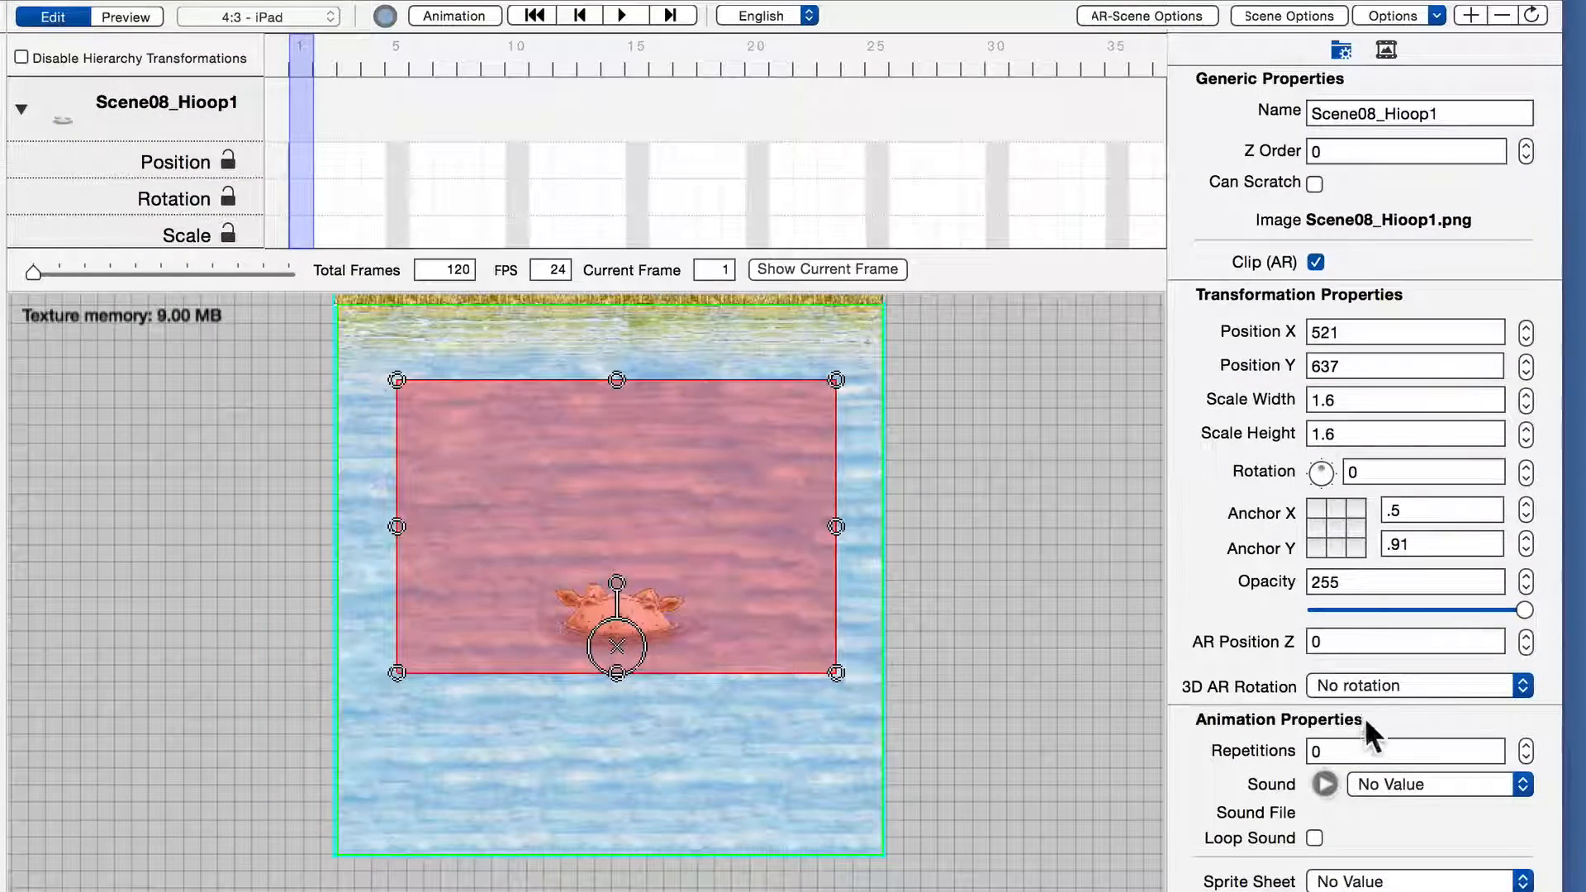
pyautogui.scroll(-5, 1365, 717)
pyautogui.click(1376, 754)
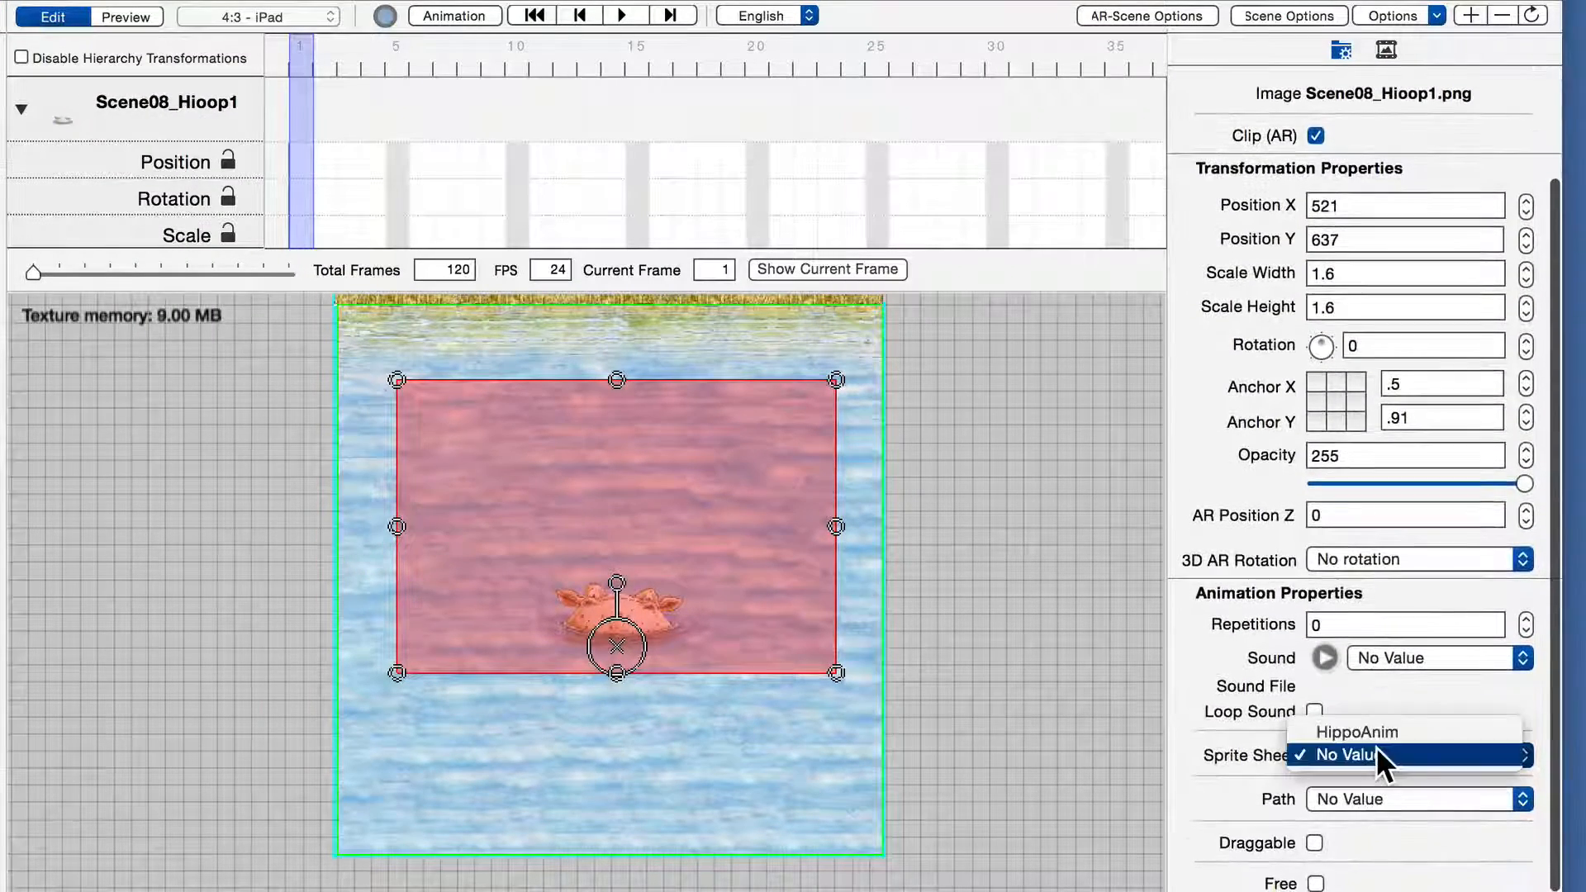
pyautogui.click(1376, 730)
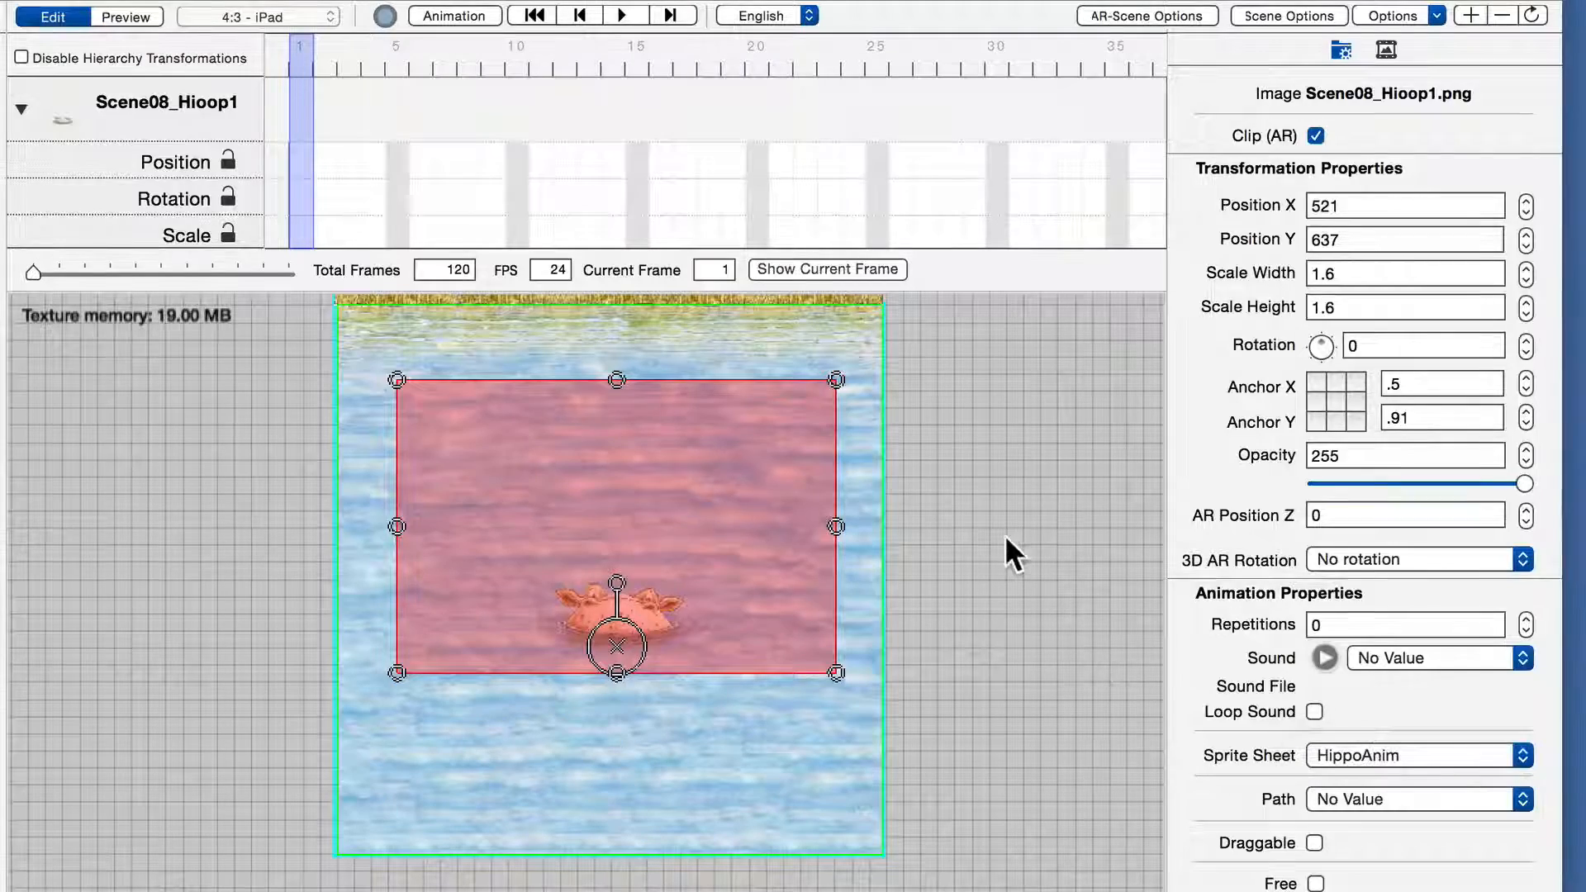
# Deselect the hippo, run the scene preview and return to editing
pyautogui.click(1006, 539)
pyautogui.press('space')
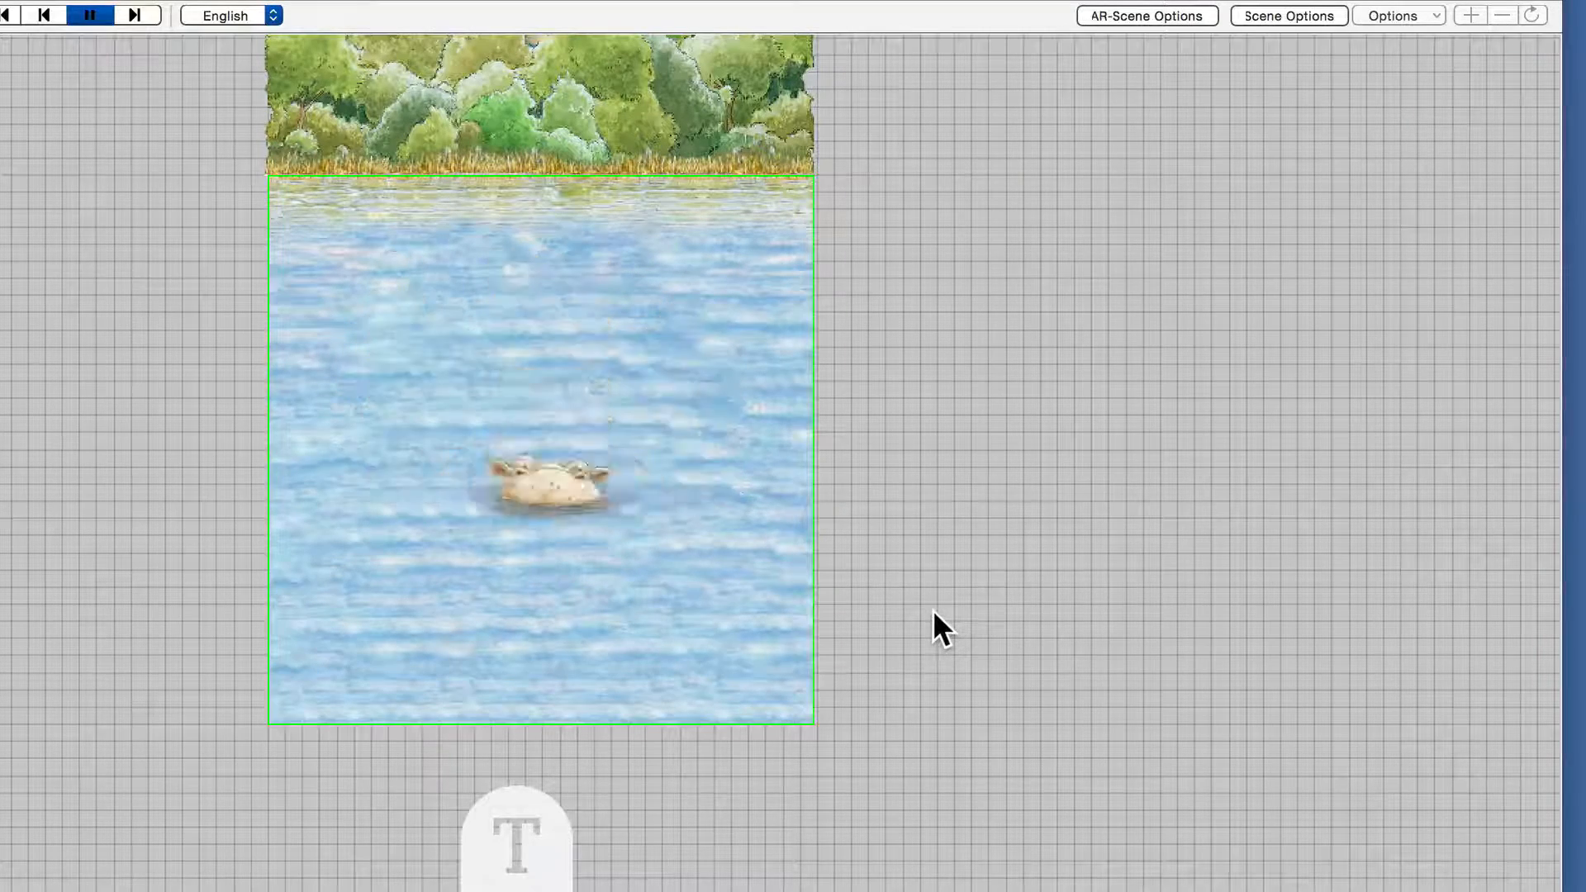
pyautogui.press('space')
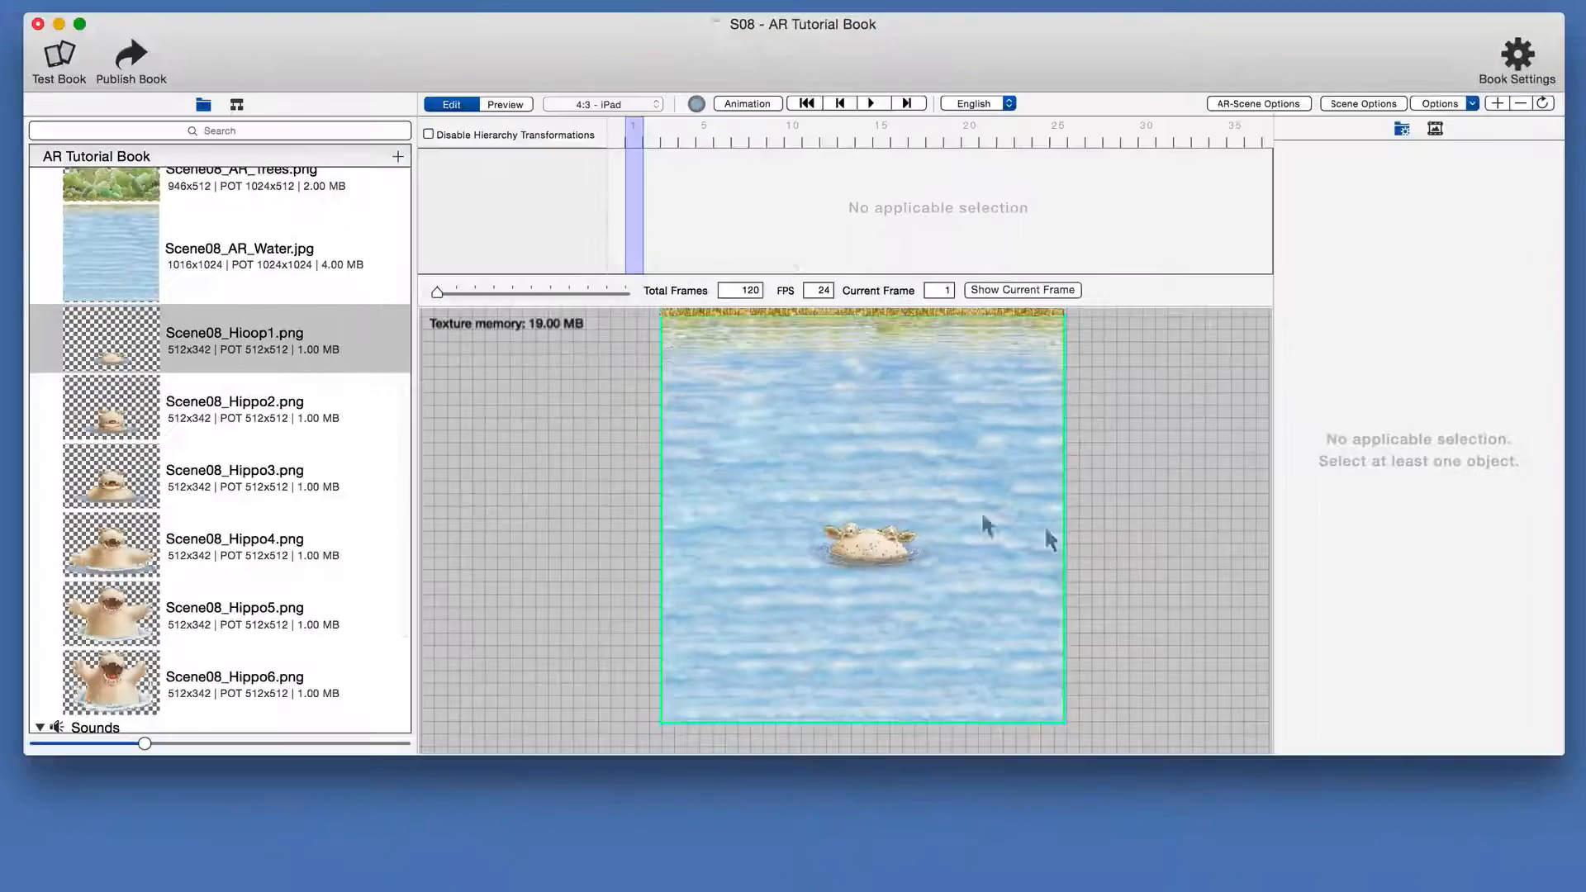
# Add a button to the scene's objects and name it HippoButton
pyautogui.click(237, 104)
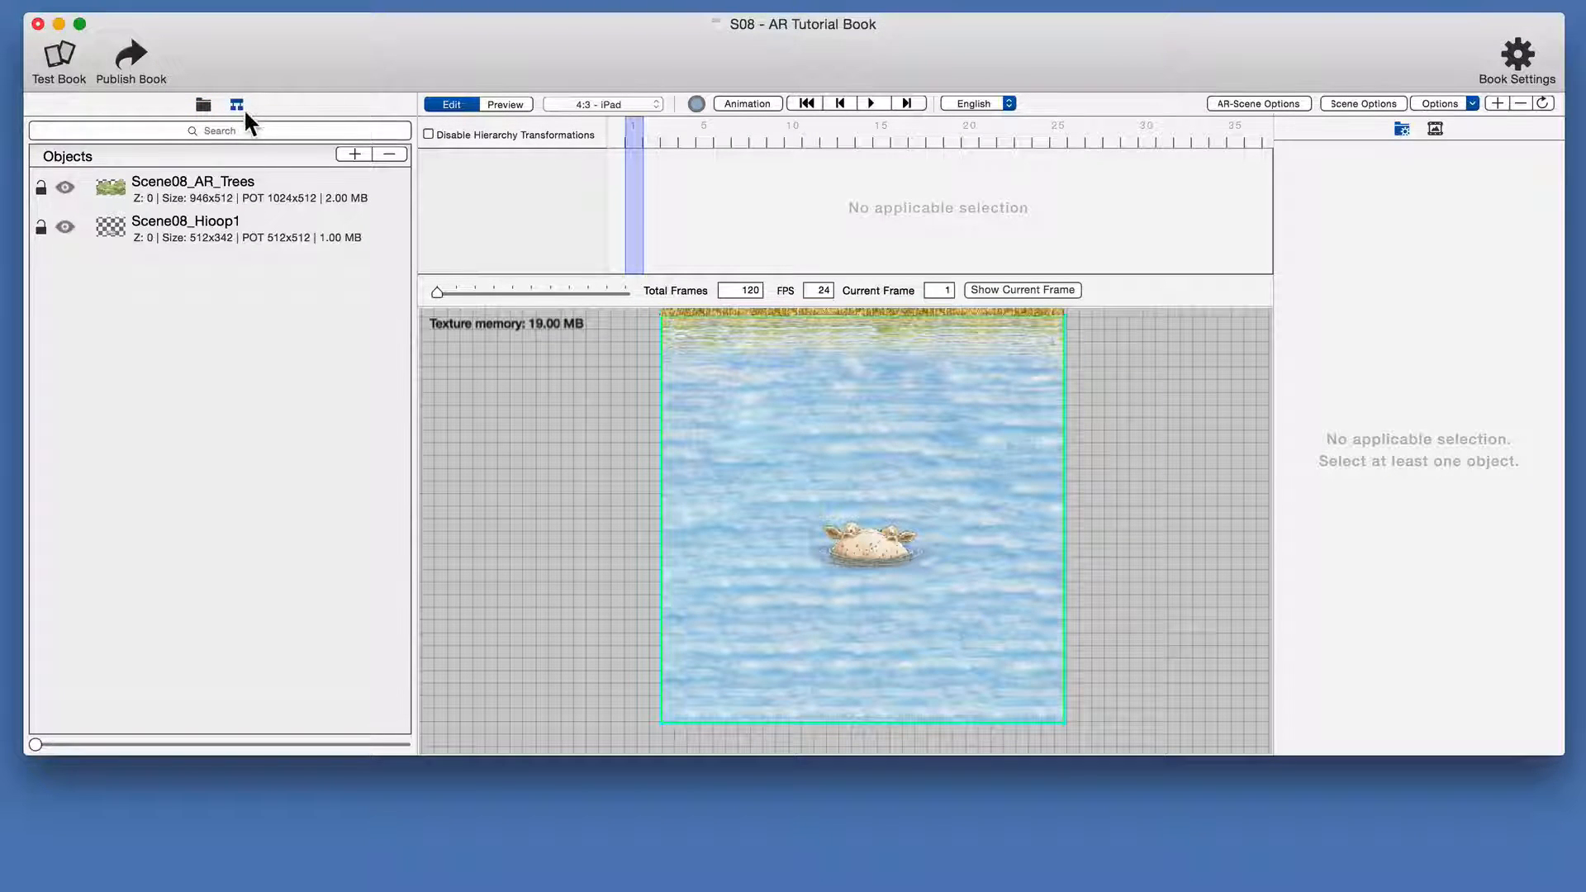
pyautogui.click(352, 153)
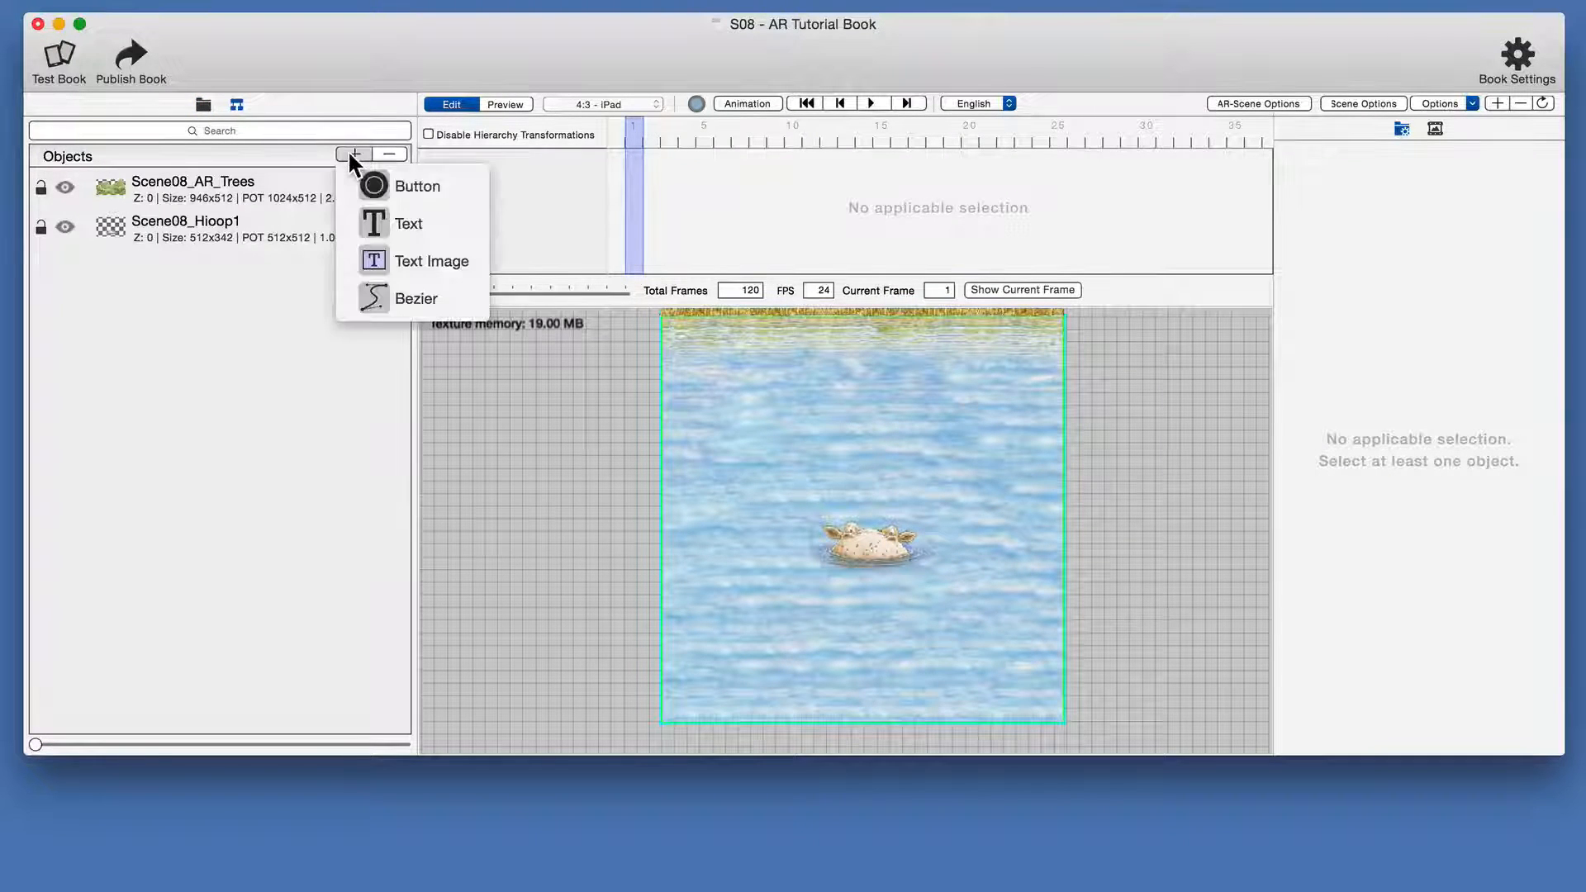
pyautogui.click(405, 190)
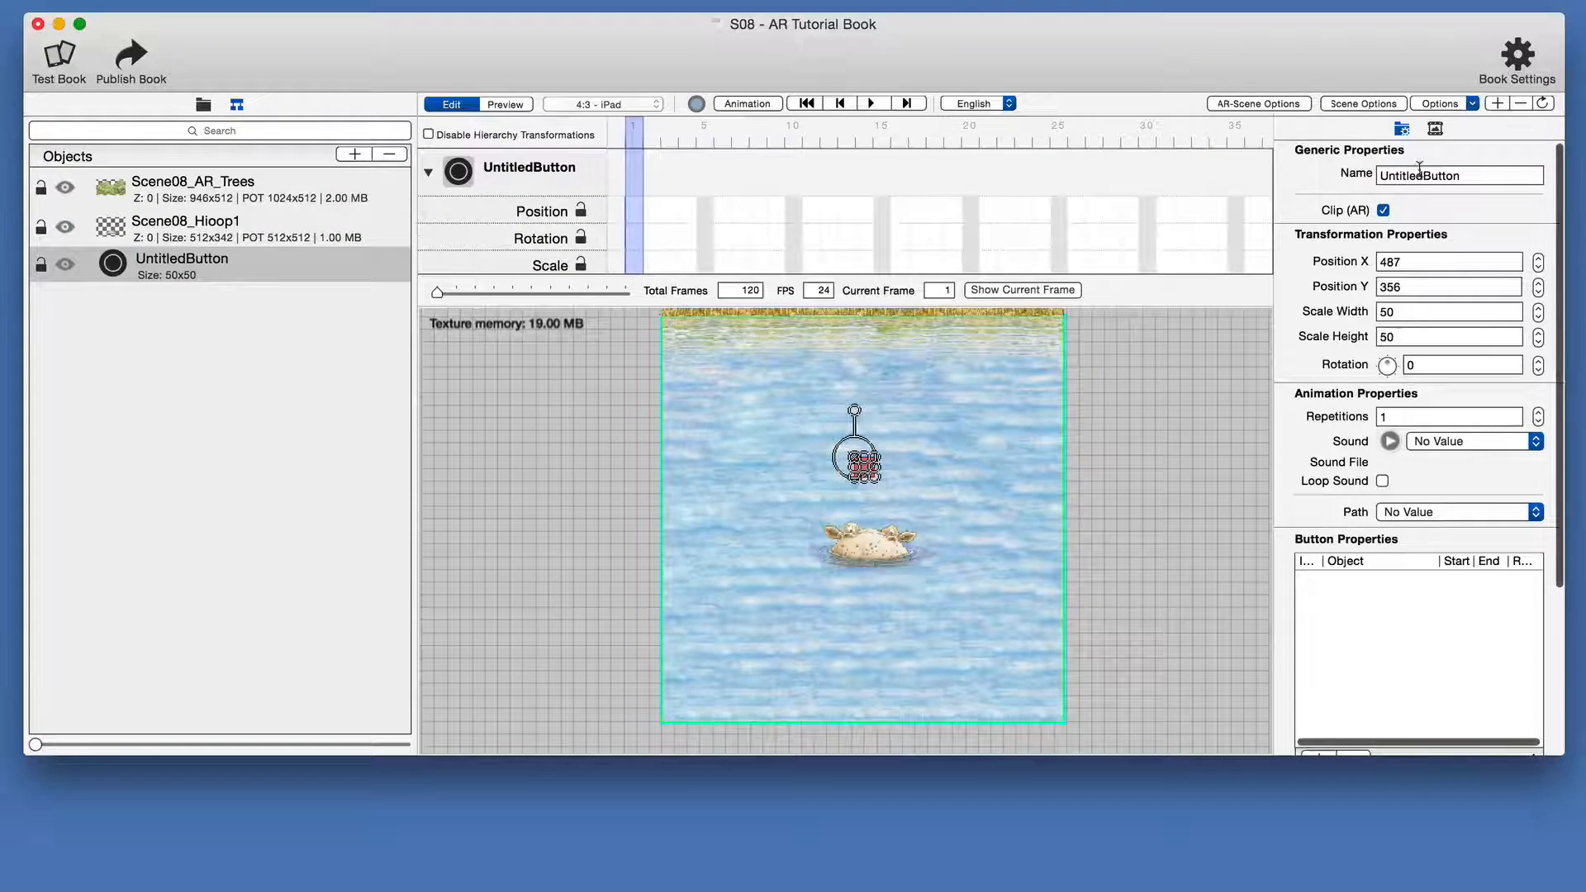
pyautogui.click(1421, 174)
pyautogui.press('BackSpace')
pyautogui.press('BackSpace')
pyautogui.press('BackSpace')
pyautogui.press('BackSpace')
pyautogui.press('BackSpace')
pyautogui.write('Hippo')
pyautogui.press('Return')
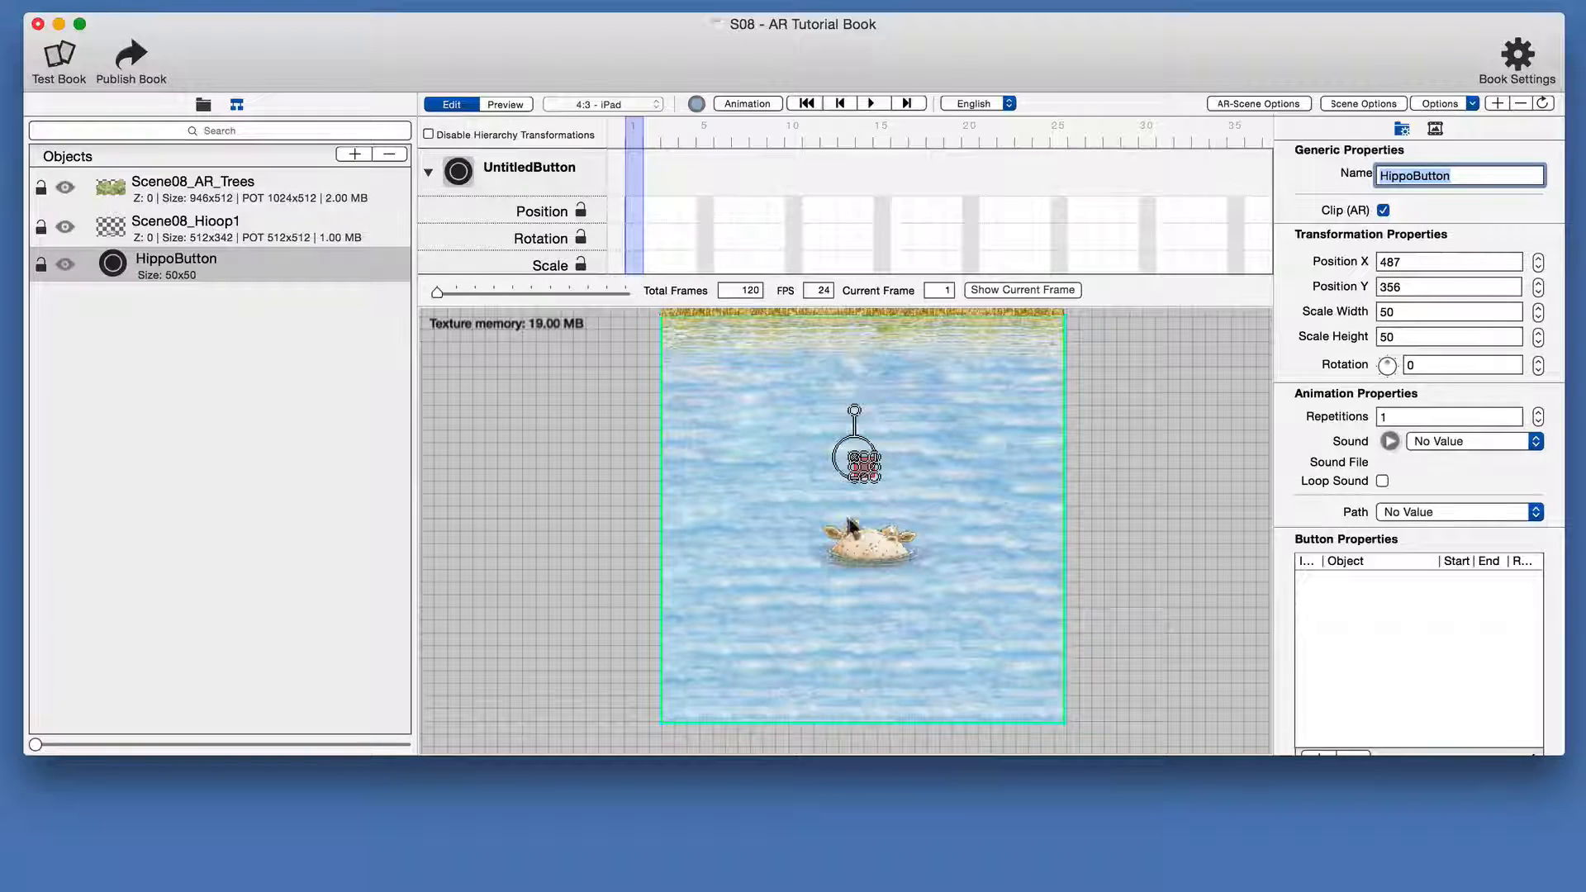
# Enlarge HippoButton to about 880 by 891 and place it over the hippo and water at about X 106, Y 89
pyautogui.moveTo(878, 480); pyautogui.dragTo(885, 482)
pyautogui.moveTo(1001, 561); pyautogui.dragTo(1201, 806)
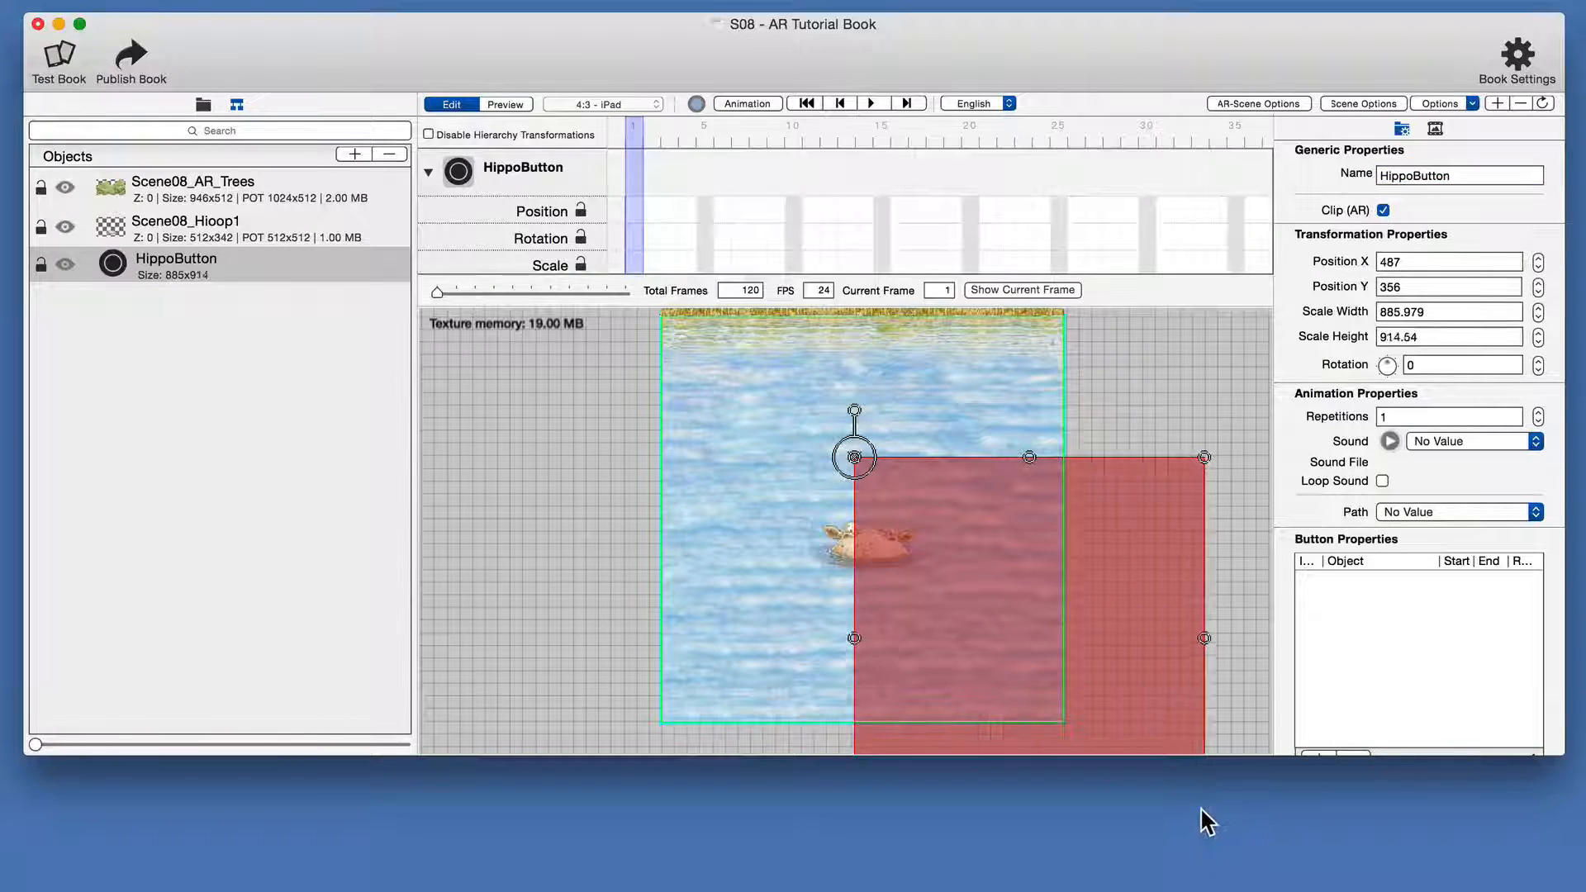
pyautogui.moveTo(1049, 690); pyautogui.dragTo(880, 558)
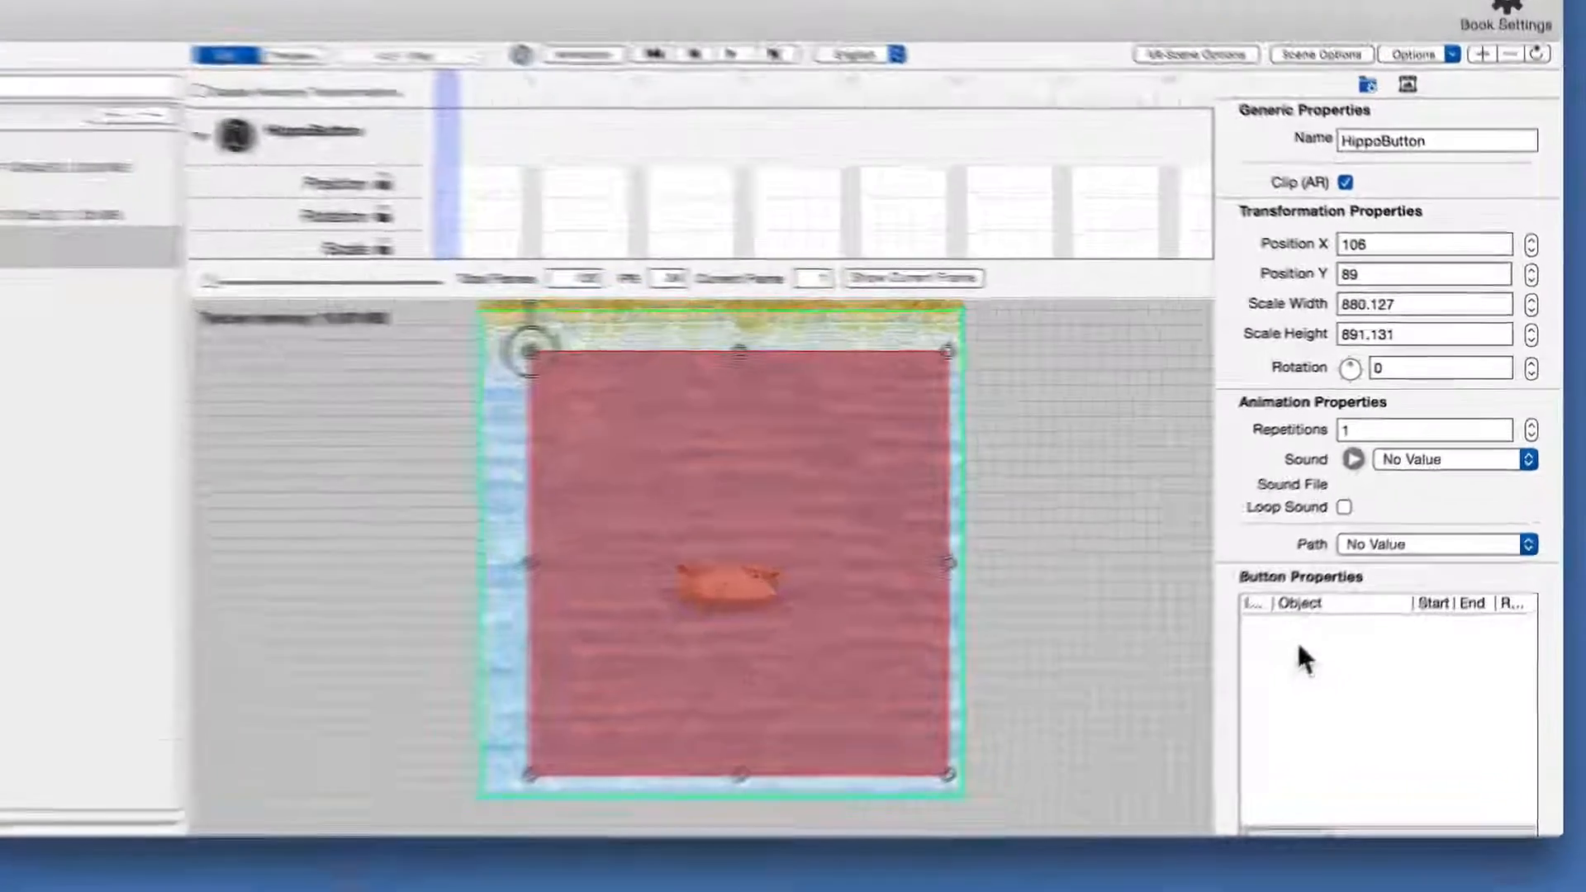
# Make HippoButton trigger the Scene08_Hioop1 object and set its click sound to S08-Boooh.mp3
pyautogui.scroll(-8, 1310, 537)
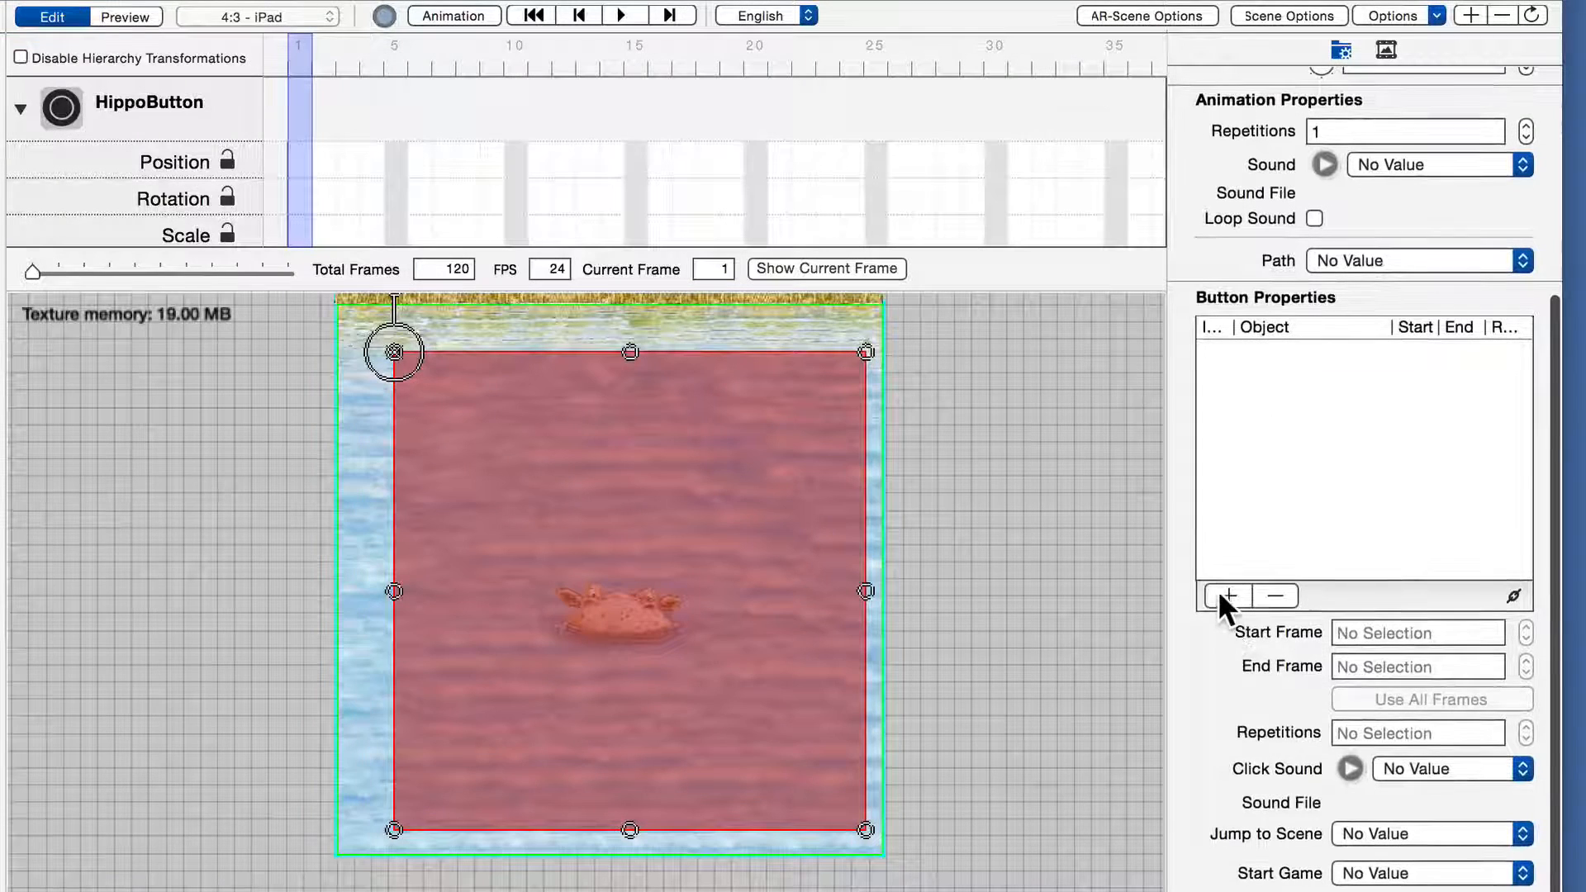
pyautogui.click(1223, 594)
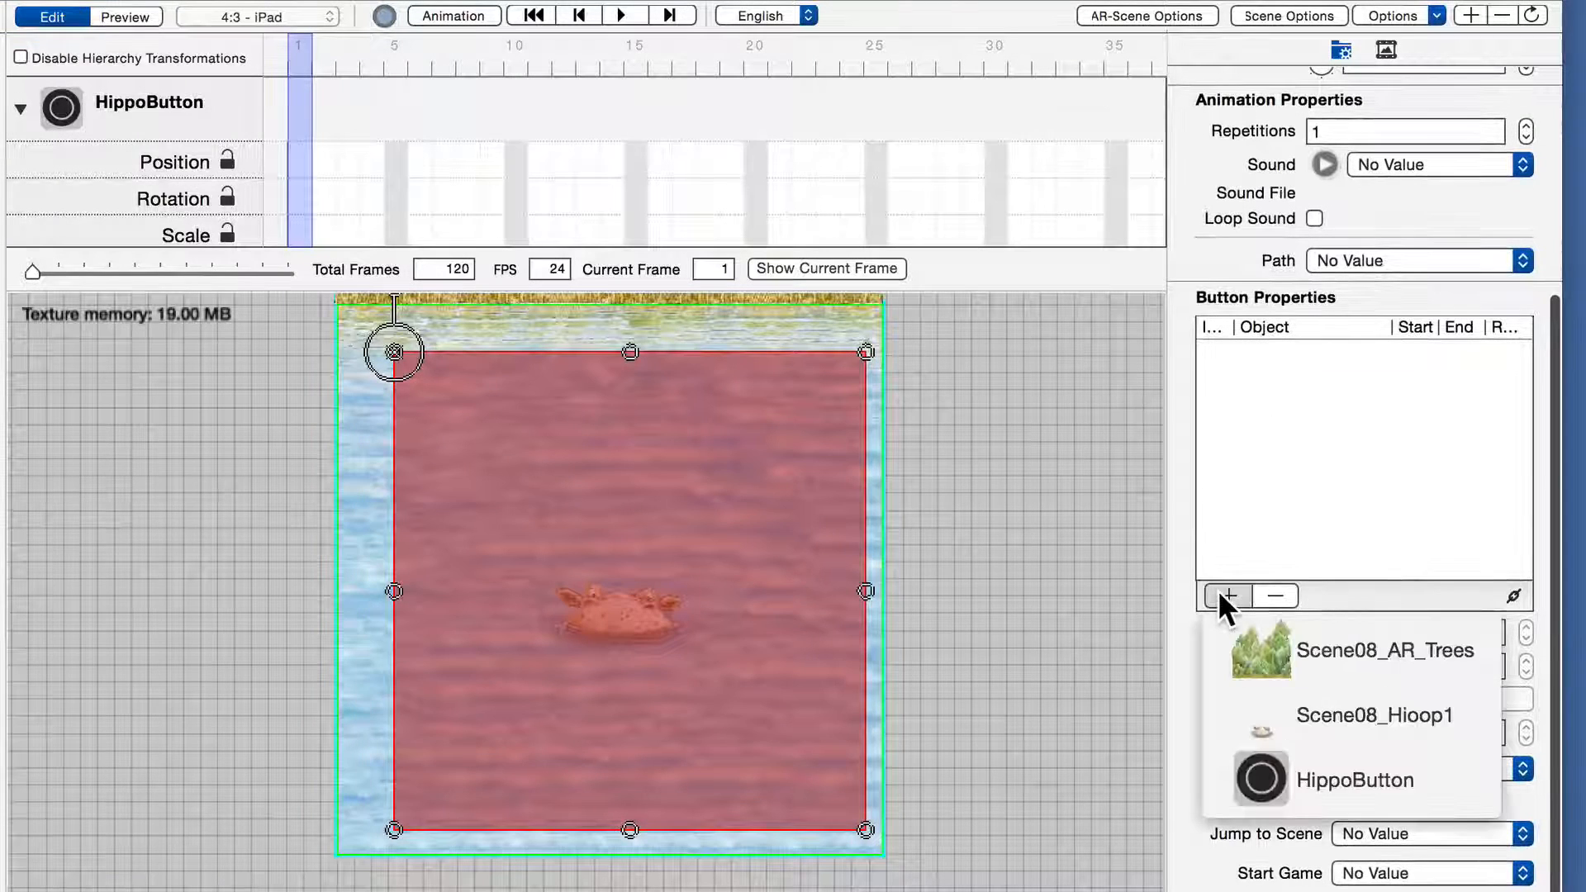
pyautogui.click(1343, 714)
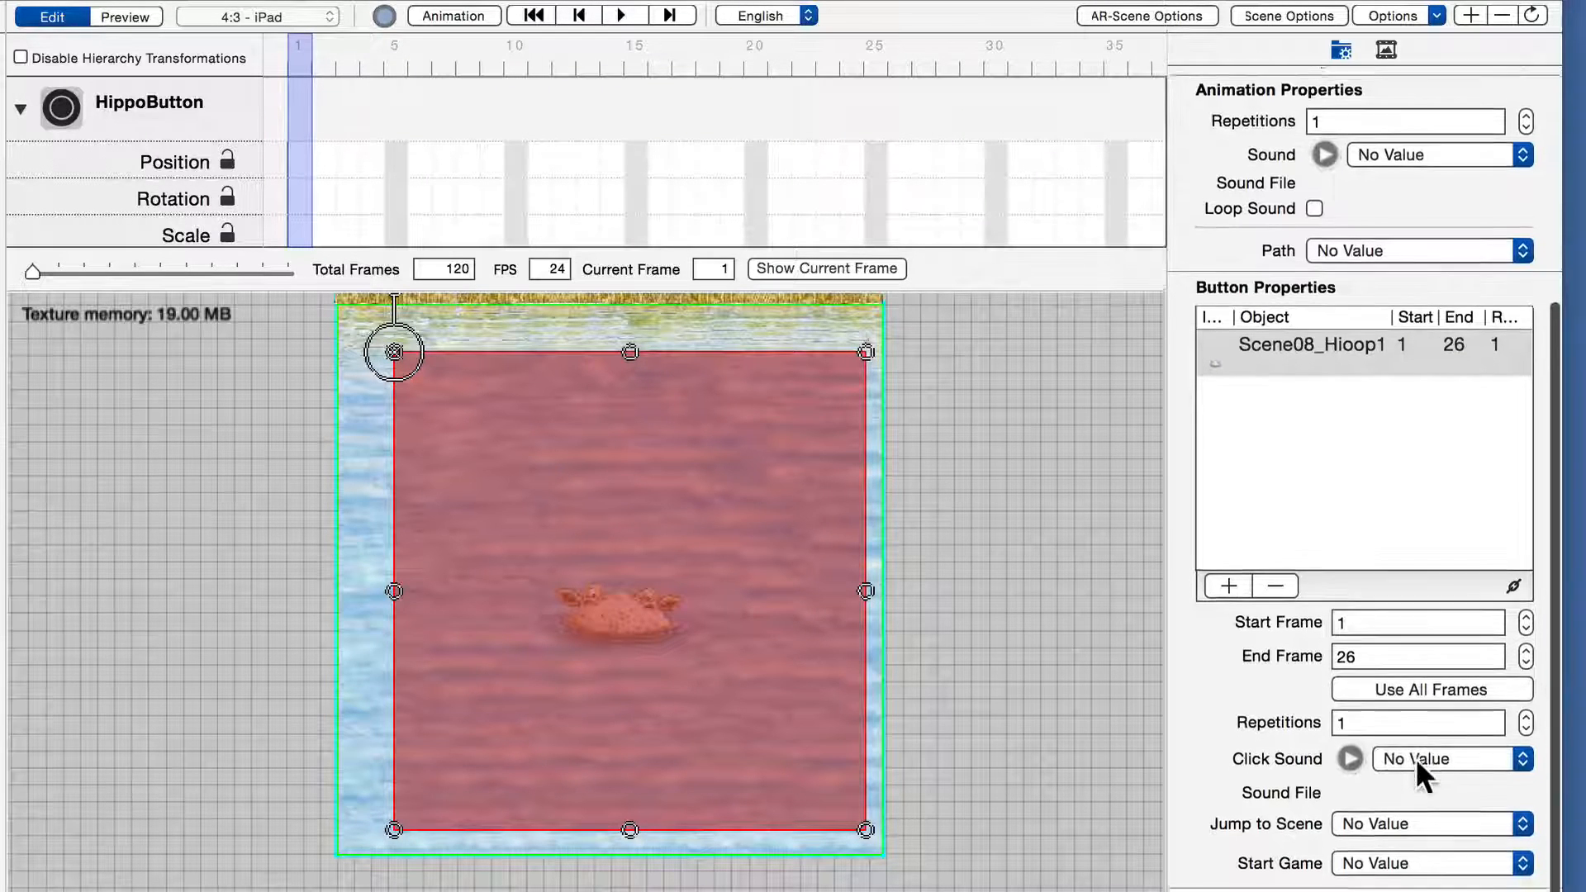
pyautogui.click(1455, 762)
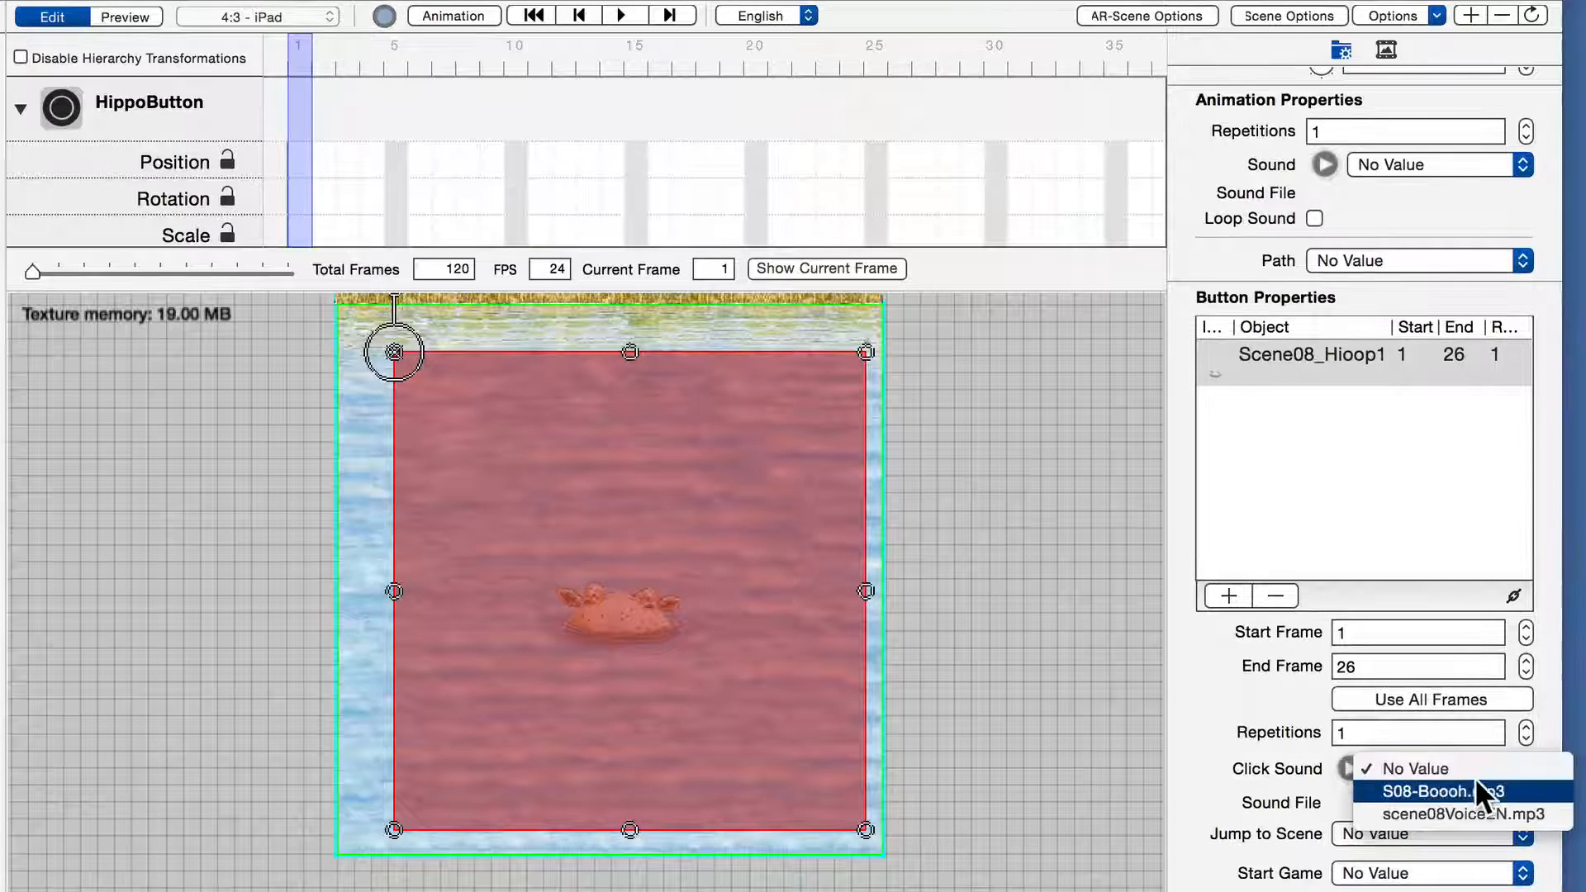
pyautogui.click(1474, 791)
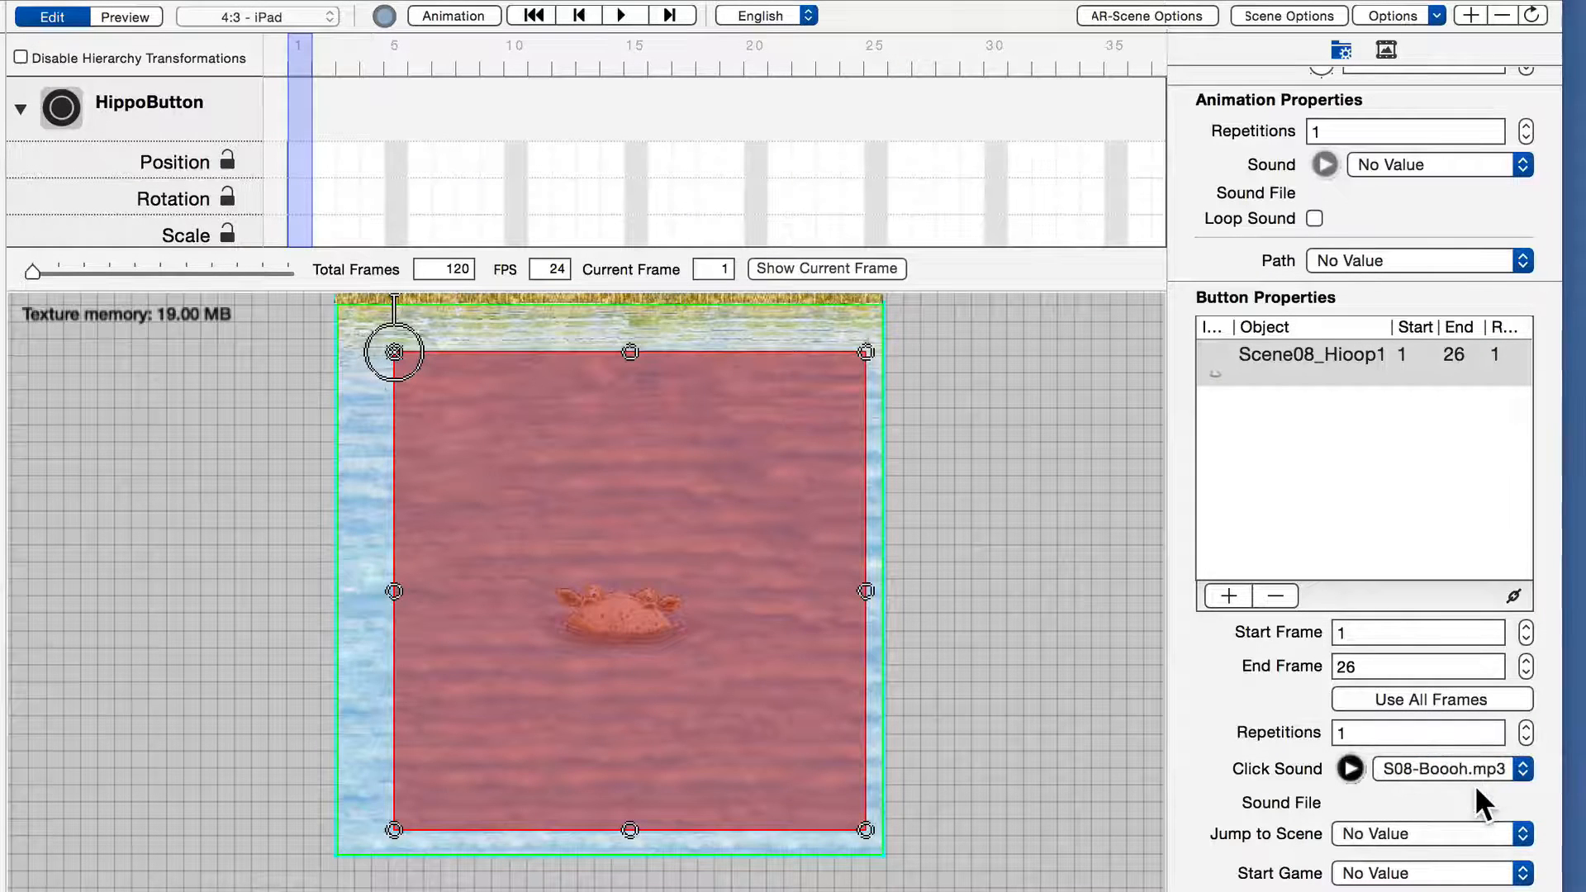
# Preview the scene, trigger the hippo animation through HippoButton and return to editing
pyautogui.click(1047, 595)
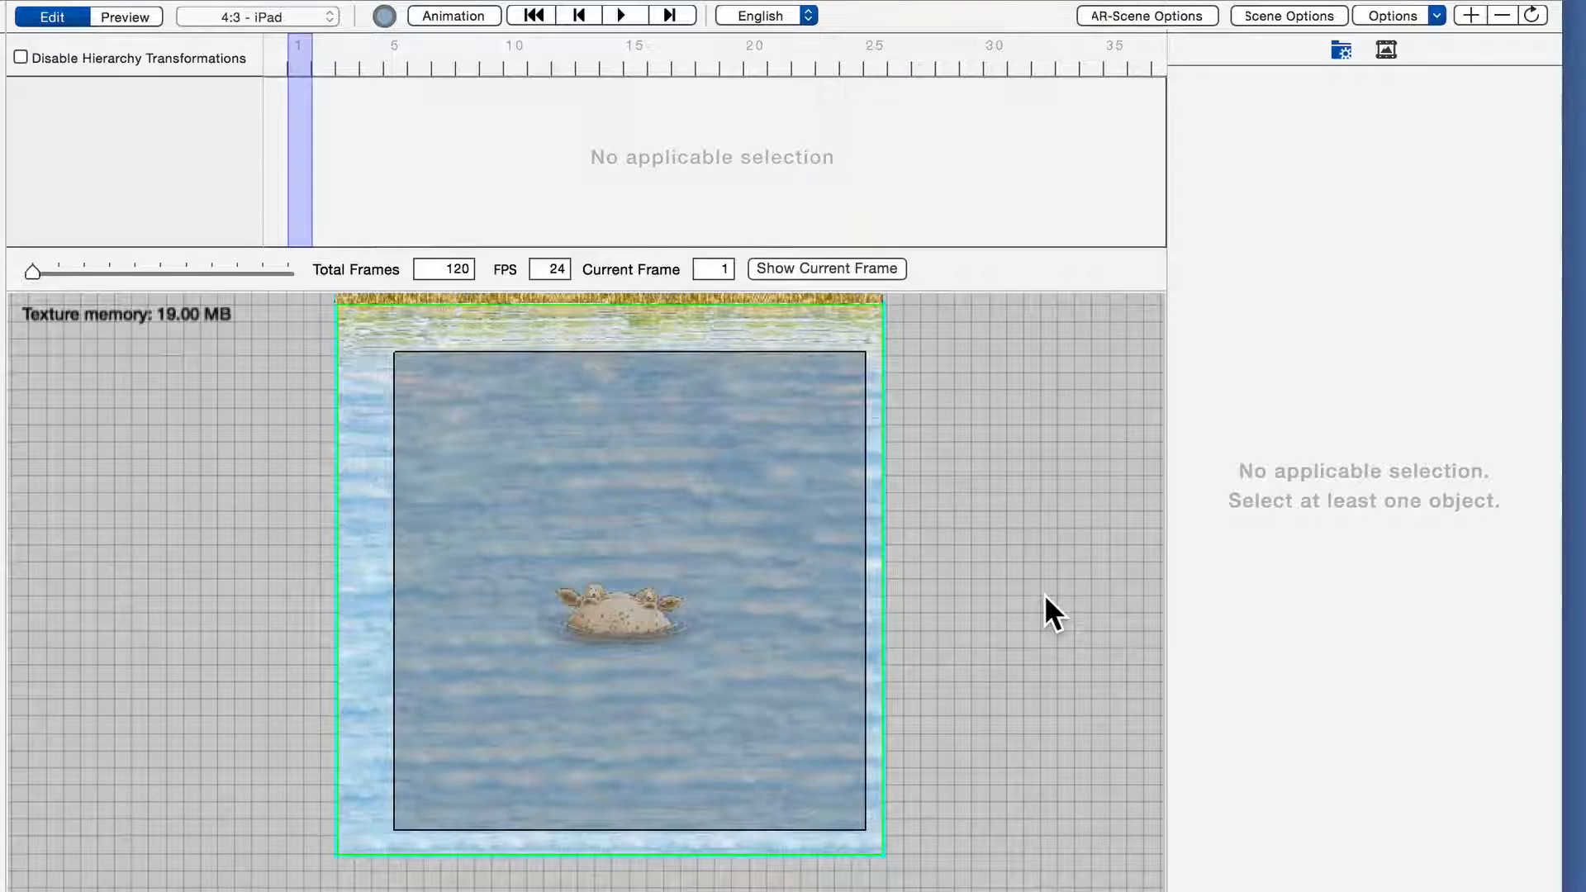
pyautogui.press('space')
pyautogui.scroll(3, 958, 492)
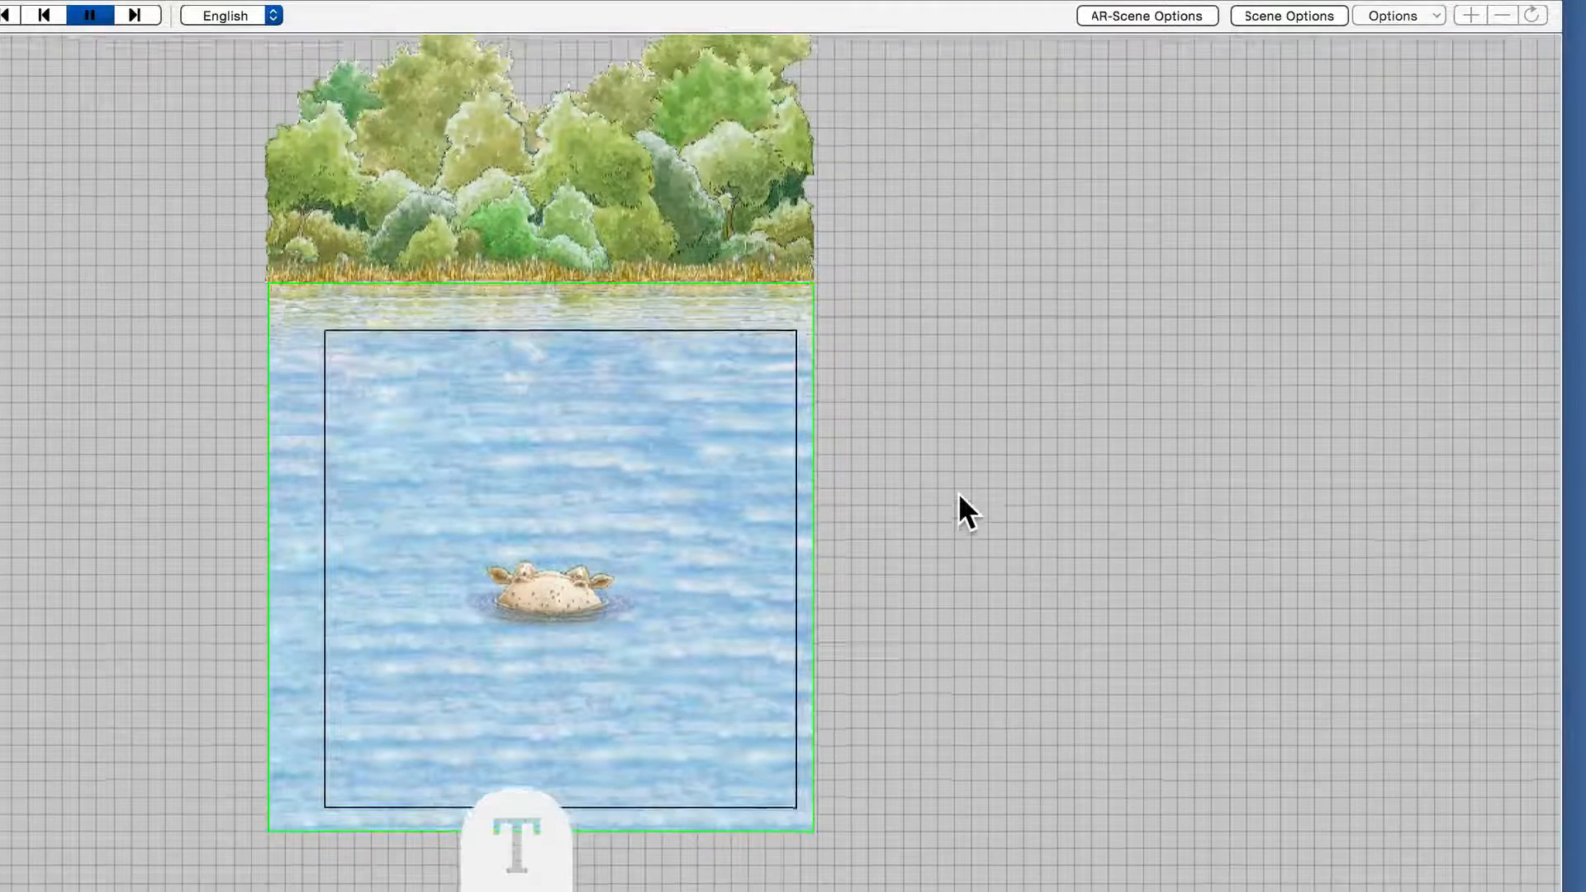
pyautogui.scroll(-1, 958, 493)
pyautogui.click(628, 509)
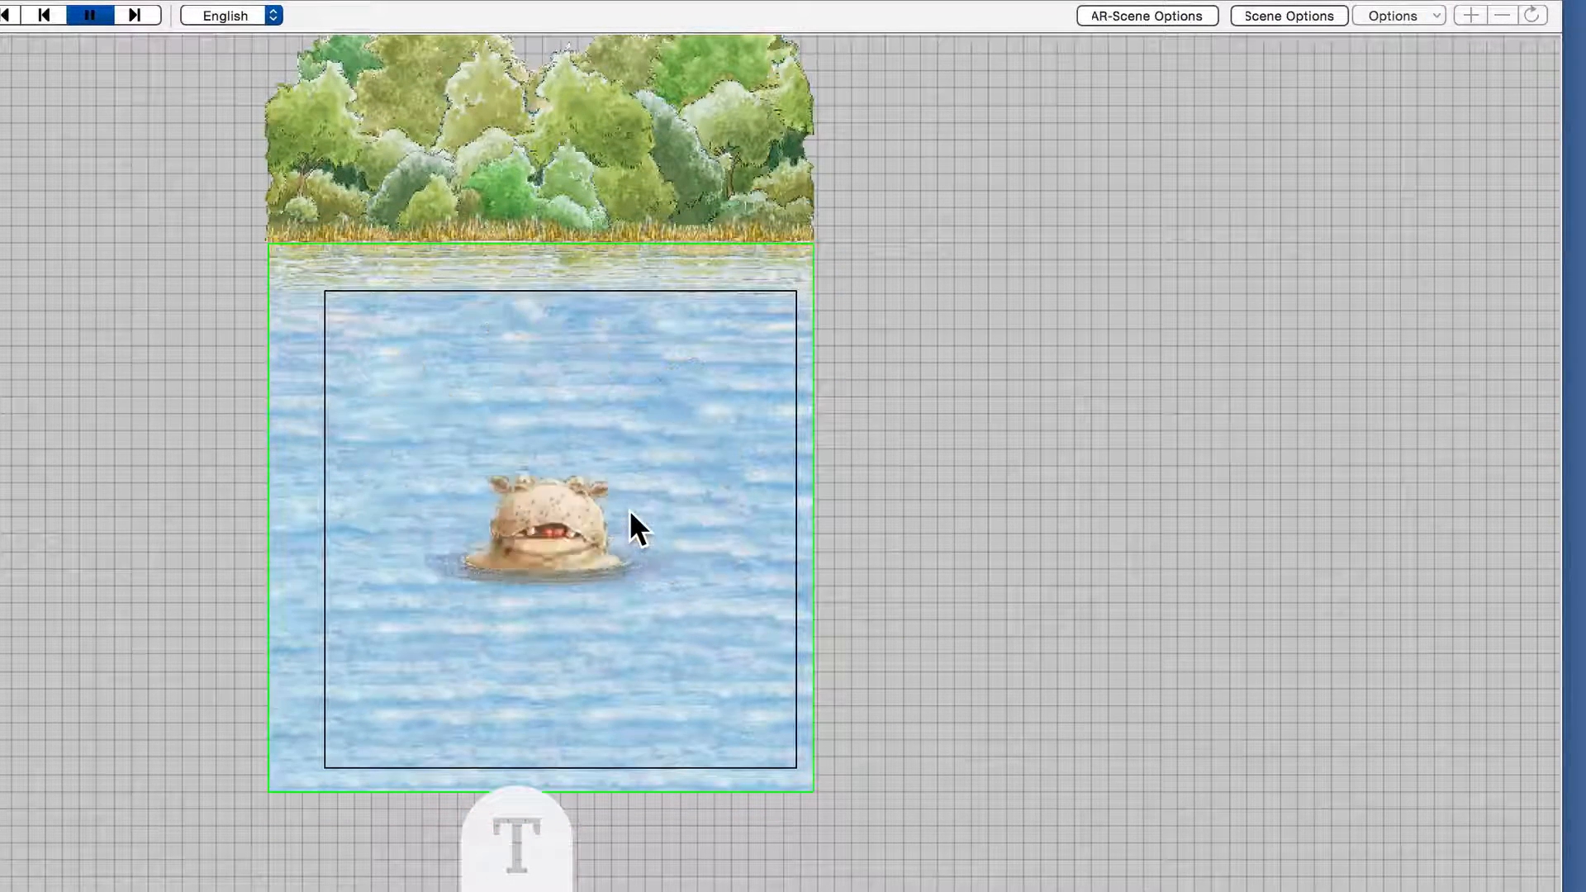
pyautogui.click(628, 509)
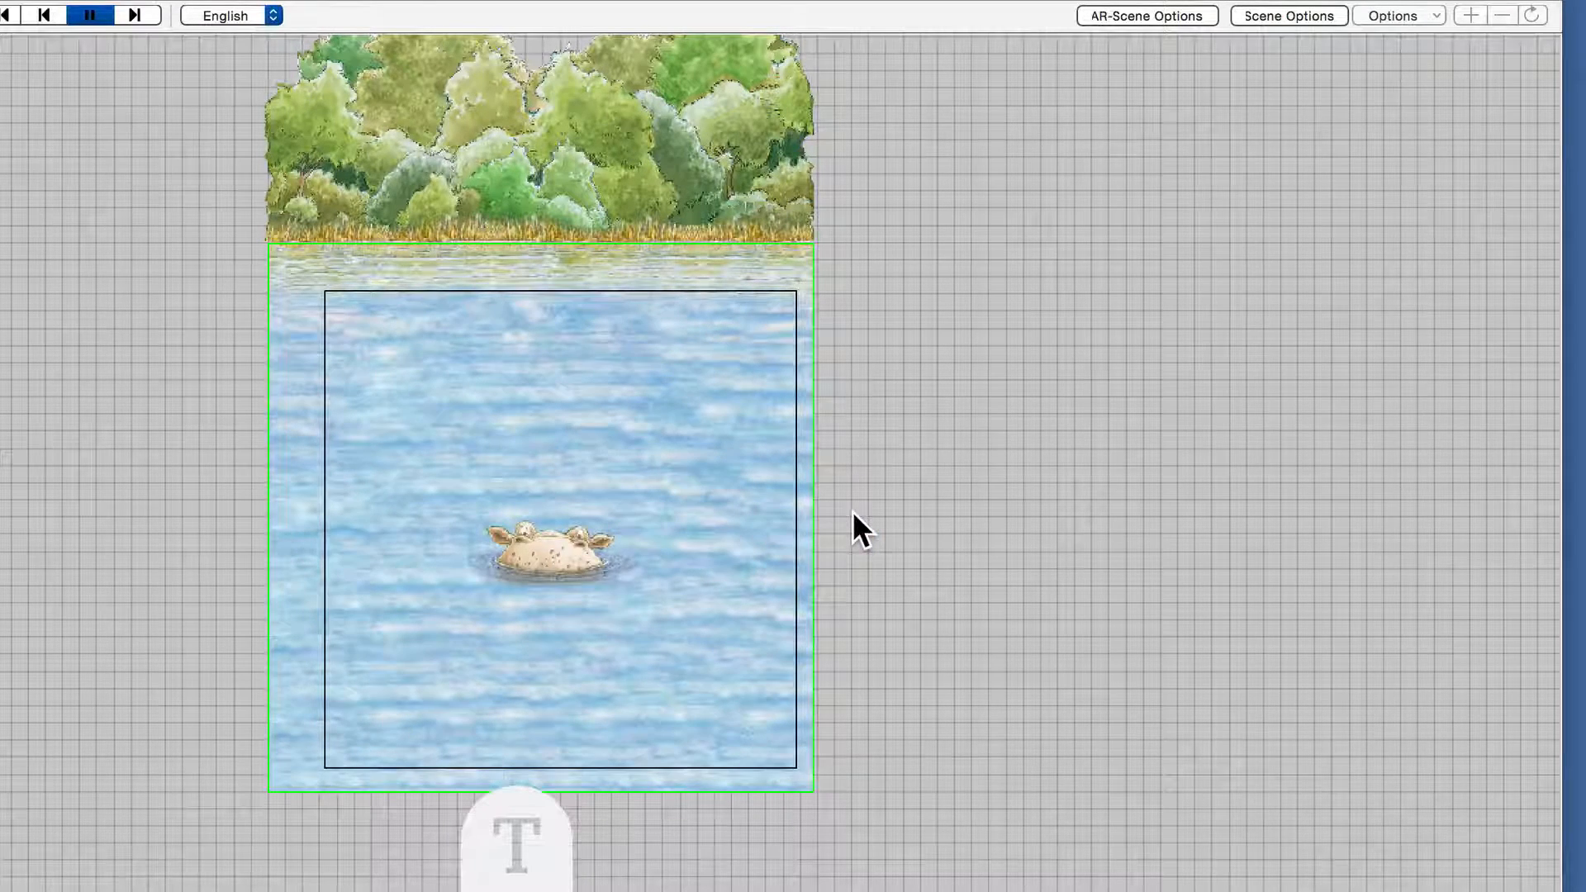
pyautogui.press('space')
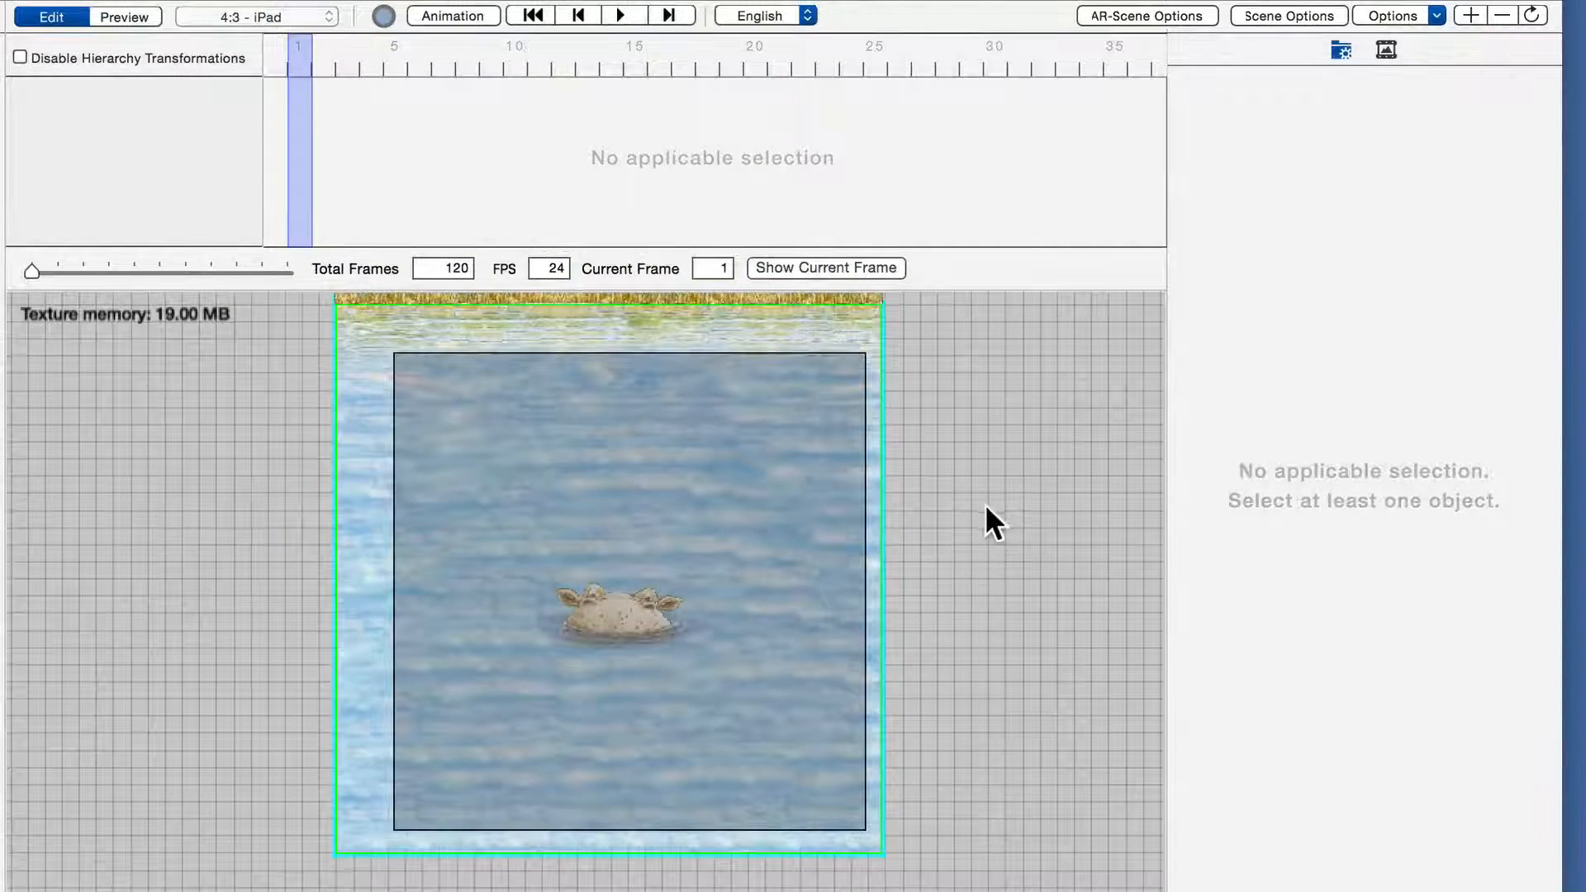
# Add a text object below the water at about X 14, Y 1085 and enlarge it to about 1007 by 472
pyautogui.scroll(-5, 977, 531)
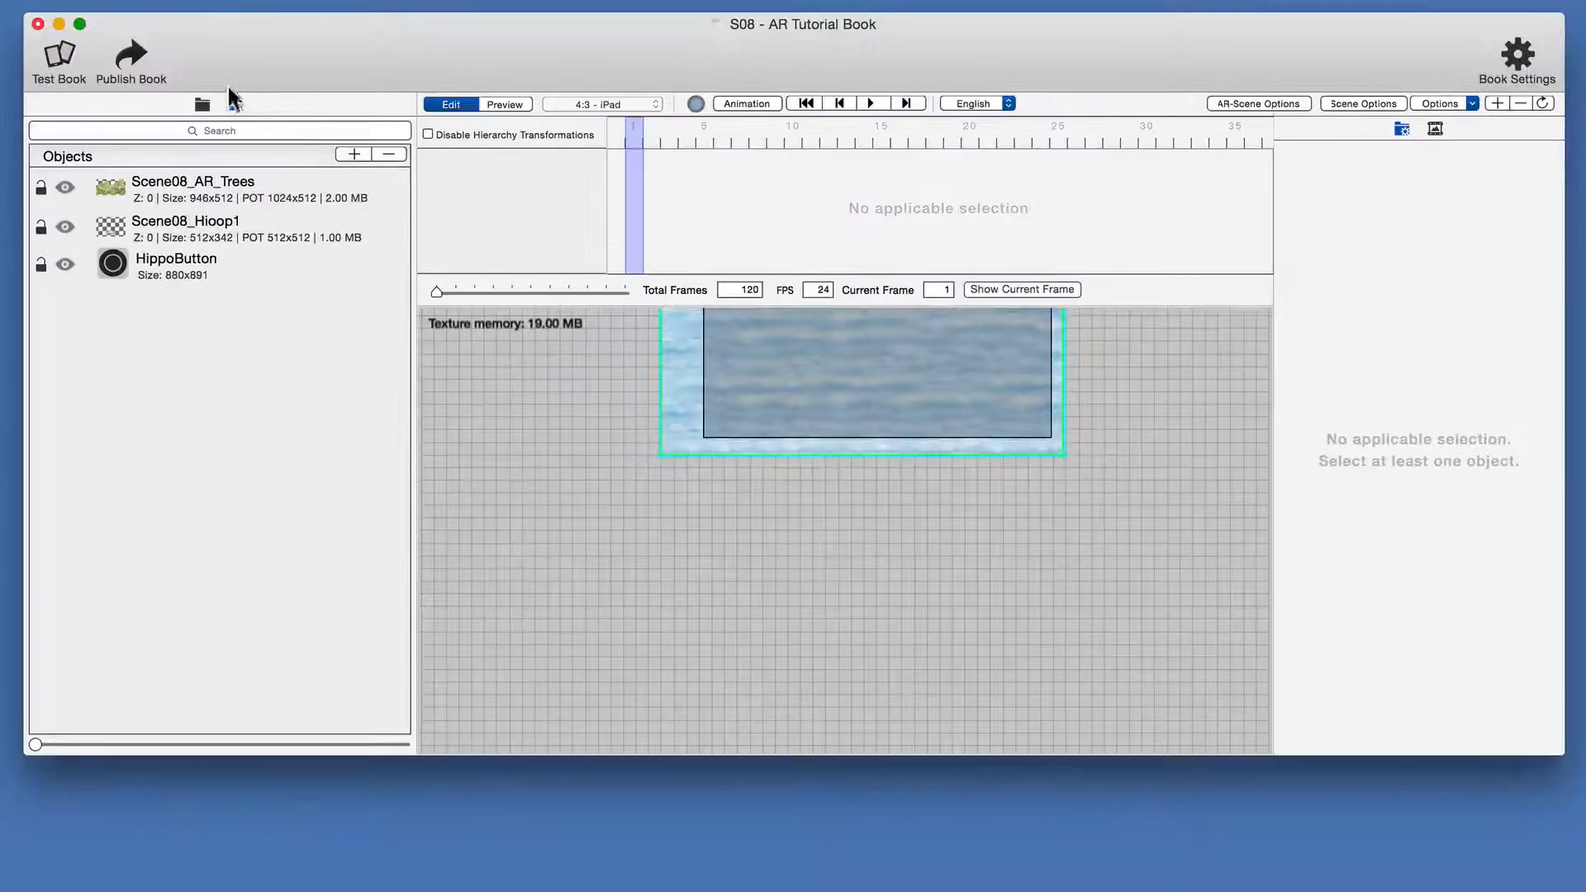
pyautogui.click(361, 157)
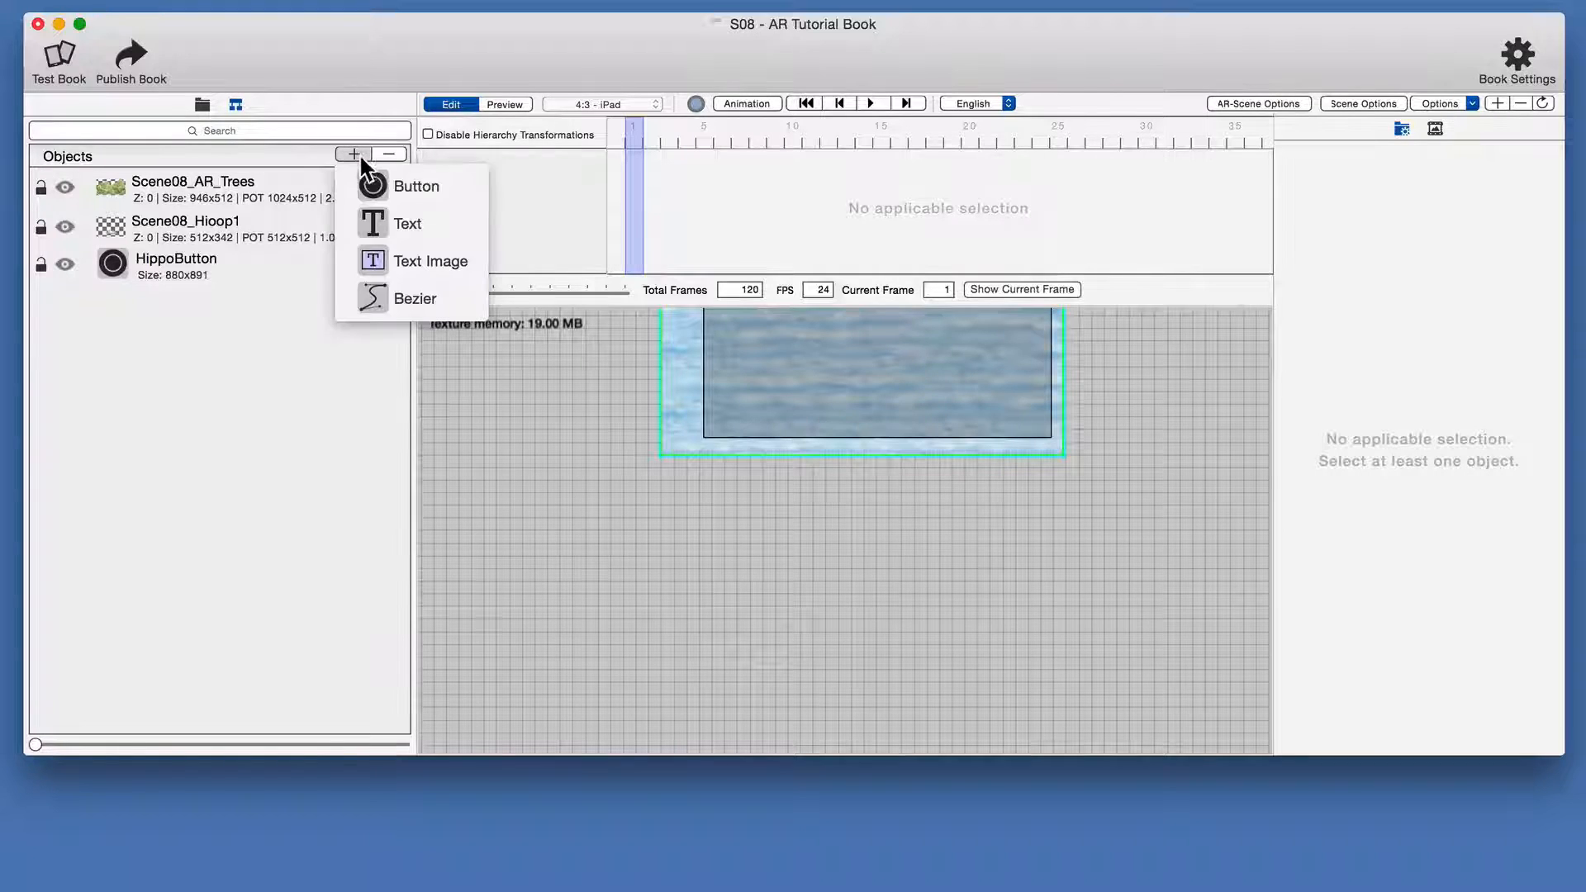
pyautogui.click(404, 221)
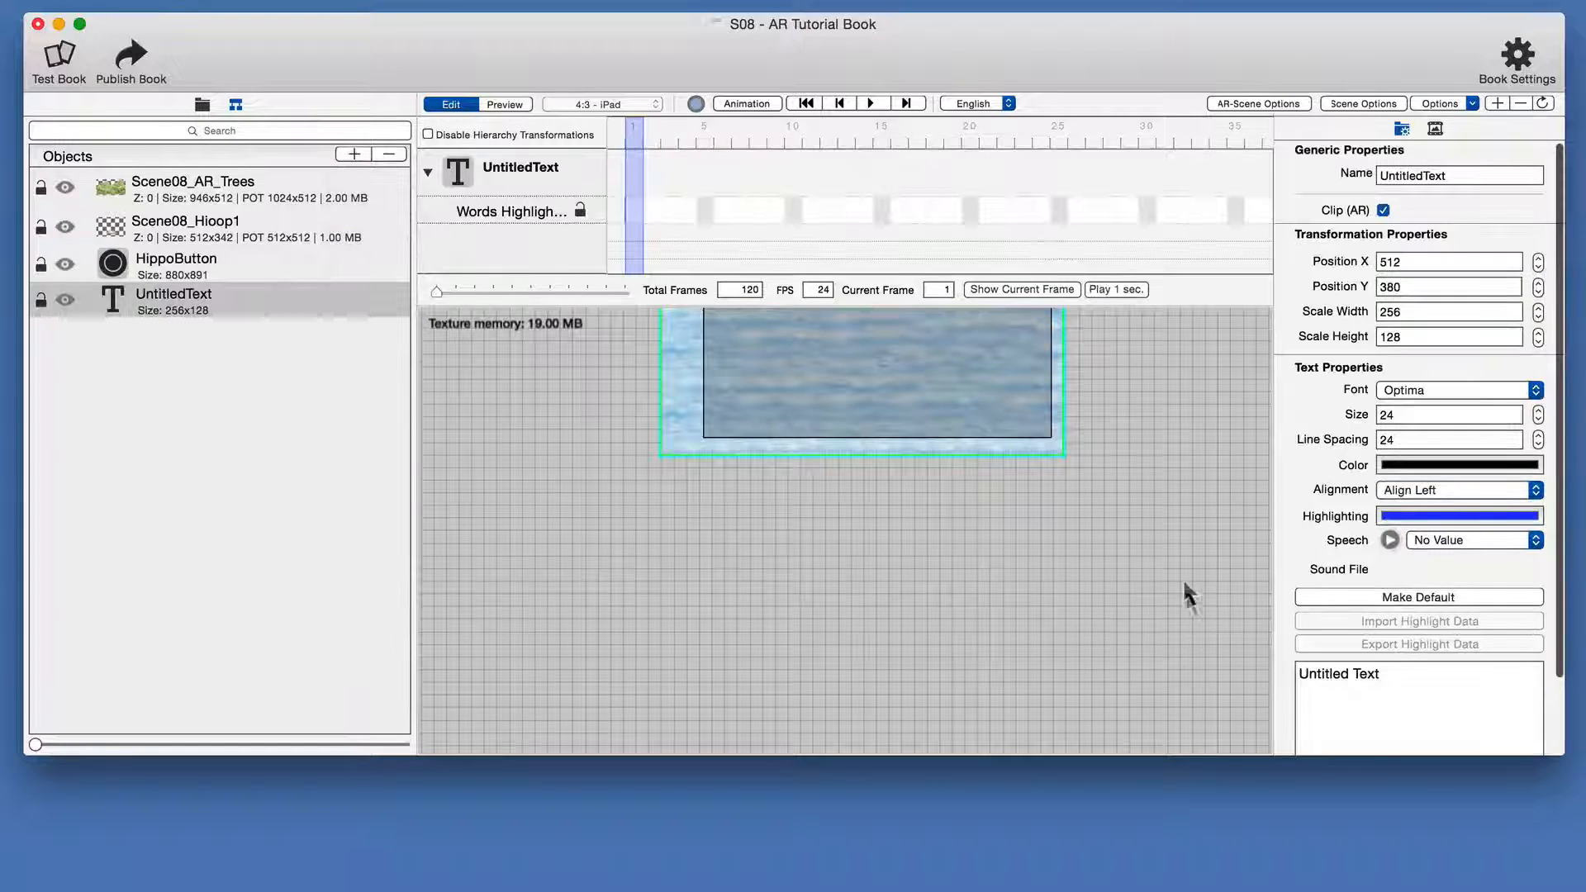
pyautogui.scroll(5, 1157, 545)
pyautogui.moveTo(912, 376); pyautogui.dragTo(718, 646)
pyautogui.scroll(-5, 853, 658)
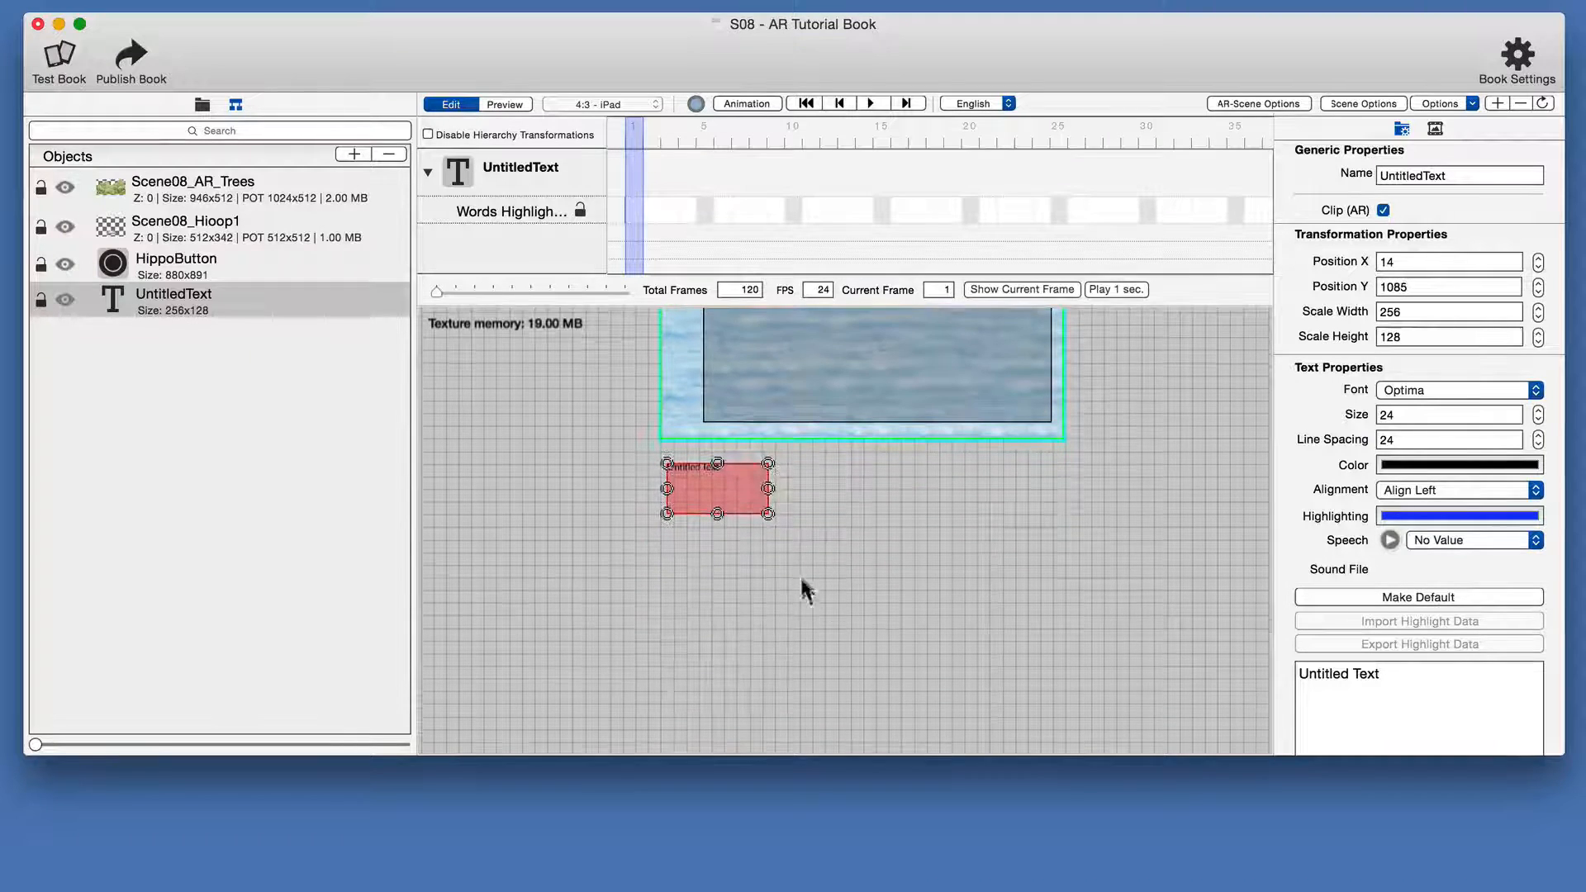
pyautogui.moveTo(768, 513); pyautogui.dragTo(1066, 651)
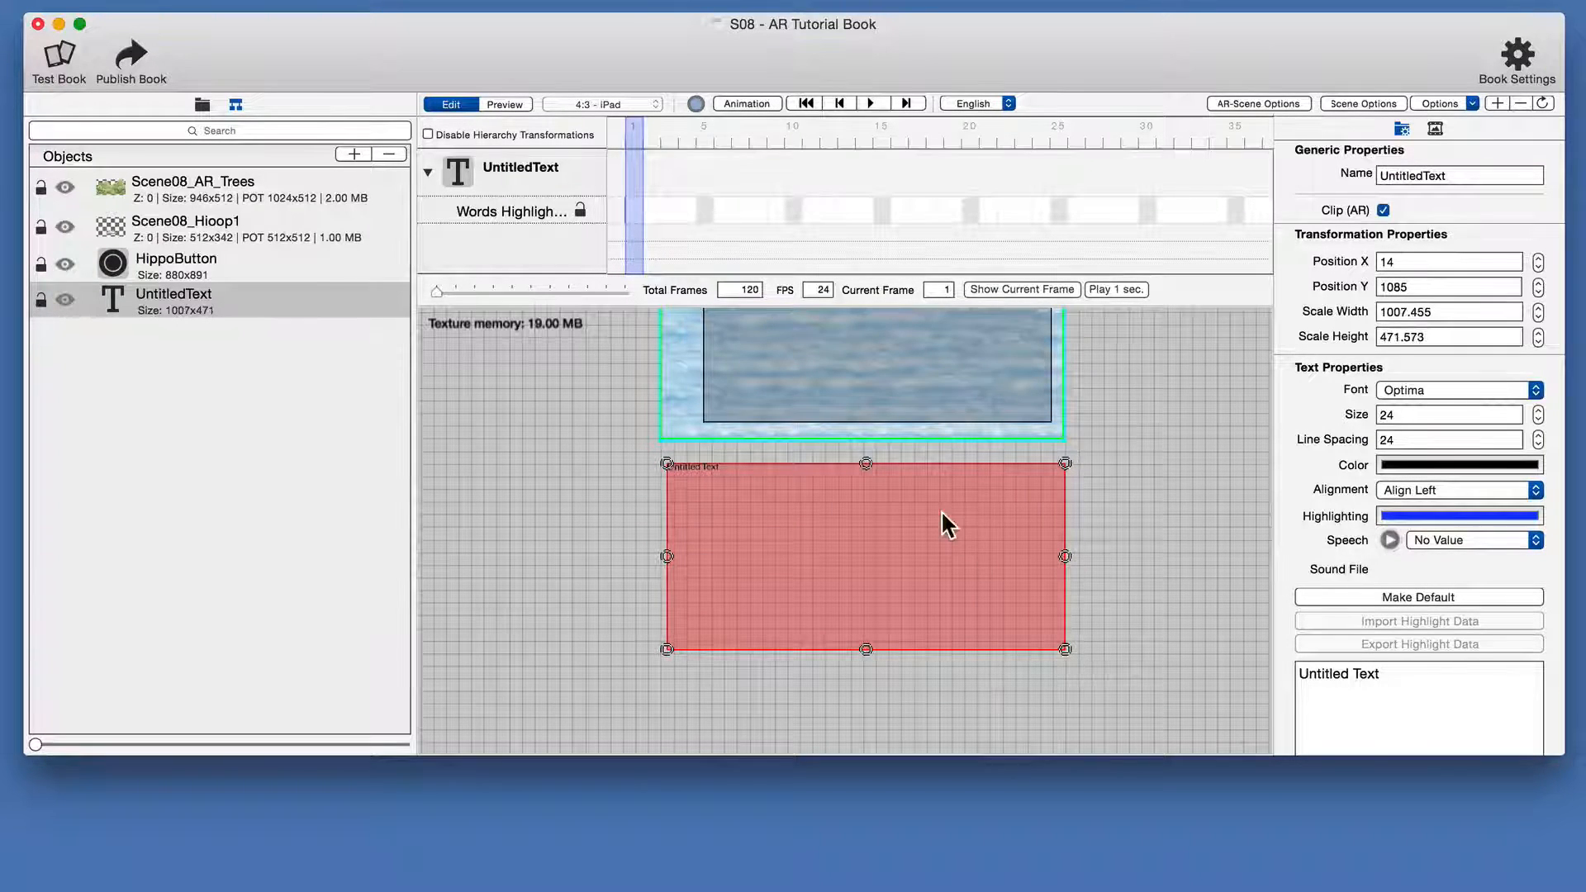
# Switch to Finder and open S08-Text.rtf from the AR-Tutorial-Source folder
pyautogui.press('super+Tab')
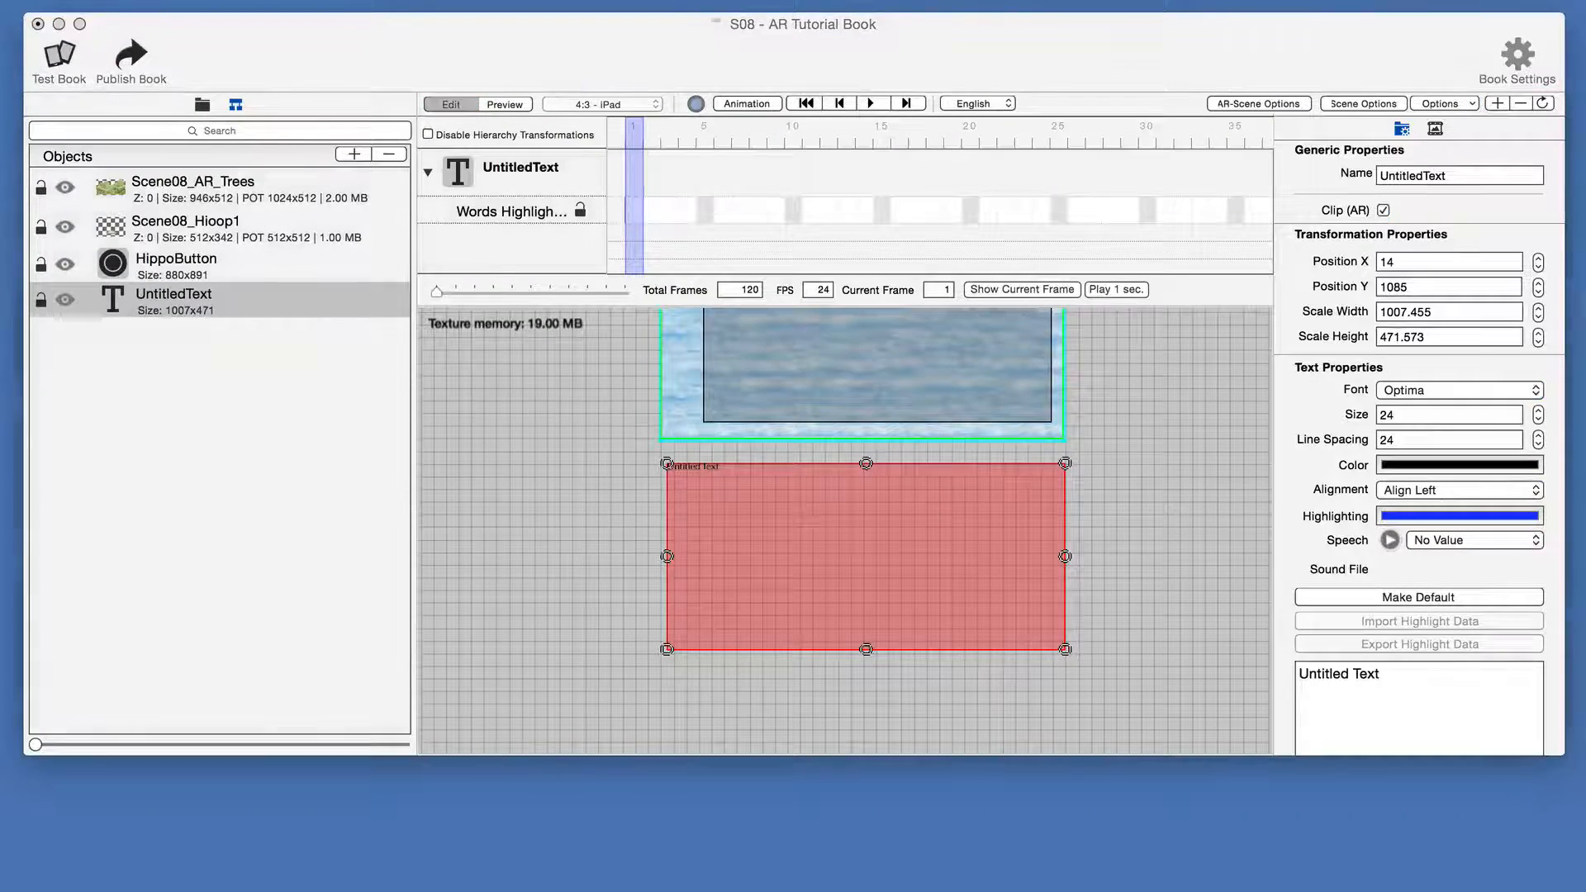
pyautogui.scroll(-2, 978, 220)
pyautogui.scroll(2, 980, 228)
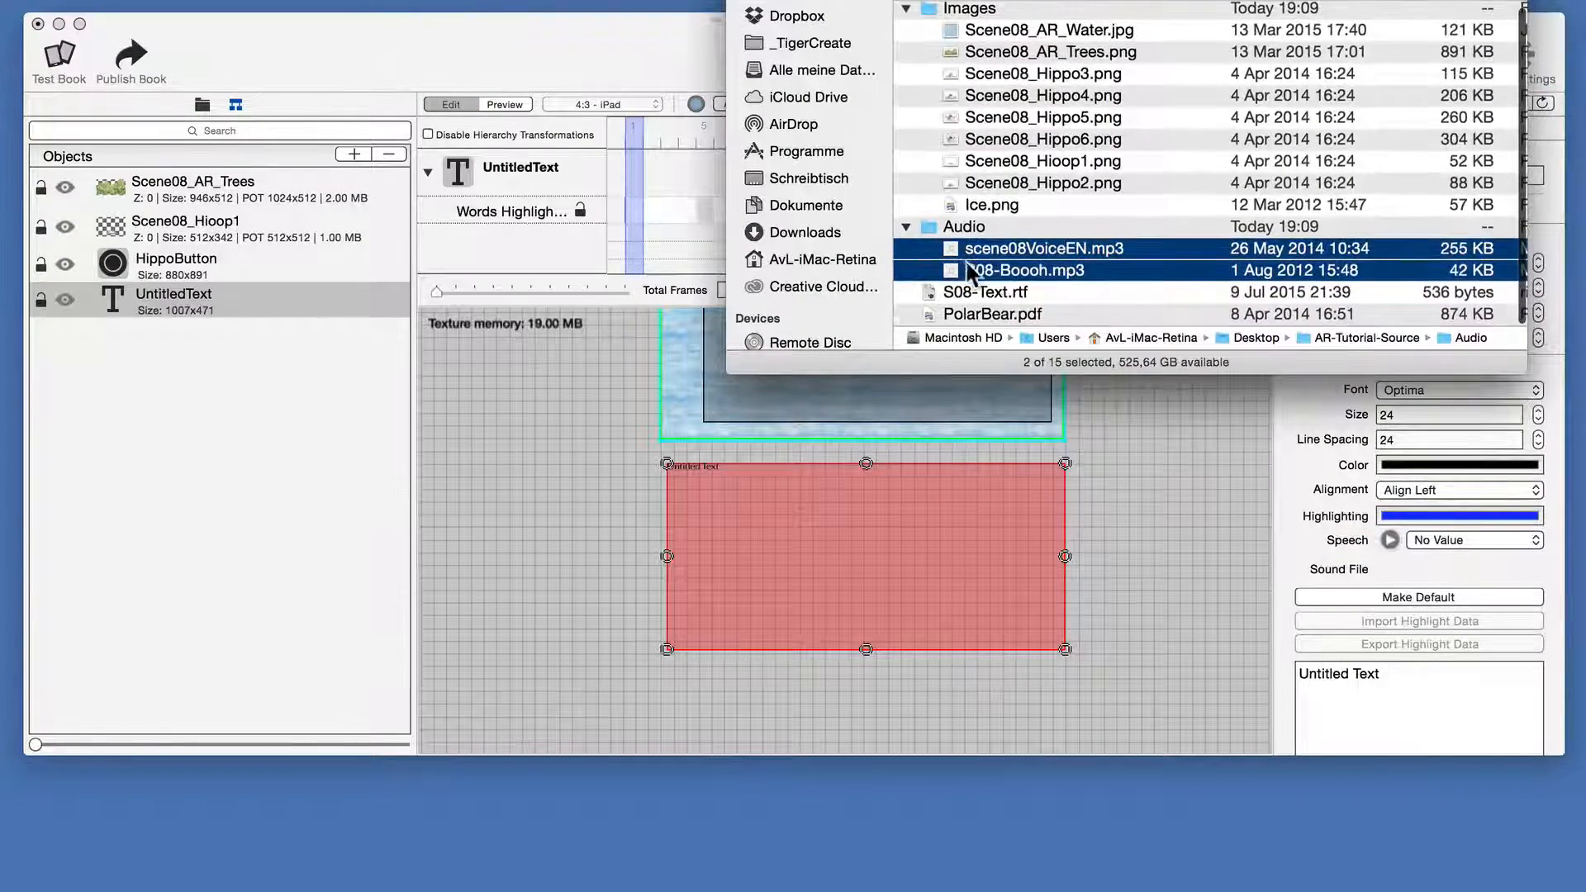
pyautogui.click(975, 292)
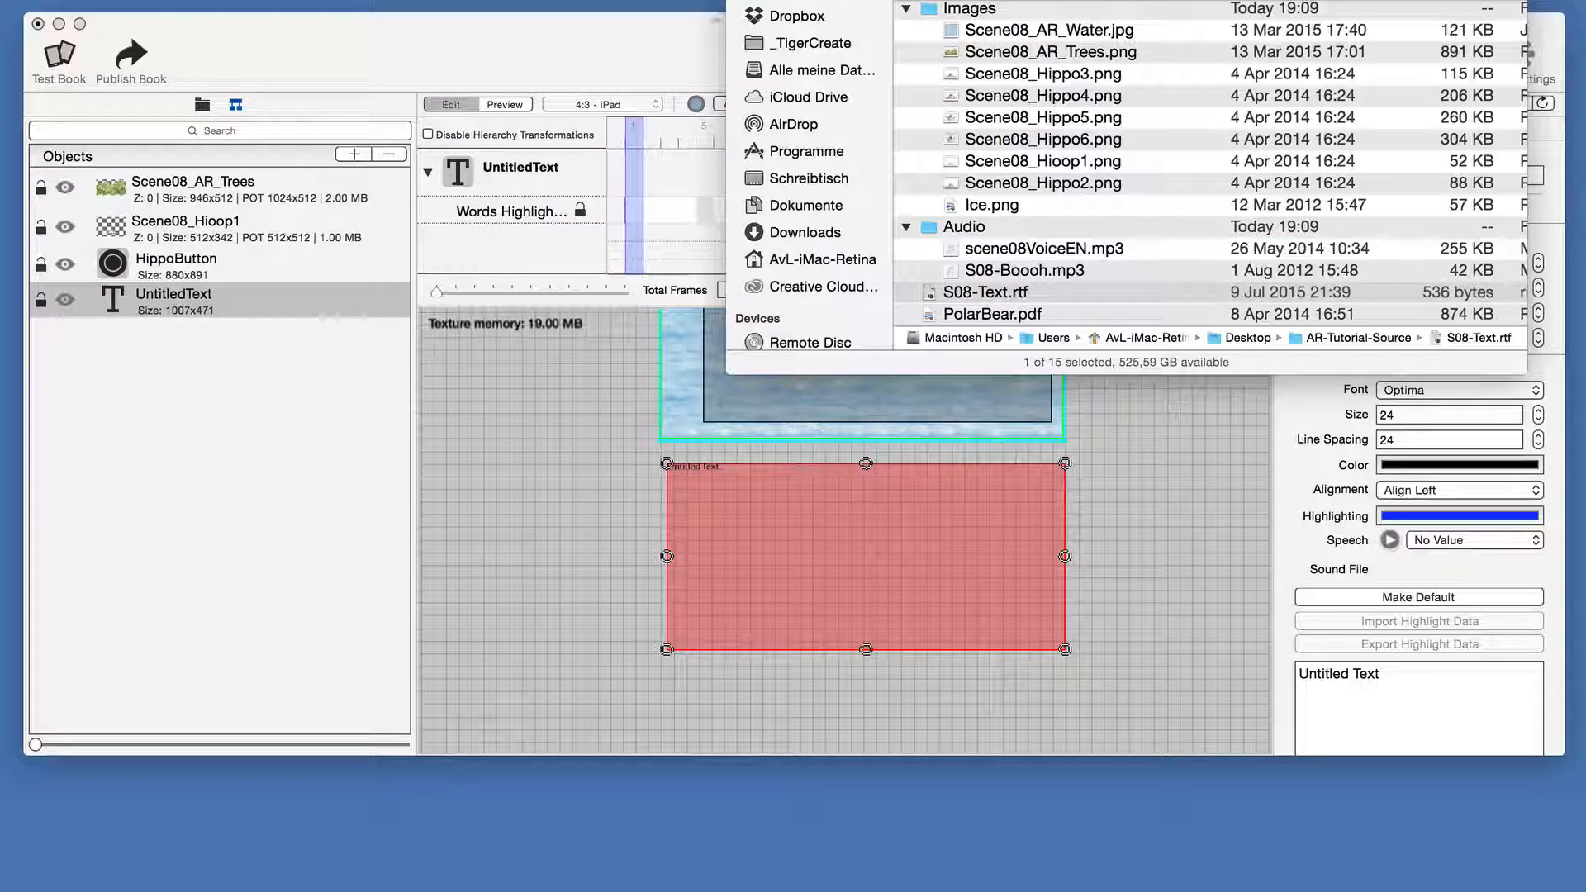
# Switch back to TigerCreate and replace the text object's placeholder with the story passage beginning "The beach was hot and yellow."
pyautogui.click(909, 523)
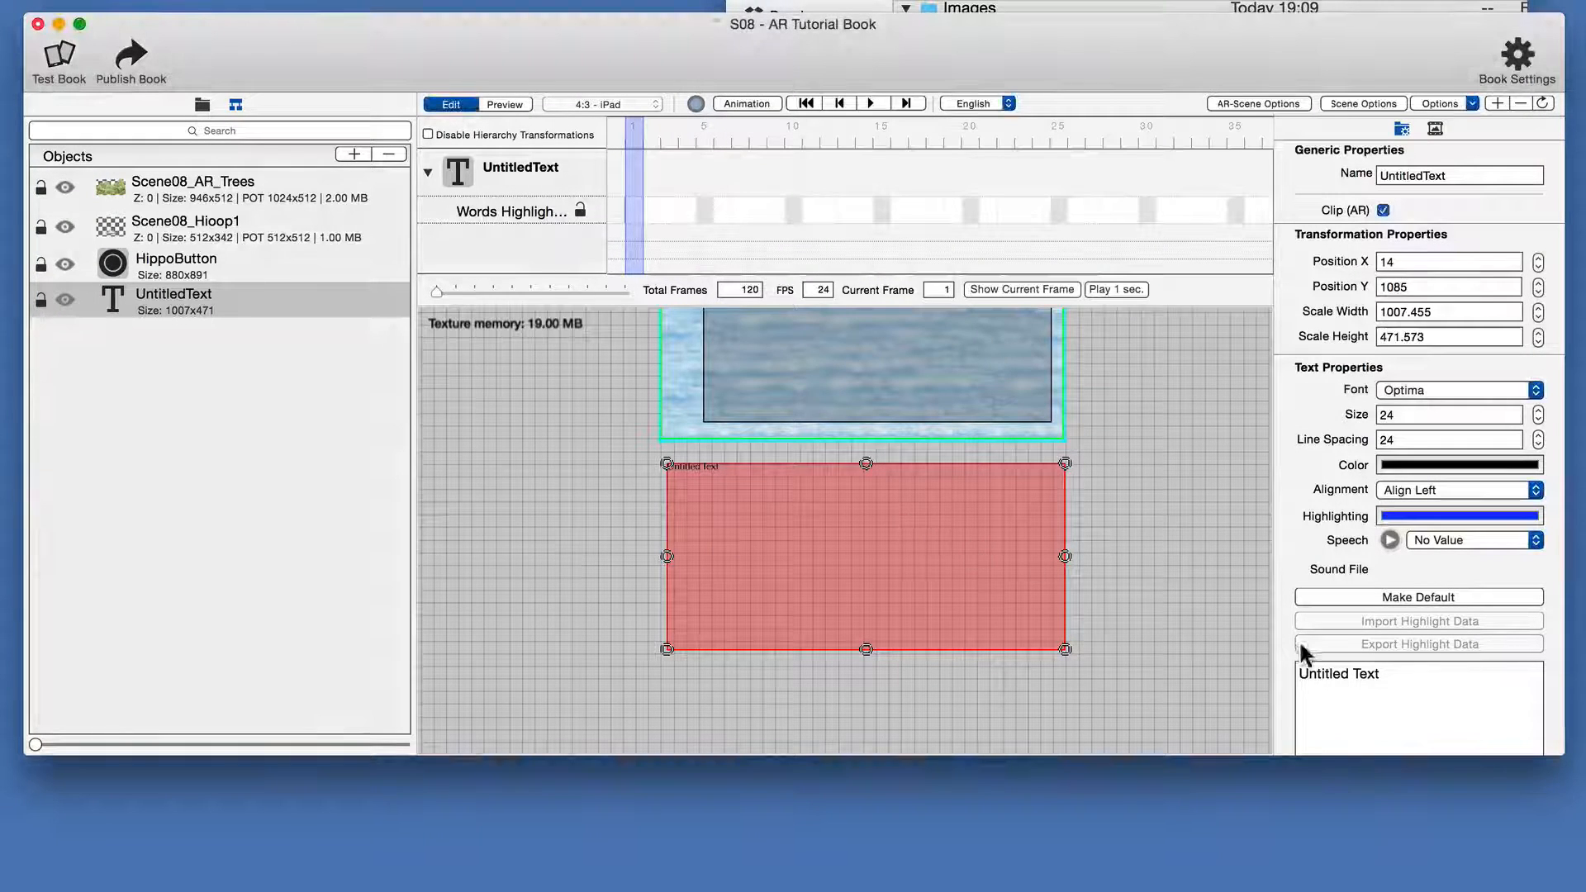
pyautogui.tripleClick(1324, 673)
pyautogui.write('The beach was hot and yellow. It burned Lars\'s paws. He ran to a river nearby. But just as he was about to plunge in, a very big, tan animal sprung out of the water. "Booo!" it said. Lars quickly ran to hide.')
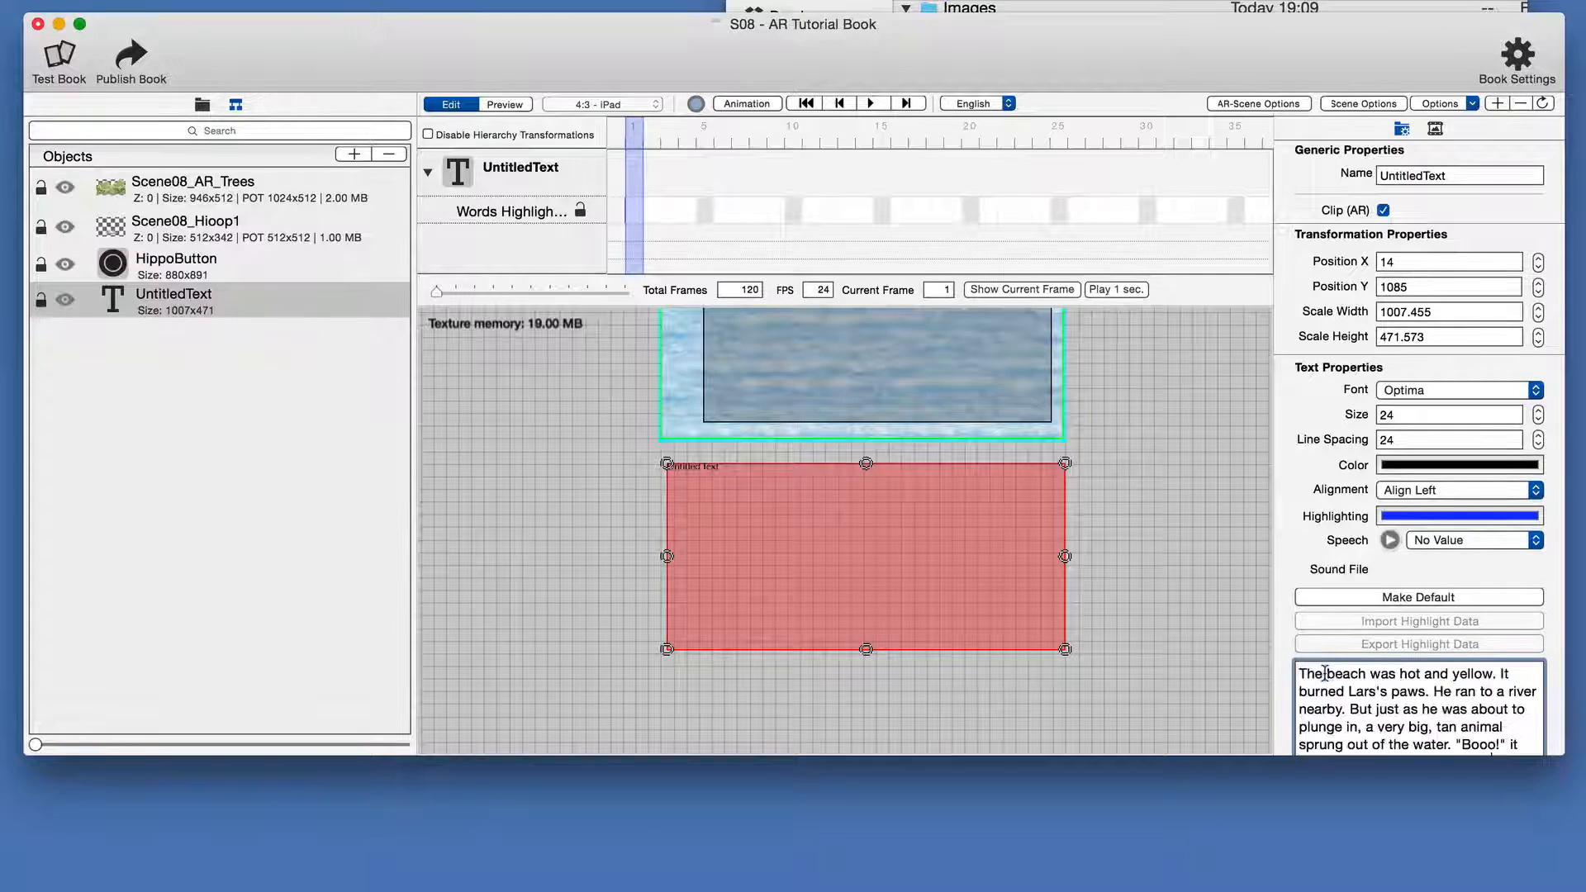
pyautogui.scroll(-2, 1288, 641)
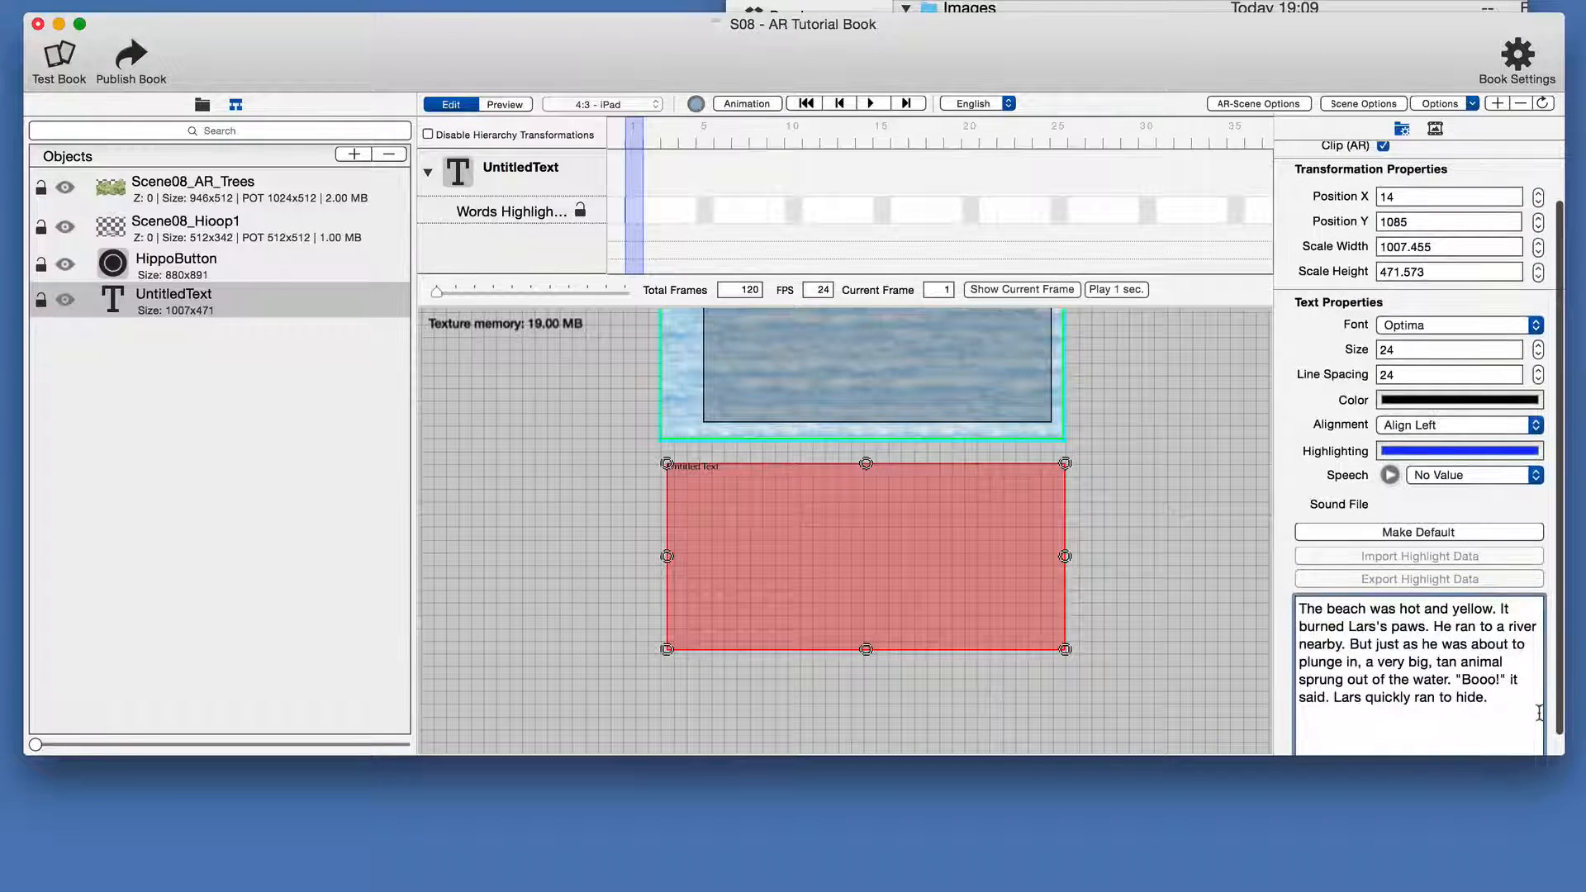
pyautogui.press('Return')
pyautogui.click(1402, 673)
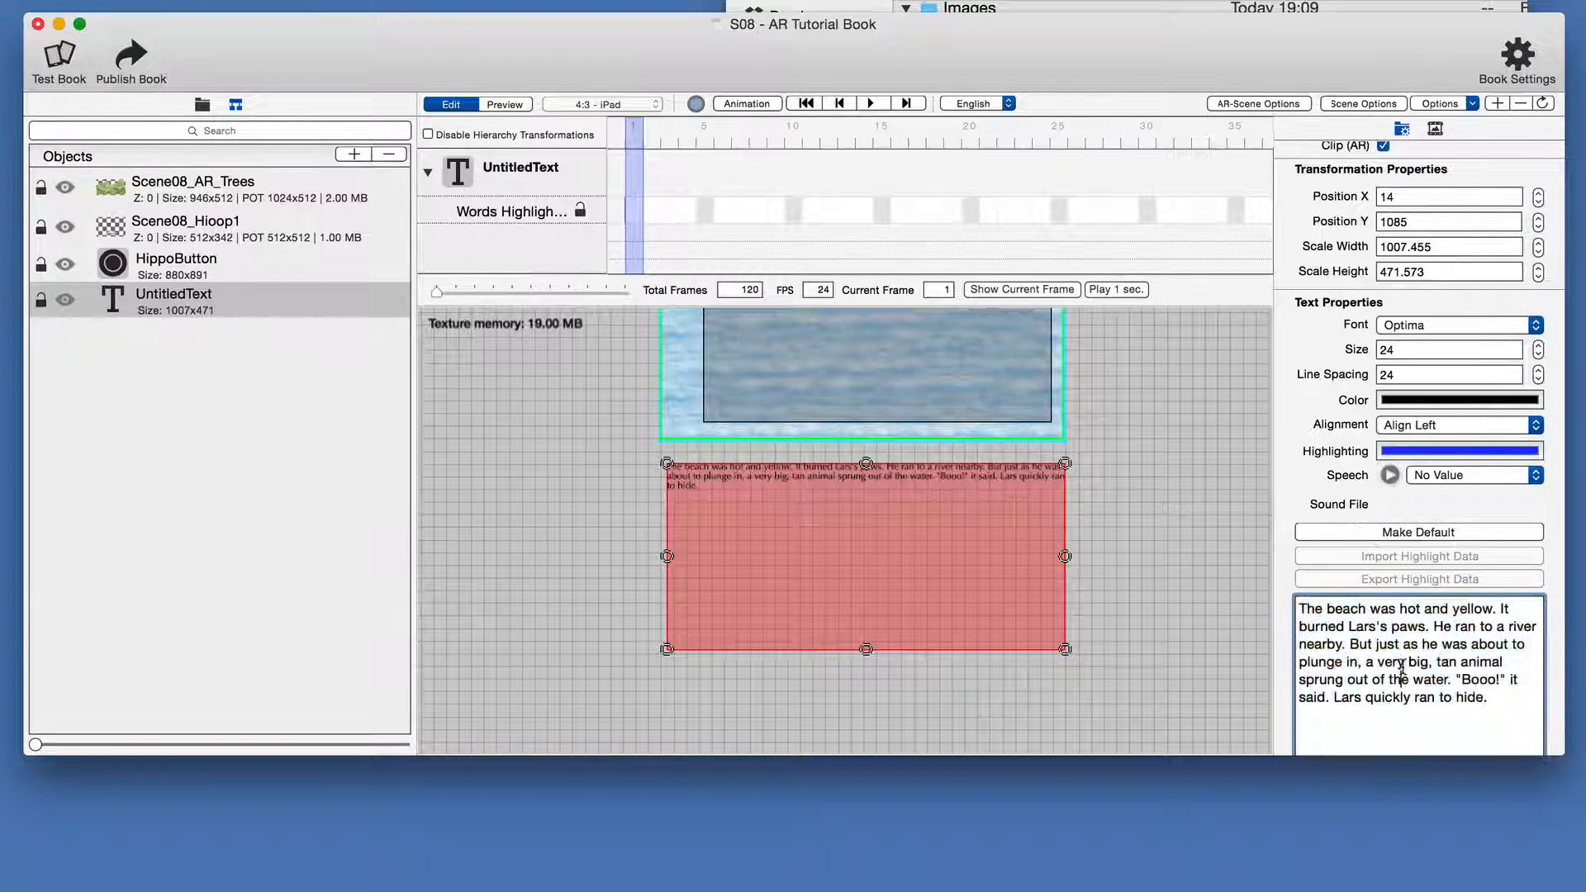
# Set the text object's speech to scene08VoiceEN.mp3 and deselect the object
pyautogui.scroll(-3, 1375, 647)
pyautogui.scroll(2, 1375, 647)
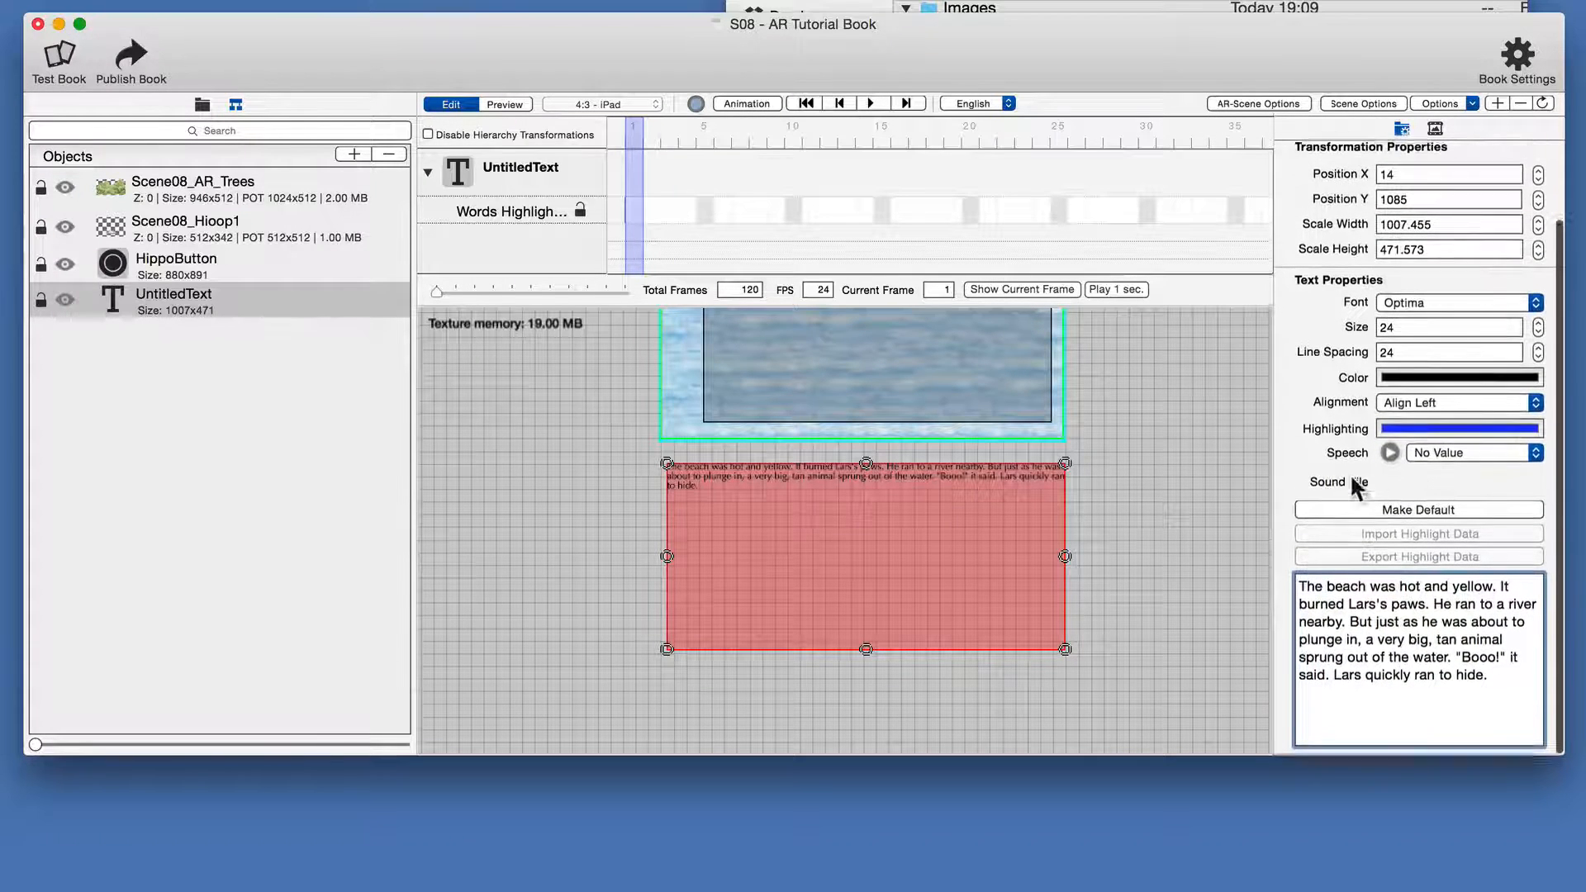
pyautogui.click(1428, 459)
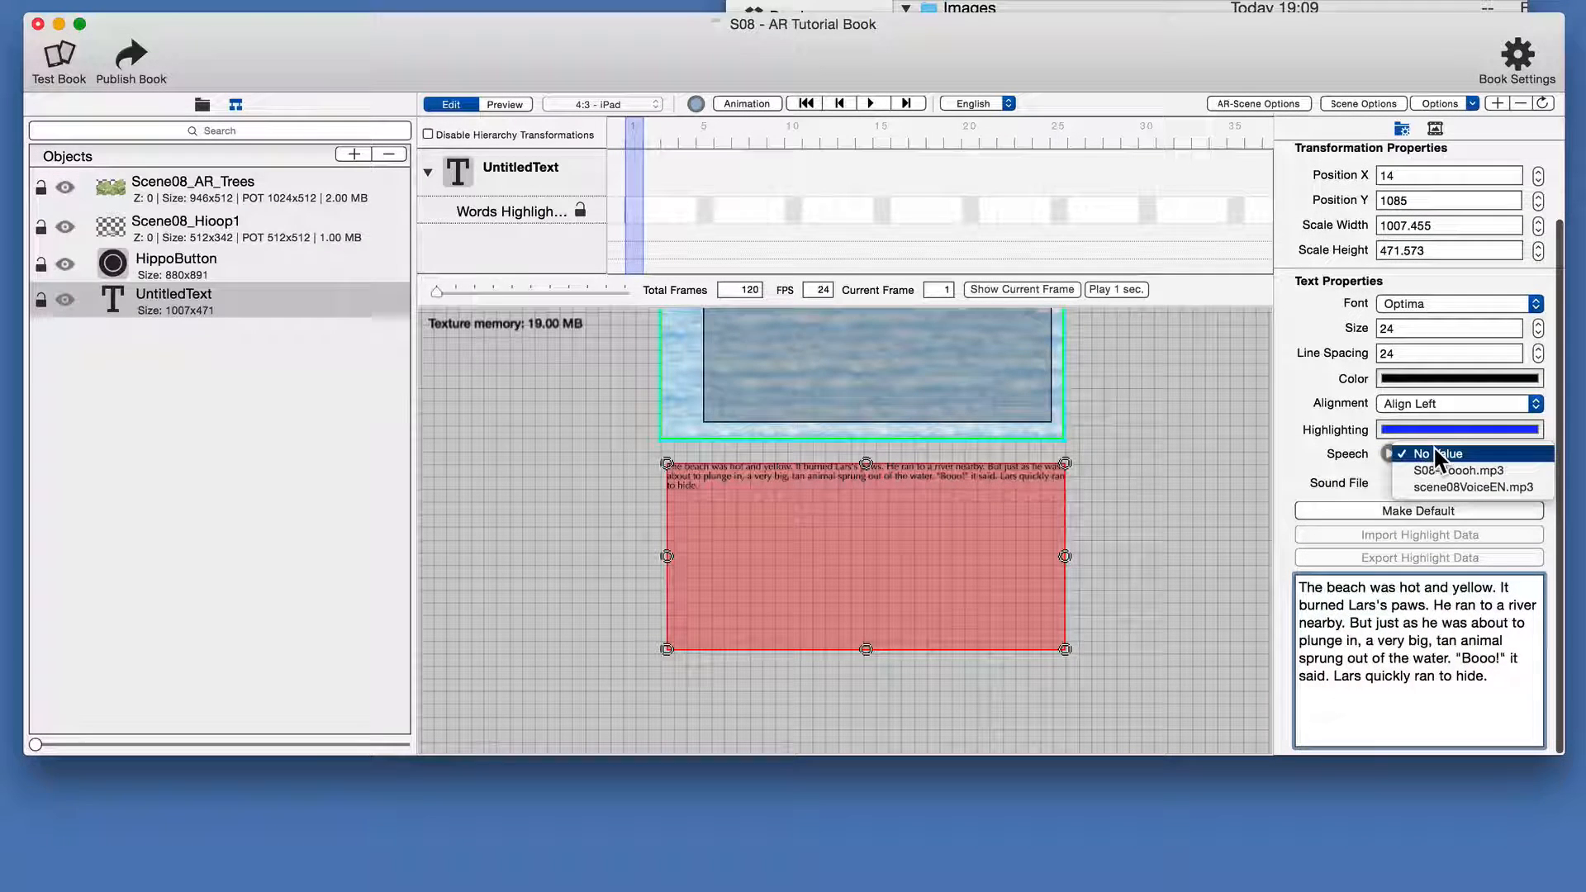
pyautogui.click(1439, 486)
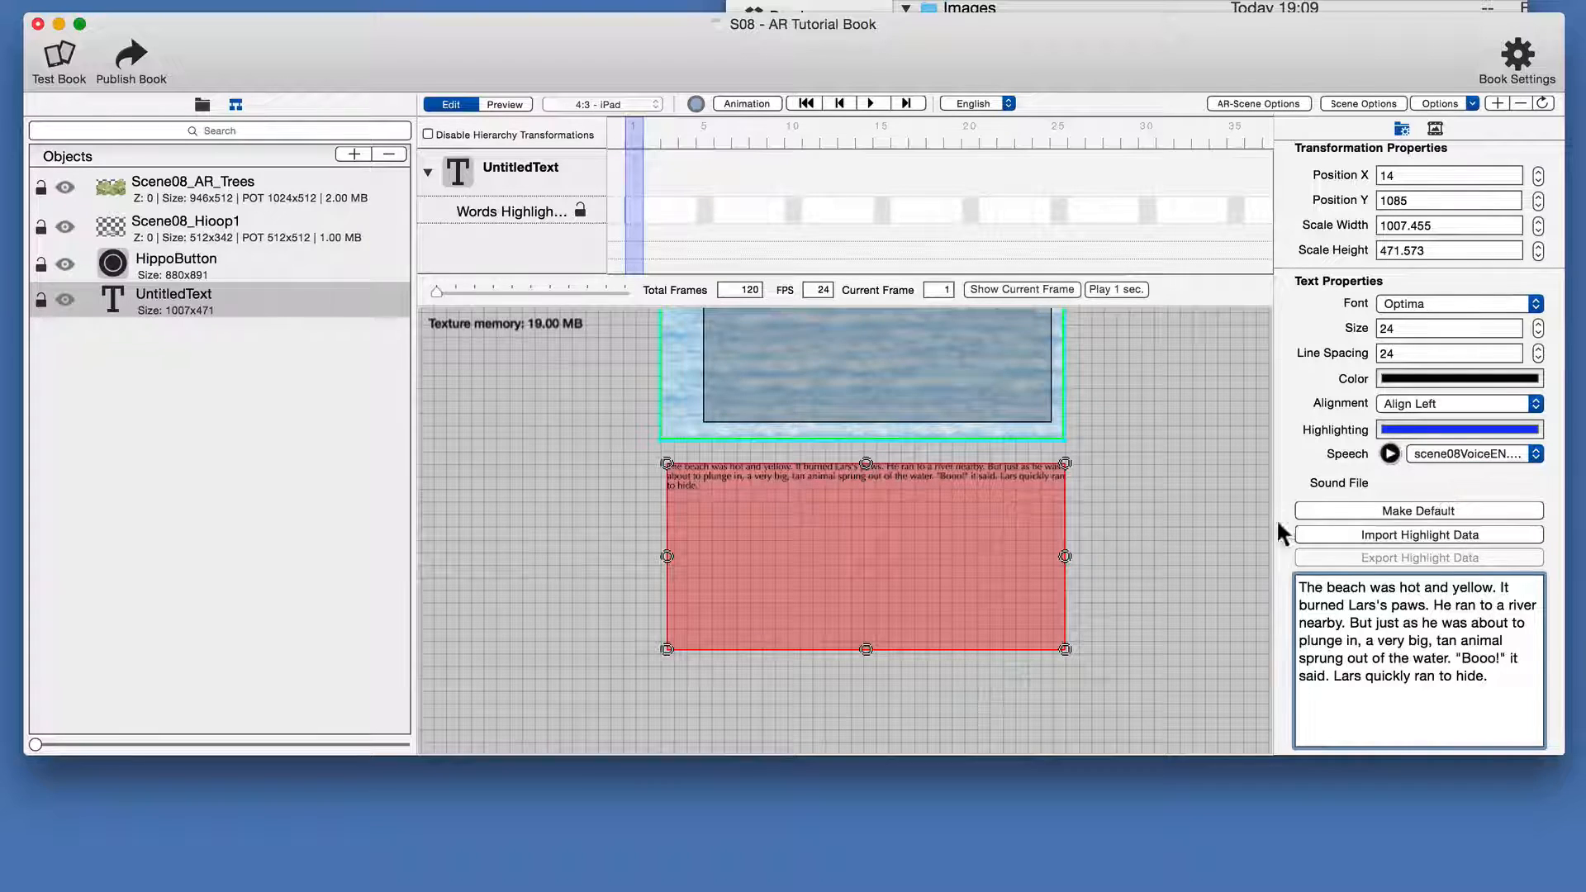
pyautogui.click(1153, 509)
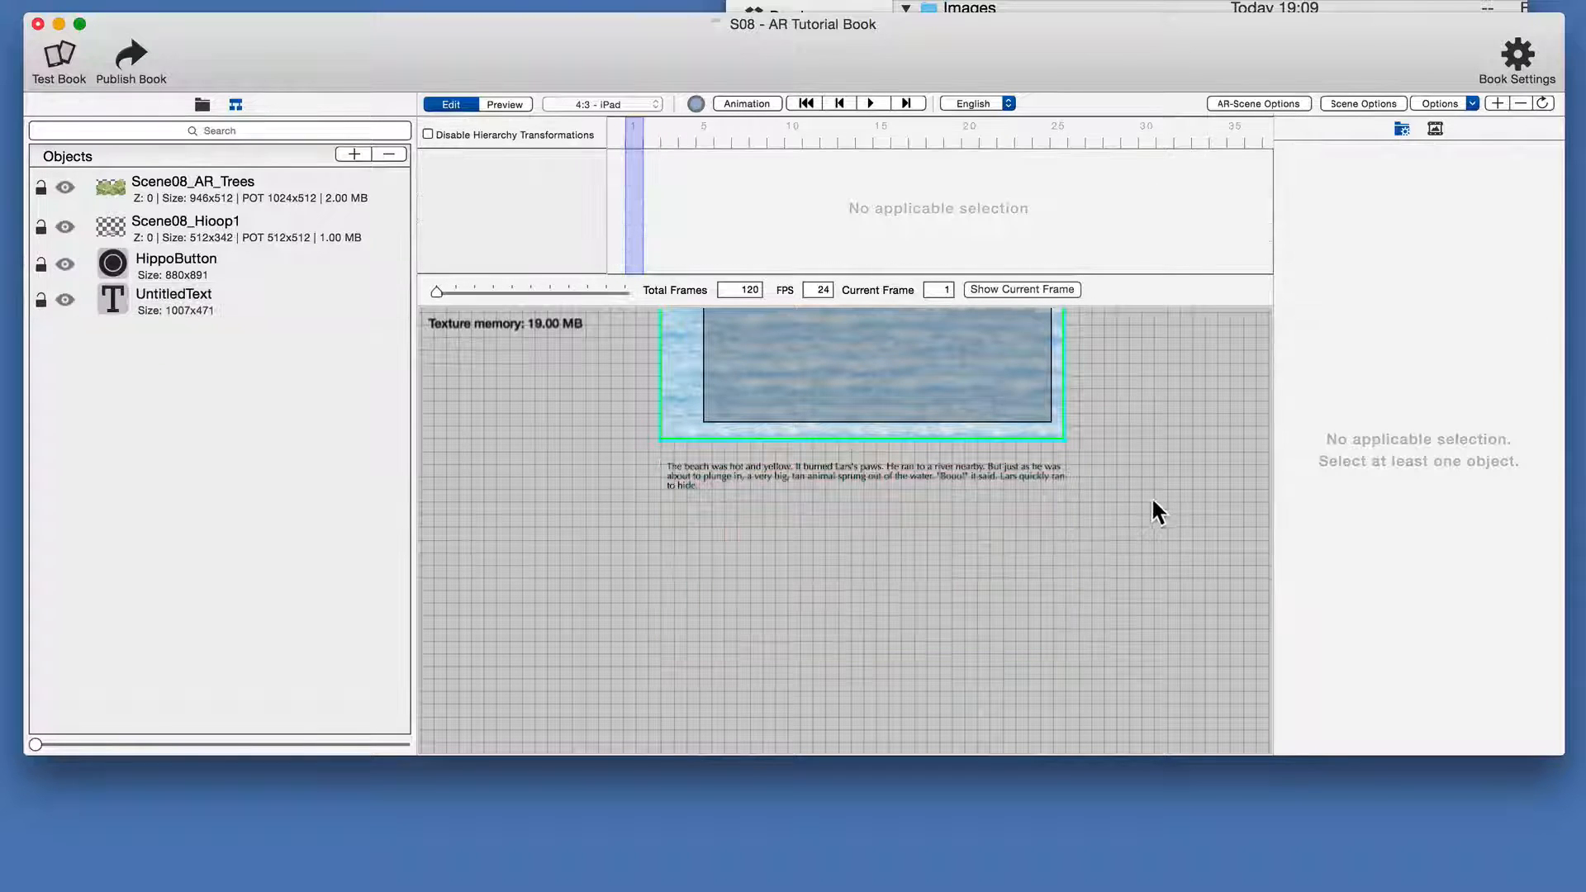
# Preview the scene, show and hide the story text overlay, and return to editing
pyautogui.press('space')
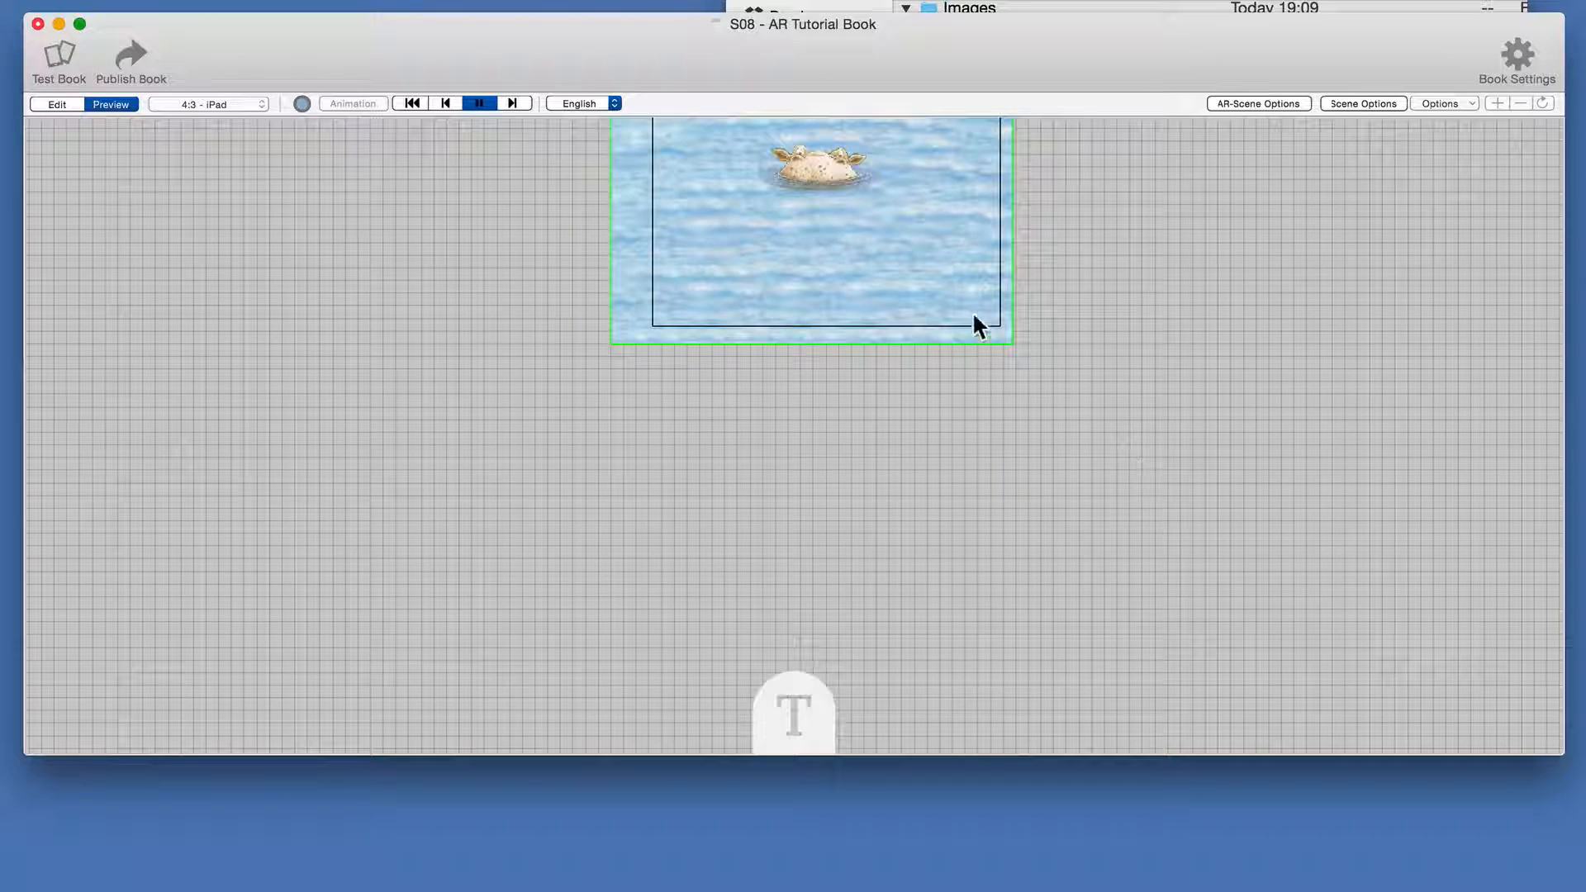
pyautogui.scroll(8, 985, 385)
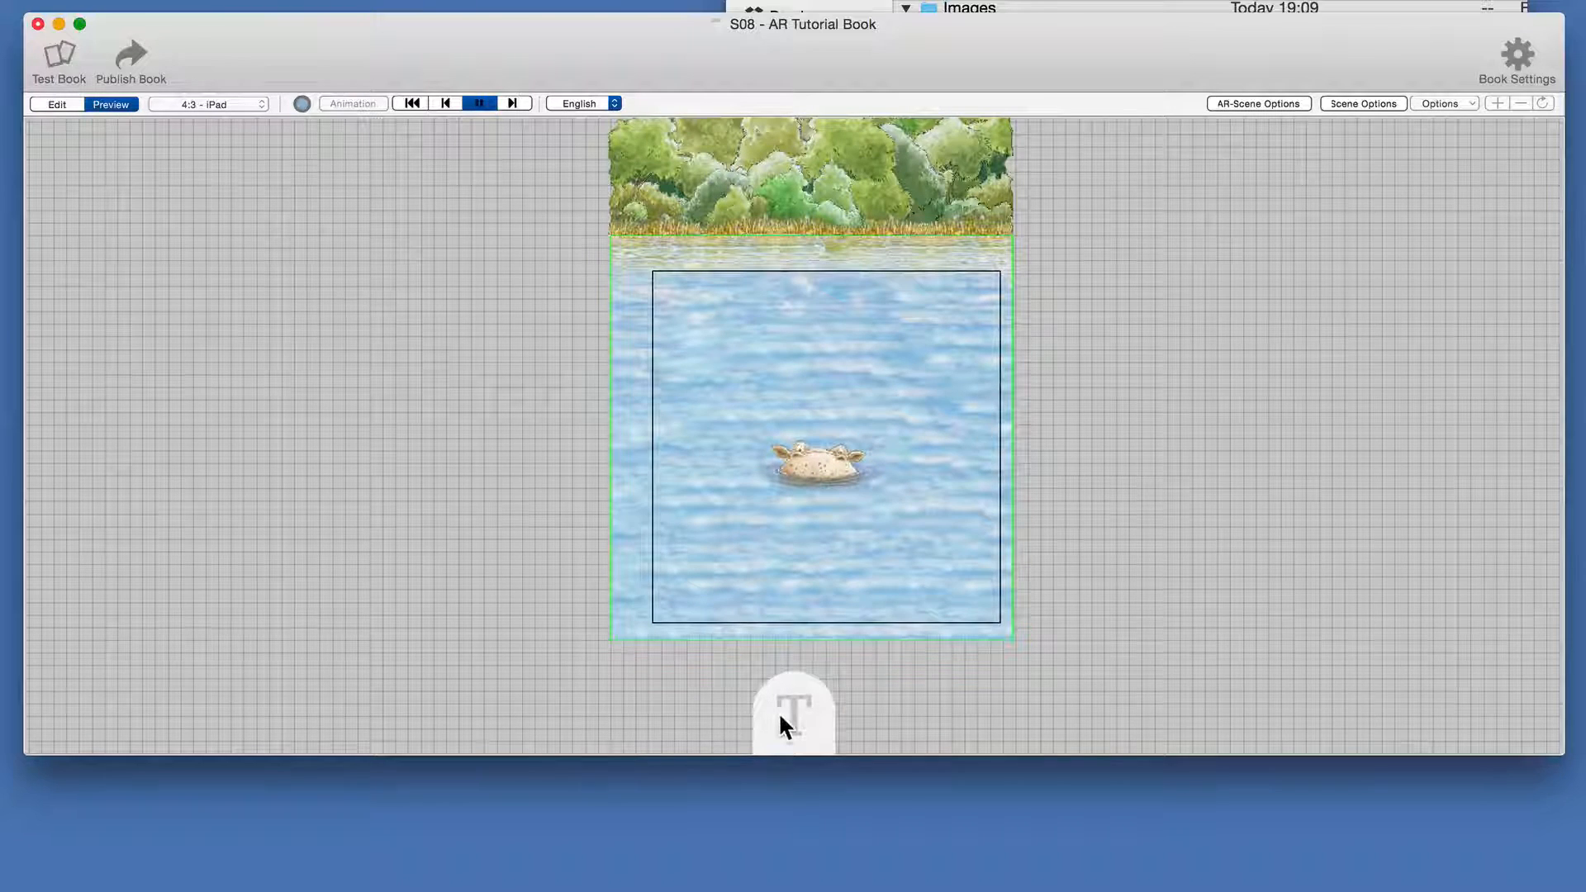
pyautogui.click(784, 712)
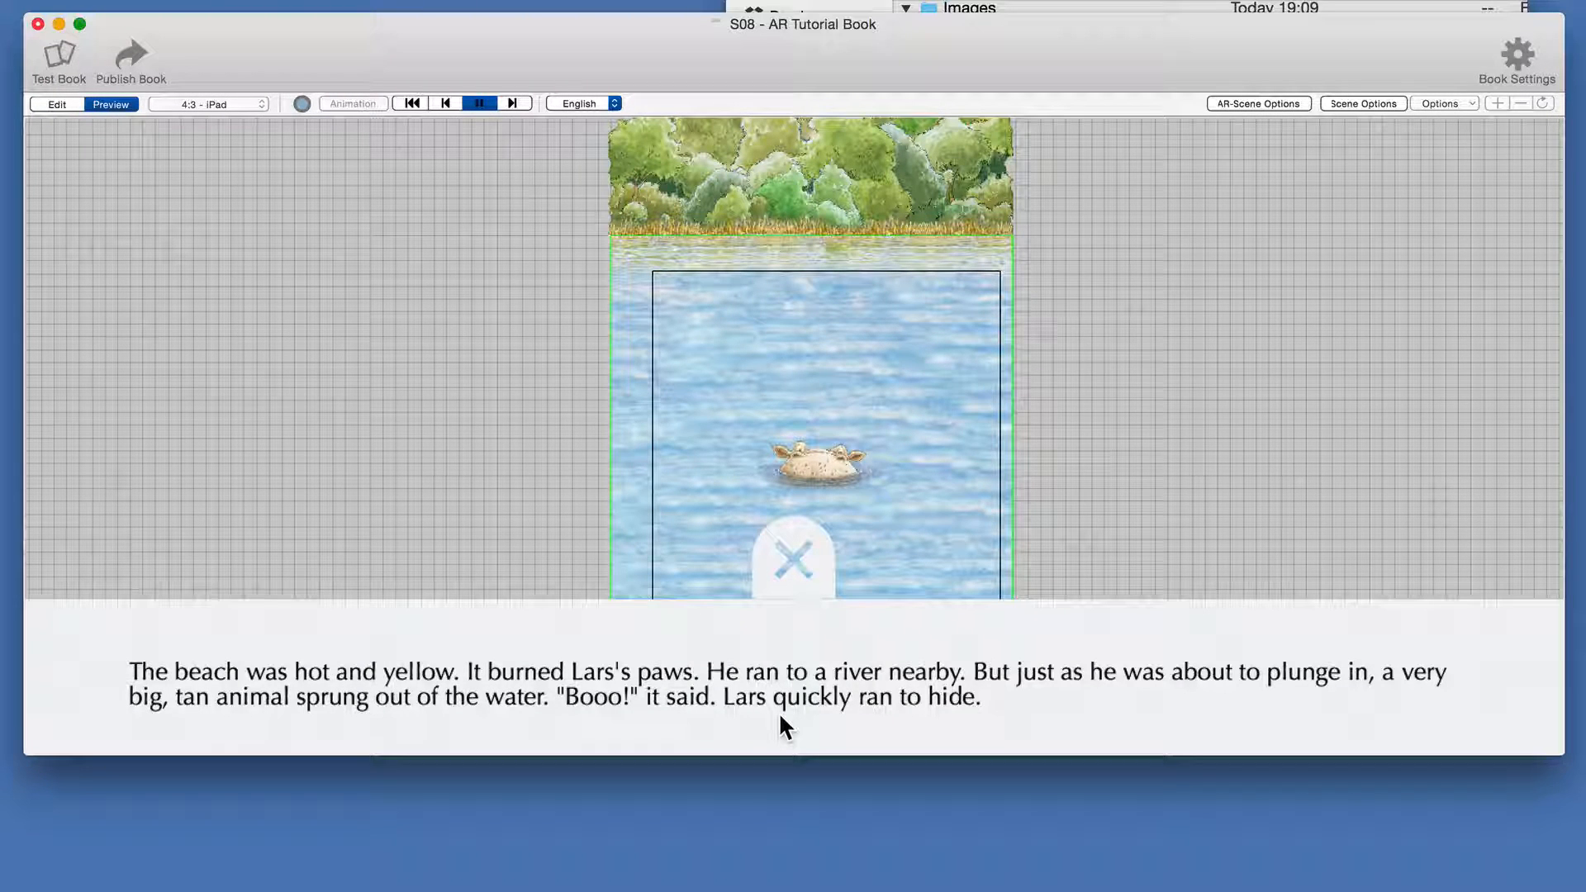
pyautogui.click(791, 560)
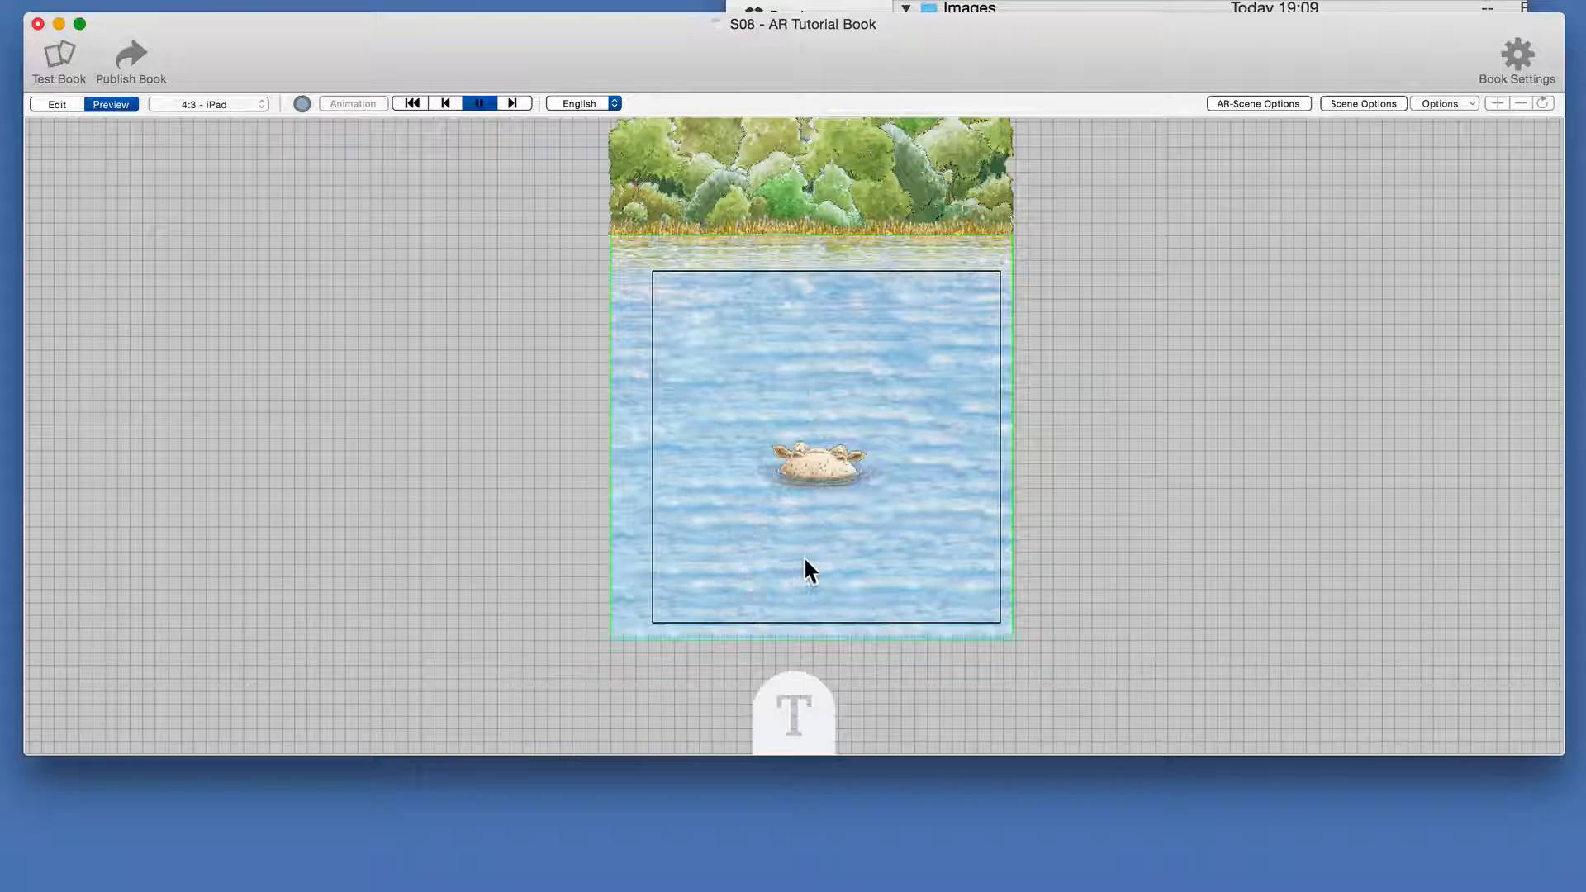
pyautogui.press('space')
pyautogui.scroll(6, 873, 510)
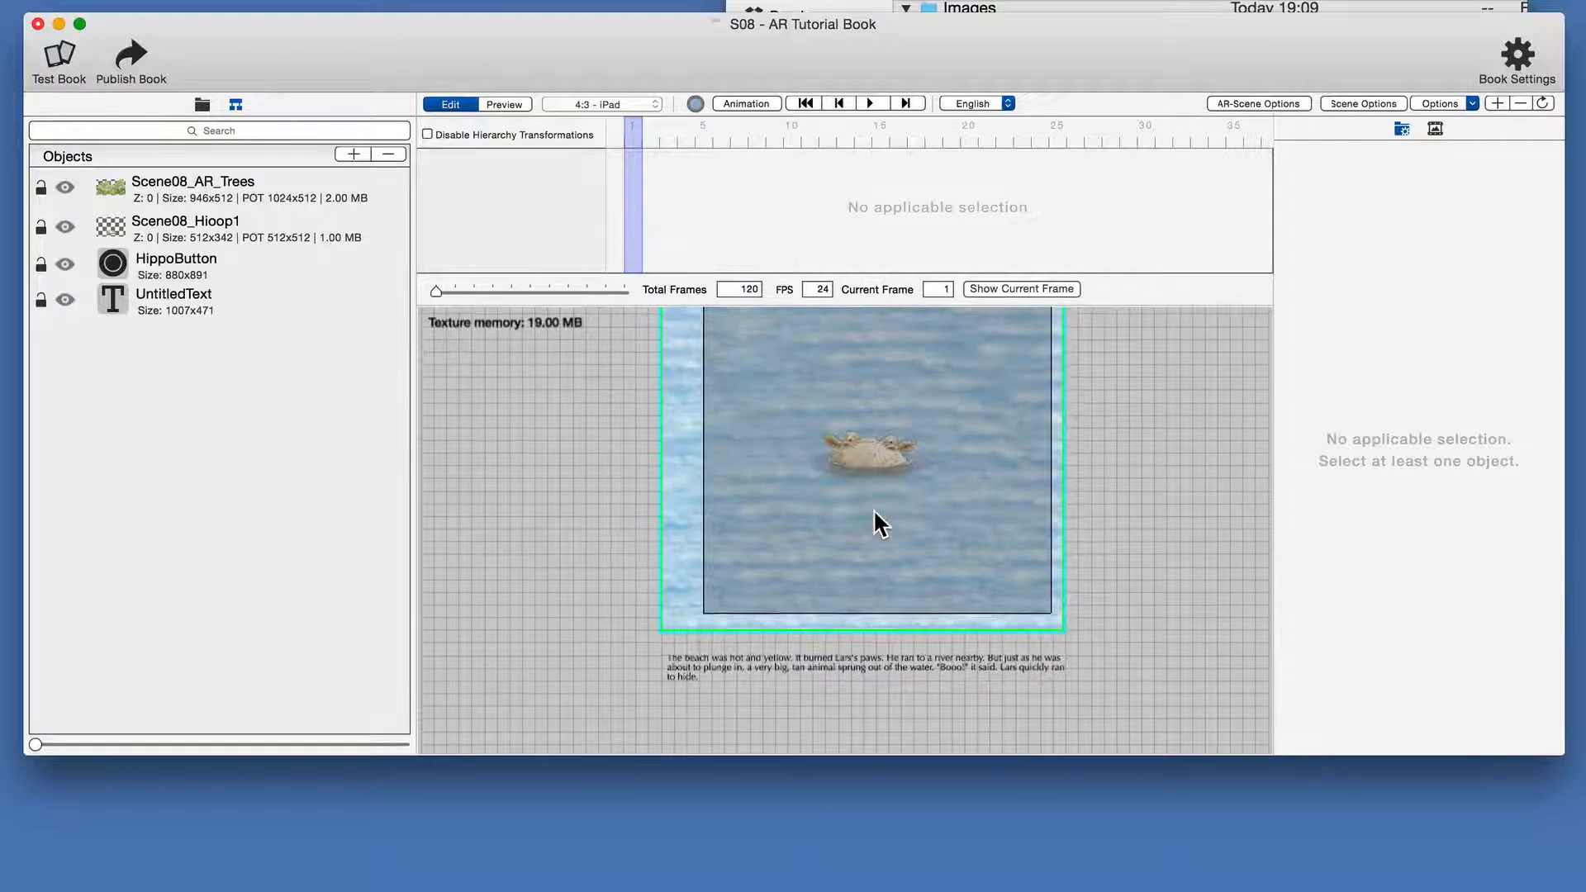
# Enable animation recording for the text object and add its first word-highlighting keyframe at about frame 25
pyautogui.click(844, 676)
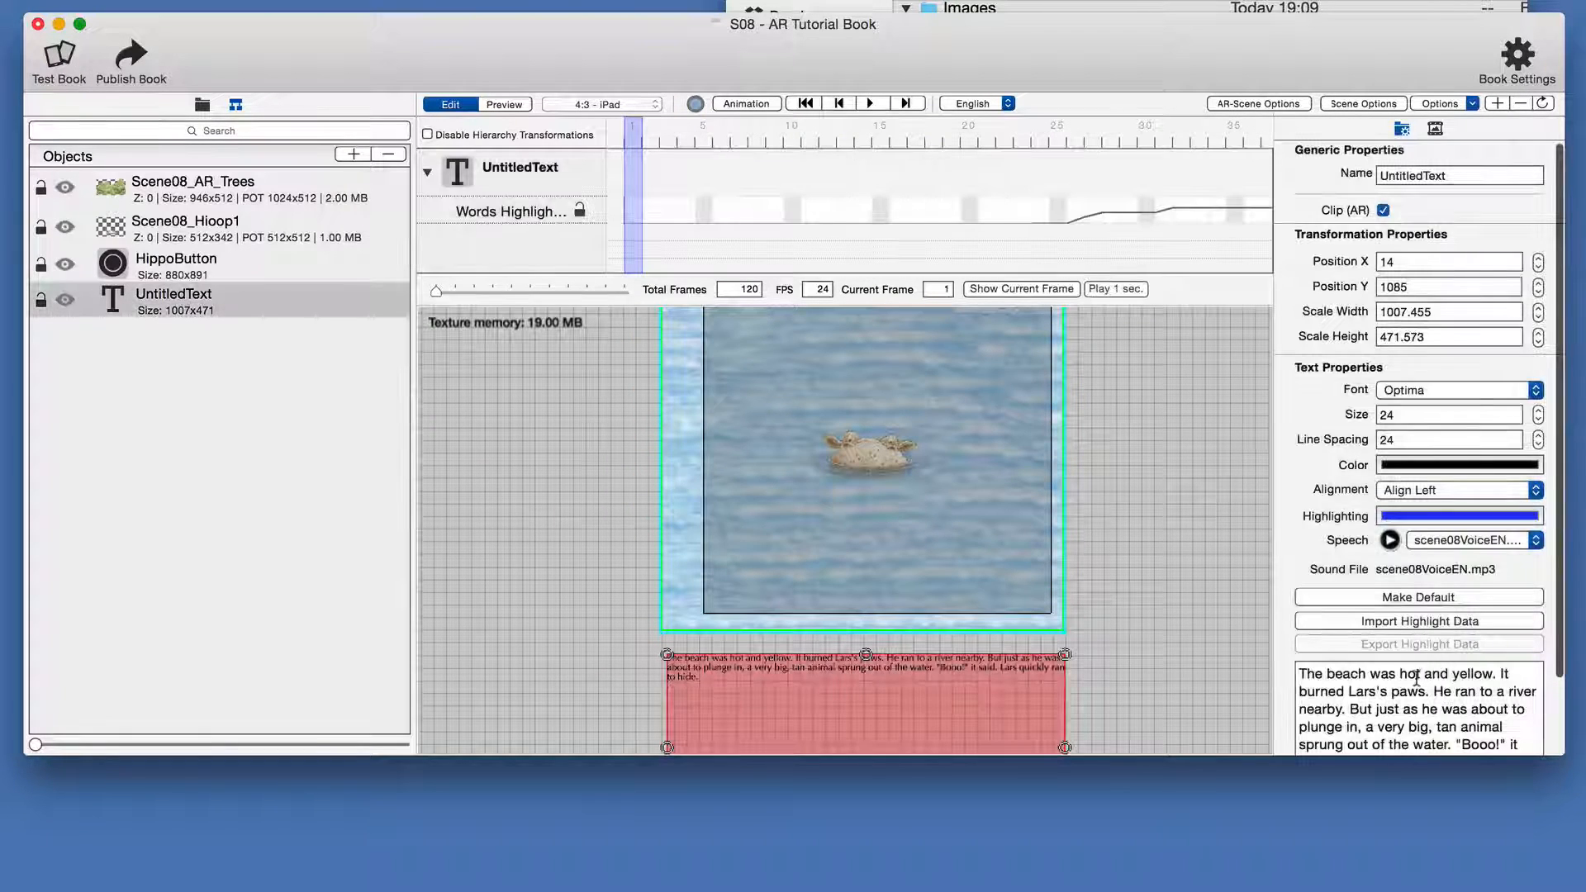
pyautogui.hscroll(2, 920, 211)
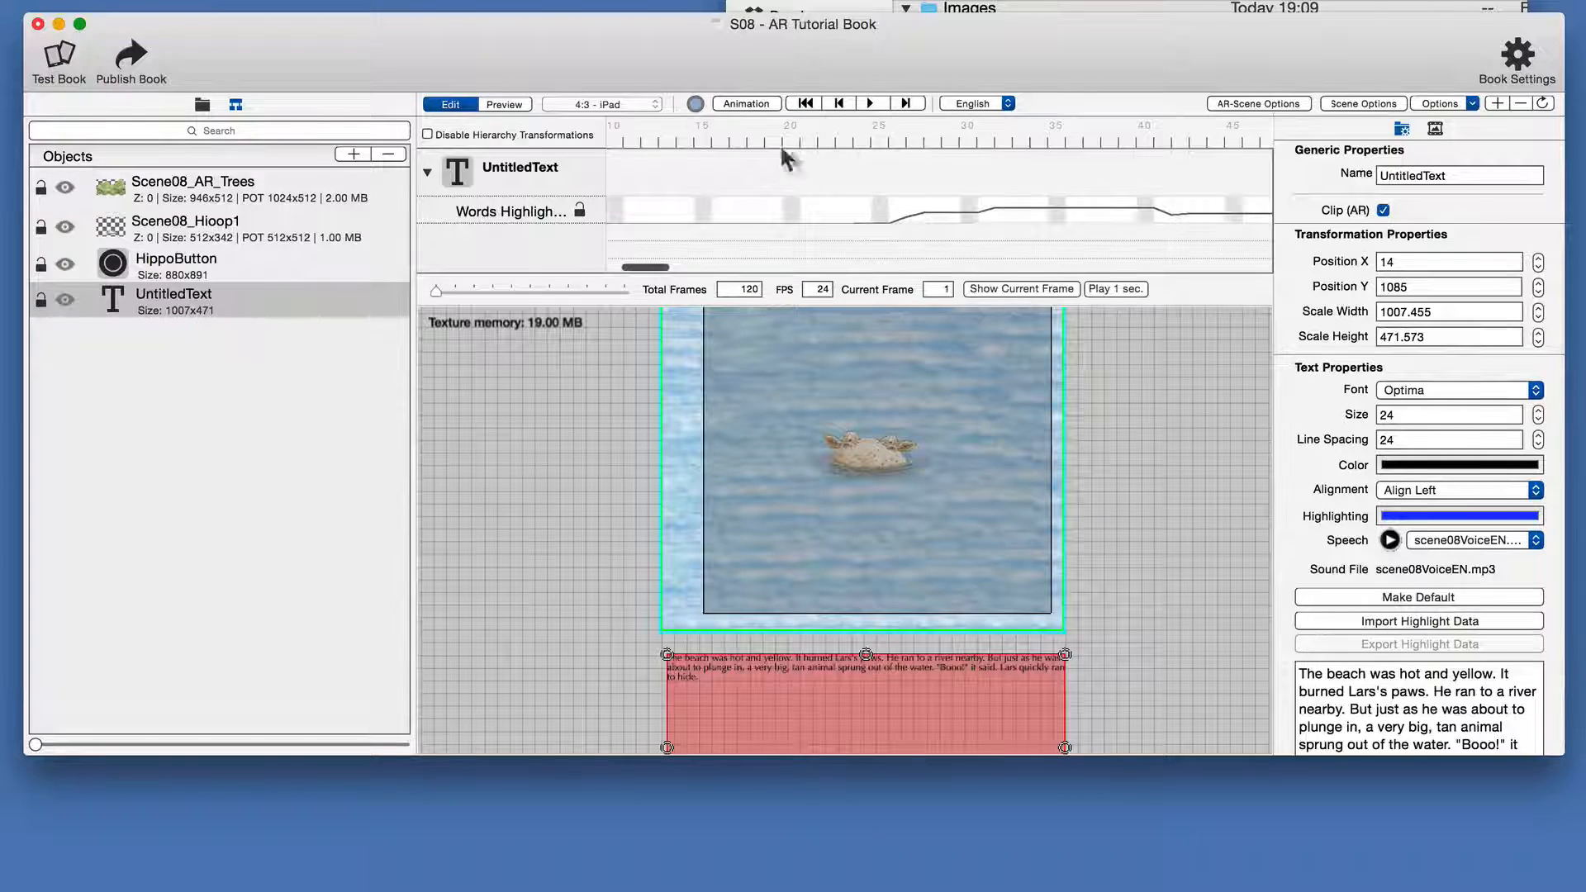
pyautogui.click(695, 103)
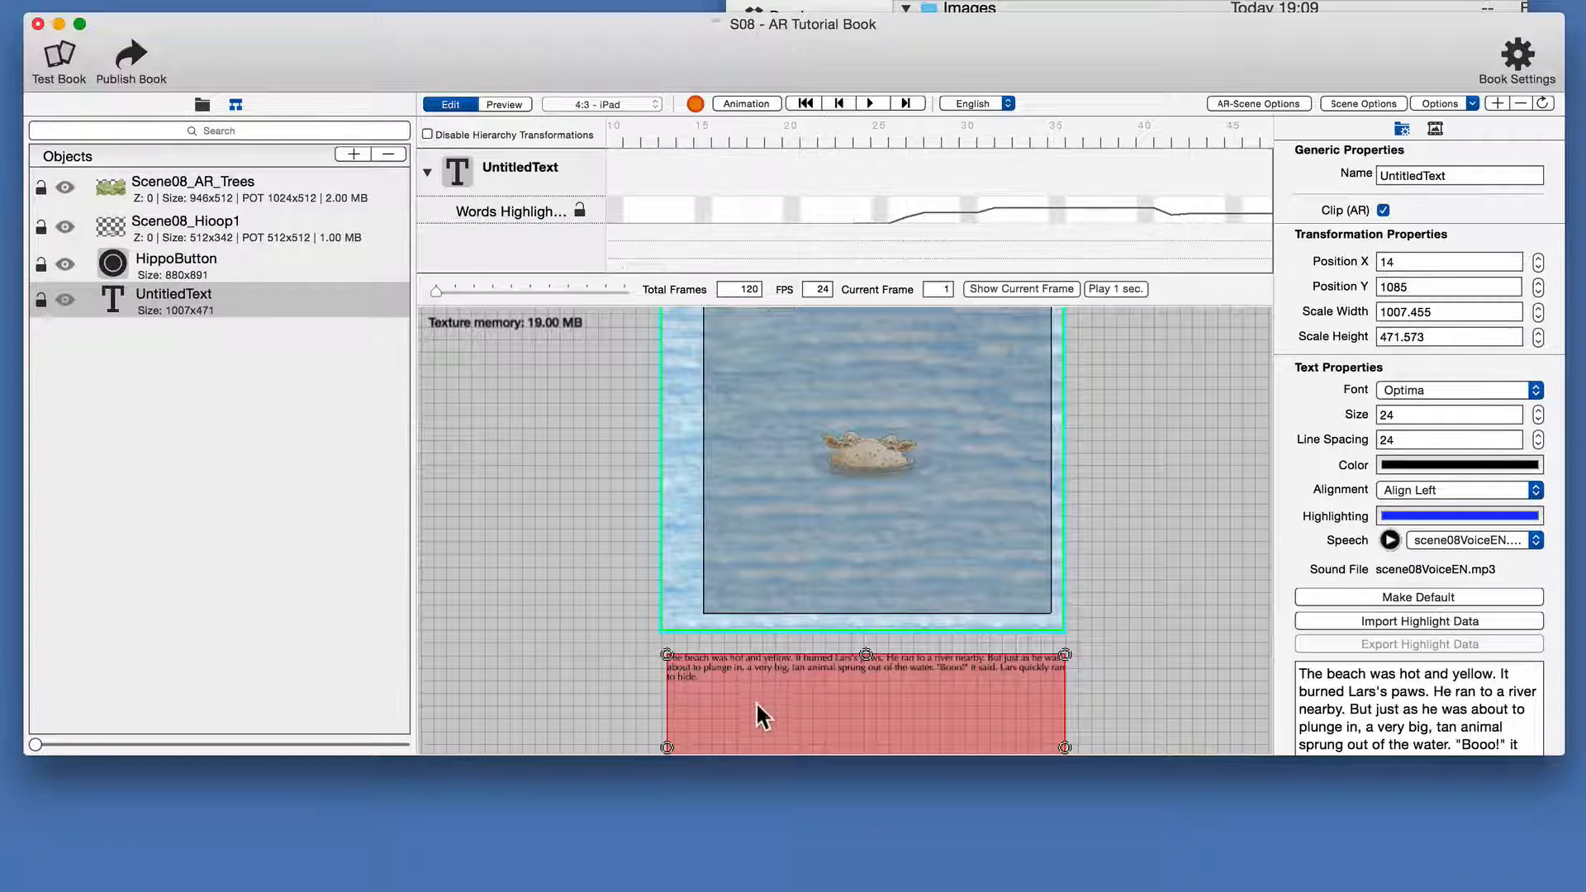
pyautogui.scroll(2, 760, 699)
pyautogui.scroll(2, 762, 701)
pyautogui.hscroll(3, 914, 624)
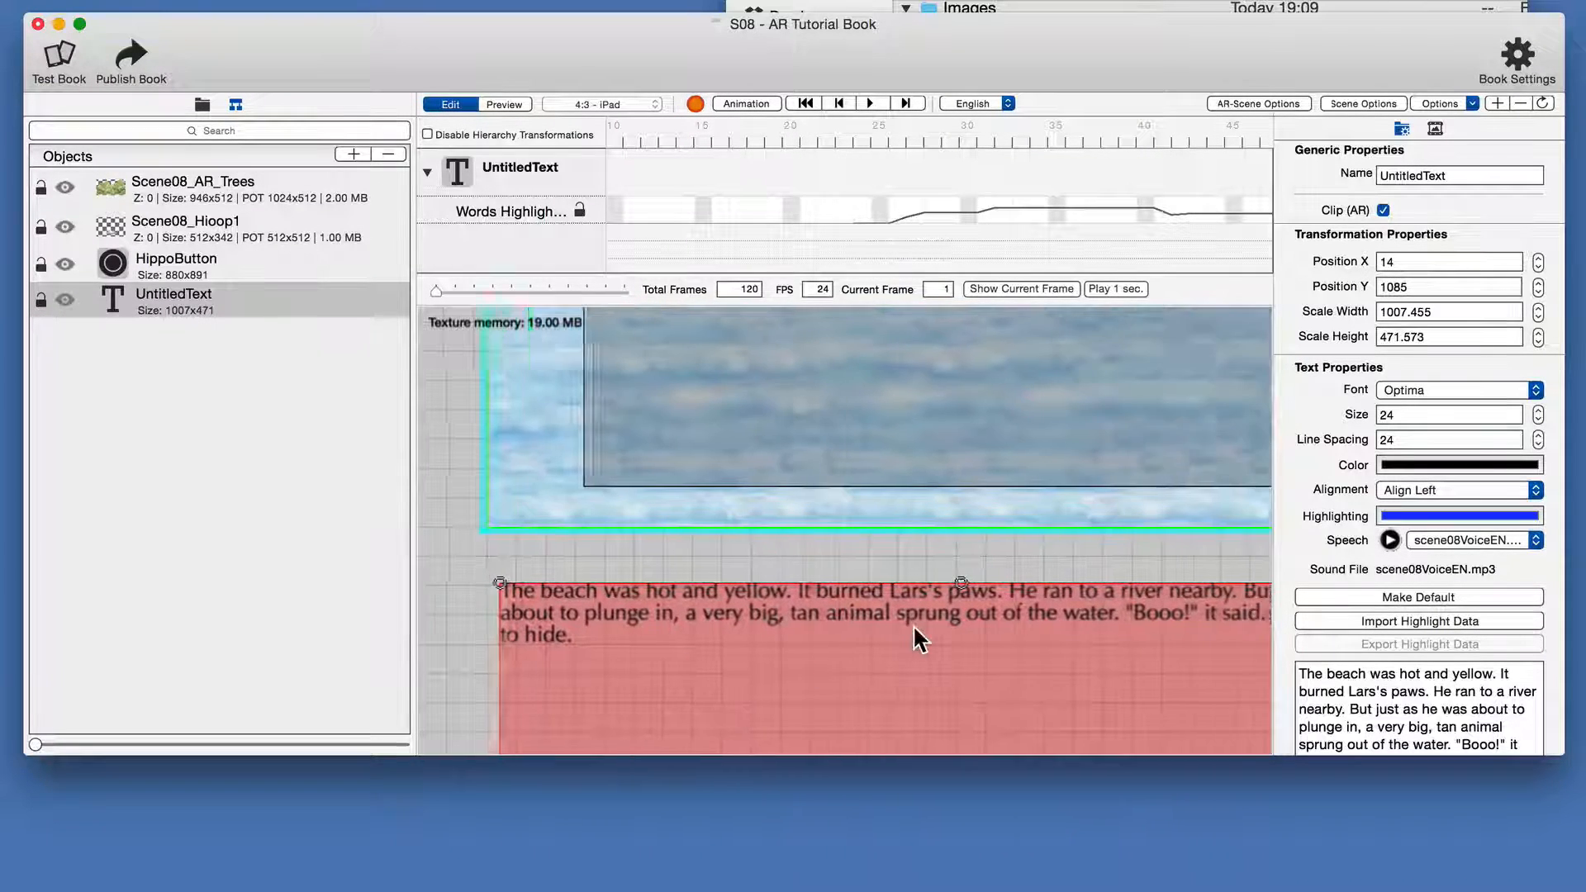
pyautogui.scroll(-2, 913, 620)
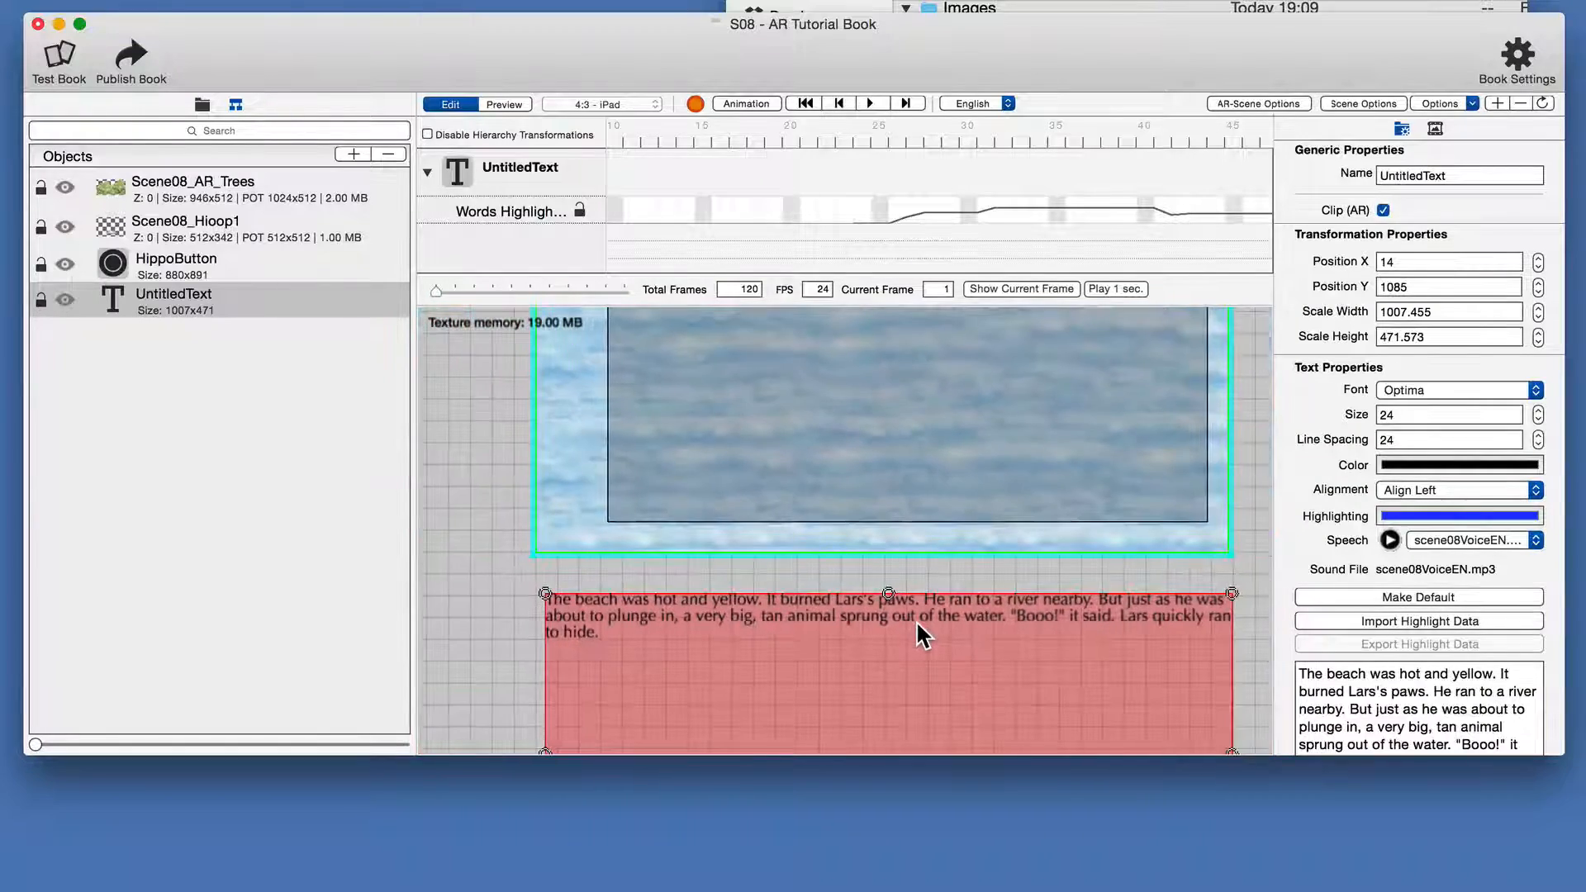
pyautogui.scroll(-3, 874, 350)
pyautogui.scroll(-2, 874, 350)
pyautogui.click(880, 209)
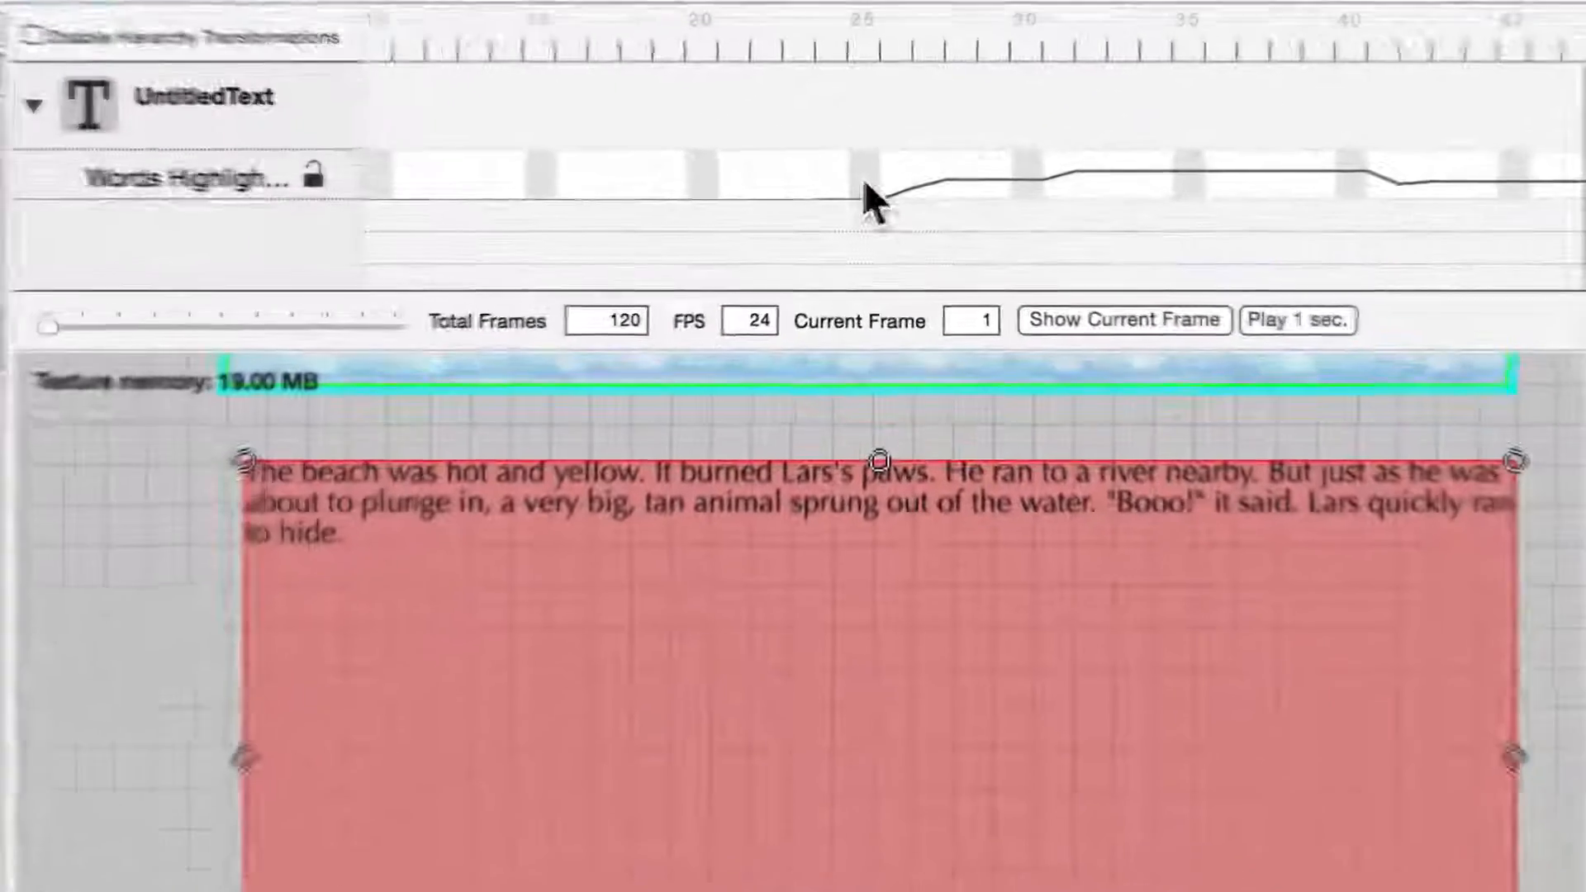
# Add two more word-highlighting keyframes following the voice waveform, at about frame 30 and at frame 40
pyautogui.moveTo(576, 31); pyautogui.dragTo(1391, 49)
pyautogui.click(1053, 175)
pyautogui.click(1044, 17)
pyautogui.click(1367, 174)
# Add word-highlighting keyframes at frames 45 and 58 along the voice waveform
pyautogui.hscroll(10, 1239, 207)
pyautogui.click(667, 17)
pyautogui.moveTo(673, 33); pyautogui.dragTo(1322, 45)
pyautogui.click(791, 172)
pyautogui.click(1219, 175)
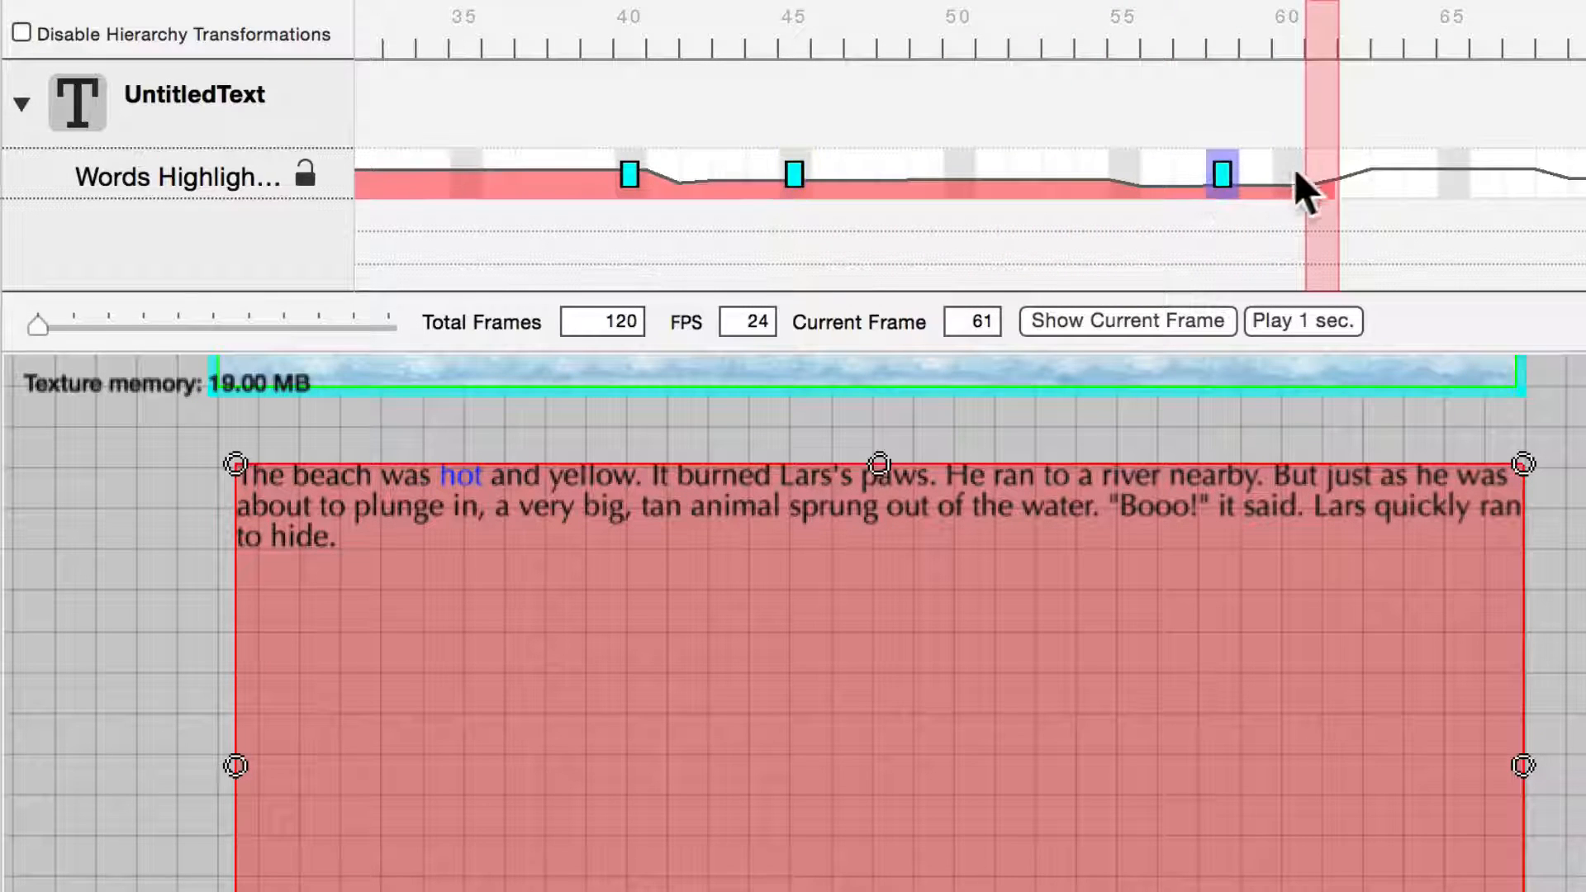
# Add a word-highlighting keyframe at frame 61, check the highlighting up to frame 73 and deselect the text object
pyautogui.click(1332, 174)
pyautogui.hscroll(5, 1197, 248)
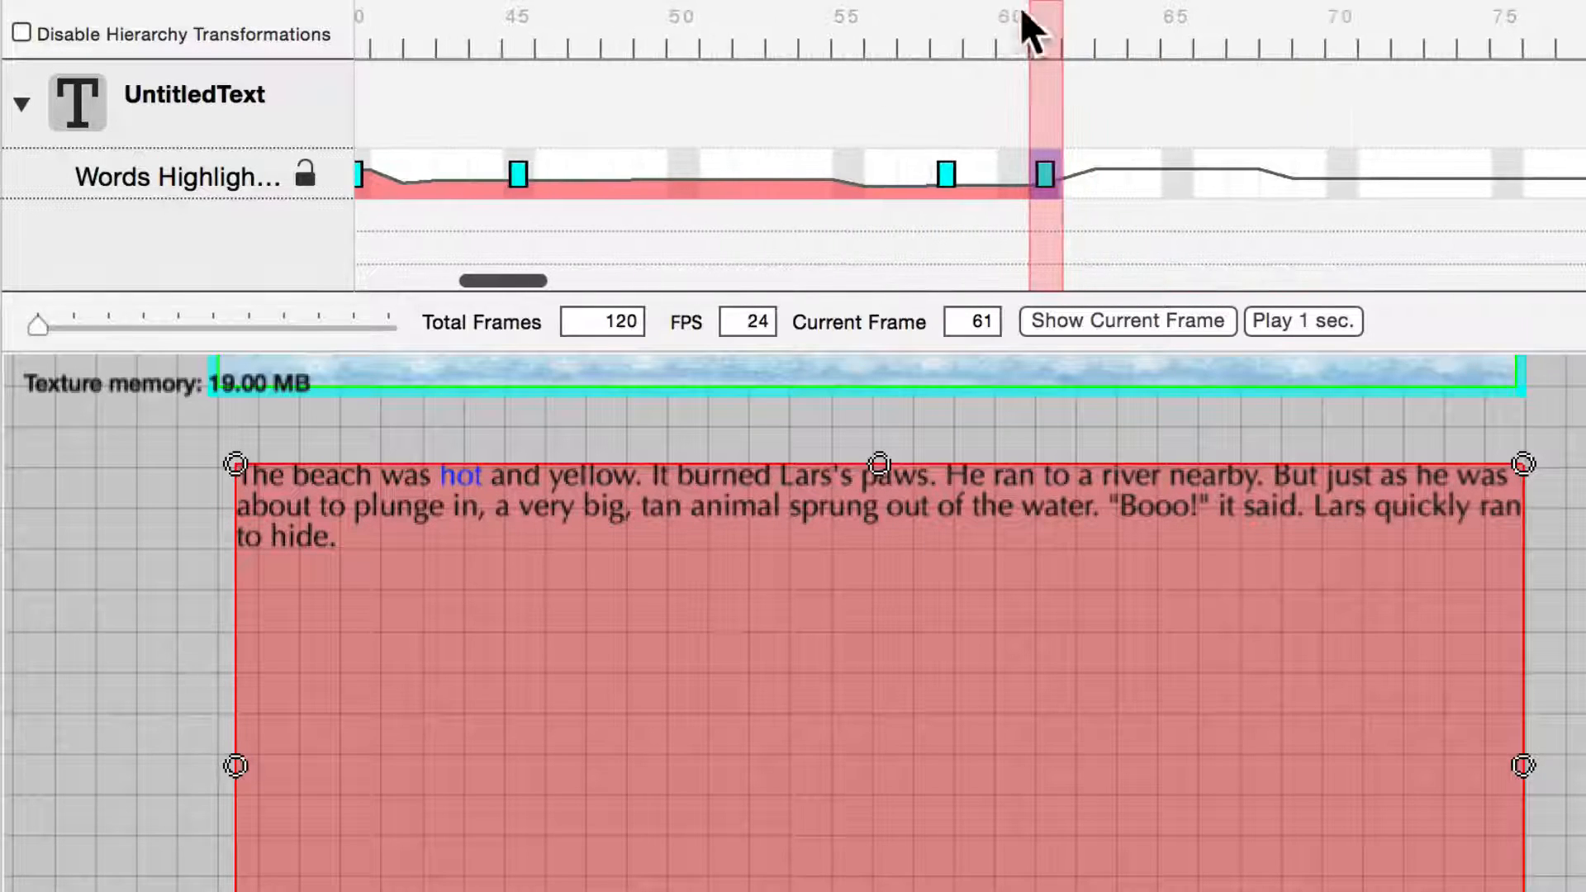
pyautogui.moveTo(1049, 33); pyautogui.dragTo(1451, 57)
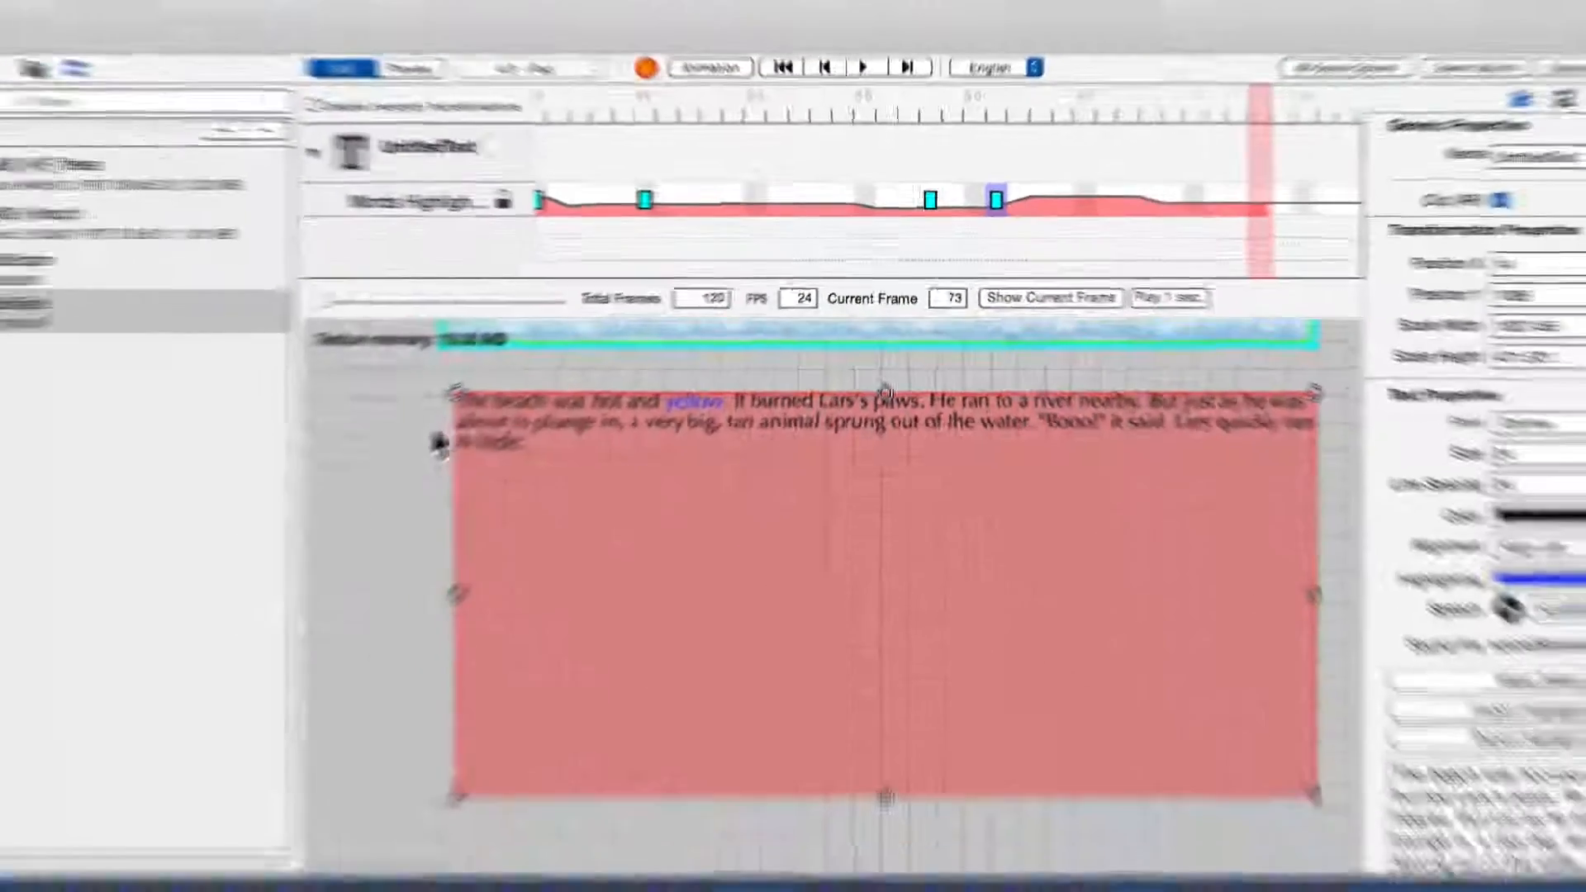
pyautogui.click(141, 526)
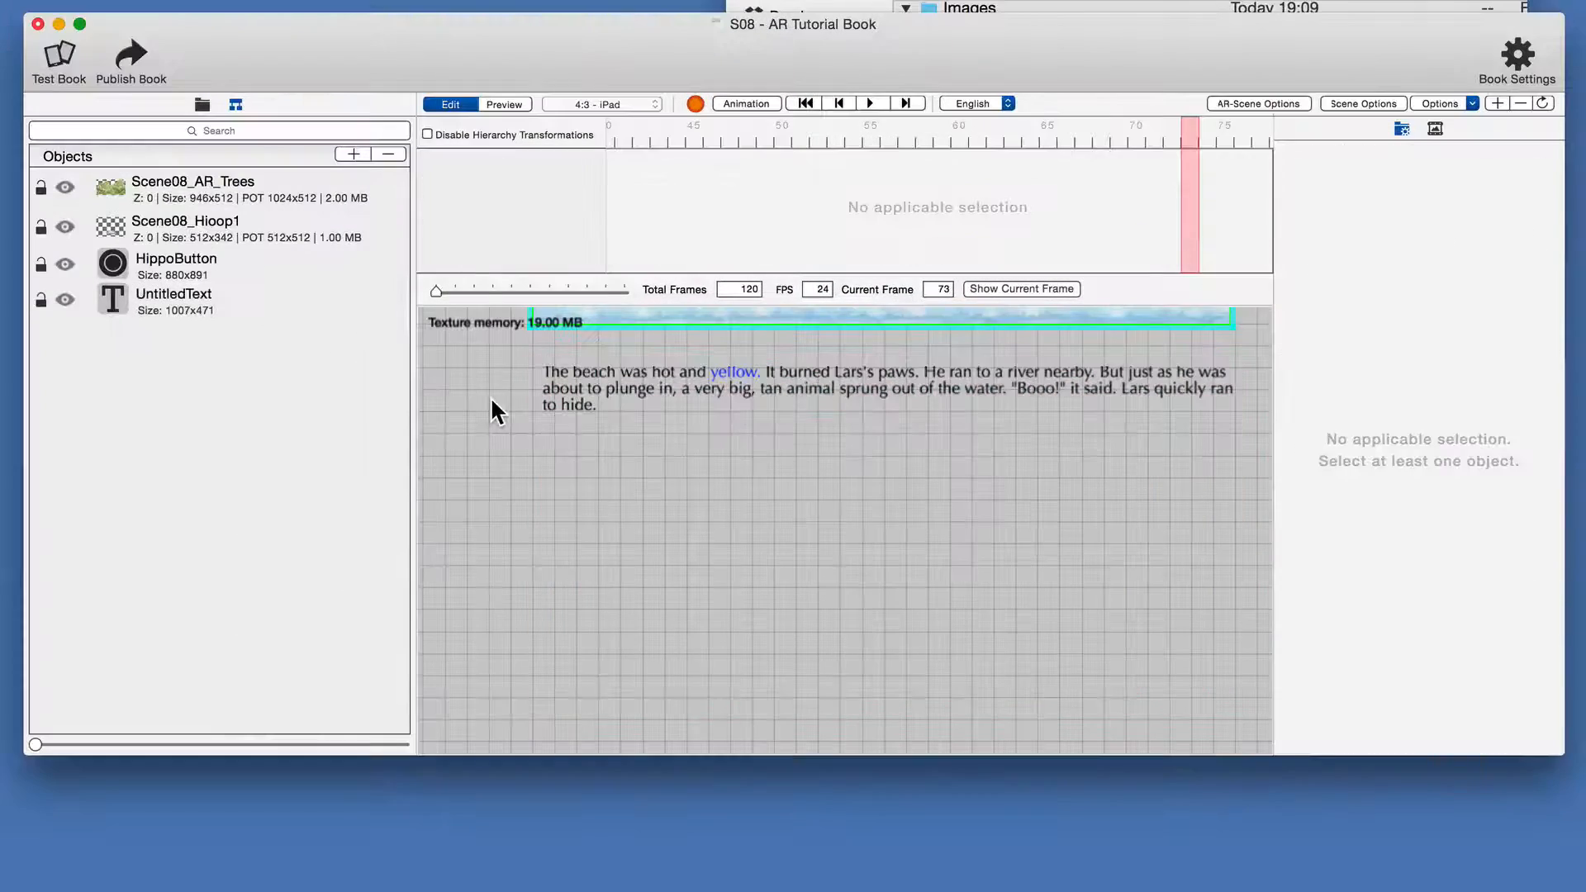
# Preview the story text overlay, replay the scene from the start to check the highlighting, and return to editing
pyautogui.press('super+p')
pyautogui.scroll(7, 674, 395)
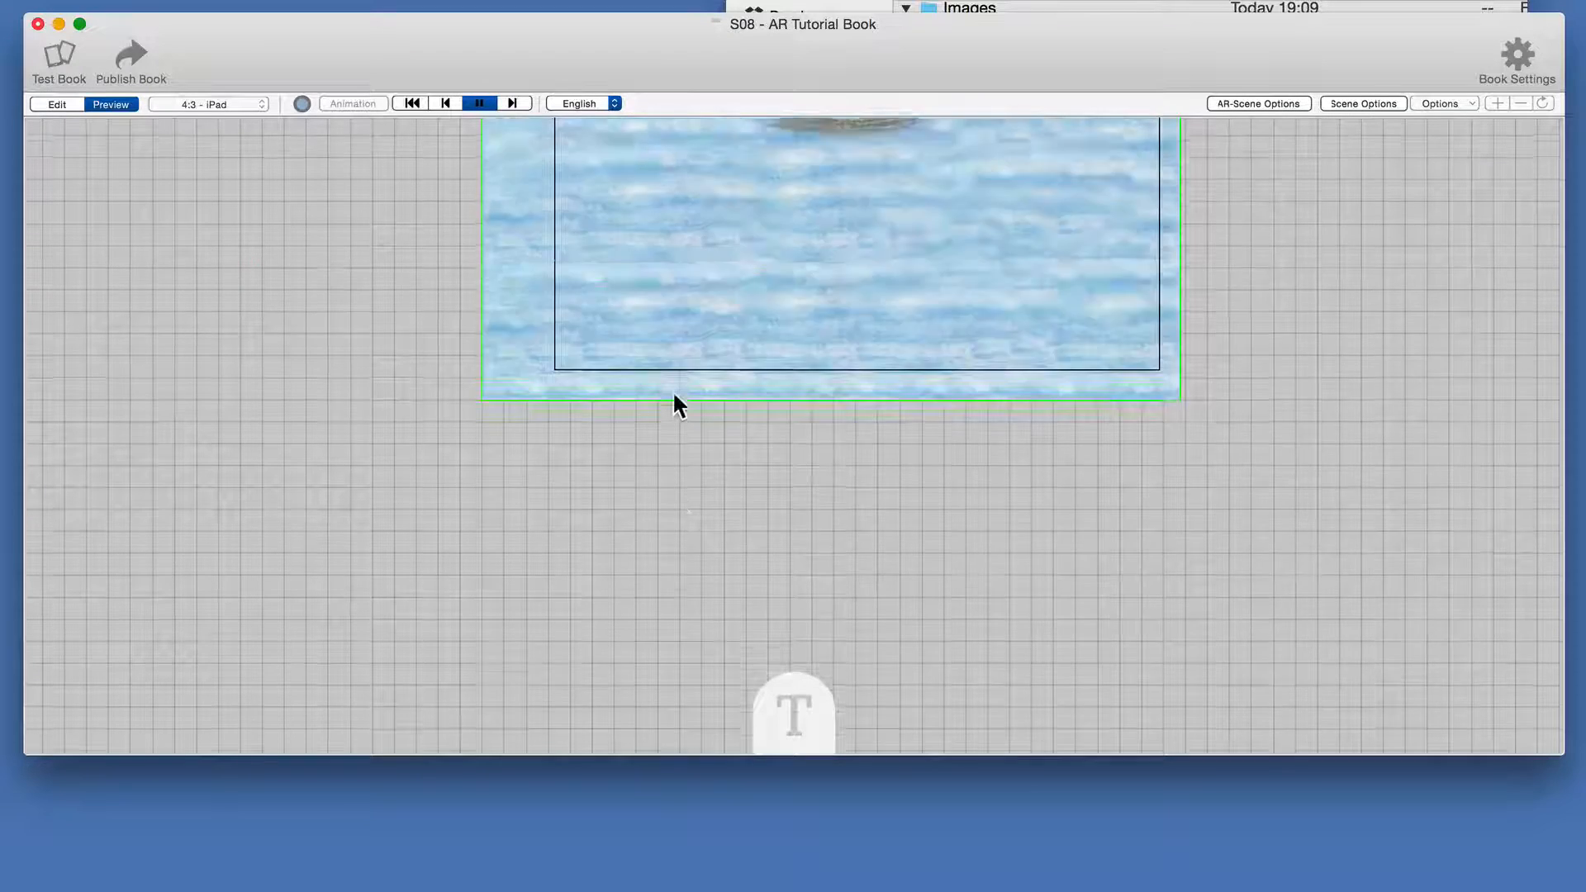
pyautogui.click(798, 719)
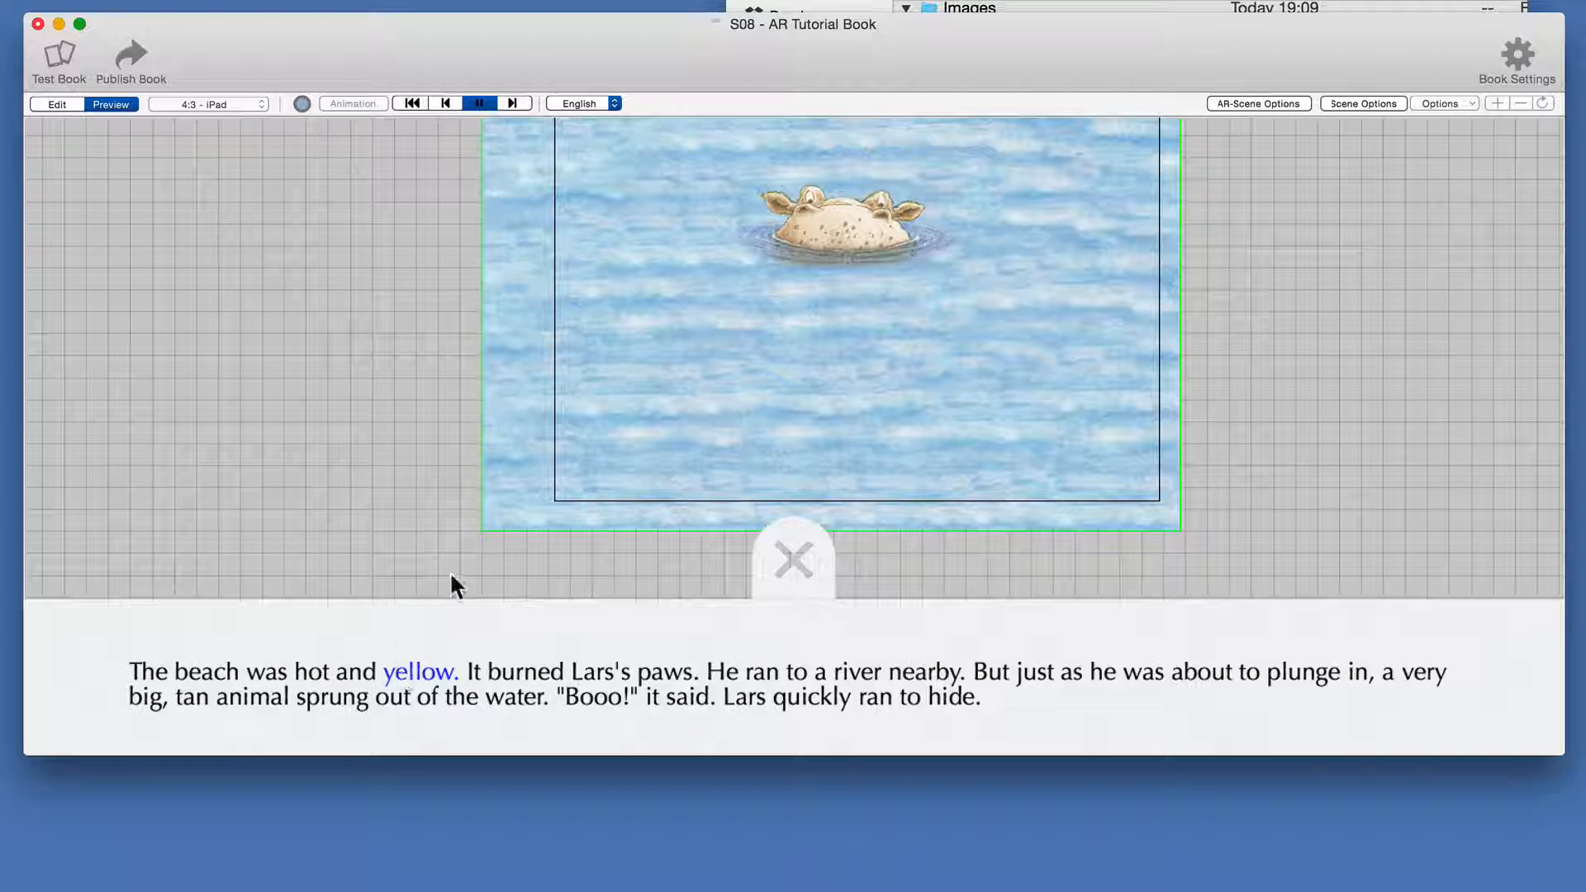
pyautogui.click(412, 102)
pyautogui.click(477, 104)
pyautogui.press('Escape')
pyautogui.scroll(5, 709, 507)
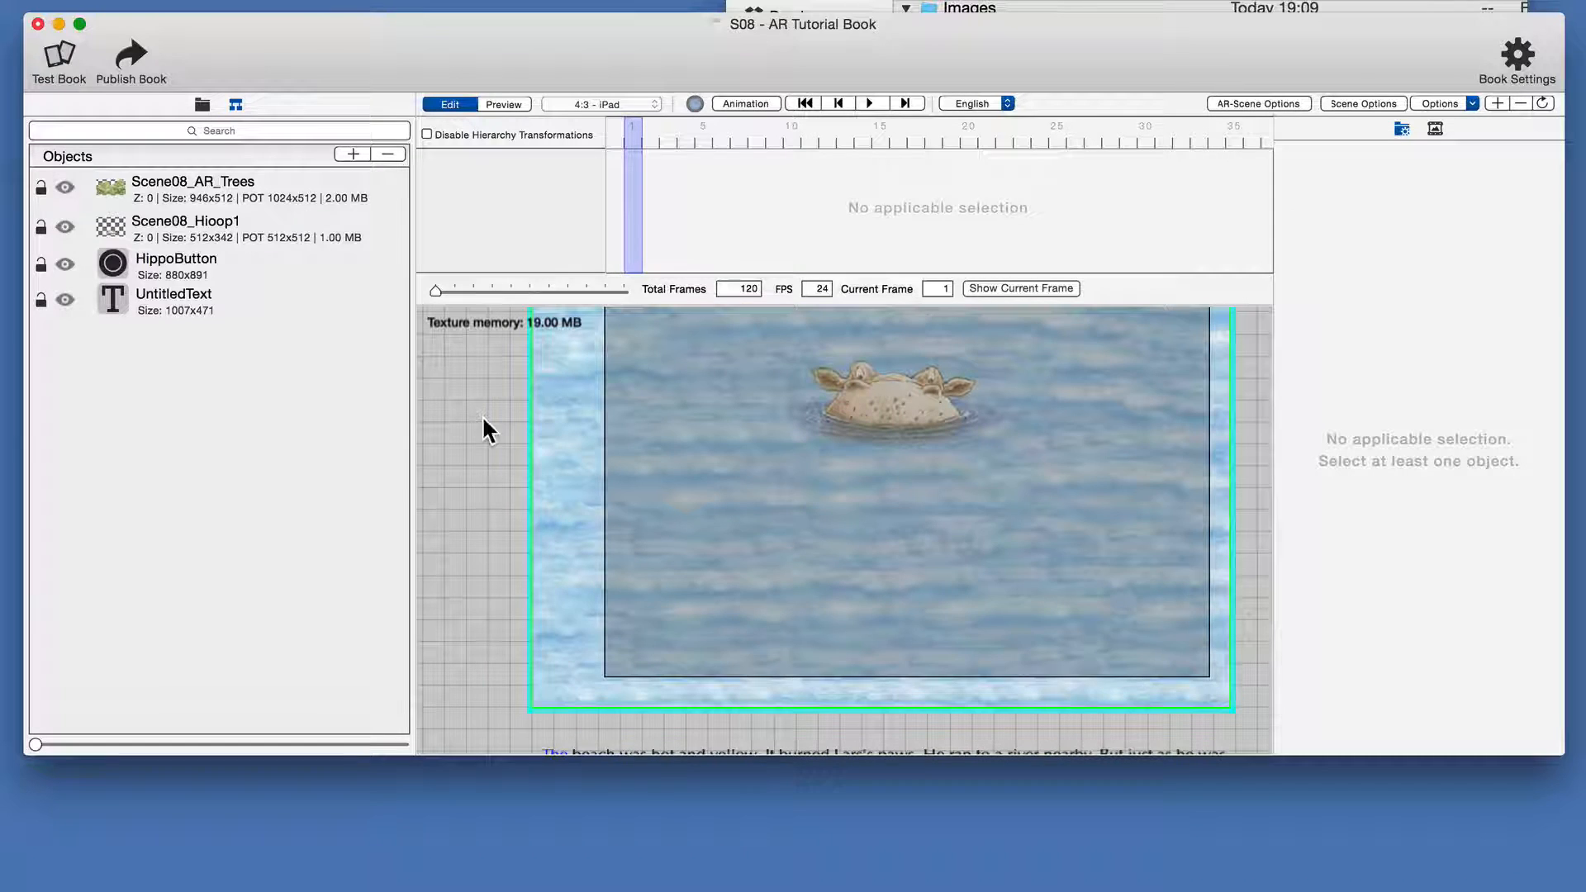
# Start a test of the book and save the current scene's changes
pyautogui.scroll(5, 575, 443)
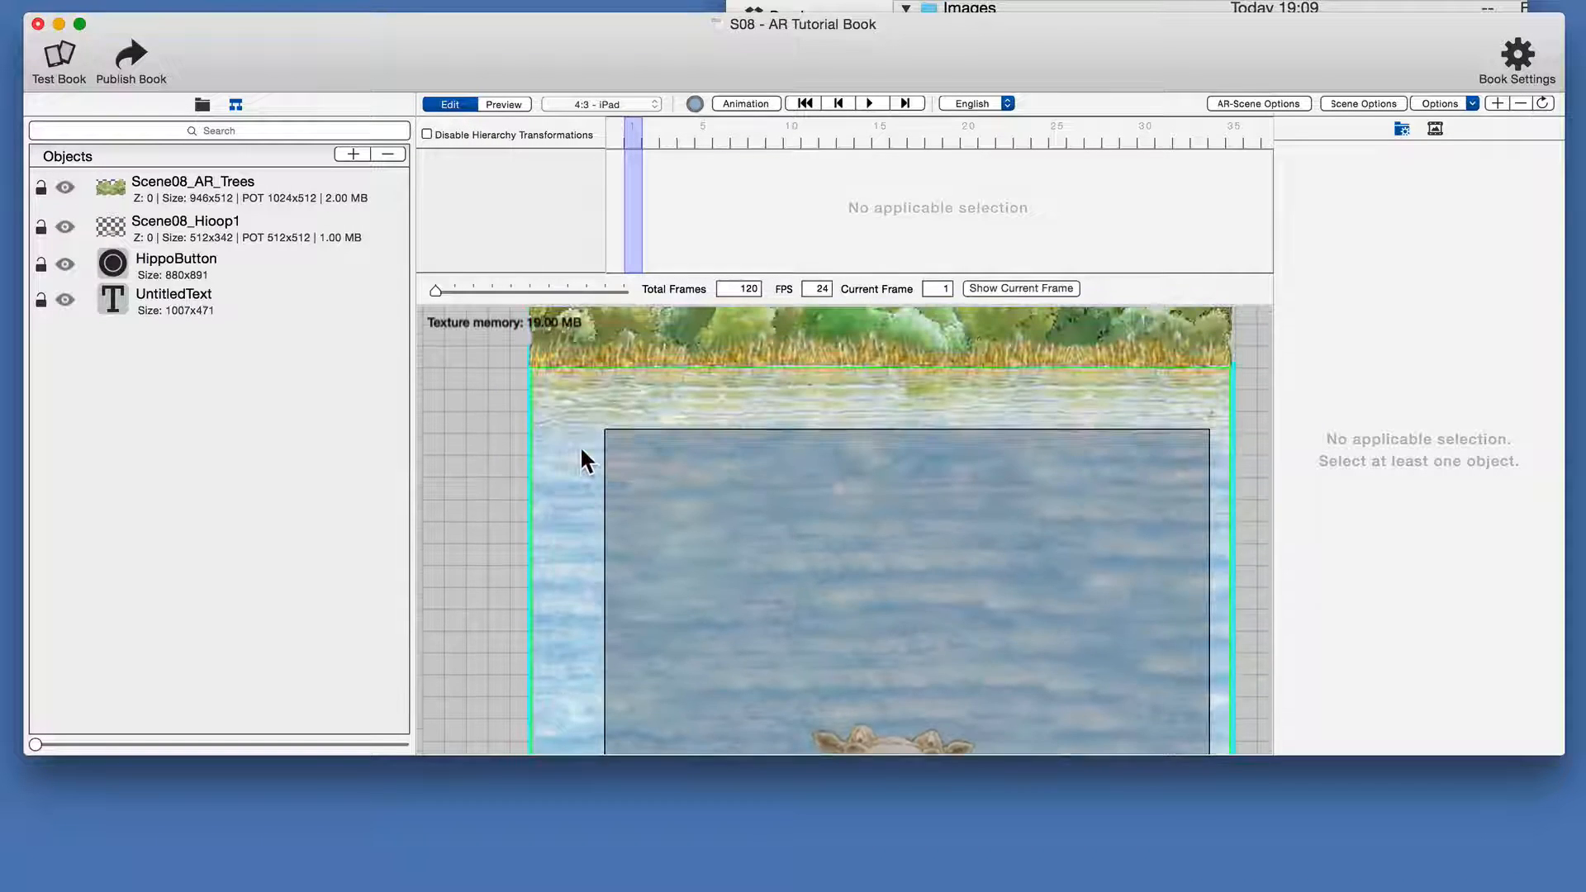
pyautogui.scroll(-4, 612, 459)
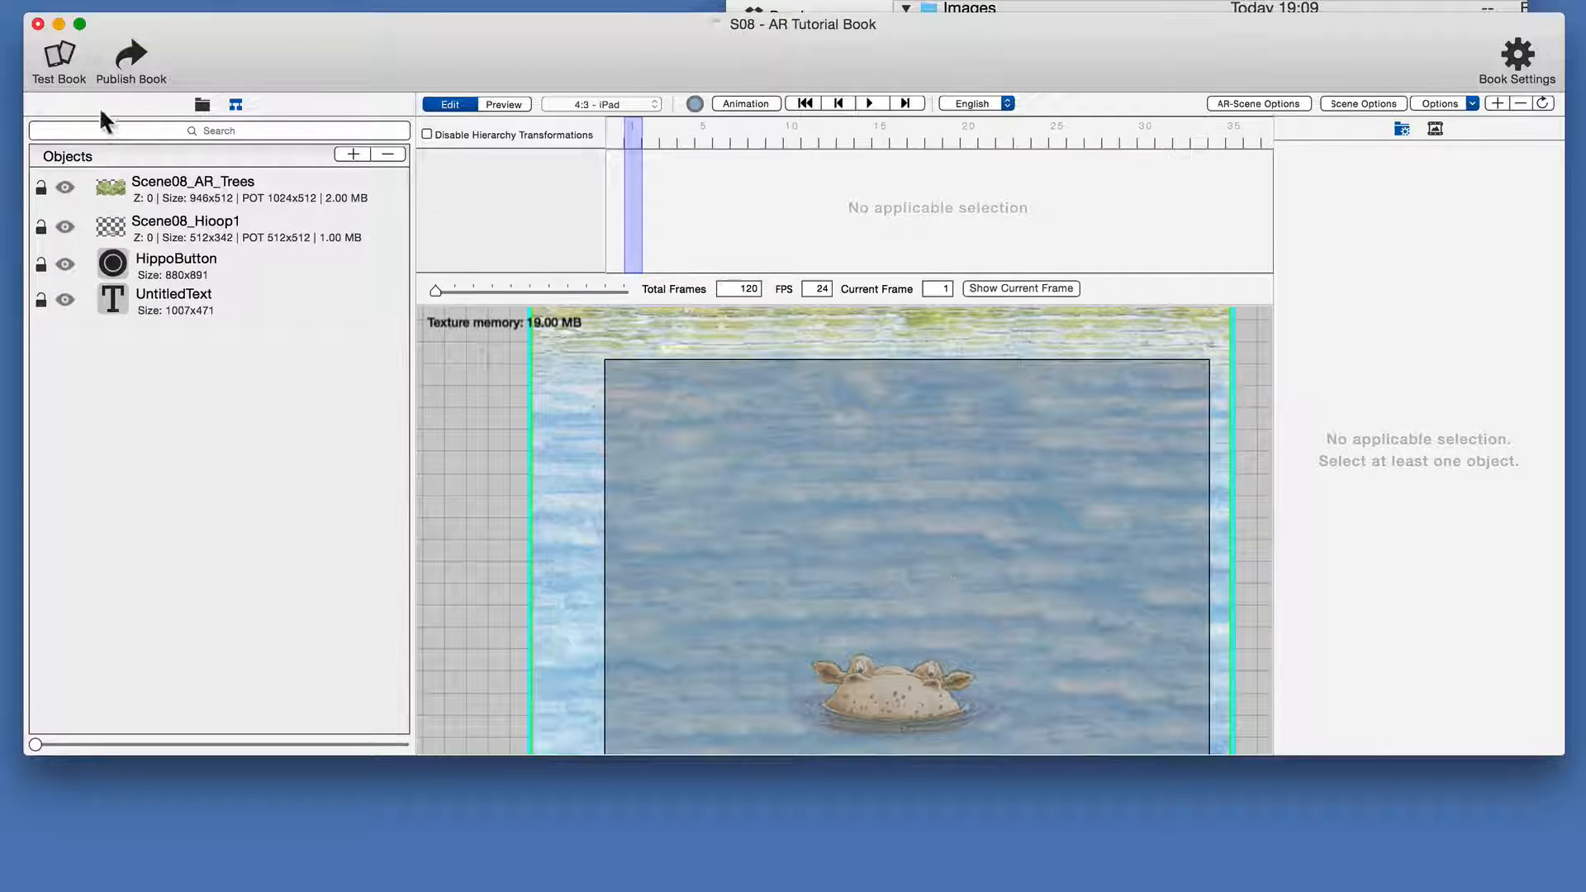
pyautogui.click(53, 59)
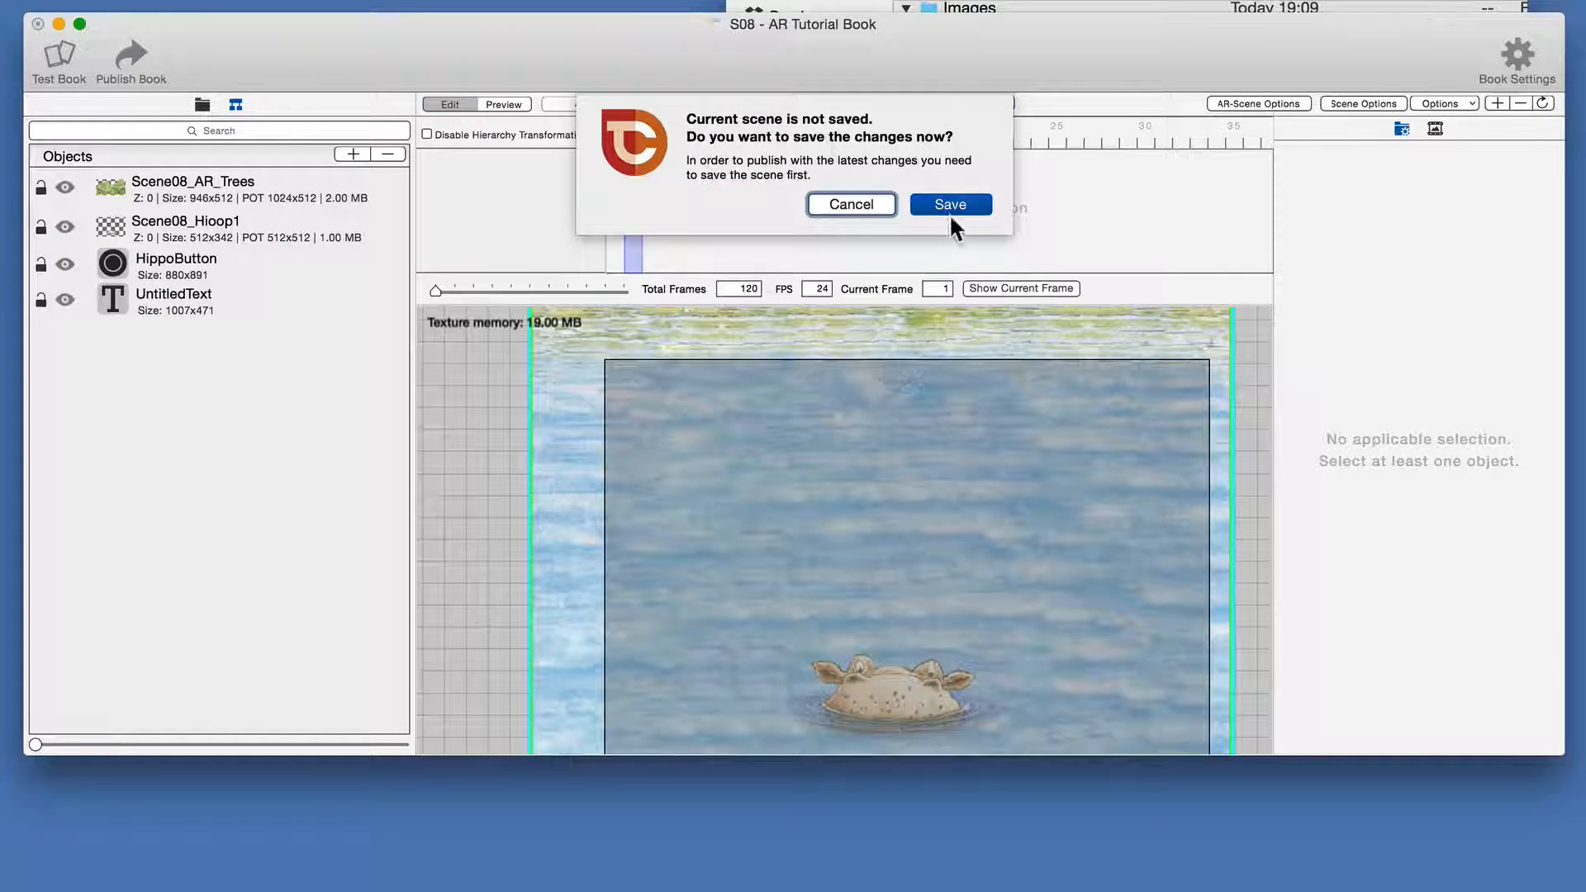
pyautogui.click(950, 207)
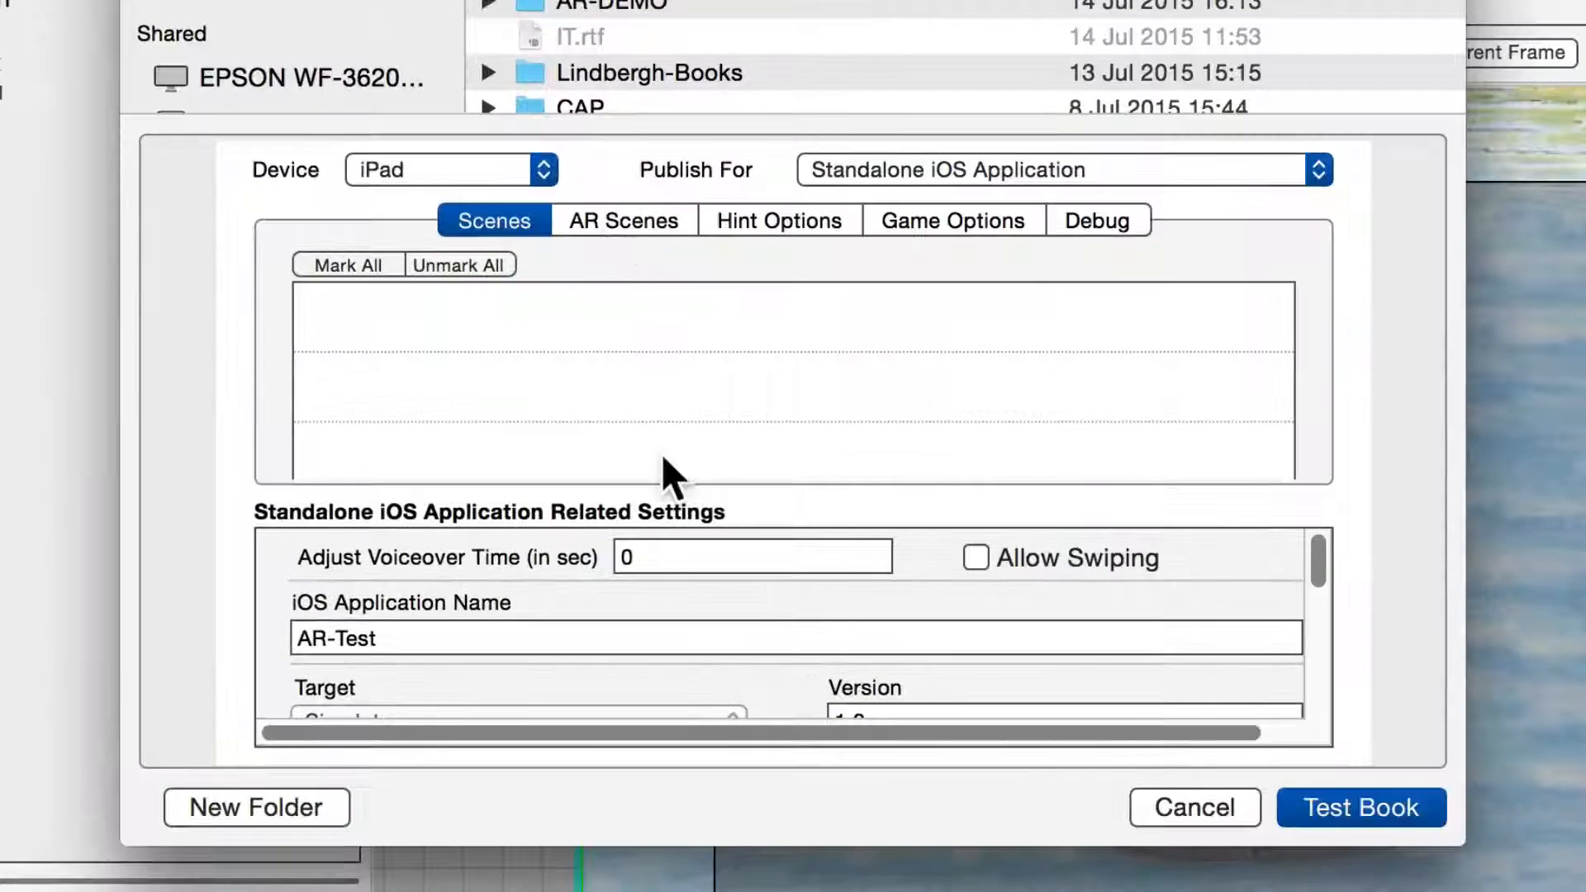
# Set the standalone iOS application's target to Device with the ABC-app-AdHoc provisioning profile and build the test book
pyautogui.scroll(-5, 669, 617)
pyautogui.scroll(3, 665, 611)
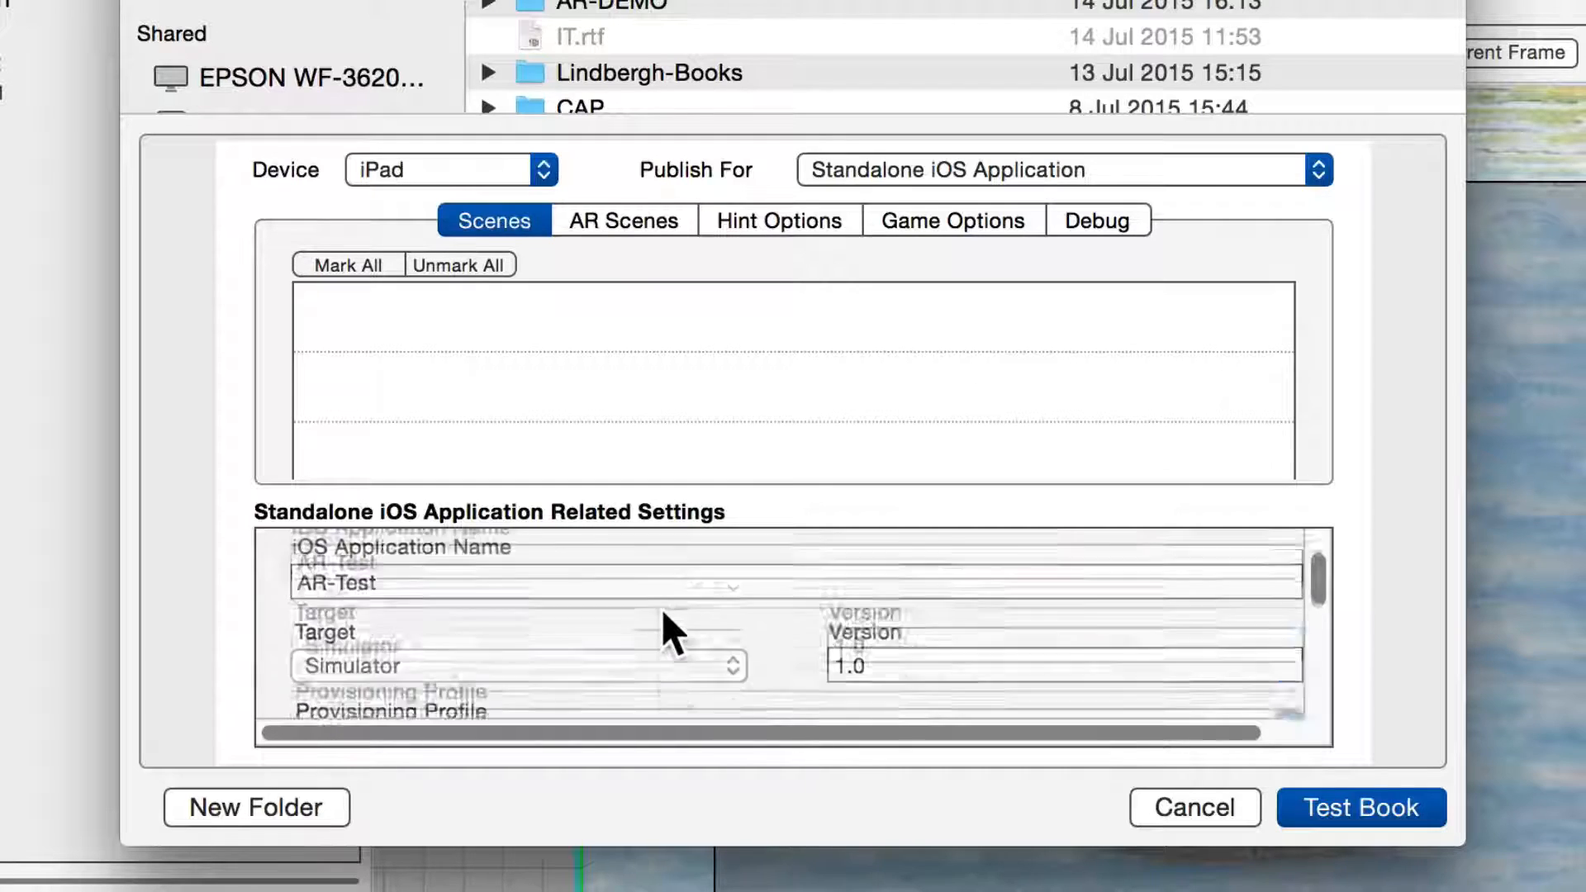
pyautogui.scroll(-6, 661, 608)
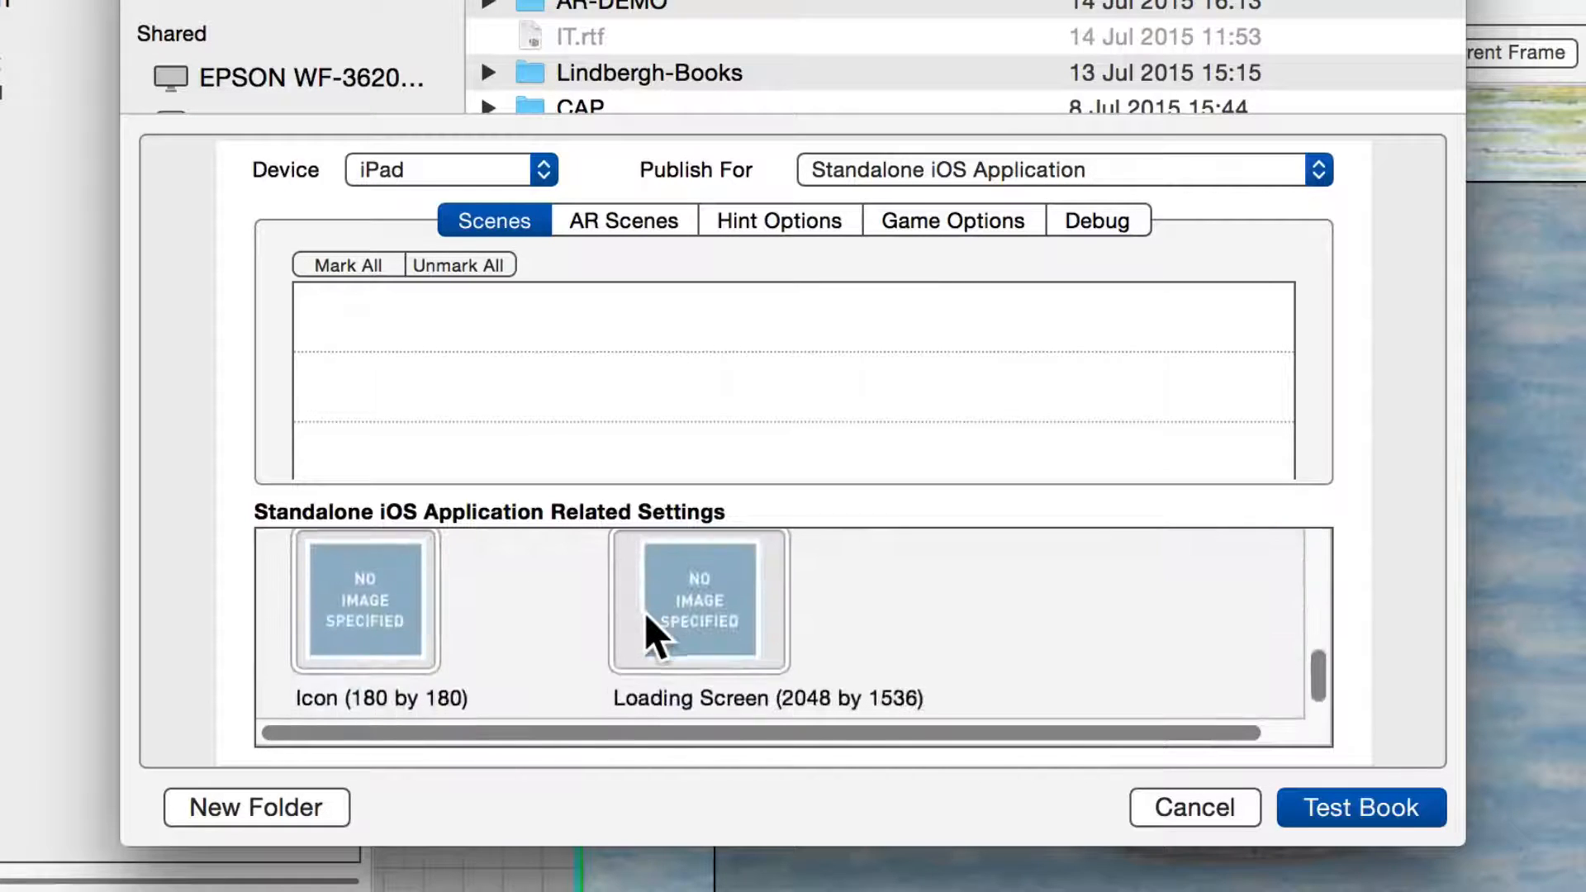
pyautogui.scroll(2, 645, 612)
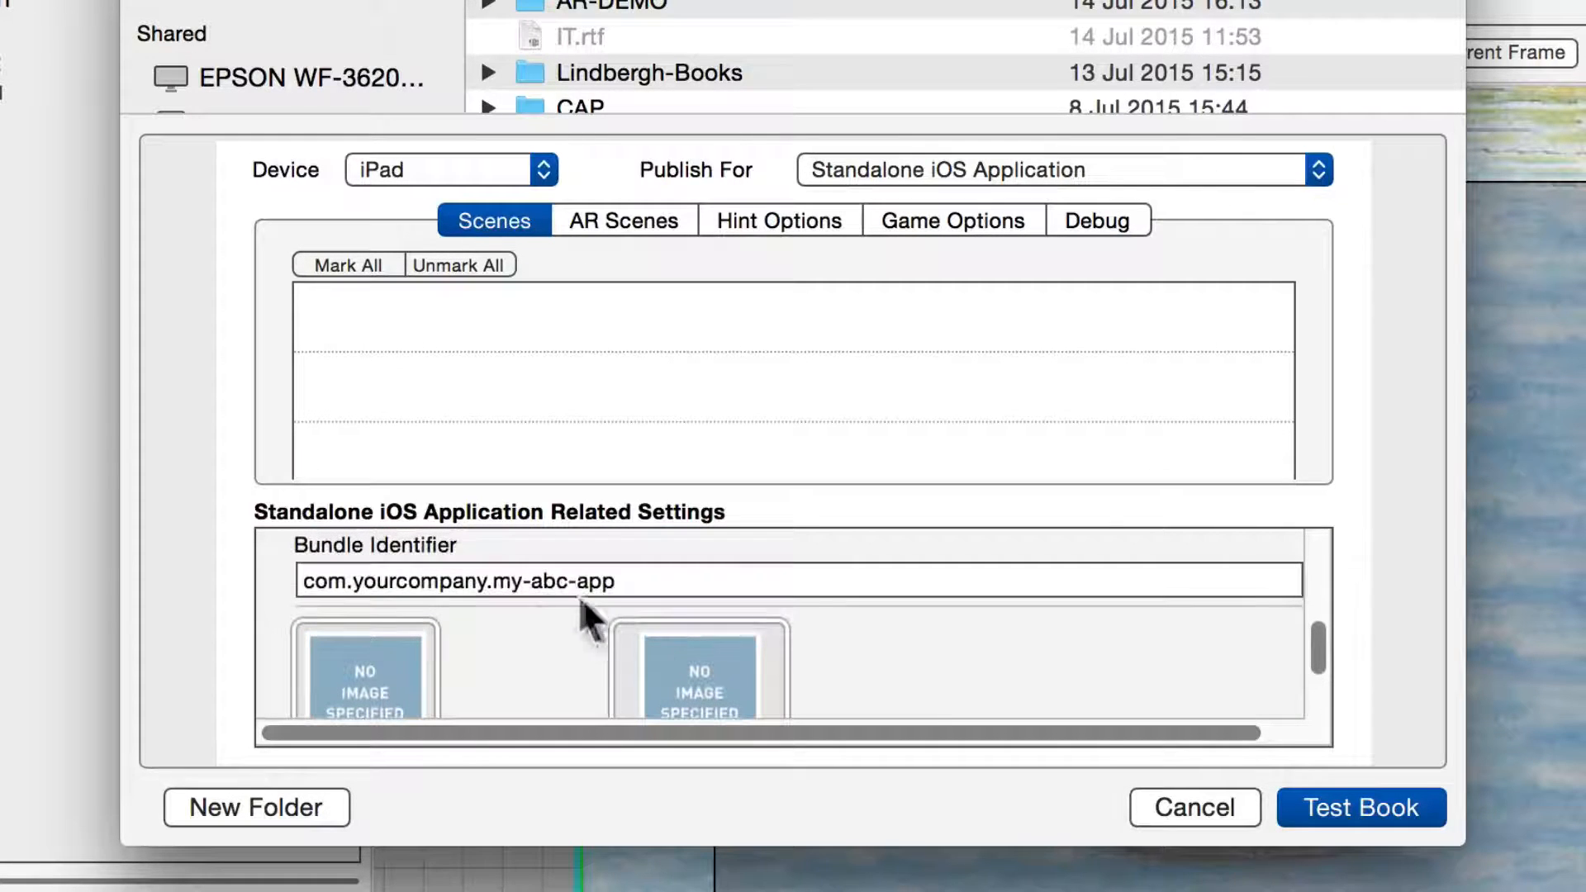
pyautogui.scroll(3, 476, 611)
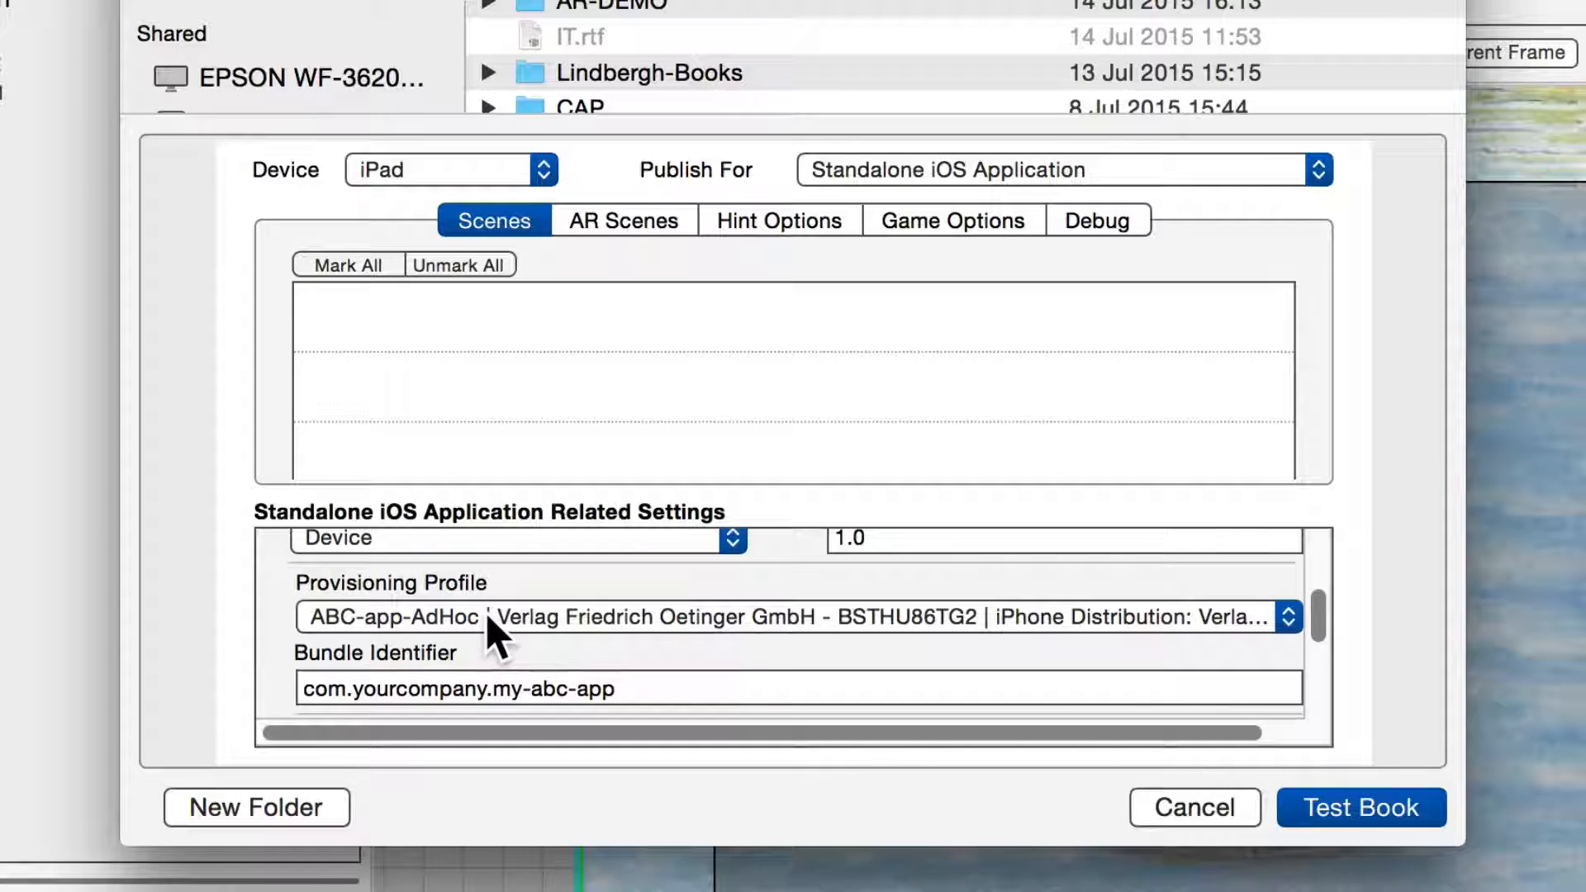
pyautogui.click(1315, 808)
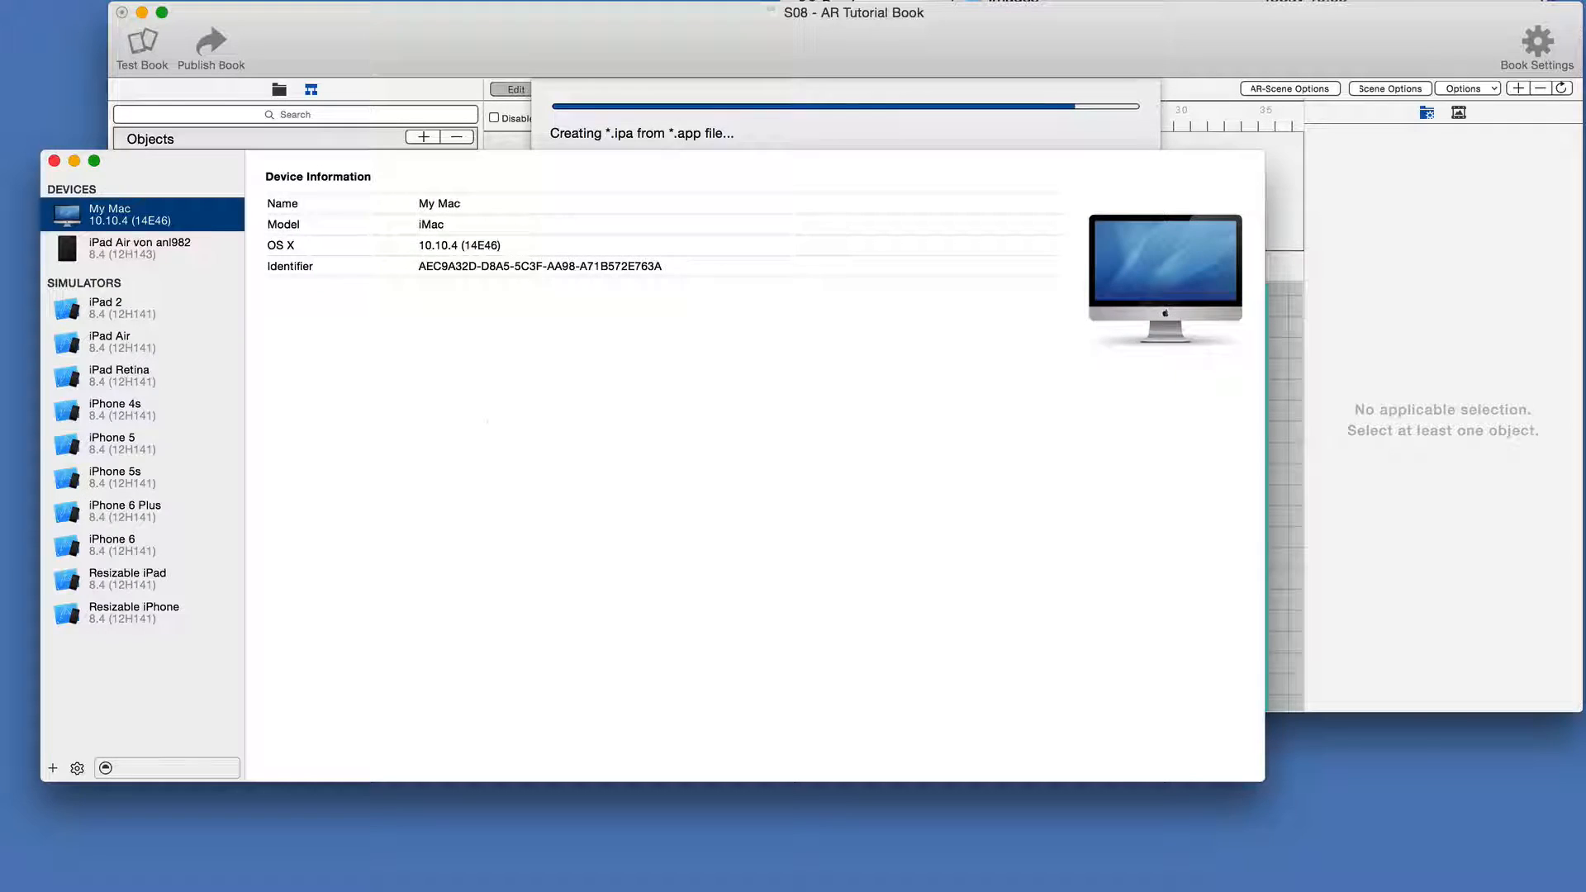
# Install AR Tutorial Book.ipa on the connected iPad Air through the device manager and open a new movie recording for mirroring the iPad
pyautogui.click(195, 260)
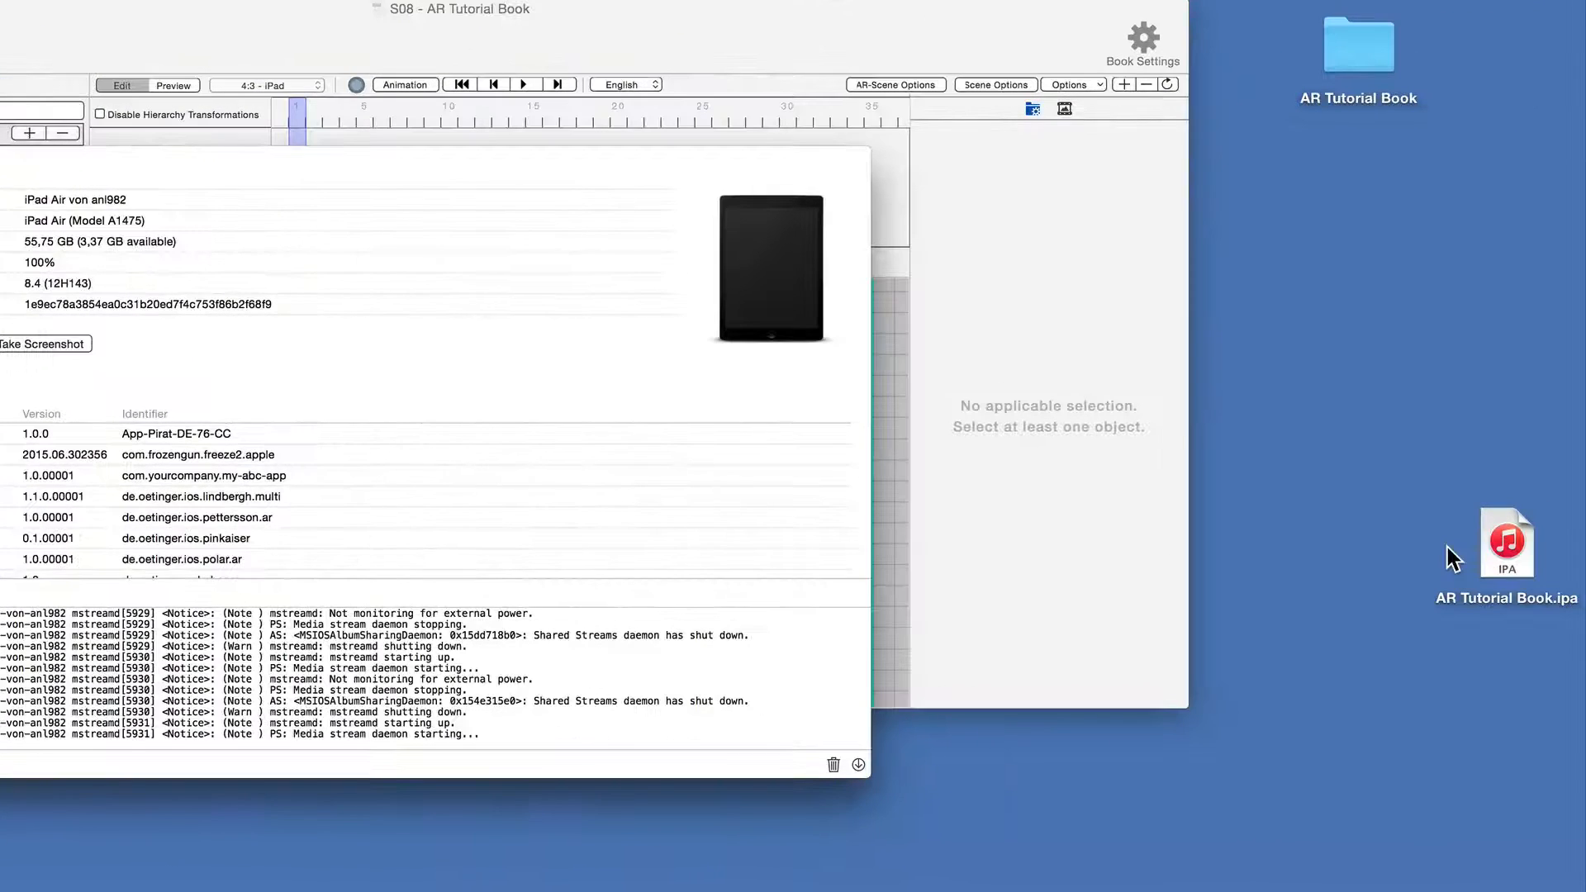
pyautogui.moveTo(1505, 543); pyautogui.dragTo(428, 483)
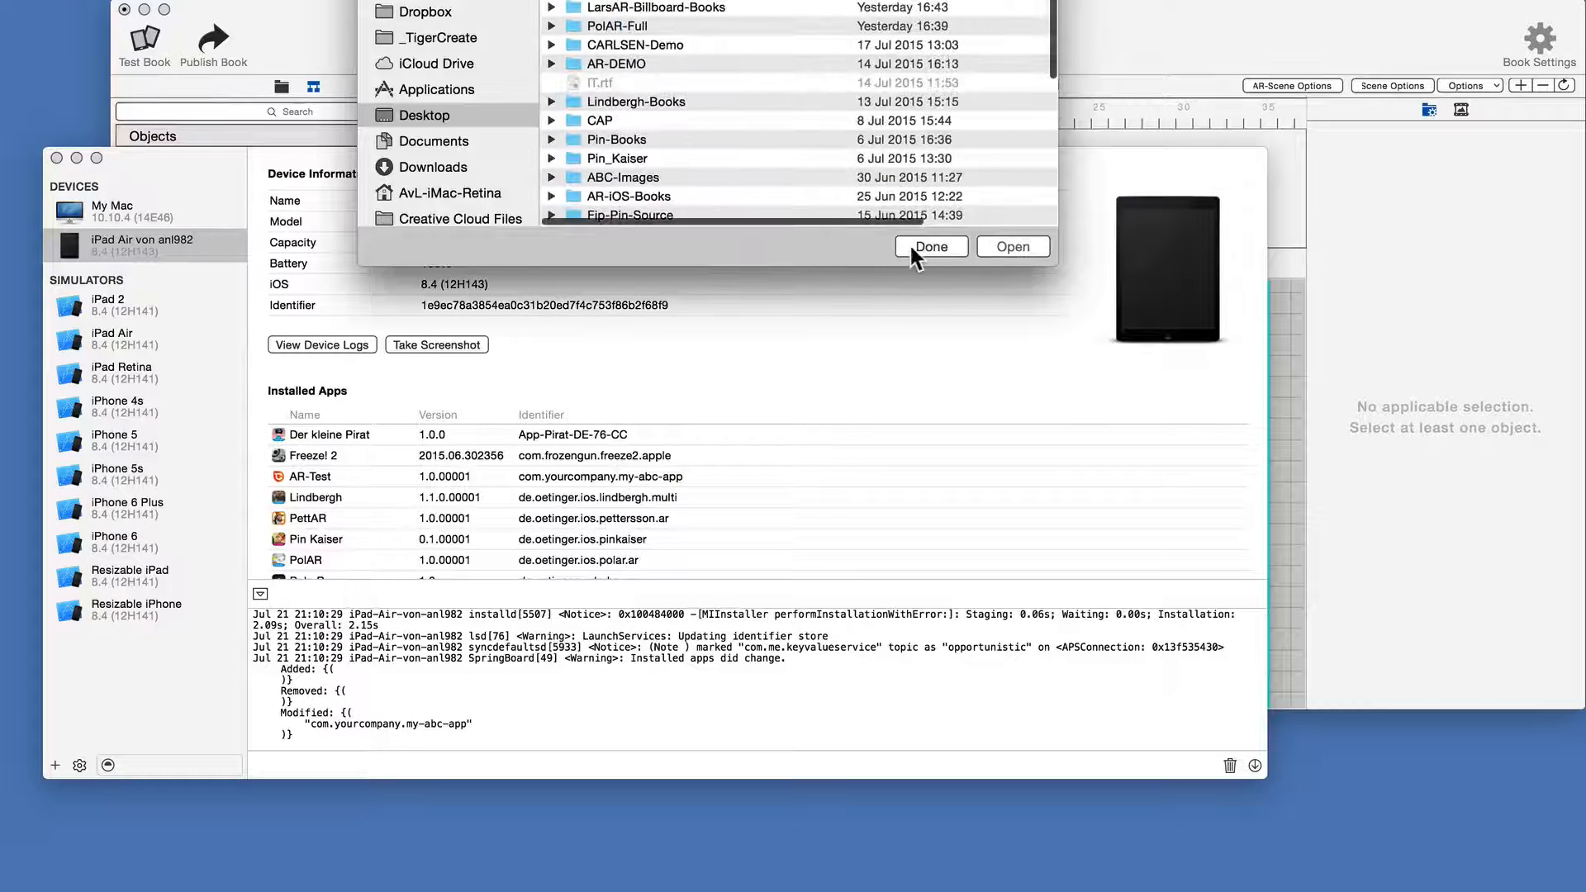
pyautogui.click(931, 247)
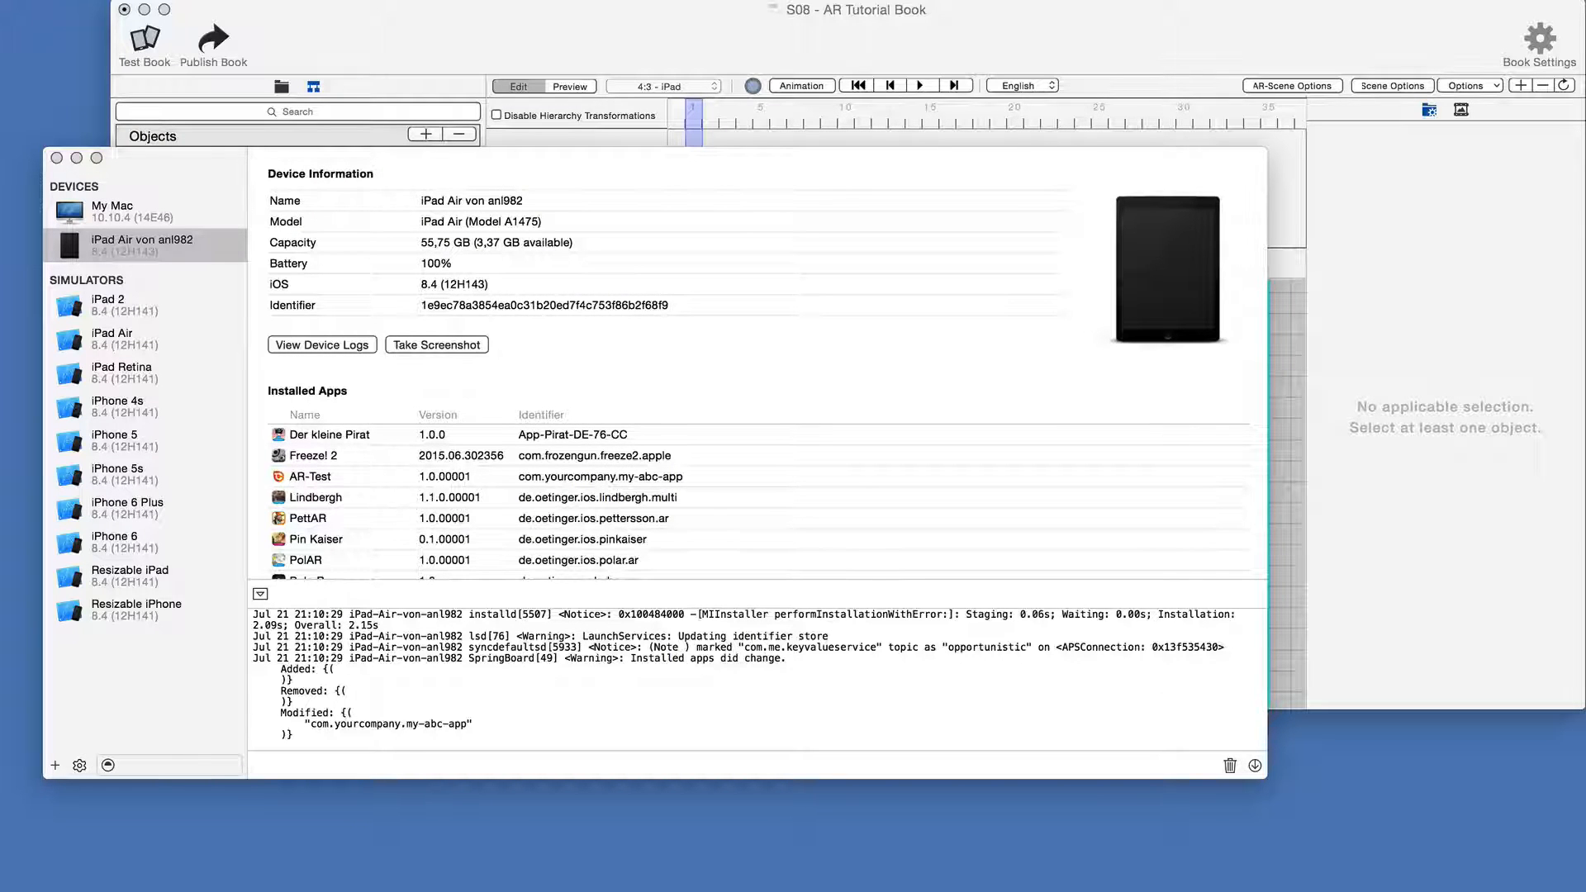
pyautogui.press('alt+super+n')
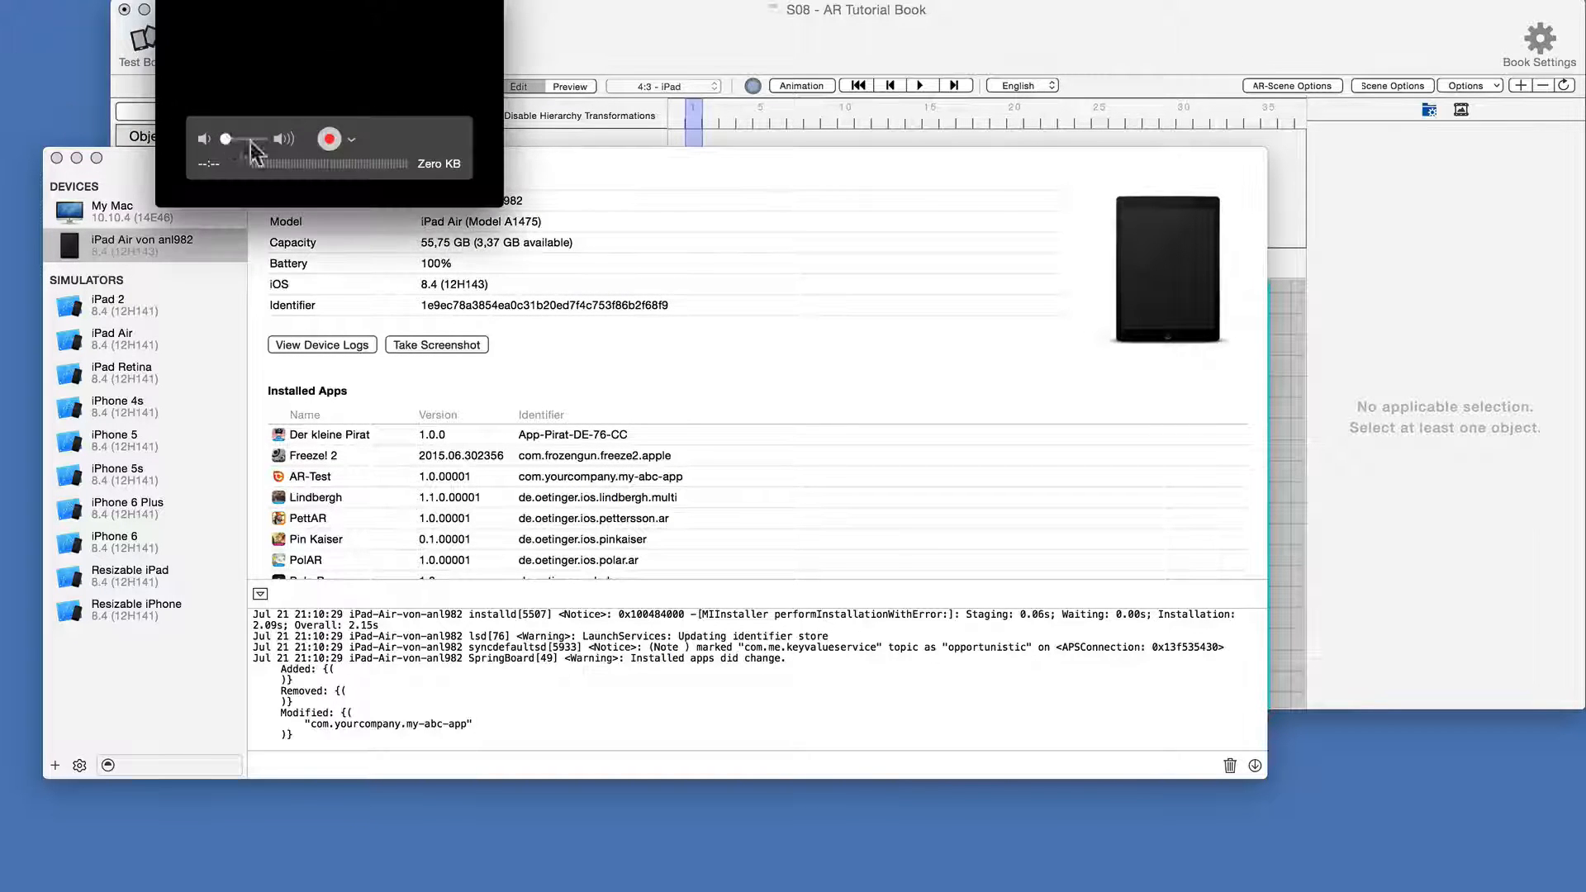
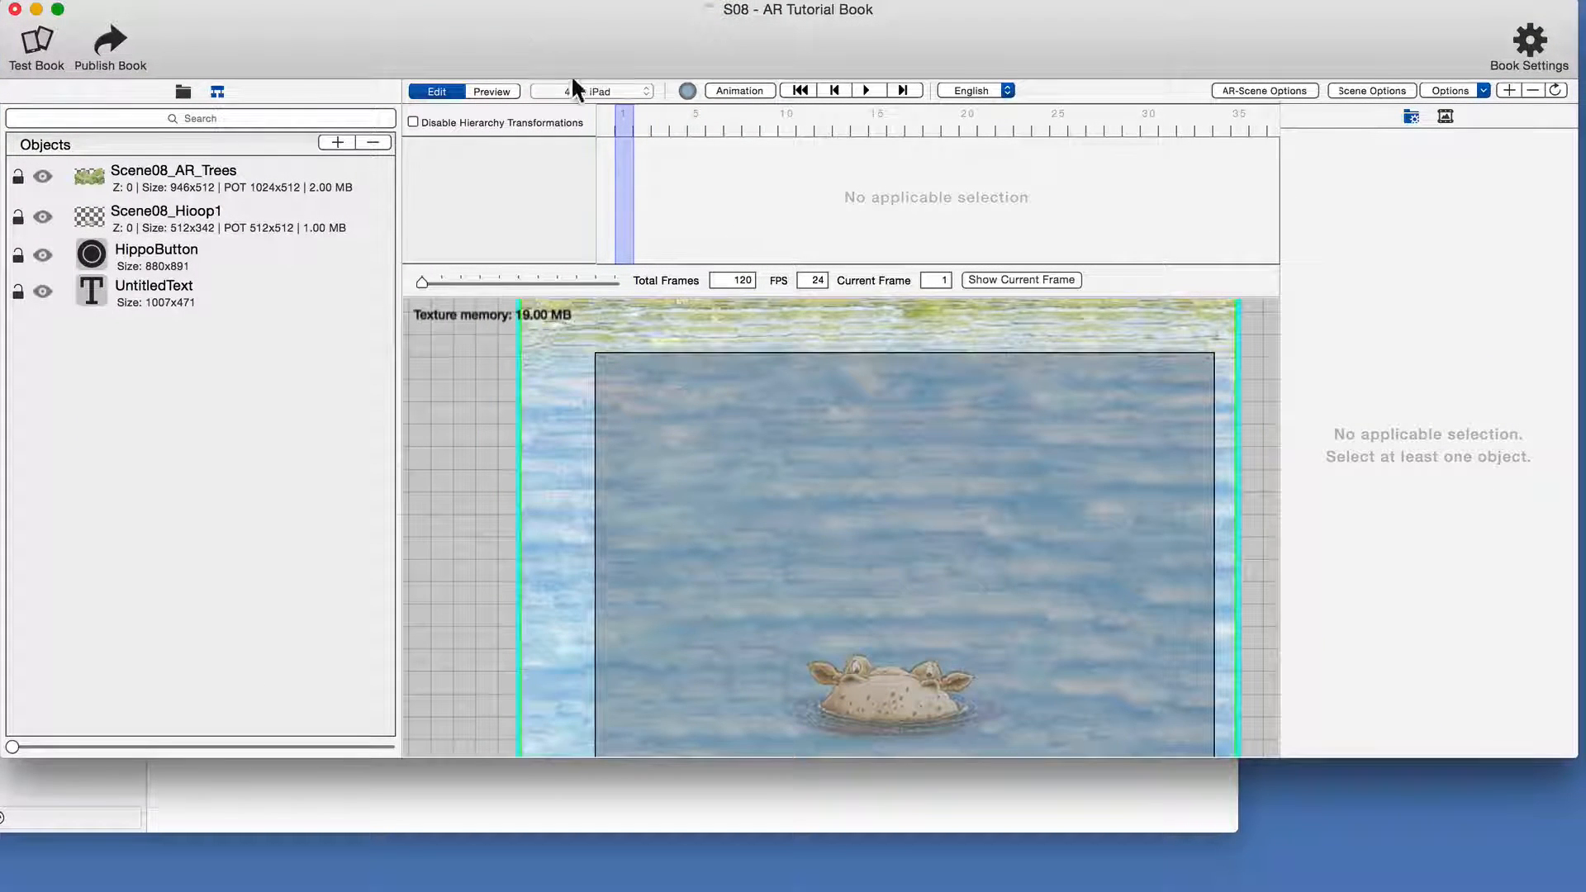
# Set the Scene08_AR_Trees object's 3D AR rotation to Rotate using x-axis, with minimum rotation 60 and maximum rotation 90
pyautogui.scroll(8, 785, 400)
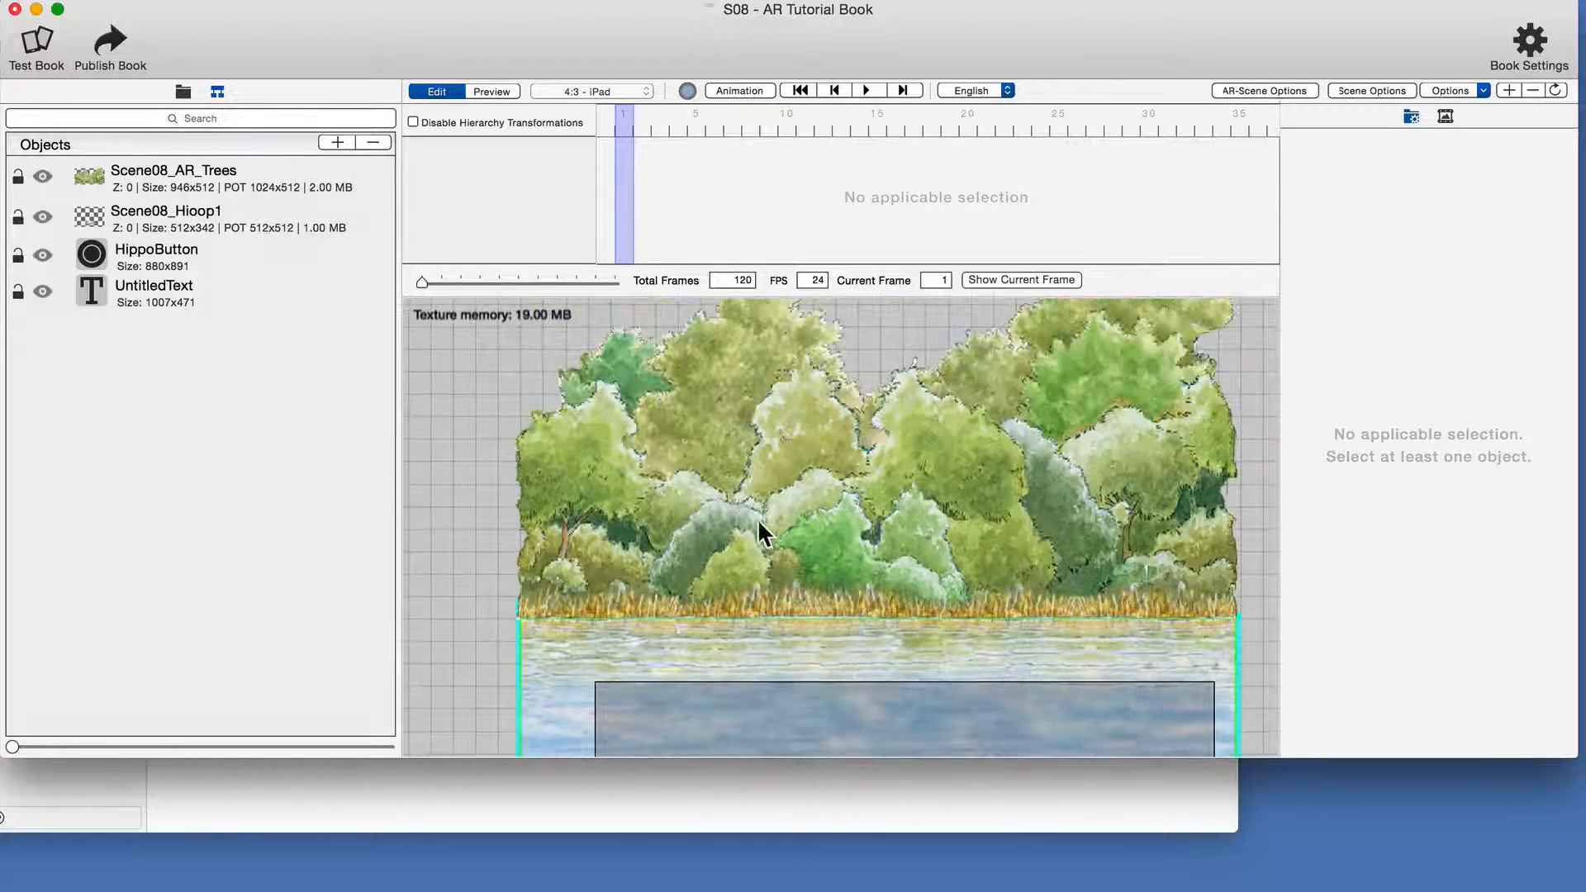
pyautogui.click(754, 520)
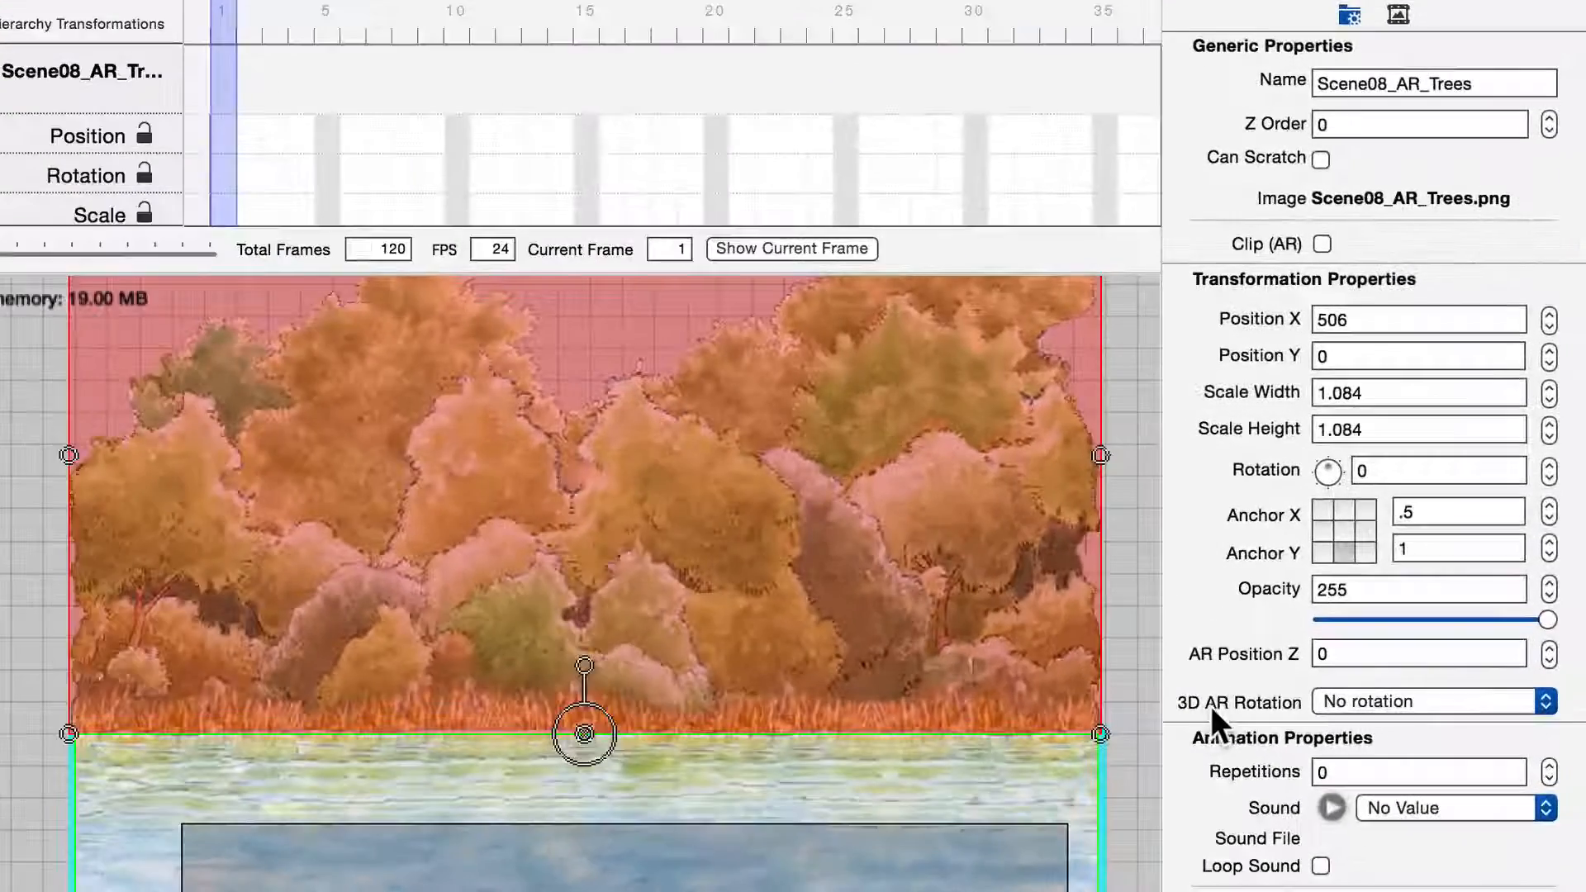
pyautogui.click(1409, 702)
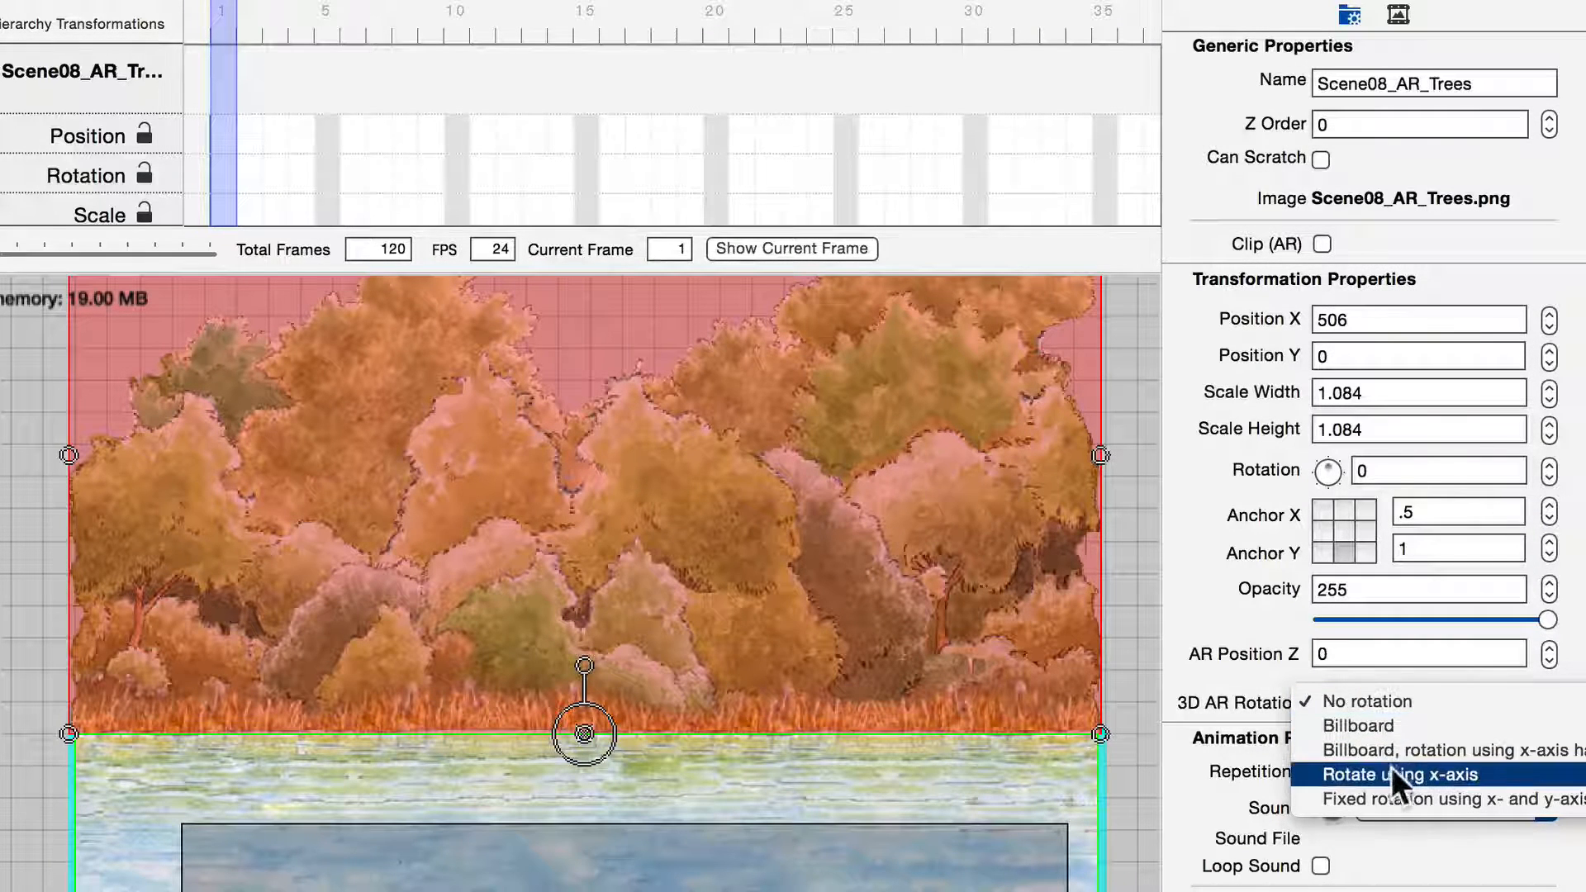
pyautogui.click(1345, 774)
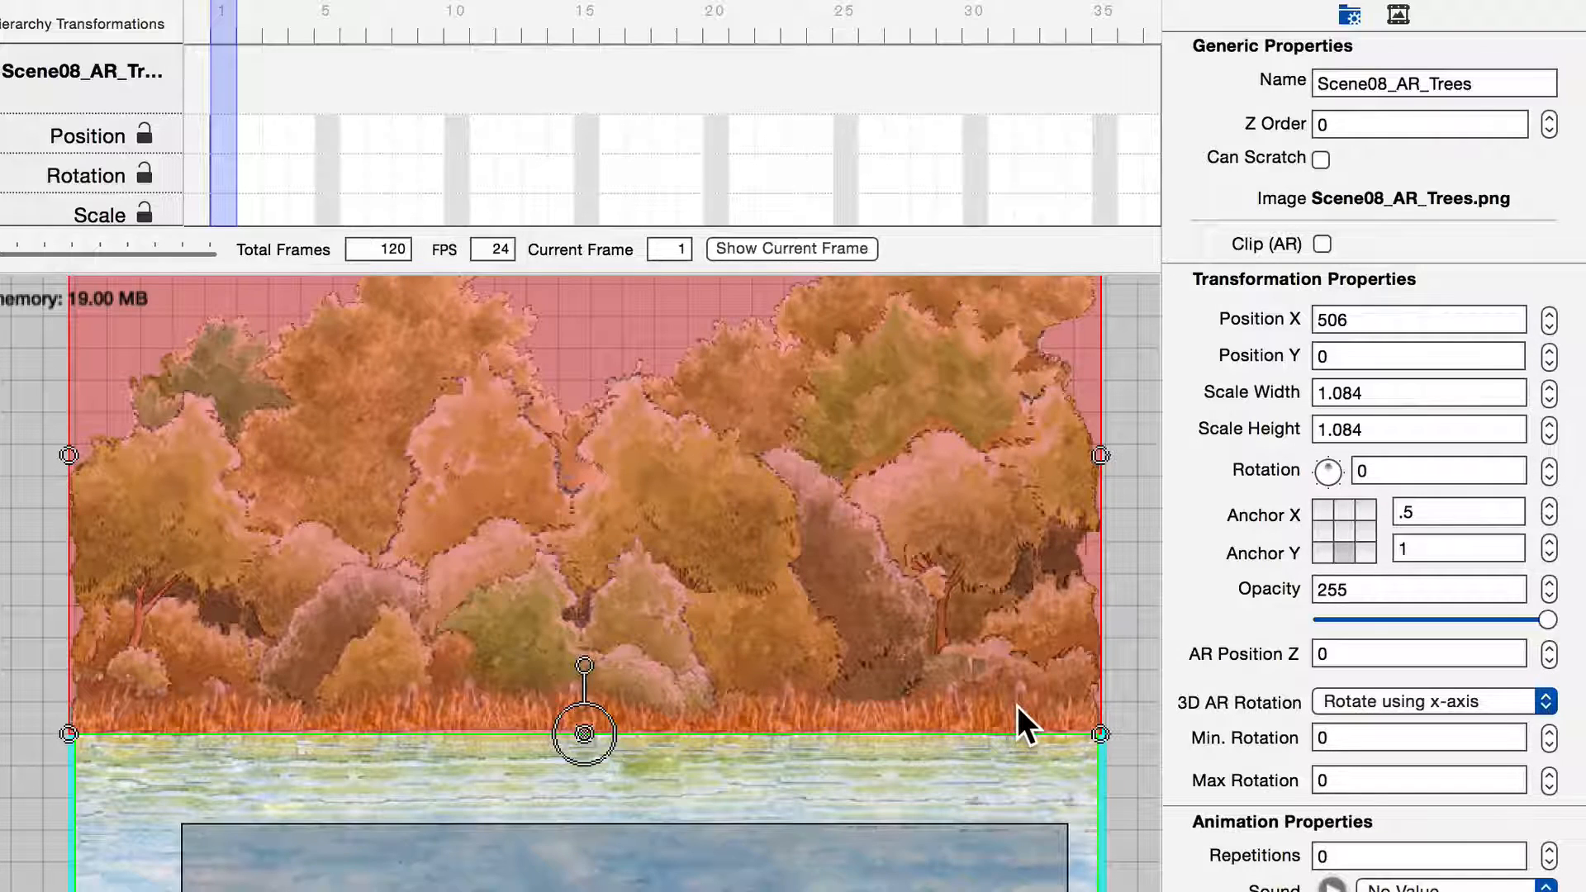
pyautogui.click(1377, 744)
pyautogui.press('Tab')
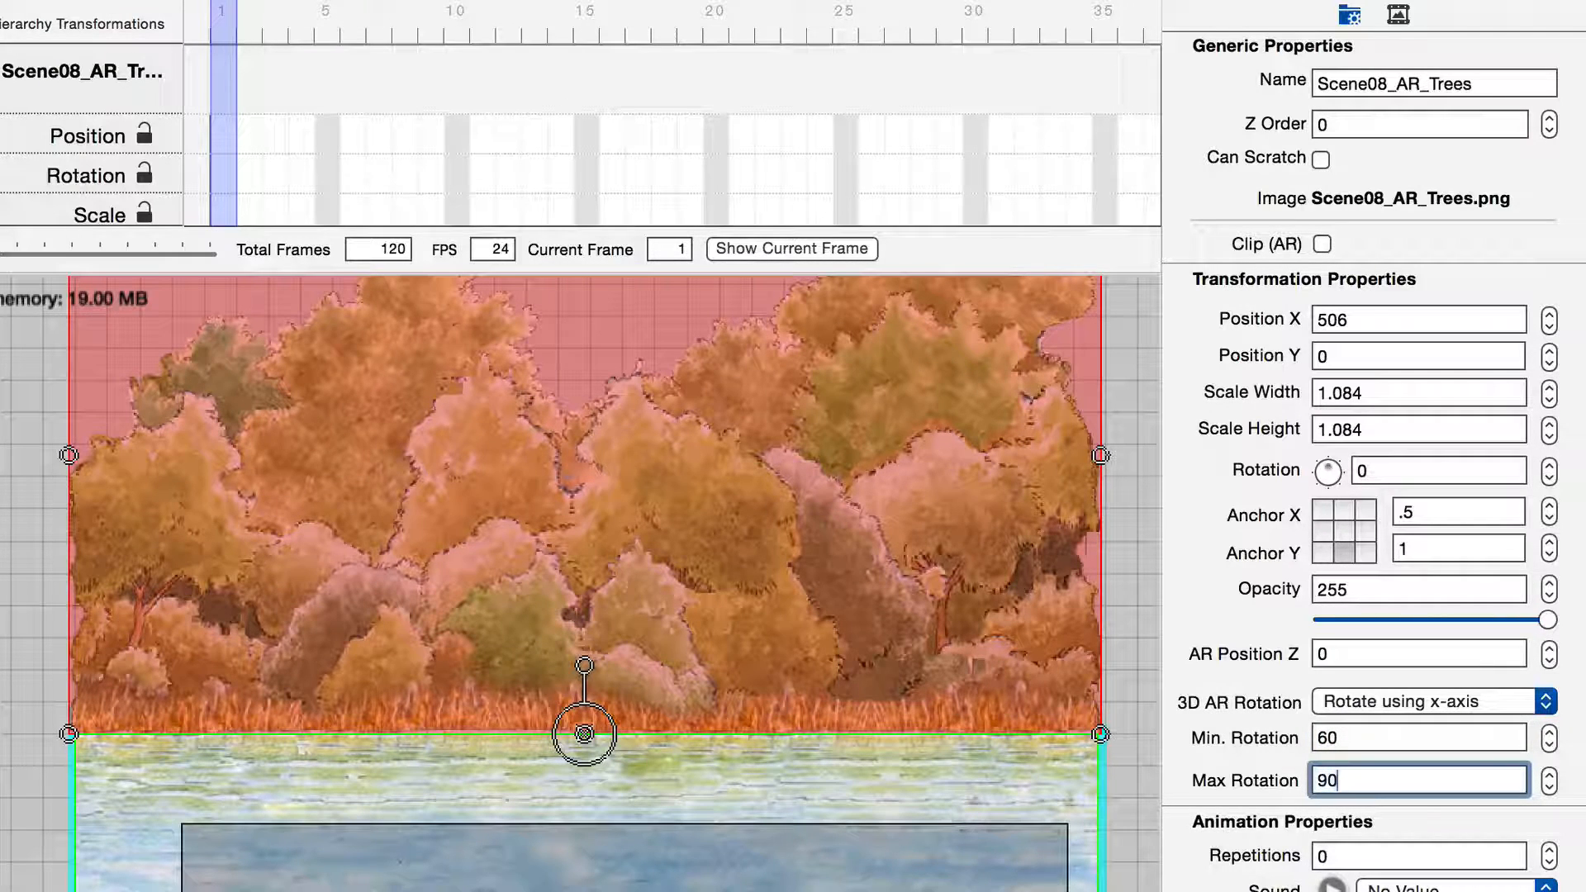
# Set the Scene08_Hioop1 hippo's 3D AR rotation to Rotate using x-axis with minimum 60 and maximum 80, and deselect it
pyautogui.scroll(-10, 968, 616)
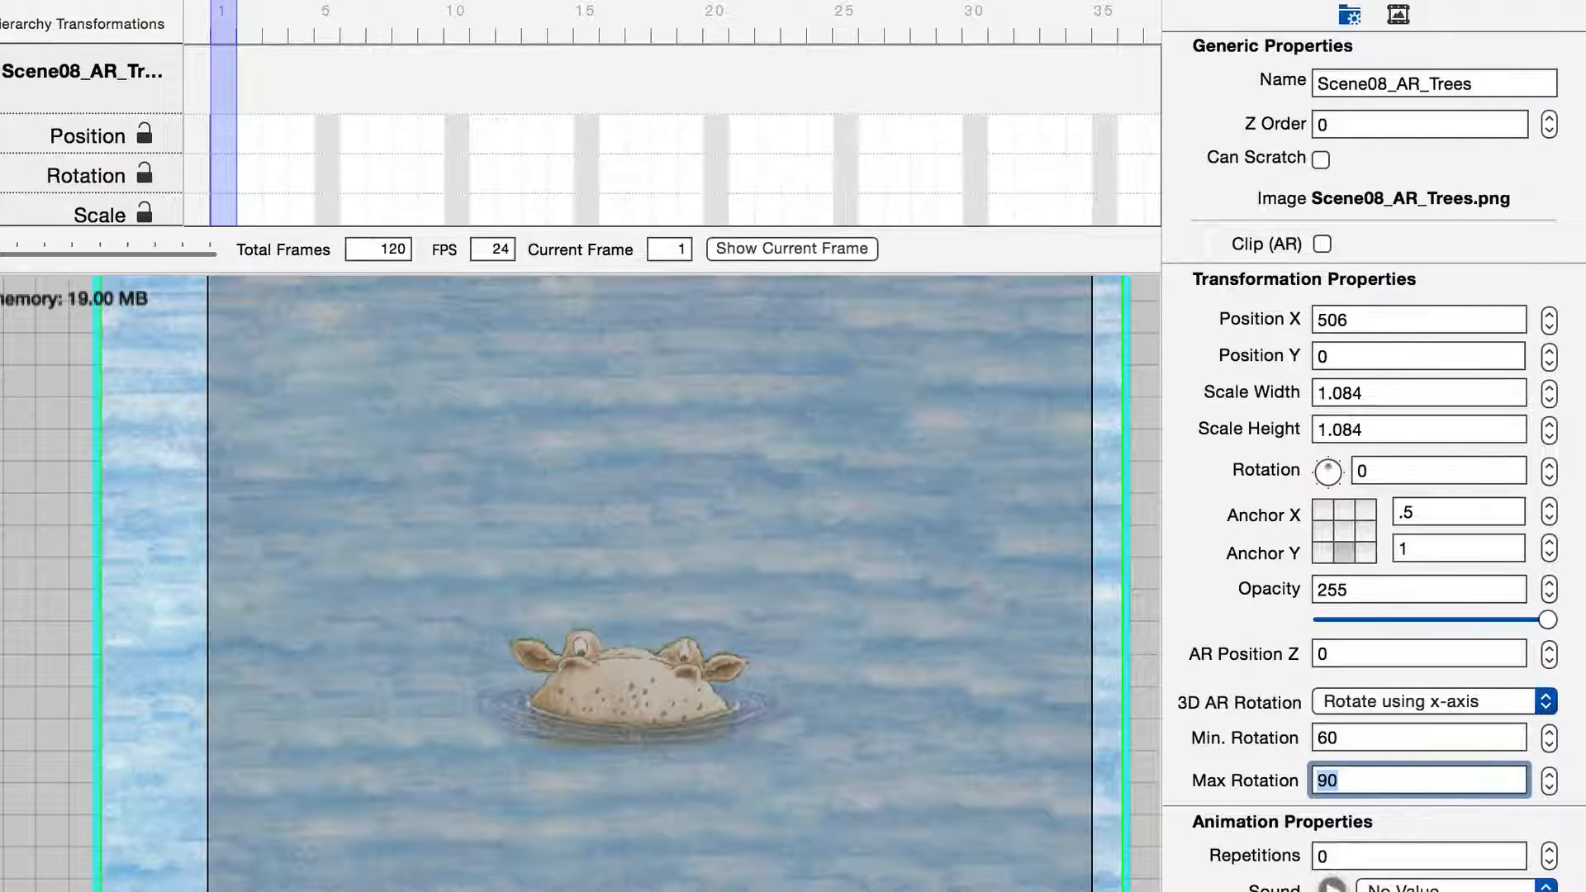
pyautogui.click(741, 553)
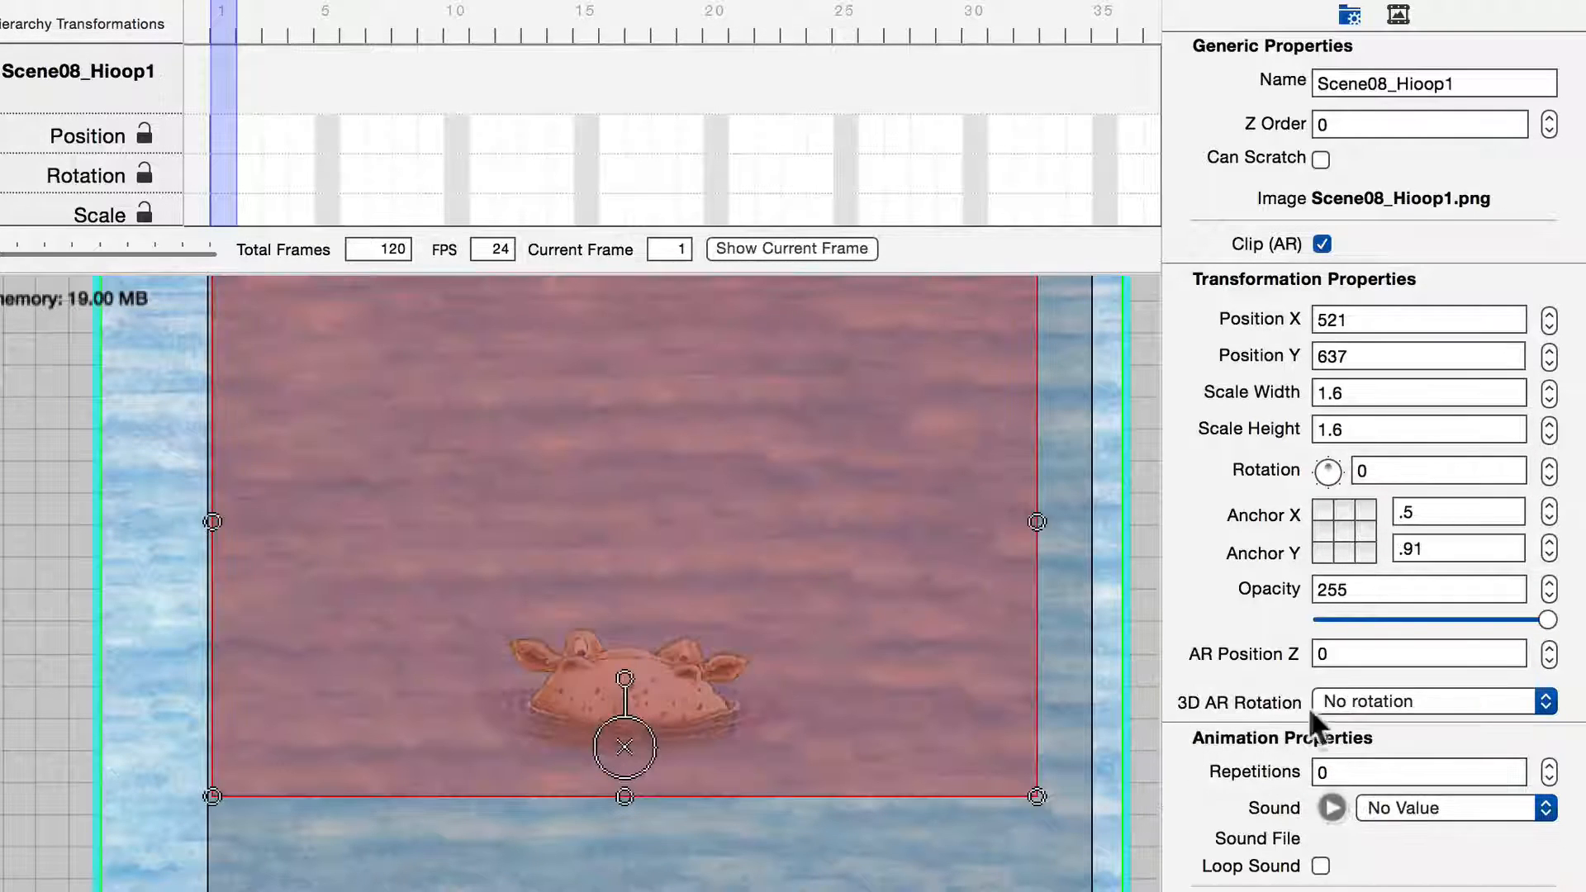
pyautogui.click(1350, 698)
pyautogui.click(1382, 773)
pyautogui.click(1391, 736)
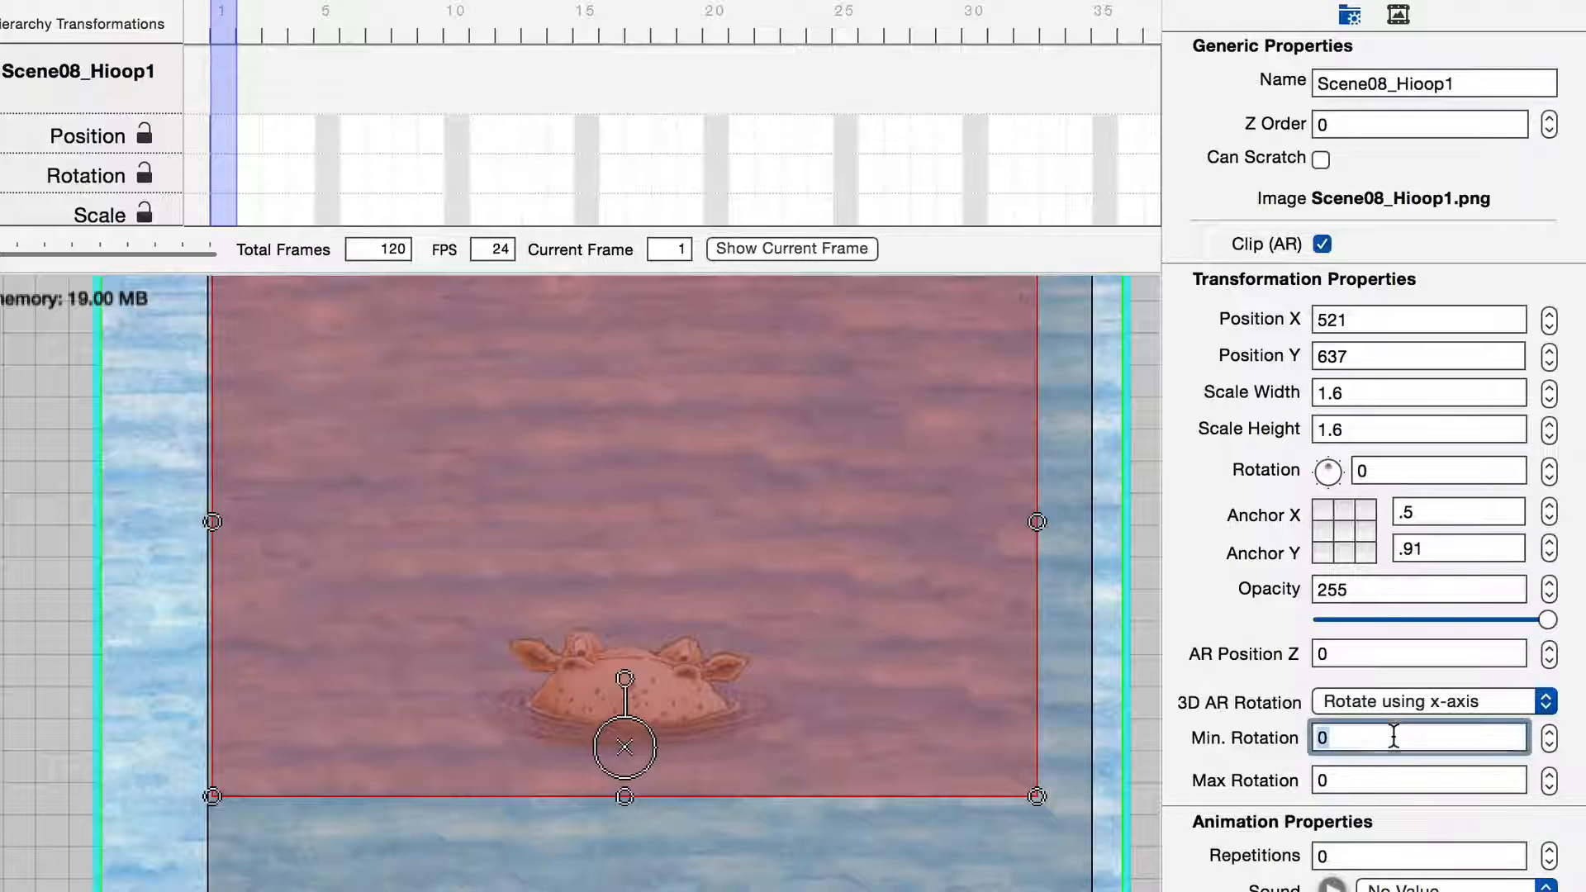
pyautogui.write('60')
pyautogui.press('Tab')
pyautogui.write('80')
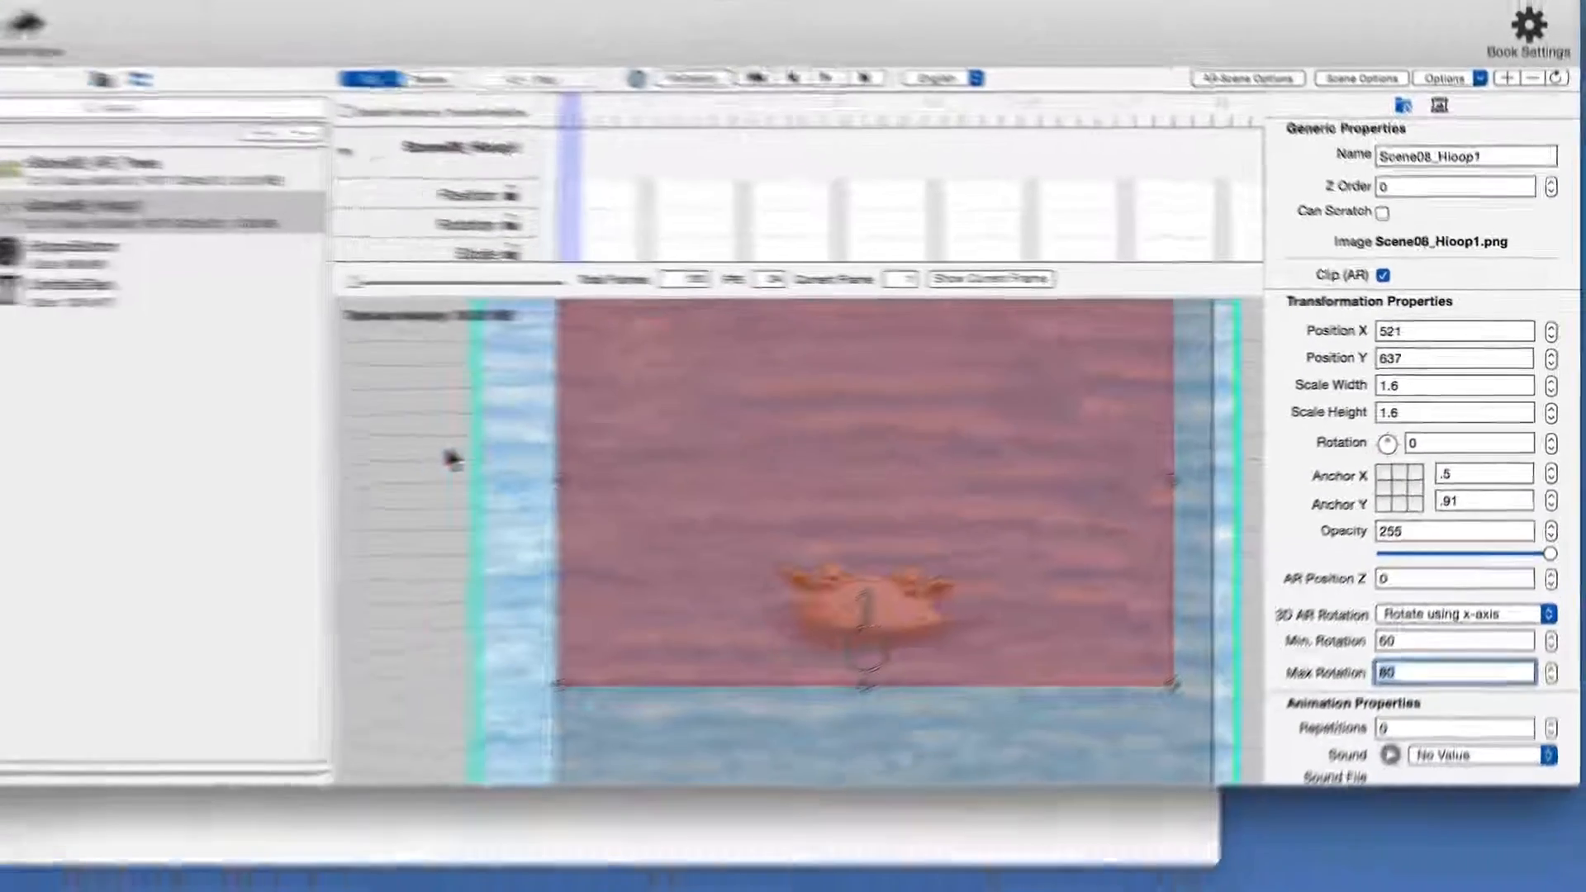
pyautogui.click(54, 472)
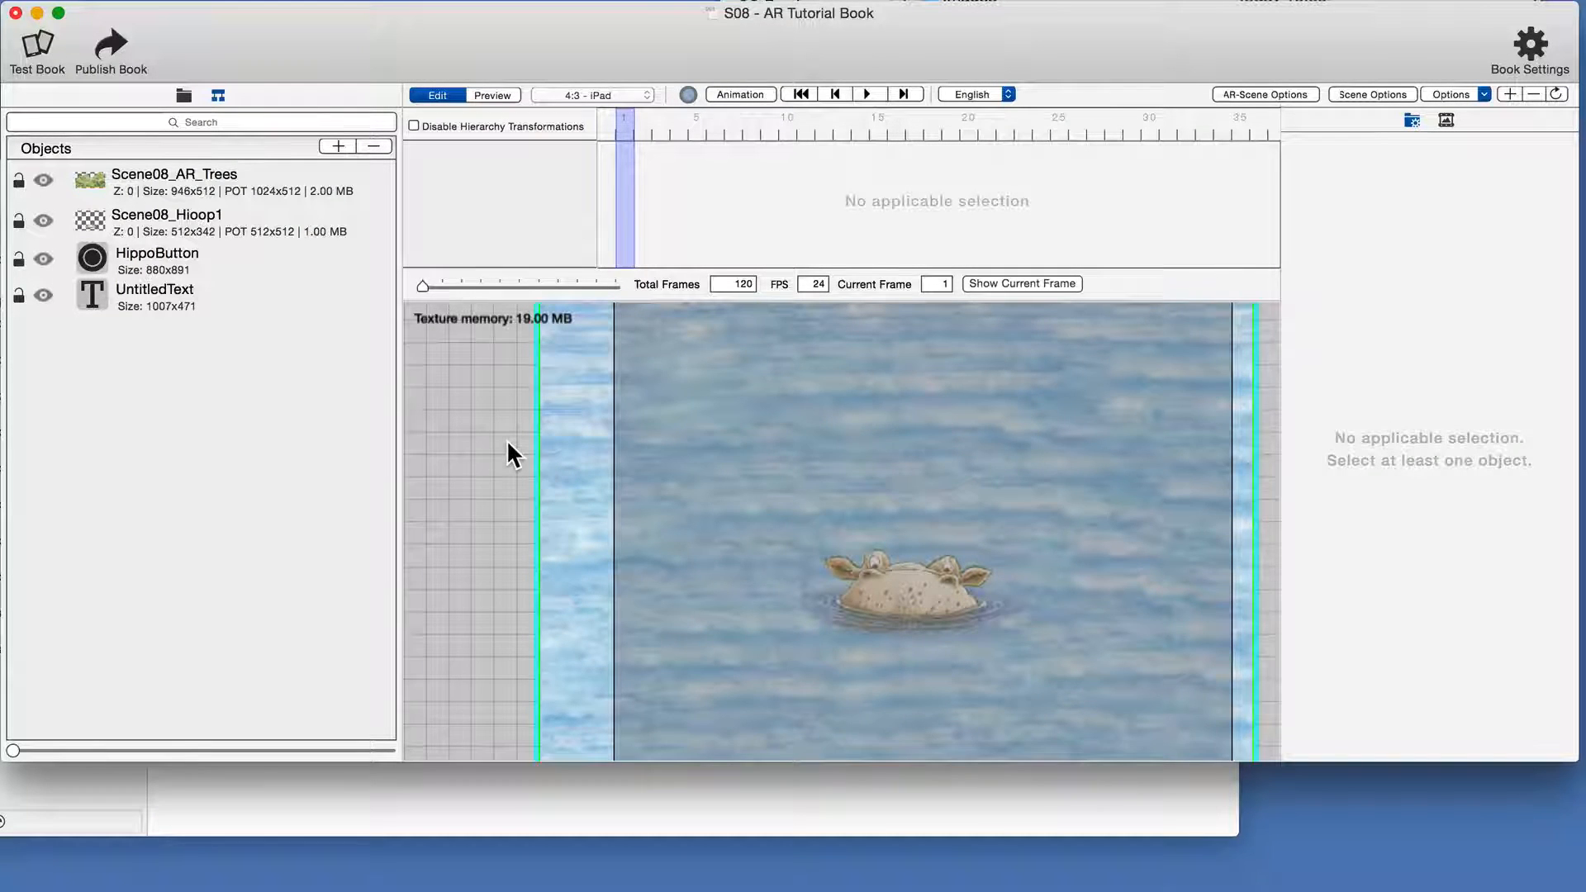
# Select the story text below the scene, start another test of the book and save the current scene's changes
pyautogui.scroll(-5, 507, 442)
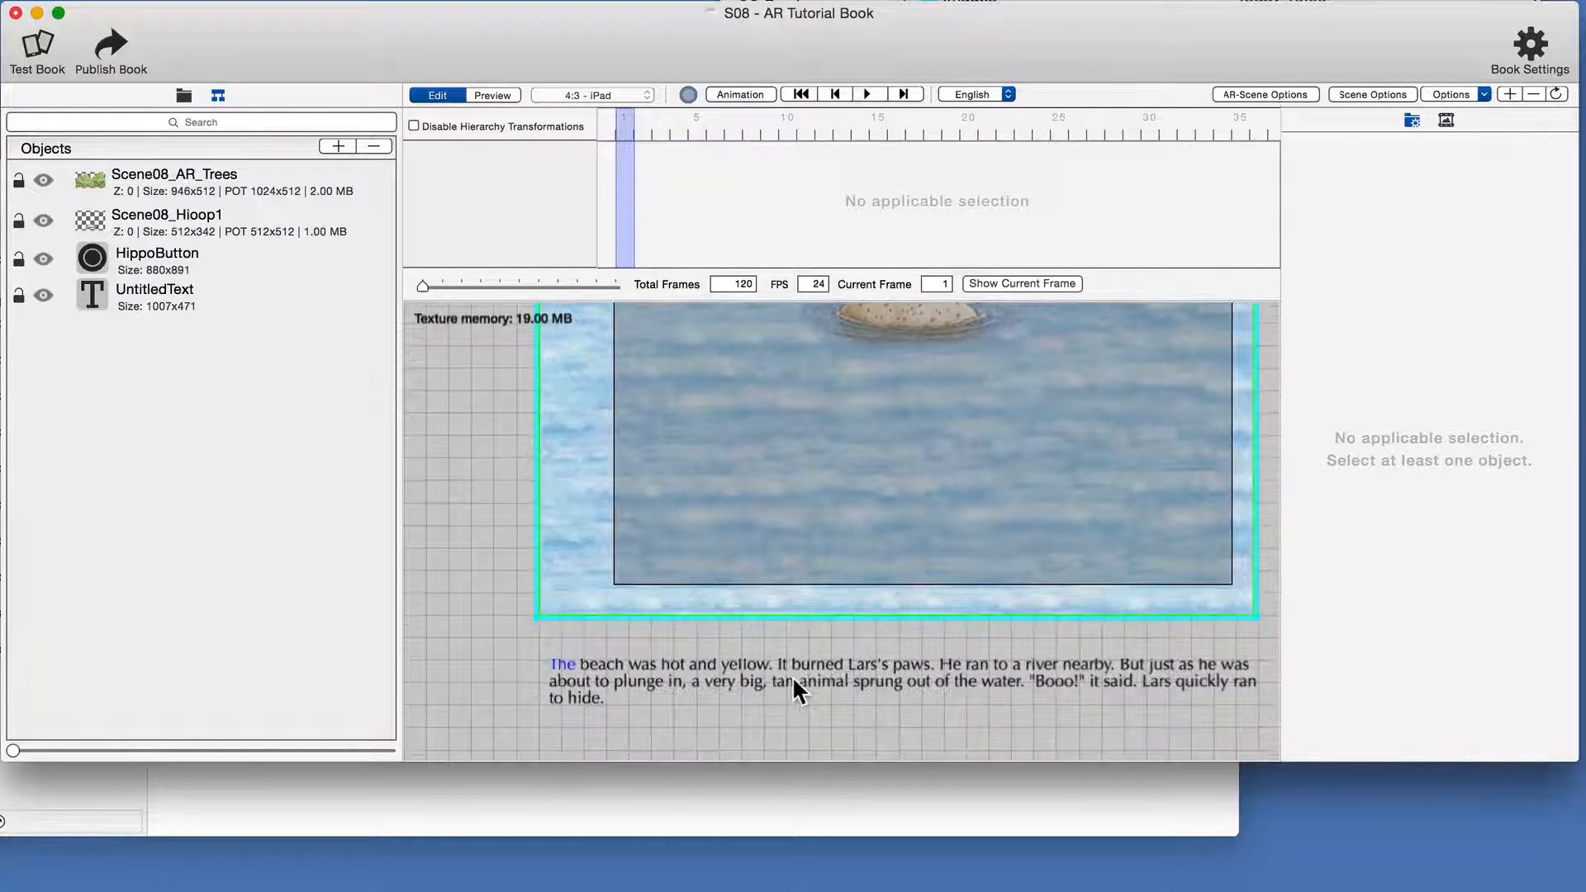
pyautogui.click(795, 687)
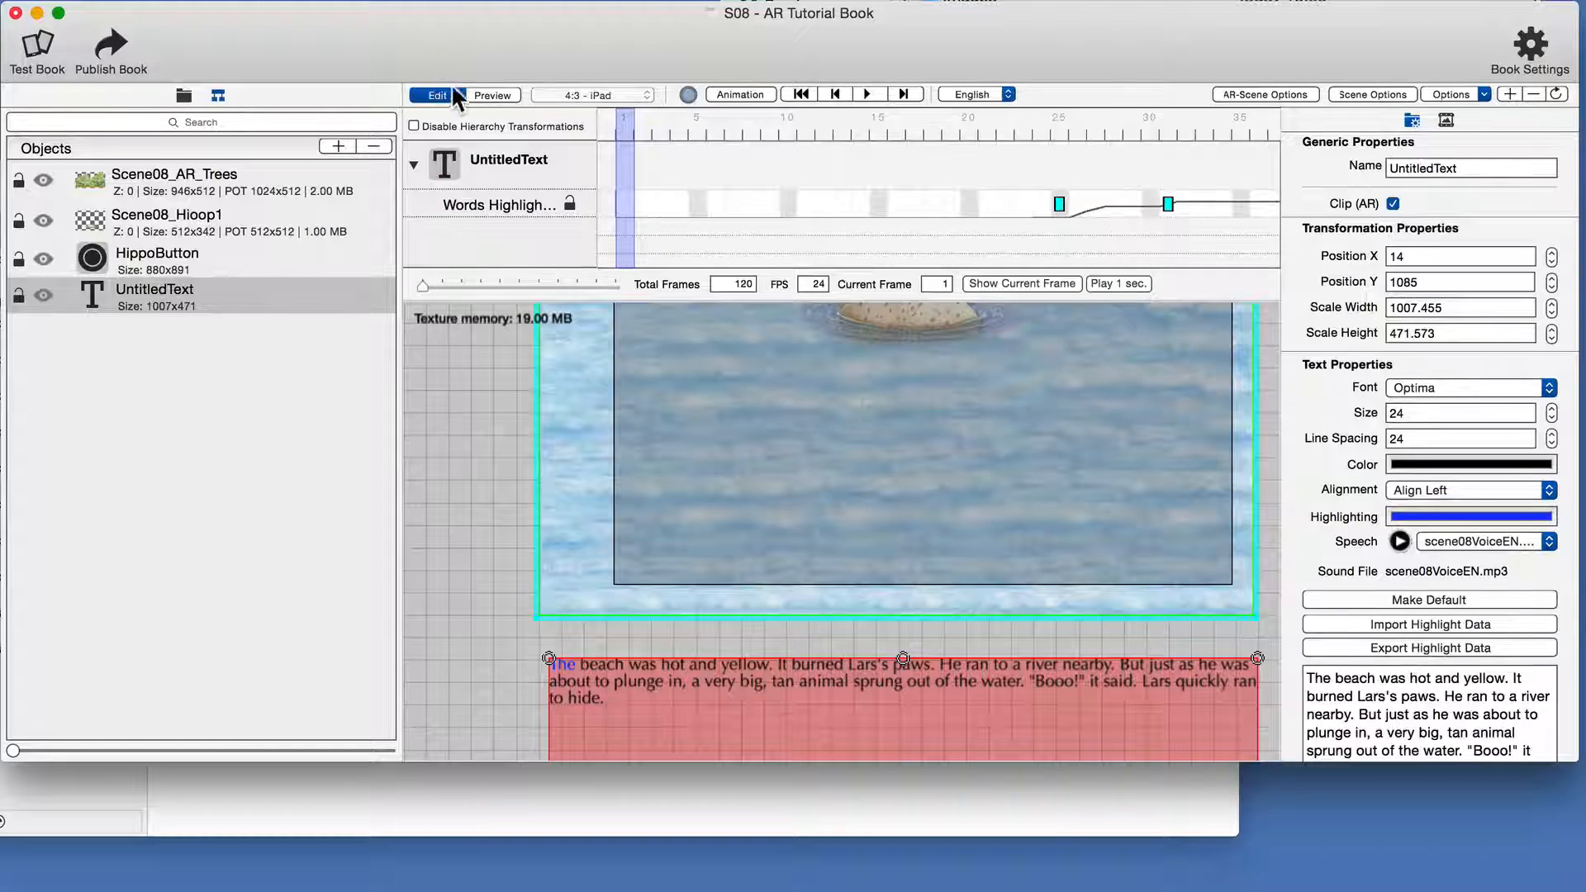
pyautogui.click(37, 45)
pyautogui.click(942, 197)
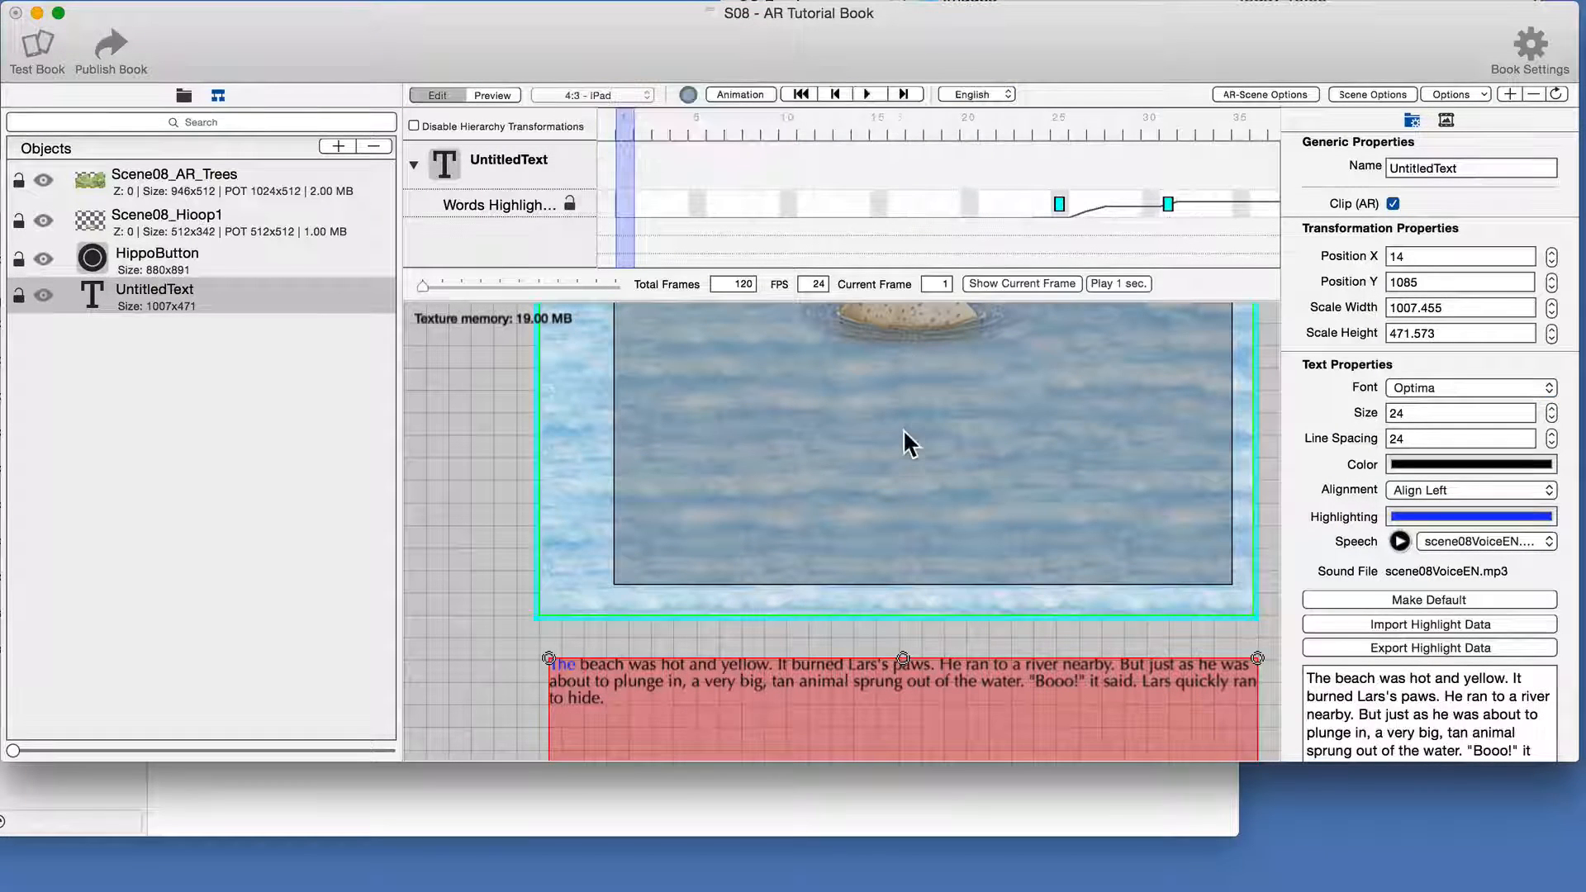
# Build the test book with AR scene S08 as a Standalone iOS Application, targeting Device with the ABC-app-AdHoc provisioning profile
pyautogui.click(1313, 331)
pyautogui.click(1123, 372)
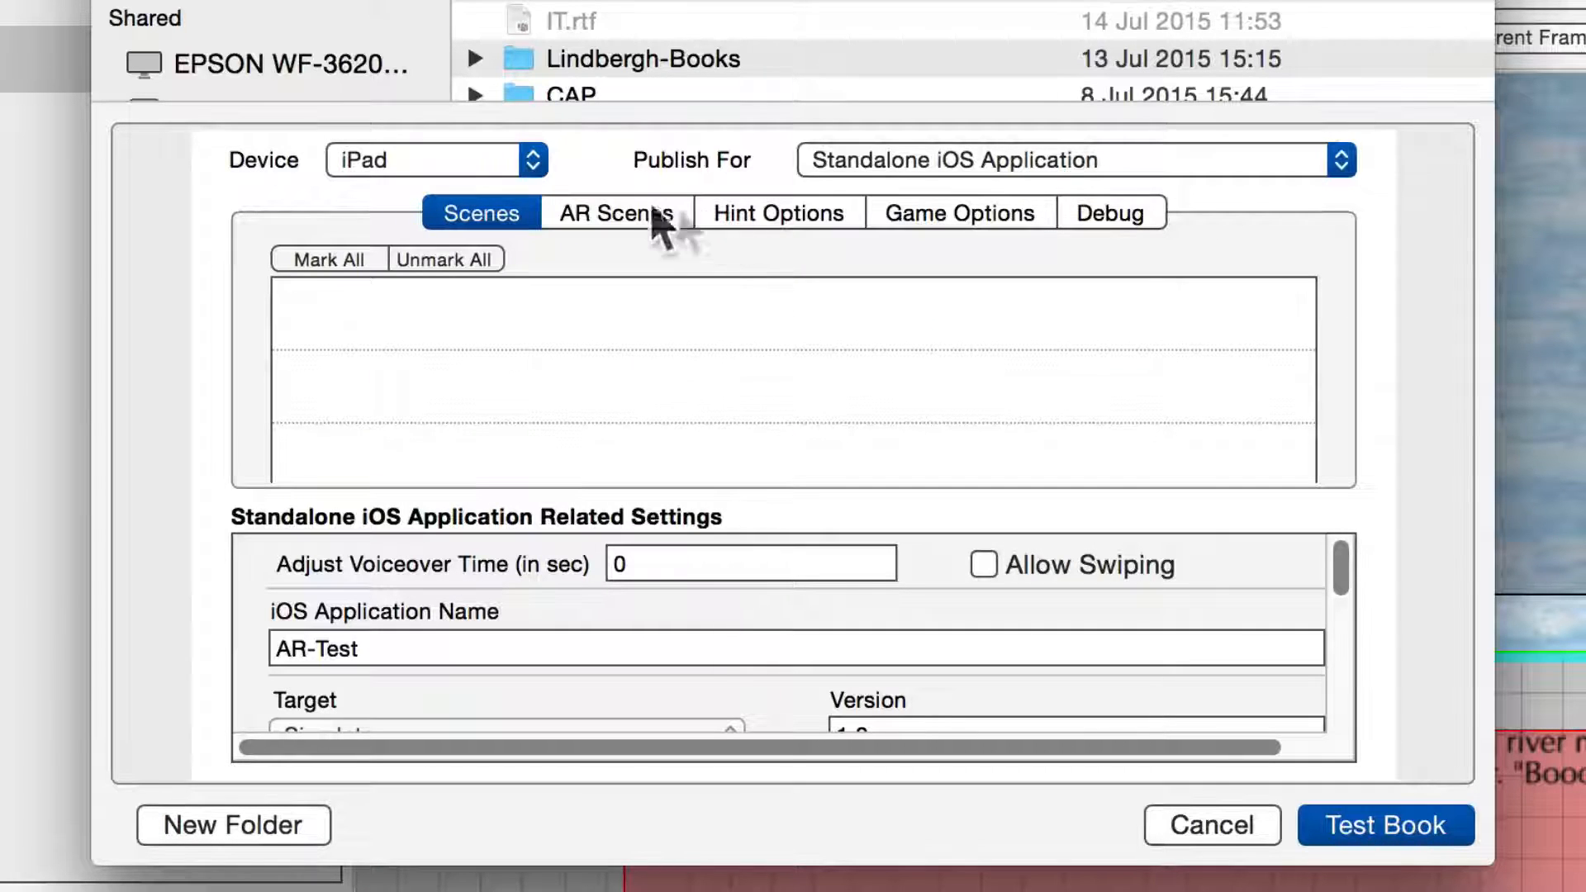
pyautogui.click(627, 216)
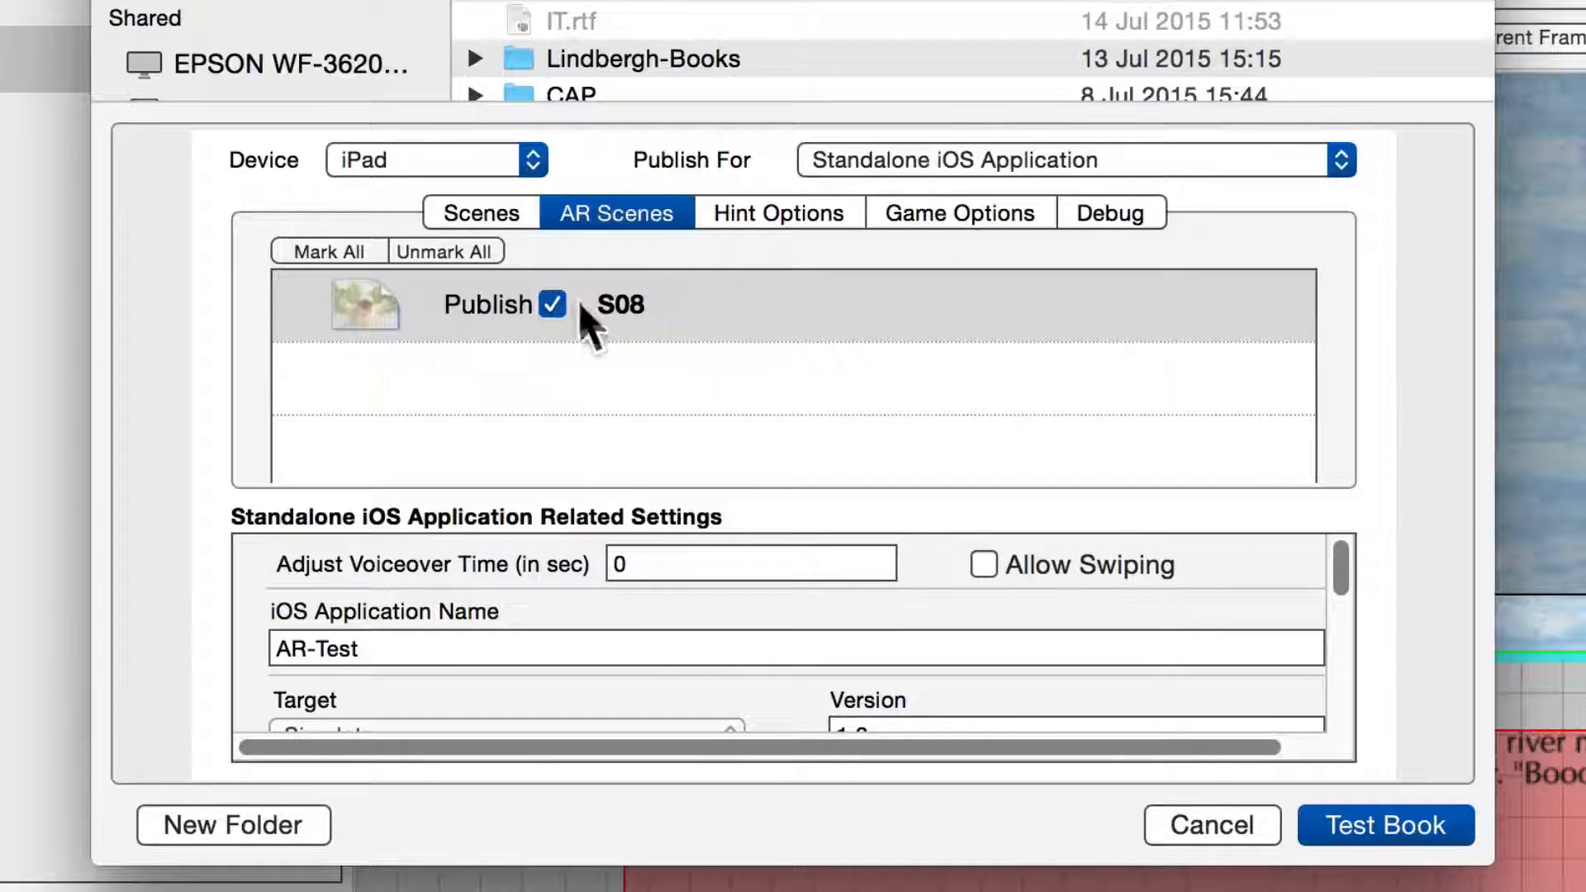
pyautogui.scroll(-3, 649, 632)
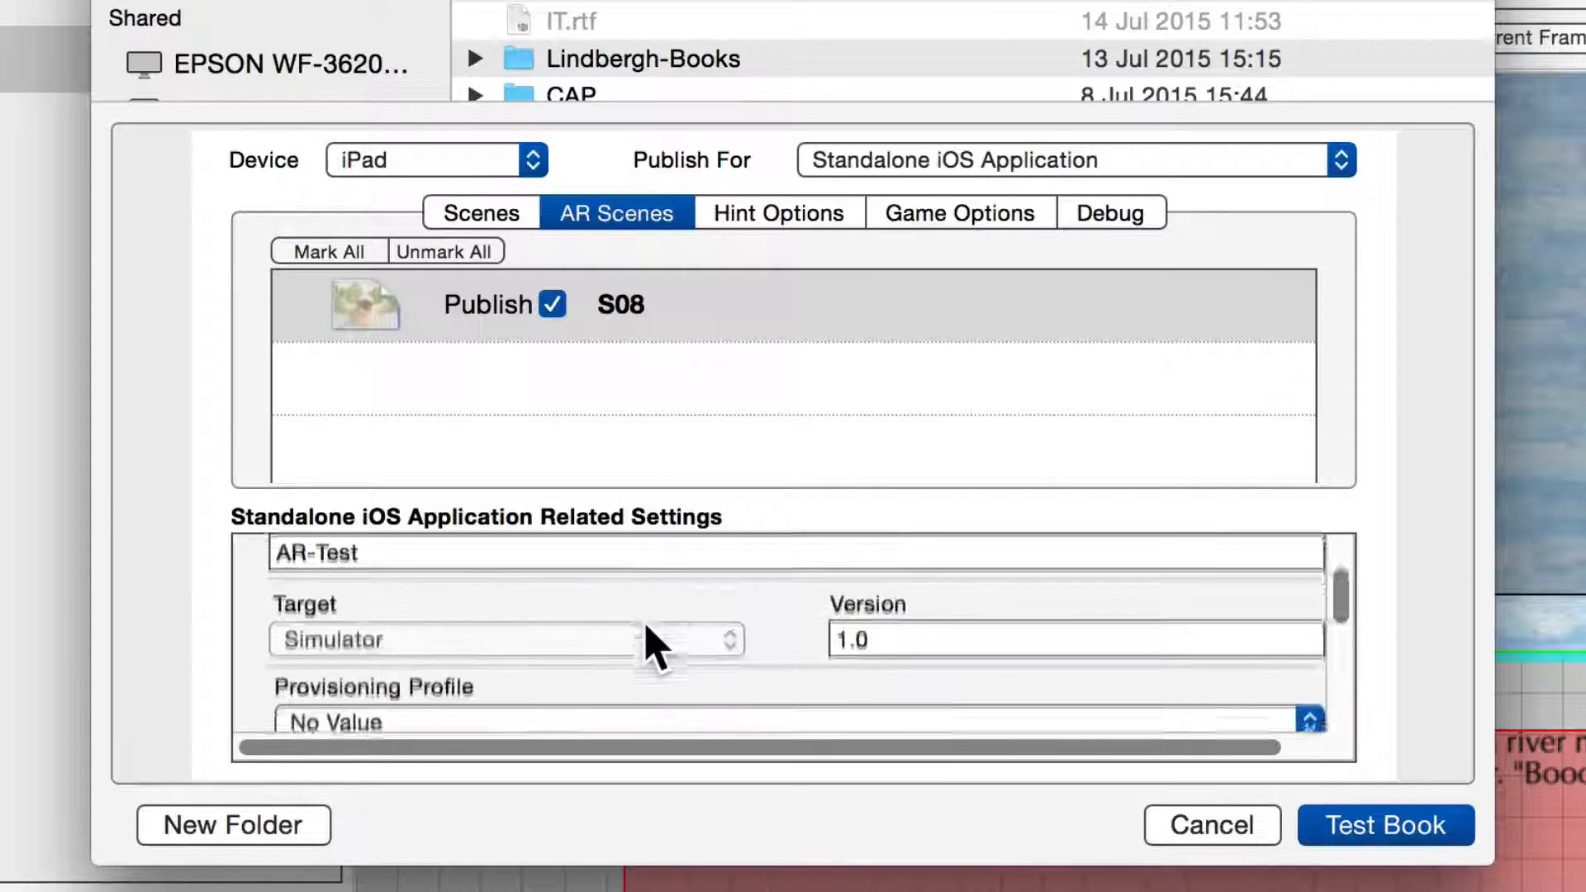
pyautogui.scroll(-2, 647, 628)
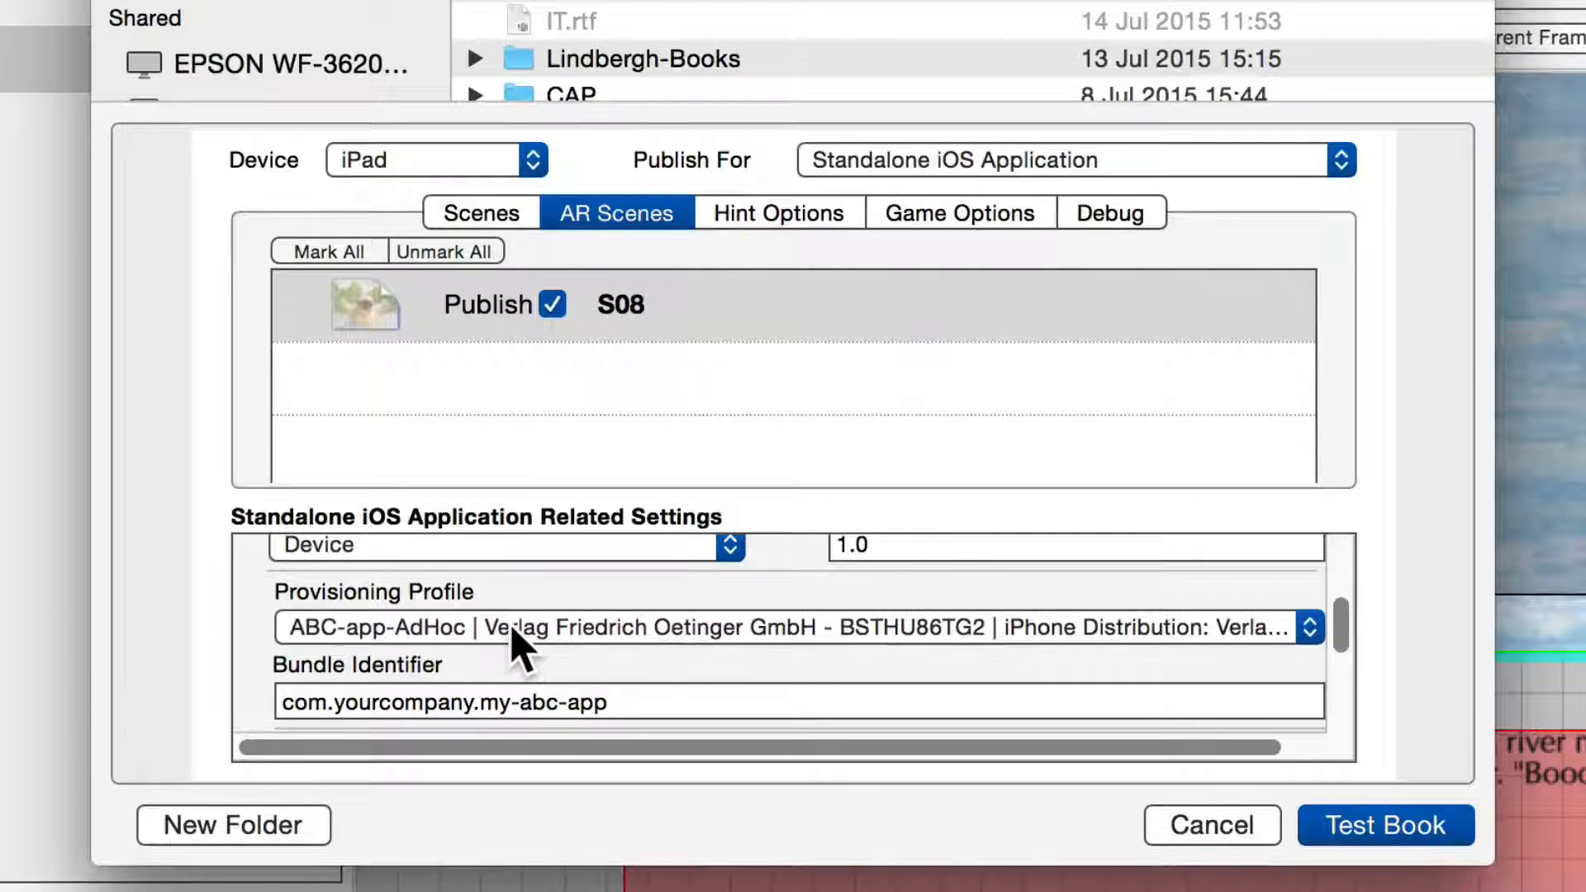
pyautogui.click(1365, 826)
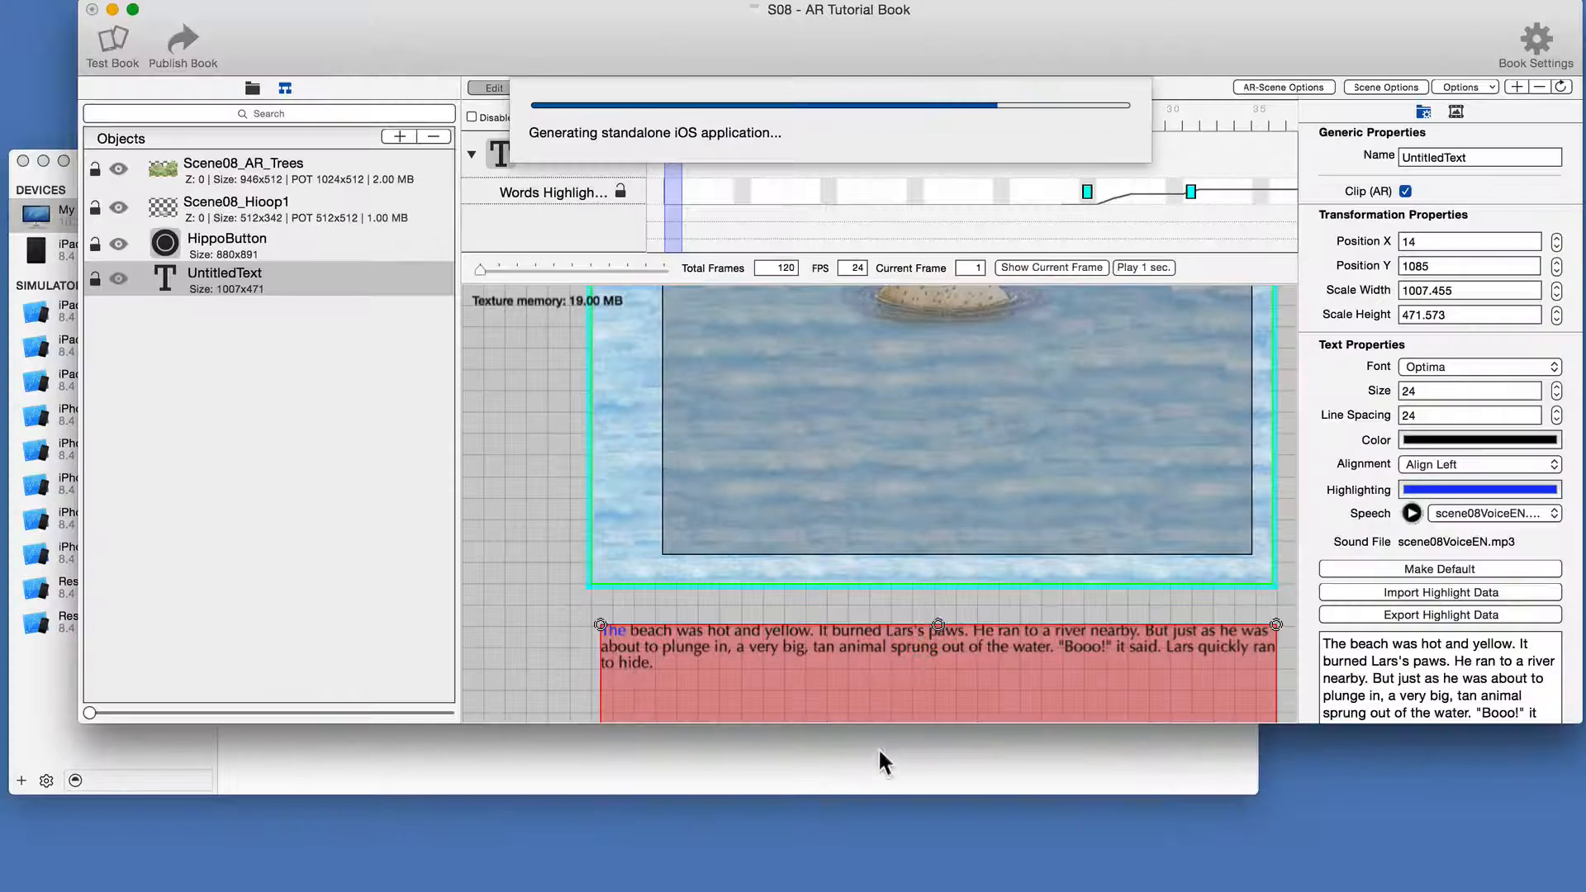
# Switch to the device manager, install the rebuilt AR Tutorial Book.ipa on the iPad Air, and bring the iPad's movie recording to the front
pyautogui.click(879, 751)
pyautogui.click(109, 250)
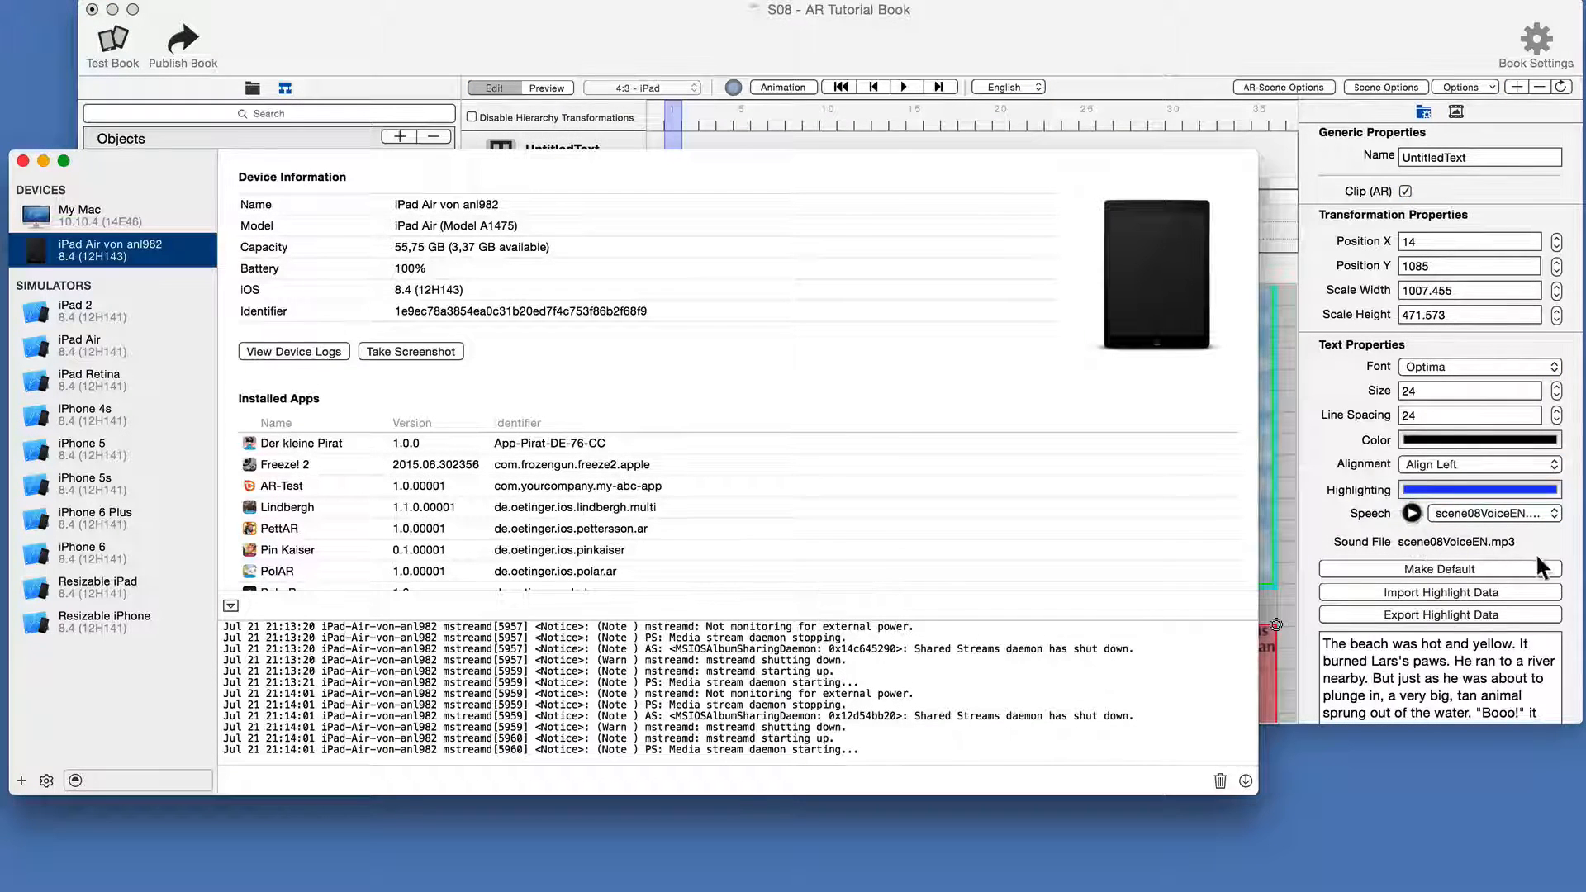
pyautogui.moveTo(1276, 625); pyautogui.dragTo(870, 483)
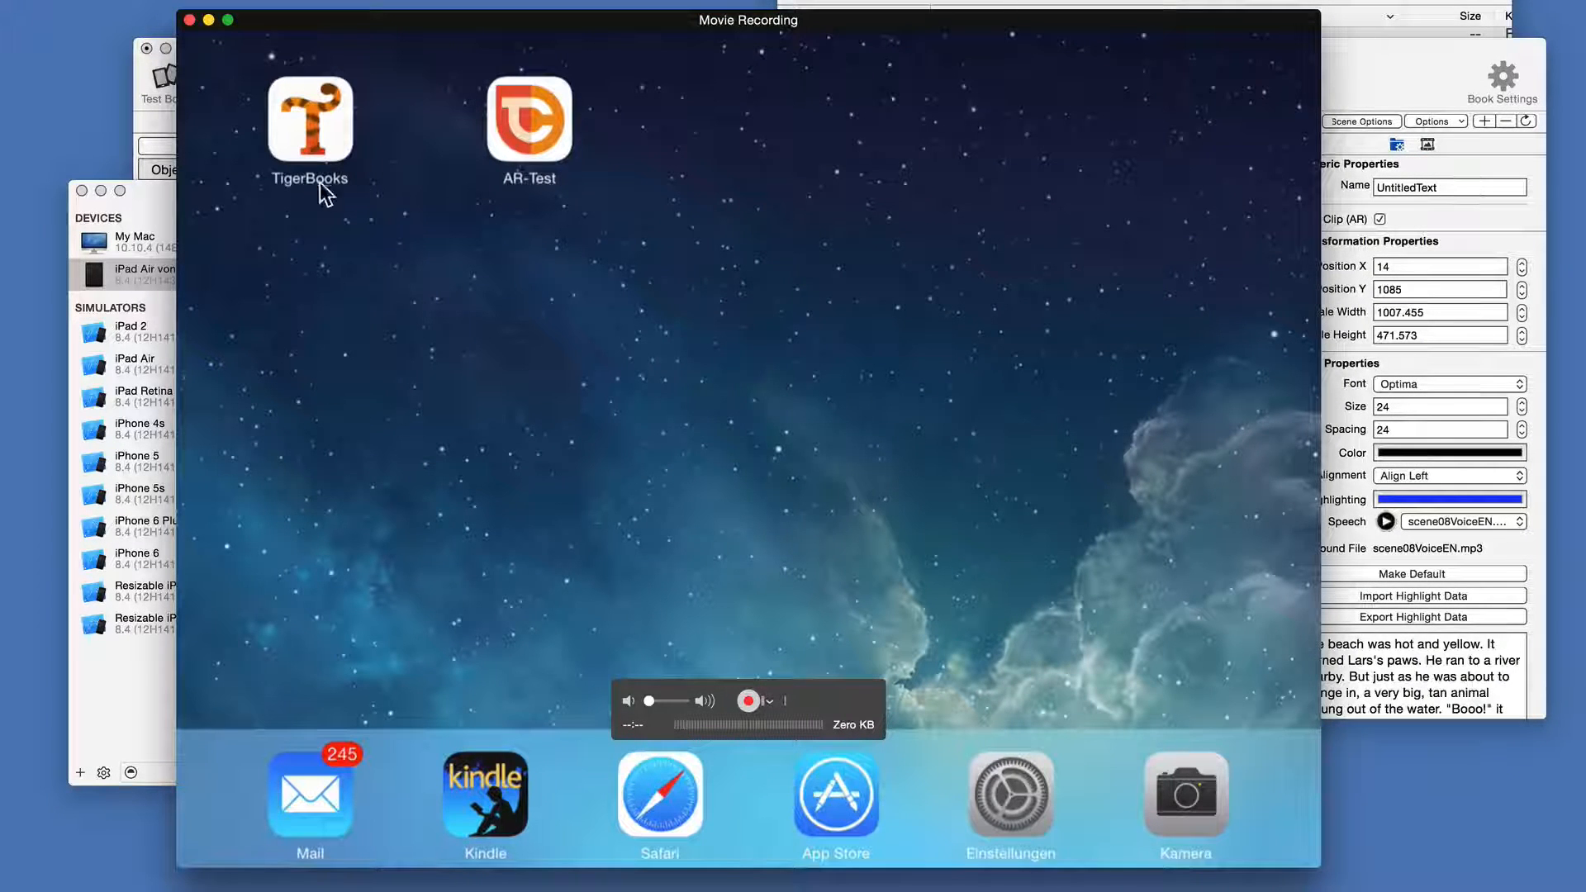
pyautogui.click(167, 211)
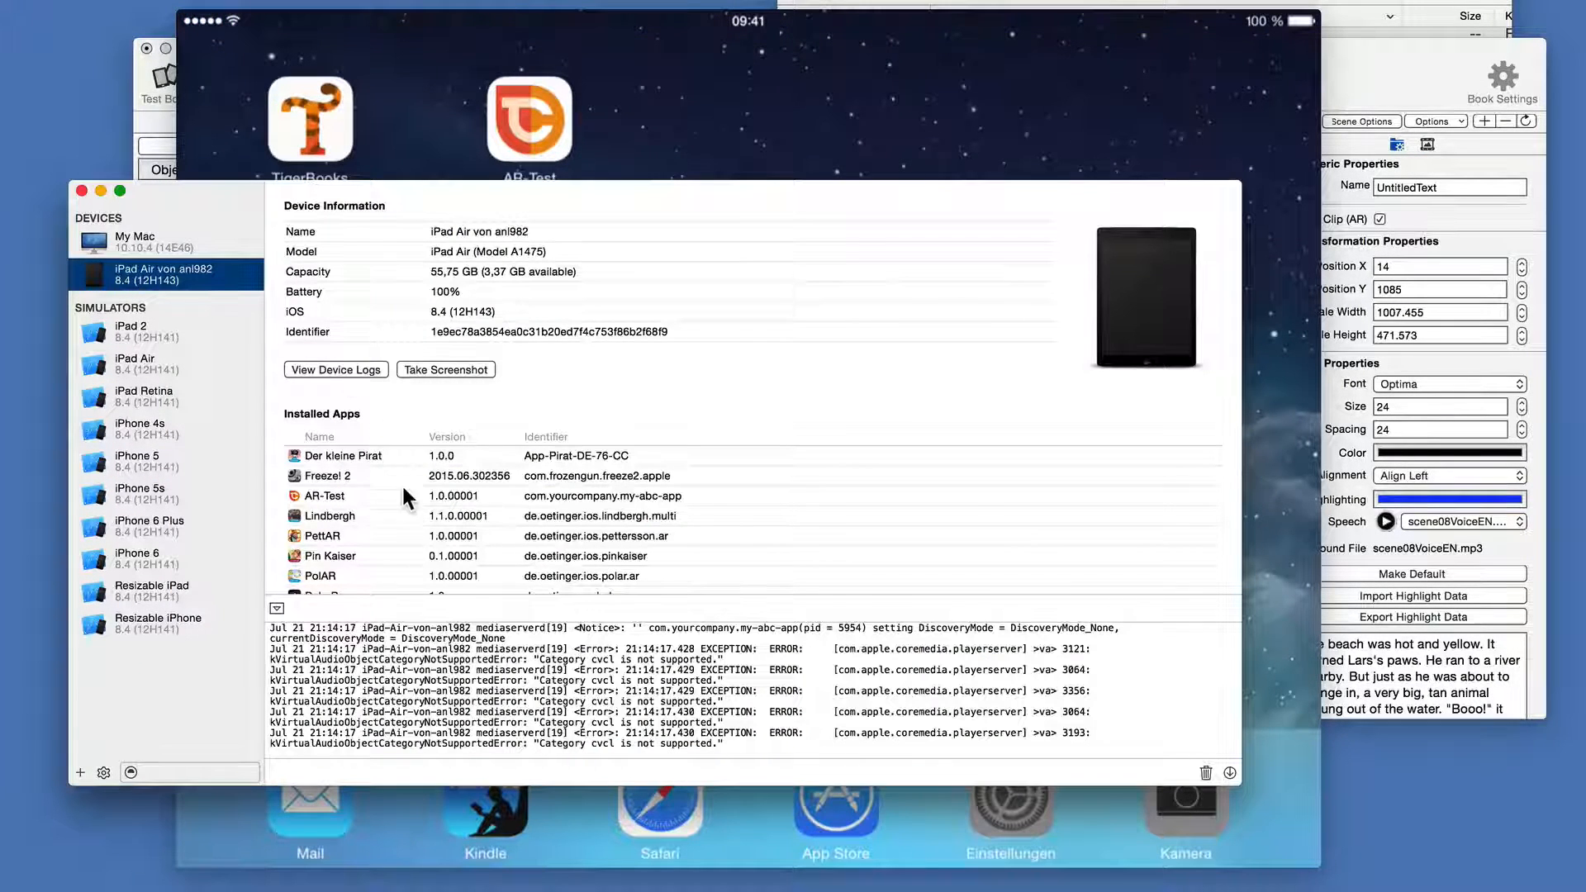
pyautogui.click(477, 35)
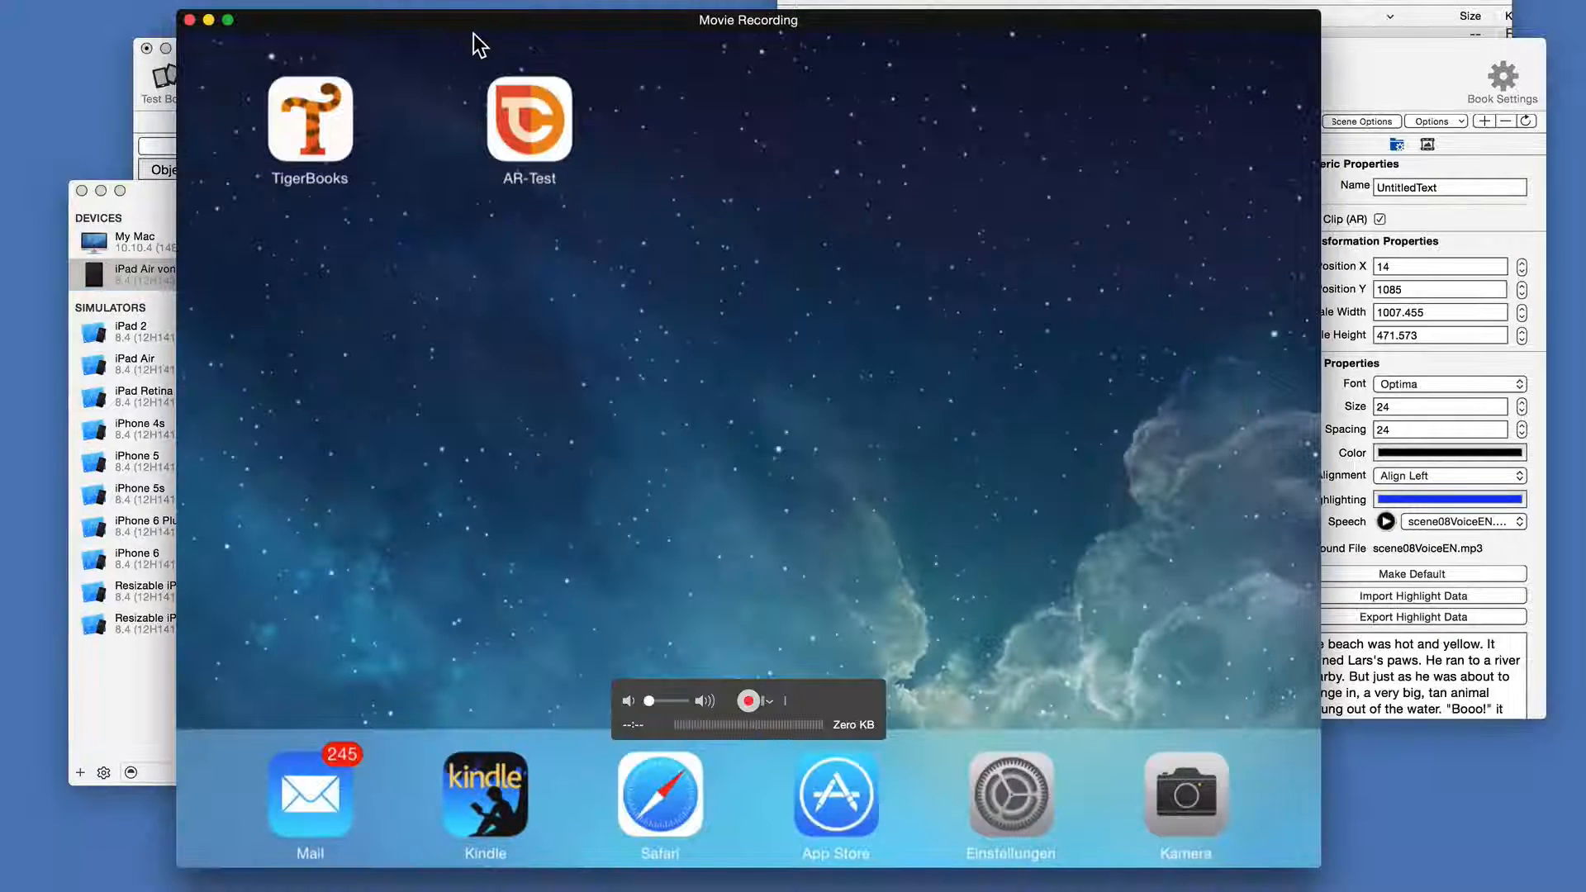